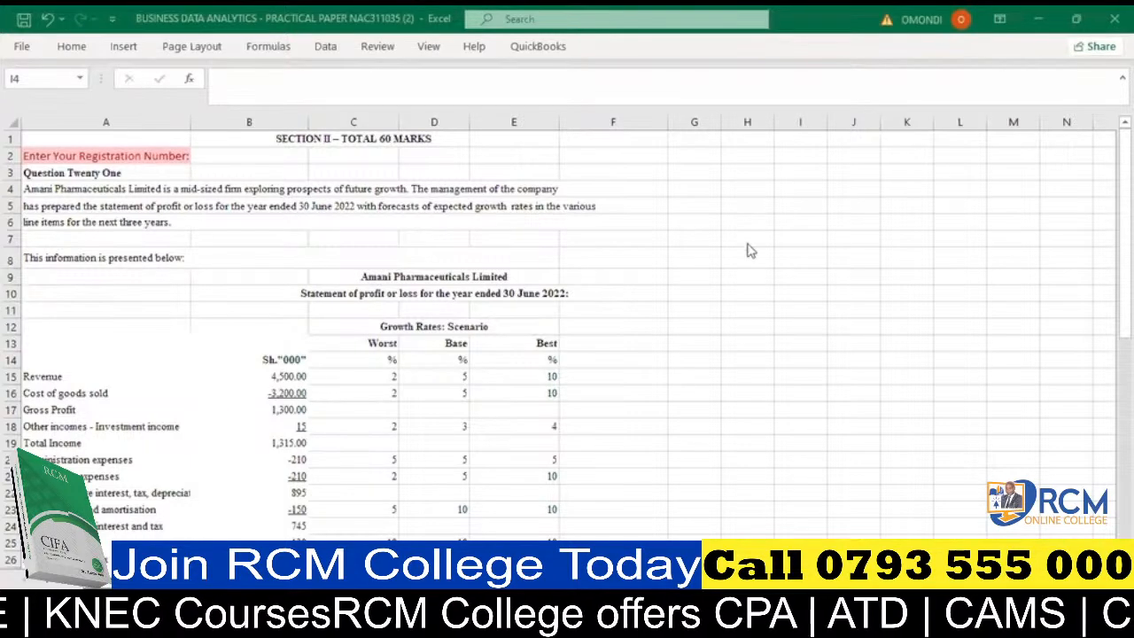
# - Open Find and Replace, view its Find and Replace options, and close it without searching
pyautogui.click(694, 234)
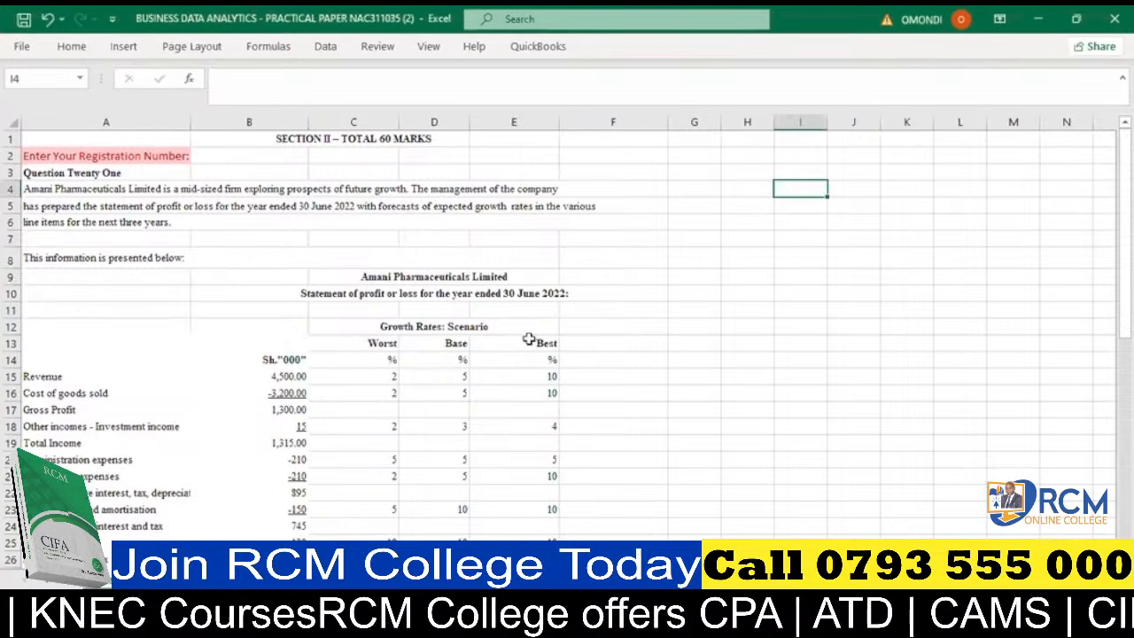
pyautogui.click(699, 301)
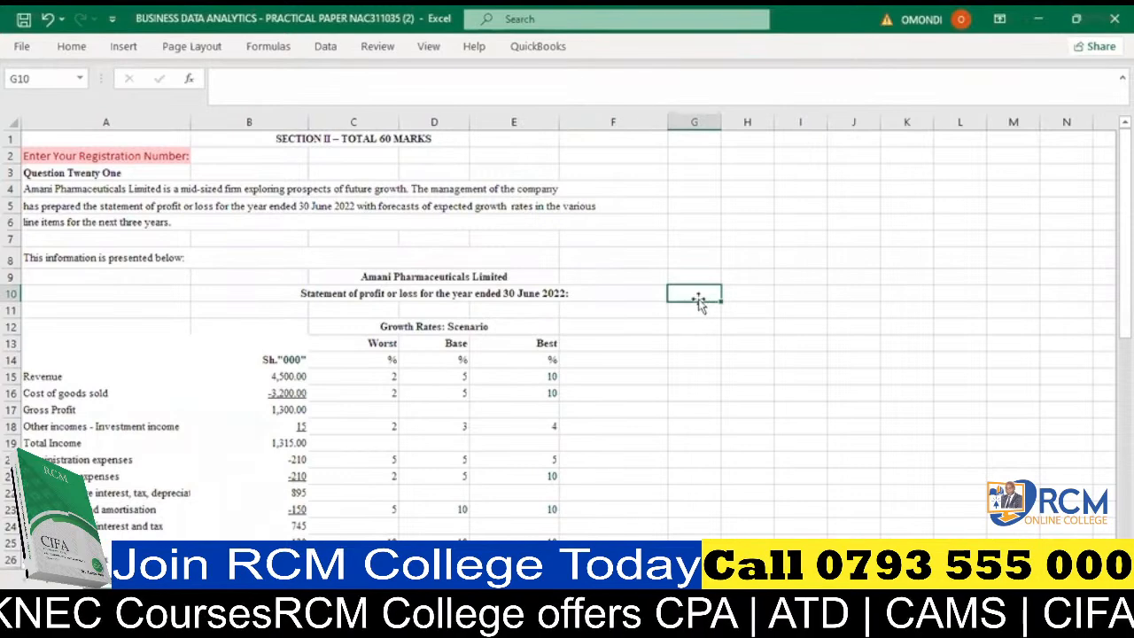
pyautogui.hotkey('ctrl', 'f')
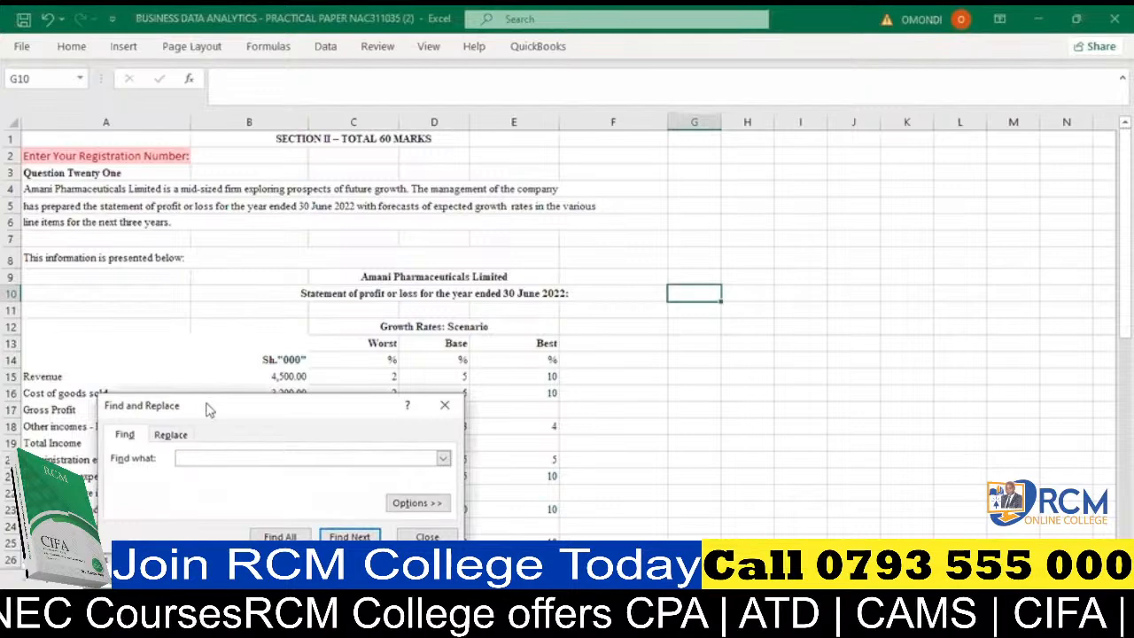
pyautogui.moveTo(209, 409); pyautogui.dragTo(292, 310)
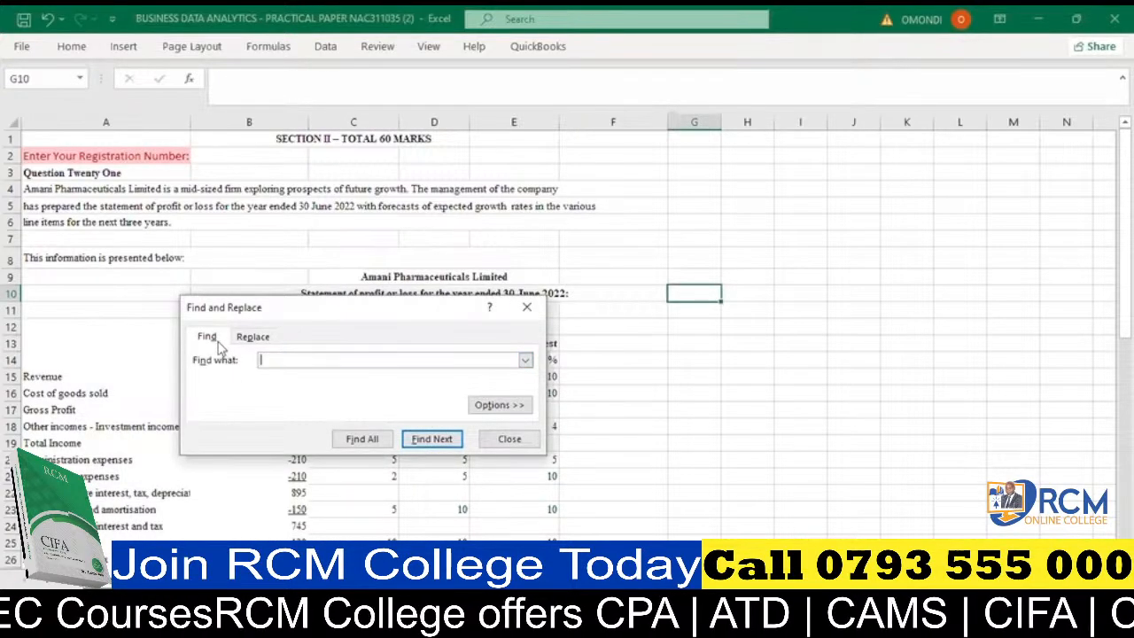
pyautogui.click(253, 336)
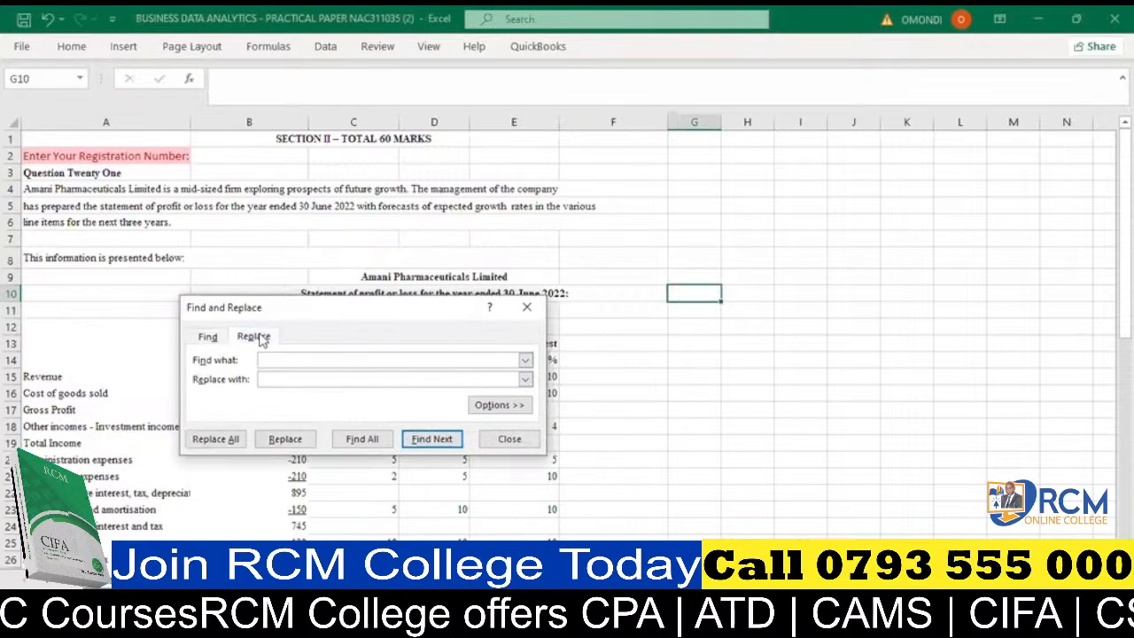
pyautogui.click(526, 309)
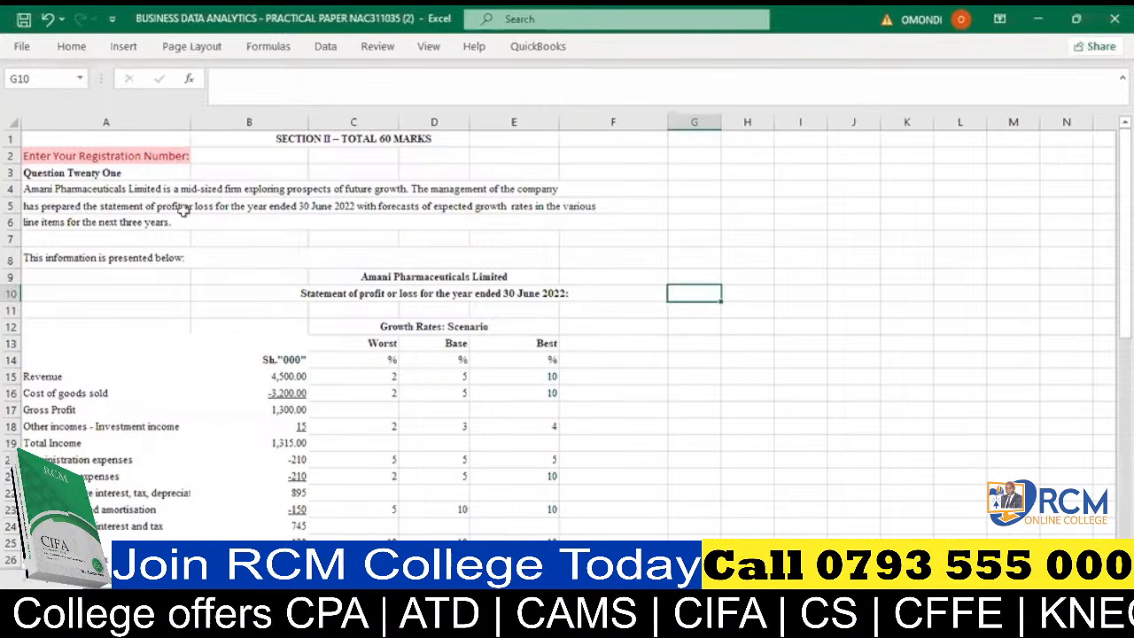
# - Copy the Best heading from cell E13 into cell I12
pyautogui.click(550, 343)
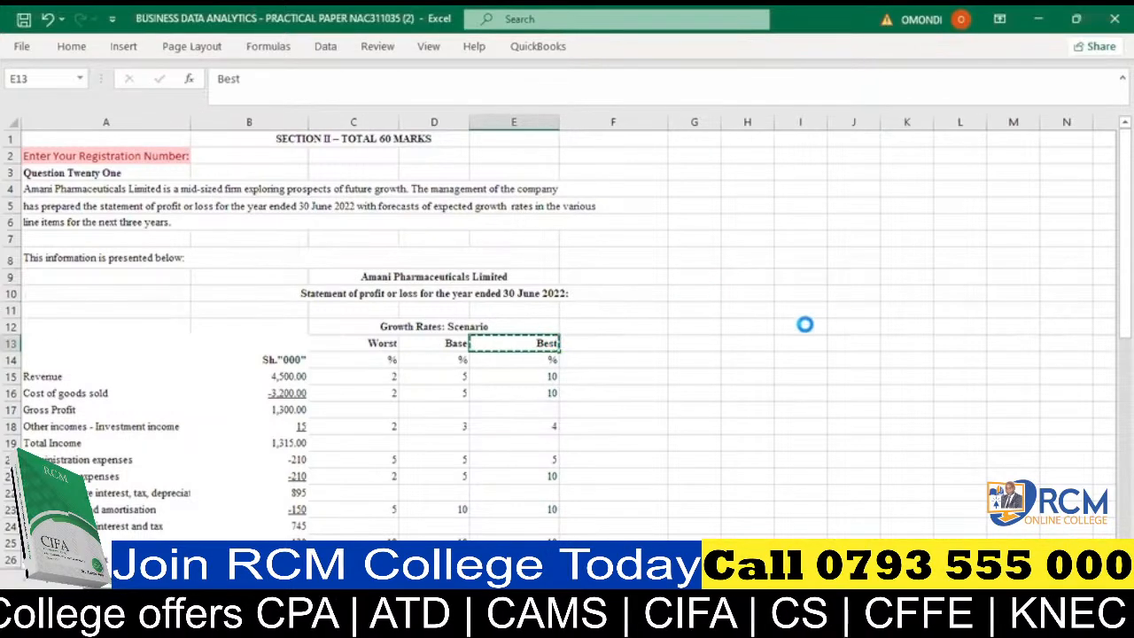
pyautogui.click(778, 324)
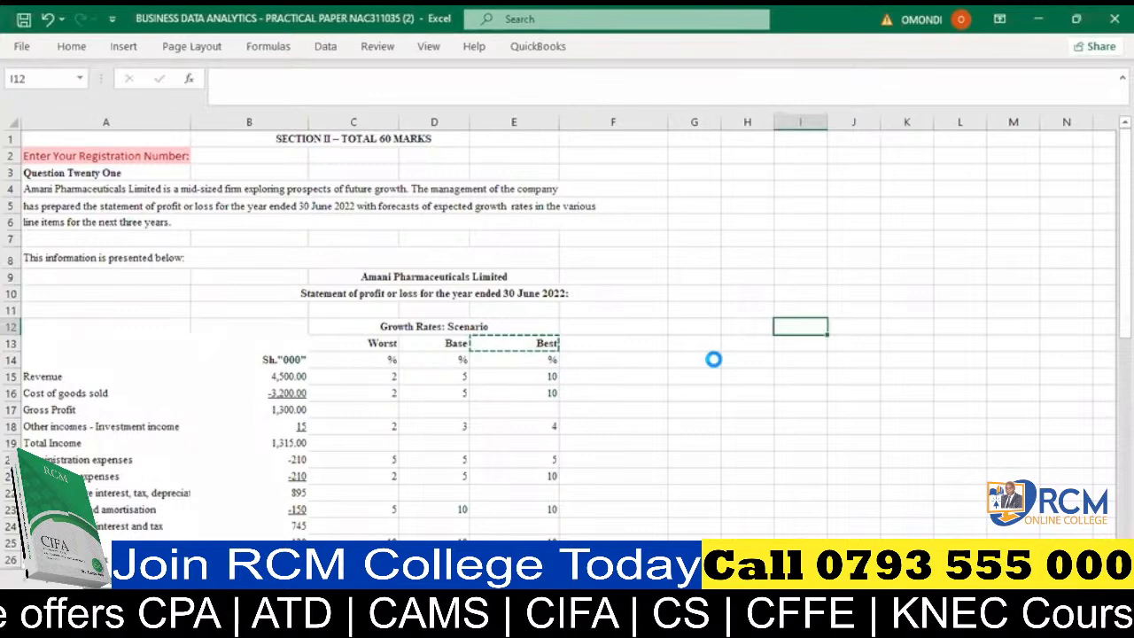
pyautogui.write('Best')
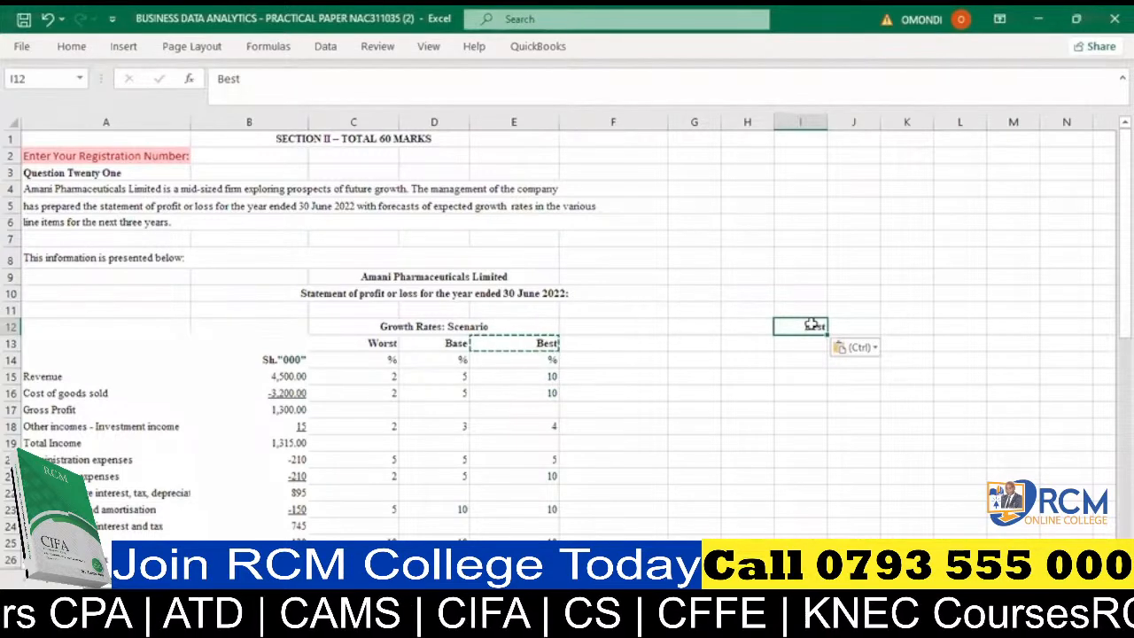
pyautogui.click(535, 344)
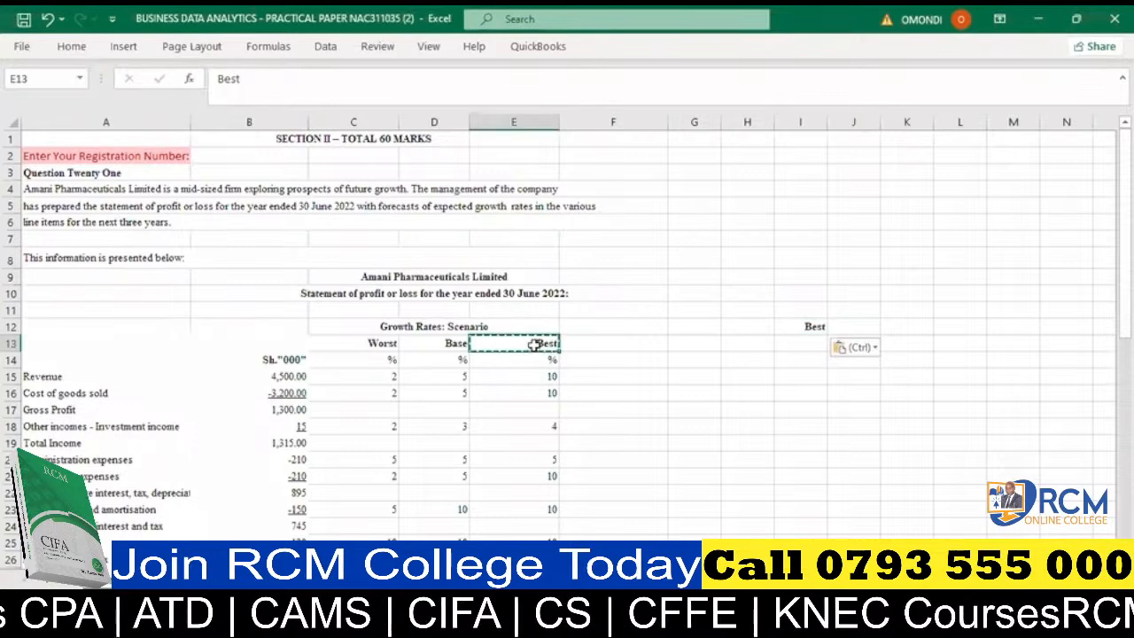
pyautogui.press('Escape')
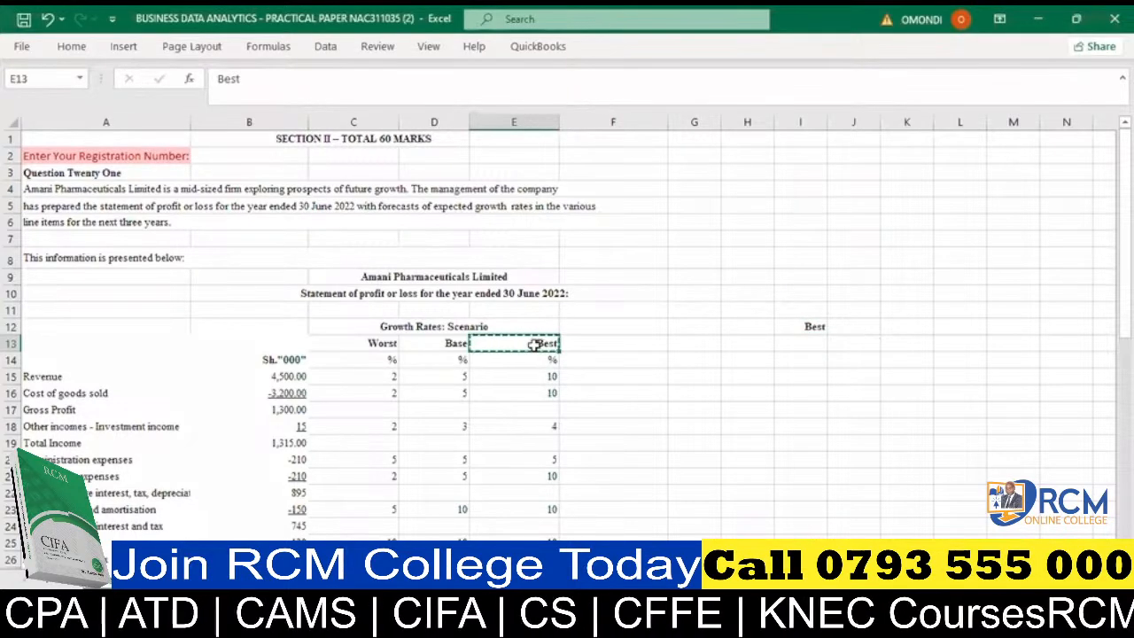
pyautogui.click(753, 376)
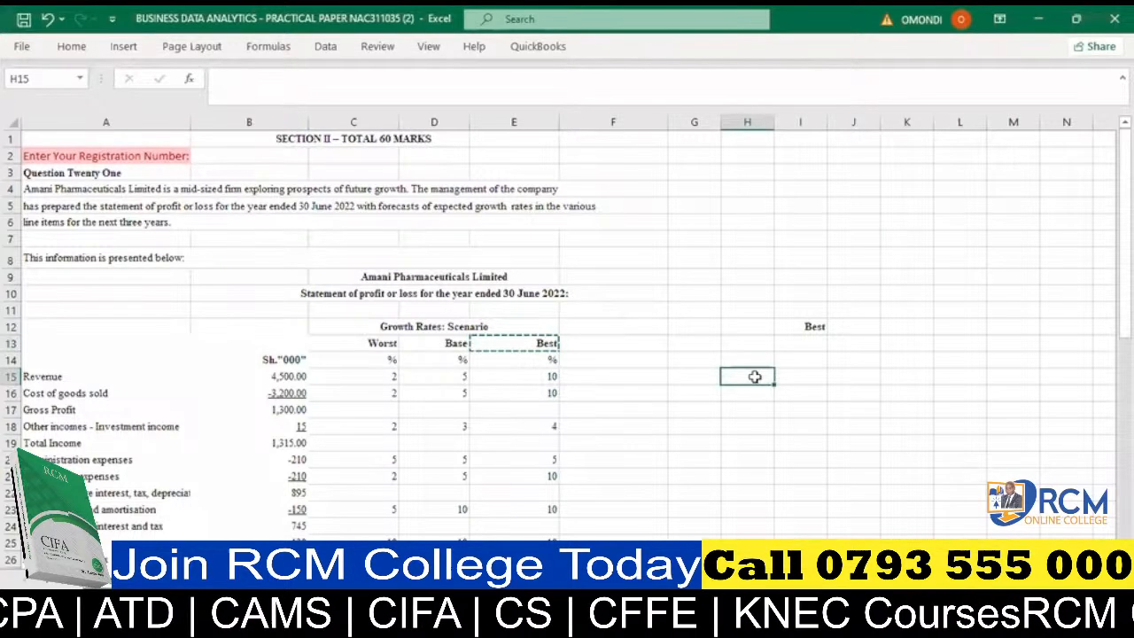
pyautogui.hotkey('ctrl', 'c')
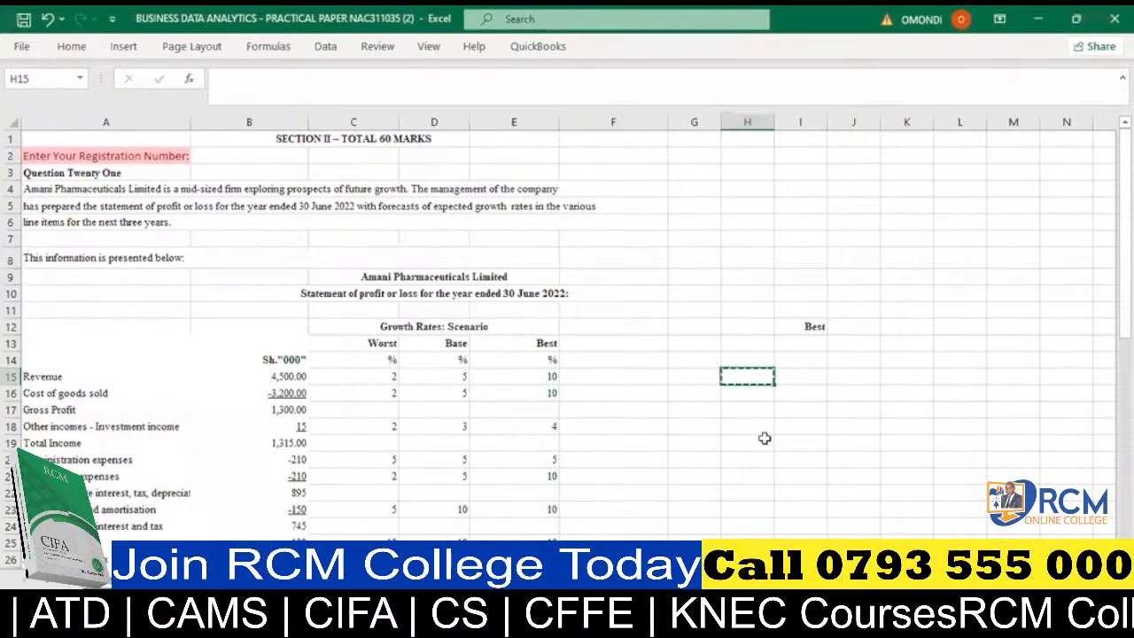
pyautogui.click(745, 416)
pyautogui.press('Escape')
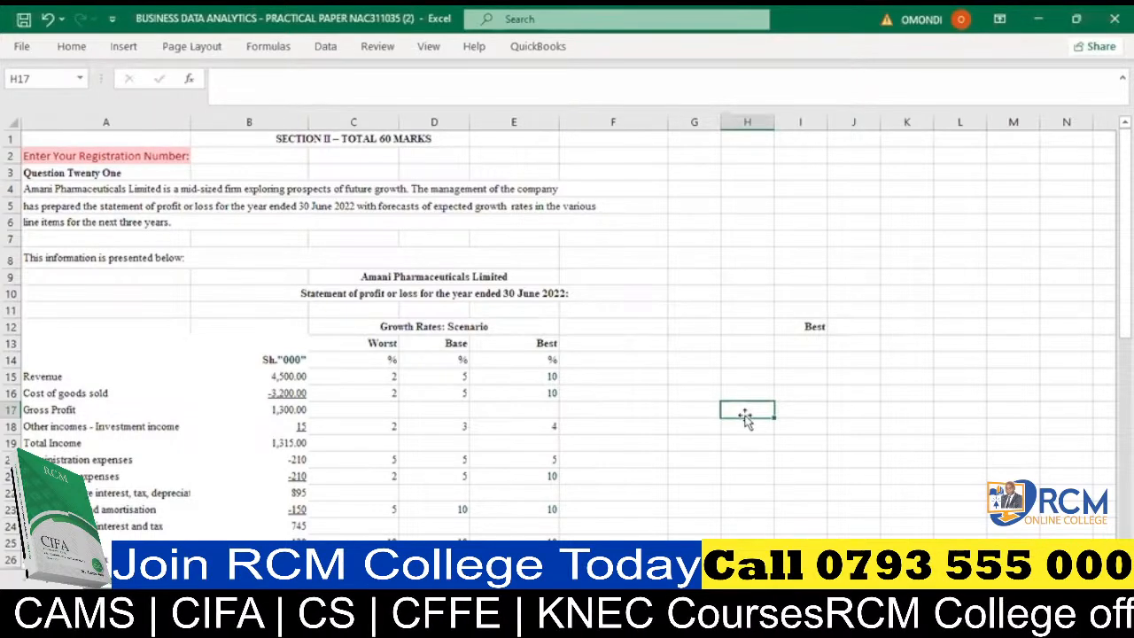
# - Underline the word Best in cell I12
pyautogui.click(801, 326)
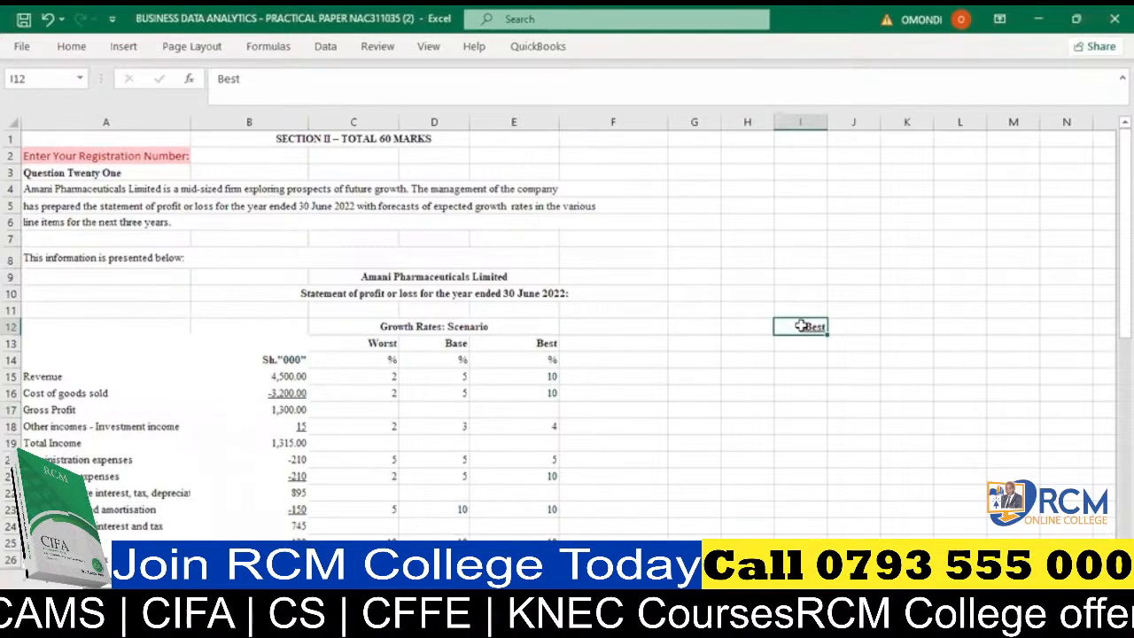
pyautogui.click(806, 373)
pyautogui.click(813, 326)
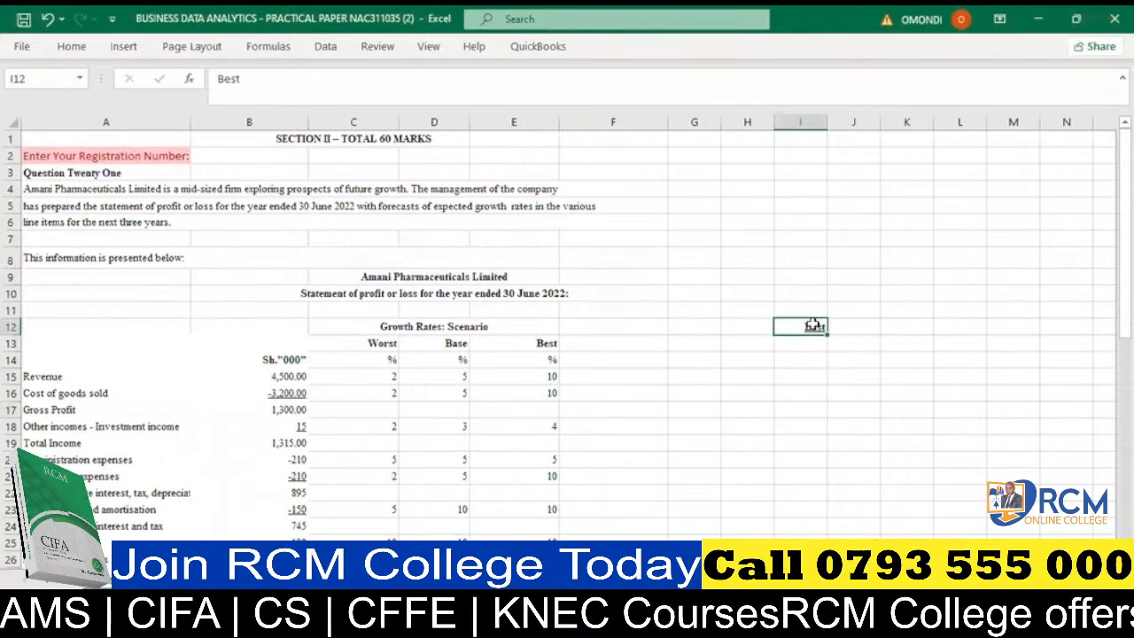
pyautogui.click(781, 375)
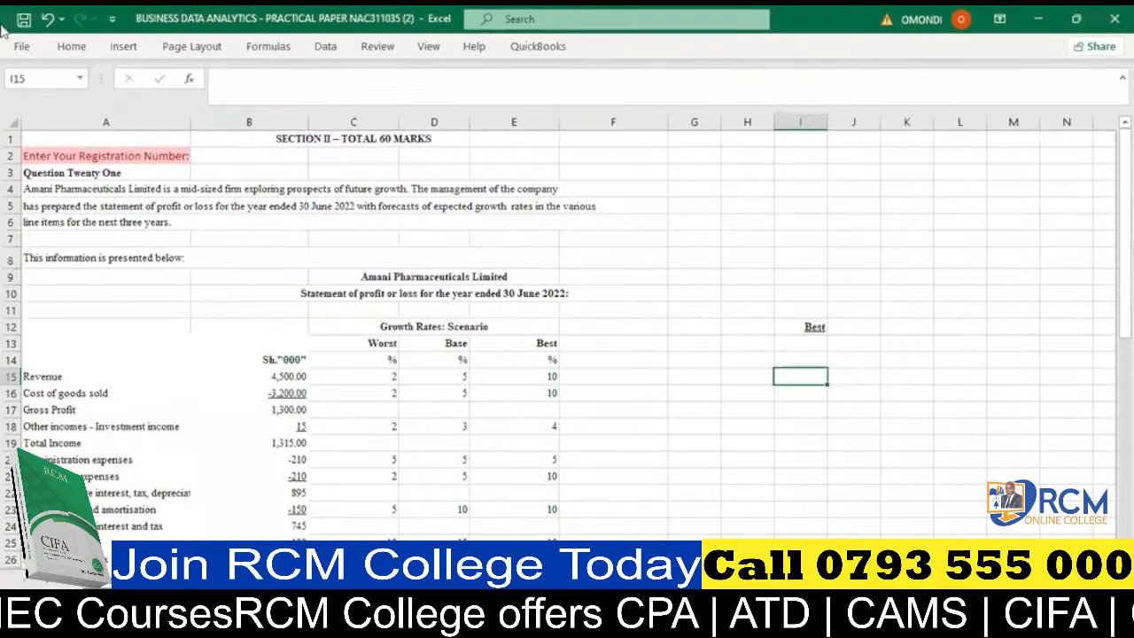
# - Start a formula with =std in cell G12 to review the STDEV.P, STDEV.S and STDEVA descriptions, and discard the entry
pyautogui.click(663, 328)
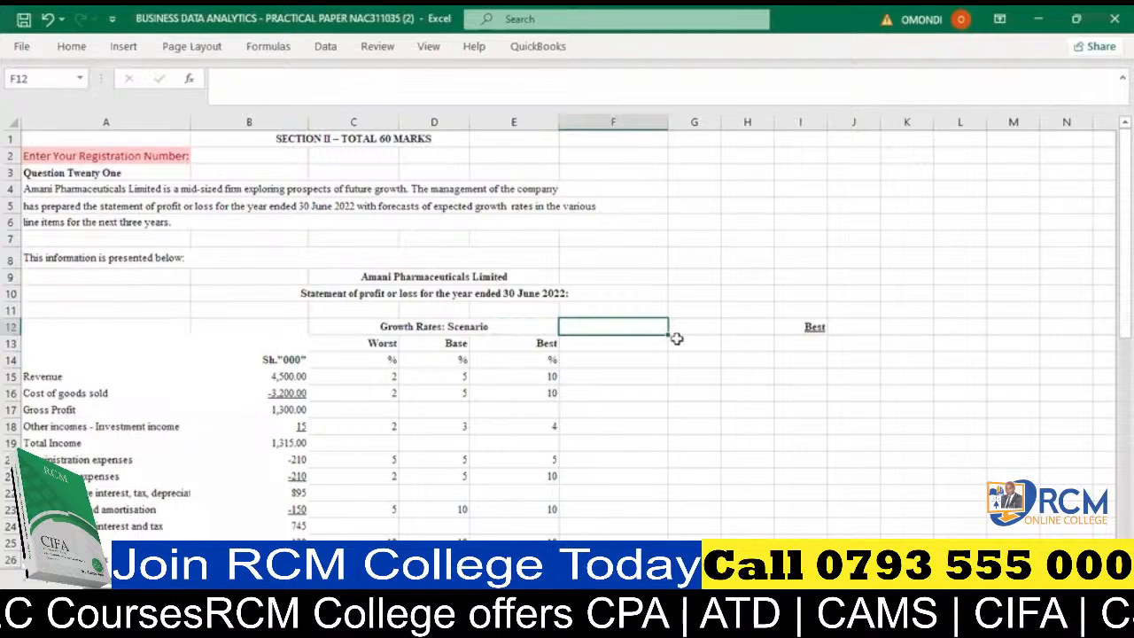
pyautogui.click(683, 330)
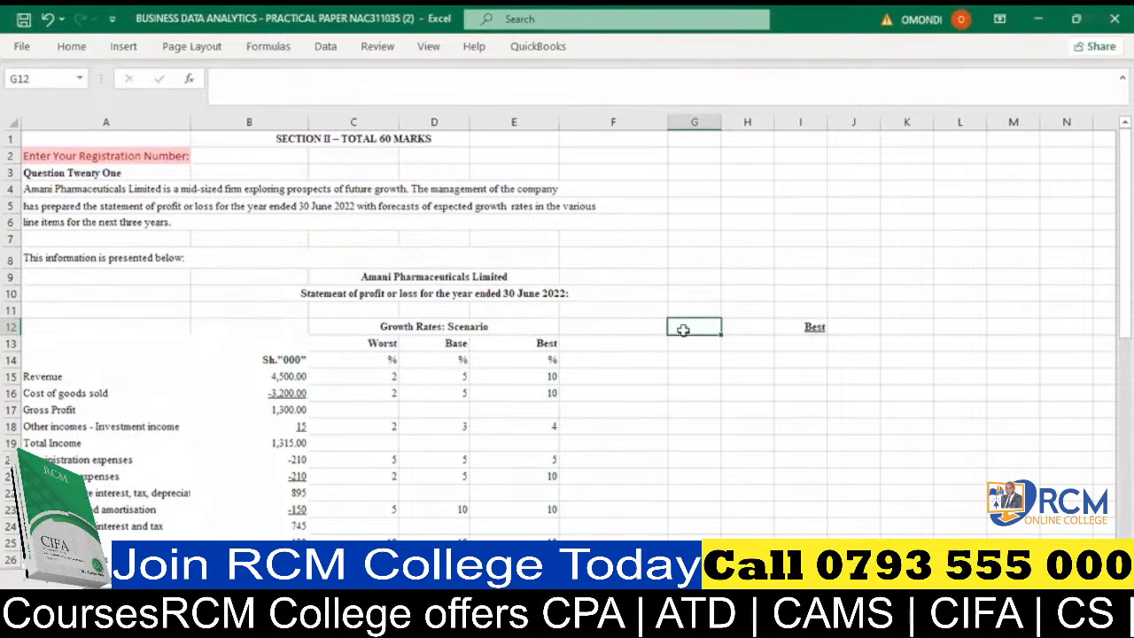
pyautogui.doubleClick(683, 330)
pyautogui.write('=')
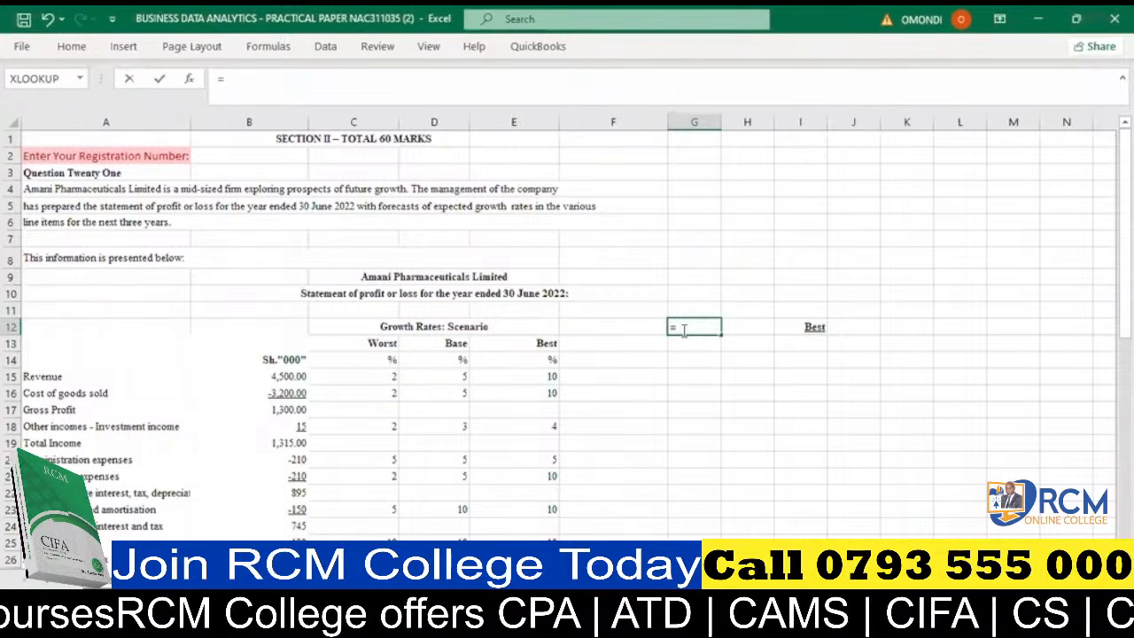
pyautogui.write('st')
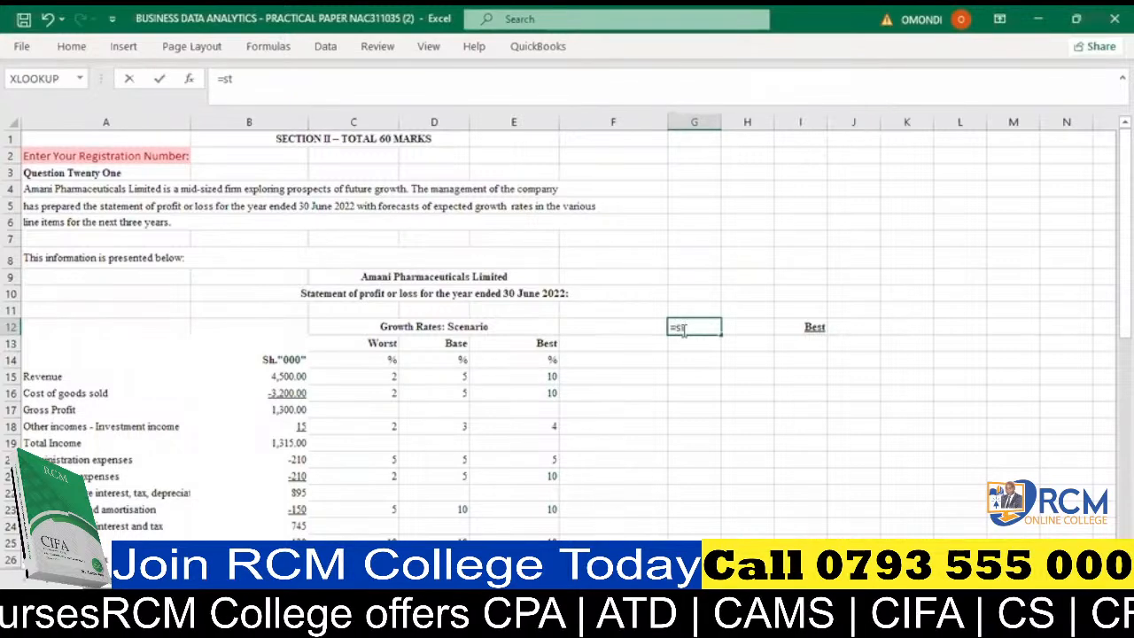
pyautogui.write('d')
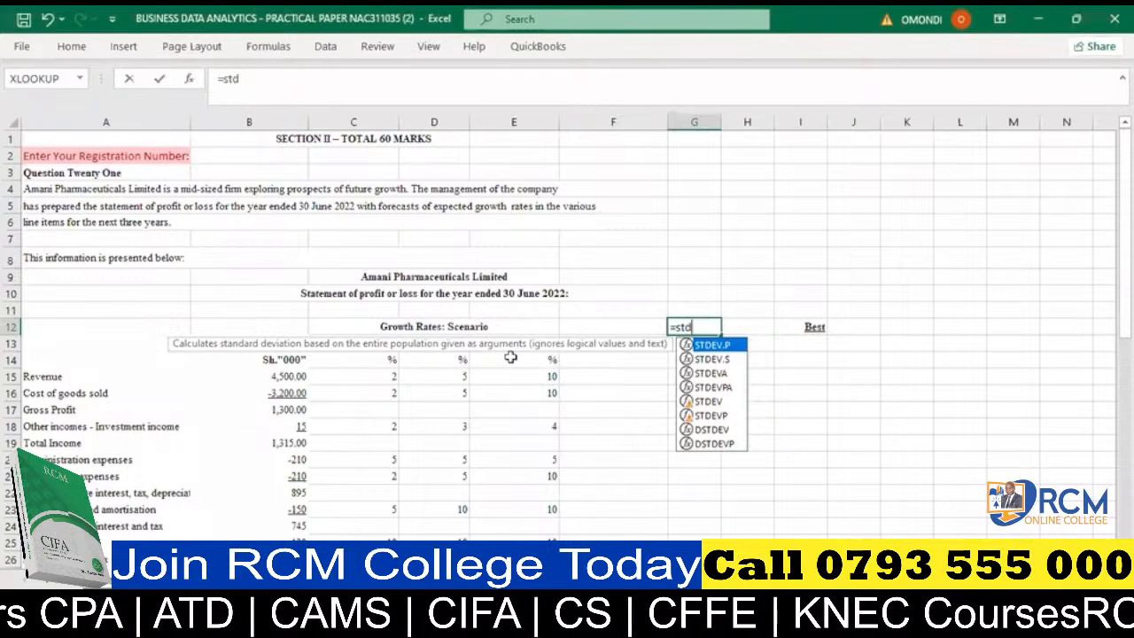
pyautogui.press('Down')
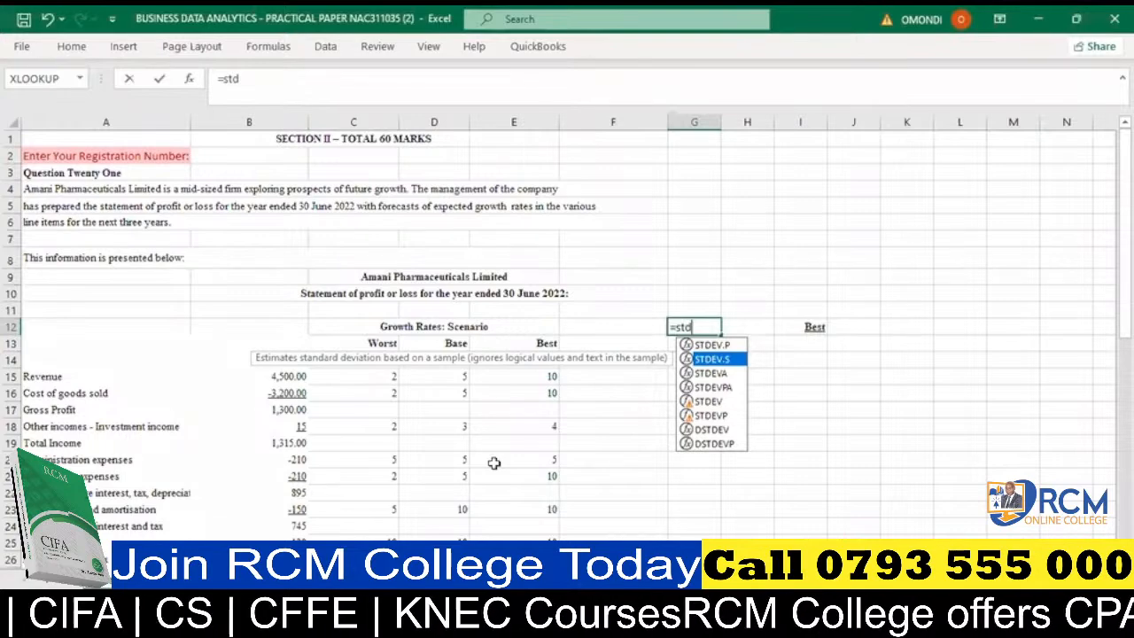
pyautogui.press('Down')
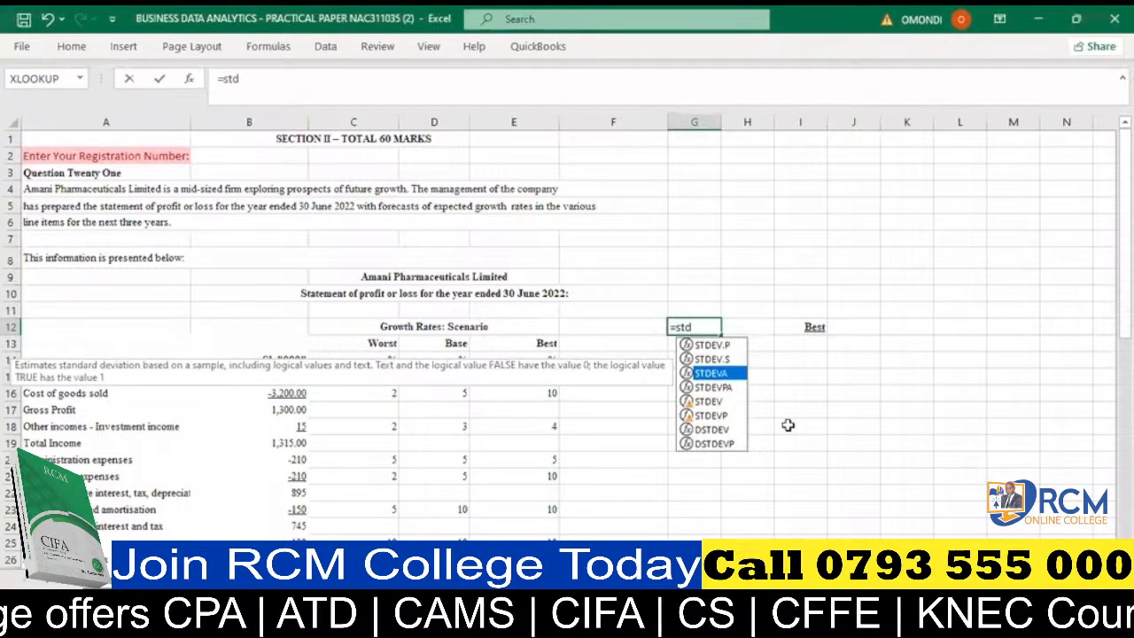
pyautogui.press('BackSpace')
pyautogui.press('BackSpace')
pyautogui.press('BackSpace')
pyautogui.press('Escape')
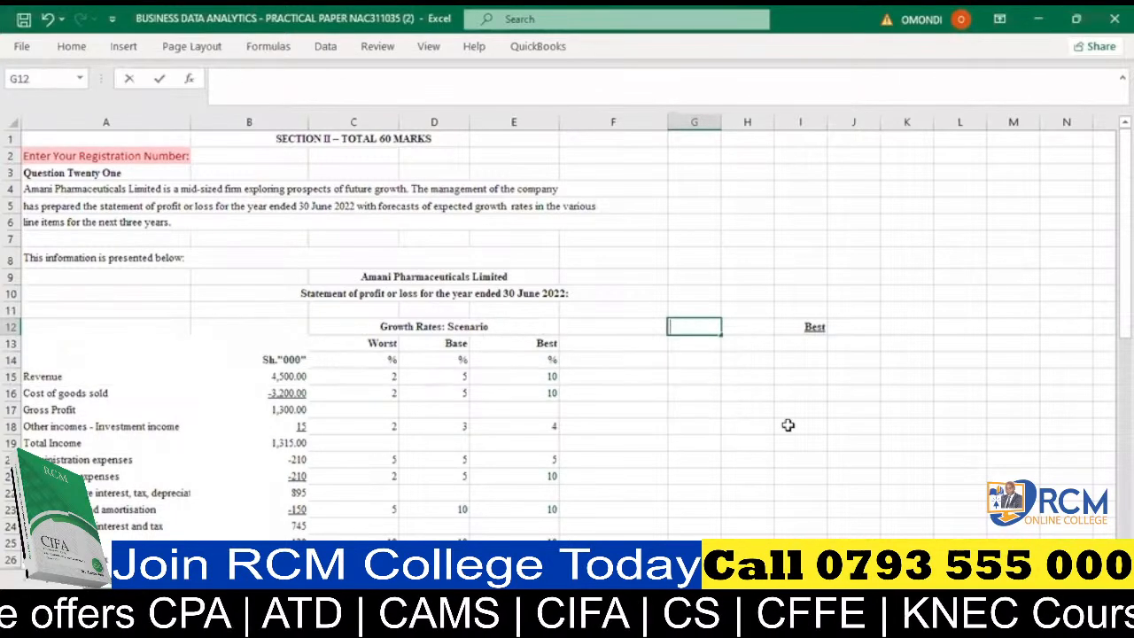
pyautogui.click(711, 381)
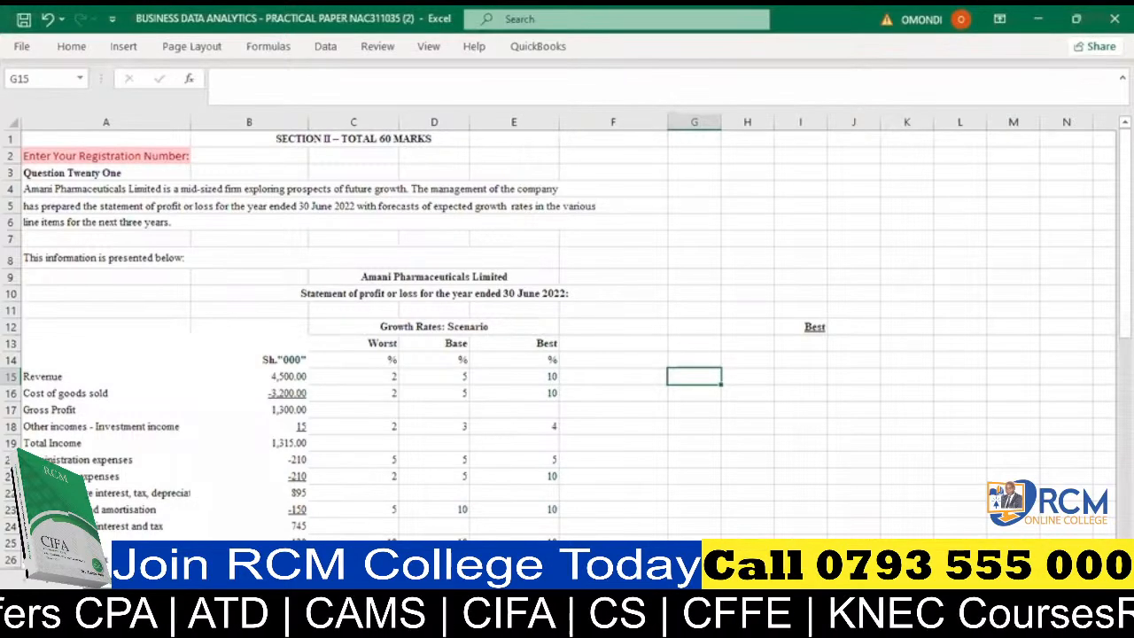
pyautogui.hotkey('alt', 'Tab')
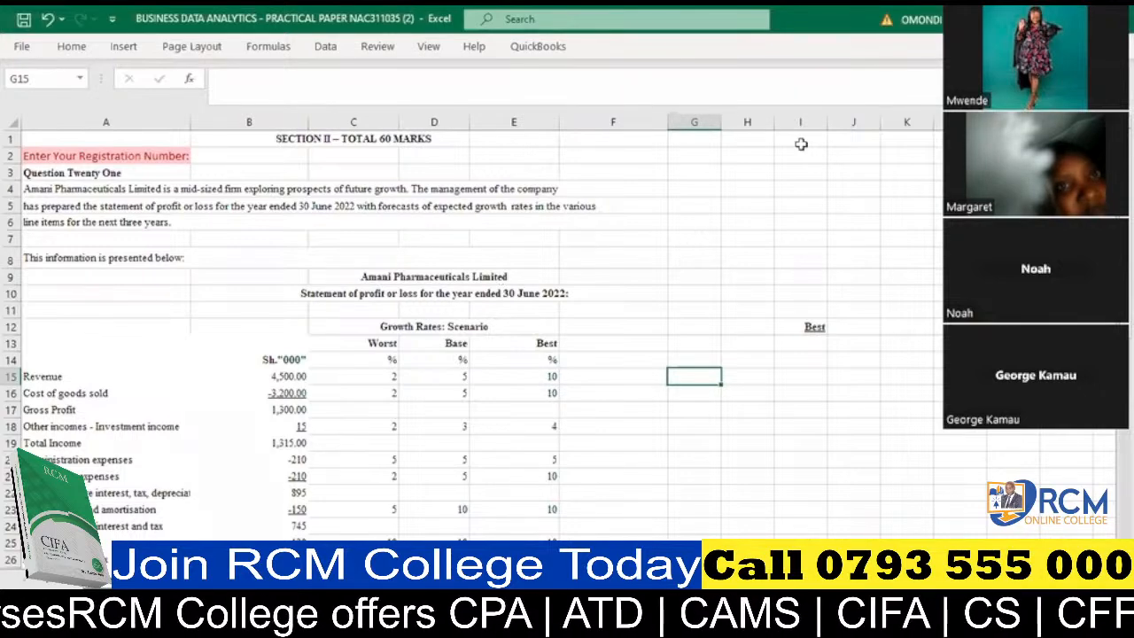
pyautogui.click(681, 239)
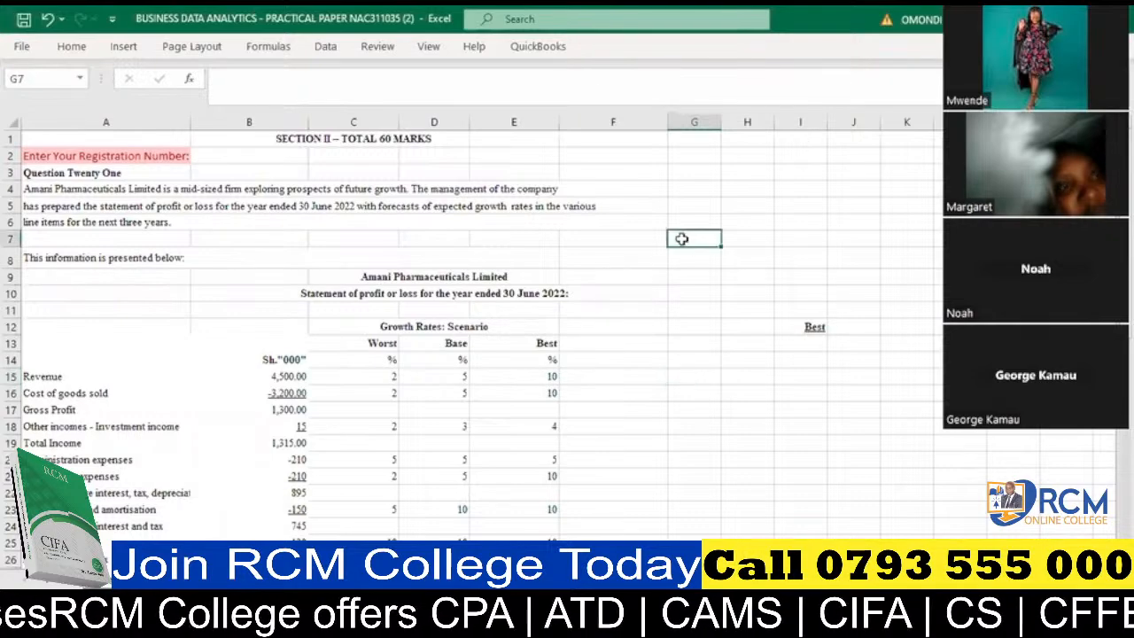
pyautogui.click(132, 152)
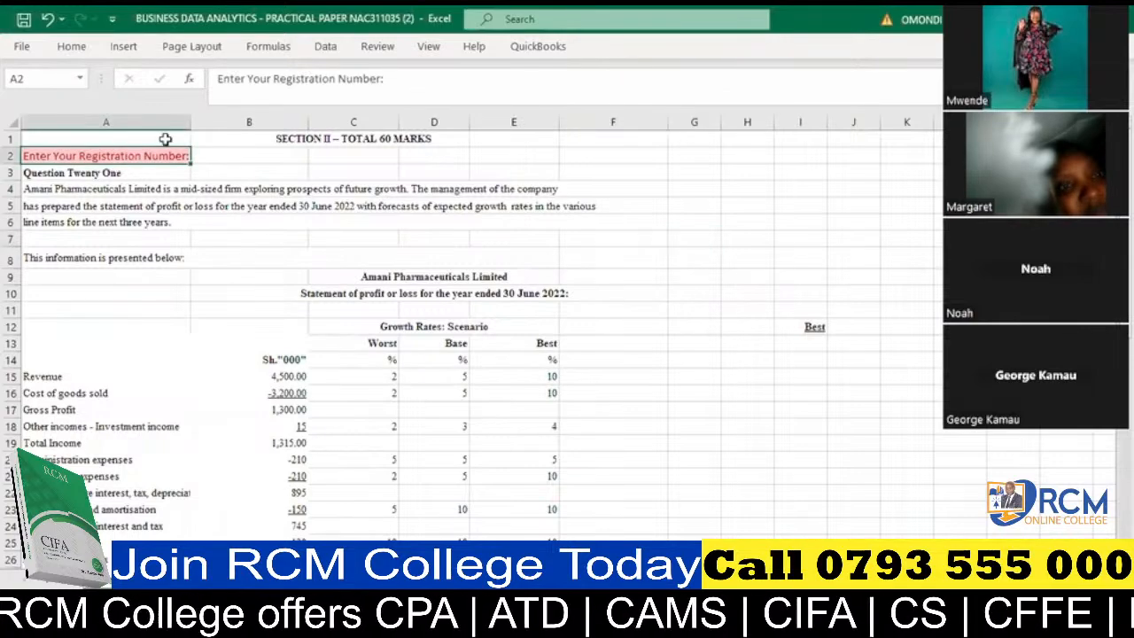
pyautogui.click(164, 139)
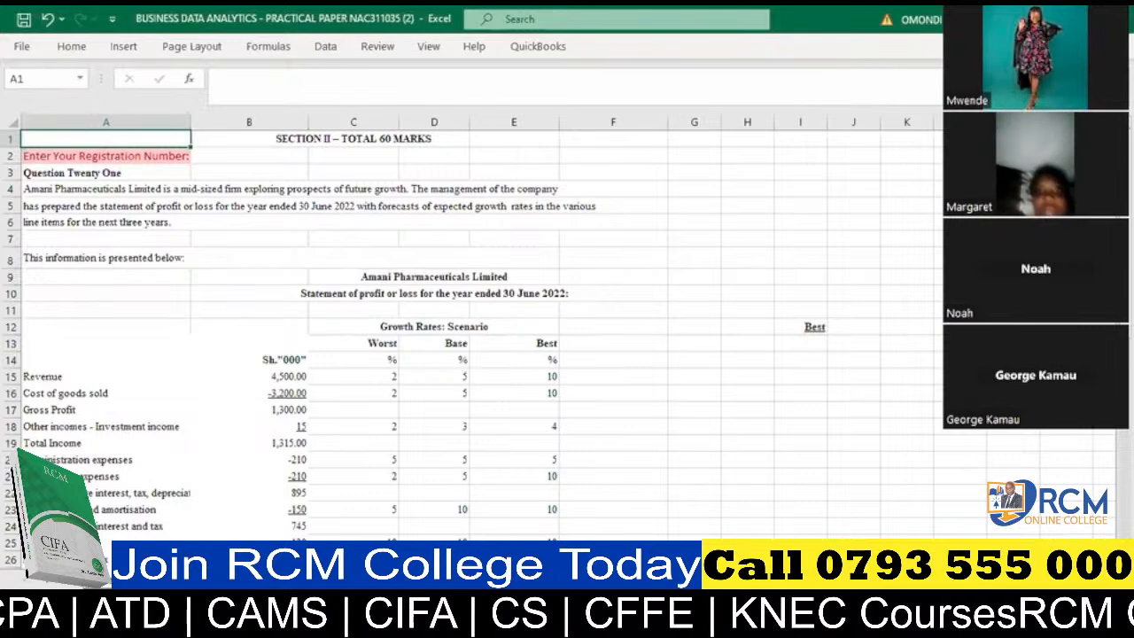
# - Start a formula with =mmul in cell G13 to review the MMULT description, and clear the function name
pyautogui.click(673, 344)
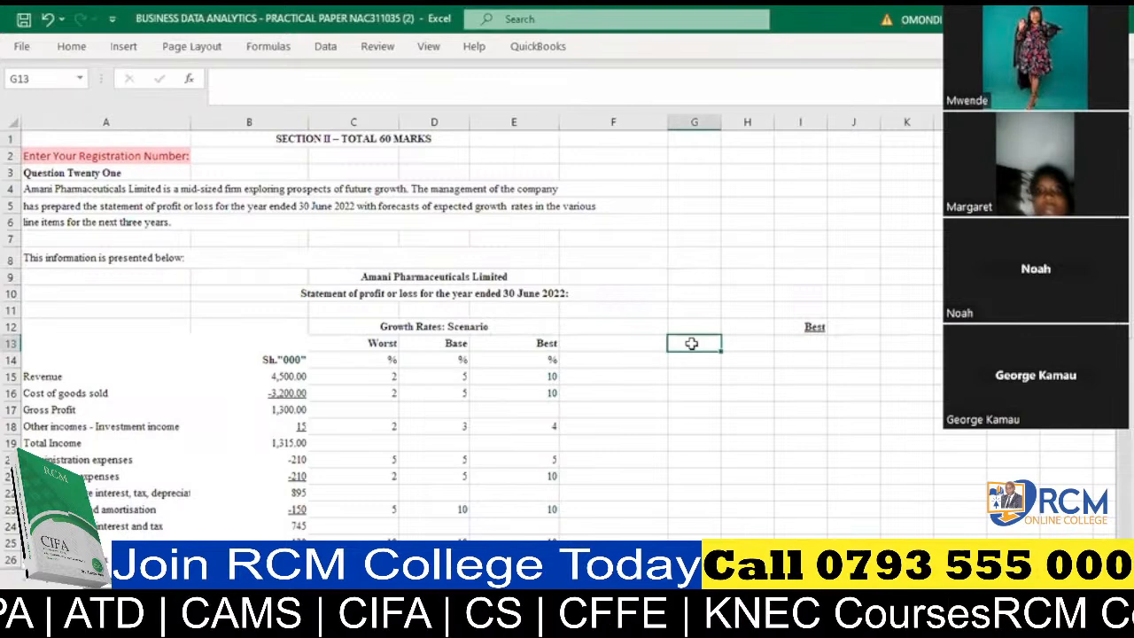
pyautogui.write('=')
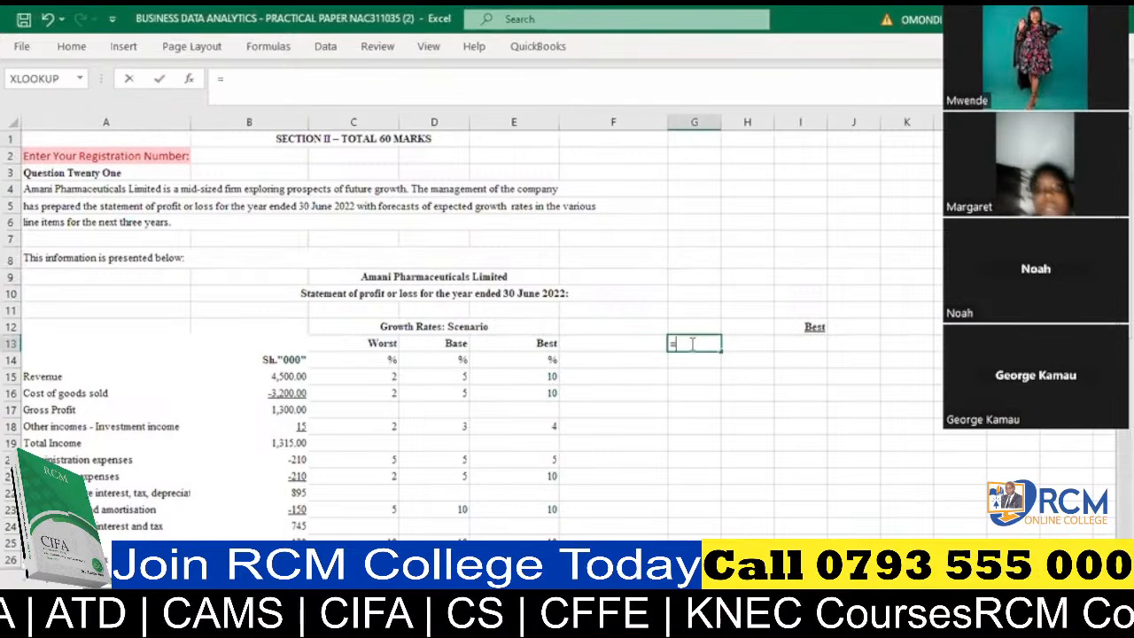
pyautogui.write('mmul')
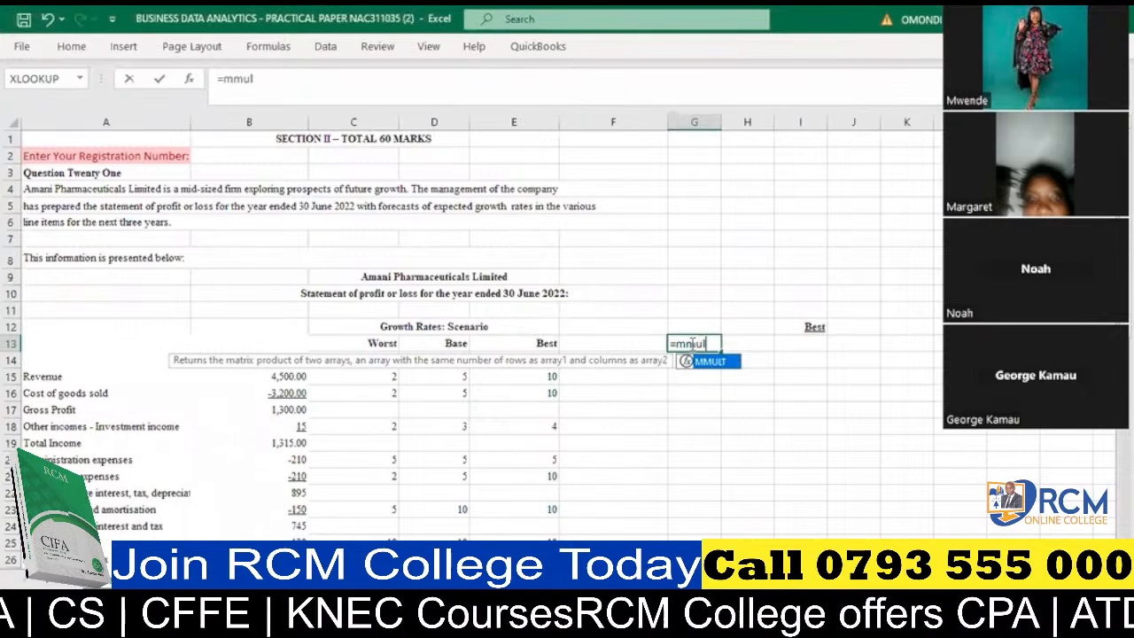
pyautogui.press('BackSpace')
pyautogui.press('BackSpace')
pyautogui.press('BackSpace')
pyautogui.press('BackSpace')
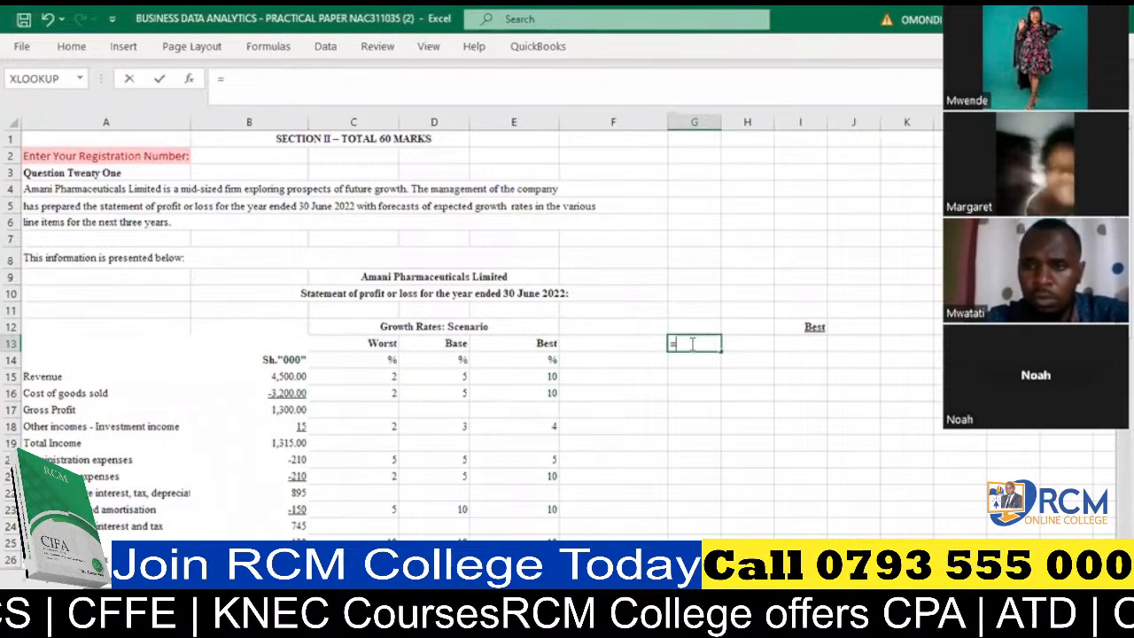
# - Enter tra after the equals sign in G13 to review the TRANSPOSE description, and clear it
pyautogui.write('tra')
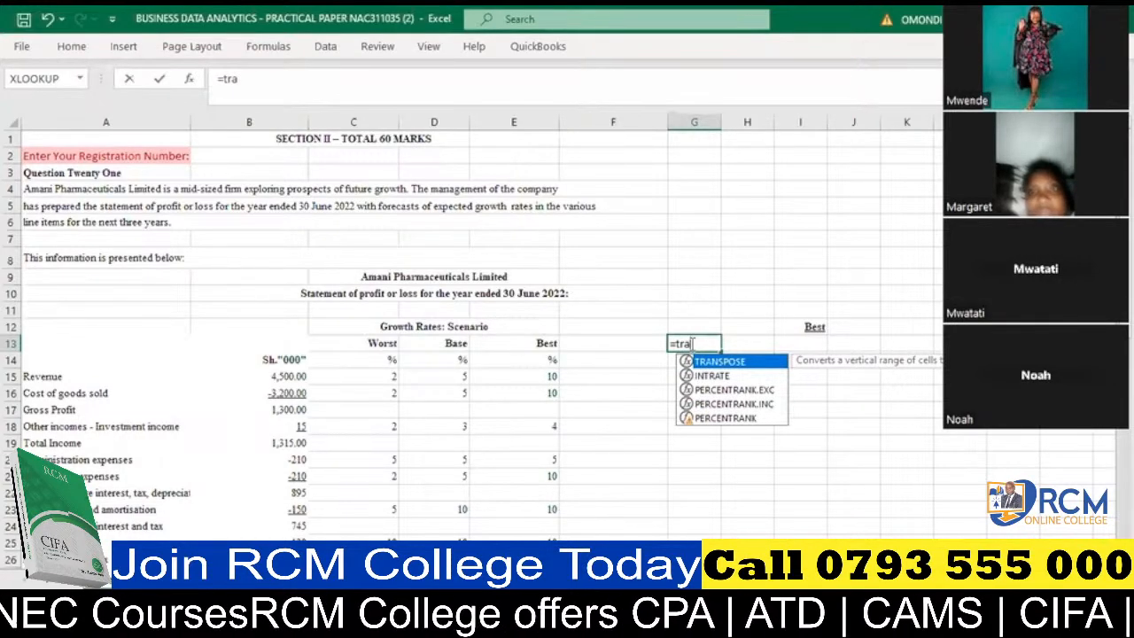
pyautogui.press('BackSpace')
pyautogui.press('BackSpace')
pyautogui.press('BackSpace')
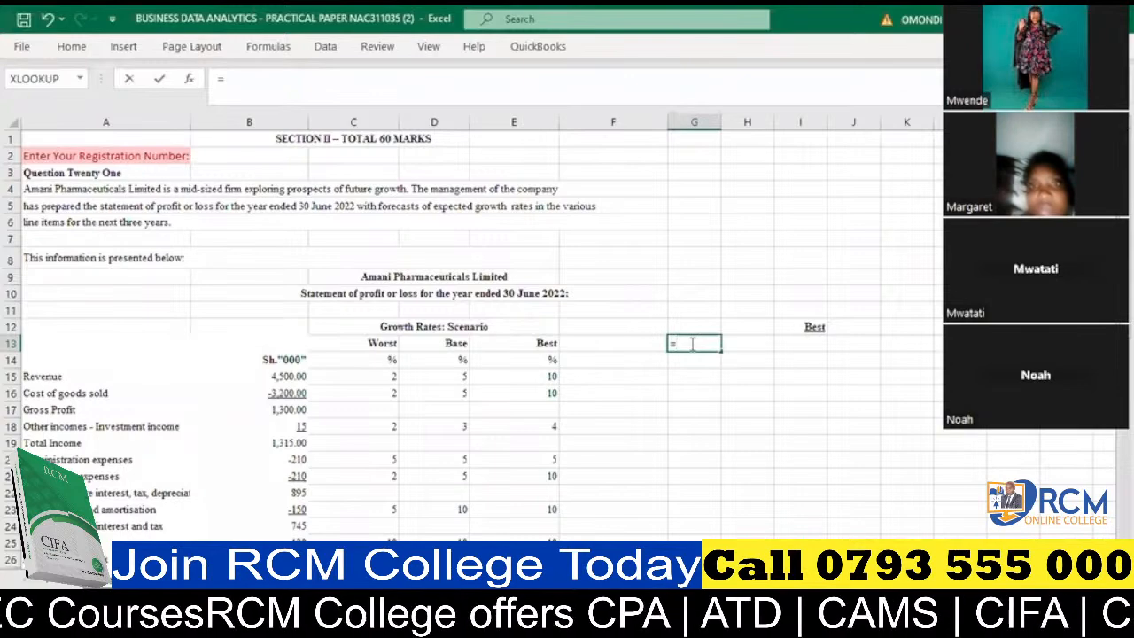
# - Enter vlo after the equals sign in G13 to review the VLOOKUP description, and discard the entry
pyautogui.write('v')
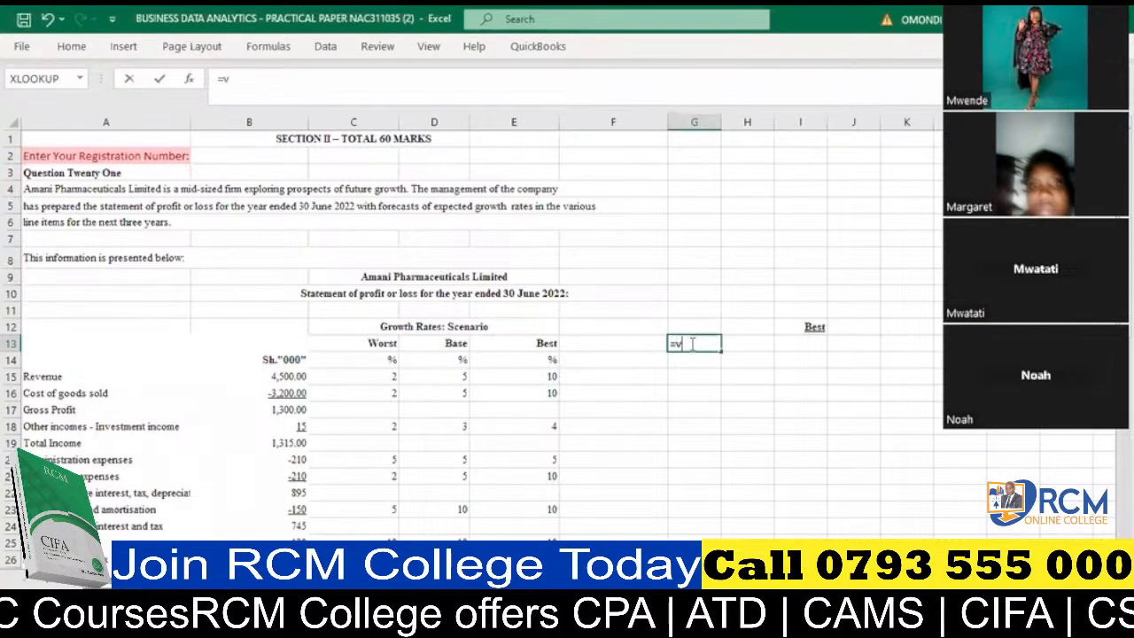
pyautogui.write('lo')
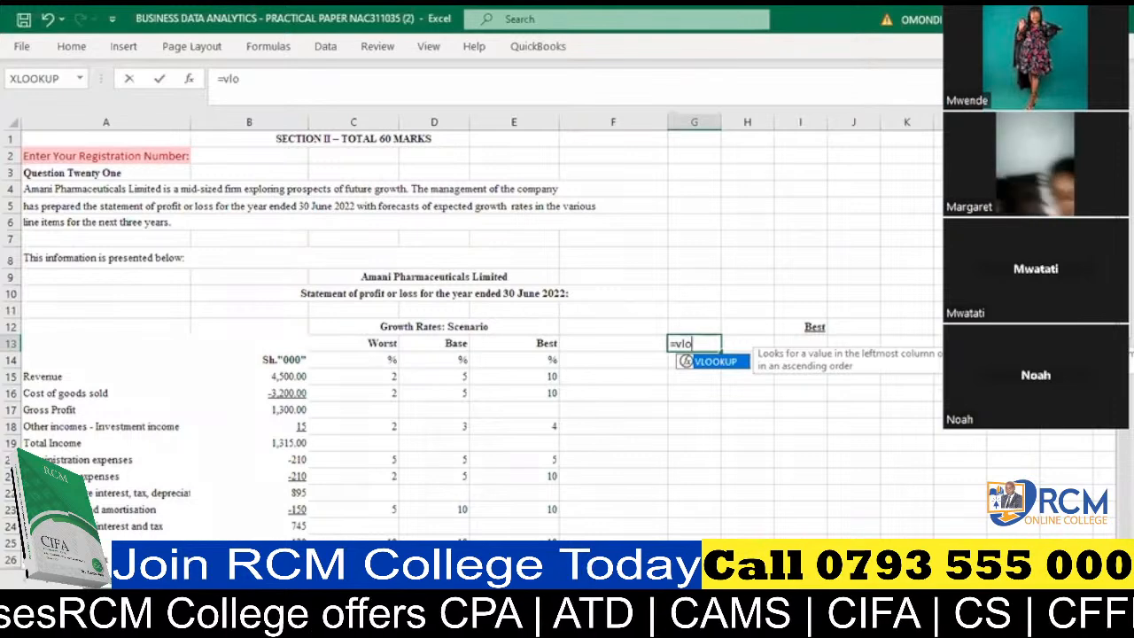
pyautogui.hscroll(3, 443, 337)
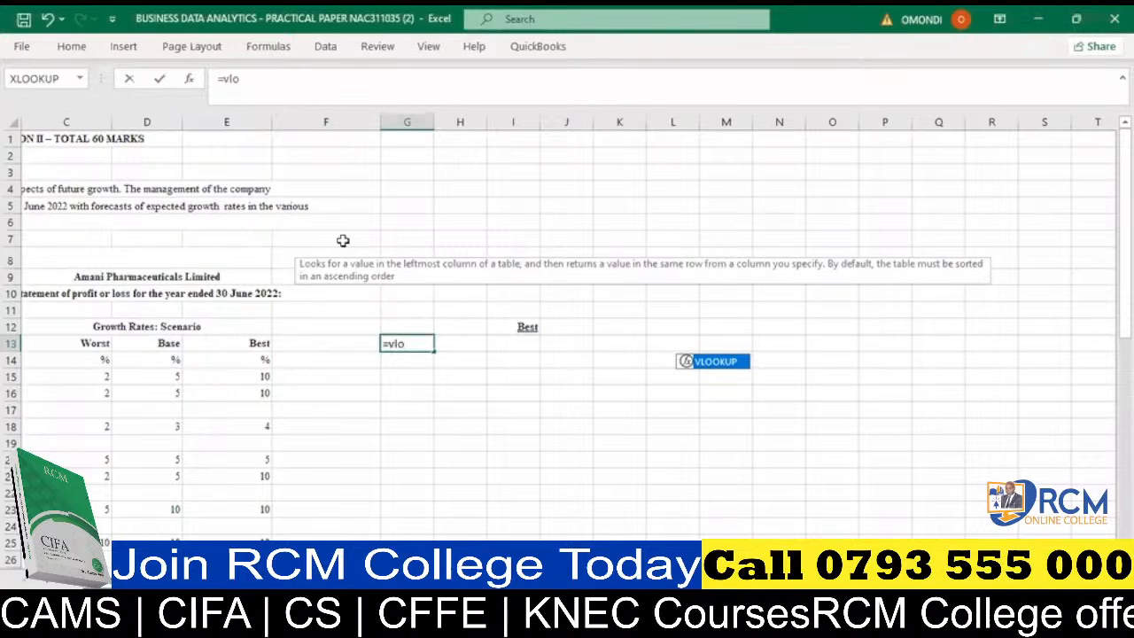
pyautogui.press('Escape')
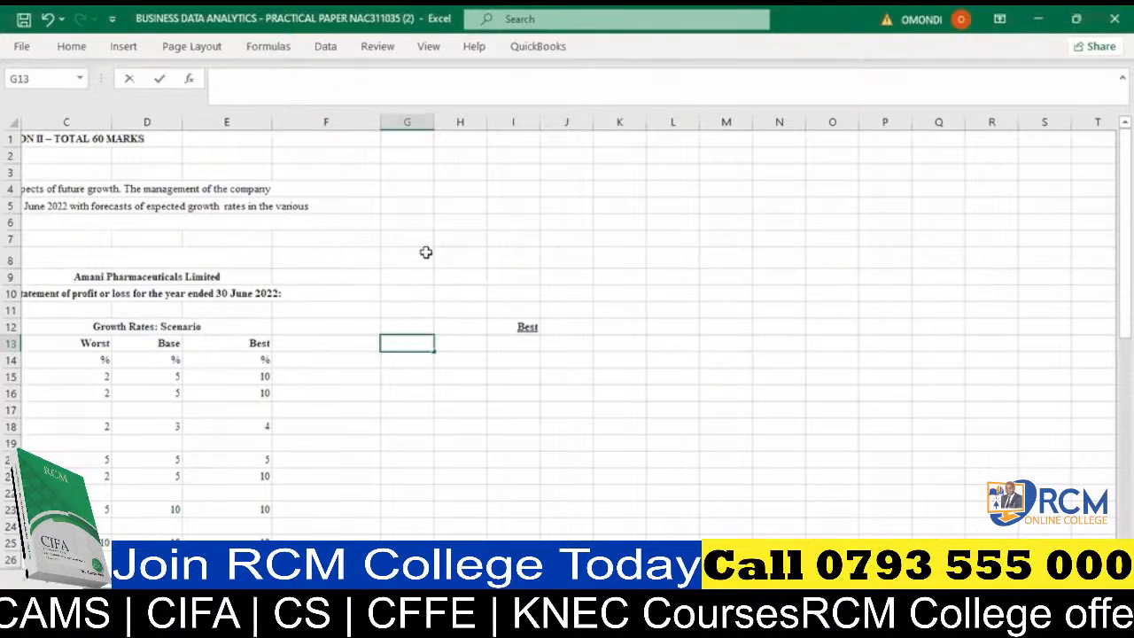
# - Enter 87 and 687 in cells L11:L12, and 999, 900, 45, 78 and 99 in cells L14:L18
pyautogui.click(658, 408)
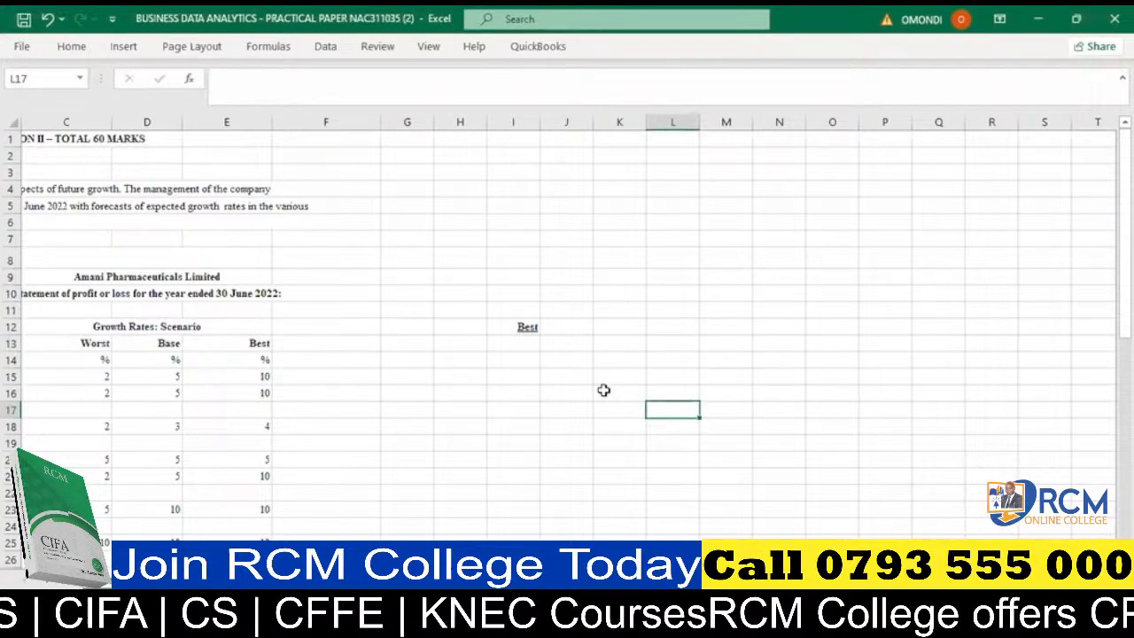
pyautogui.click(680, 310)
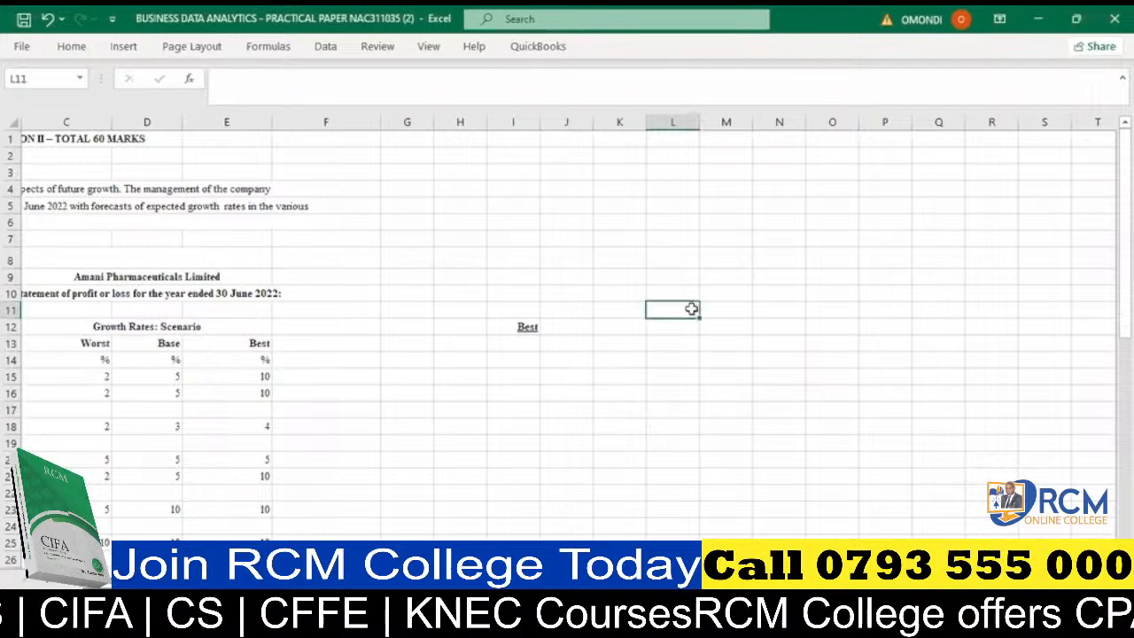
pyautogui.write('87')
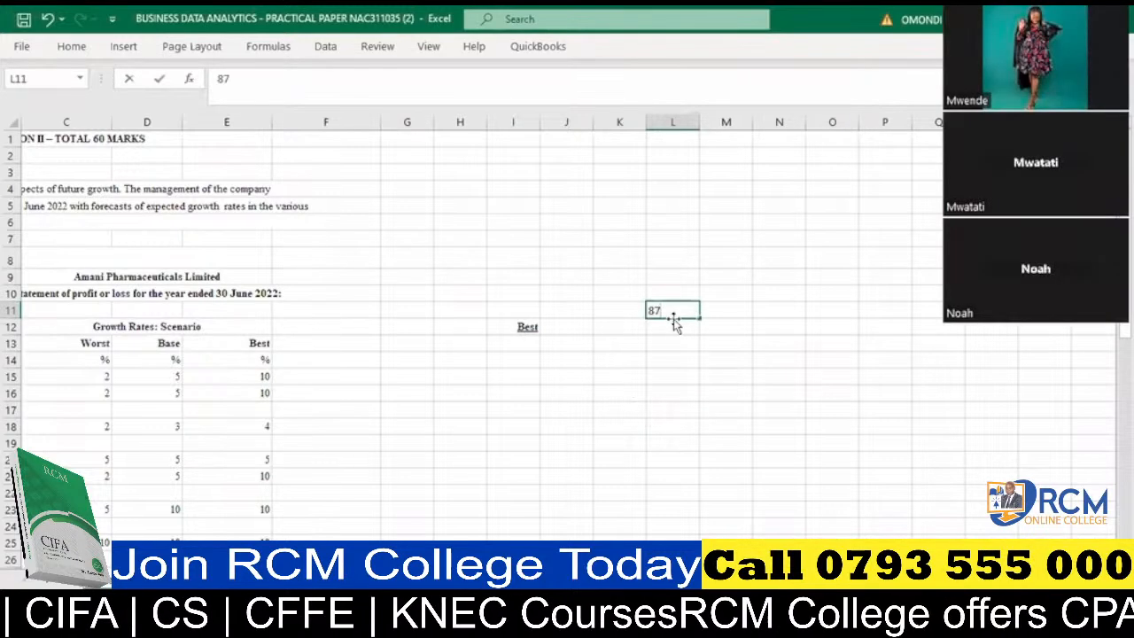
pyautogui.press('Return')
pyautogui.write('687')
pyautogui.press('Return')
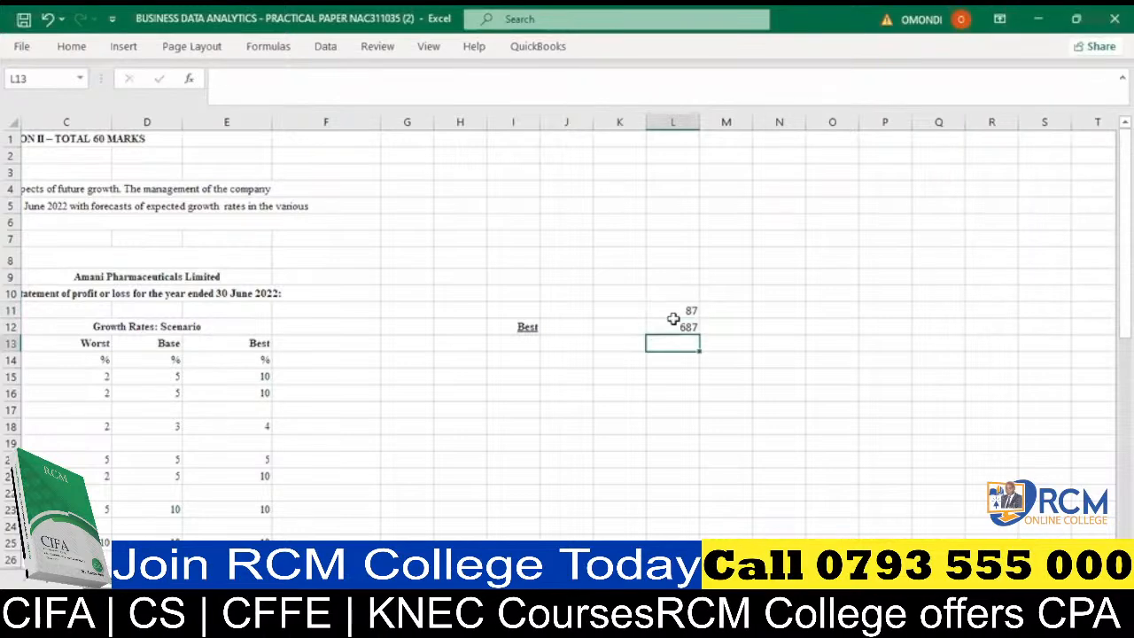
pyautogui.press('Return')
pyautogui.write('999')
pyautogui.press('Return')
pyautogui.write('900')
pyautogui.press('Return')
pyautogui.write('45')
pyautogui.press('Return')
pyautogui.write('78')
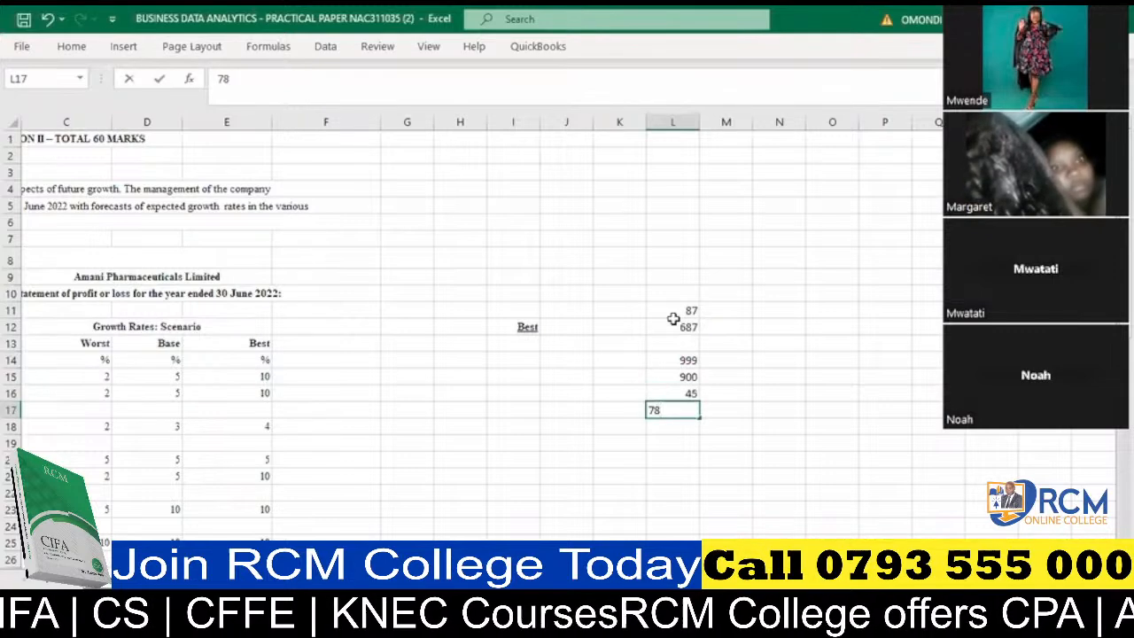
pyautogui.press('Return')
pyautogui.write('99')
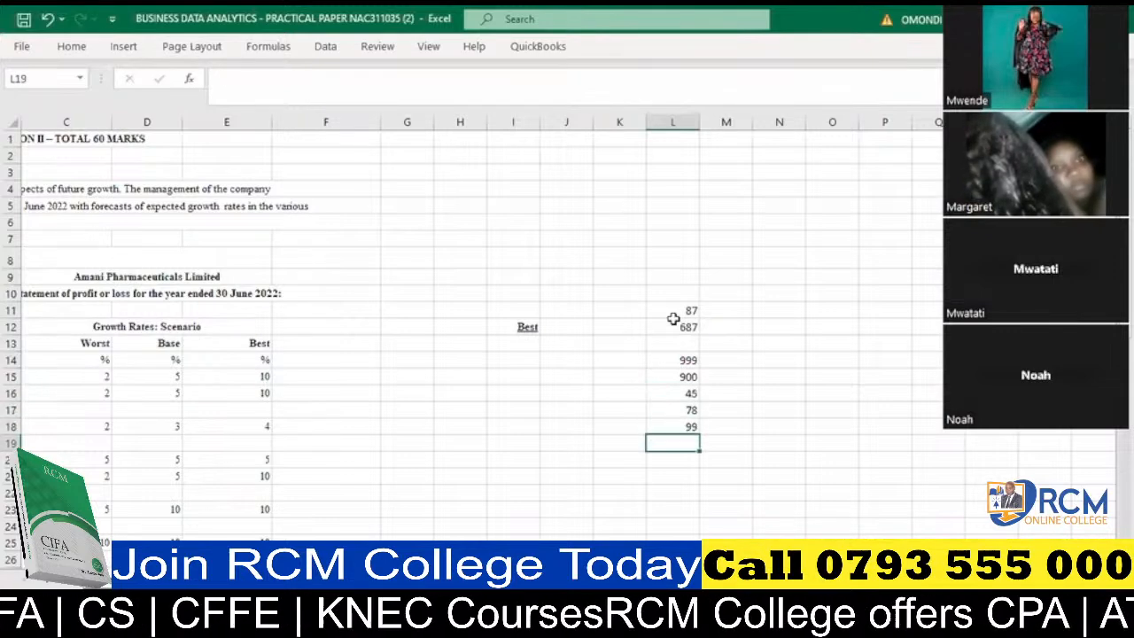
# - Fill the empty cell L13 in the number column with 789
pyautogui.click(688, 346)
pyautogui.write('7898')
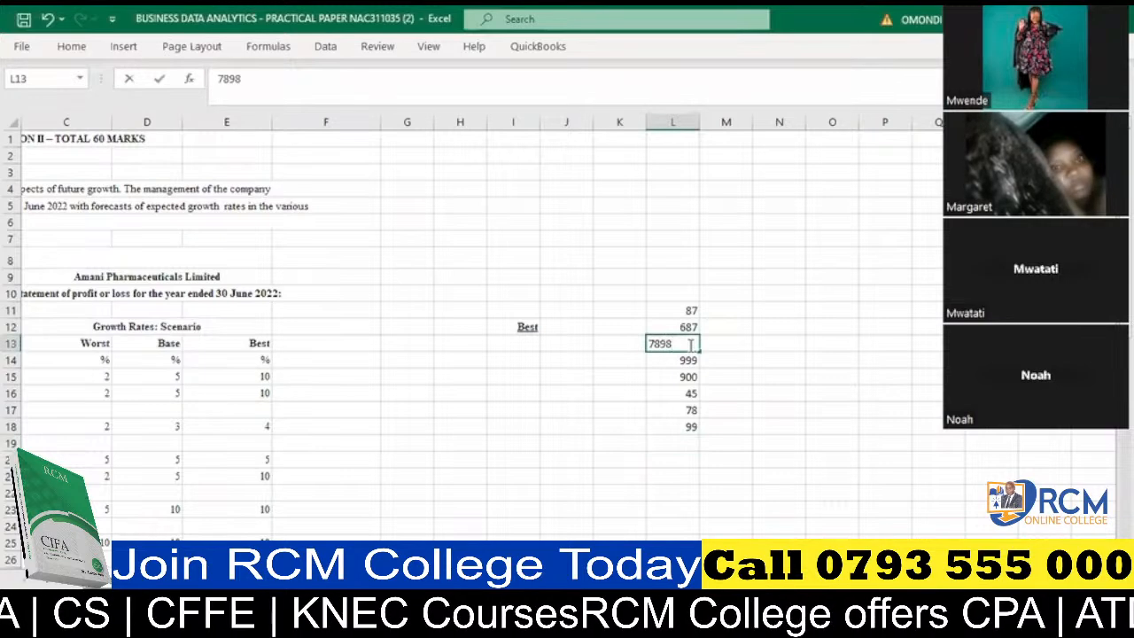
pyautogui.press('BackSpace')
pyautogui.click(518, 408)
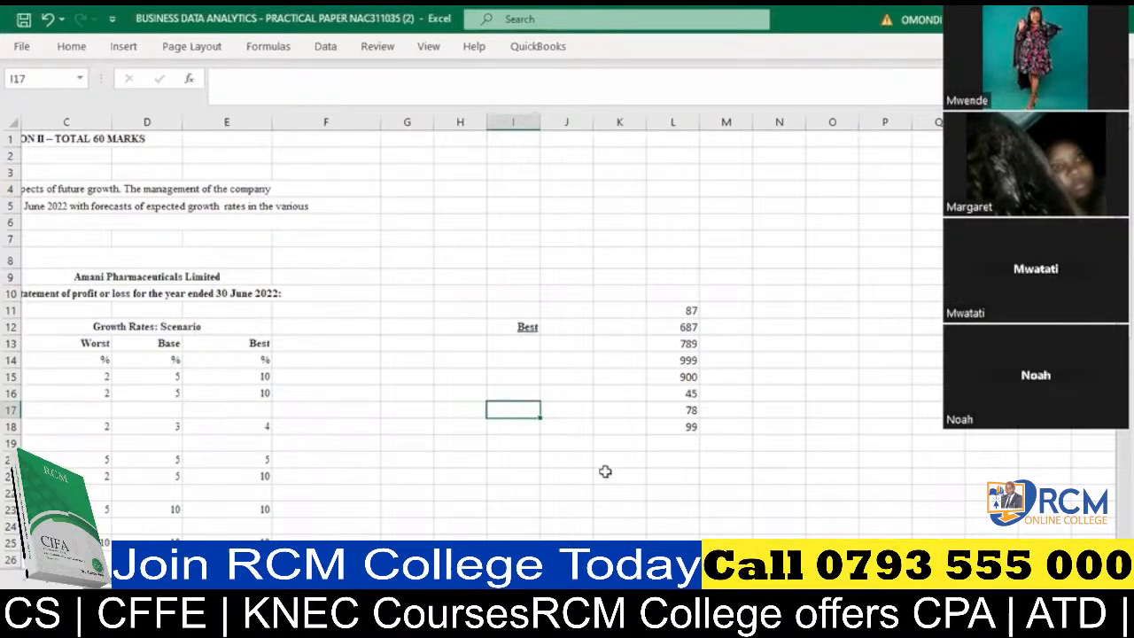
# - Enter the label sum in cell J20
pyautogui.doubleClick(574, 458)
pyautogui.write('s')
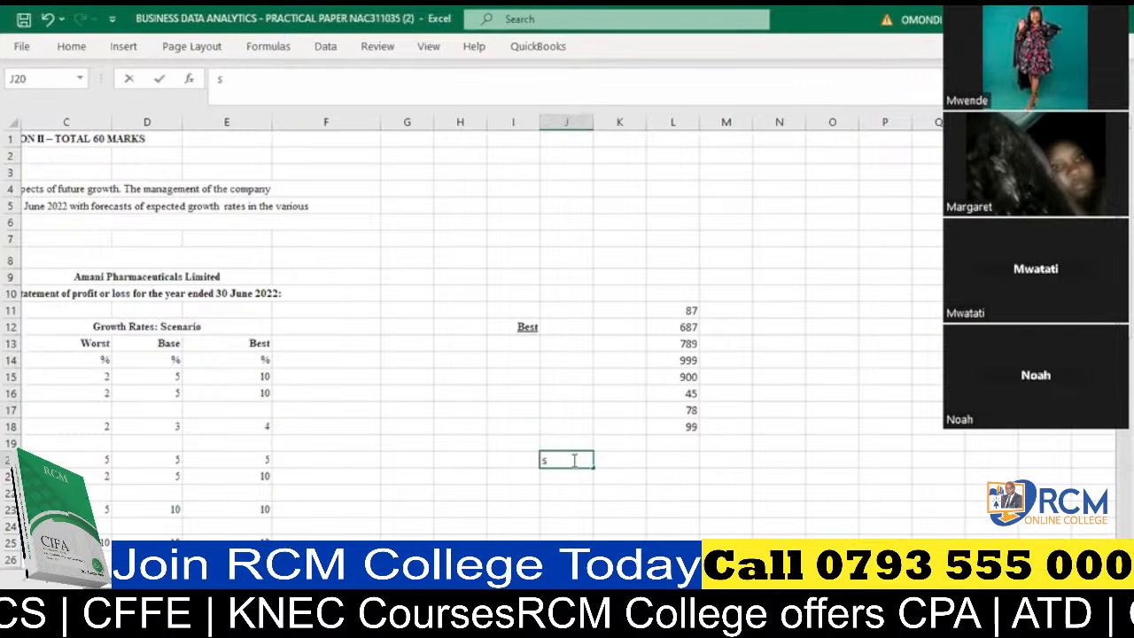
pyautogui.write('um')
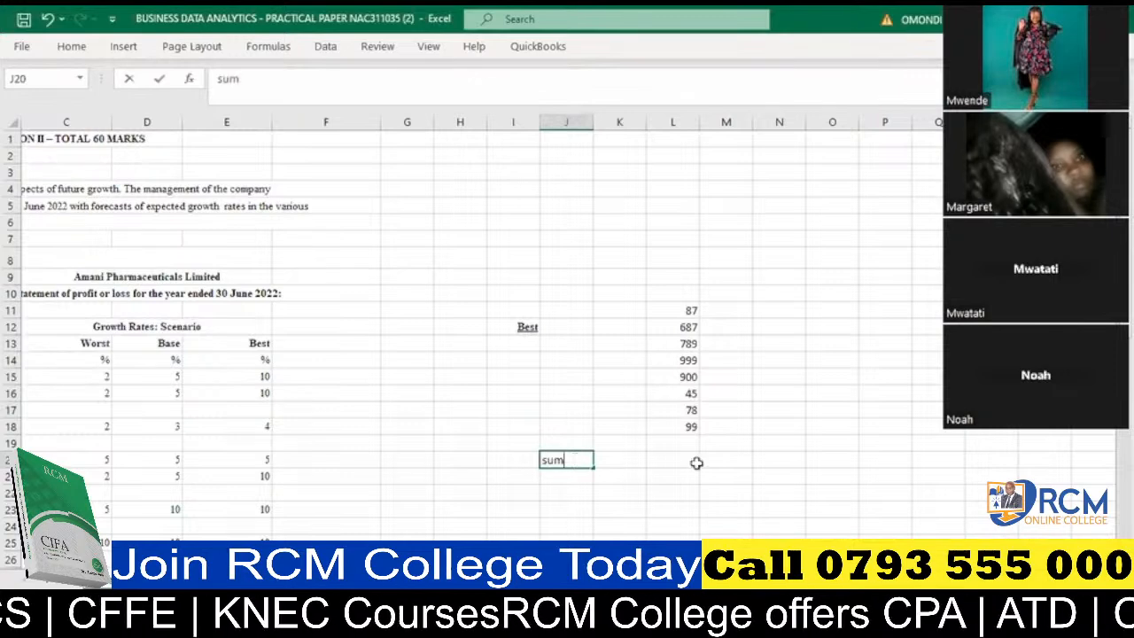
pyautogui.click(696, 462)
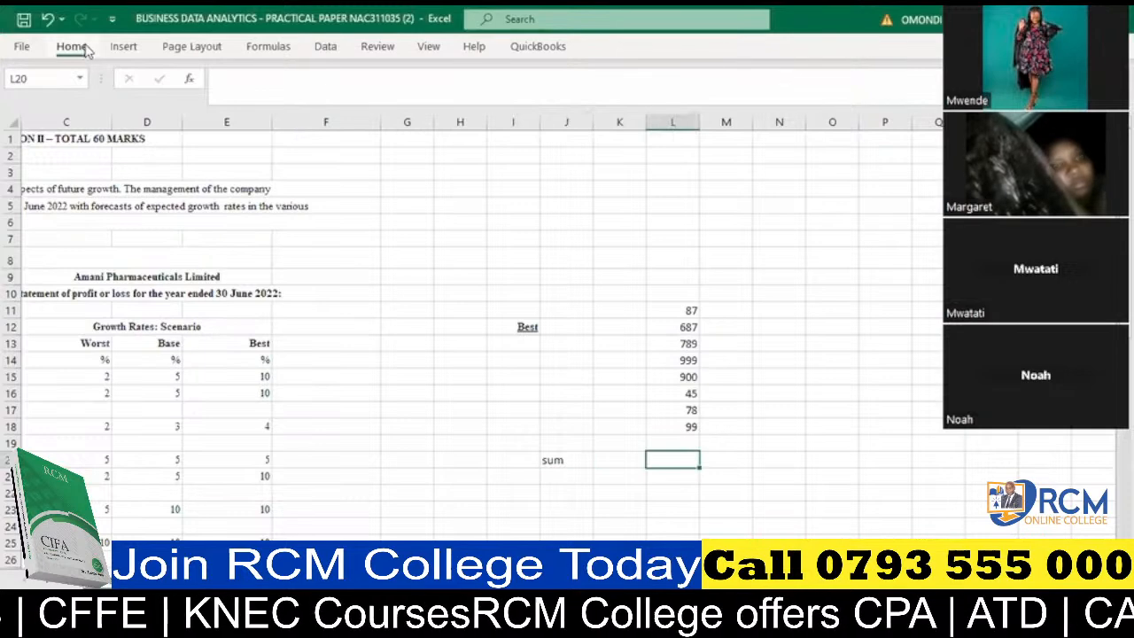
pyautogui.click(85, 49)
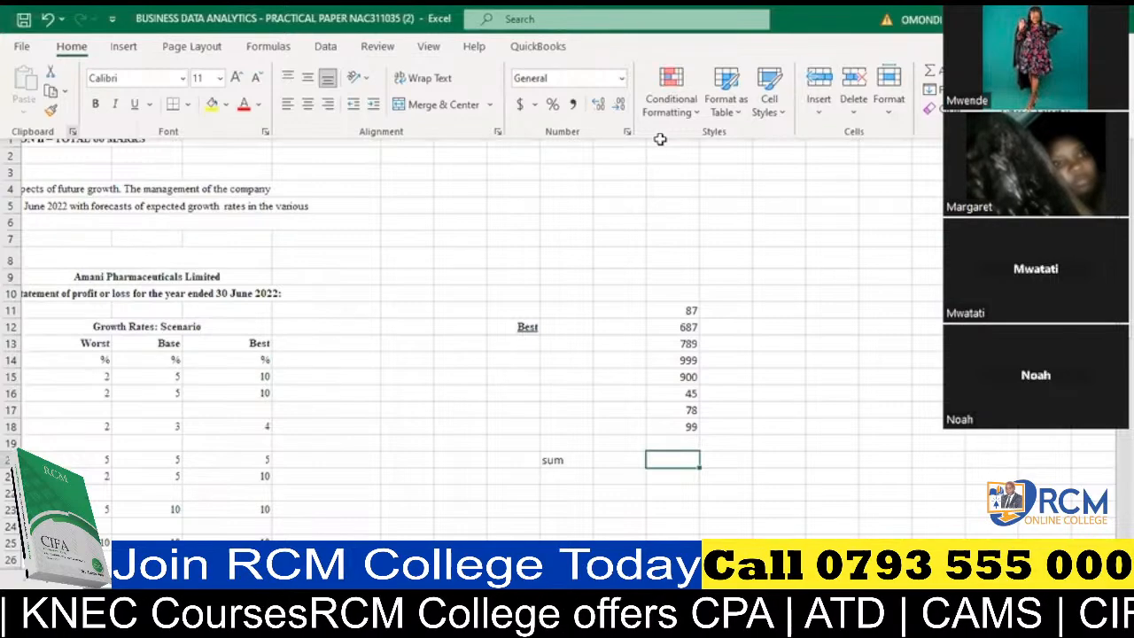
pyautogui.click(848, 132)
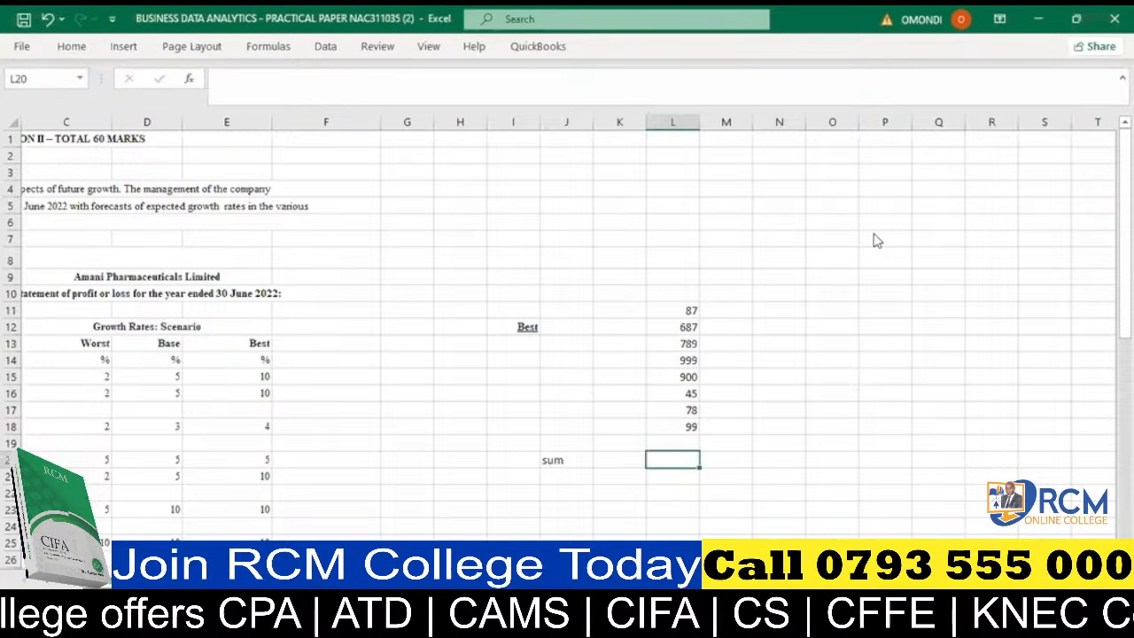
pyautogui.click(1080, 346)
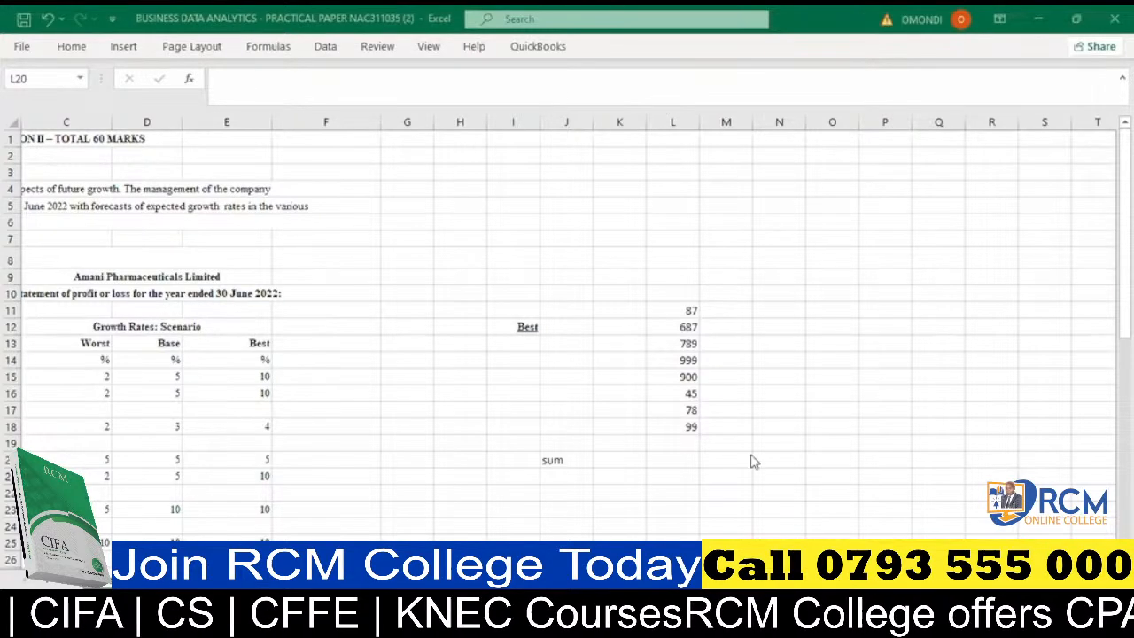
# - Insert the AutoSum formula =SUM(L11:L18) in cell L19 and prefix it with an apostrophe so it displays as text
pyautogui.click(670, 443)
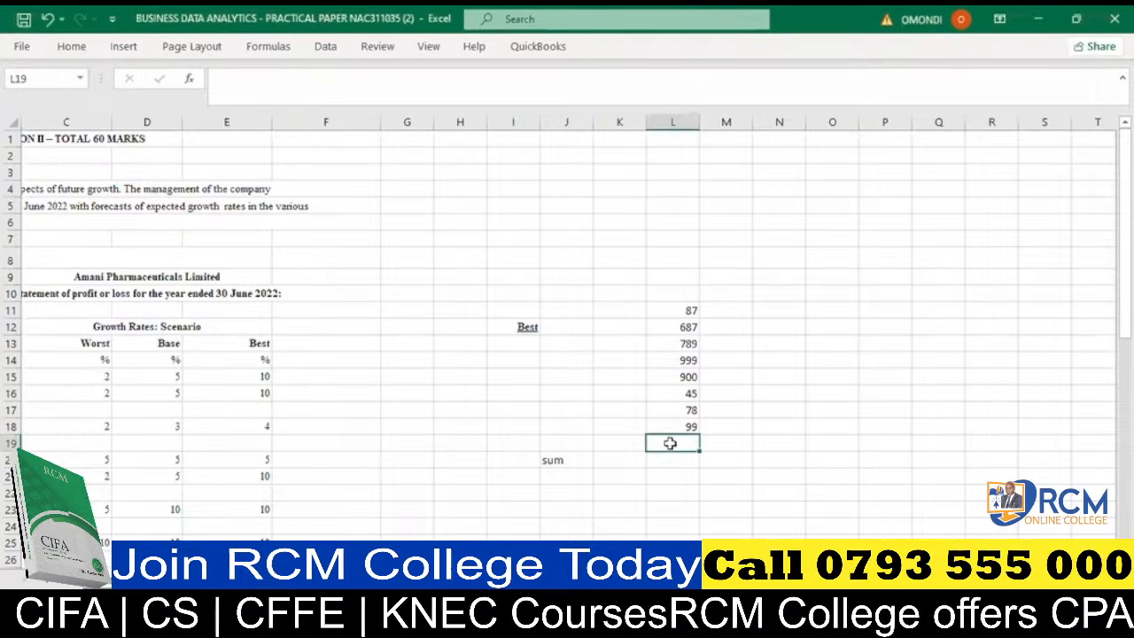
pyautogui.doubleClick(669, 443)
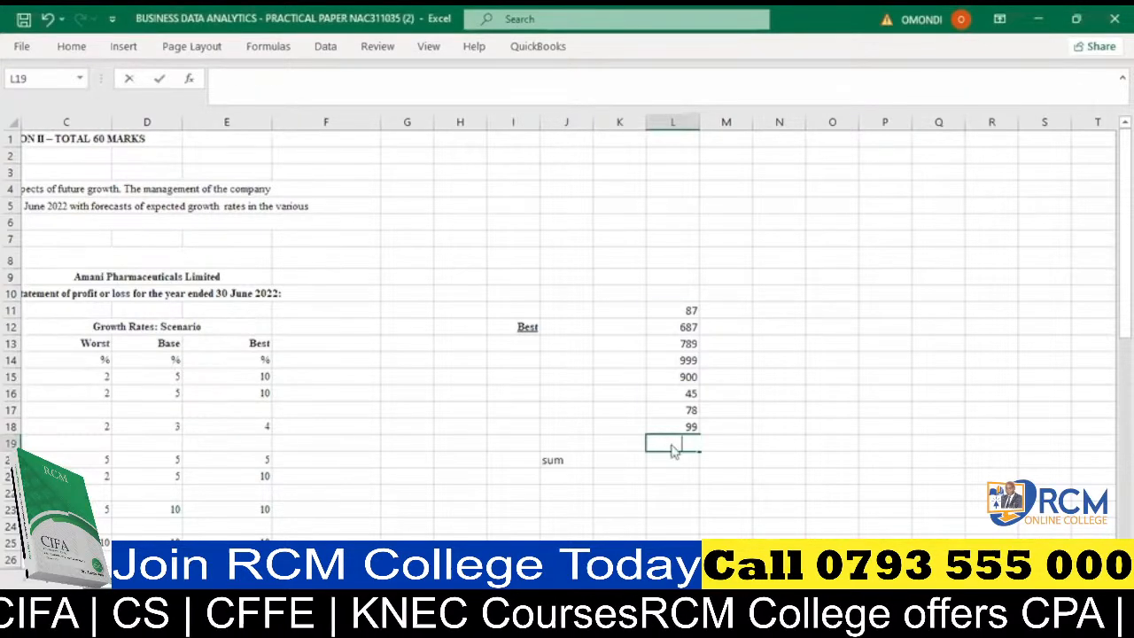
pyautogui.hotkey('alt', '=')
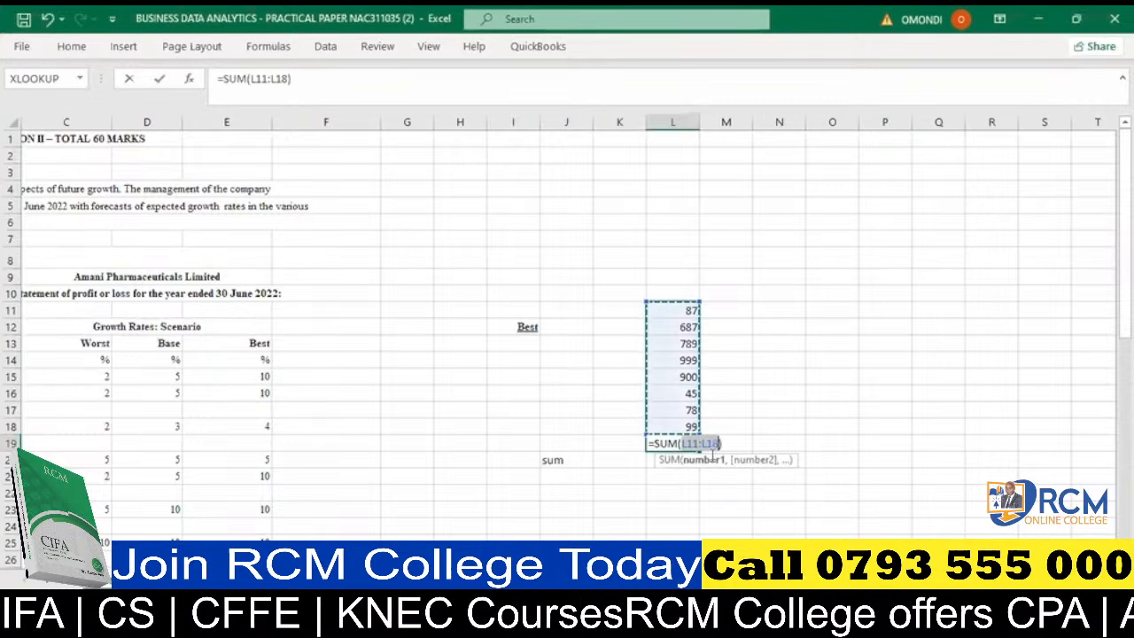
pyautogui.click(650, 443)
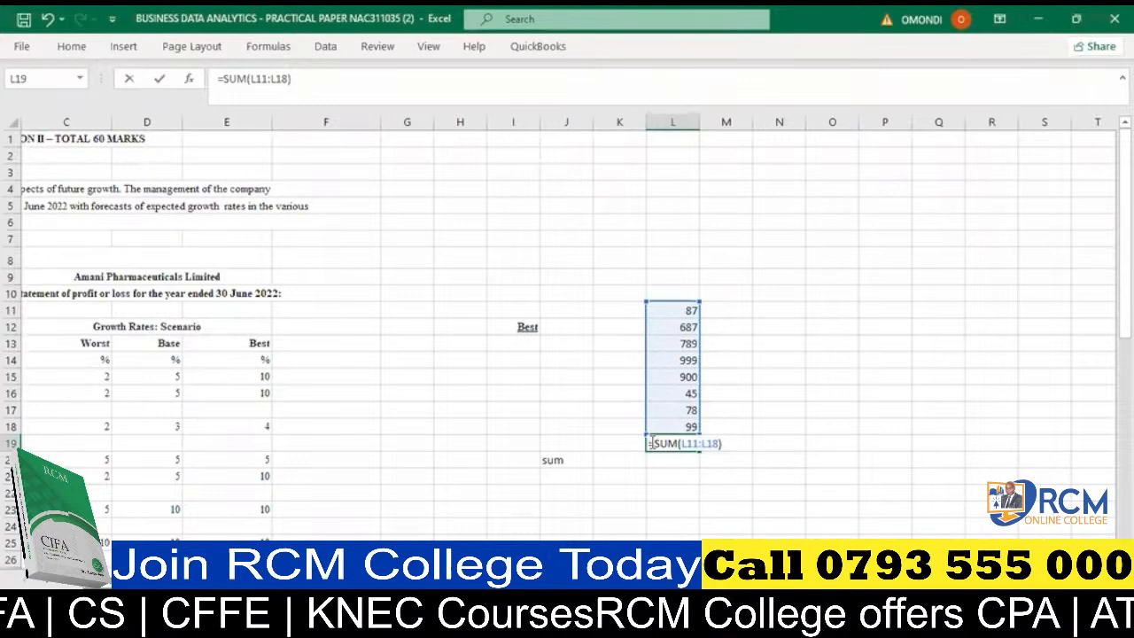
pyautogui.write("'")
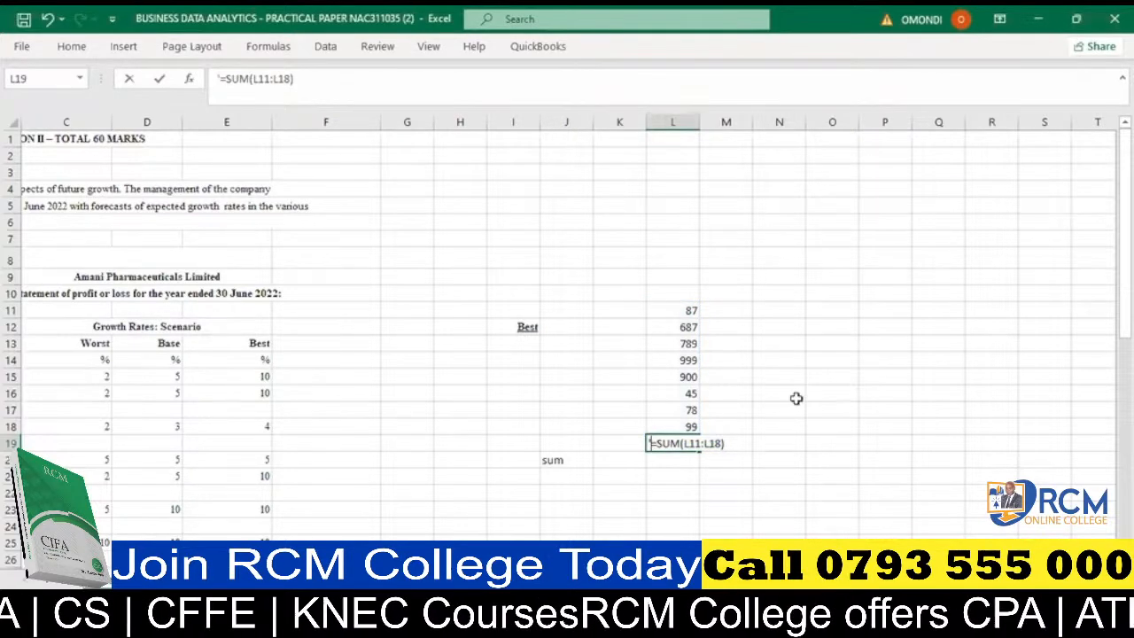
pyautogui.click(686, 488)
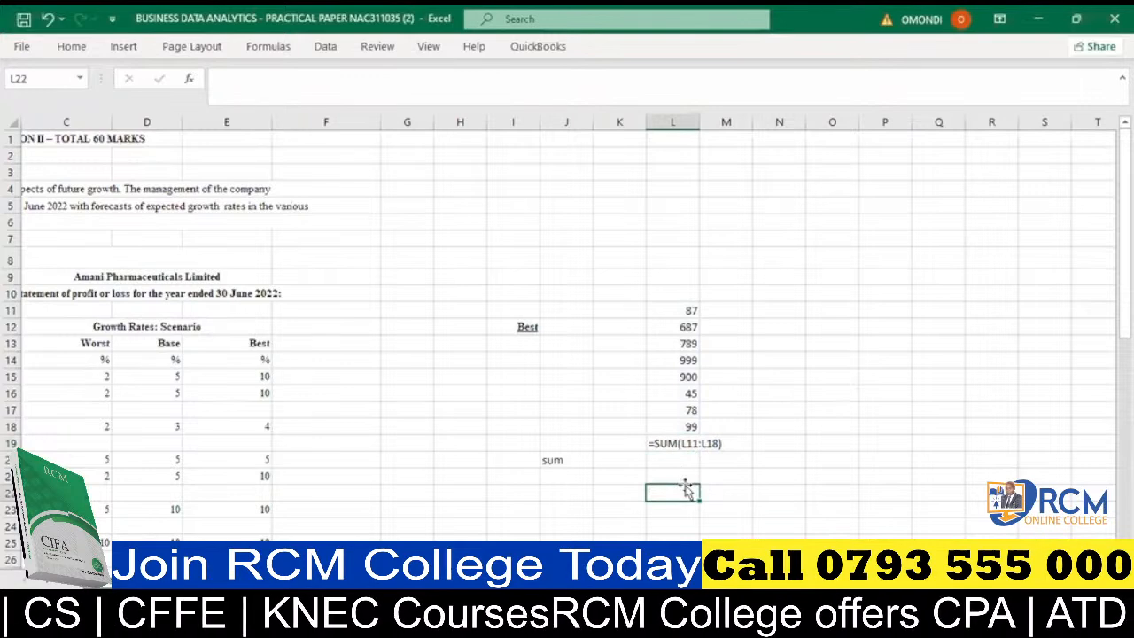
pyautogui.doubleClick(687, 488)
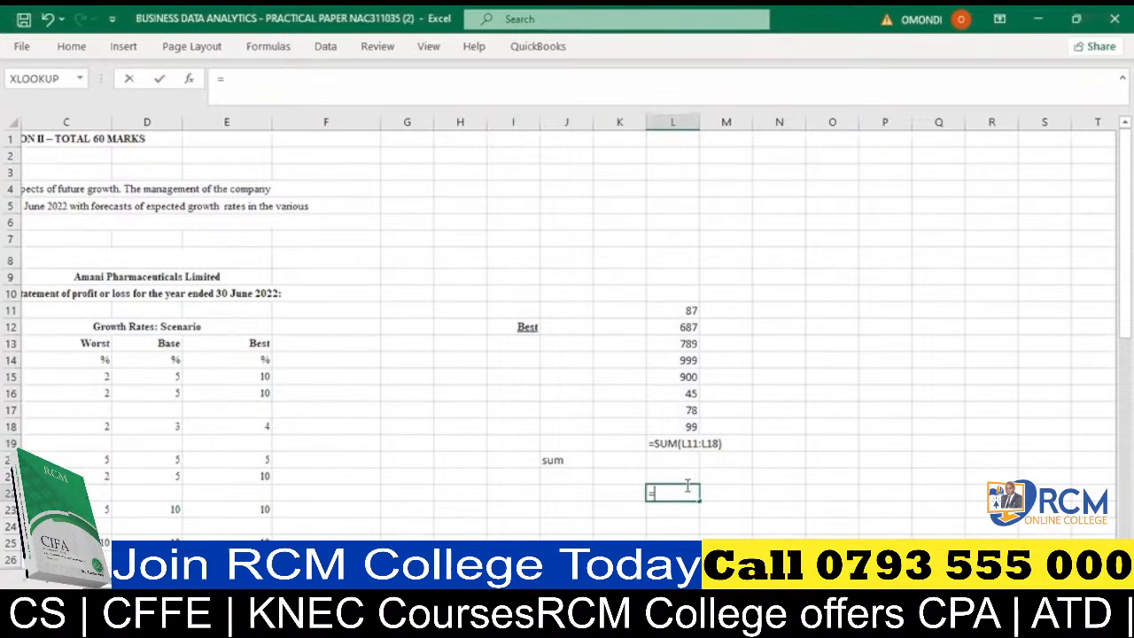
pyautogui.press('Escape')
pyautogui.click(688, 536)
# - Insert an AutoSum formula in cell L22, set its range to L11:L18 and prefix it with an apostrophe
pyautogui.click(664, 492)
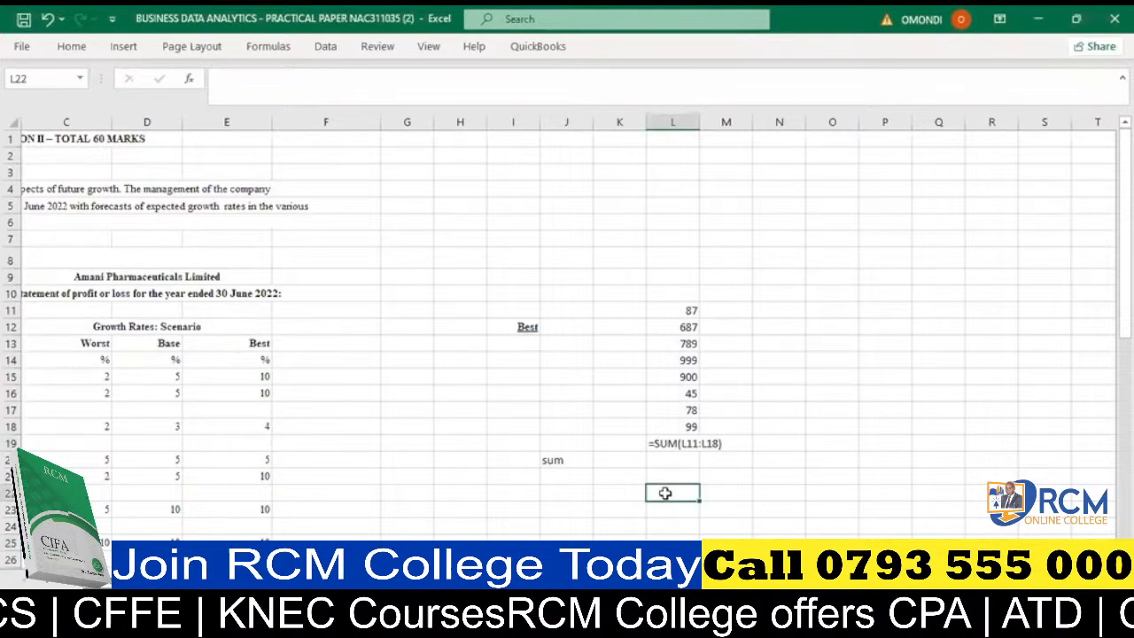
pyautogui.hotkey('alt', '=')
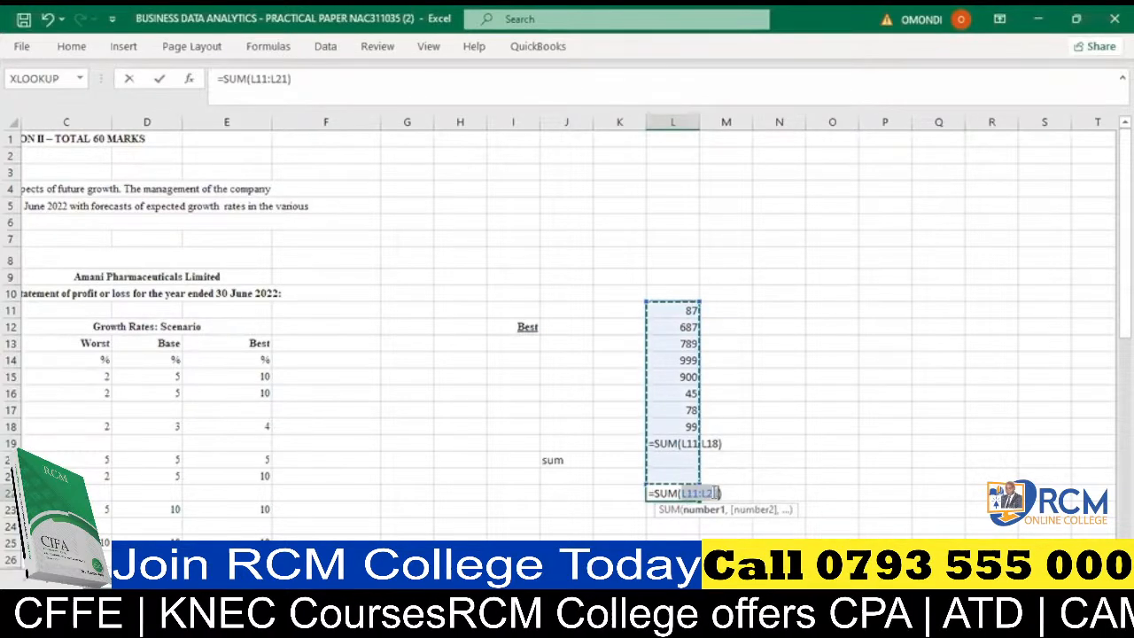
pyautogui.click(716, 491)
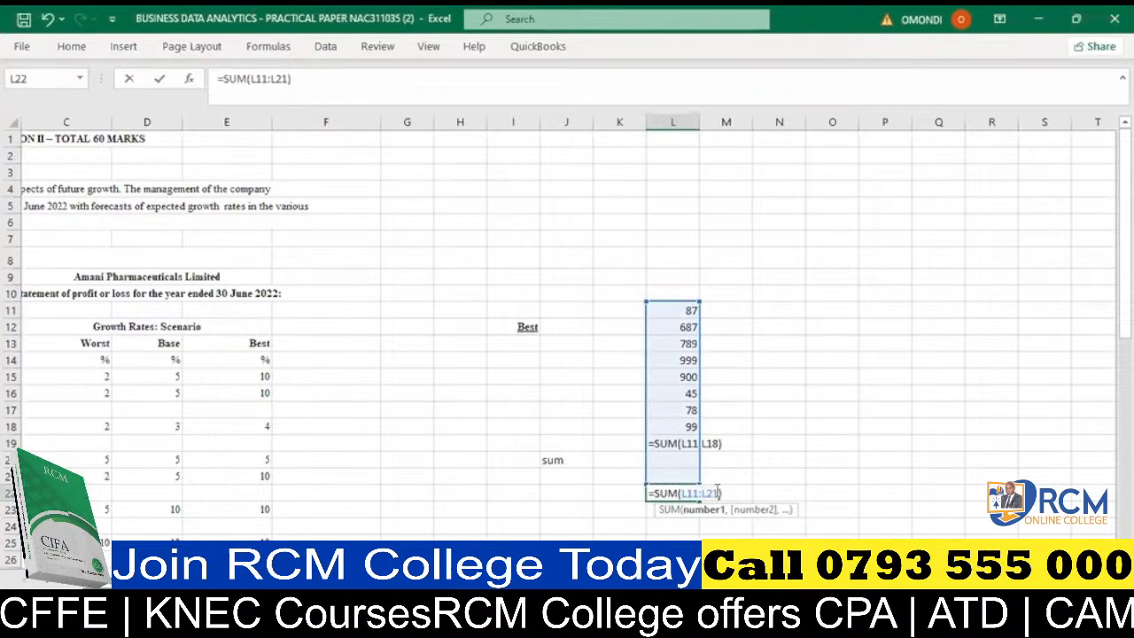
pyautogui.press('BackSpace')
pyautogui.press('BackSpace')
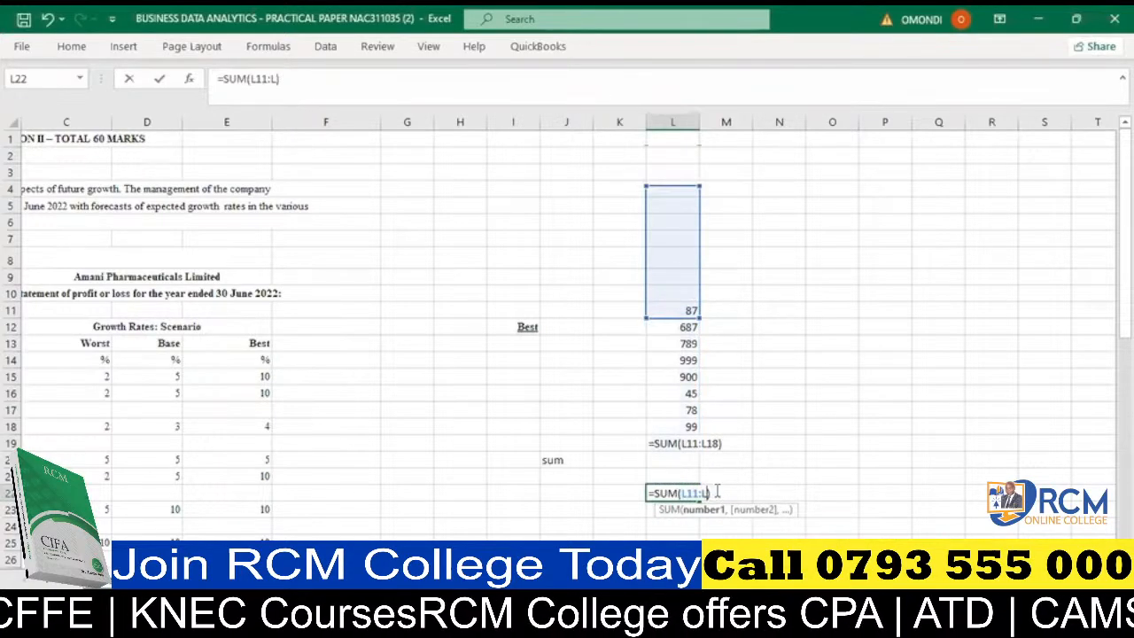
pyautogui.write('18')
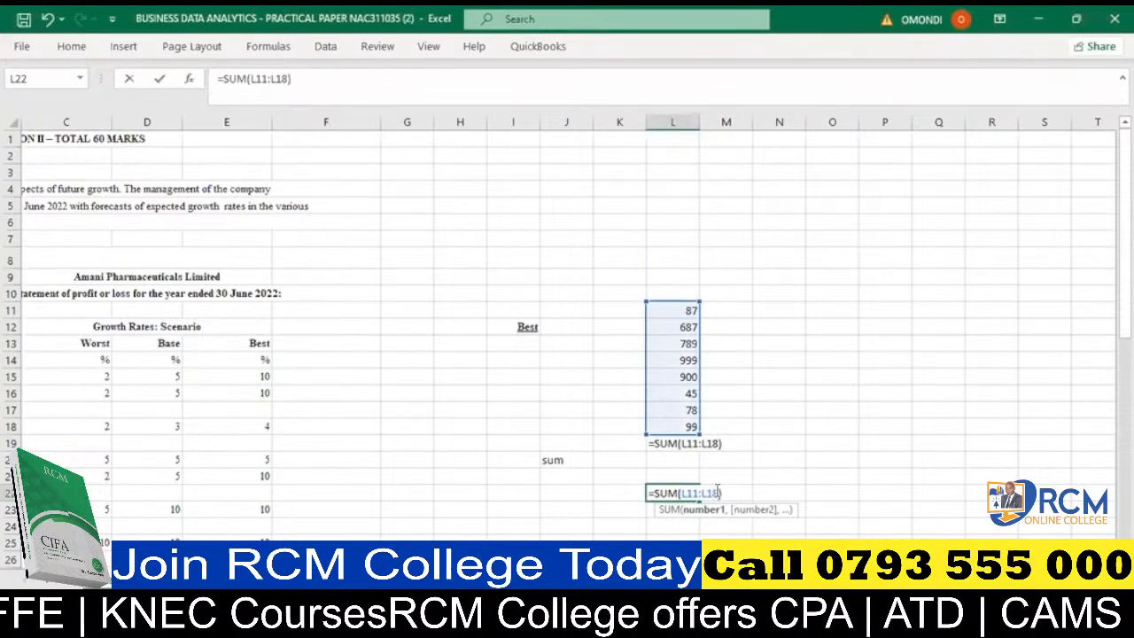
pyautogui.click(649, 492)
pyautogui.write("'")
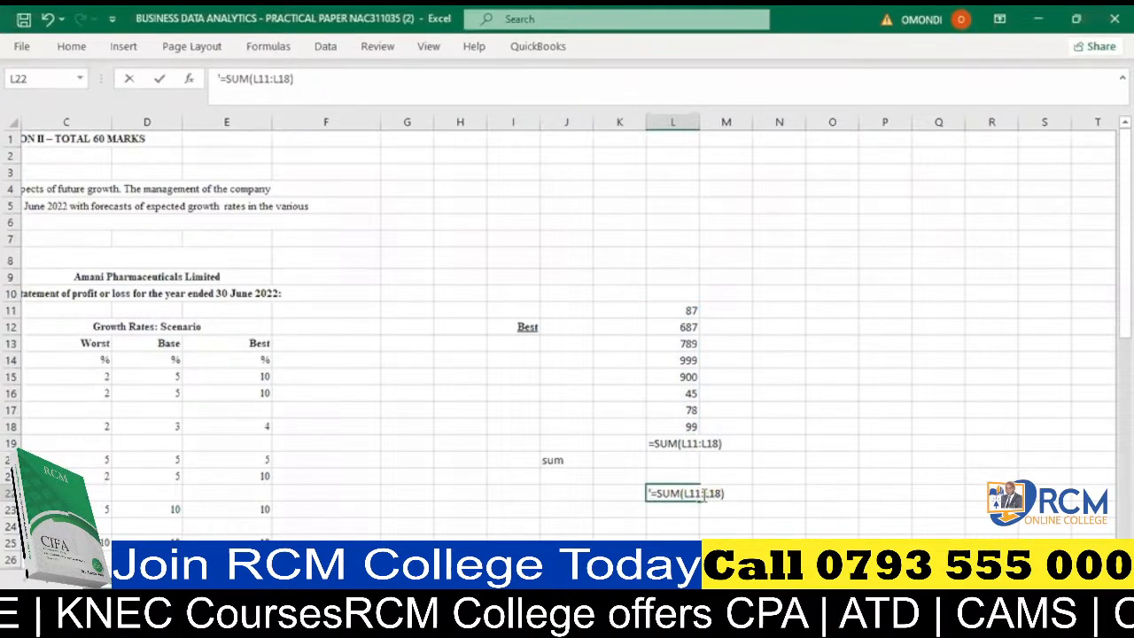
# - Replace the colon in the L22 formula text with a semicolon so it reads =SUM(L11;L18)
pyautogui.press('BackSpace')
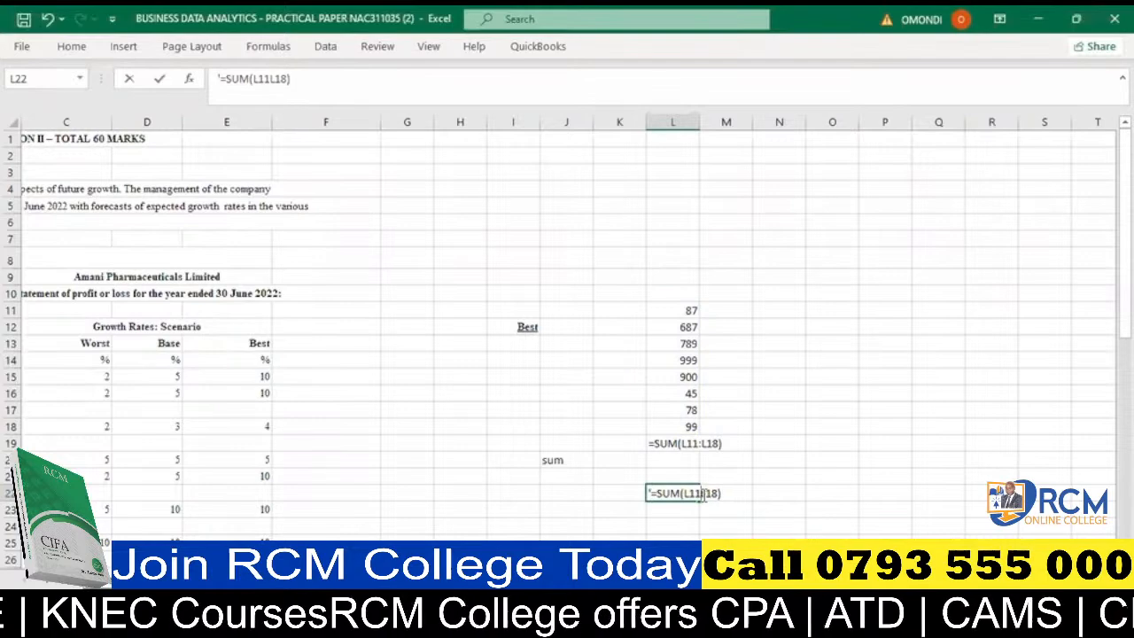
pyautogui.write(';')
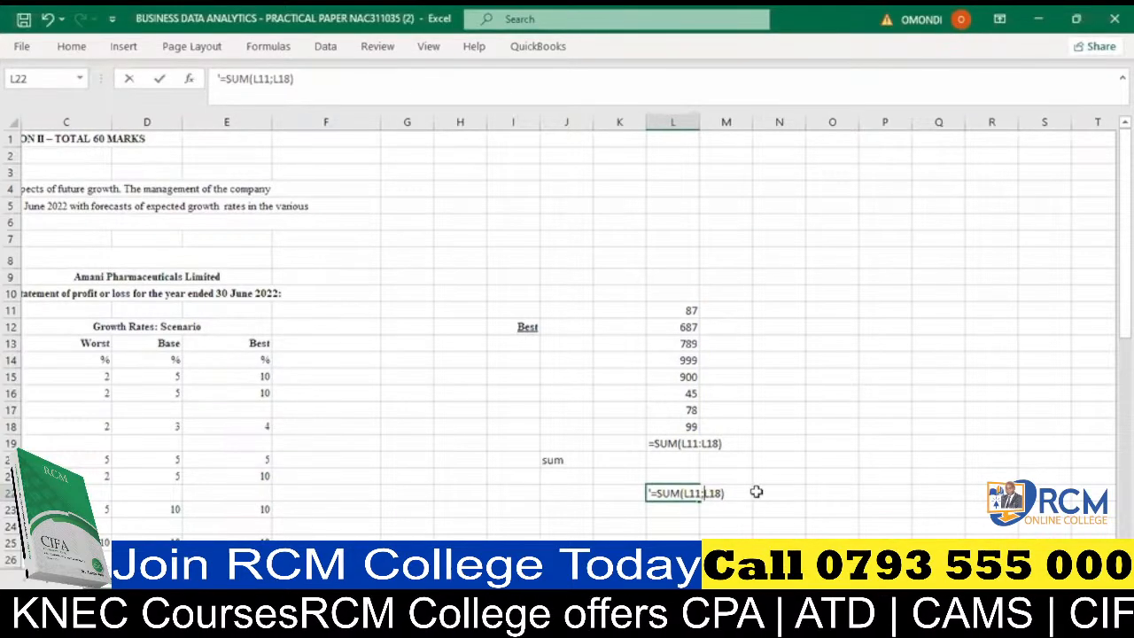
pyautogui.click(711, 511)
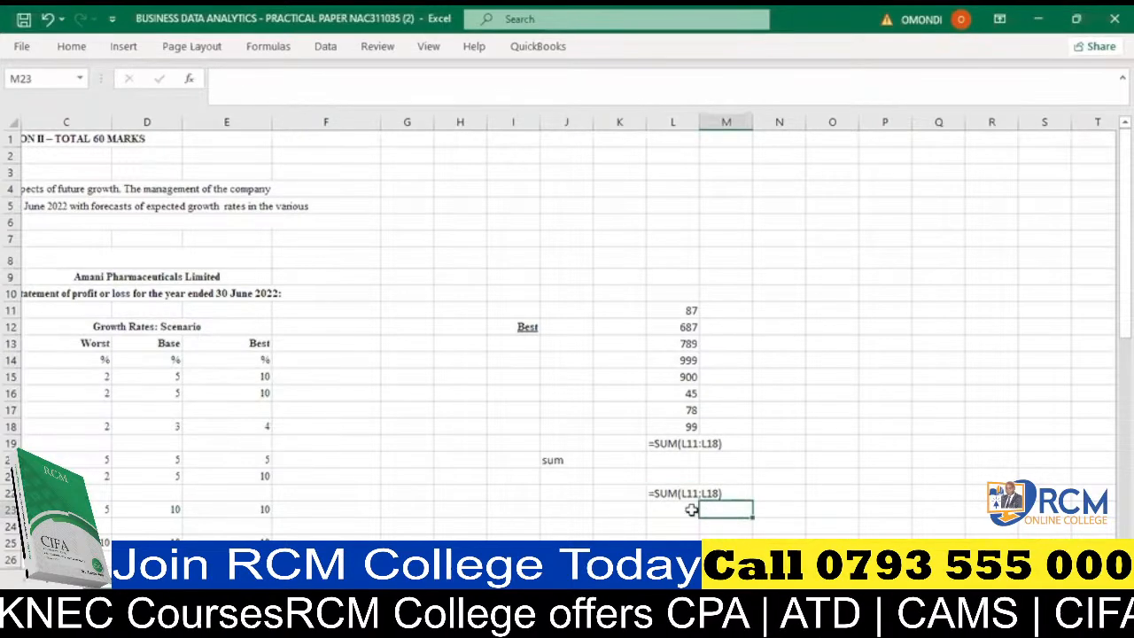
pyautogui.click(671, 490)
# - Insert an AutoSum formula in cell L24, edit it to =SUM(L:L18) and prefix it with an apostrophe to display it as text
pyautogui.click(659, 529)
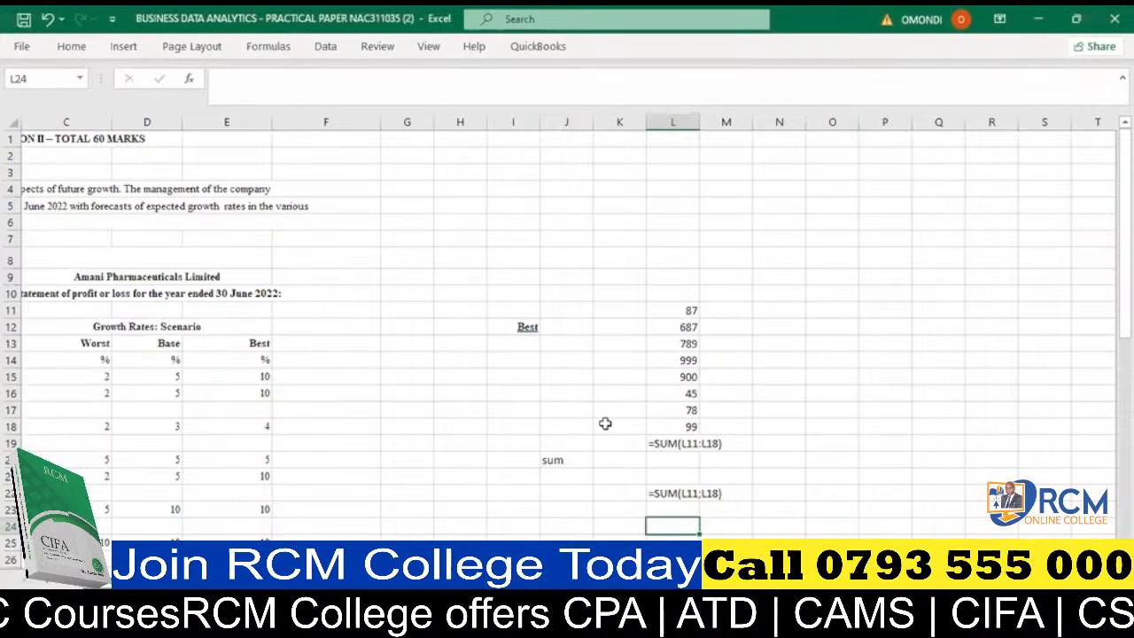
pyautogui.hotkey('alt', '=')
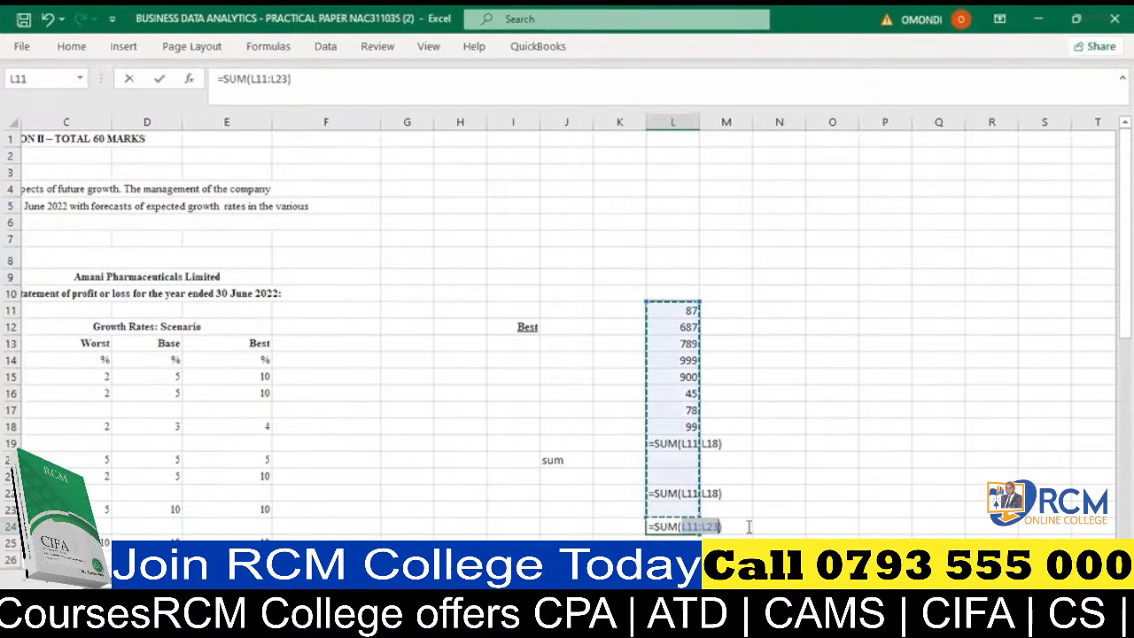
pyautogui.moveTo(673, 310); pyautogui.dragTo(673, 426)
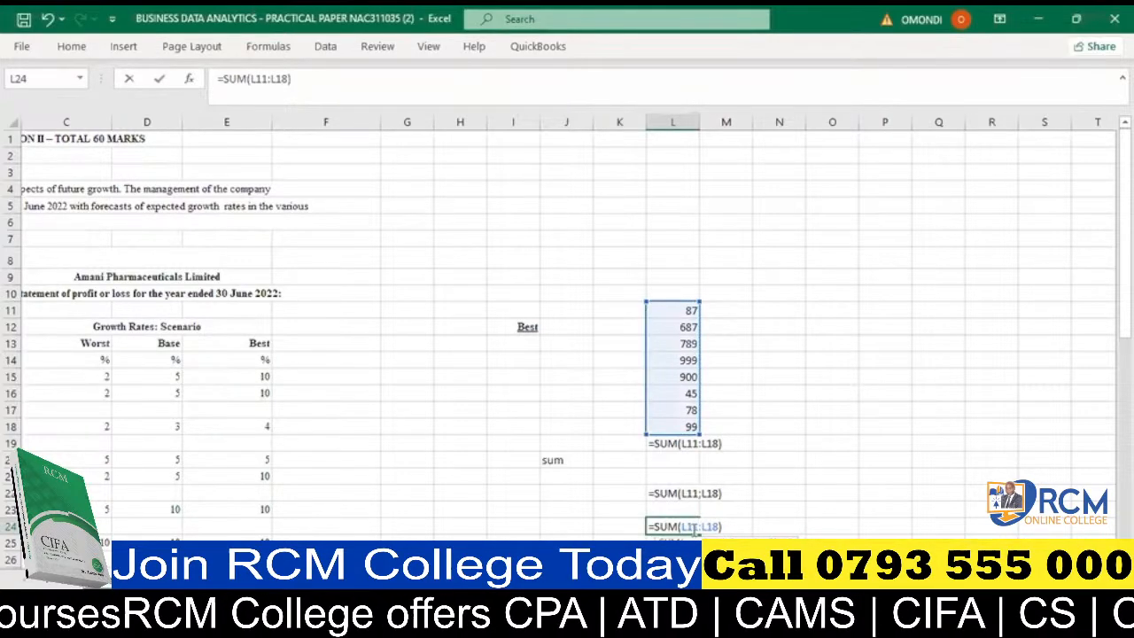
pyautogui.click(696, 528)
pyautogui.press('BackSpace')
pyautogui.press('BackSpace')
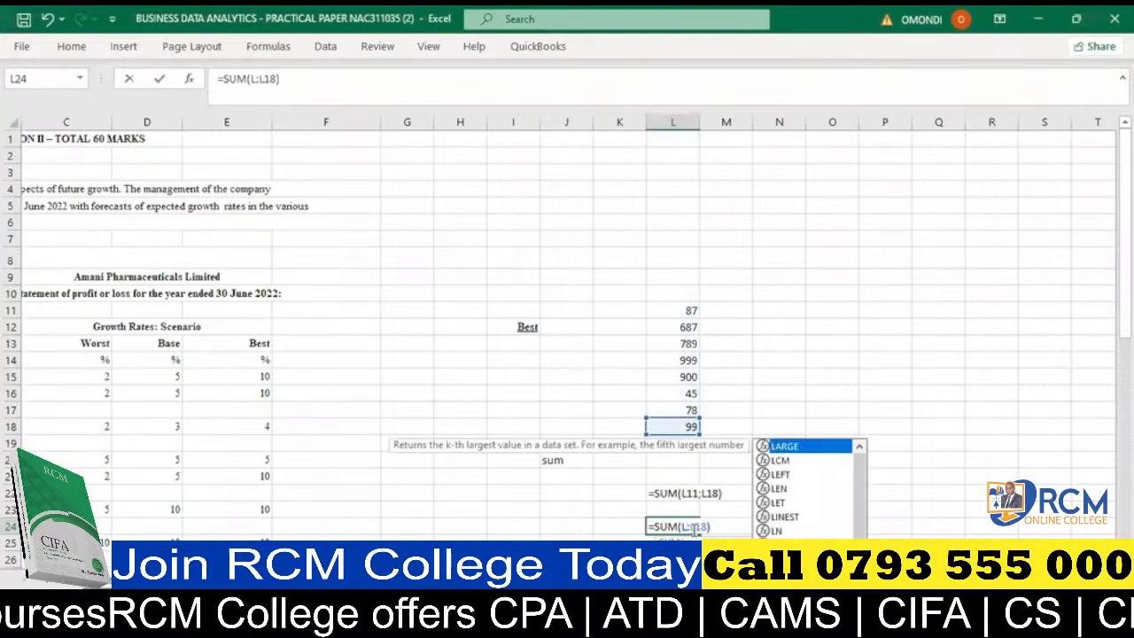
pyautogui.click(650, 526)
pyautogui.write("'")
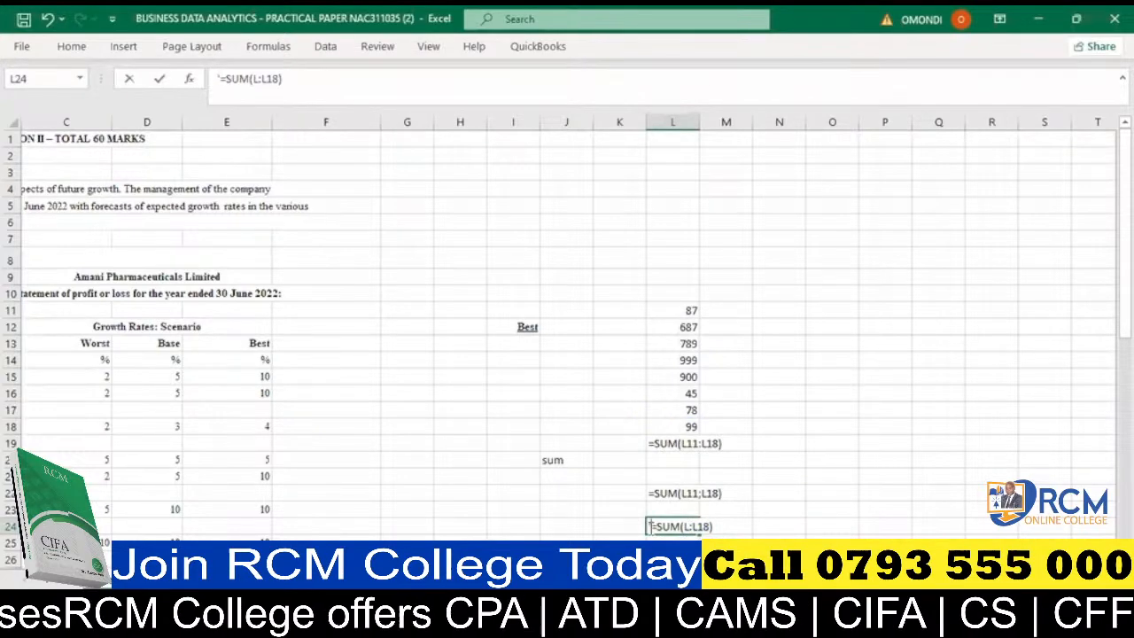
pyautogui.press('Return')
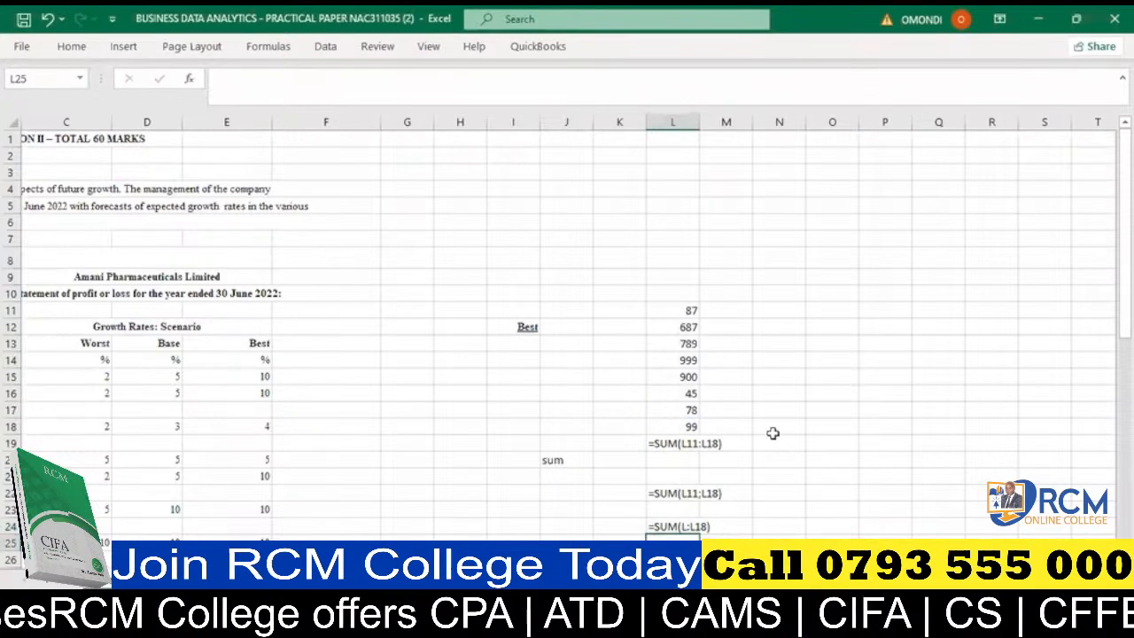
pyautogui.scroll(-1, 772, 433)
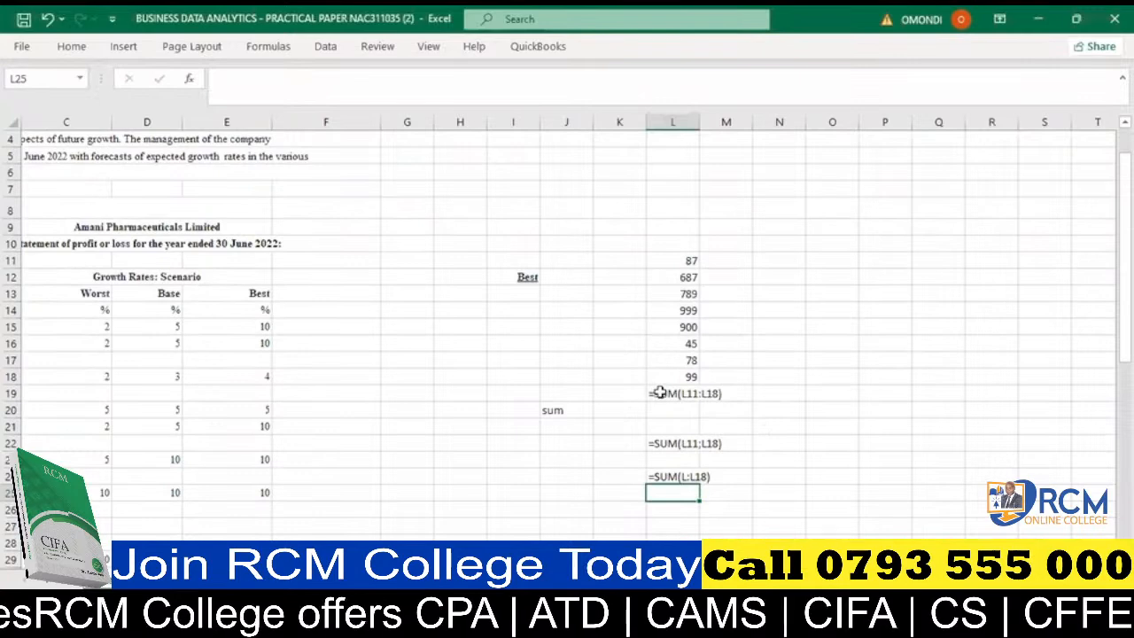
pyautogui.click(660, 393)
pyautogui.click(659, 477)
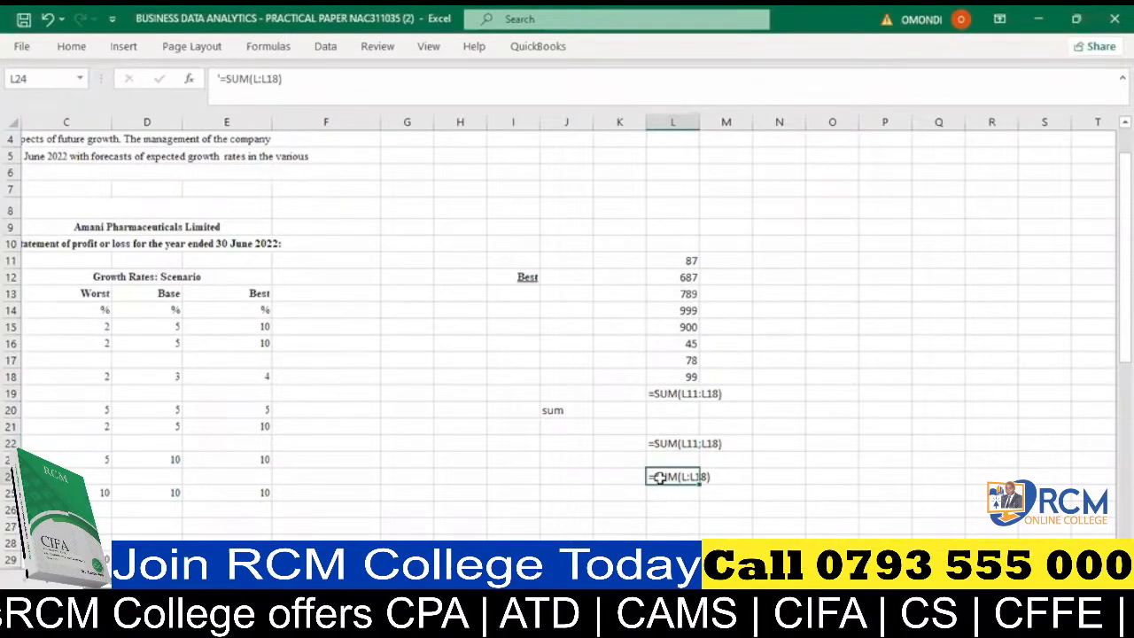
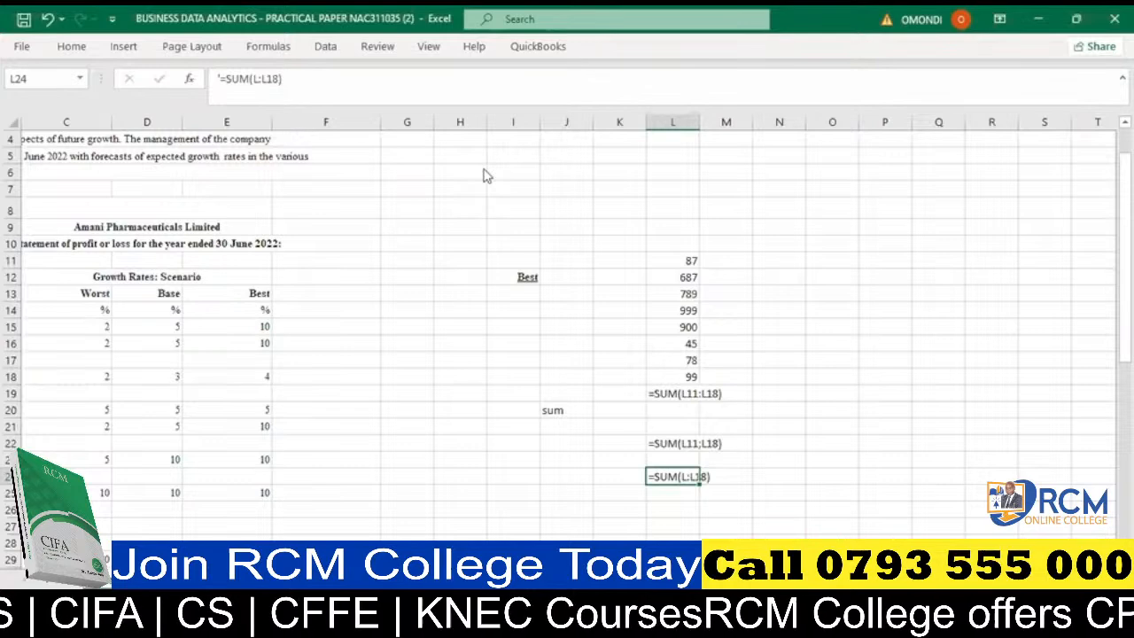
# - Remove the leading apostrophe from the =SUM(L11:L18) text in cell L19 so it calculates as a formula
pyautogui.hotkey('alt', 'Tab')
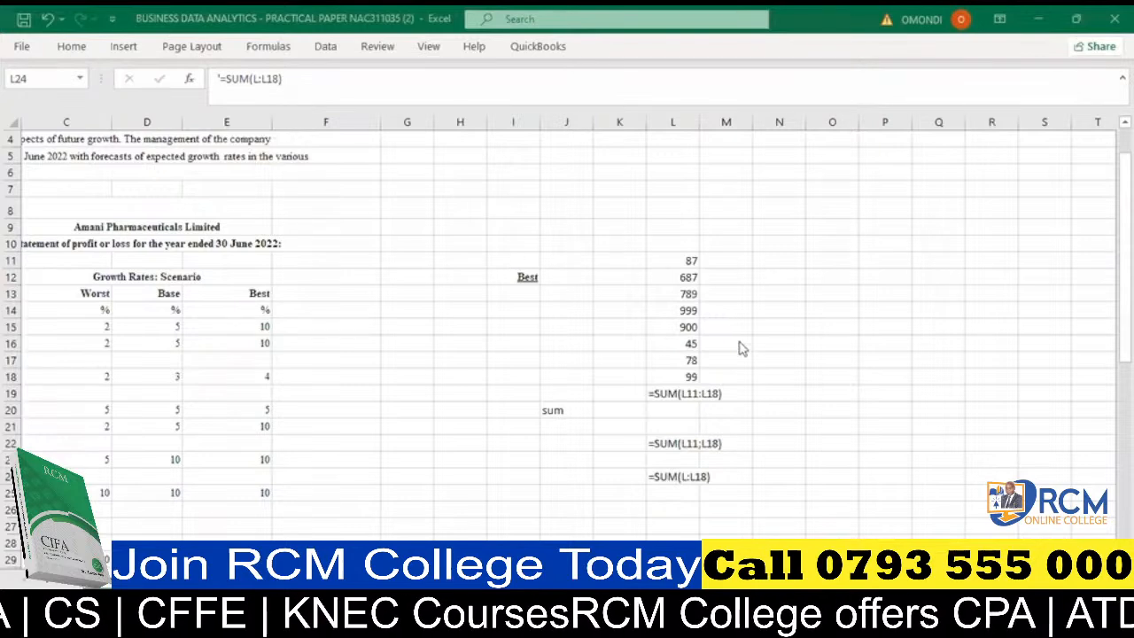
pyautogui.click(642, 399)
pyautogui.click(655, 390)
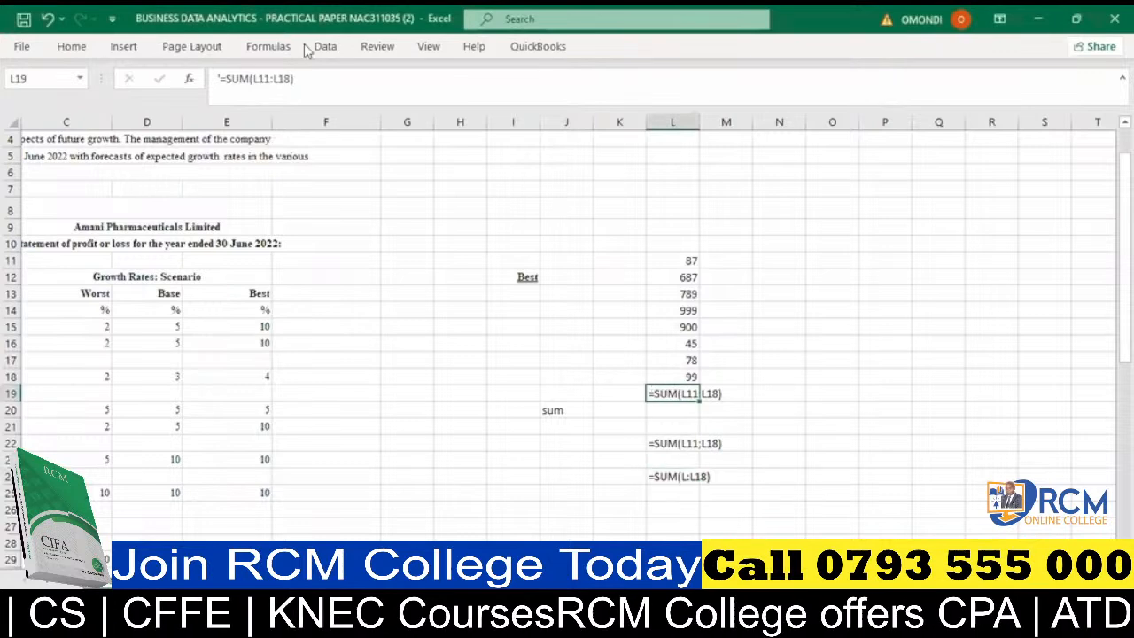
pyautogui.click(223, 81)
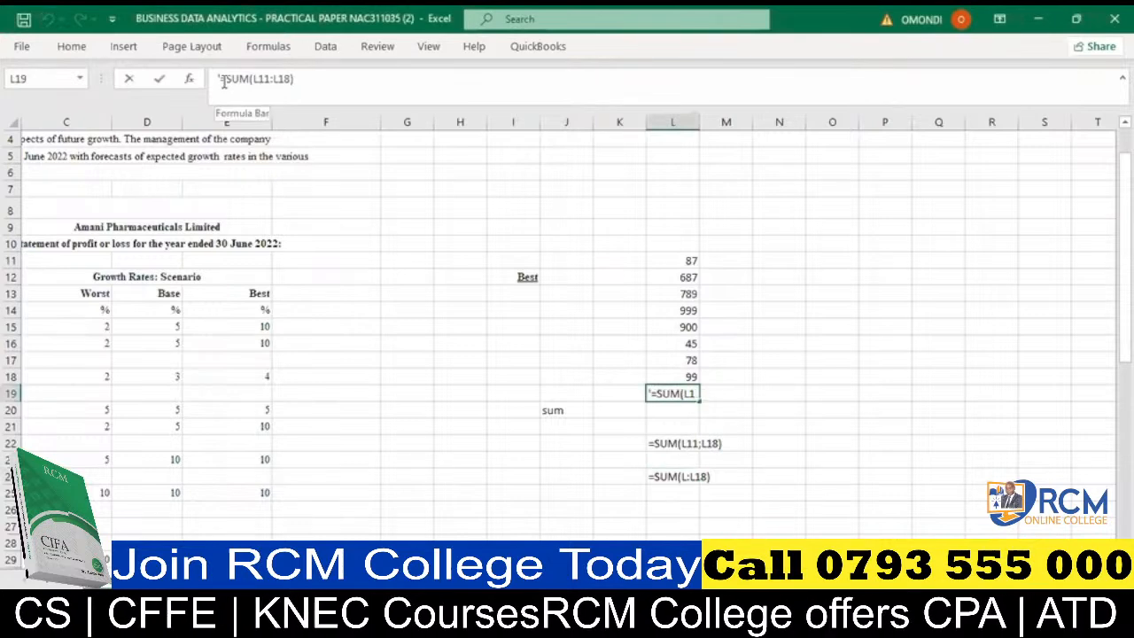
pyautogui.press('BackSpace')
pyautogui.press('Return')
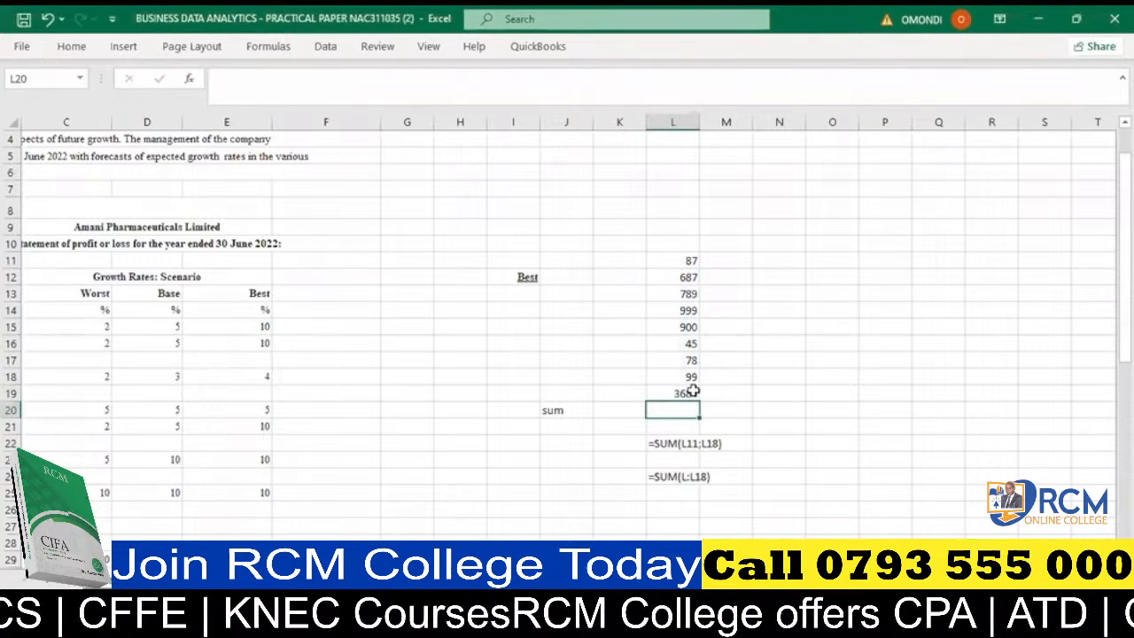
# - Put the apostrophe back in front of the SUM formula in cell L19 to display it as text
pyautogui.click(689, 391)
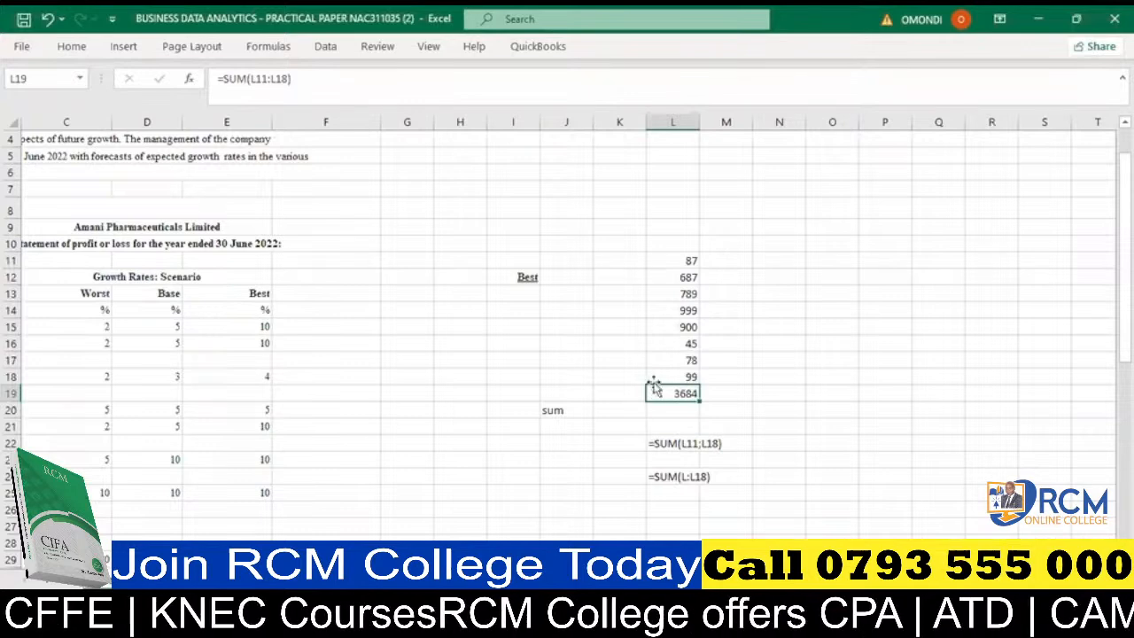
pyautogui.click(222, 80)
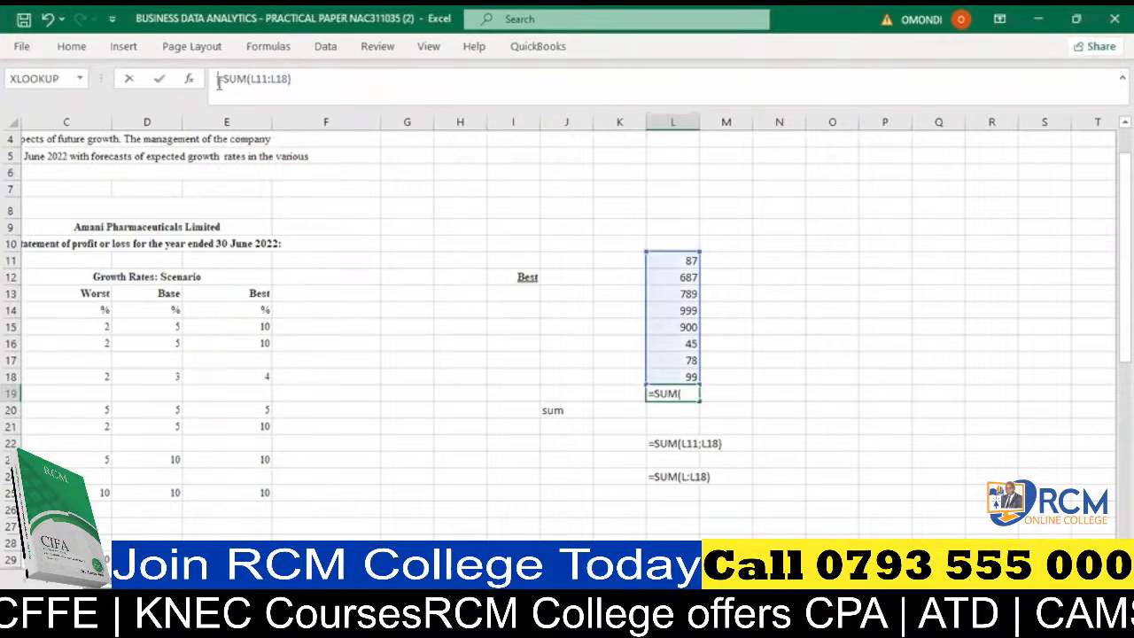
pyautogui.press('Return')
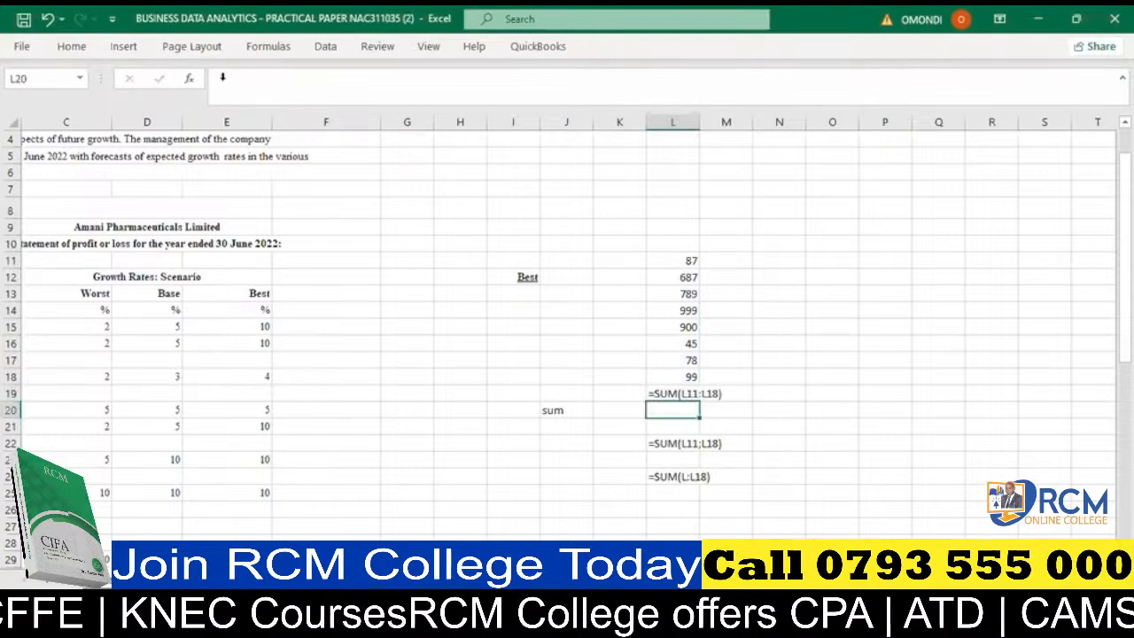
# - Remove the apostrophe from =SUM(L11;L18) in cell L22, try to enter it and decline the proposed correction
pyautogui.click(679, 441)
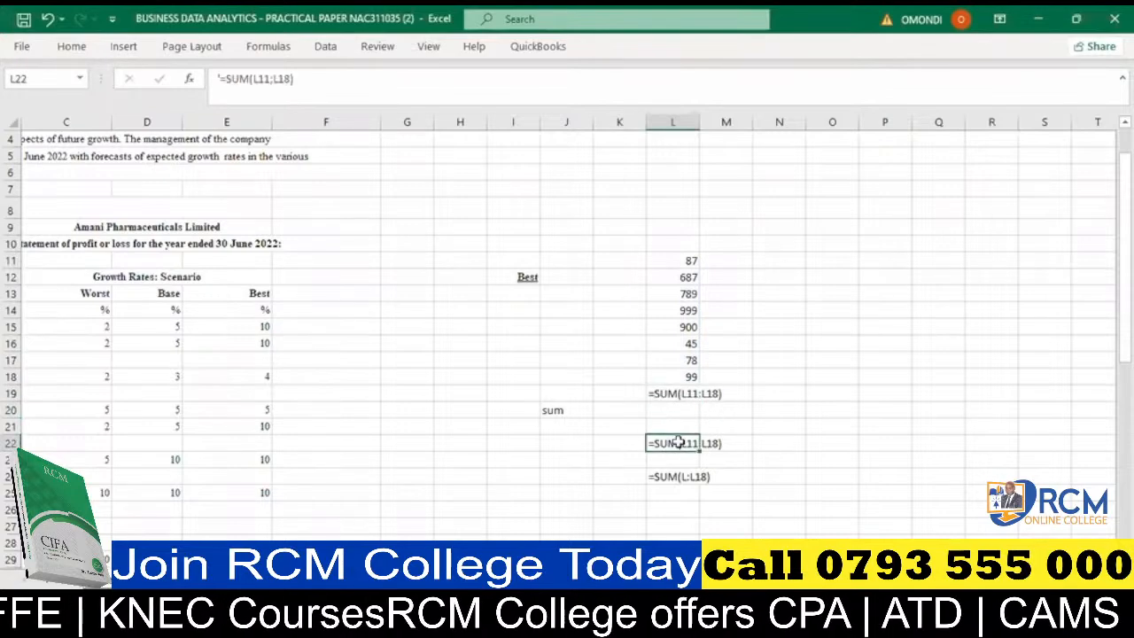
pyautogui.click(218, 76)
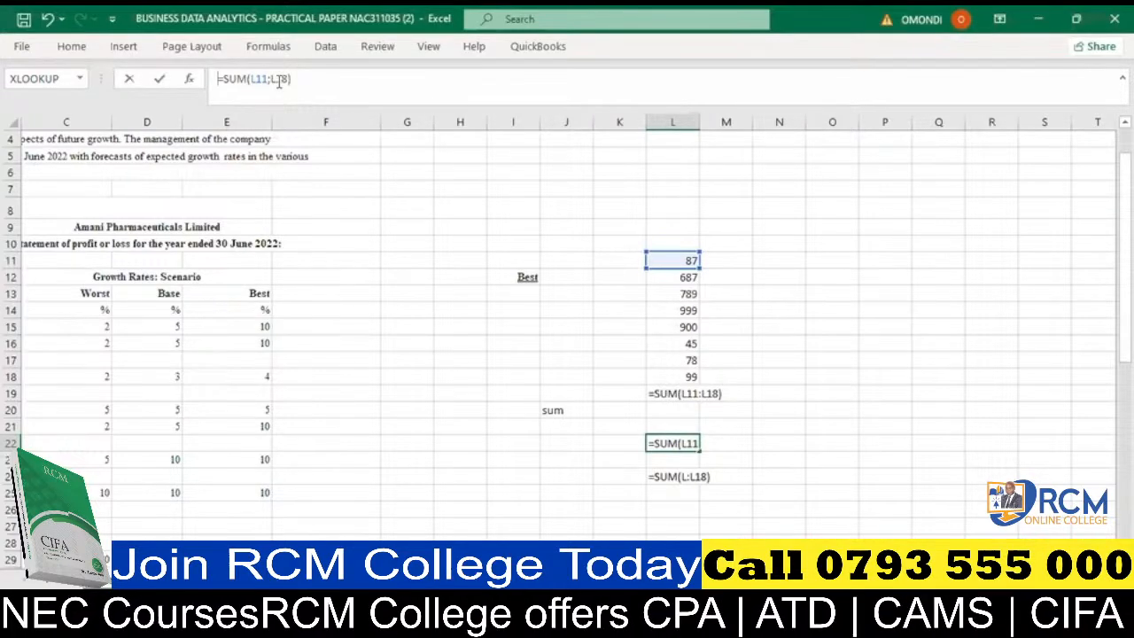
pyautogui.press('Return')
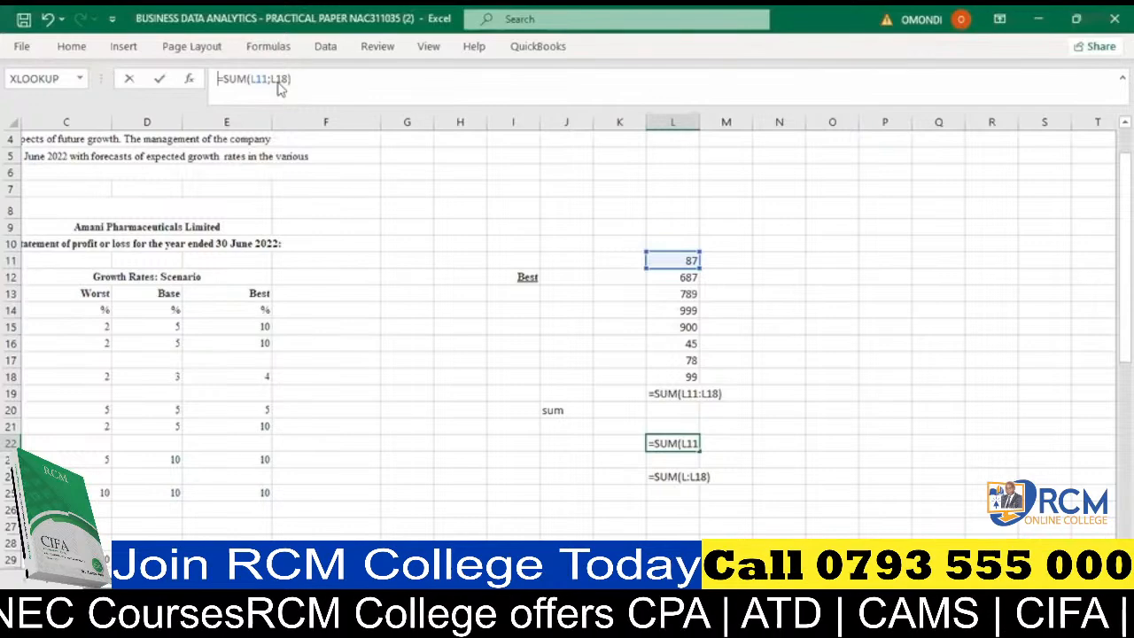
pyautogui.press('Return')
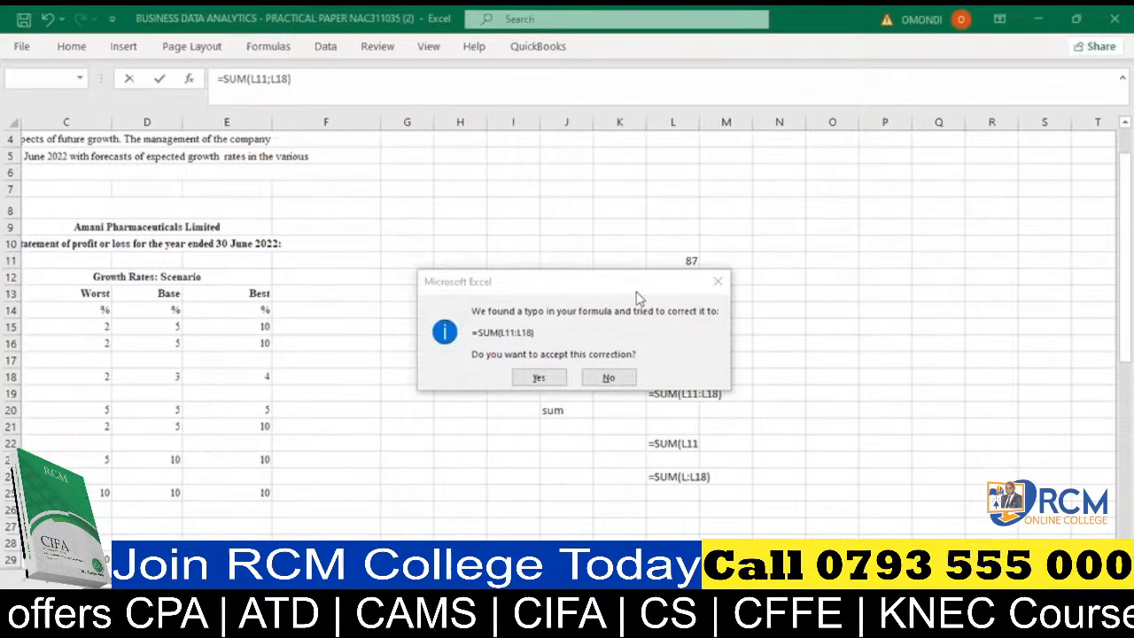
pyautogui.click(611, 381)
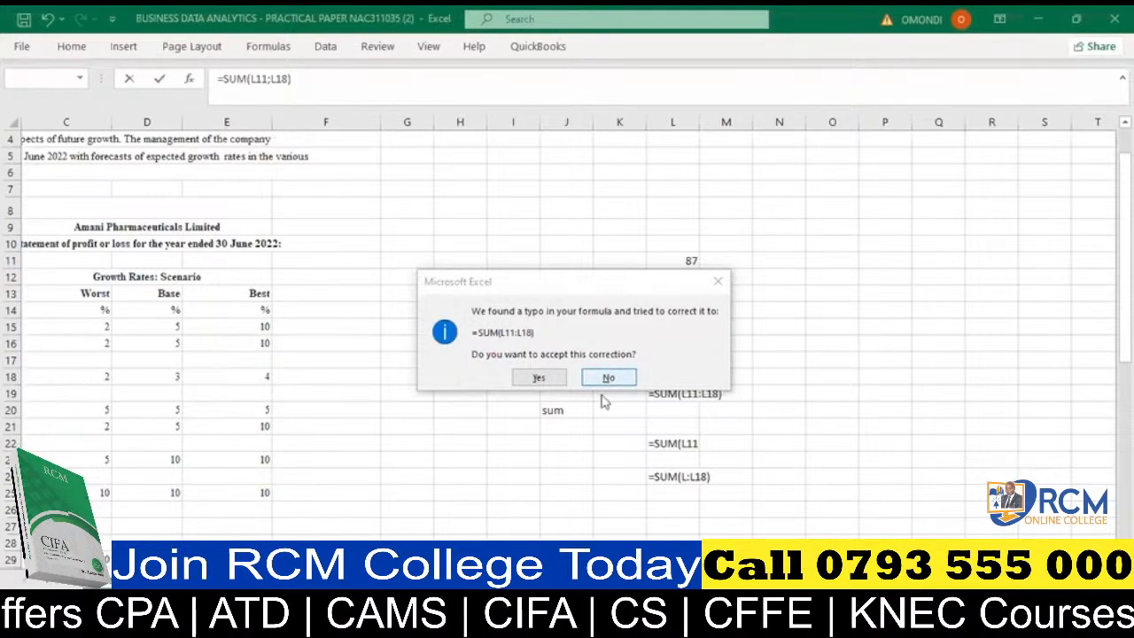
# - Undo the stray L24 reference in the L22 formula, re-enter it and accept the correction to =SUM(L11:L18)
pyautogui.click(775, 255)
pyautogui.click(673, 476)
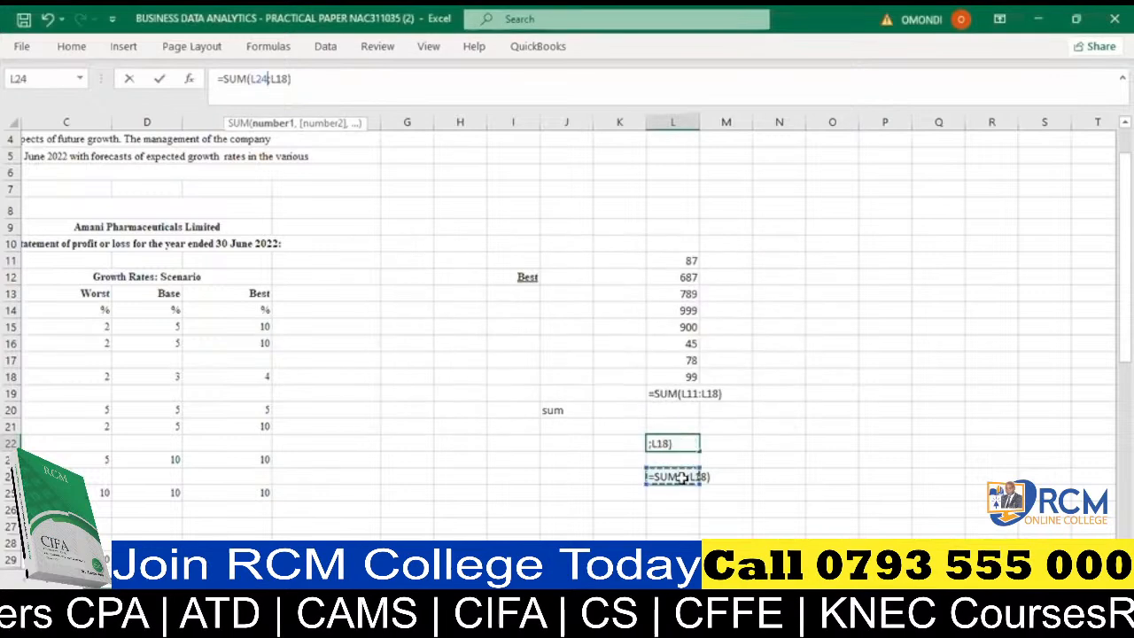
pyautogui.click(49, 20)
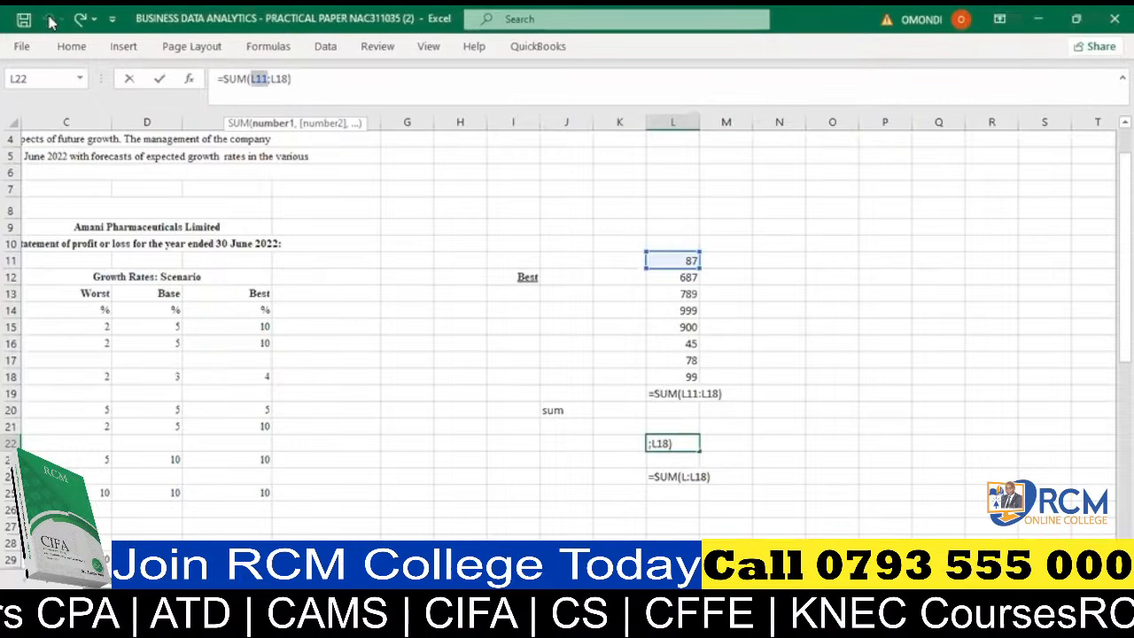
pyautogui.press('Return')
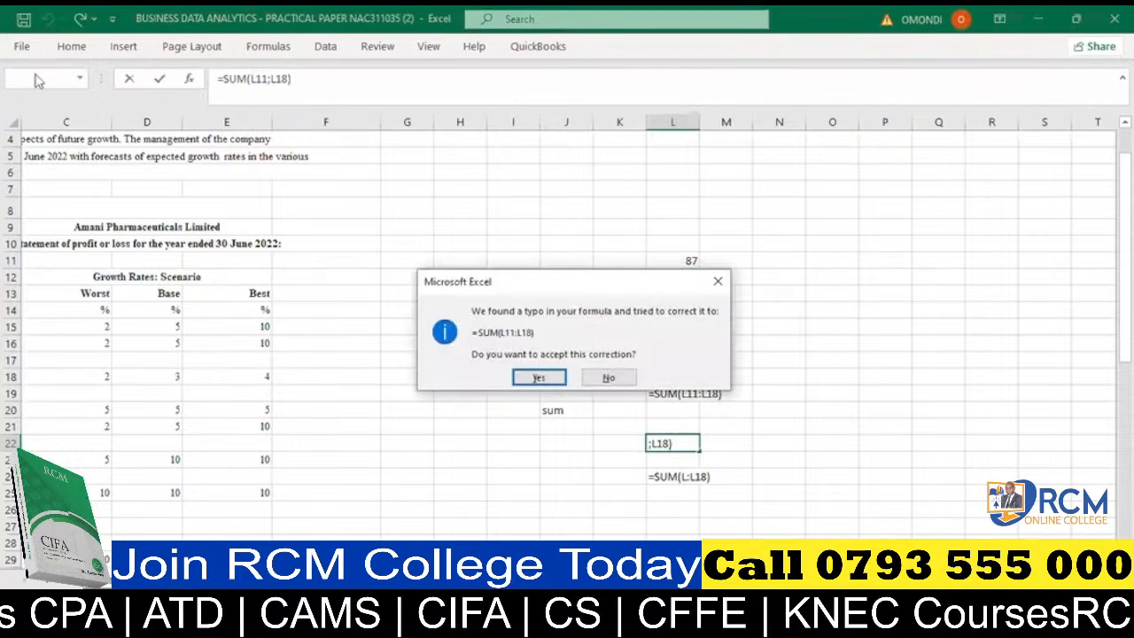
pyautogui.click(546, 378)
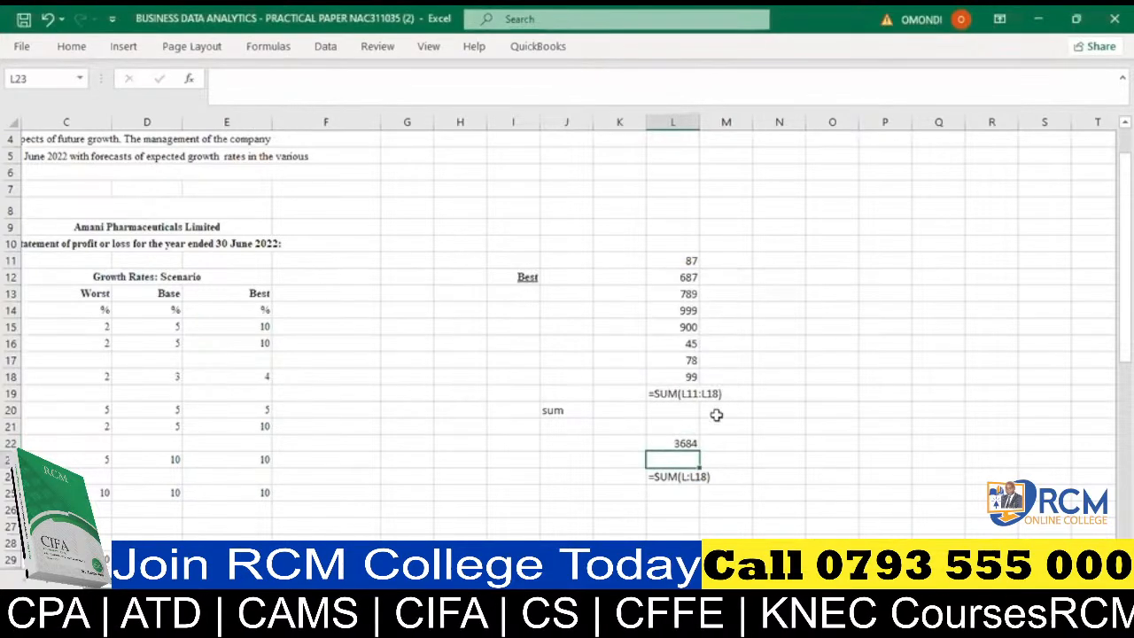
pyautogui.click(691, 395)
pyautogui.click(689, 442)
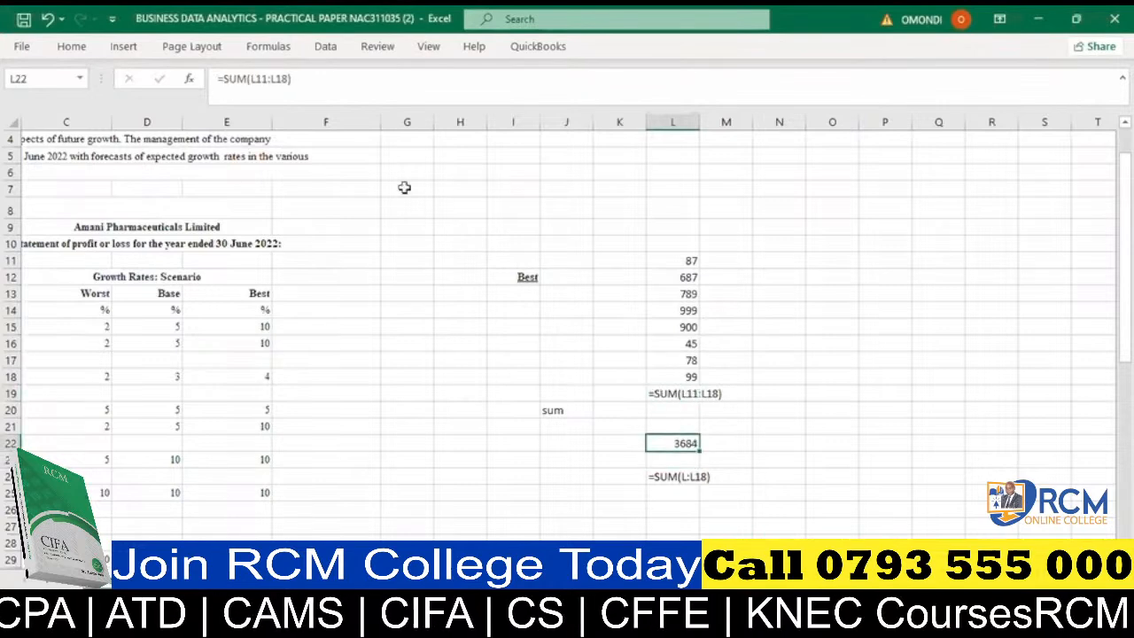
# - Remove the apostrophe from the formula text in cell L24 and change it to =SUM(L:L4)
pyautogui.click(666, 476)
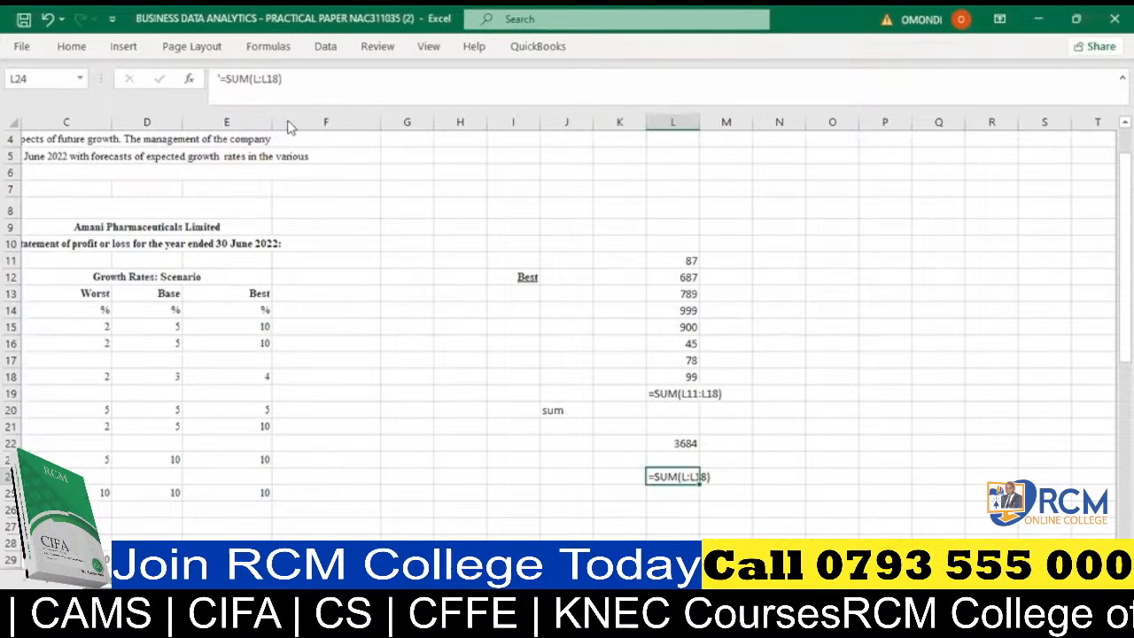
pyautogui.click(222, 78)
pyautogui.press('BackSpace')
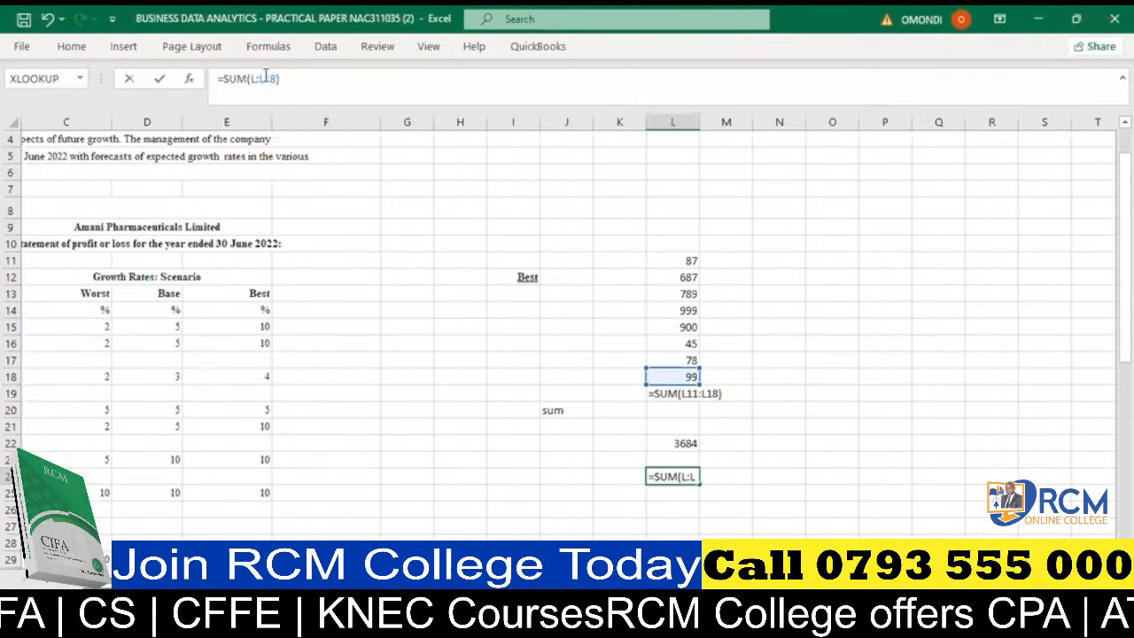
pyautogui.moveTo(265, 78); pyautogui.dragTo(279, 79)
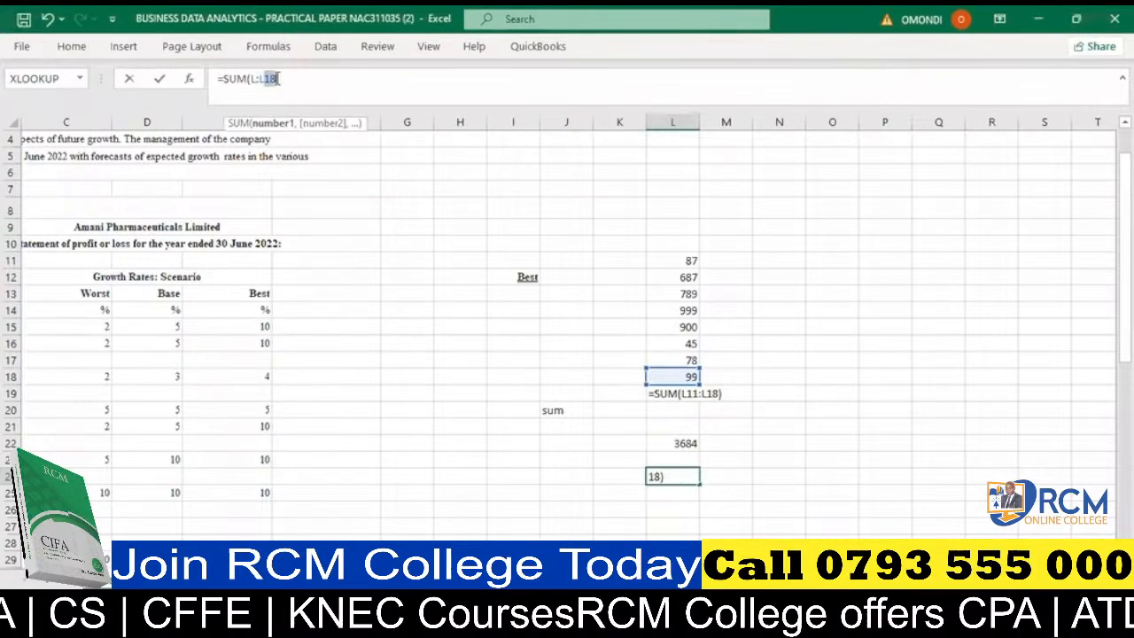
pyautogui.write('L')
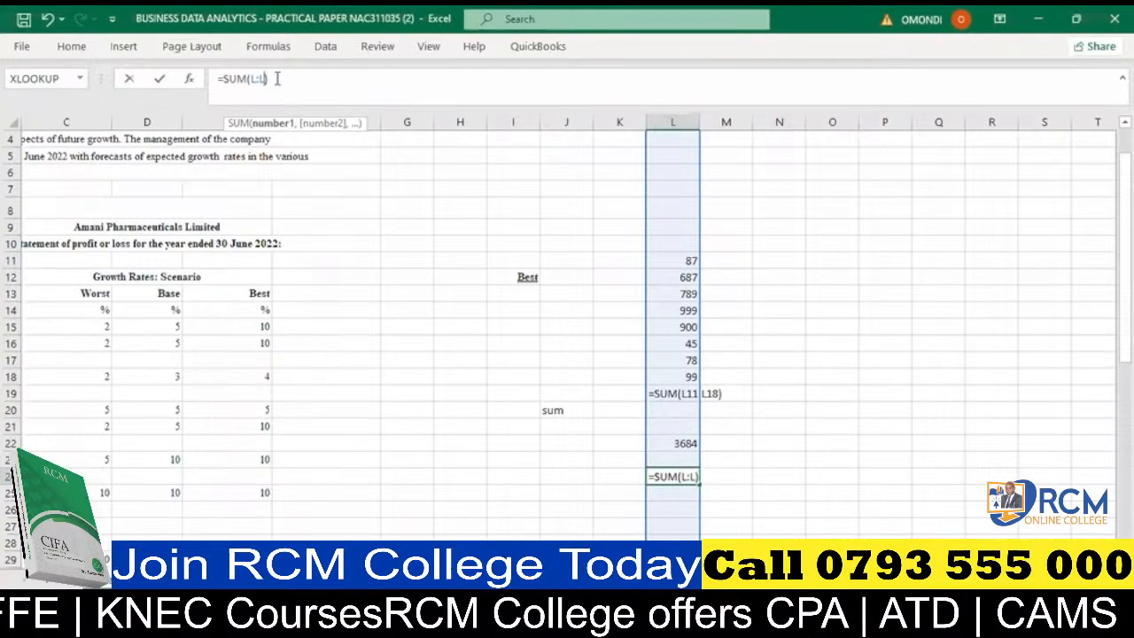
pyautogui.write('4')
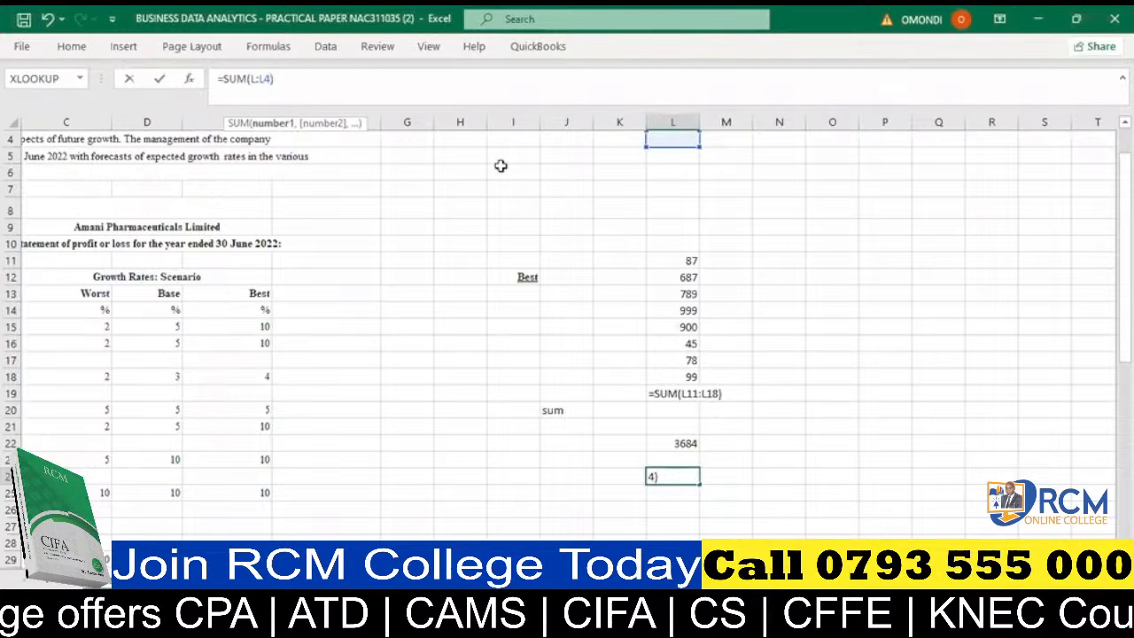
# - Clear all practice entries from the range I5:N29
pyautogui.moveTo(513, 155); pyautogui.dragTo(779, 532)
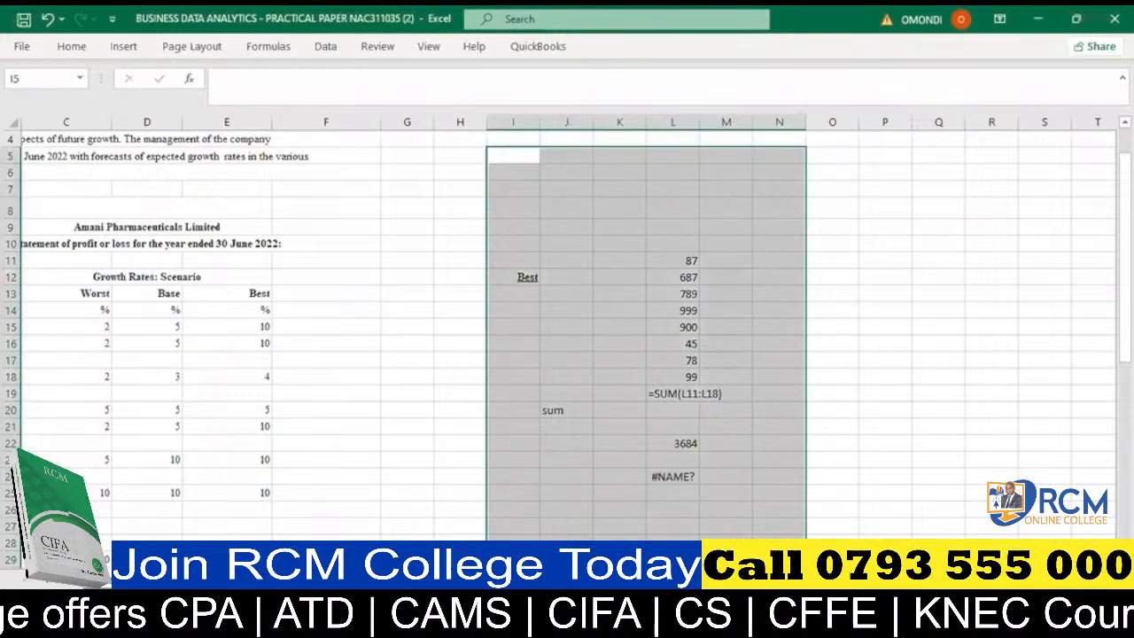
pyautogui.press('Delete')
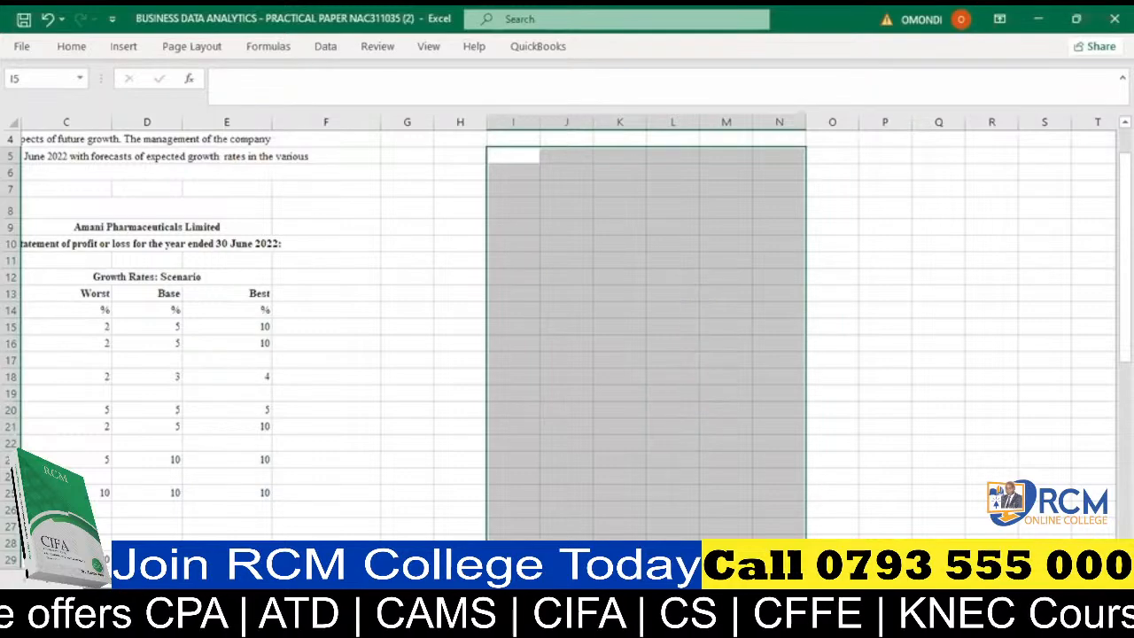
# - Unmerge all merged cells across the whole worksheet, including the Growth Rates: Scenario heading
pyautogui.hscroll(-2, 240, 274)
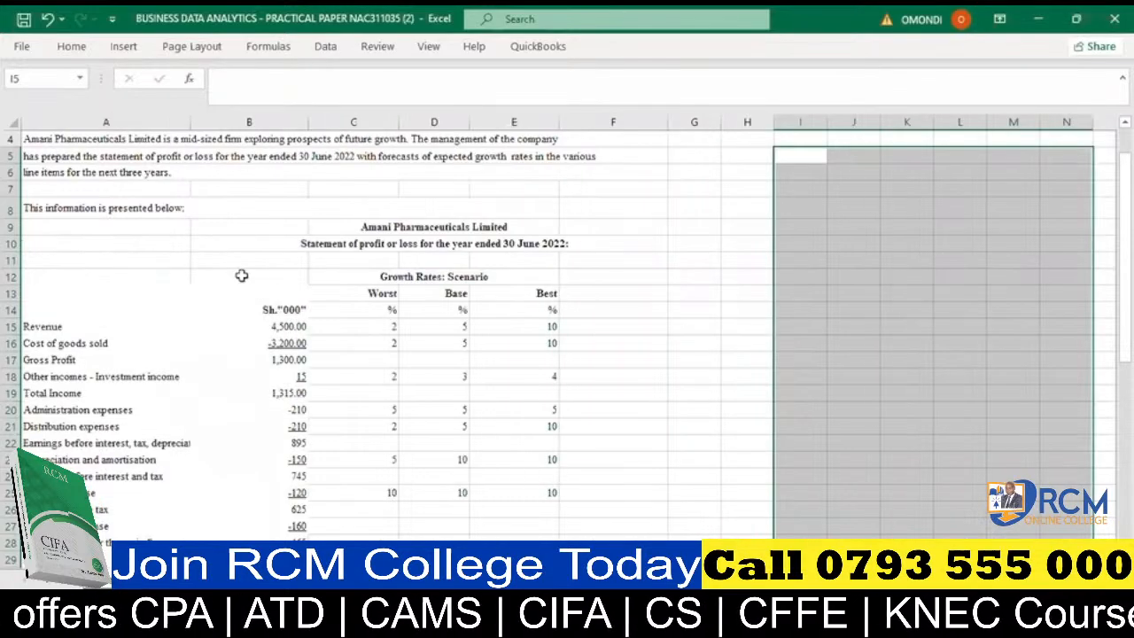
pyautogui.scroll(-1, 202, 310)
pyautogui.scroll(-5, 202, 310)
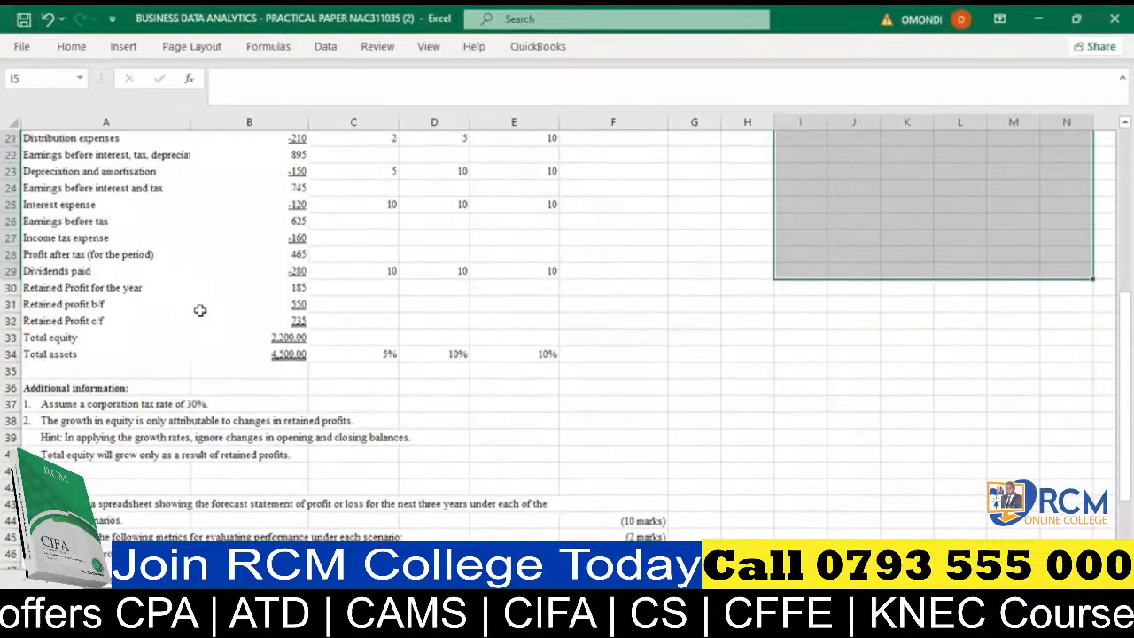
pyautogui.scroll(7, 198, 286)
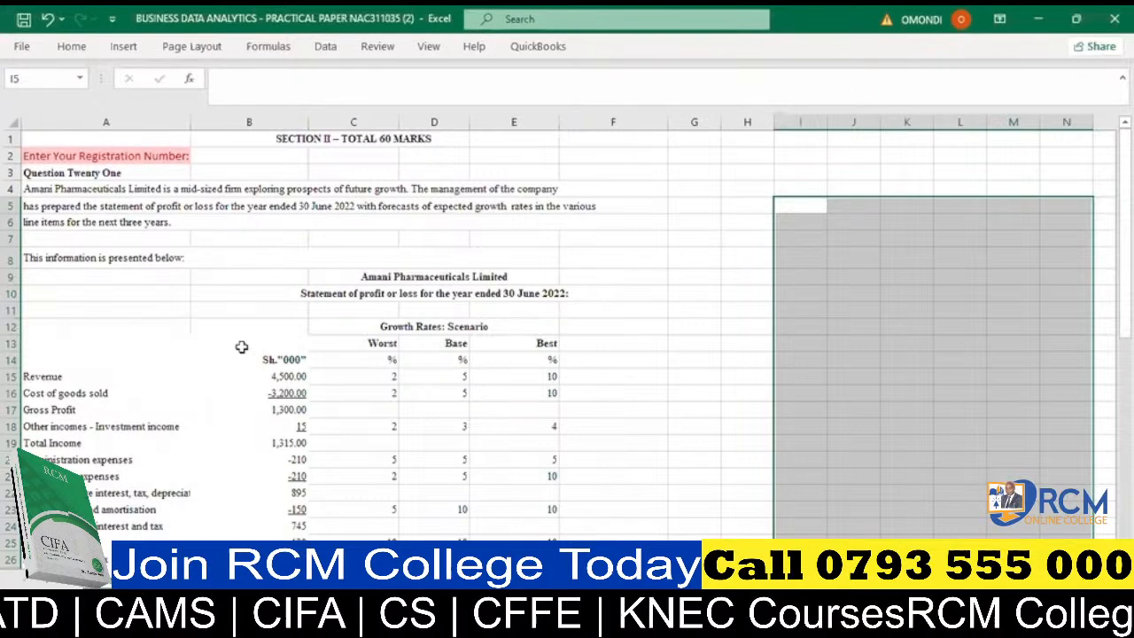
pyautogui.click(279, 339)
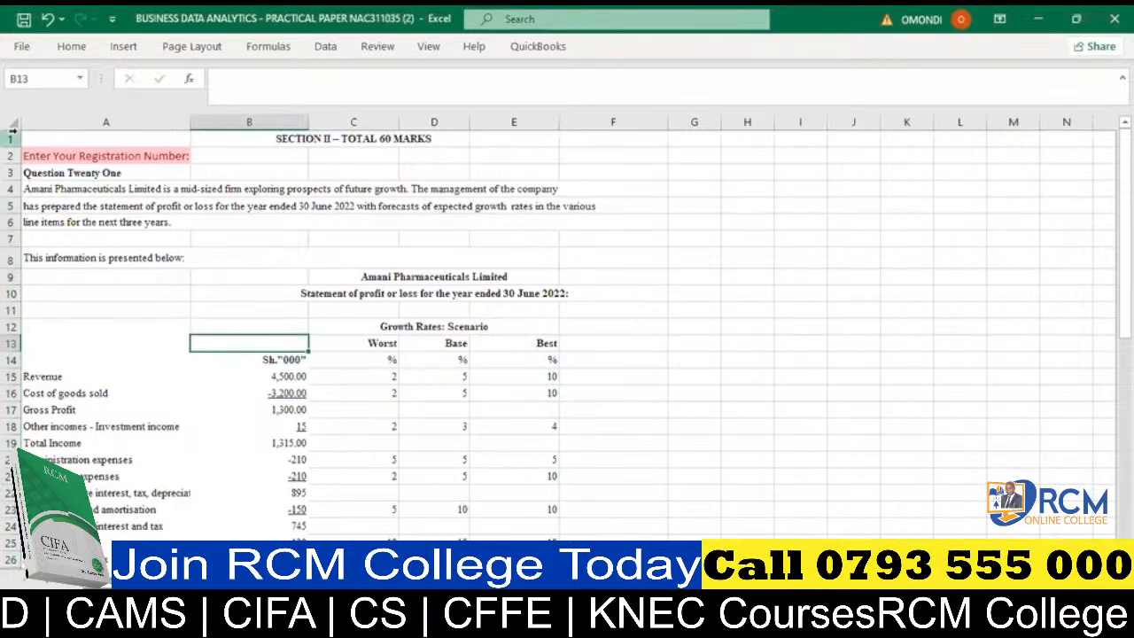
pyautogui.click(9, 123)
pyautogui.click(73, 48)
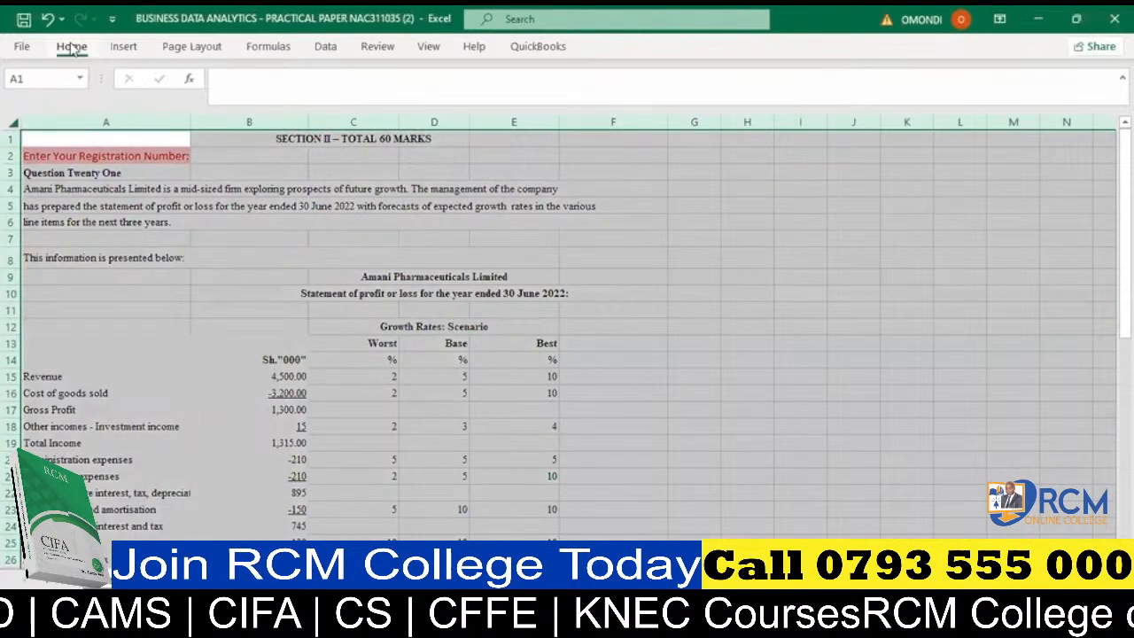
pyautogui.click(437, 104)
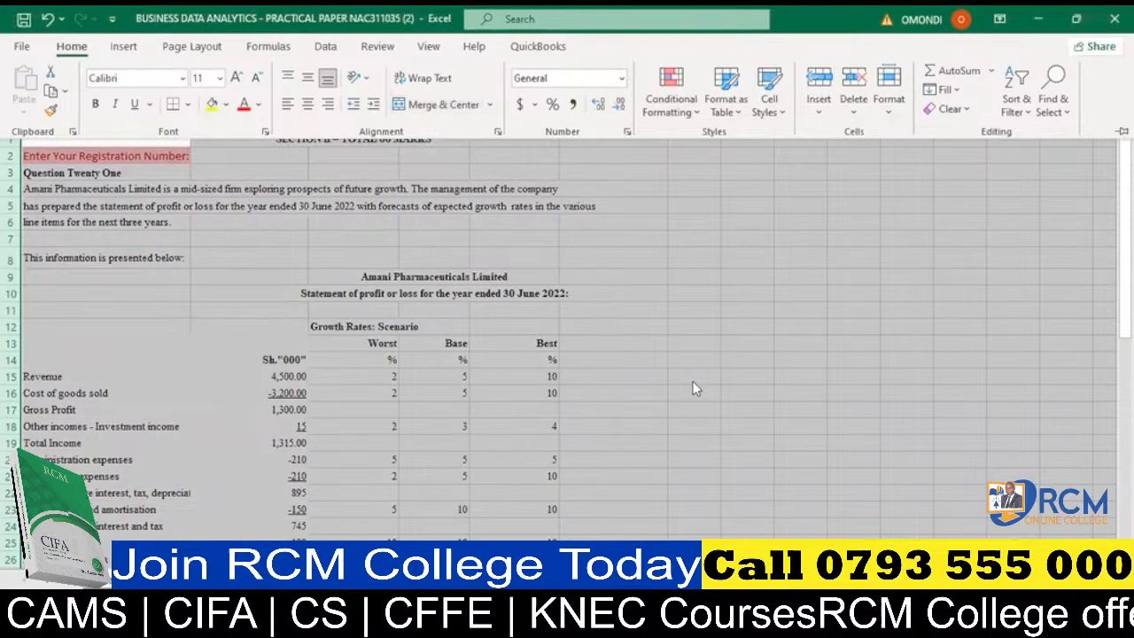
pyautogui.click(550, 289)
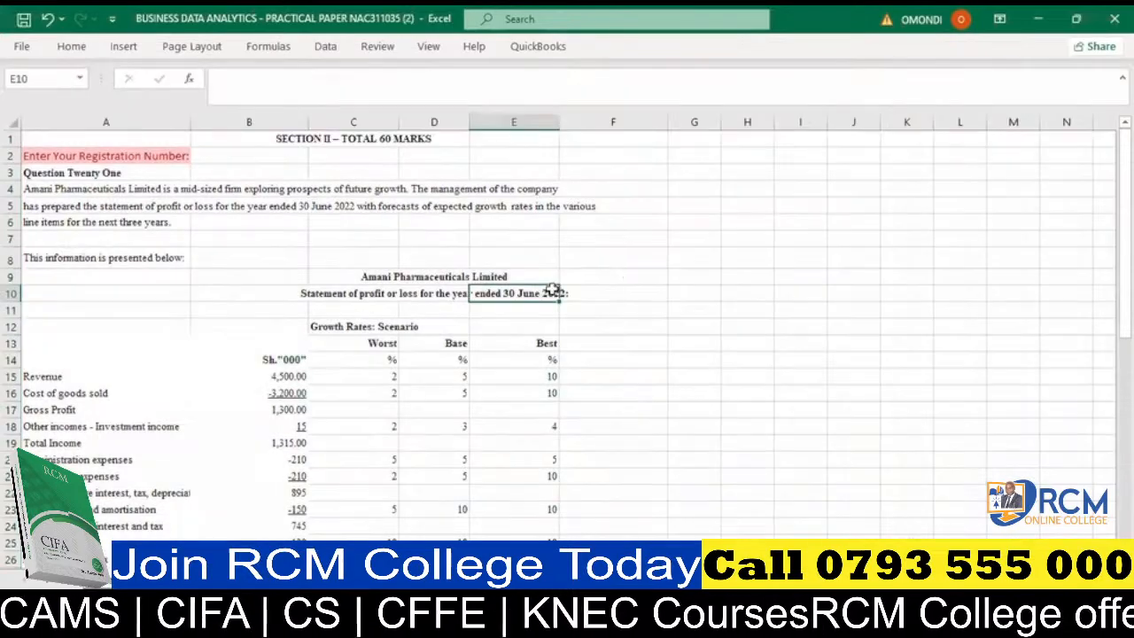
# - Enter the year 2022 in cell B12 as the heading of the amounts column
pyautogui.click(271, 330)
pyautogui.write('2022')
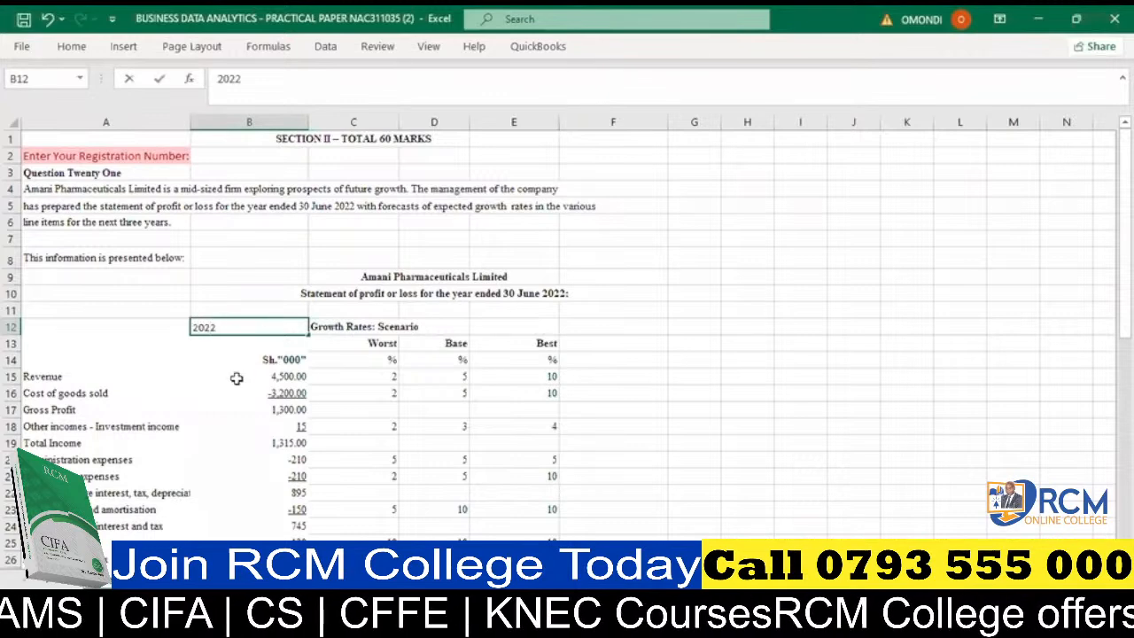
pyautogui.click(236, 378)
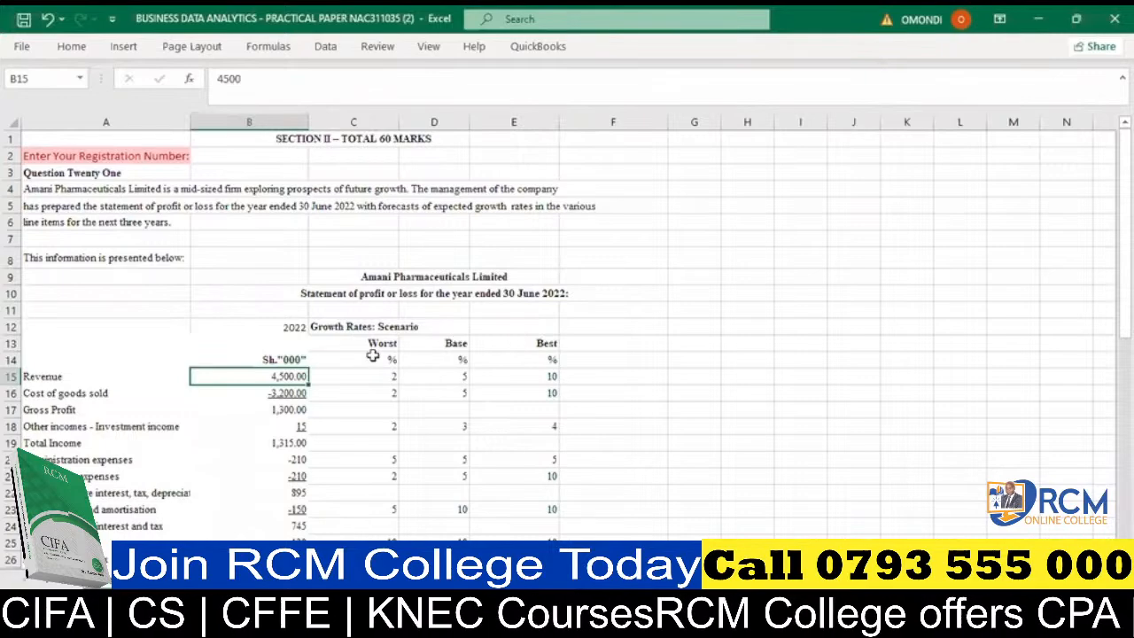
pyautogui.scroll(-1, 370, 354)
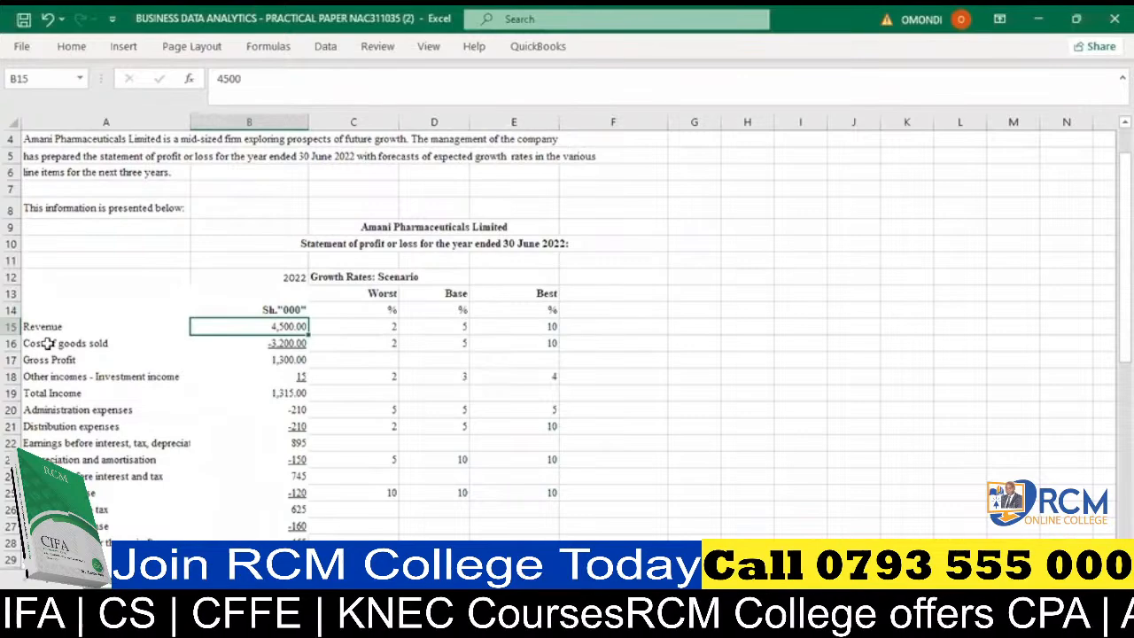
pyautogui.scroll(-3, 46, 344)
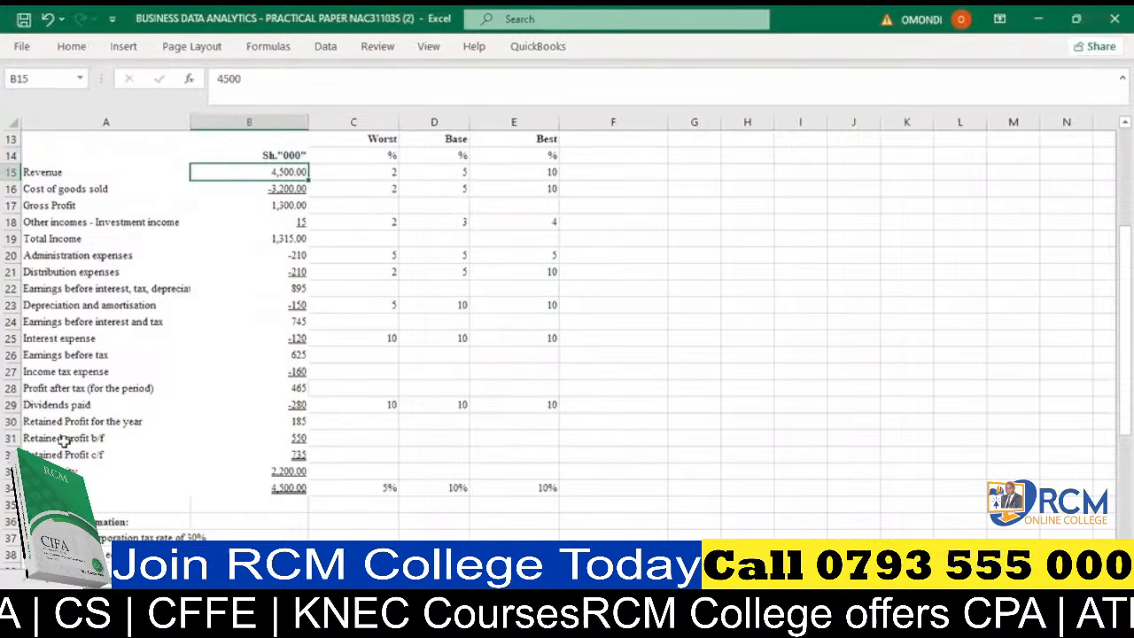
# - Examine the profit or loss statement, its additional information and the Worst, Base and Best growth rate columns
pyautogui.scroll(-1, 475, 387)
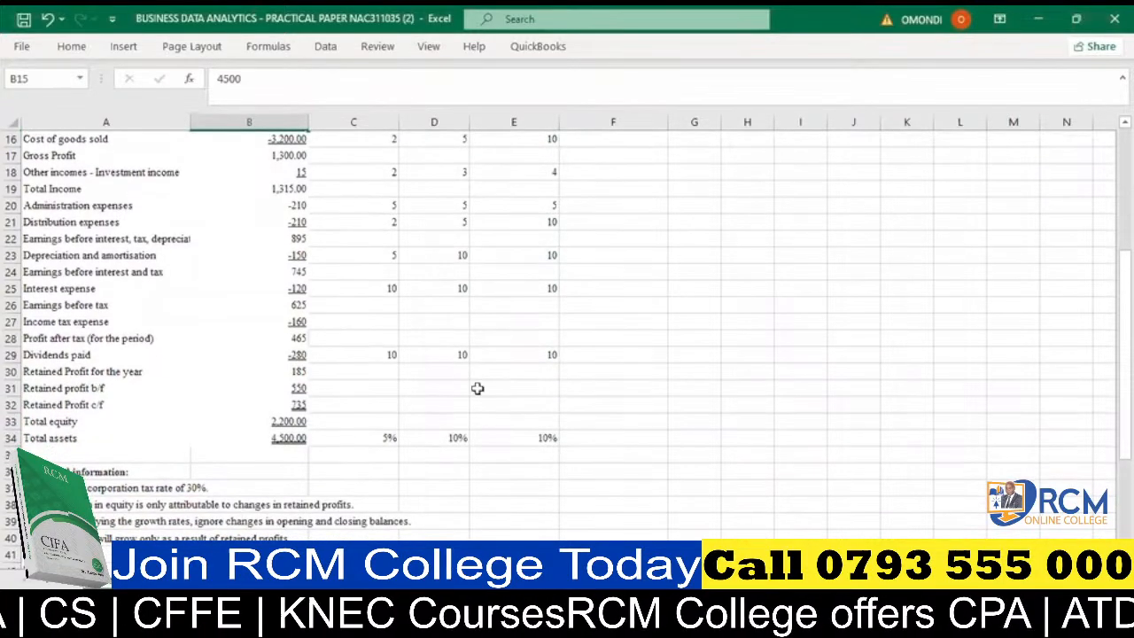
pyautogui.scroll(3, 345, 372)
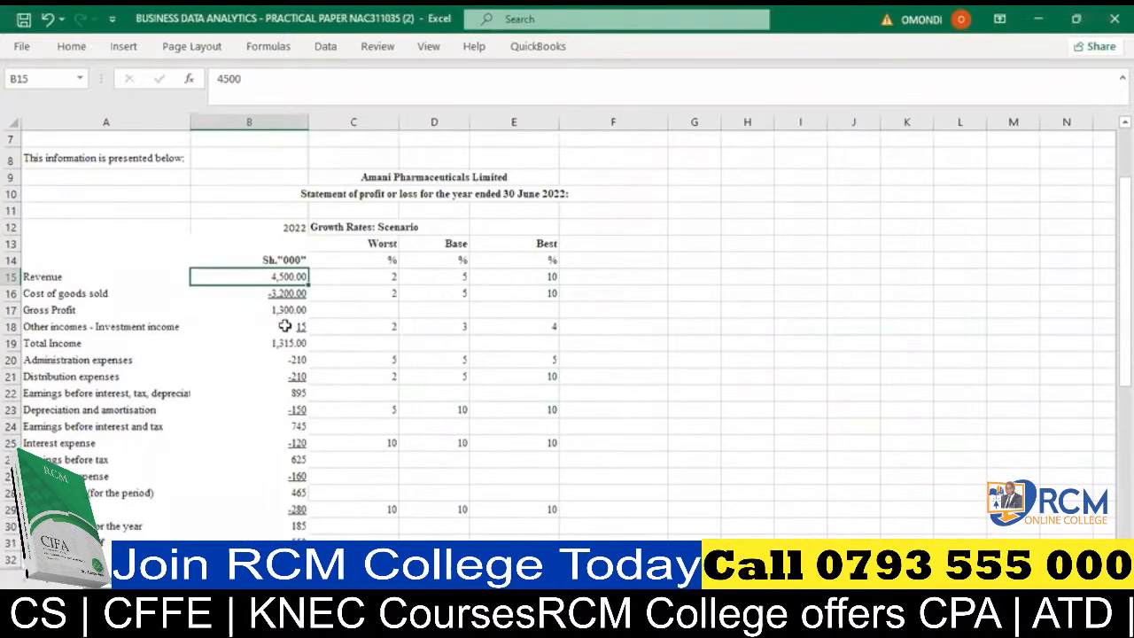
pyautogui.scroll(1, 287, 332)
pyautogui.scroll(1, 286, 337)
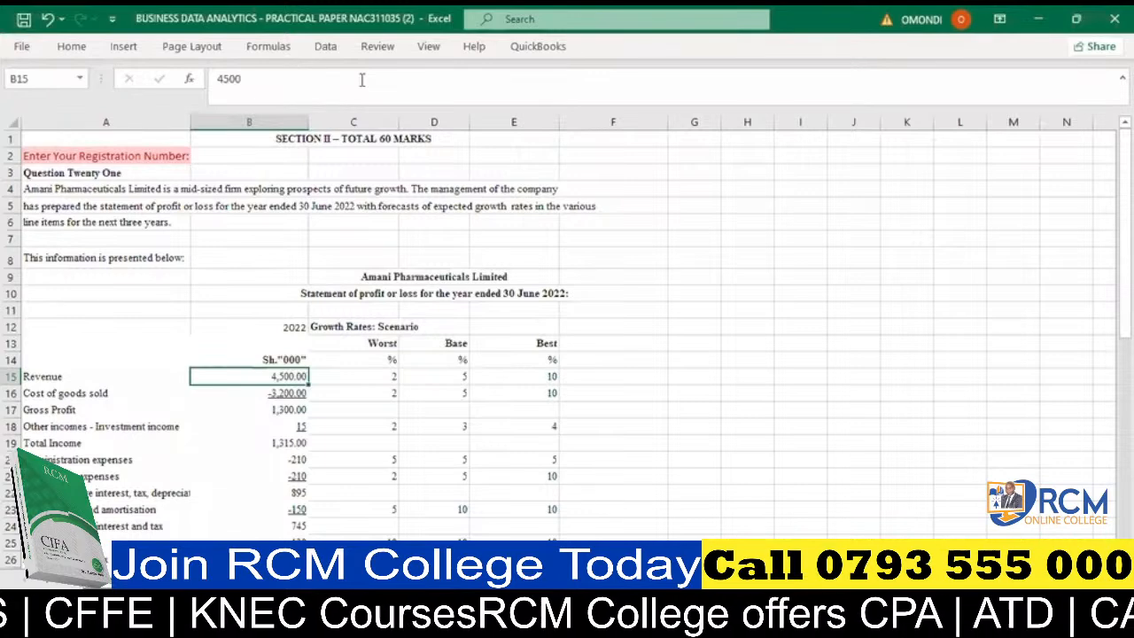
pyautogui.hotkey('alt', 'Tab')
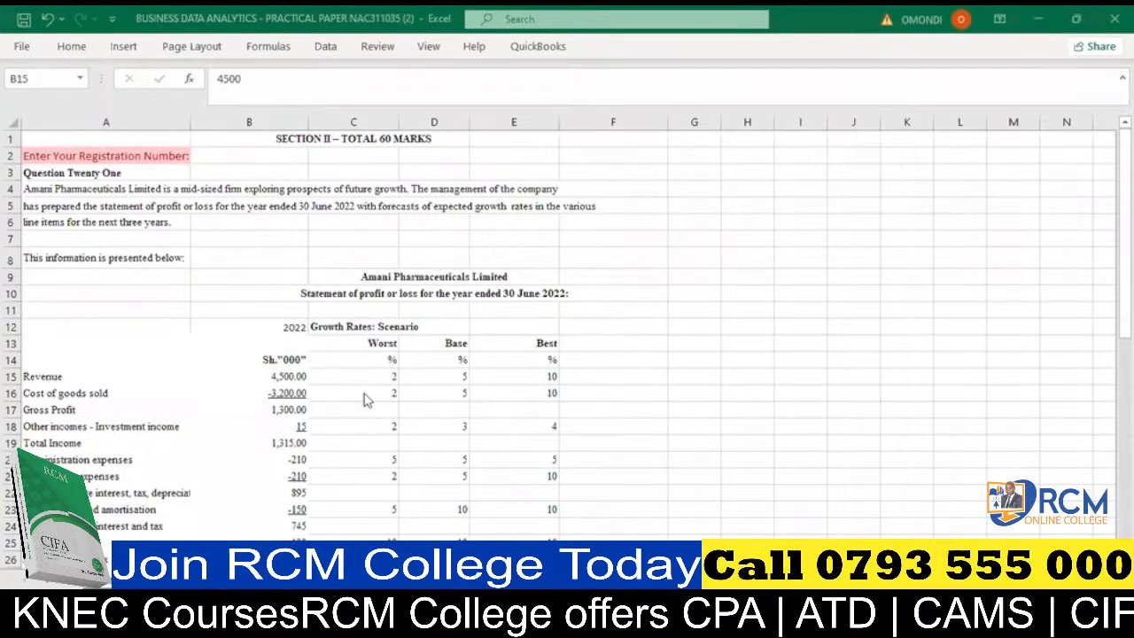
pyautogui.click(365, 355)
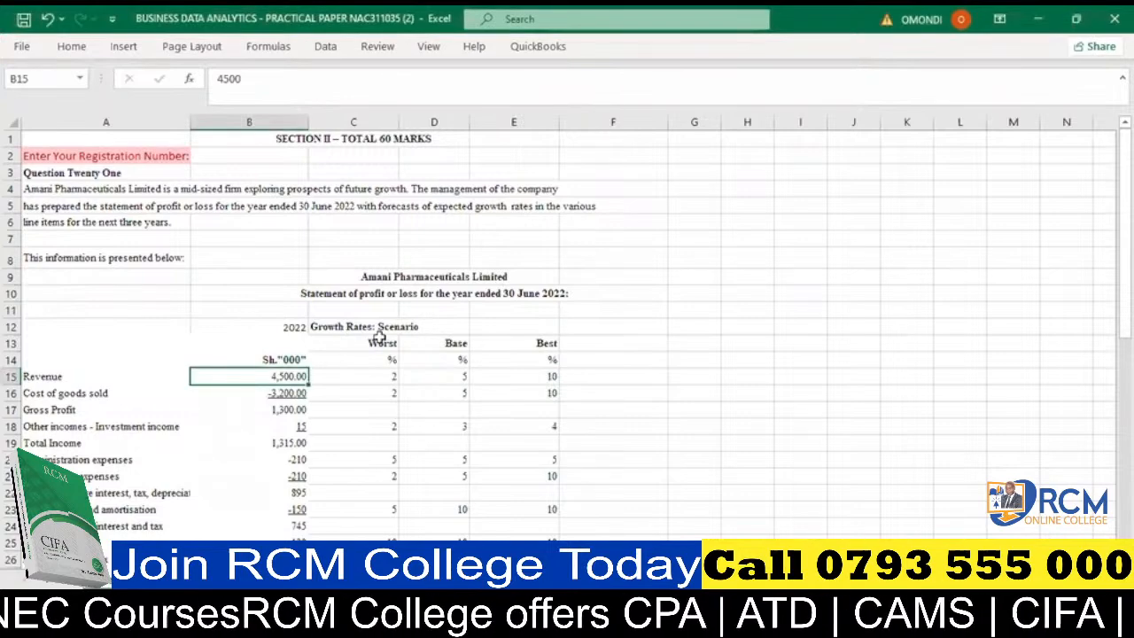
pyautogui.scroll(-1, 377, 337)
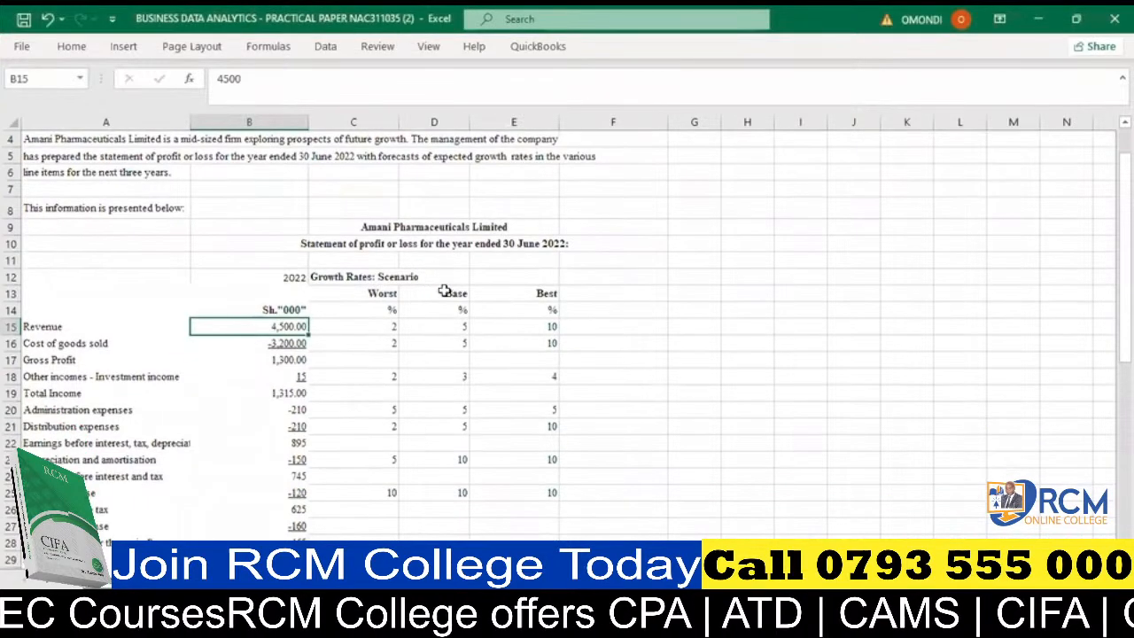
pyautogui.click(445, 291)
pyautogui.click(535, 289)
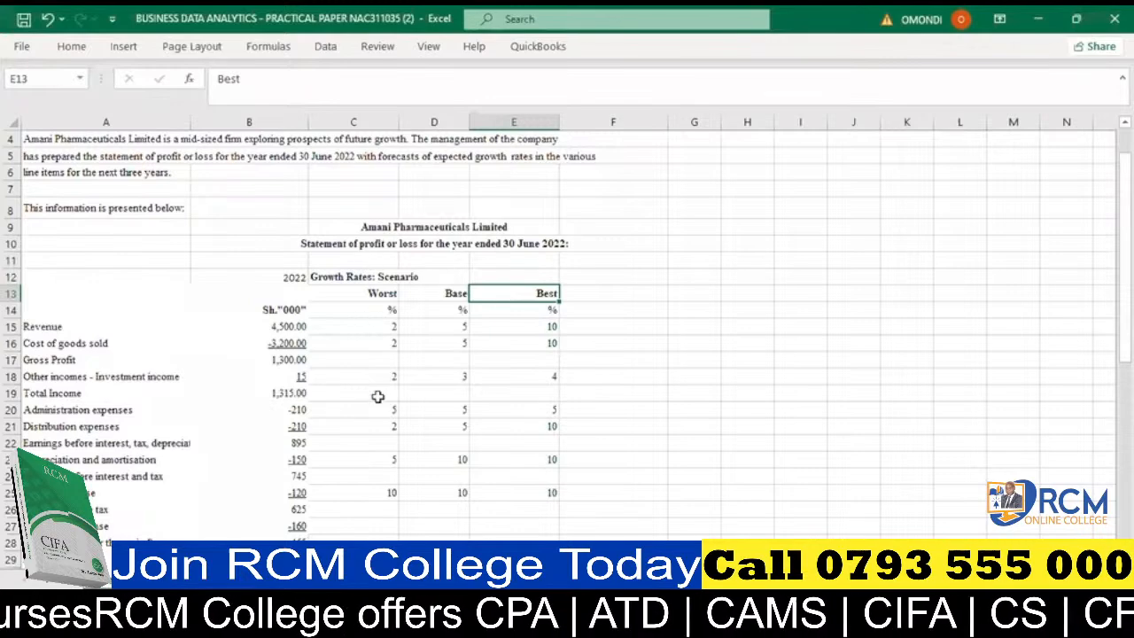
pyautogui.click(736, 321)
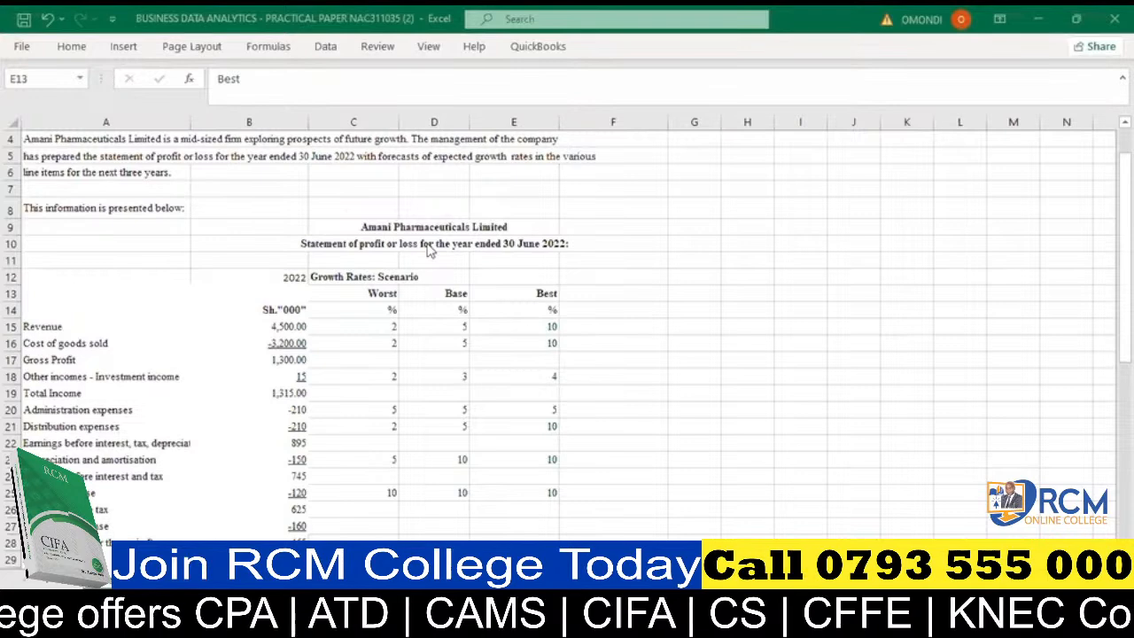
# - Collapse columns D and E, which hold the Base and Best growth rates, leaving only the Worst scenario in view
pyautogui.click(633, 293)
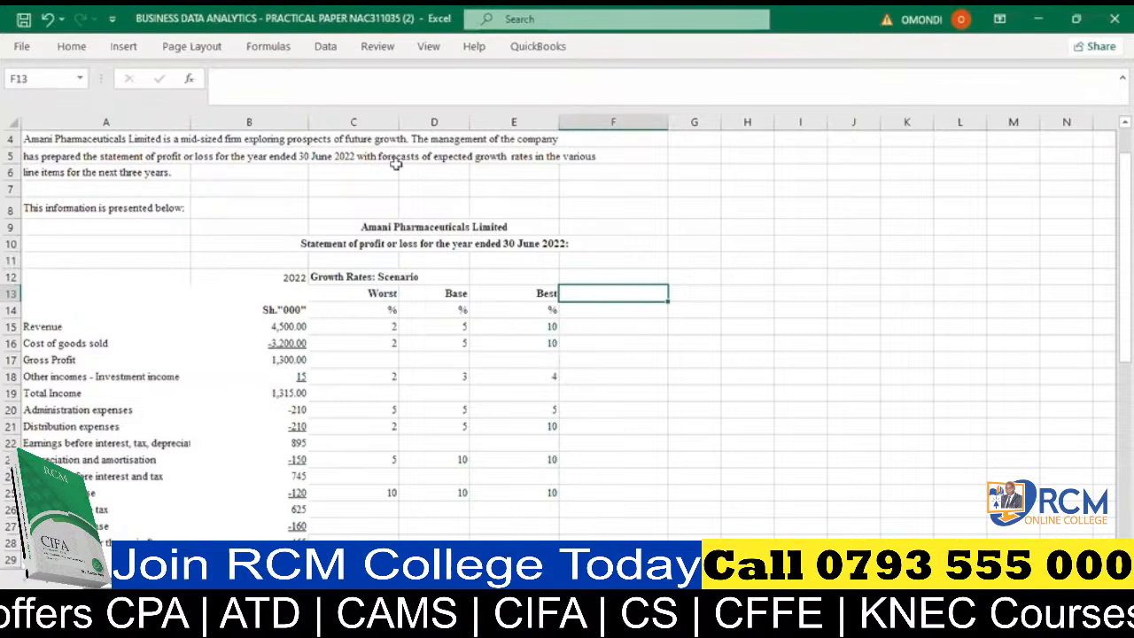
pyautogui.moveTo(410, 120); pyautogui.dragTo(406, 119)
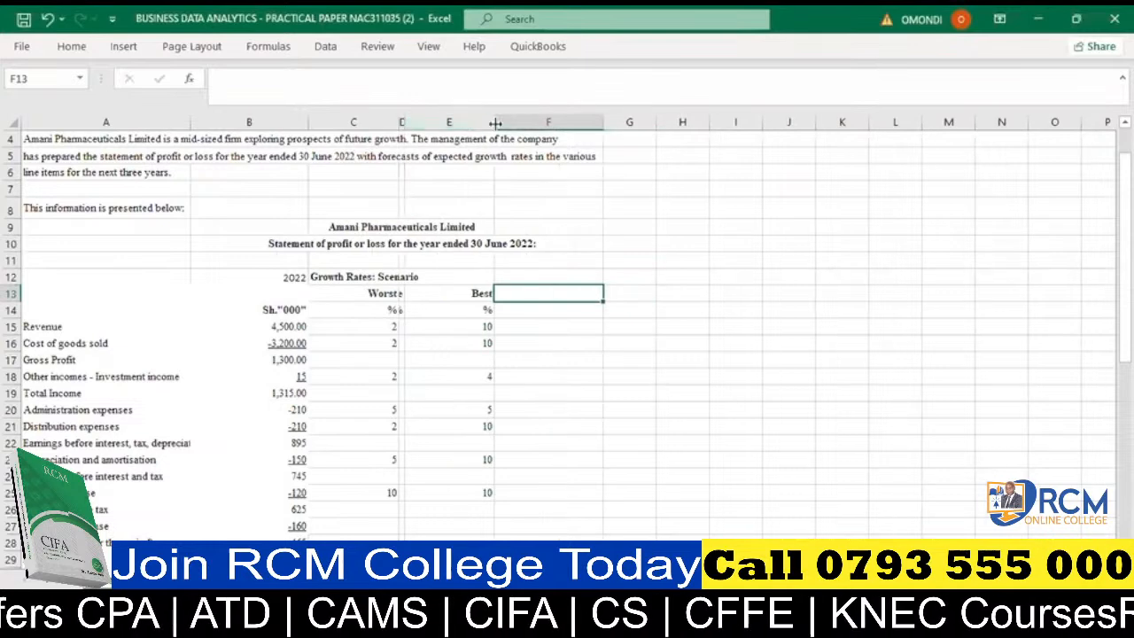
pyautogui.moveTo(495, 123); pyautogui.dragTo(400, 144)
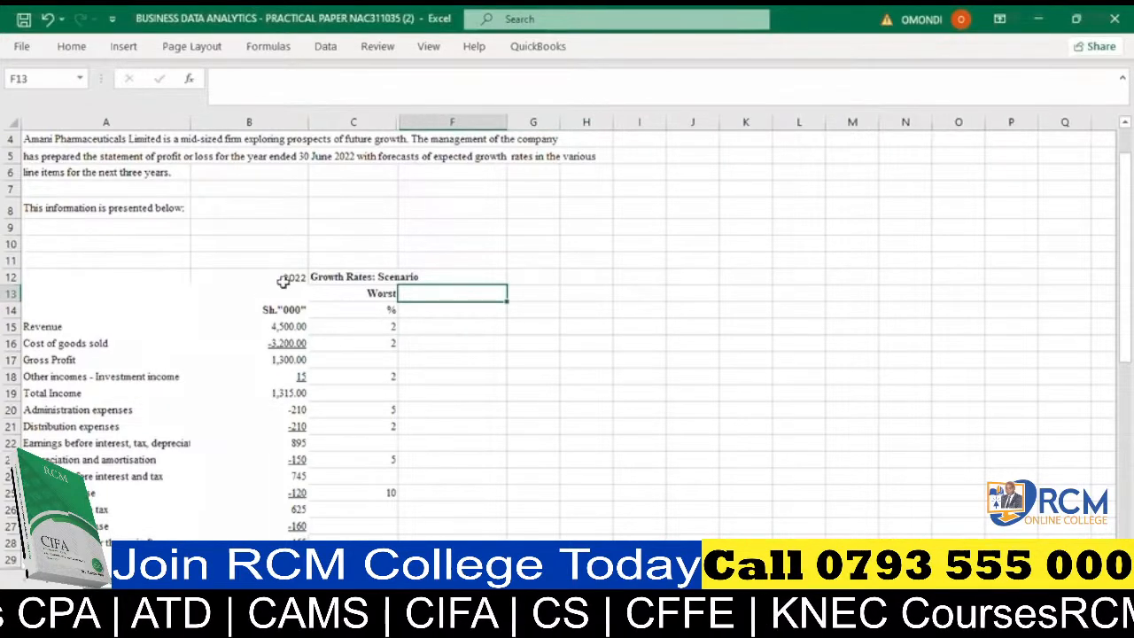
# - Enter 2023, 2024 and 2025 in H12:J12 as forecast year headings and format them bold without underline
pyautogui.click(586, 279)
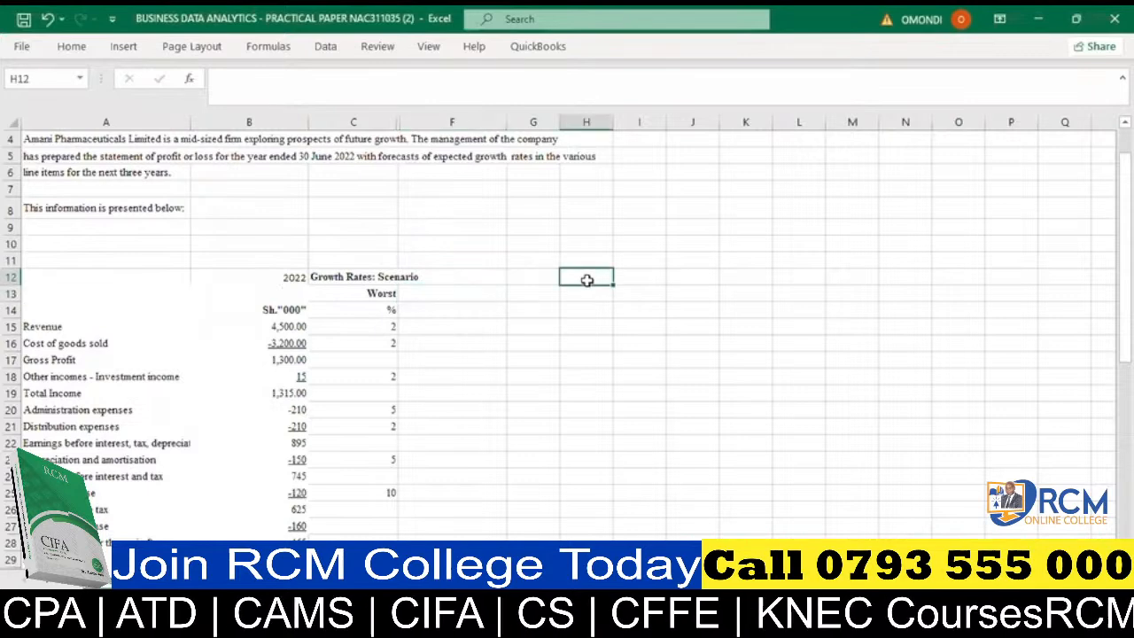
pyautogui.write('2023')
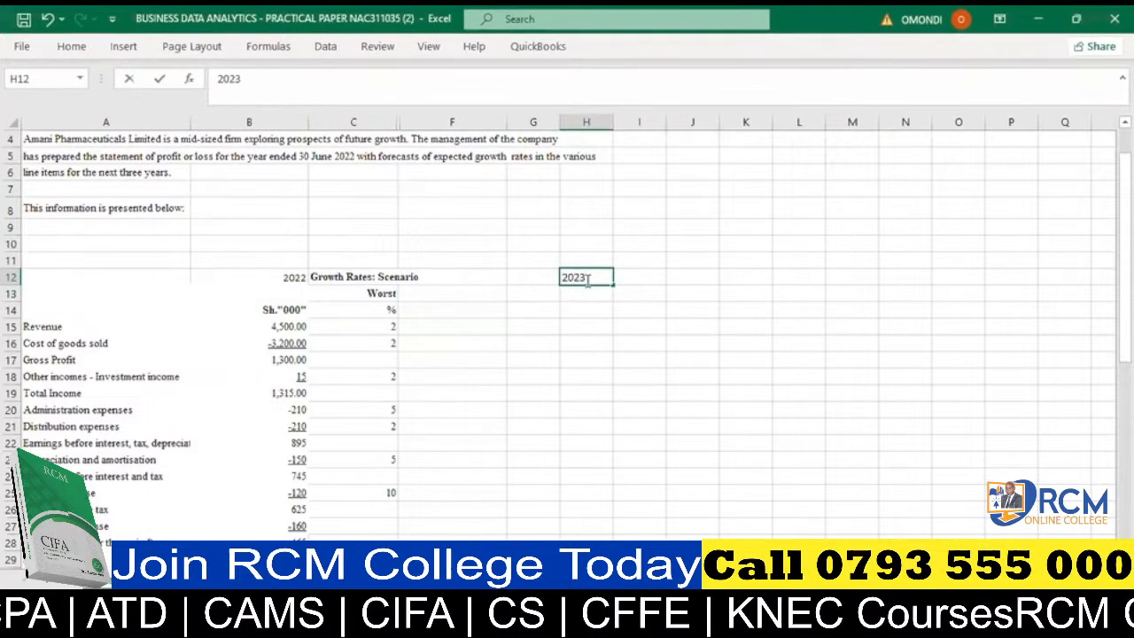
pyautogui.press('Tab')
pyautogui.write('2024')
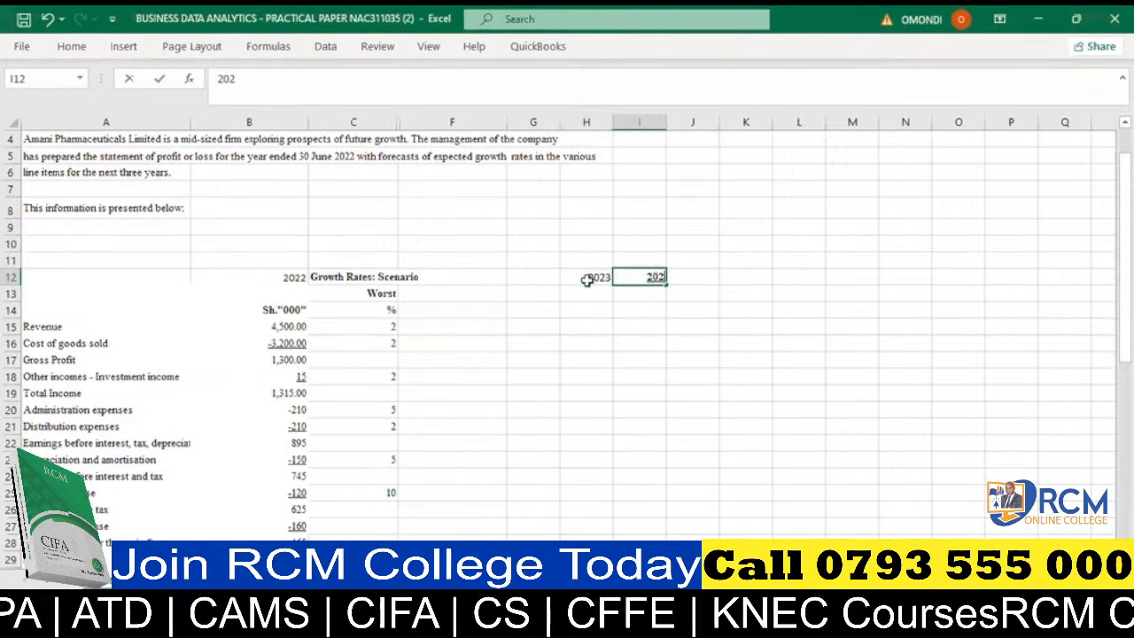
pyautogui.press('Tab')
pyautogui.write('2025')
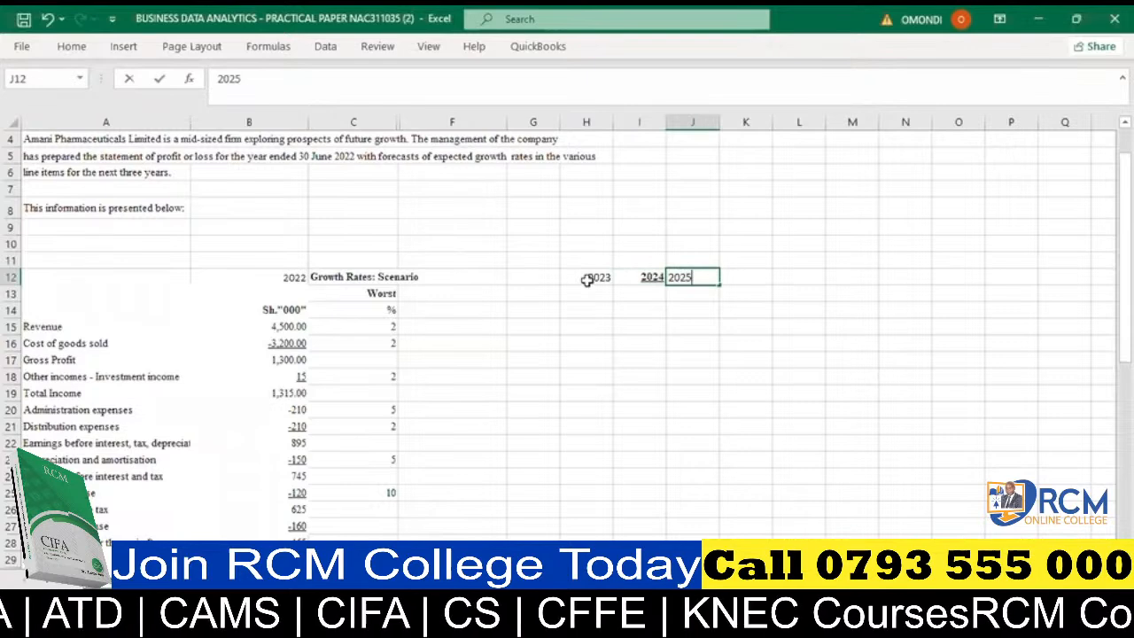
pyautogui.press('Tab')
pyautogui.moveTo(588, 280); pyautogui.dragTo(680, 276)
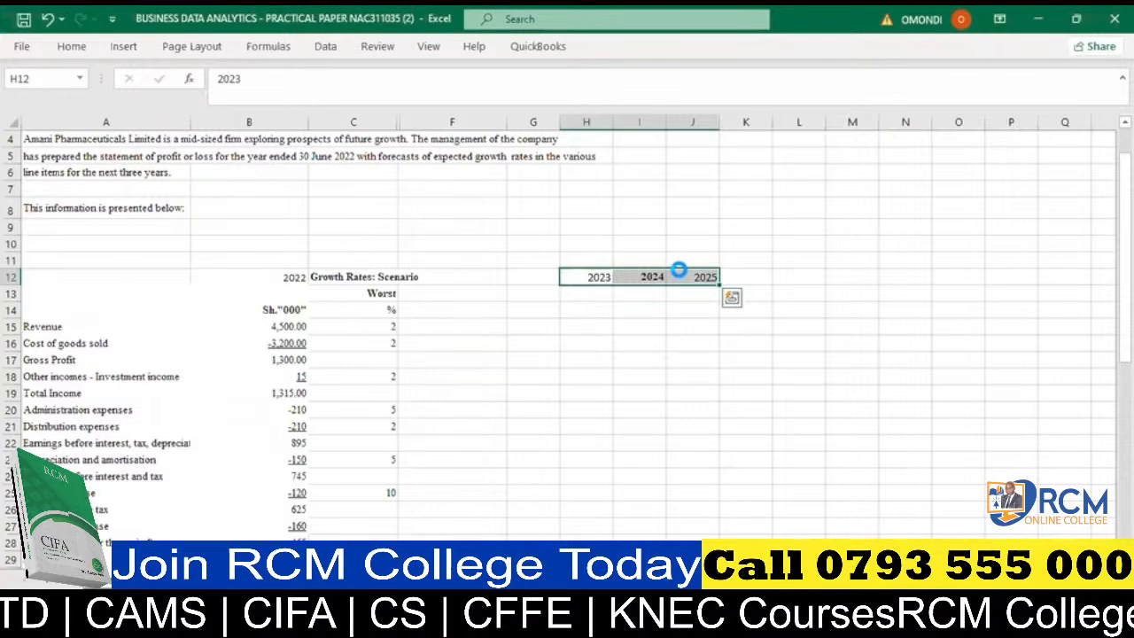
pyautogui.click(654, 312)
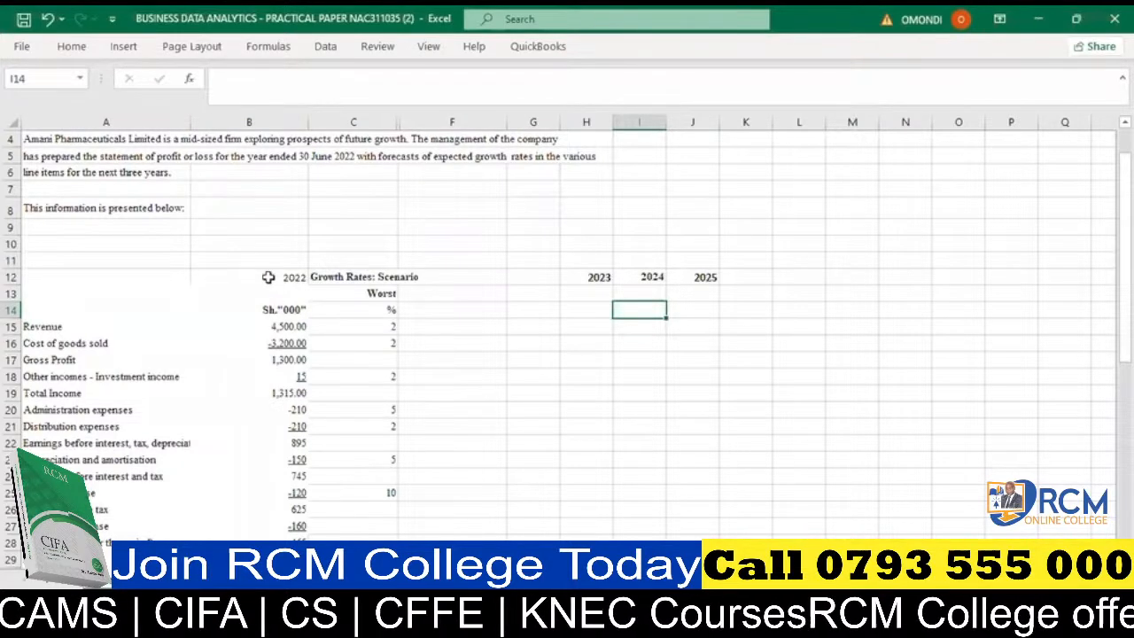
# - Calculate the 2023 worst-case revenue in H15 with the formula =(1+2%)*B15
pyautogui.click(277, 327)
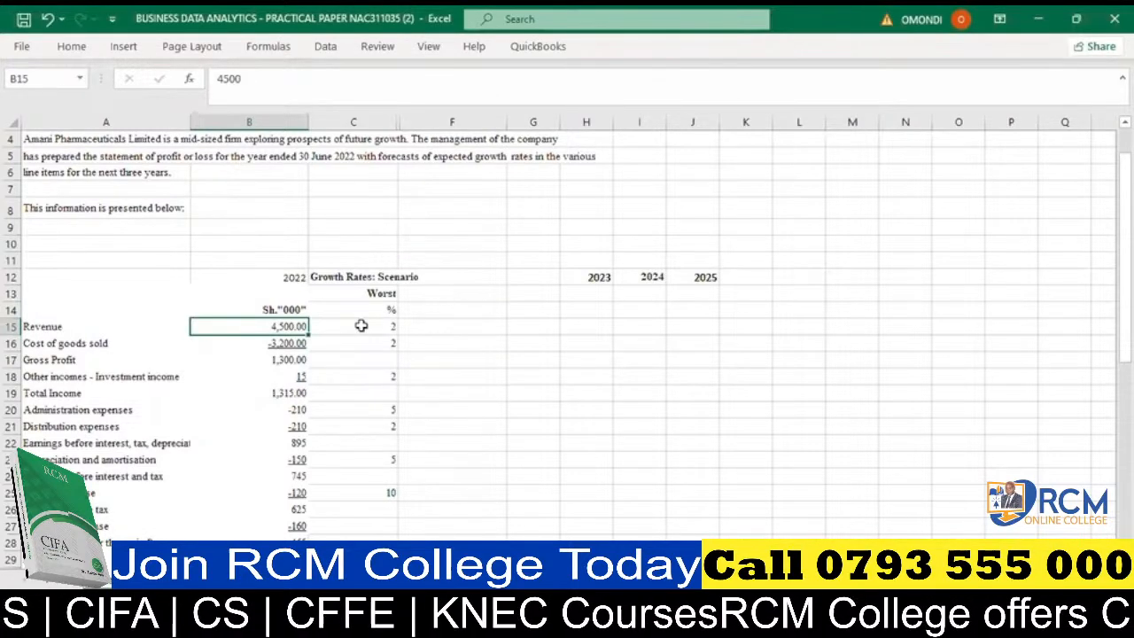
pyautogui.click(589, 324)
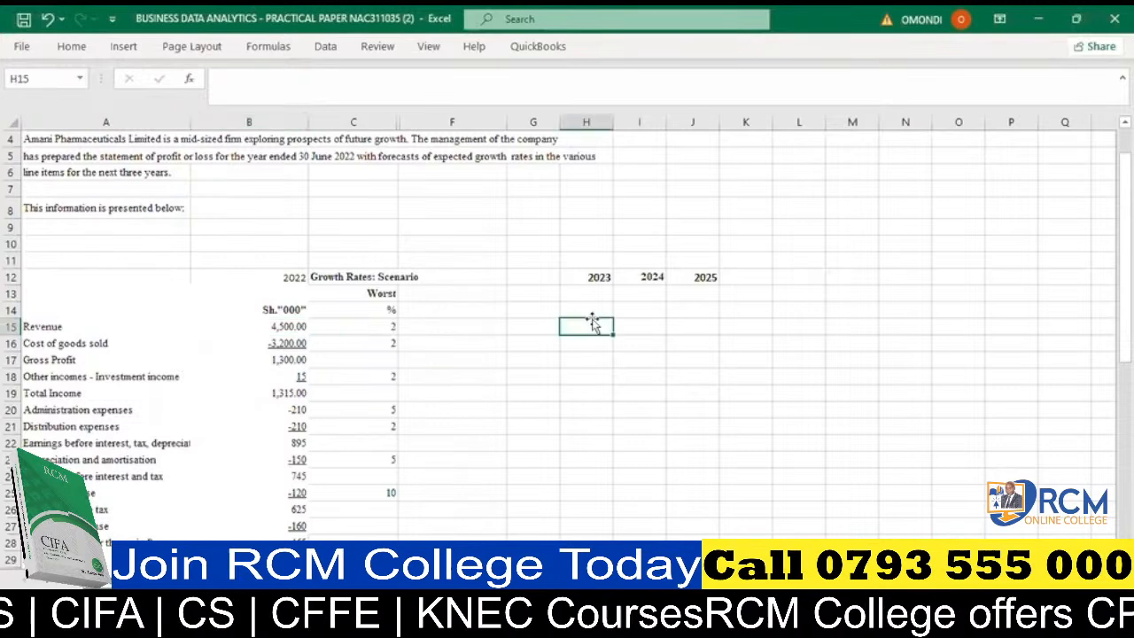
pyautogui.write('=')
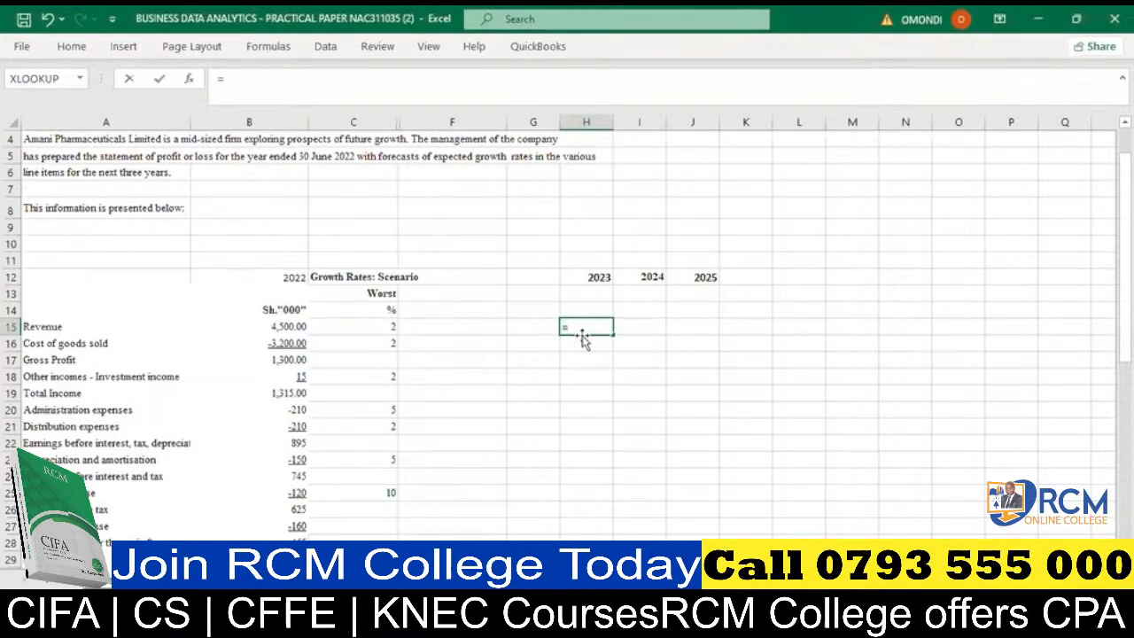
pyautogui.write('(1+')
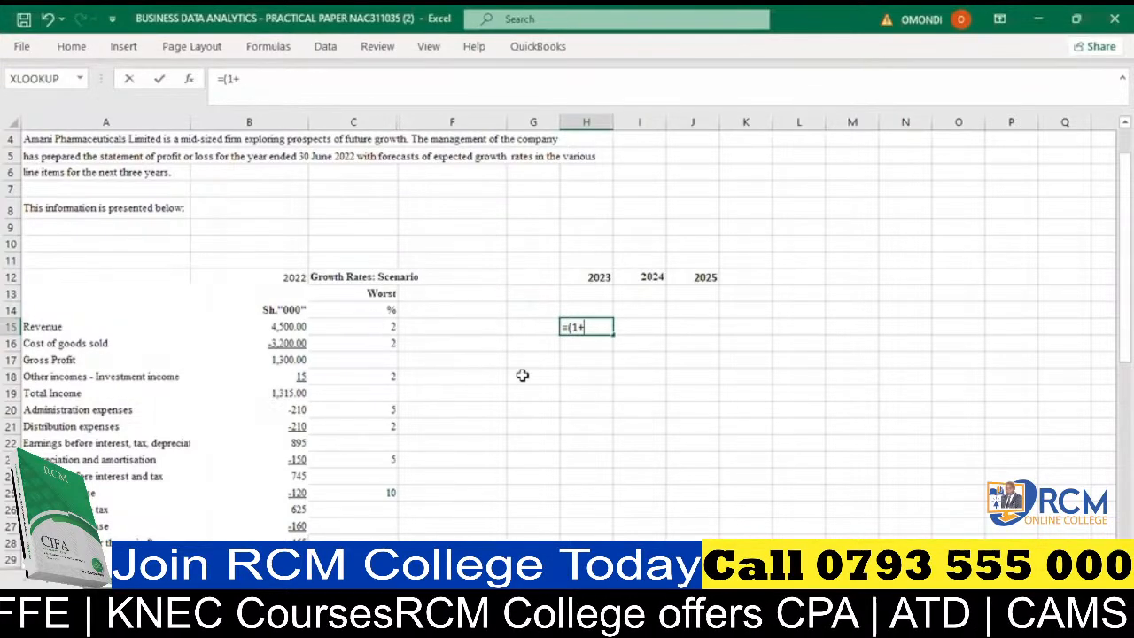
pyautogui.write('2%')
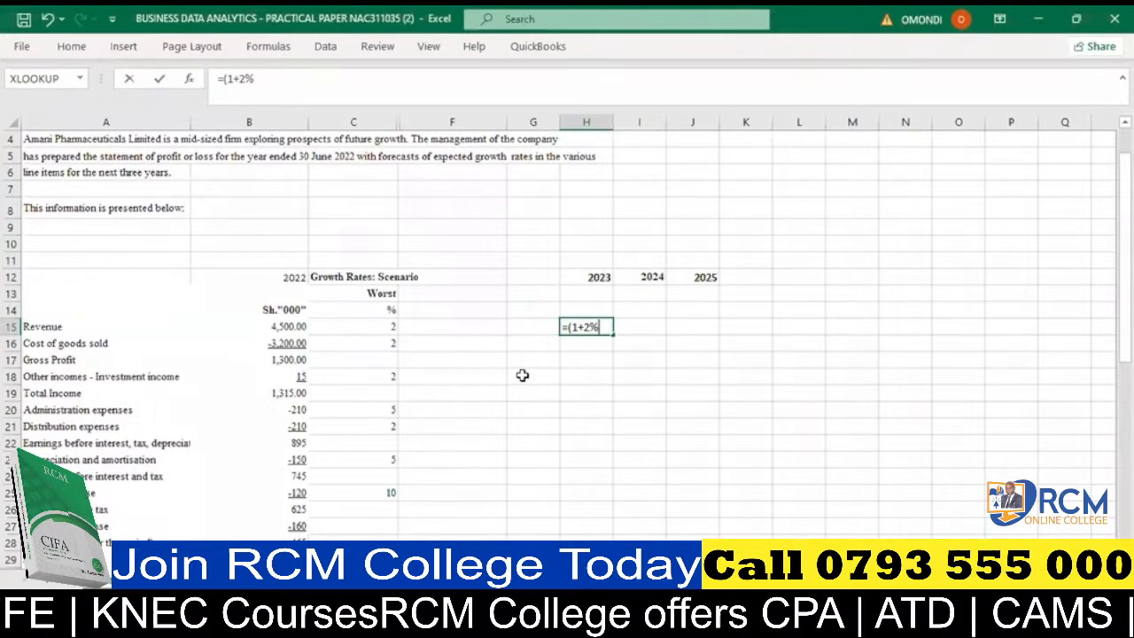
pyautogui.write(')')
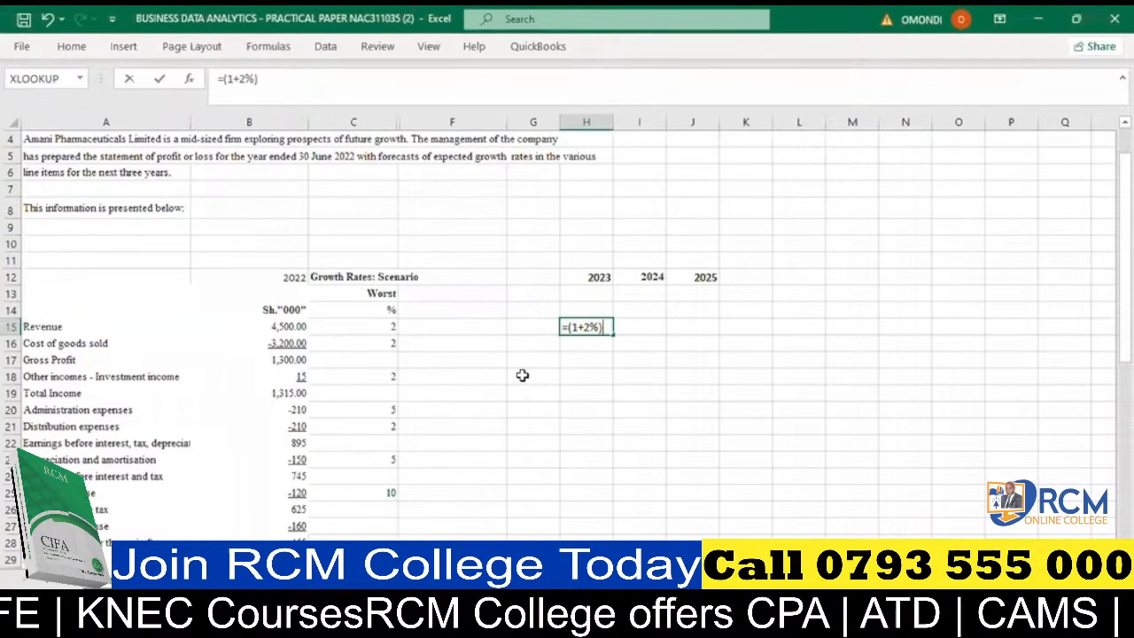
pyautogui.write('*')
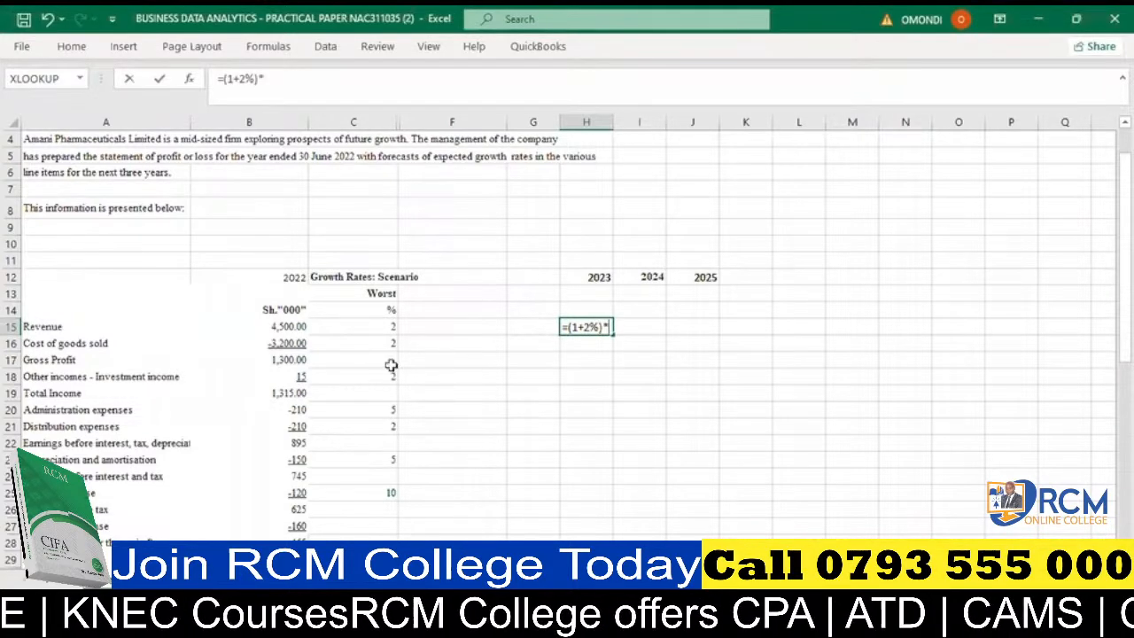
pyautogui.click(285, 326)
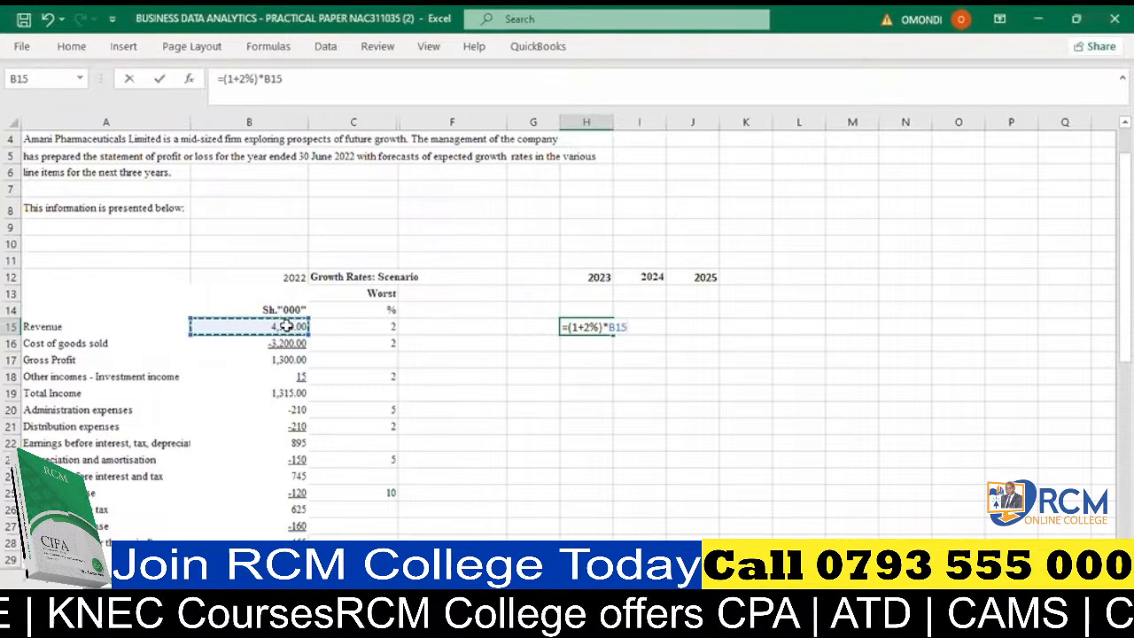
pyautogui.press('Return')
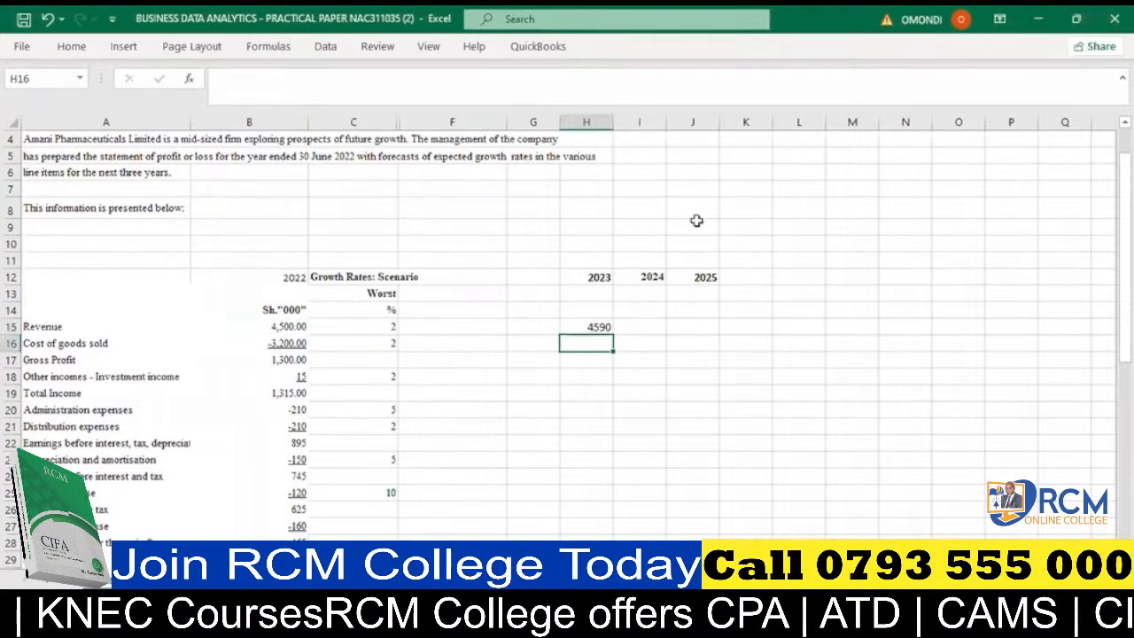
pyautogui.click(588, 327)
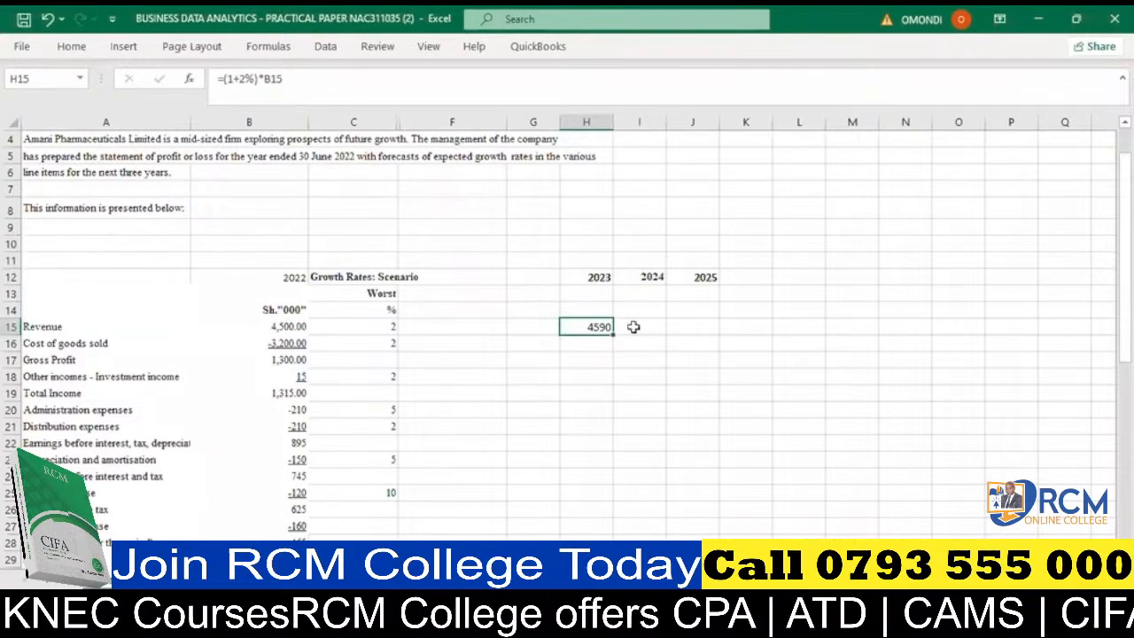
# - Calculate the 2024 worst-case revenue in I15 with the formula =(1+2%)*H15
pyautogui.click(634, 325)
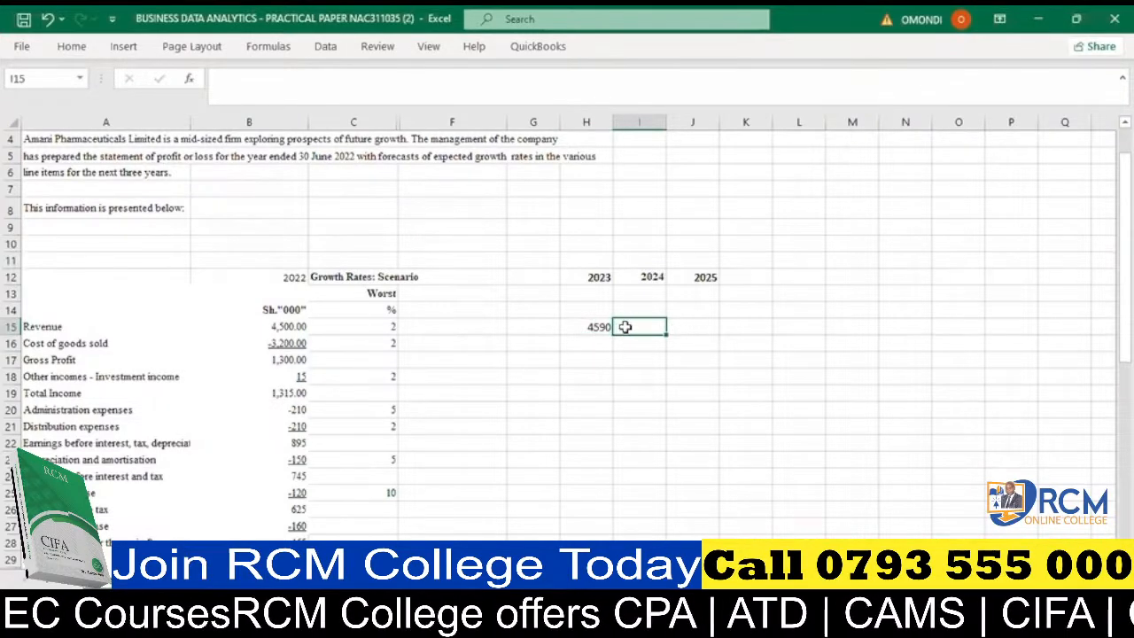
pyautogui.write('=')
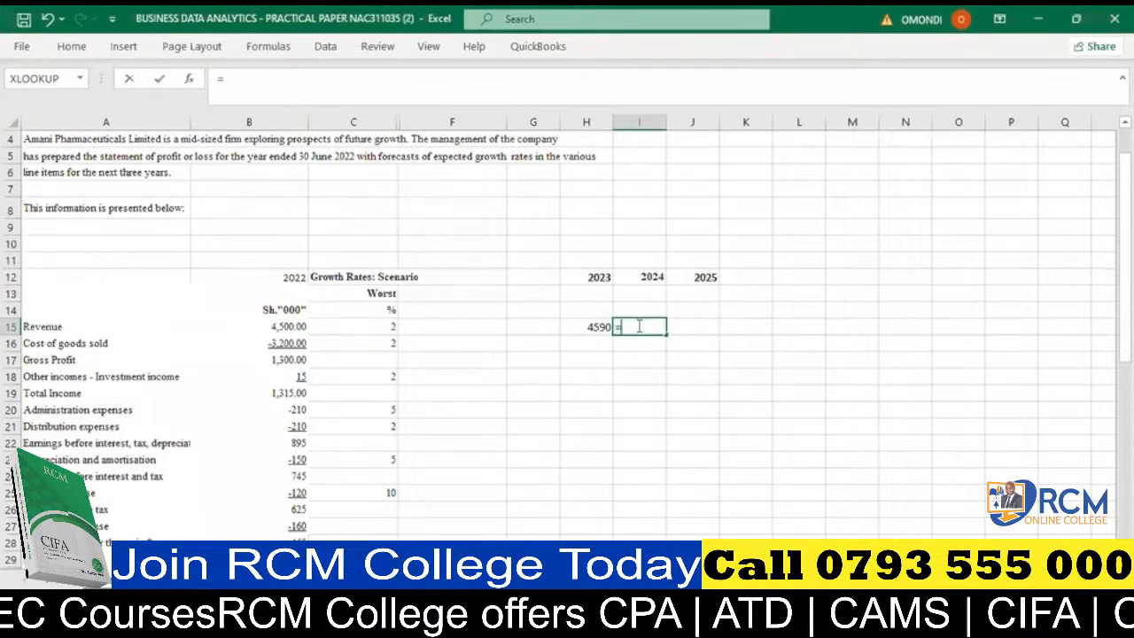
pyautogui.write('(1+2')
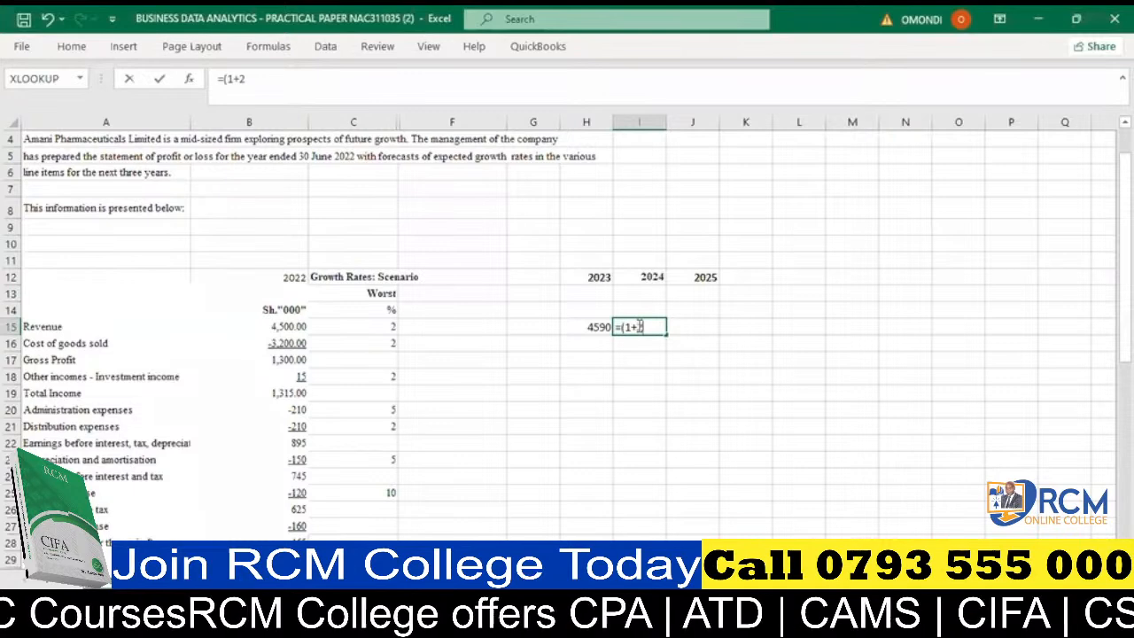
pyautogui.write('%)')
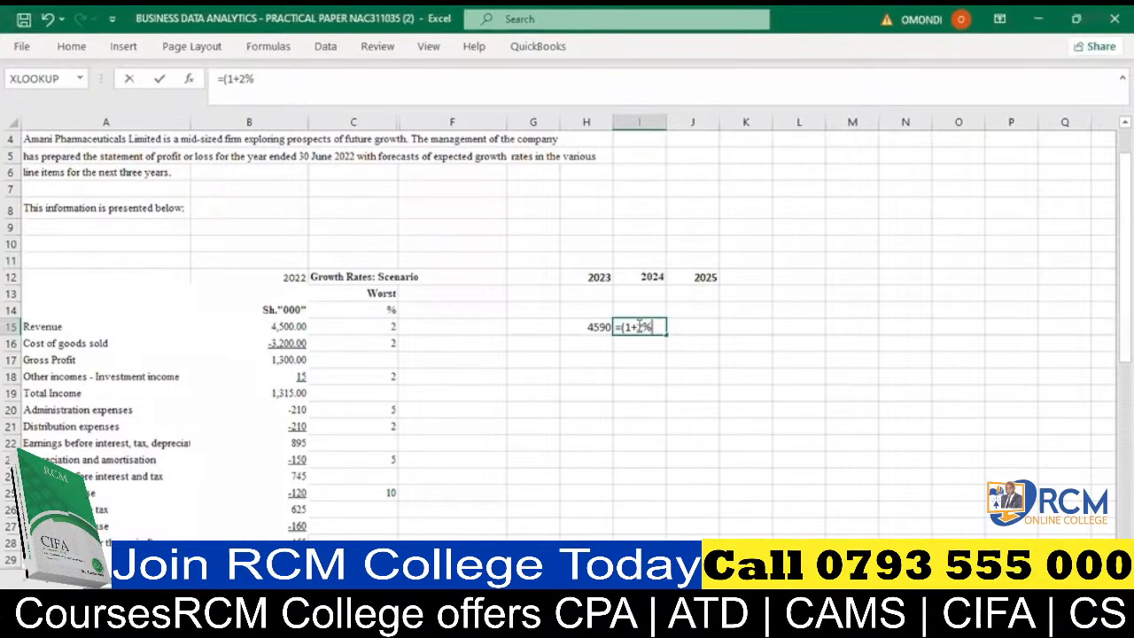
pyautogui.write('*')
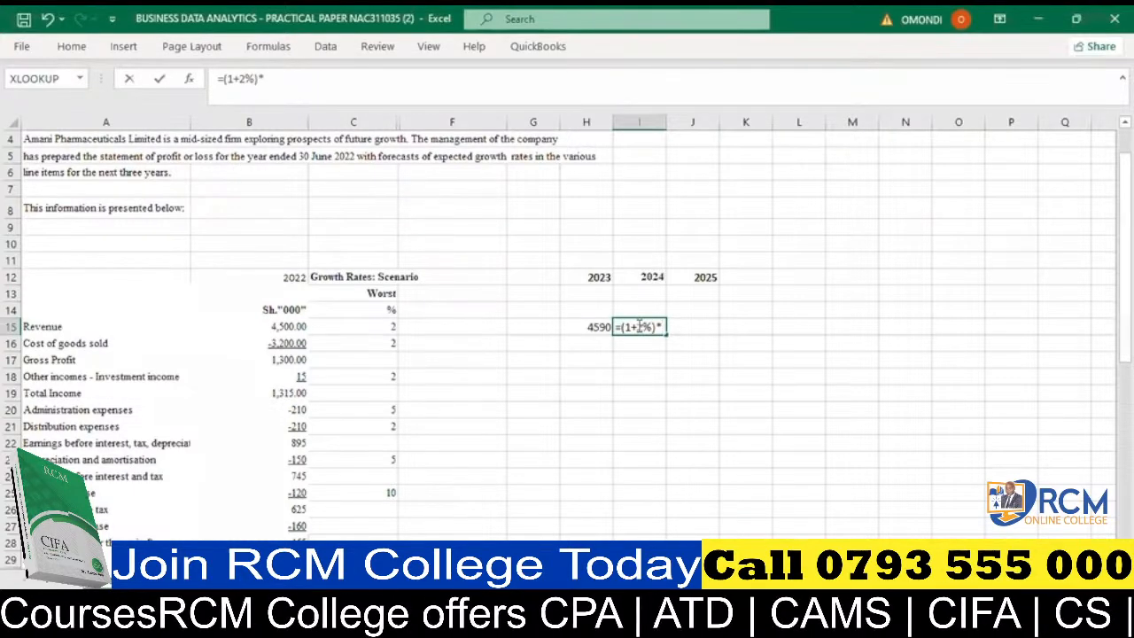
pyautogui.click(596, 326)
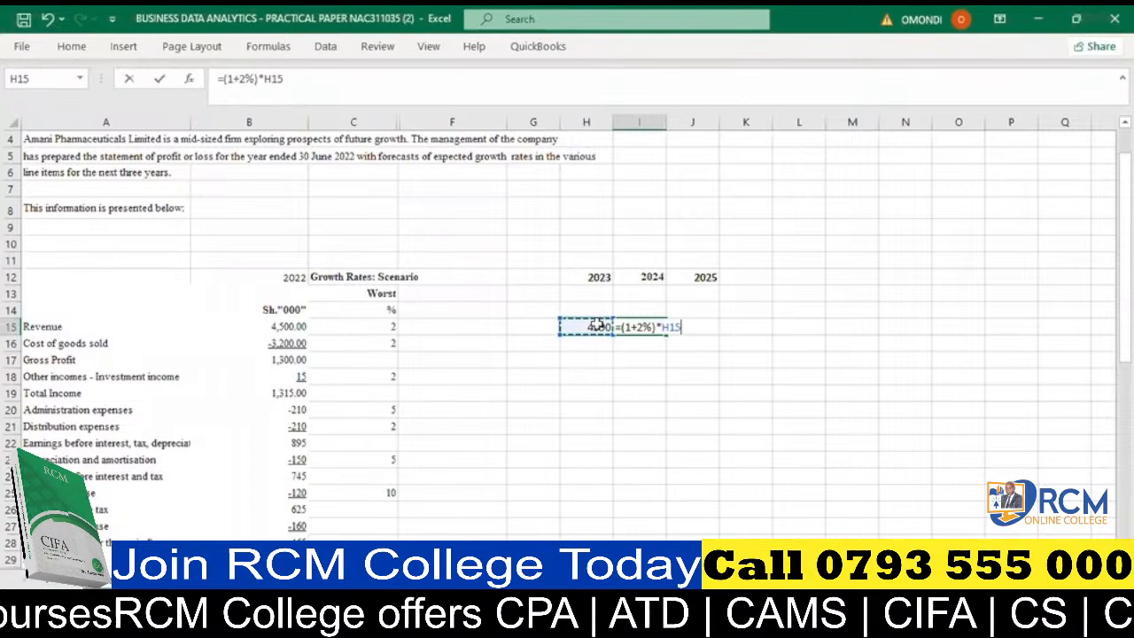
pyautogui.press('Return')
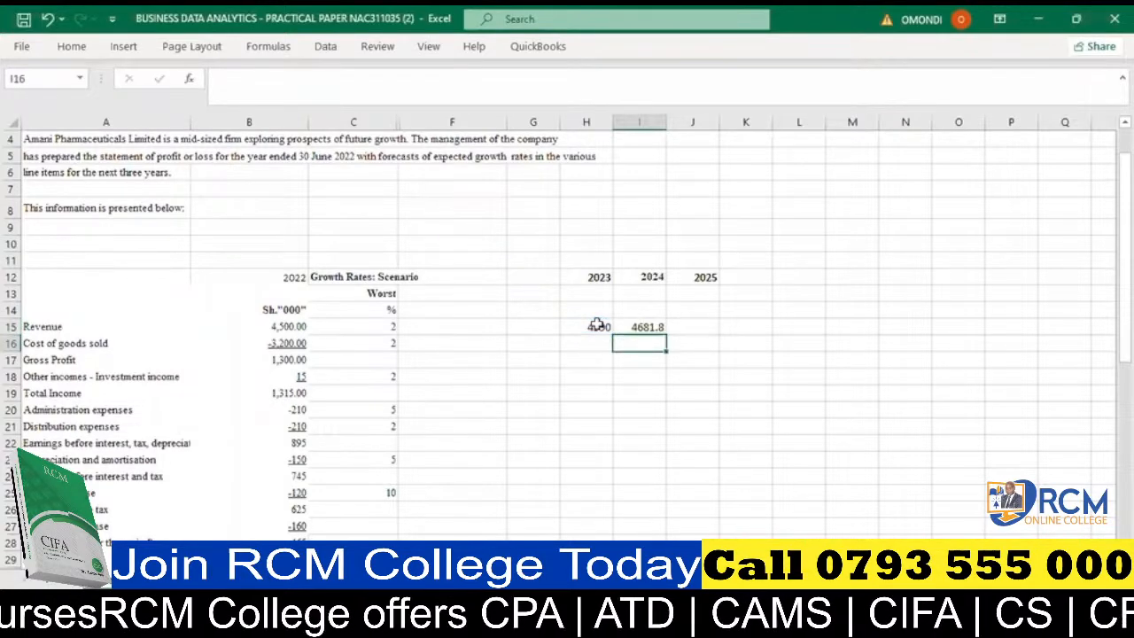
pyautogui.click(653, 332)
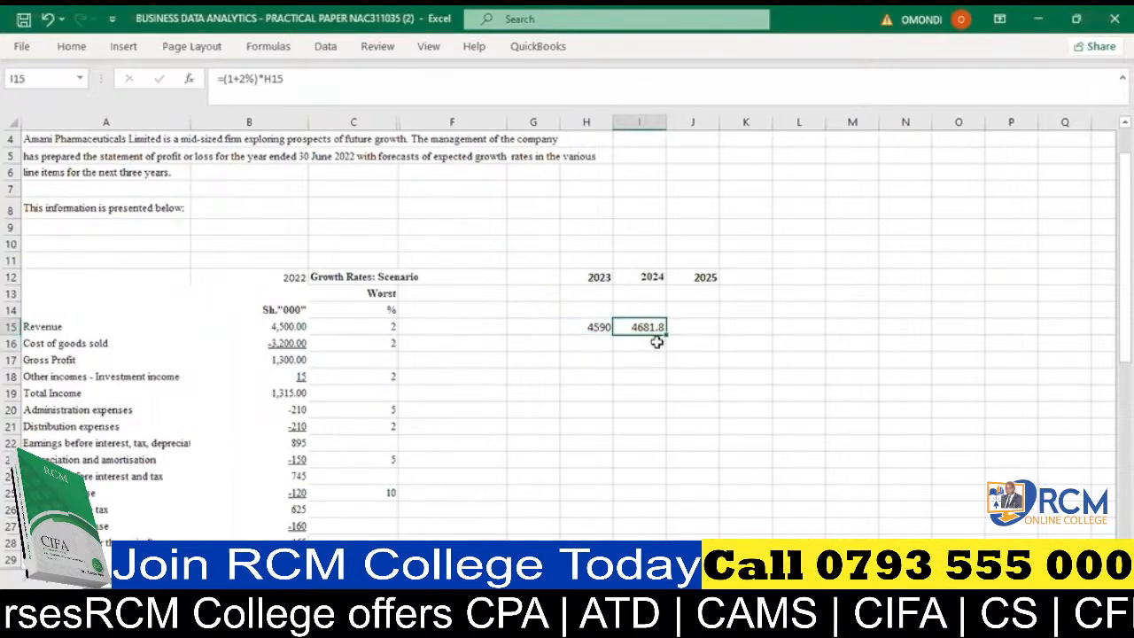
# - Extend the worst-case revenue growth formula from I15 across to the 2025 column in J15
pyautogui.moveTo(666, 335); pyautogui.dragTo(713, 334)
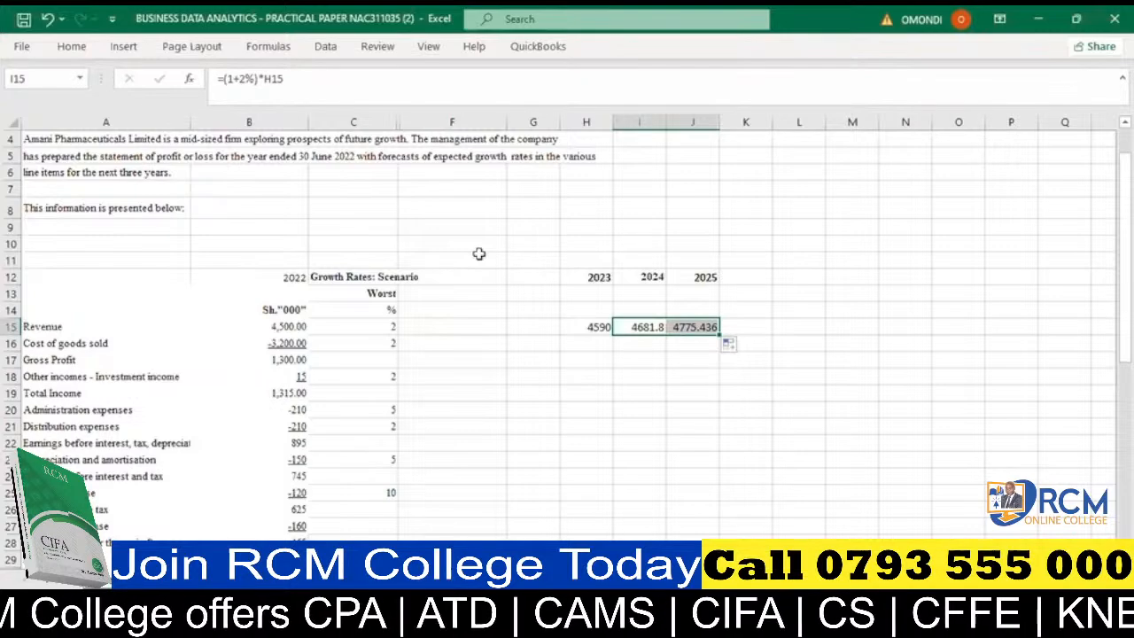
pyautogui.scroll(-5, 466, 282)
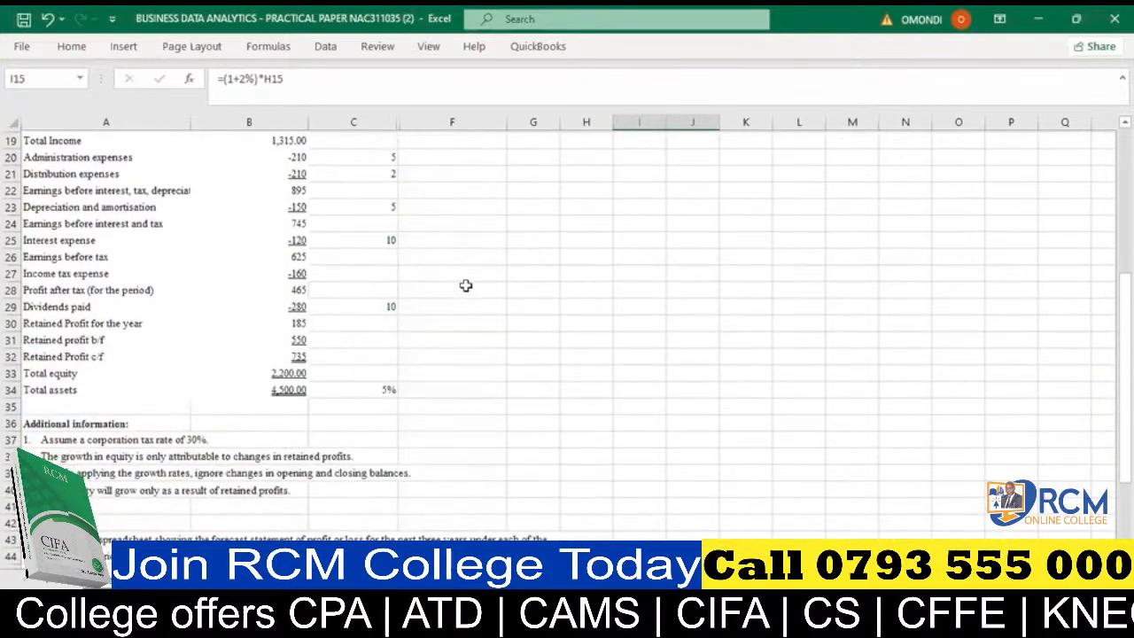
pyautogui.scroll(1, 465, 283)
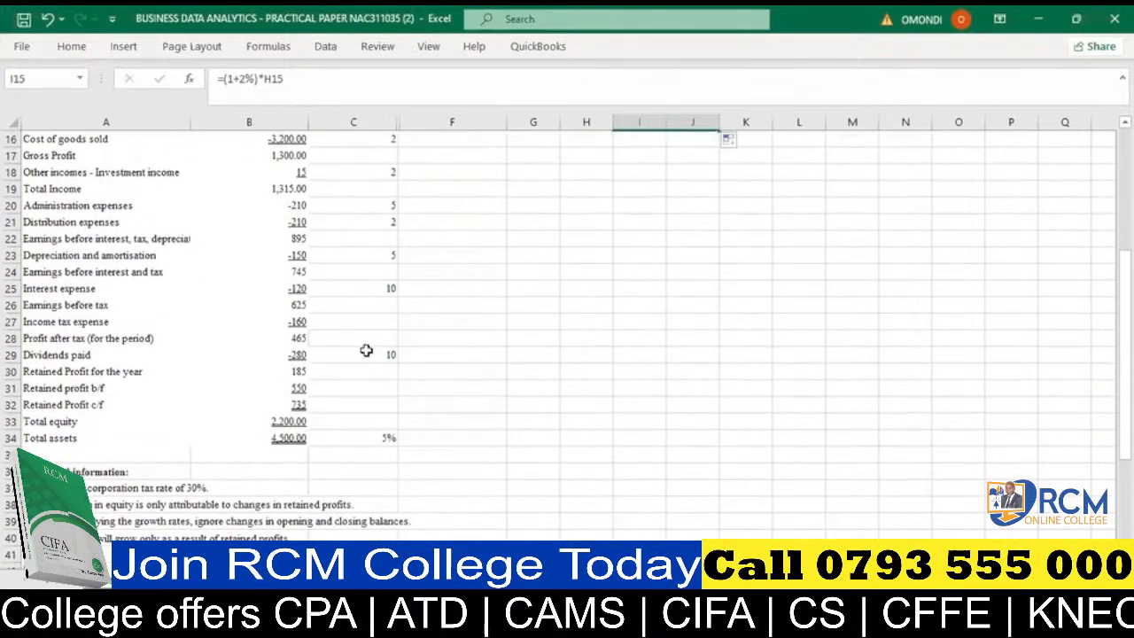
# - Change the worst-case revenue growth rate in C15 to a percentage value of 2%
pyautogui.click(370, 353)
pyautogui.scroll(5, 371, 353)
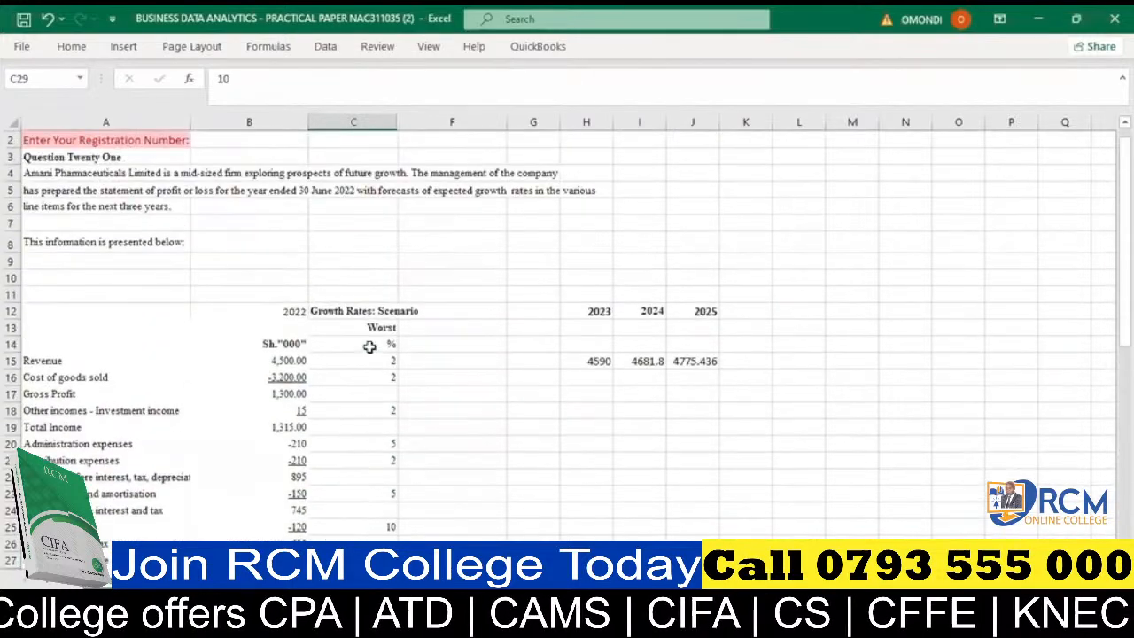
pyautogui.click(384, 379)
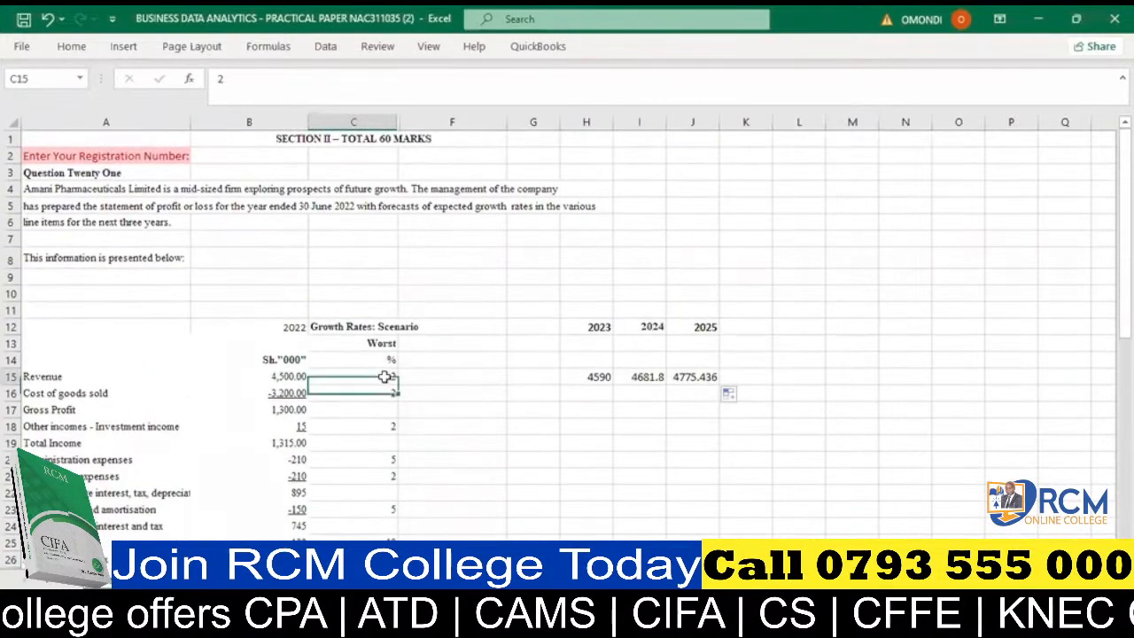
pyautogui.click(227, 82)
pyautogui.write('%')
pyautogui.press('Return')
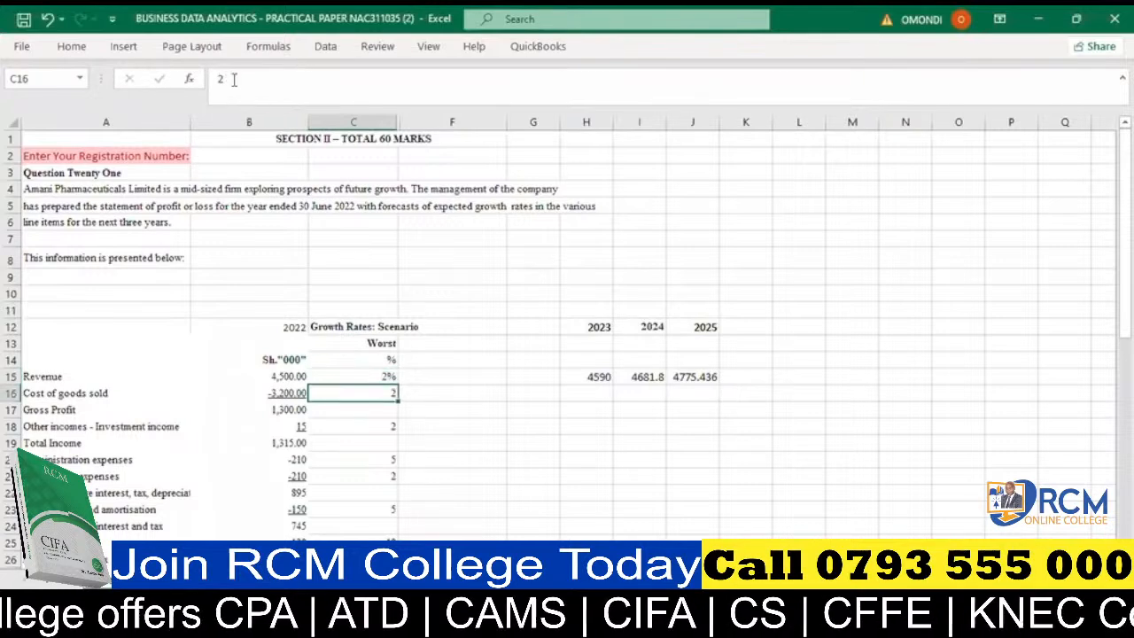
# - Set the worst-case growth rates for cost of goods sold in C16 and investment income in C18 to 2%
pyautogui.click(233, 80)
pyautogui.write('%')
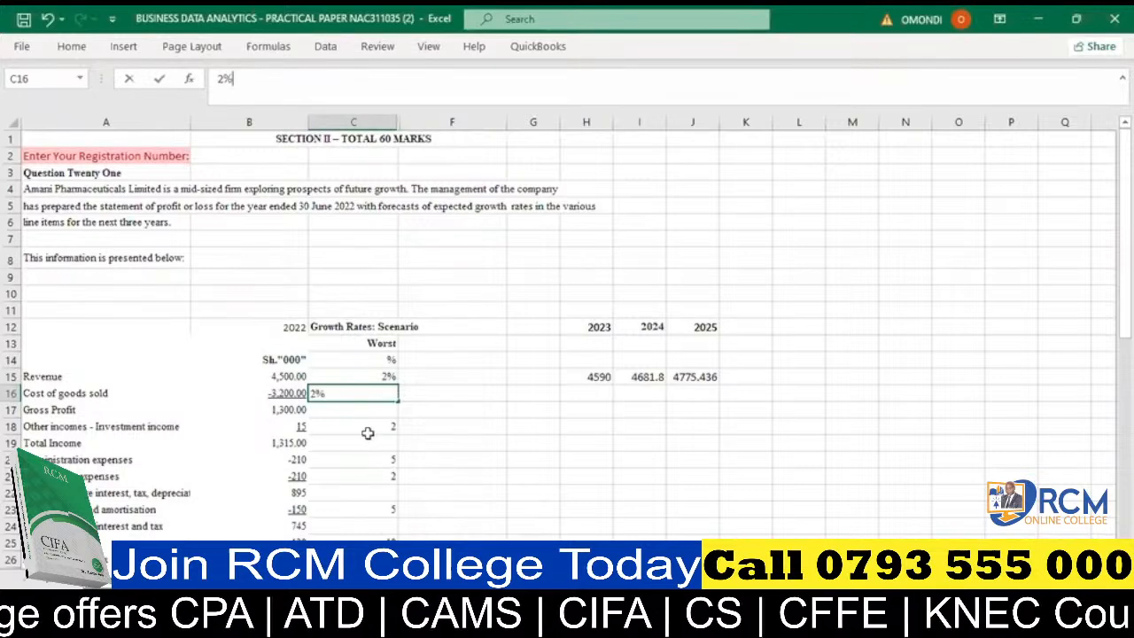
pyautogui.press('Return')
pyautogui.press('Return')
pyautogui.write('2')
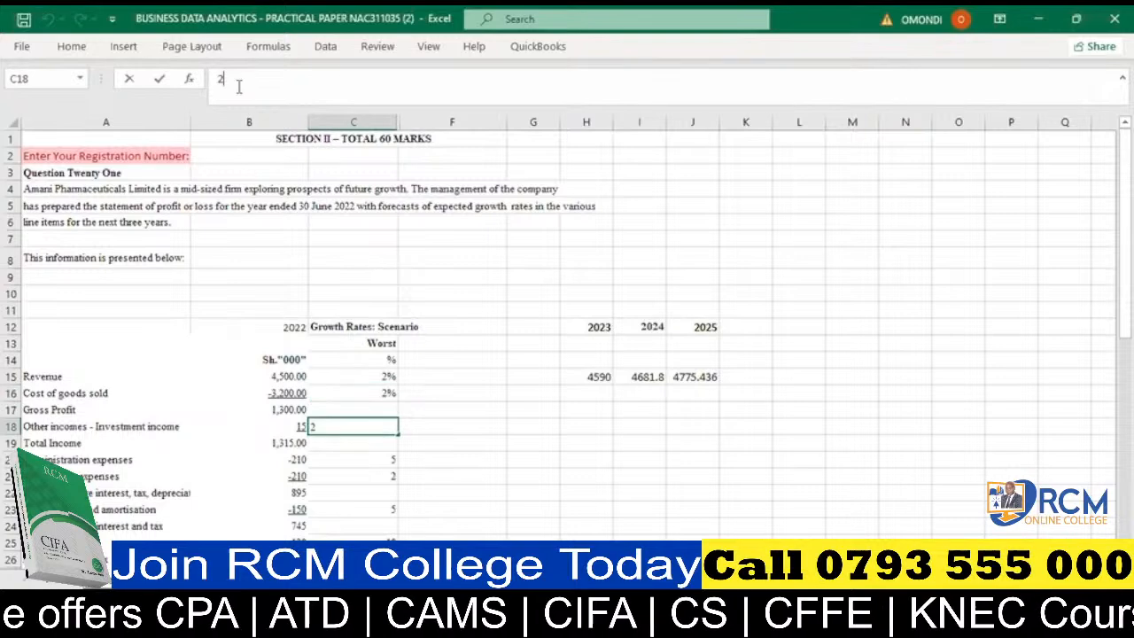
pyautogui.write('%')
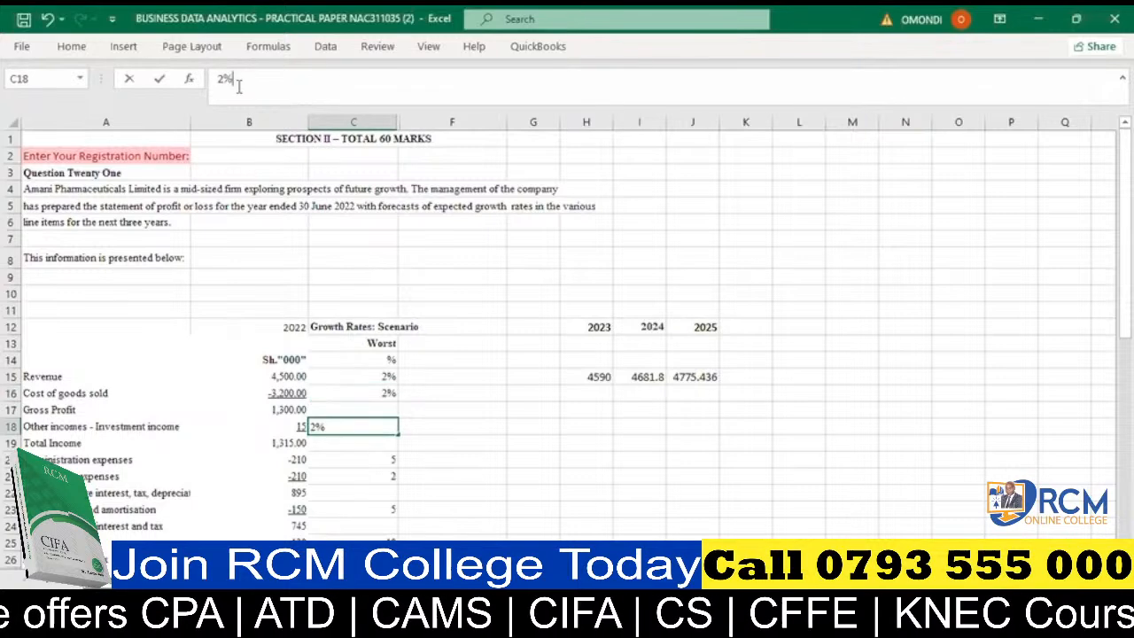
# - Set the worst-case growth rate for administration expenses in C20 to 5% and for distribution expenses in C21 to 2%
pyautogui.scroll(-3, 485, 296)
pyautogui.click(381, 303)
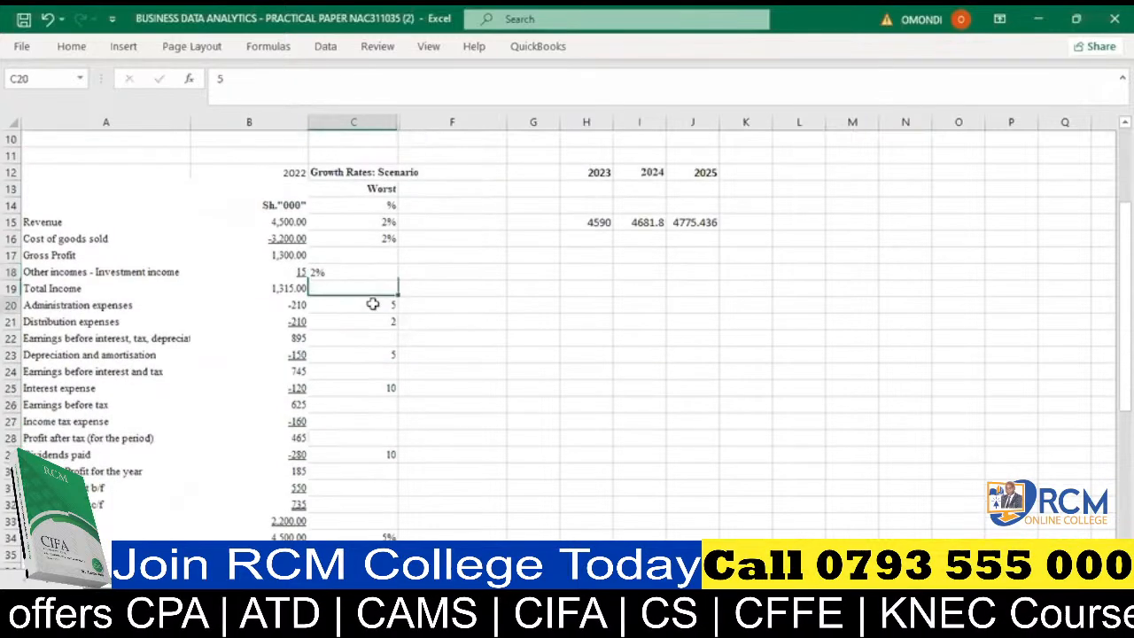
pyautogui.click(255, 81)
pyautogui.write('5*')
pyautogui.press('BackSpace')
pyautogui.write('%')
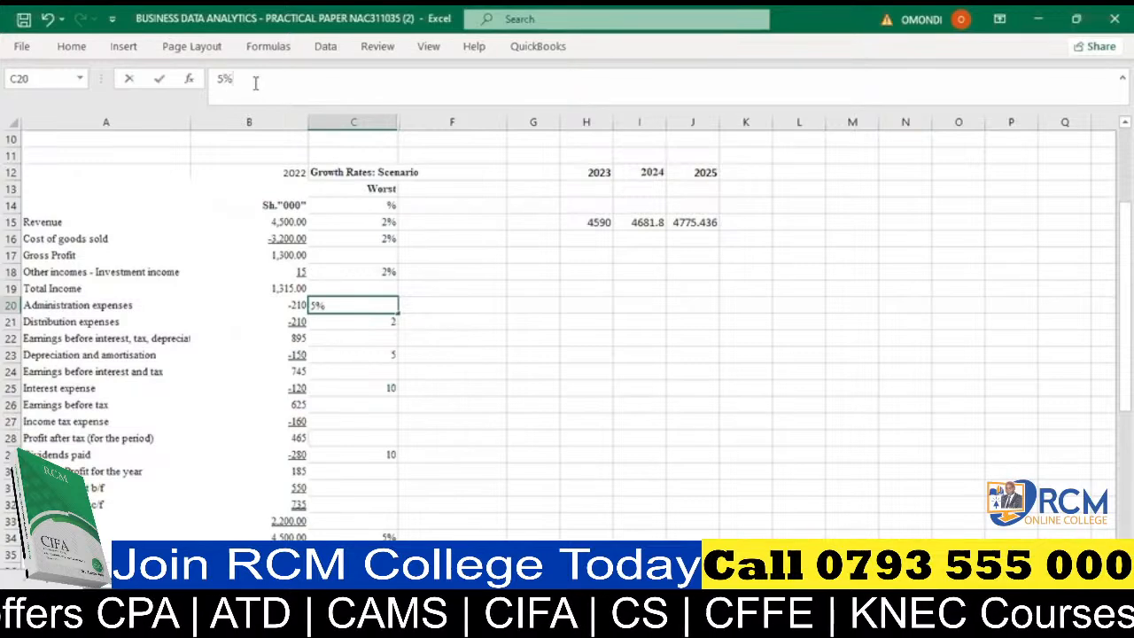
pyautogui.click(370, 322)
pyautogui.click(264, 79)
pyautogui.write('2%')
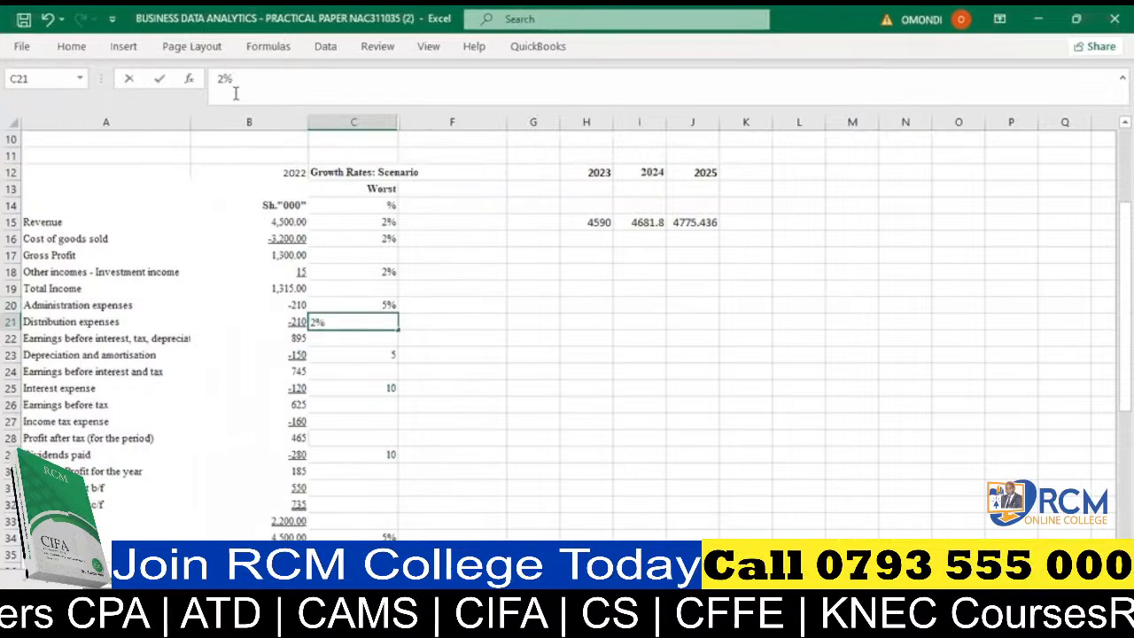
# - Set the worst-case growth rate for depreciation and amortisation in C23 to 5% and for interest expense in C25 to 10%
pyautogui.click(355, 356)
pyautogui.click(229, 81)
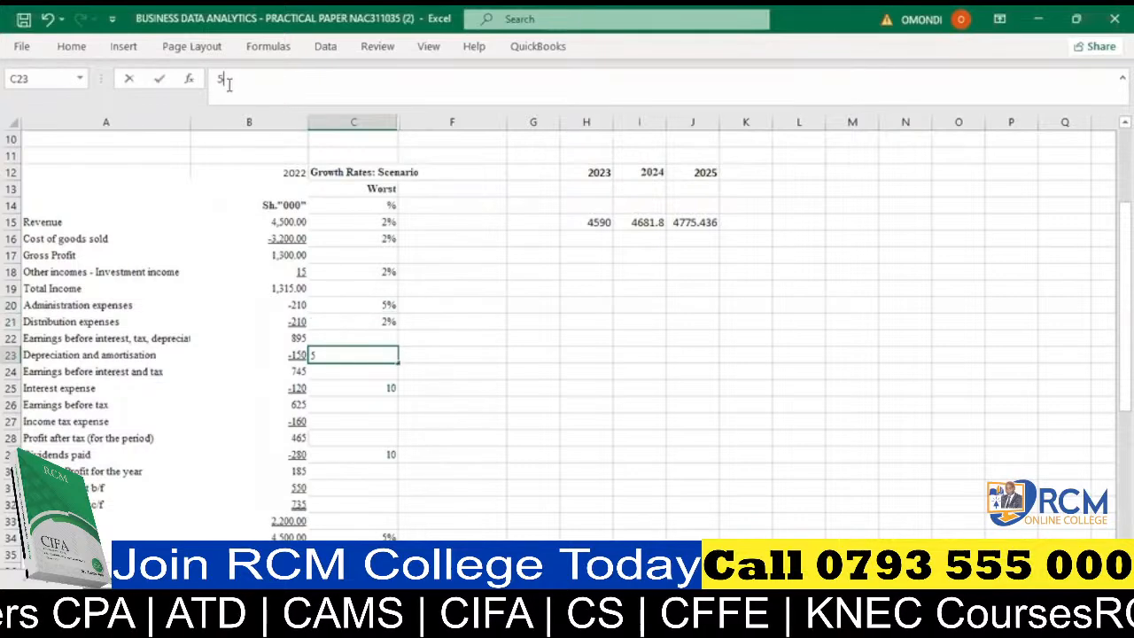
pyautogui.write('5%')
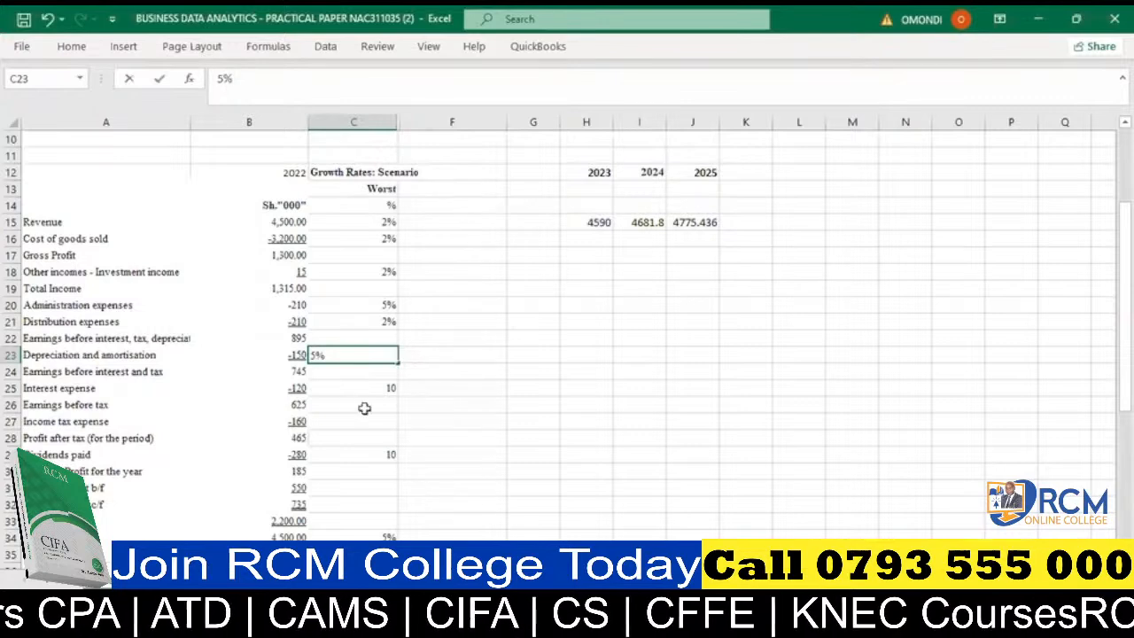
pyautogui.click(357, 388)
pyautogui.click(238, 79)
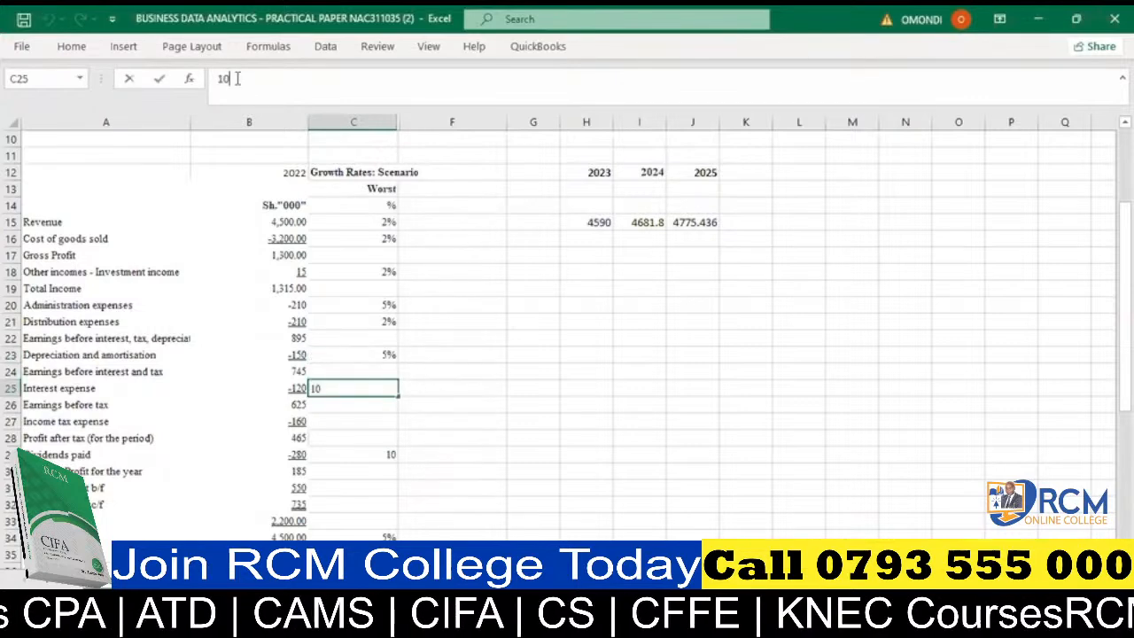
pyautogui.write('%')
pyautogui.press('Return')
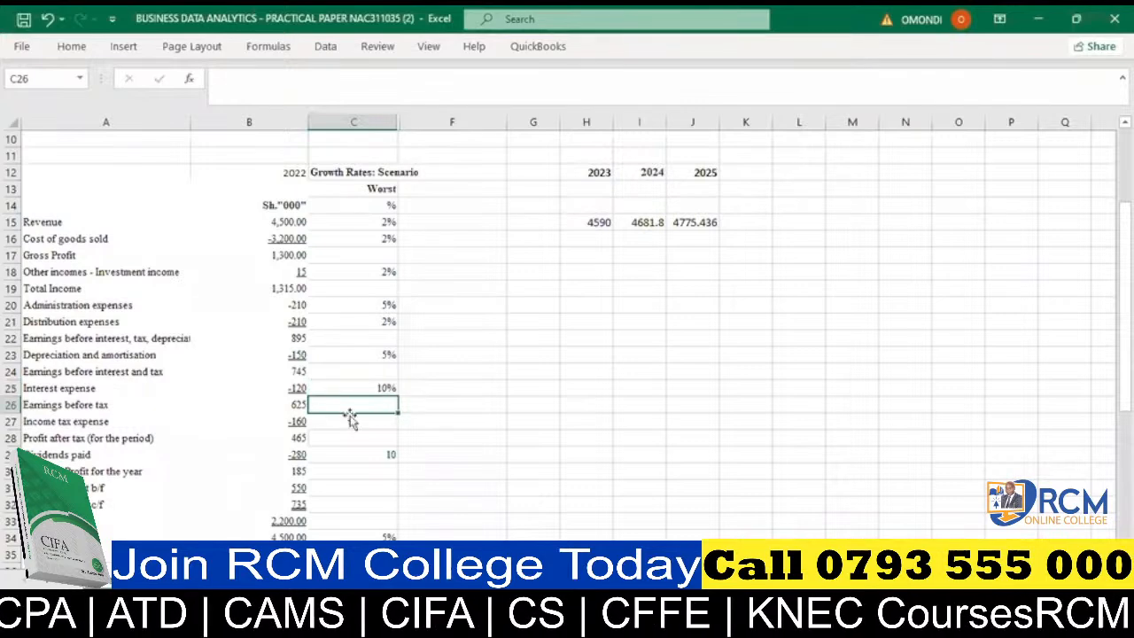
# - Set the worst-case growth rate for dividends paid in C29 to 10% and check the total assets rate in C34
pyautogui.click(379, 454)
pyautogui.click(277, 84)
pyautogui.write('%')
pyautogui.scroll(-1, 368, 452)
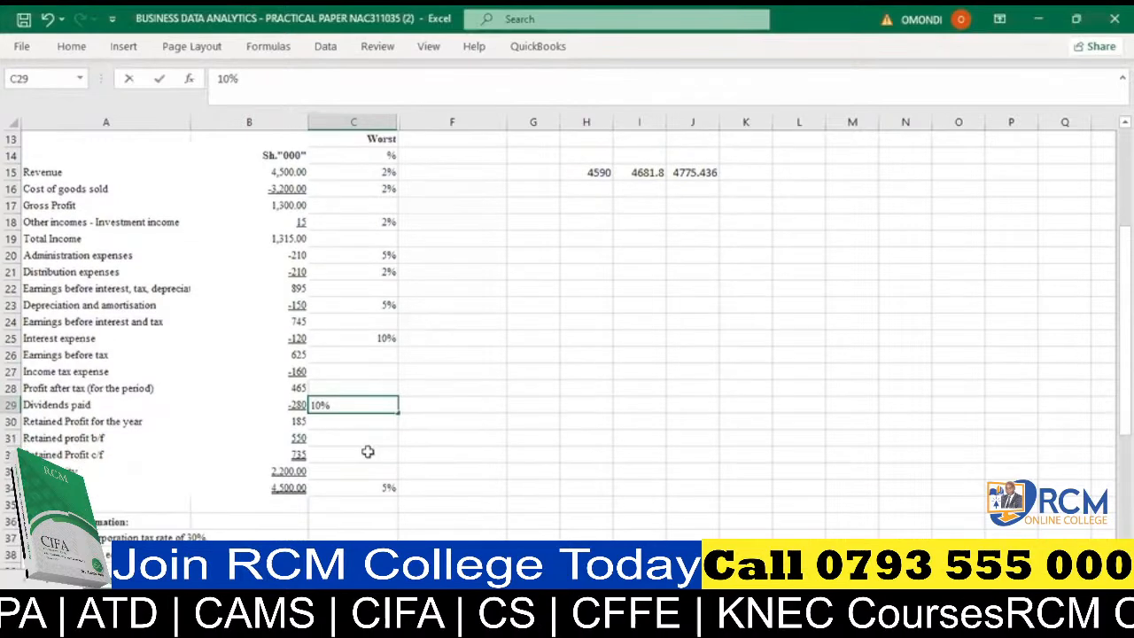
pyautogui.click(377, 473)
pyautogui.click(377, 487)
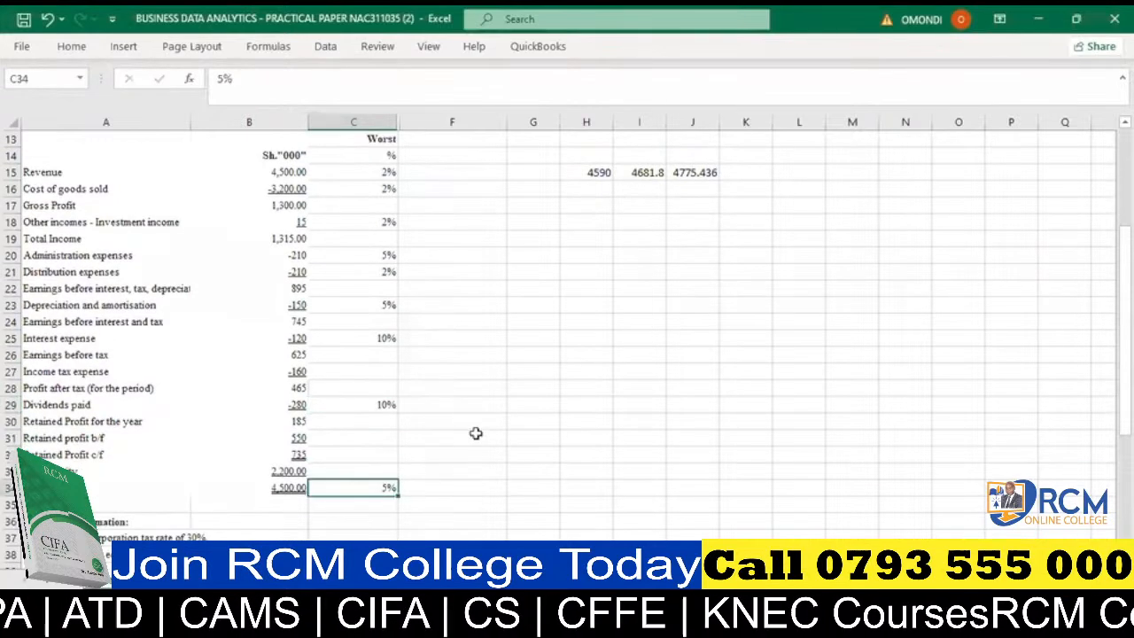
pyautogui.click(535, 407)
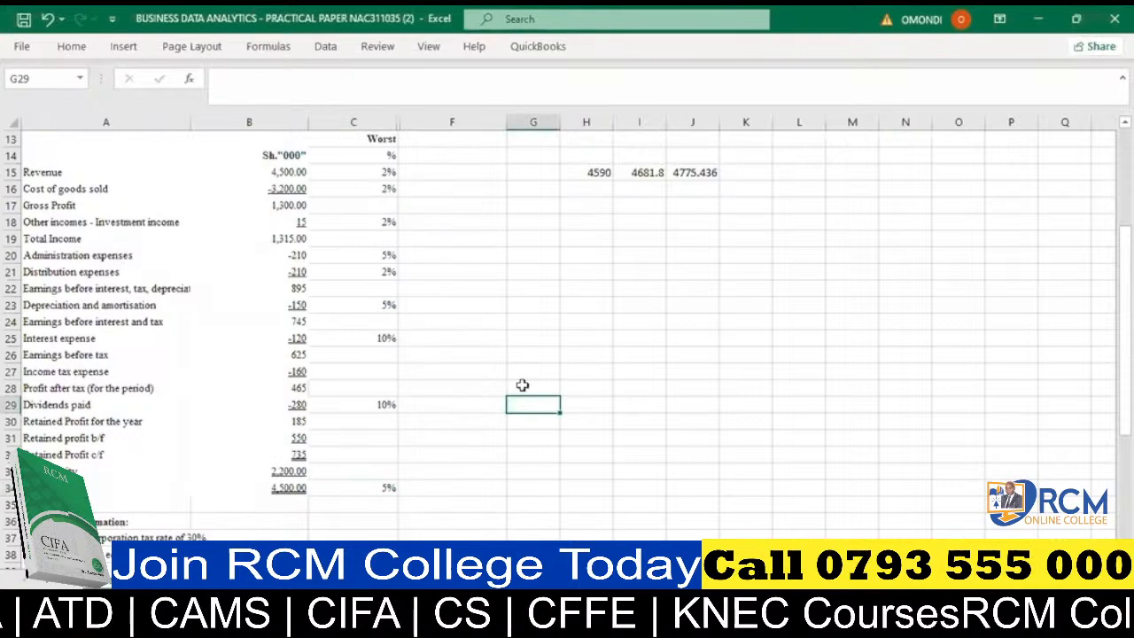
# - Clear the hard-coded revenue forecast formulas for 2023 to 2025 from H15:J15
pyautogui.scroll(3, 522, 385)
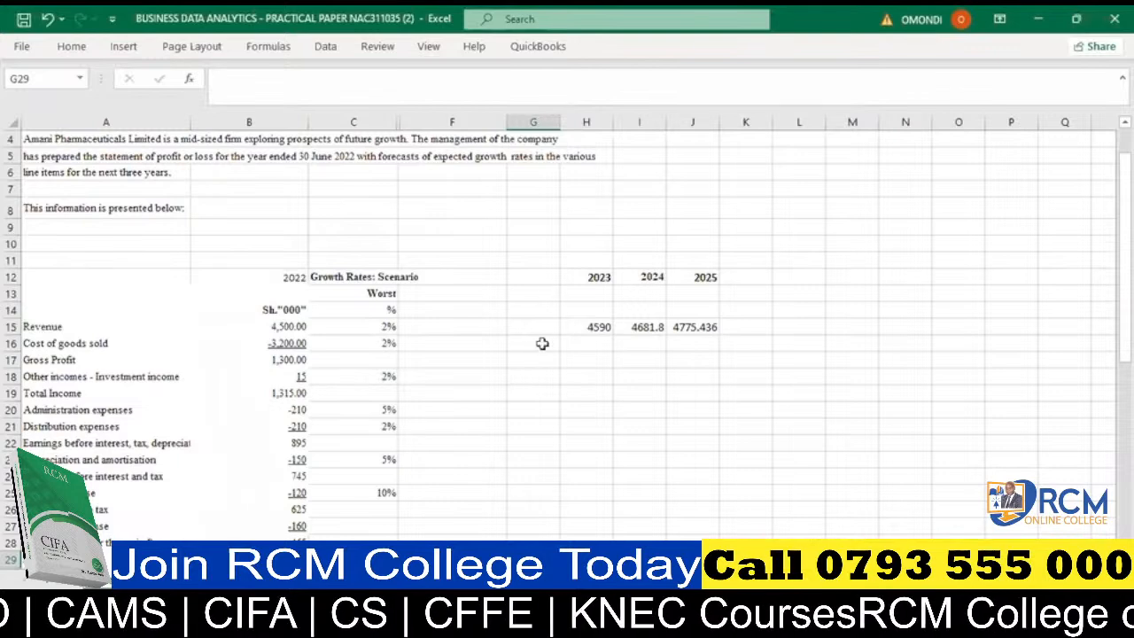
pyautogui.click(597, 327)
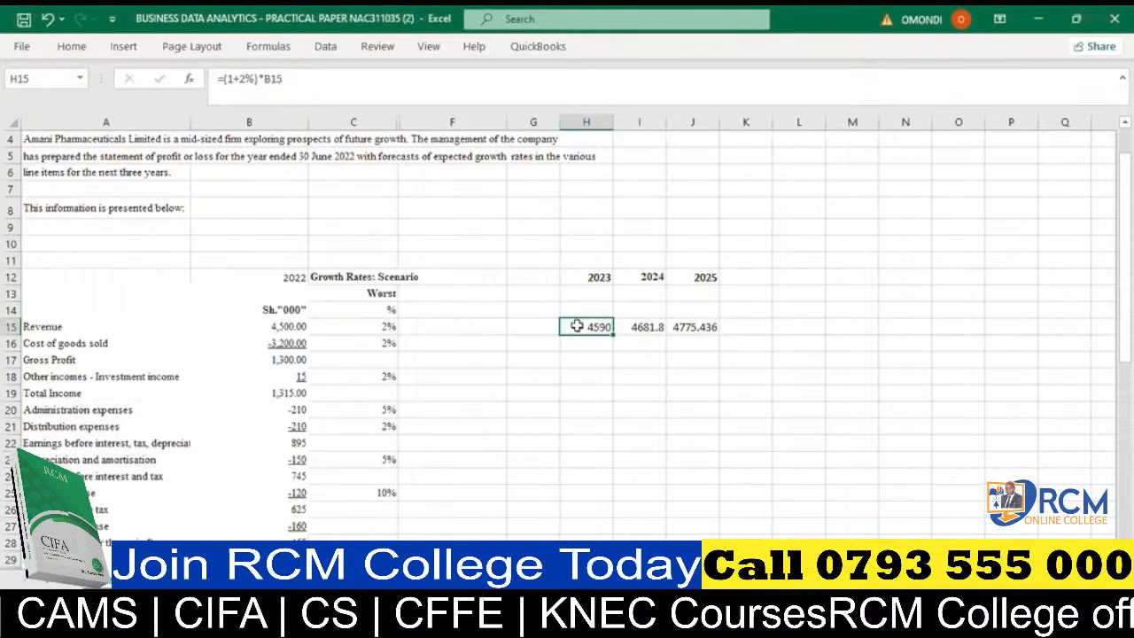
pyautogui.moveTo(577, 325); pyautogui.dragTo(702, 329)
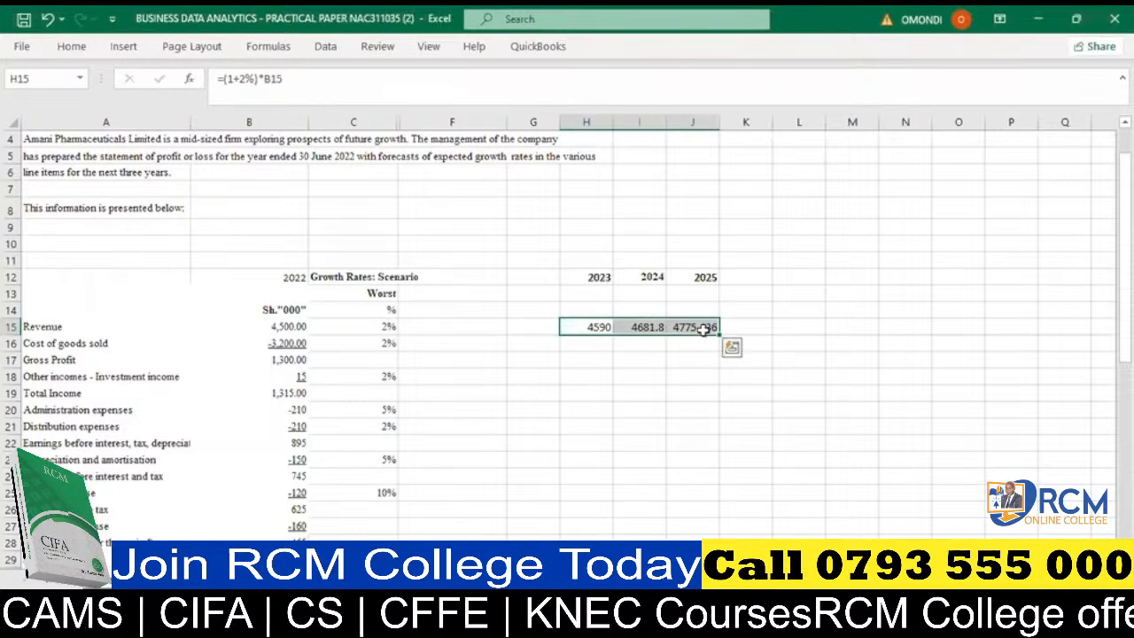
pyautogui.press('Delete')
pyautogui.click(605, 323)
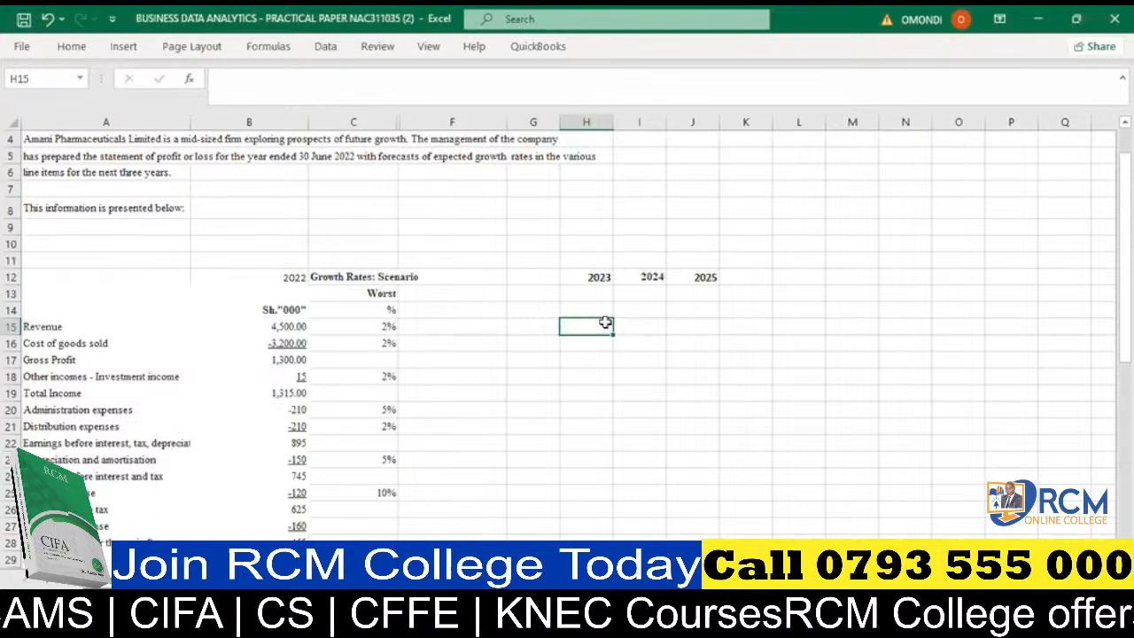
pyautogui.write('=')
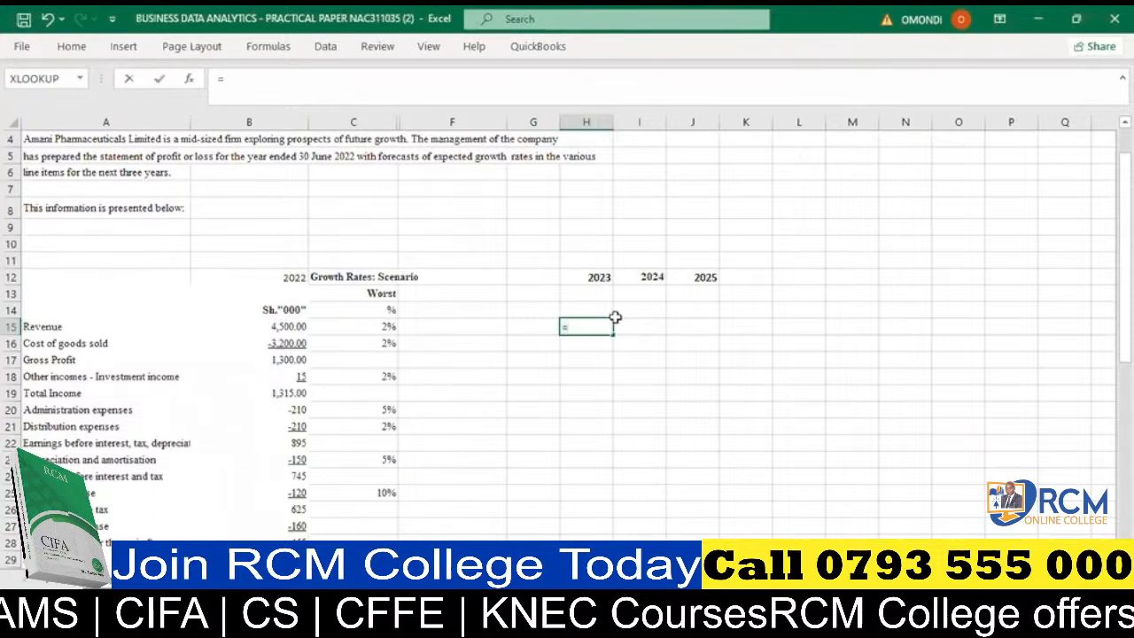
pyautogui.write('(1+')
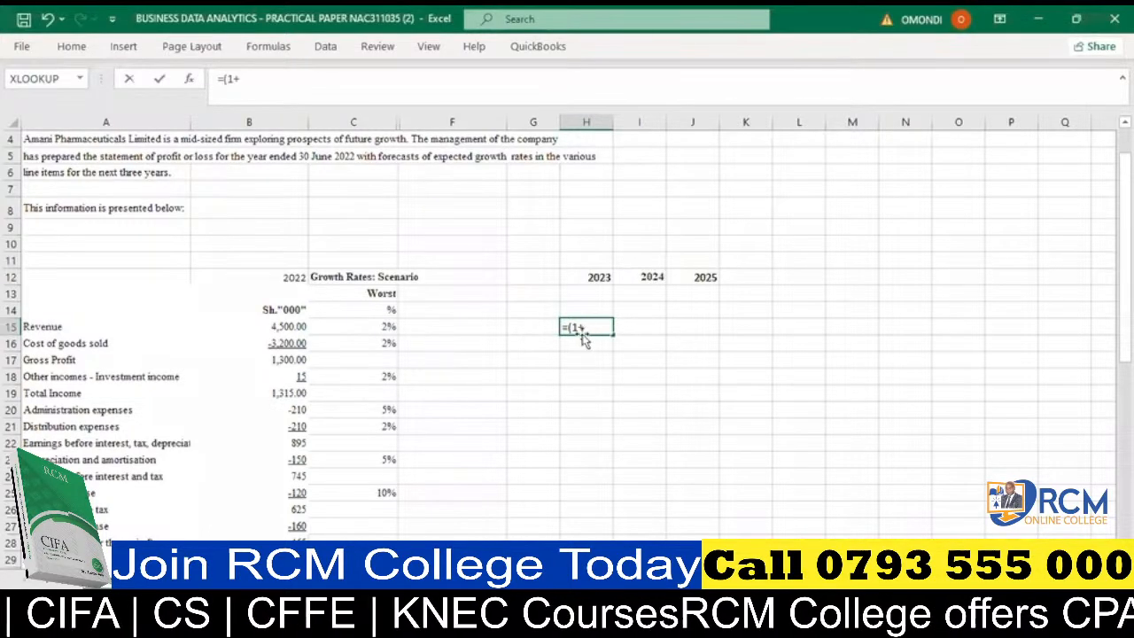
pyautogui.click(364, 327)
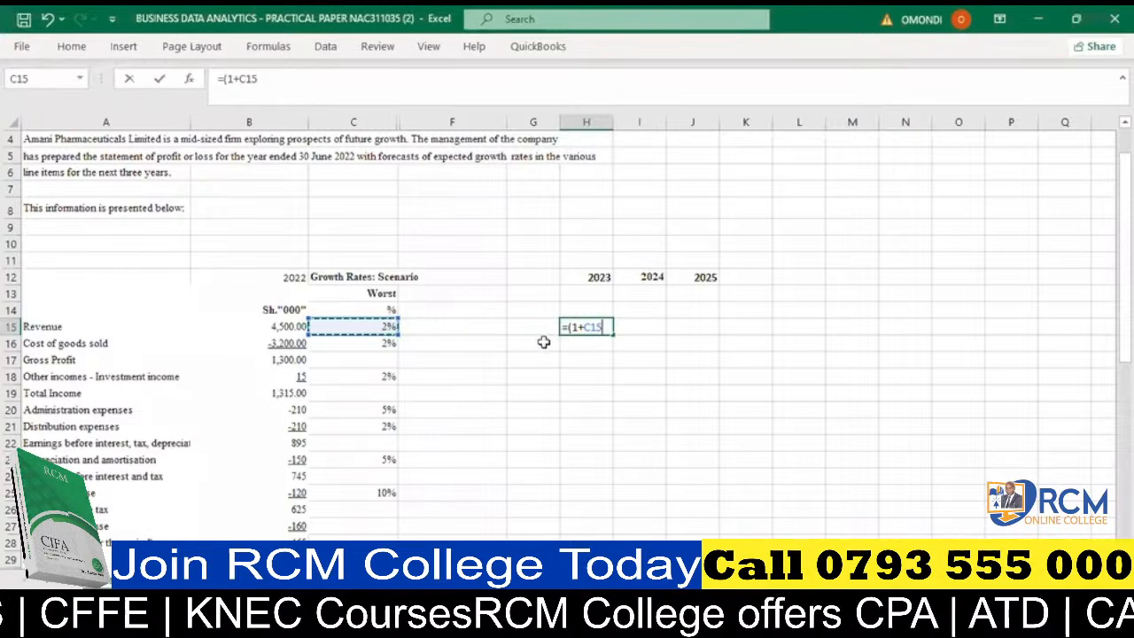
pyautogui.write(')')
pyautogui.press('BackSpace')
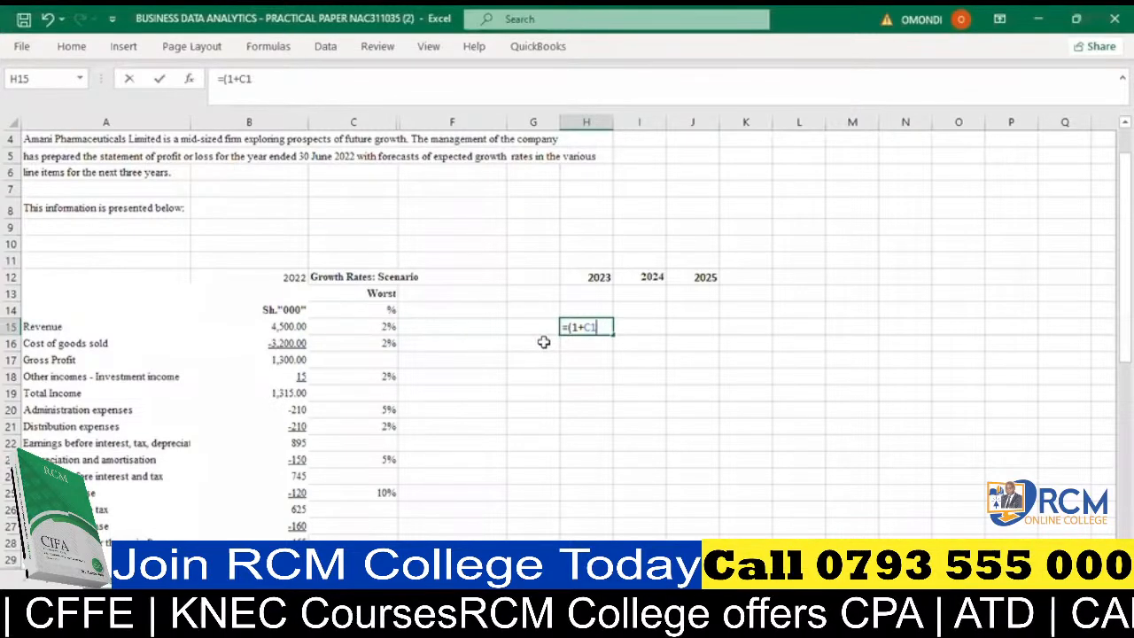
pyautogui.press('BackSpace')
pyautogui.press('BackSpace')
pyautogui.press('BackSpace')
pyautogui.press('BackSpace')
pyautogui.press('BackSpace')
pyautogui.press('BackSpace')
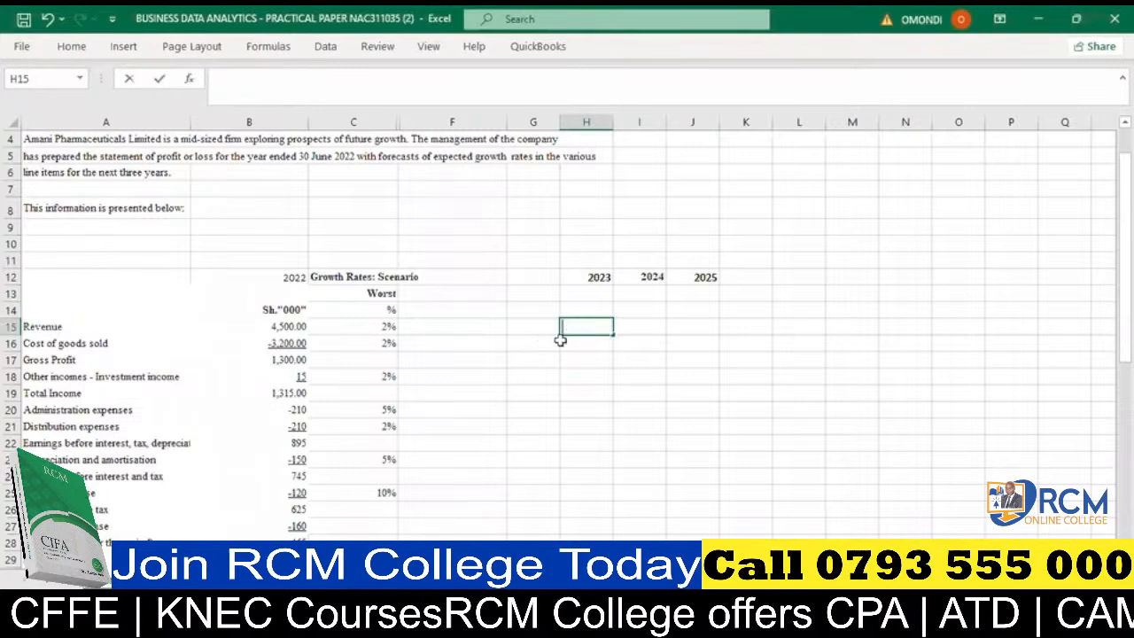
pyautogui.click(561, 363)
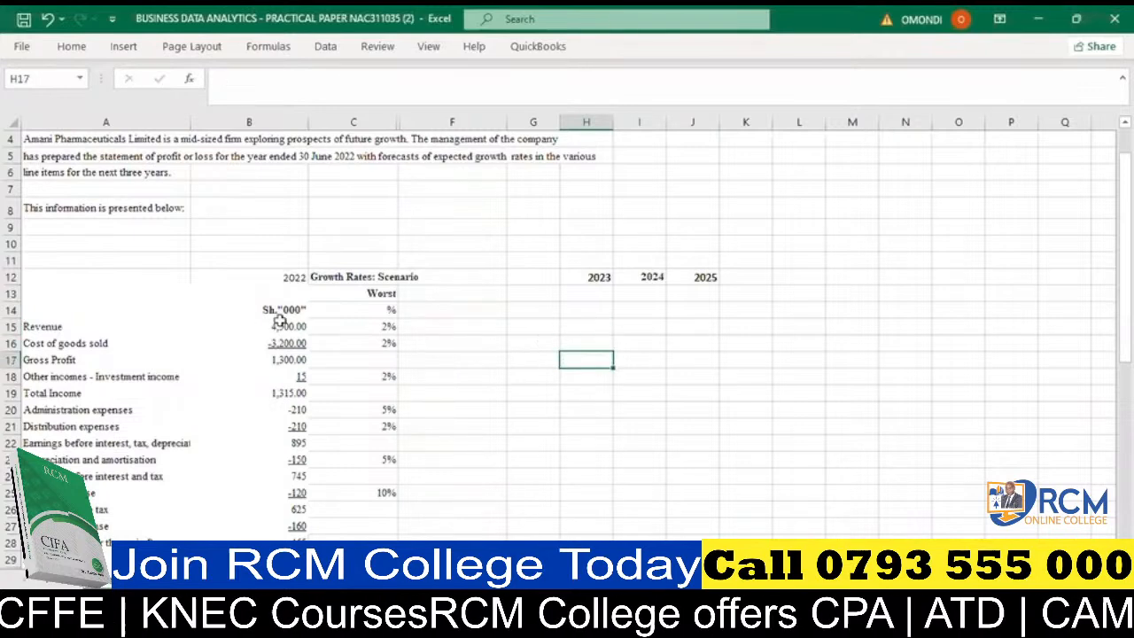
# - Copy the statement's line items and 2022 amounts from columns A and B, starting at Revenue, and paste them at F15
pyautogui.moveTo(279, 332); pyautogui.dragTo(292, 495)
pyautogui.moveTo(47, 257); pyautogui.dragTo(249, 532)
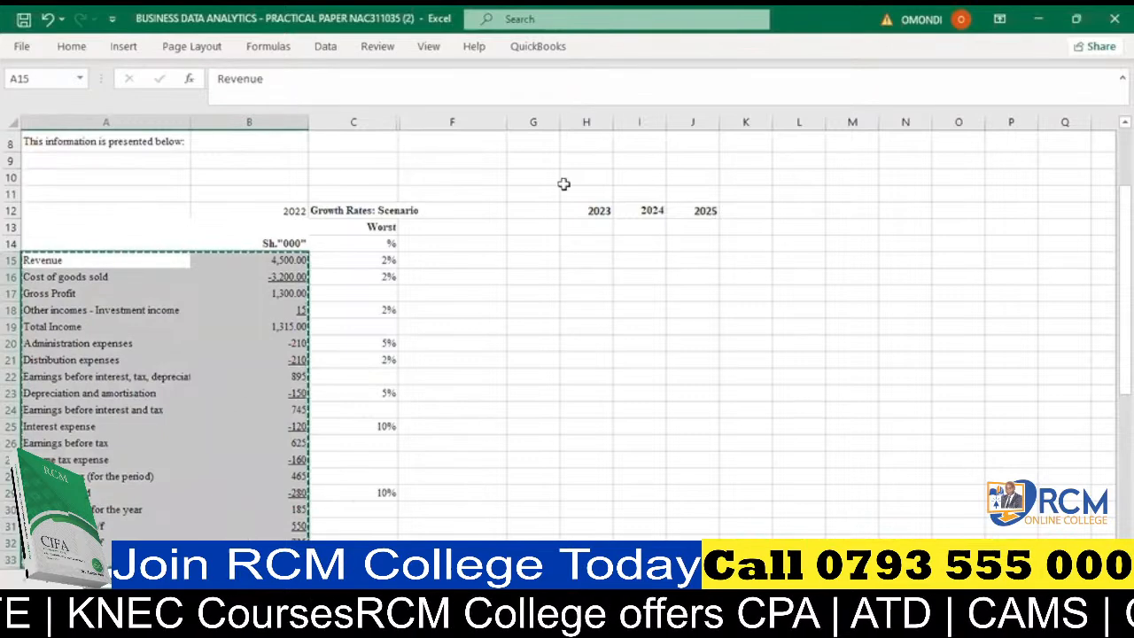
pyautogui.click(489, 245)
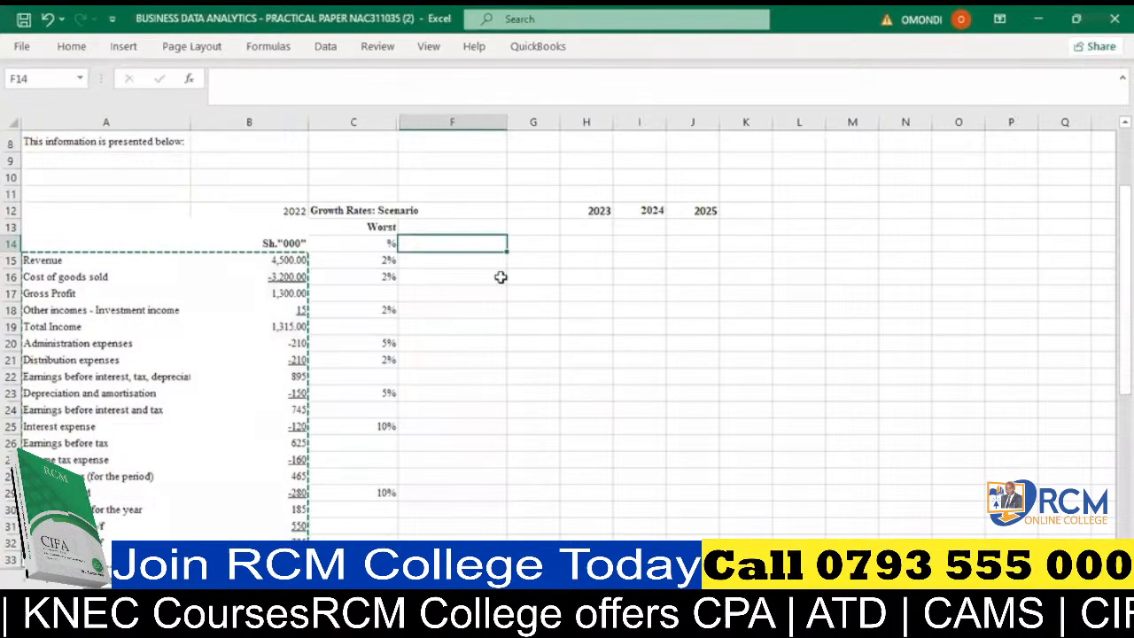
pyautogui.click(489, 262)
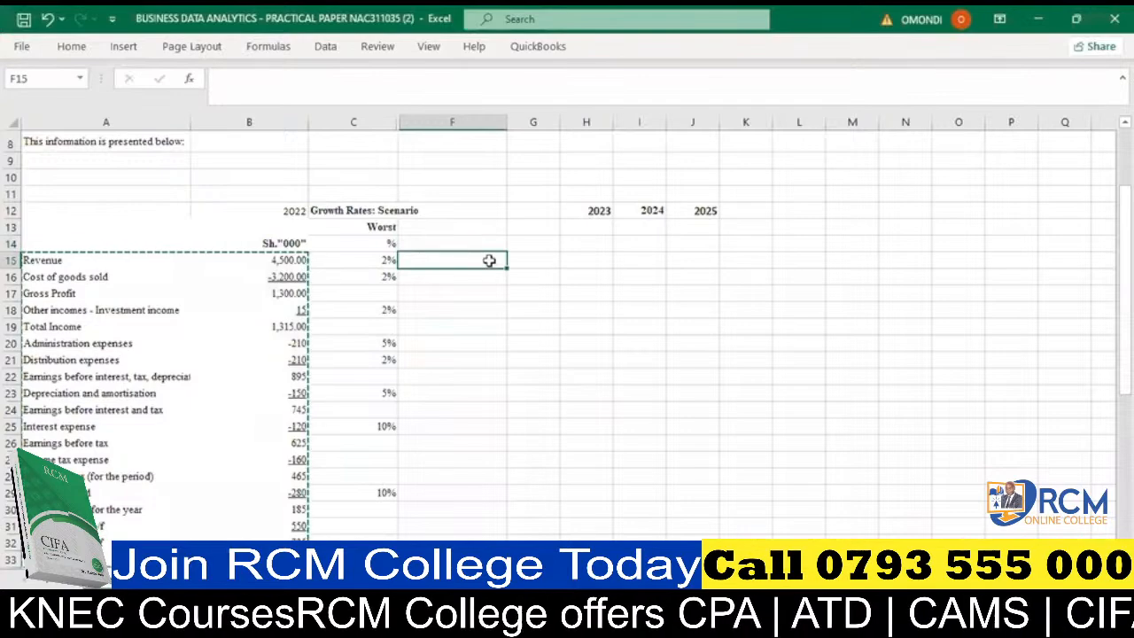
pyautogui.hotkey('ctrl', 'v')
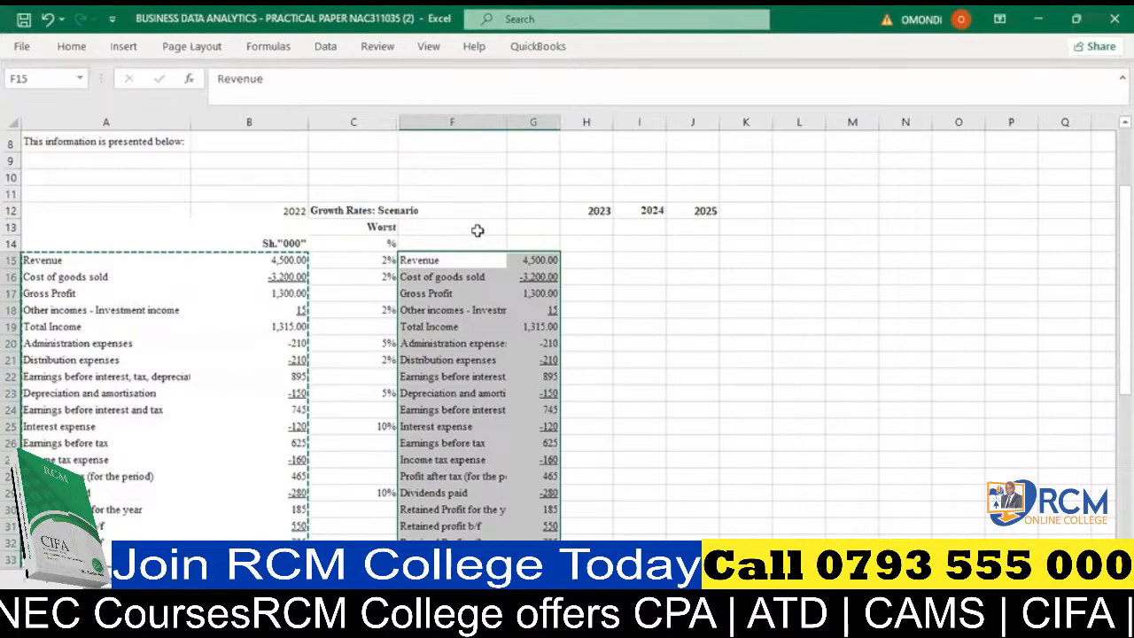
# - Insert a blank column before column F to separate the growth rates from the copied statement
pyautogui.click(418, 123)
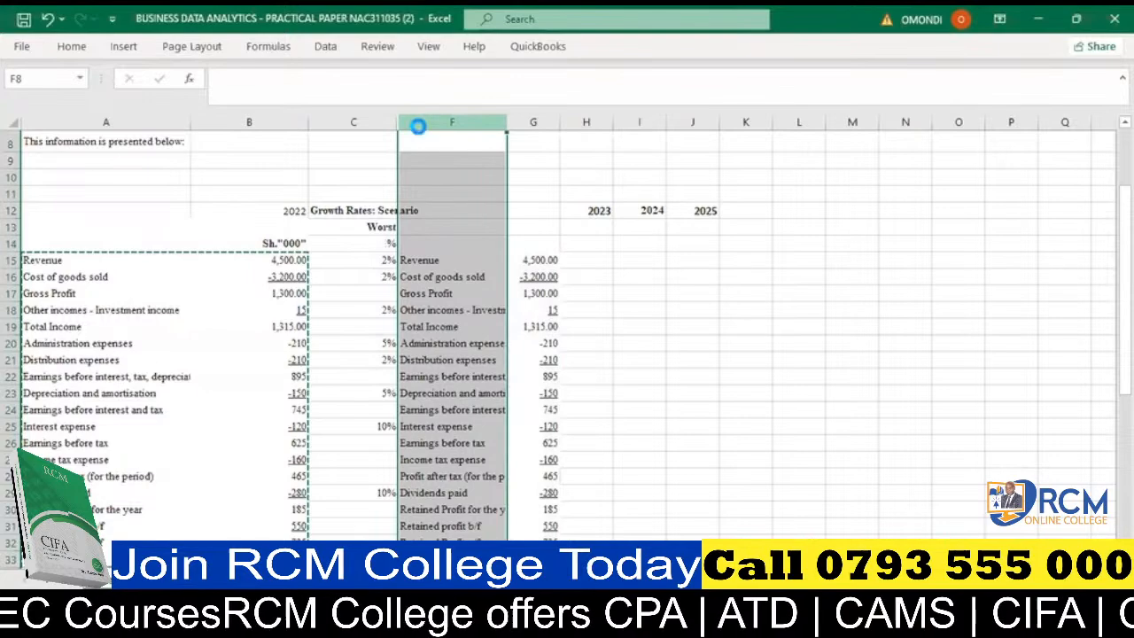
pyautogui.hotkey('ctrl', 'shift', '+')
pyautogui.click(726, 329)
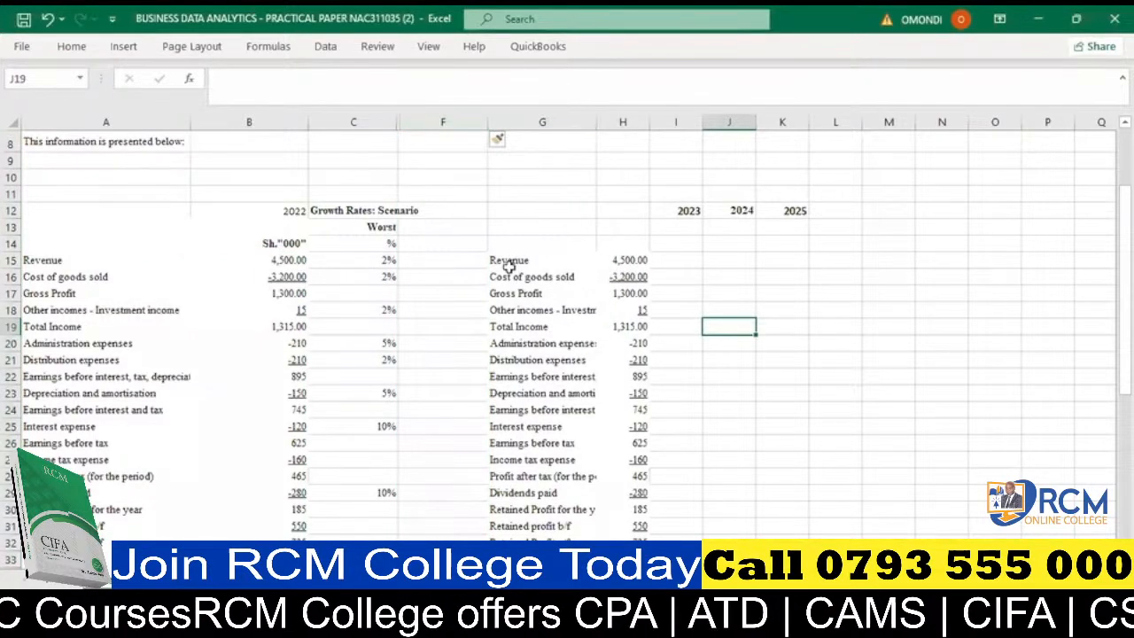
# - Clear the pasted formatting of the copied statement by painting blank cell G12's format over columns F to I from row 13 down
pyautogui.click(522, 207)
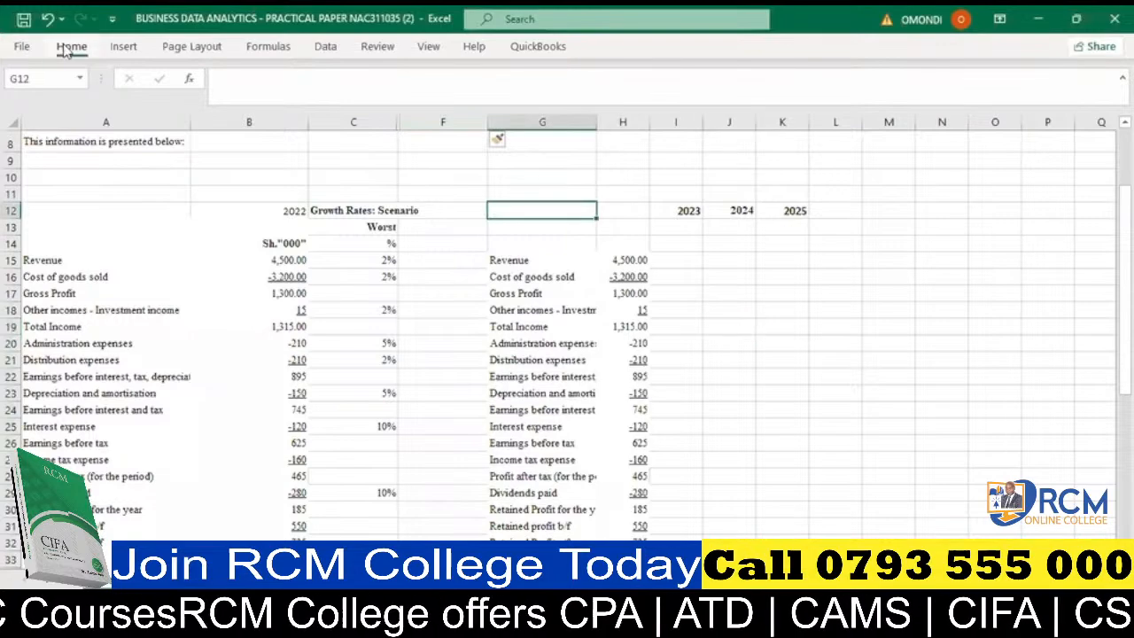
pyautogui.click(64, 50)
pyautogui.click(50, 110)
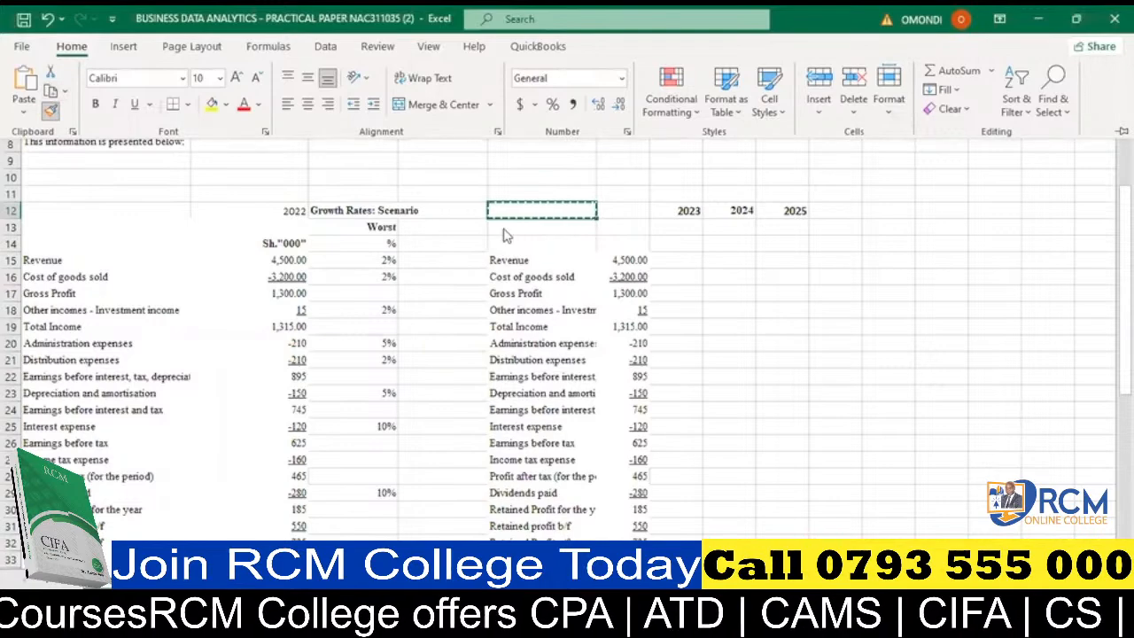
pyautogui.moveTo(468, 222)
pyautogui.mouseDown()
pyautogui.moveTo(550, 292)
pyautogui.moveTo(682, 544)
pyautogui.moveTo(711, 553)
pyautogui.moveTo(686, 551)
pyautogui.mouseUp()
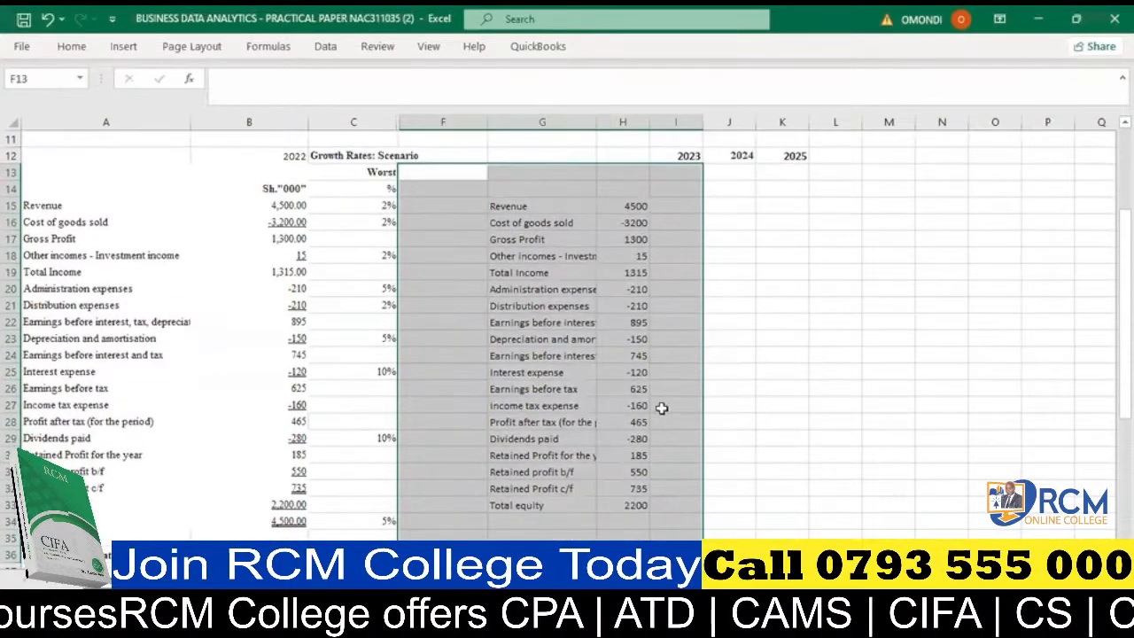
pyautogui.click(661, 406)
pyautogui.scroll(1, 657, 381)
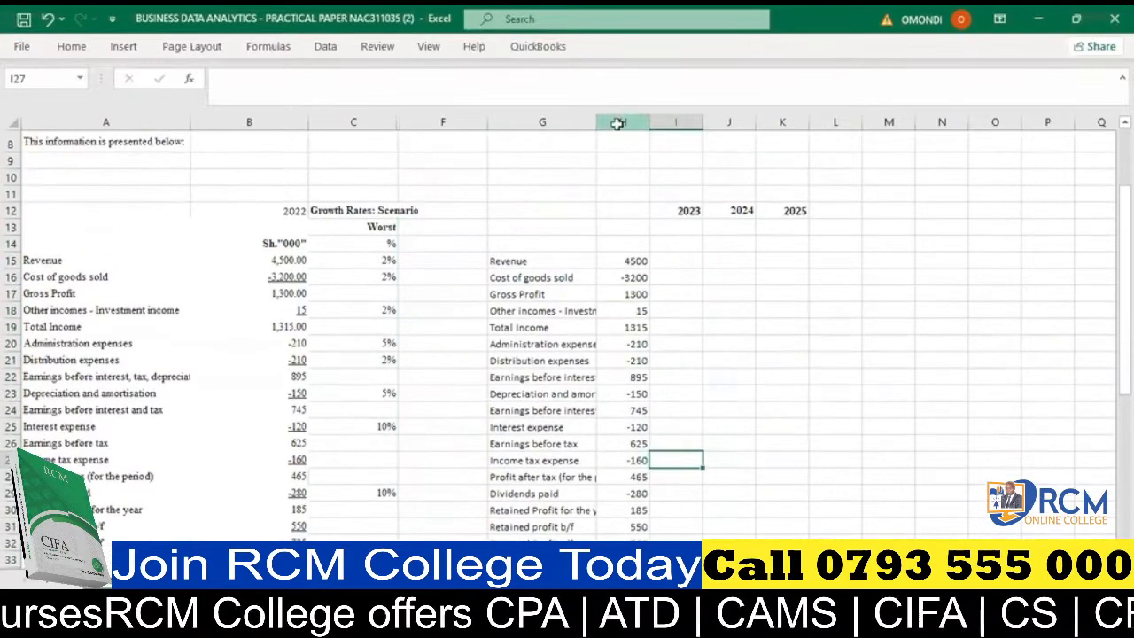
# - Format the 2022 amounts in column H with the comma style and no decimal places
pyautogui.click(617, 121)
pyautogui.click(68, 44)
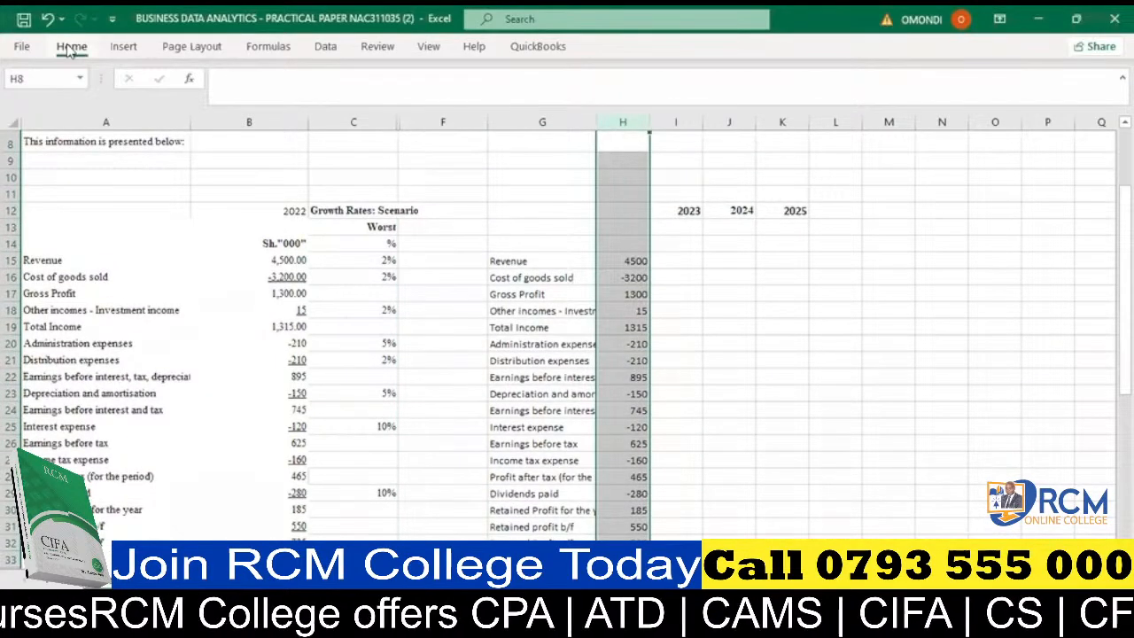
pyautogui.click(572, 104)
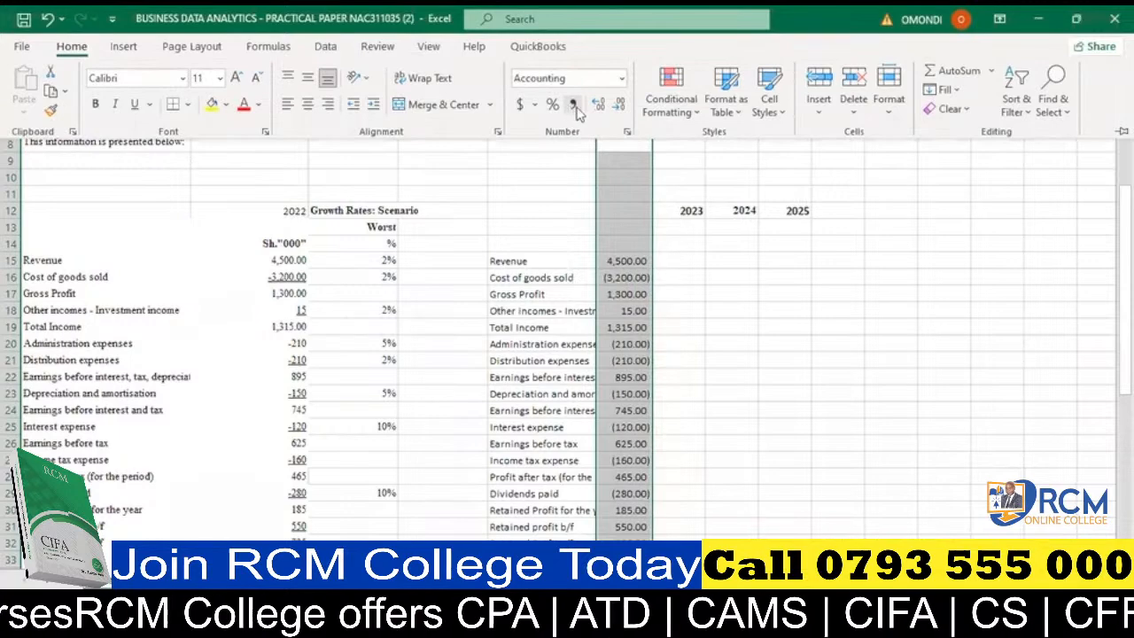
pyautogui.click(618, 105)
pyautogui.click(619, 104)
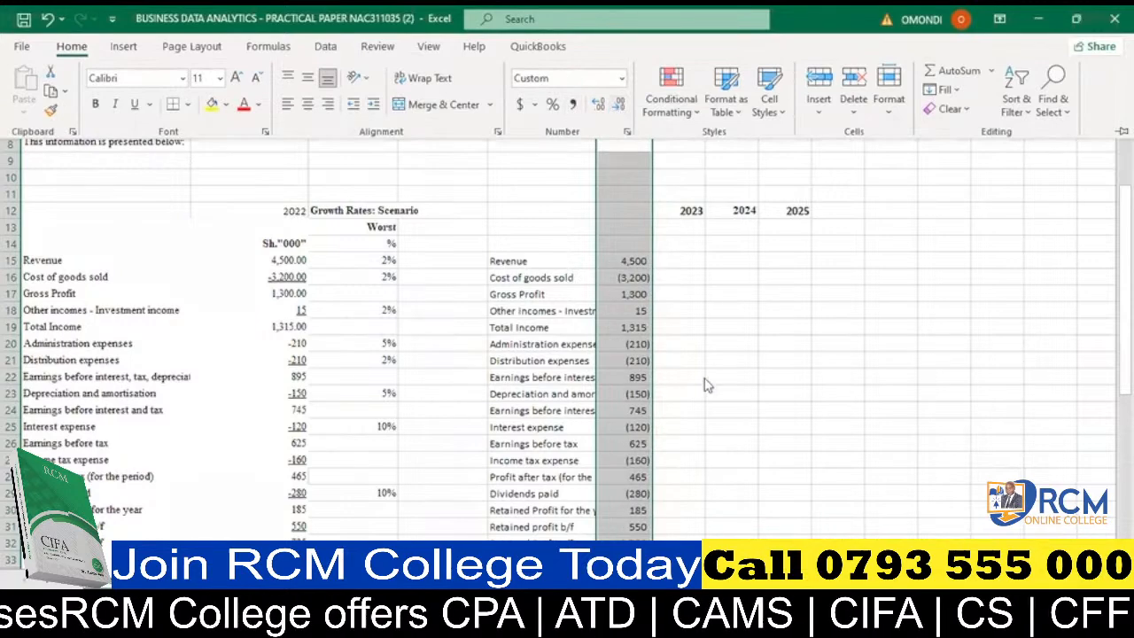
pyautogui.click(694, 357)
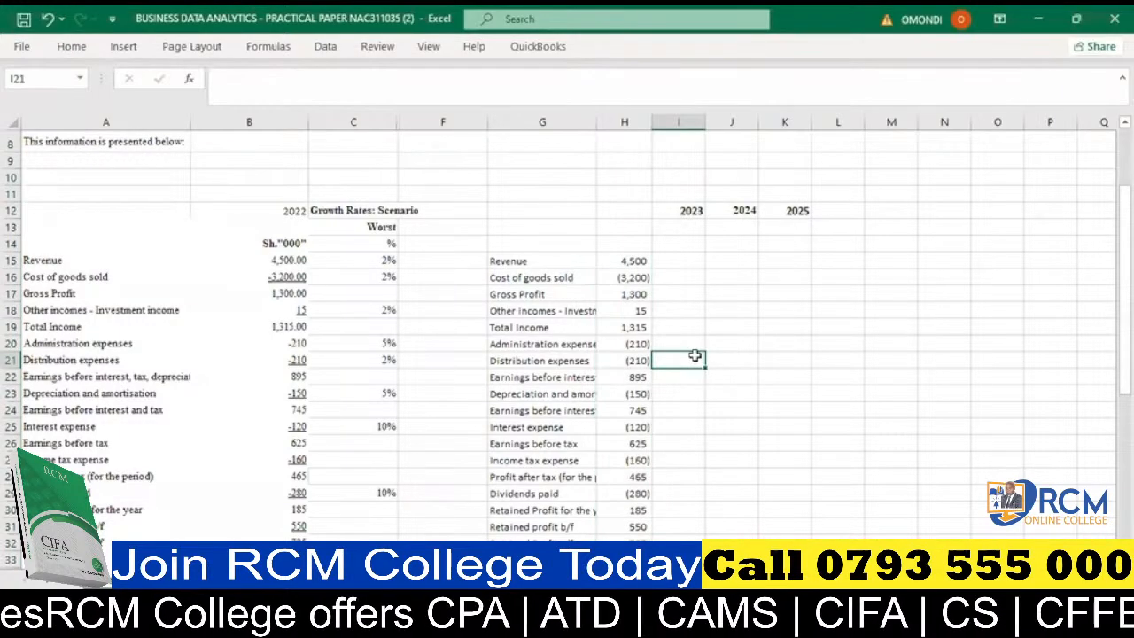
# - Enter the 2023 revenue forecast formula =(1+$C15)*H15 in I15, keeping the growth-rate column fixed
pyautogui.click(683, 263)
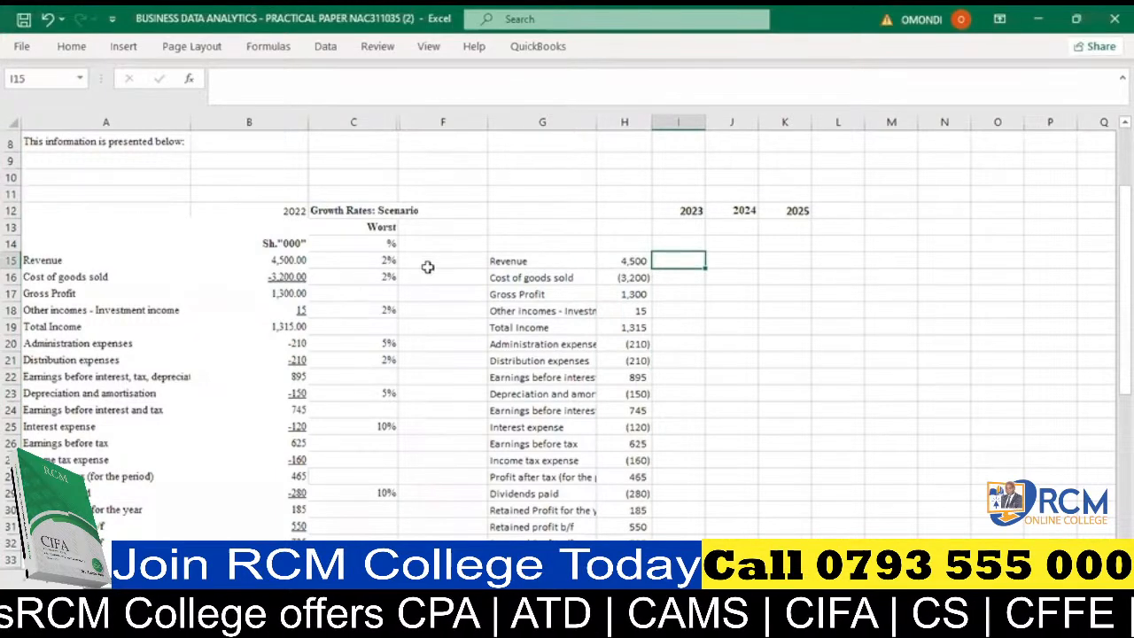
pyautogui.write('=')
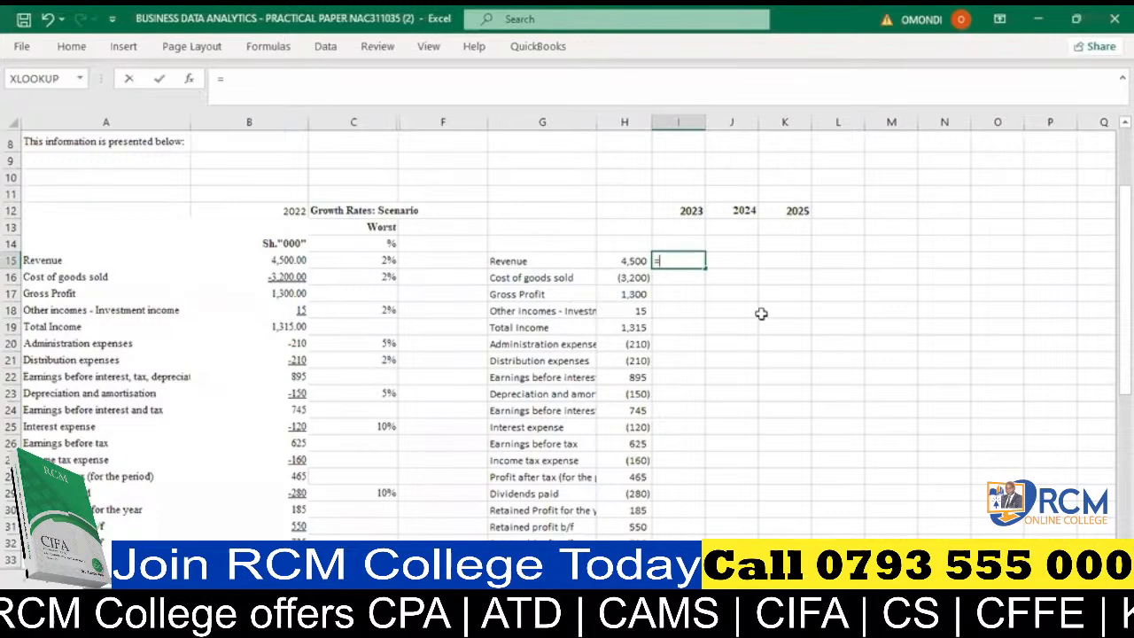
pyautogui.write('(1+')
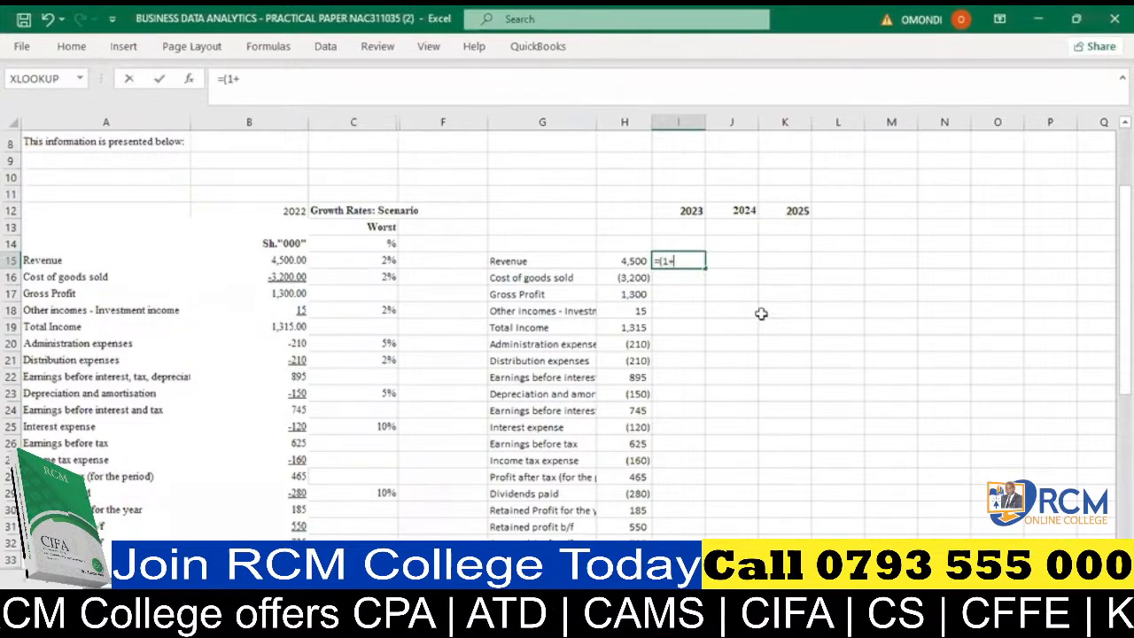
pyautogui.click(377, 261)
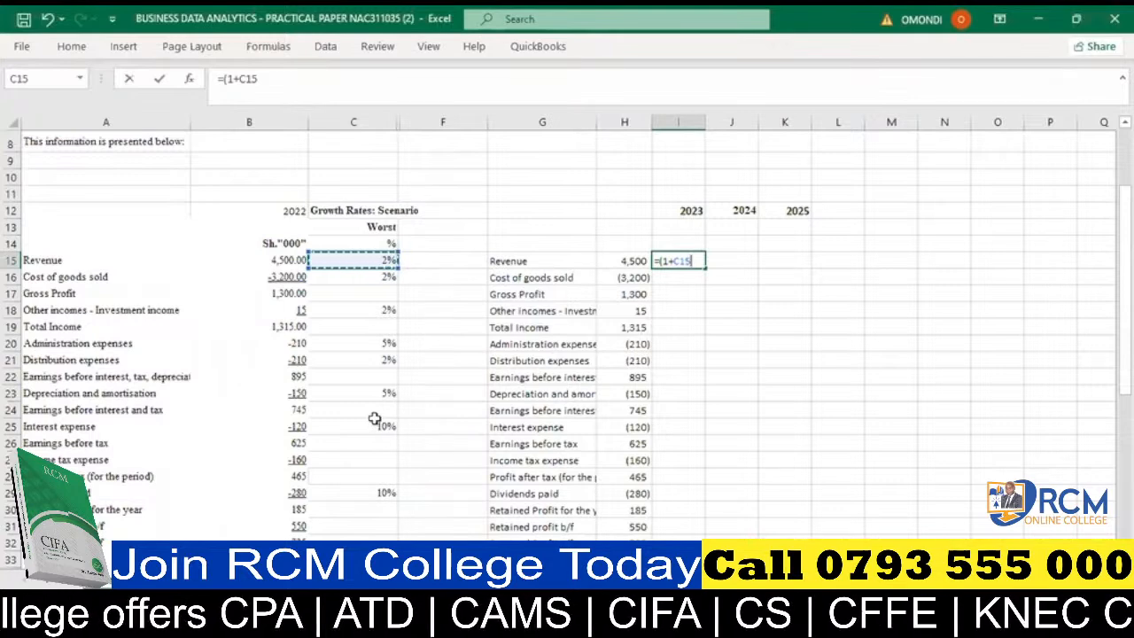
pyautogui.click(673, 259)
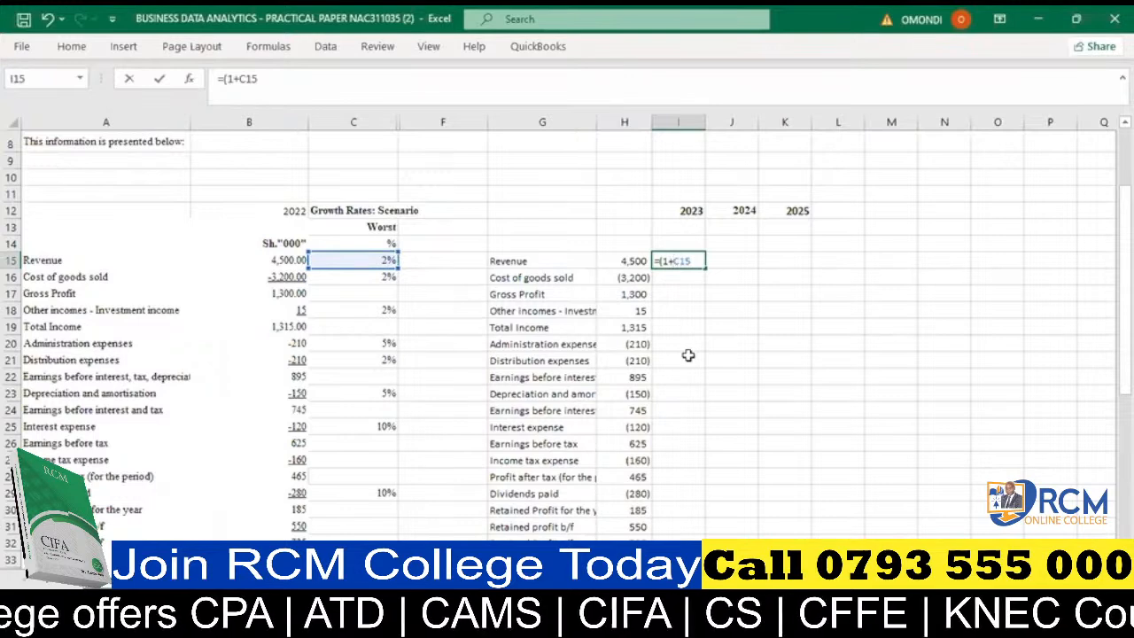
pyautogui.write('$C15')
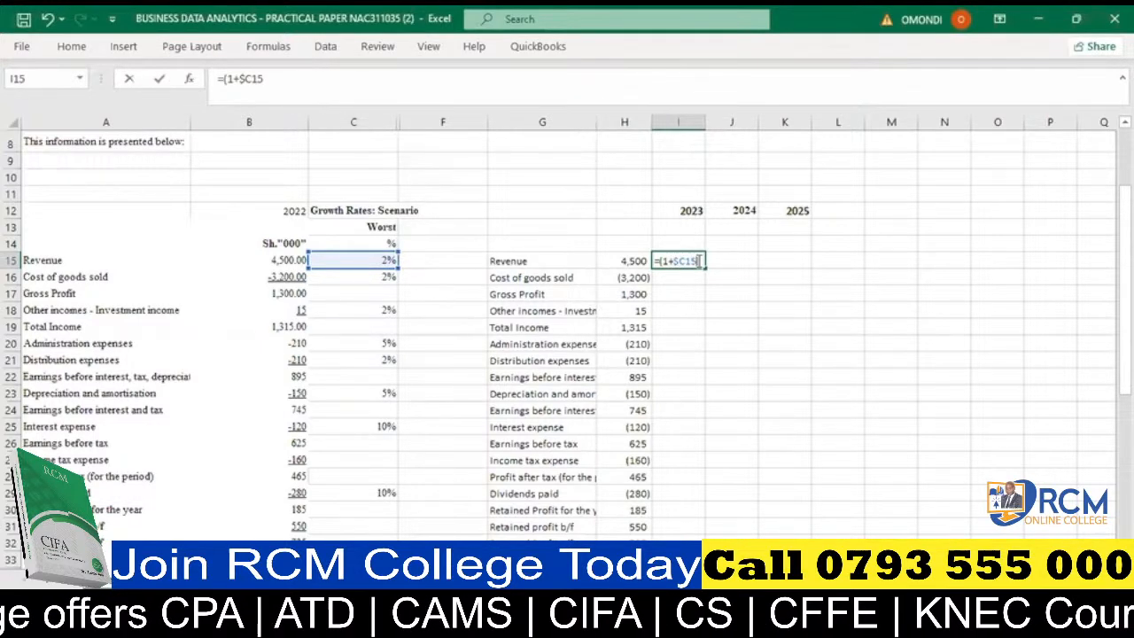
pyautogui.write(')')
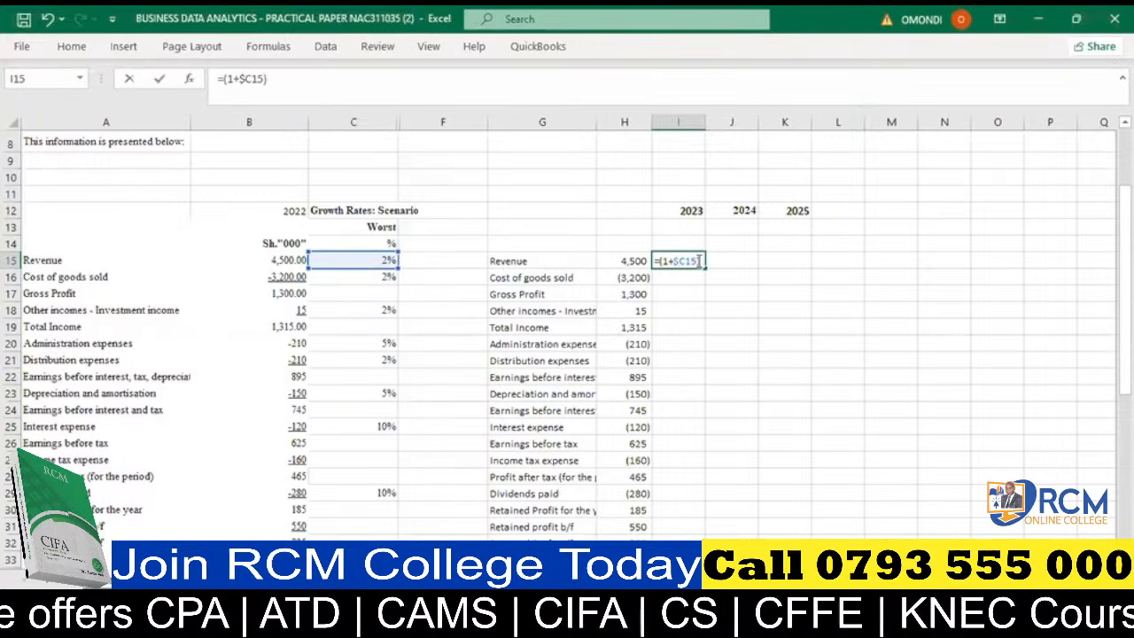
pyautogui.write('*')
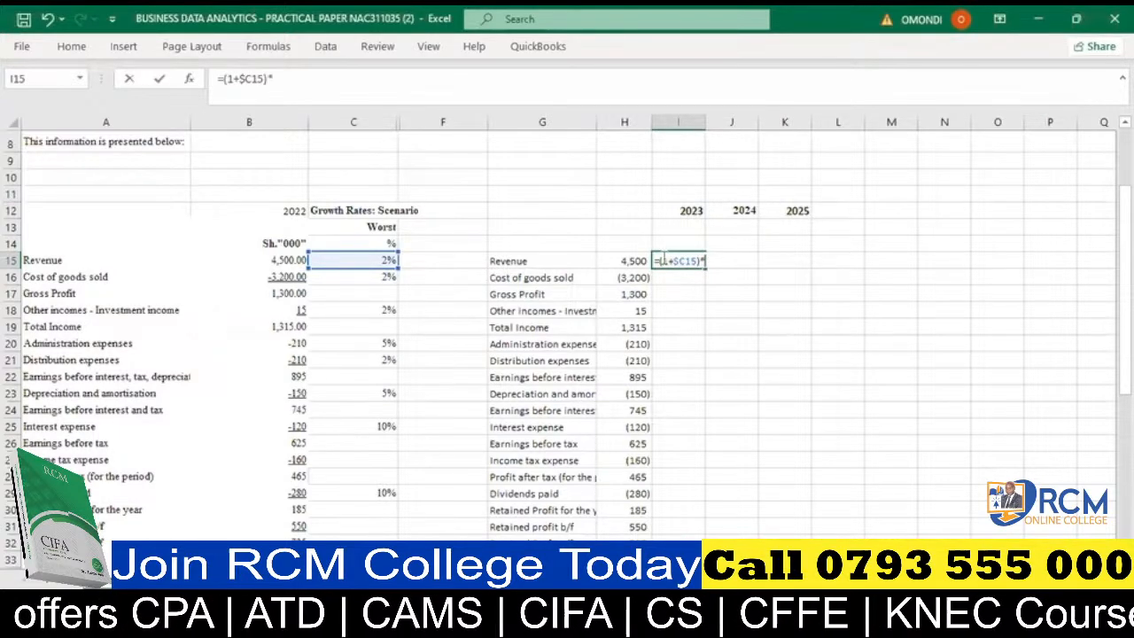
pyautogui.click(632, 261)
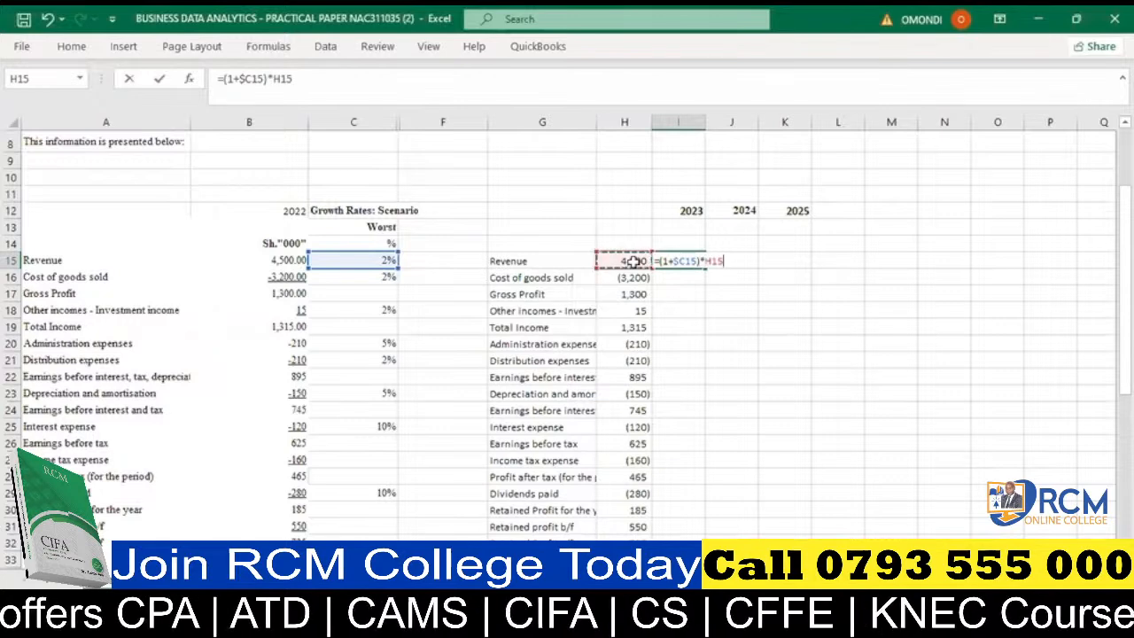
pyautogui.press('Return')
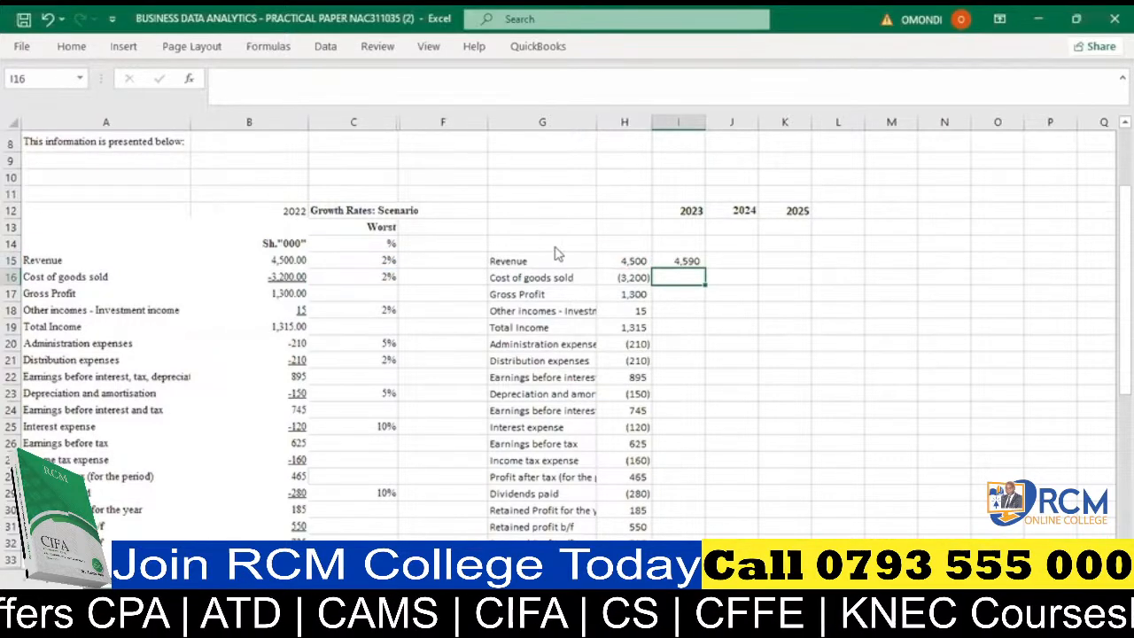
# - Fill the revenue growth formula from I15 across to K15 and down all line items to Total equity in row 33
pyautogui.click(683, 260)
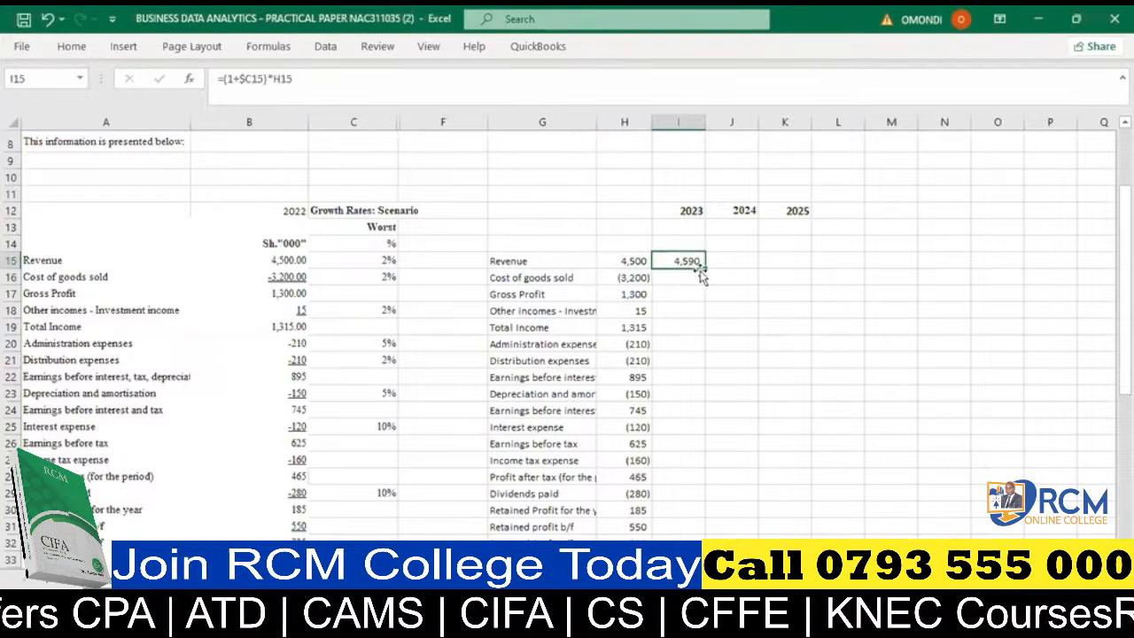
pyautogui.moveTo(705, 266); pyautogui.dragTo(816, 264)
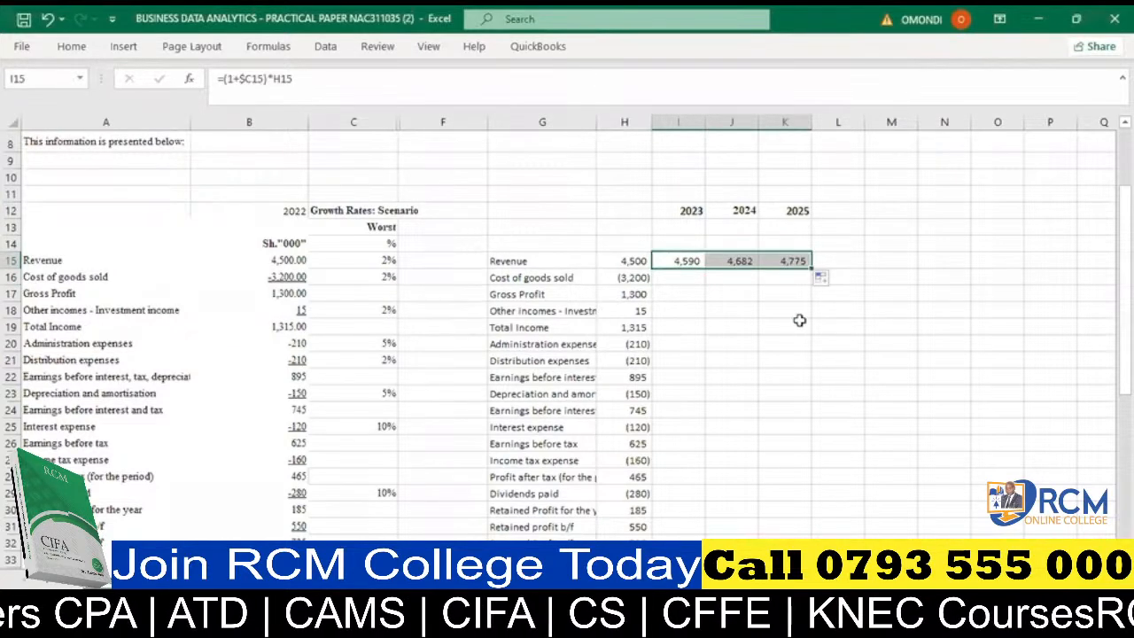
pyautogui.doubleClick(811, 268)
pyautogui.scroll(1, 1000, 319)
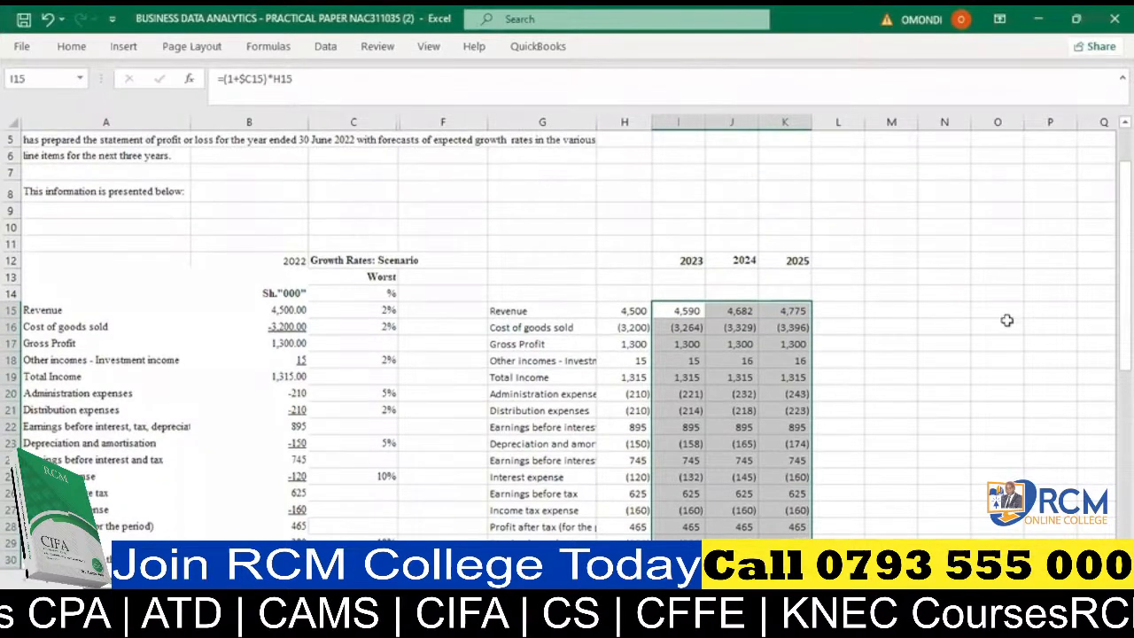
pyautogui.scroll(-1, 954, 340)
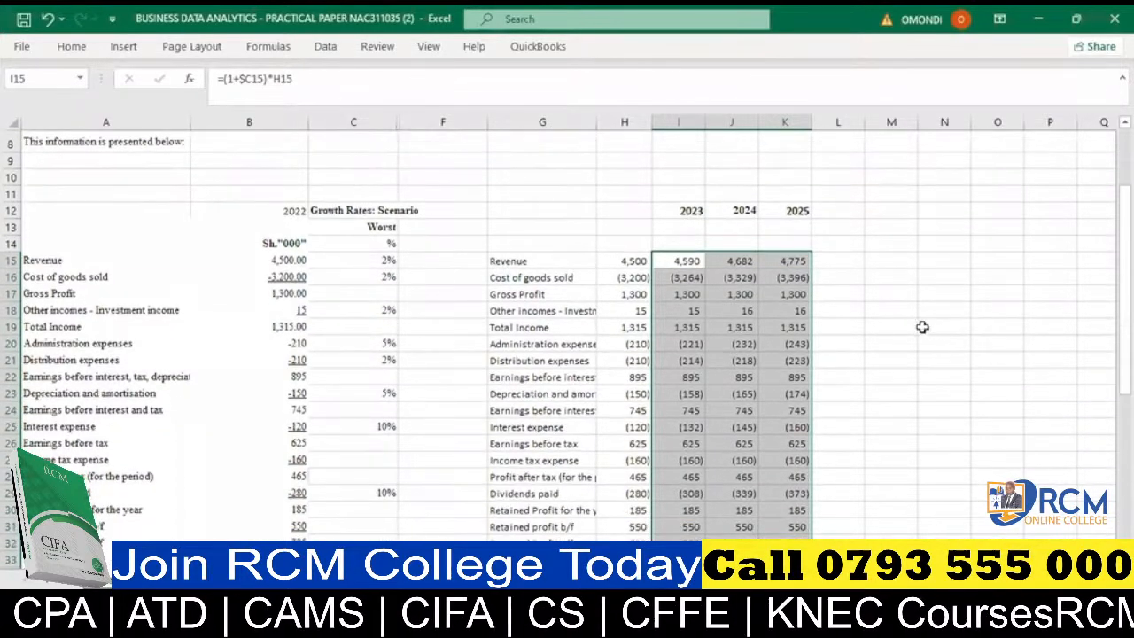
pyautogui.scroll(-1, 918, 324)
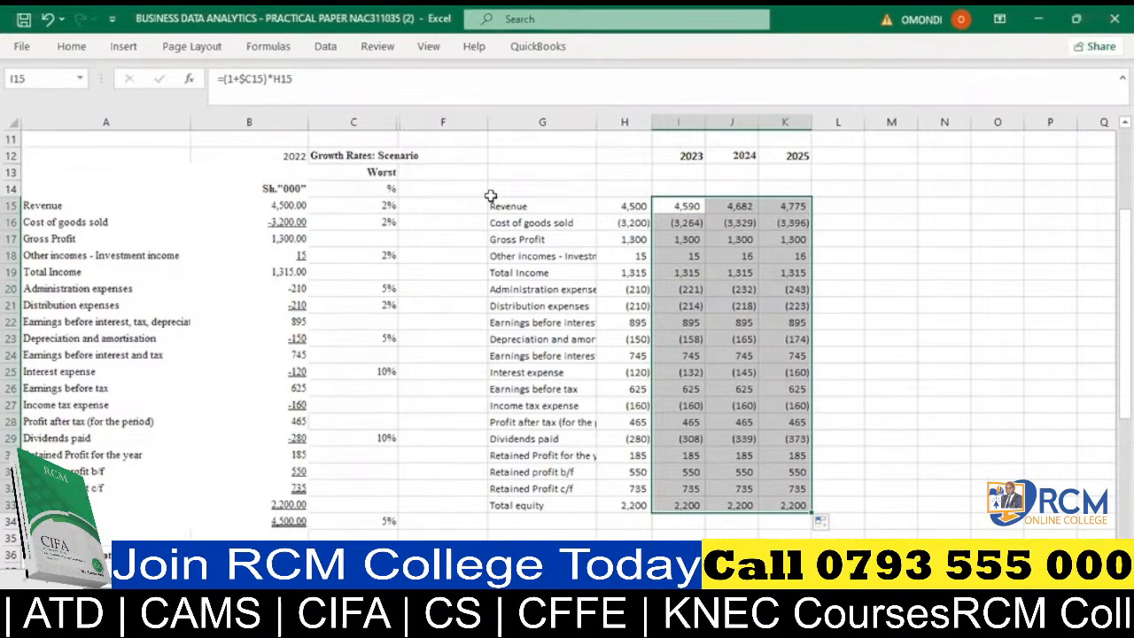
# - Enter 2022 as the year heading in H12 above the copied amounts
pyautogui.hotkey('alt', 'Tab')
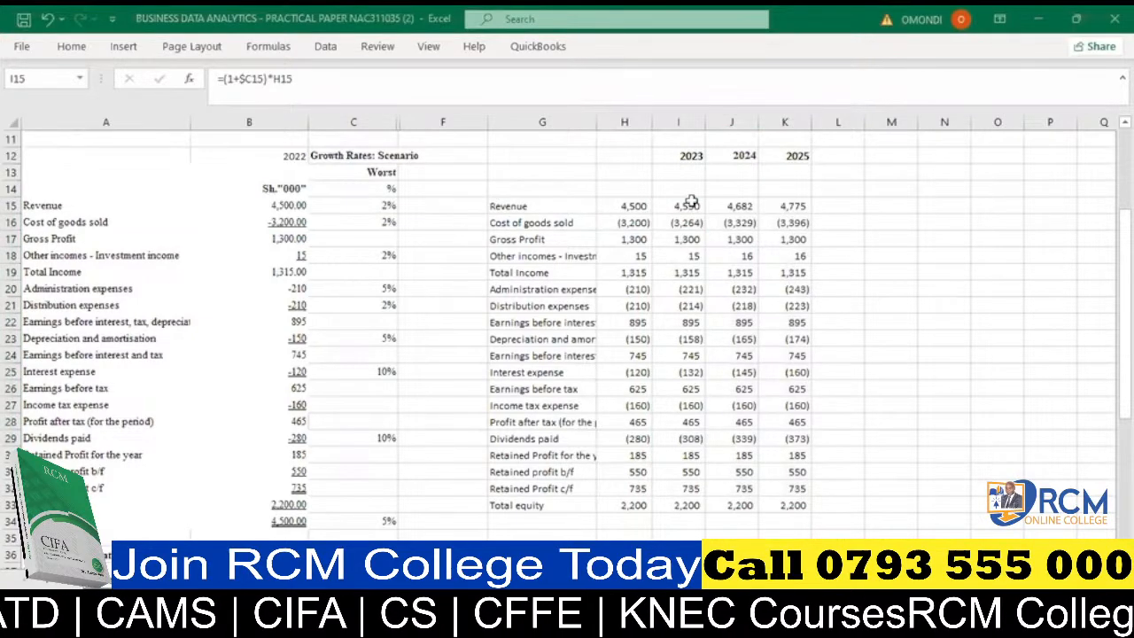
pyautogui.click(625, 152)
pyautogui.write('2,02')
pyautogui.write('2022')
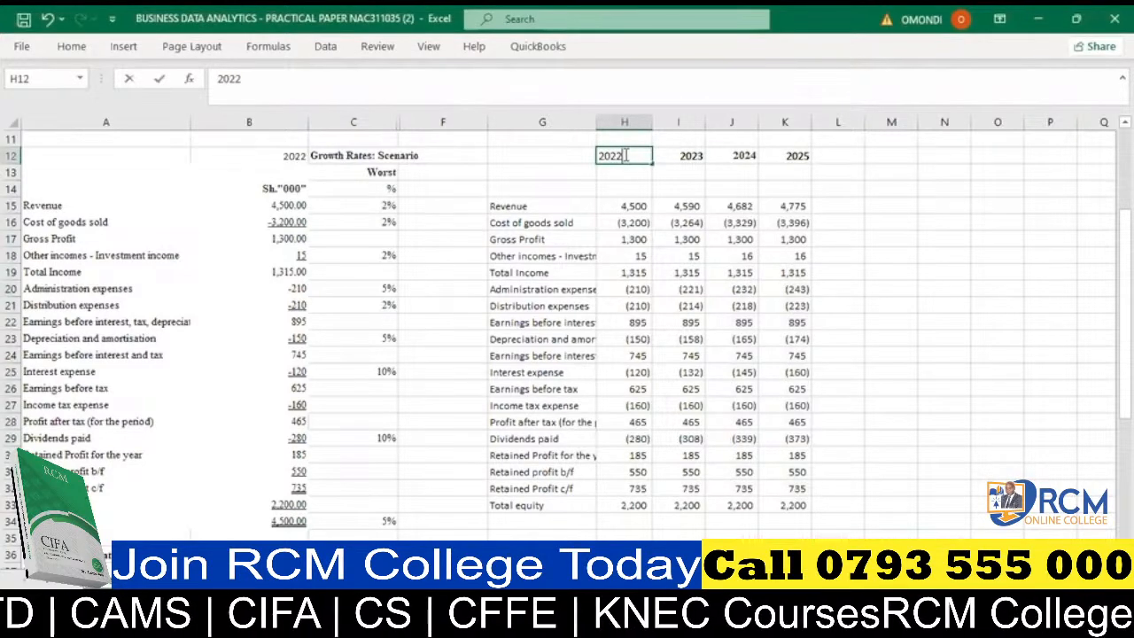
pyautogui.click(654, 260)
# - Inspect the cell references in the 2023 revenue formula in I15 and the 2025 dividends paid formula in K29
pyautogui.click(629, 206)
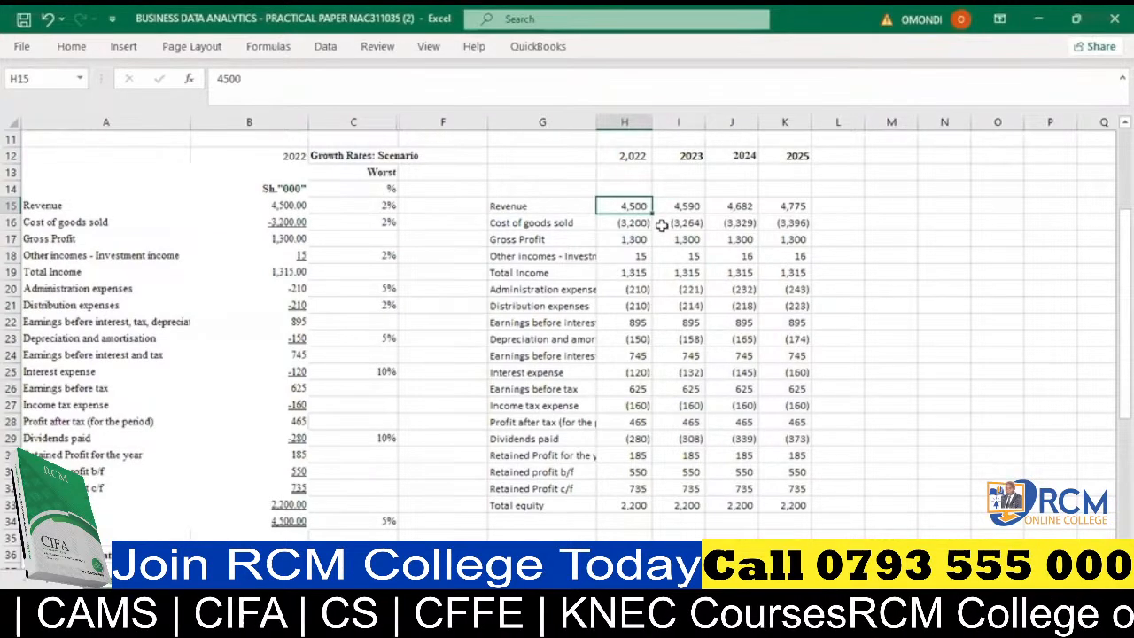
pyautogui.doubleClick(689, 207)
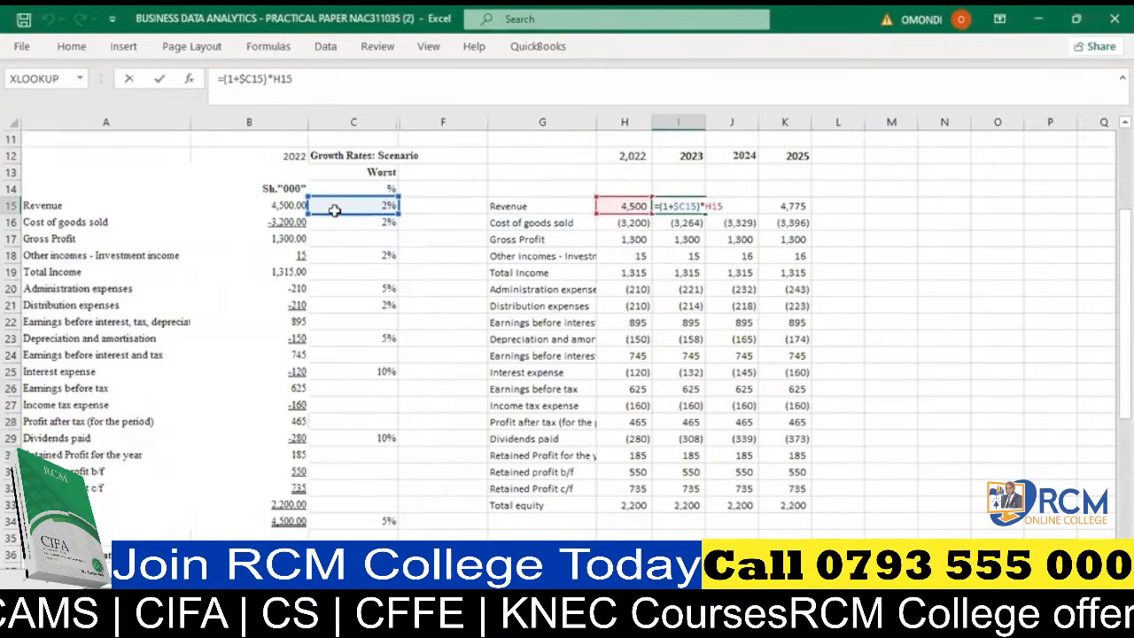
pyautogui.press('Return')
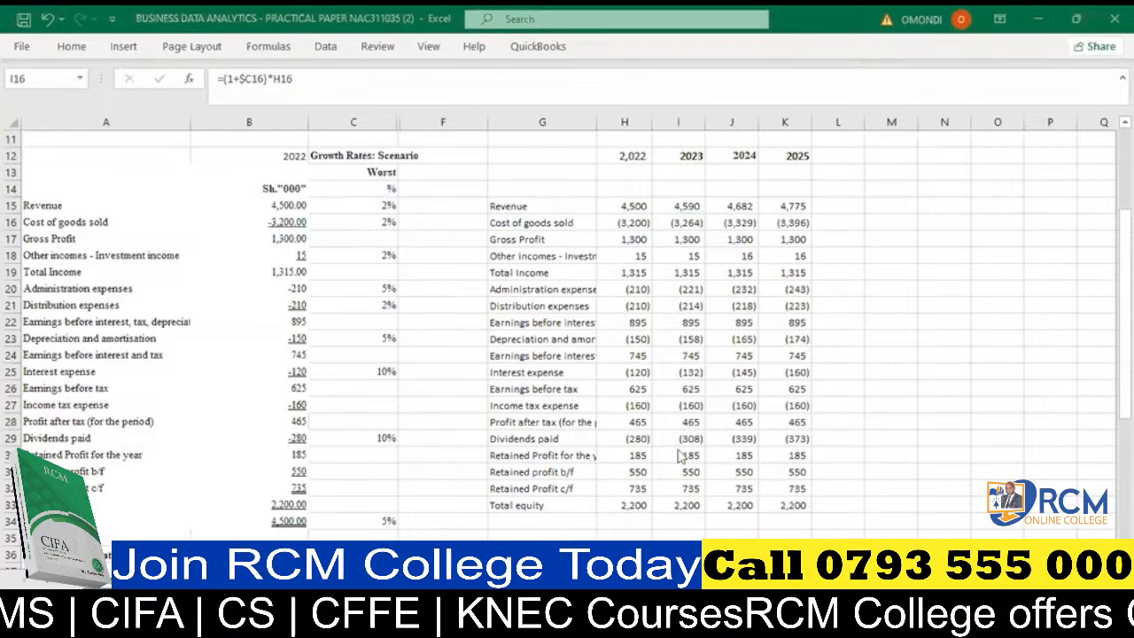
pyautogui.click(800, 436)
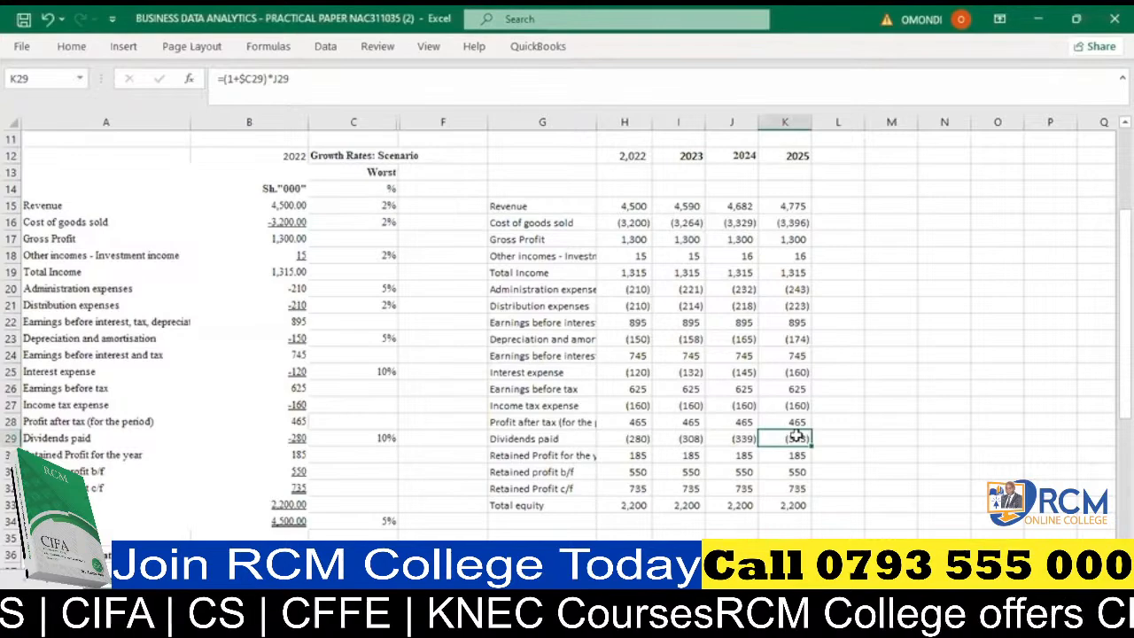
pyautogui.doubleClick(792, 437)
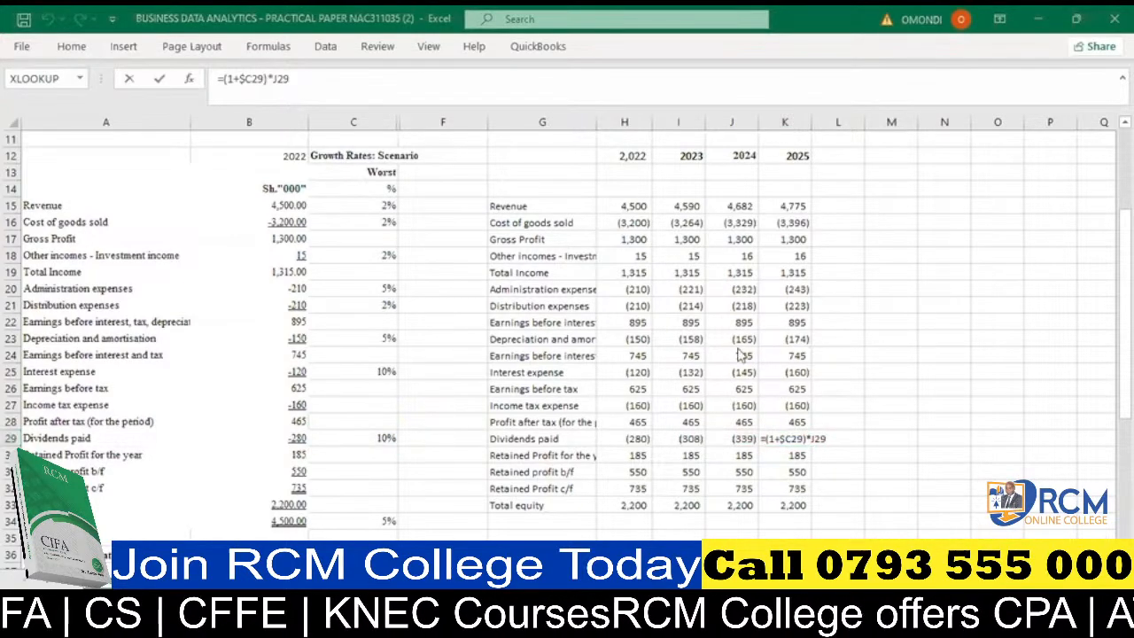
# - Merge and centre cells G11:K11 directly above the forecast year headings
pyautogui.scroll(1, 733, 337)
pyautogui.scroll(2, 578, 230)
pyautogui.moveTo(580, 244); pyautogui.dragTo(784, 244)
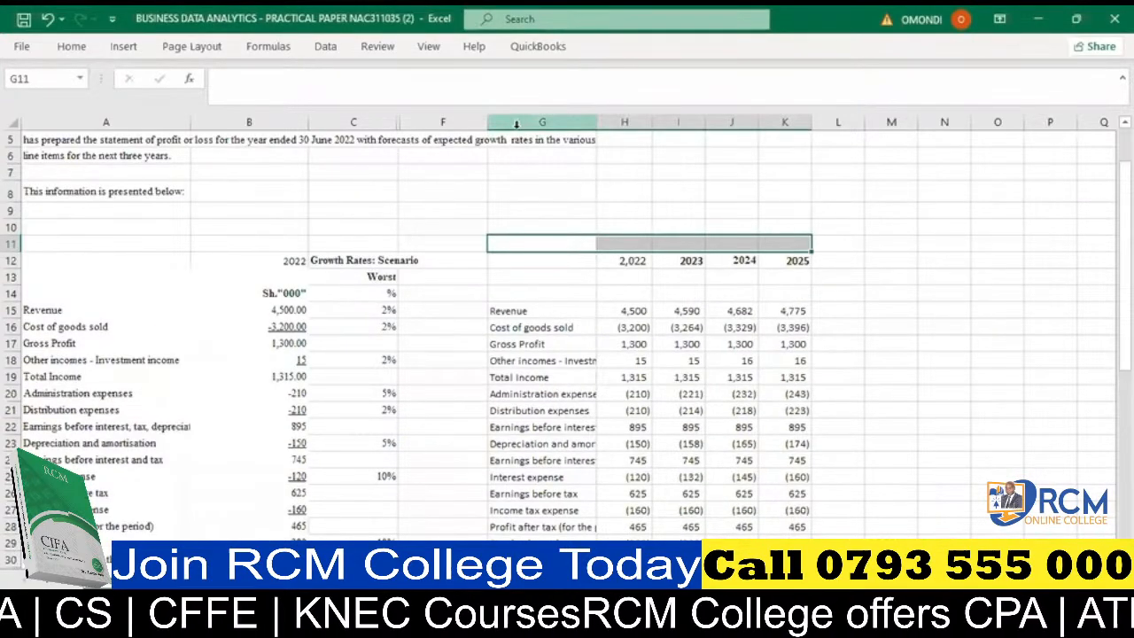
pyautogui.press('alt')
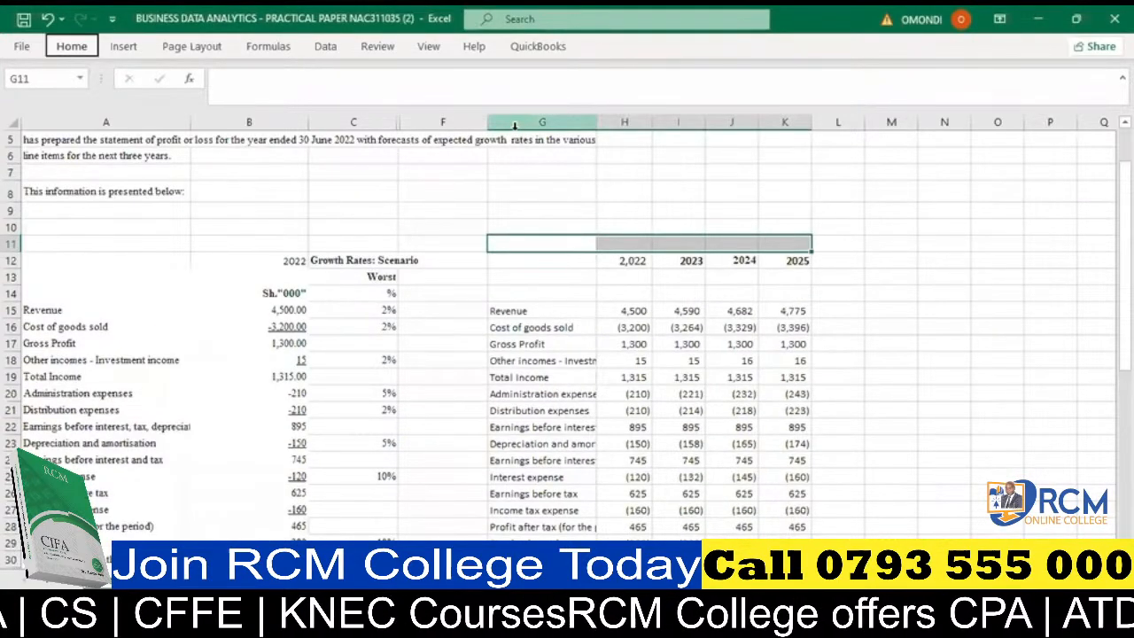
pyautogui.press('h')
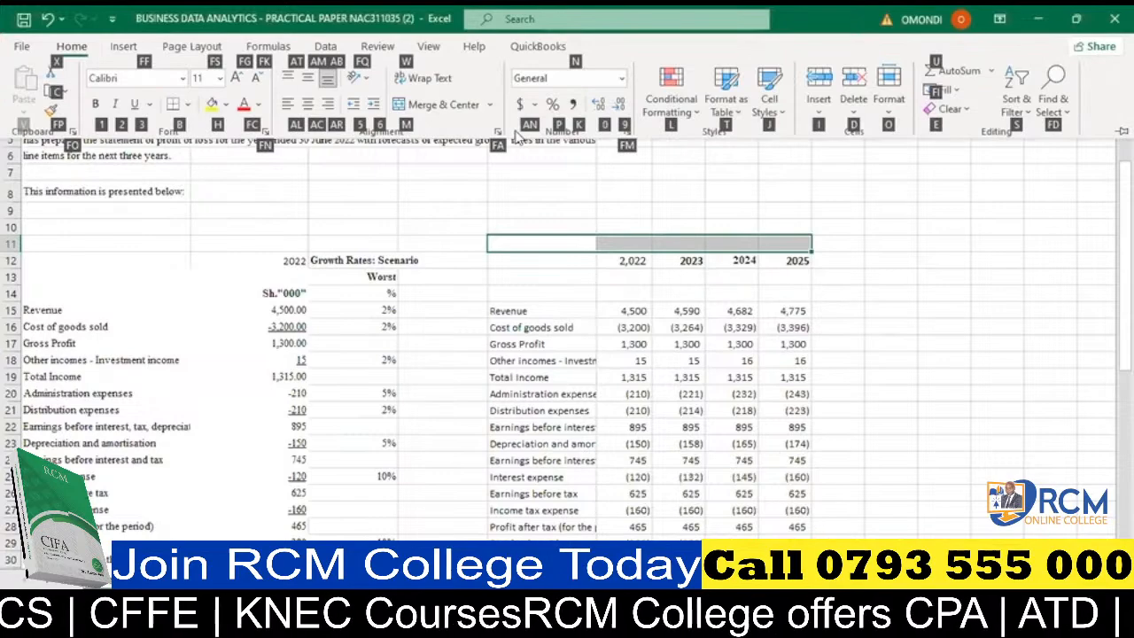
pyautogui.press('m')
pyautogui.press('c')
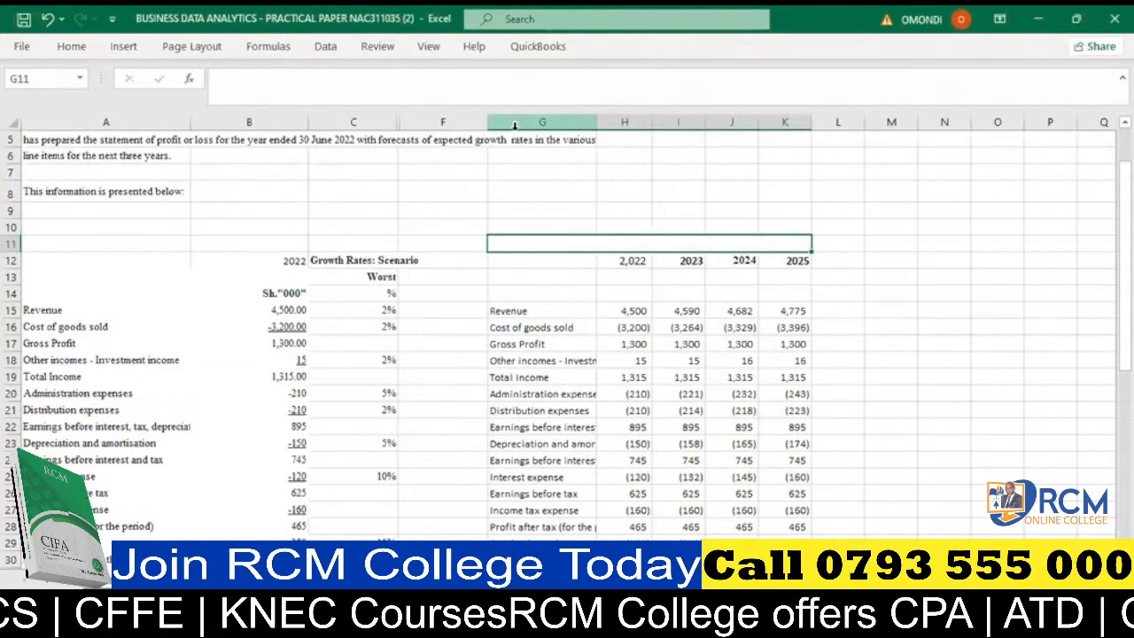
# - Enter the title Worst Scenario in the merged cell above the year headings
pyautogui.write('Worst')
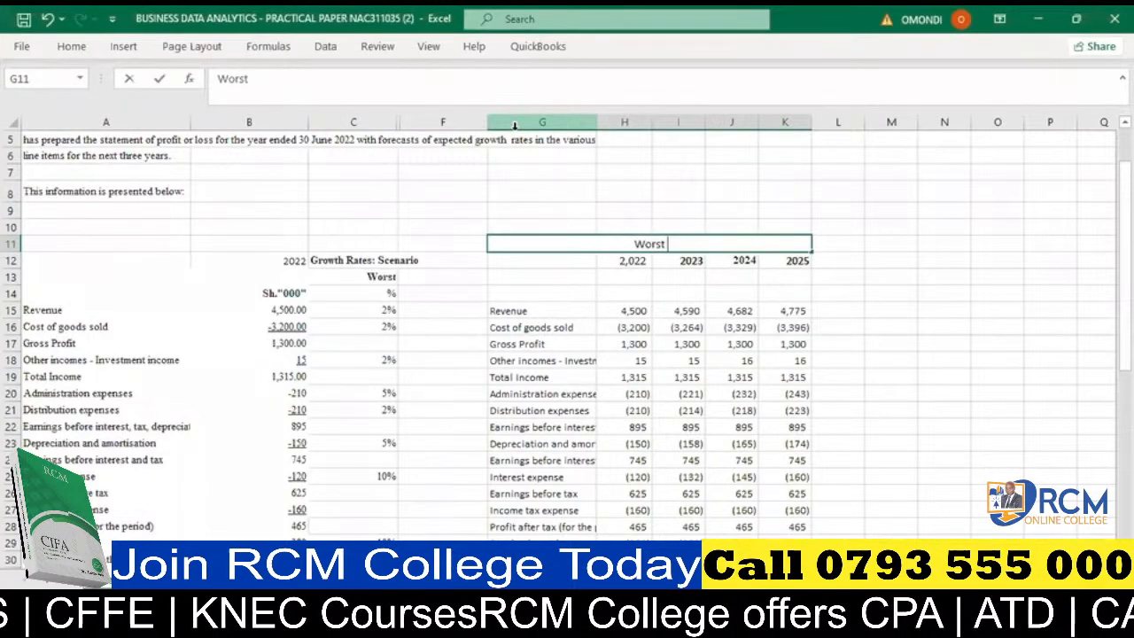
pyautogui.write(' Sce')
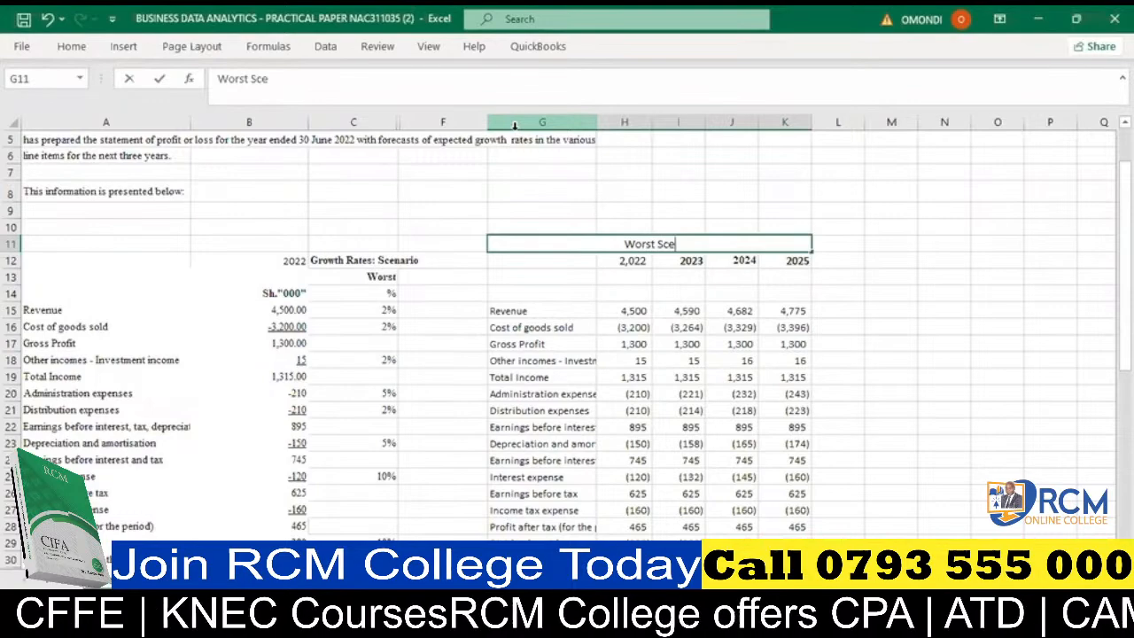
pyautogui.write('nario')
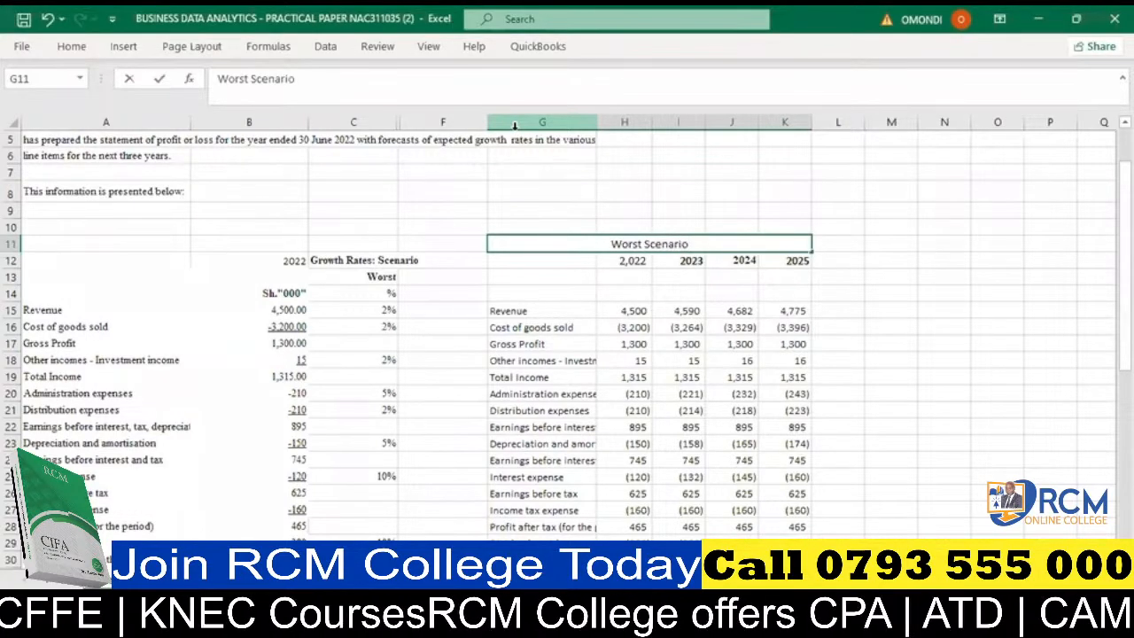
pyautogui.click(824, 288)
pyautogui.click(623, 242)
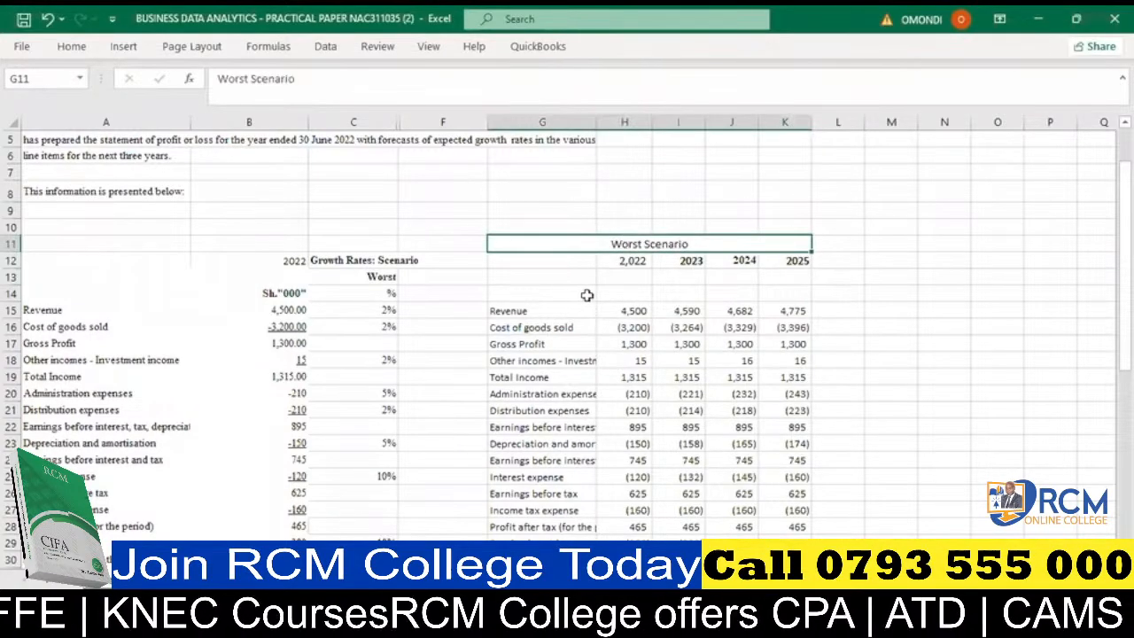
# - Review the additional information and the required tasks below the statement, including the tax rate and equity growth notes
pyautogui.scroll(-1, 586, 295)
pyautogui.scroll(-4, 452, 256)
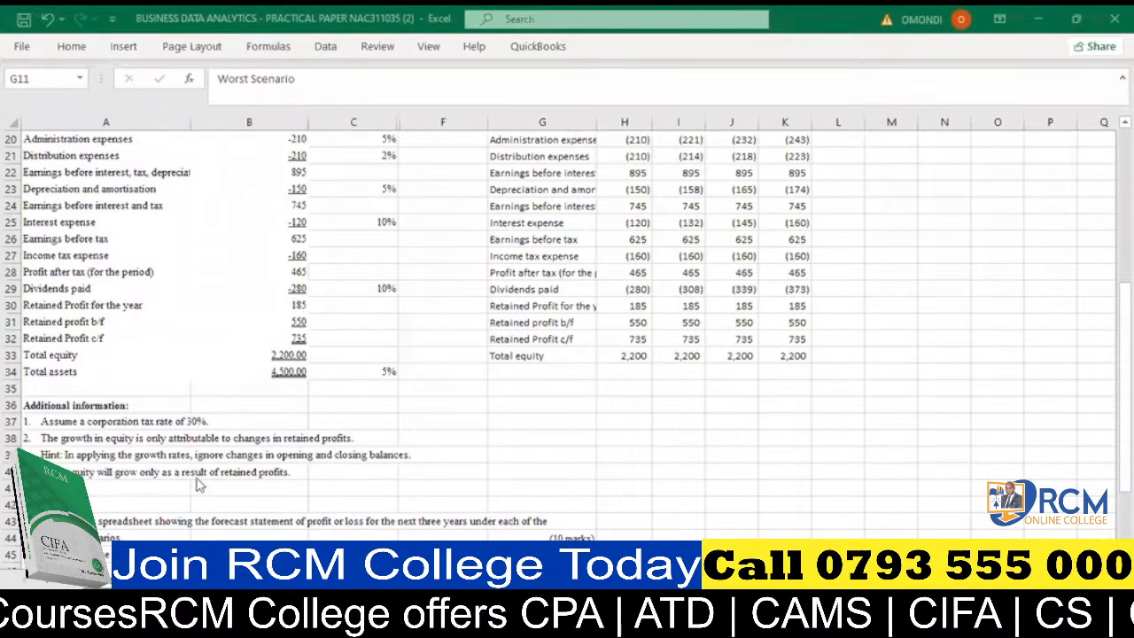
pyautogui.scroll(-1, 251, 478)
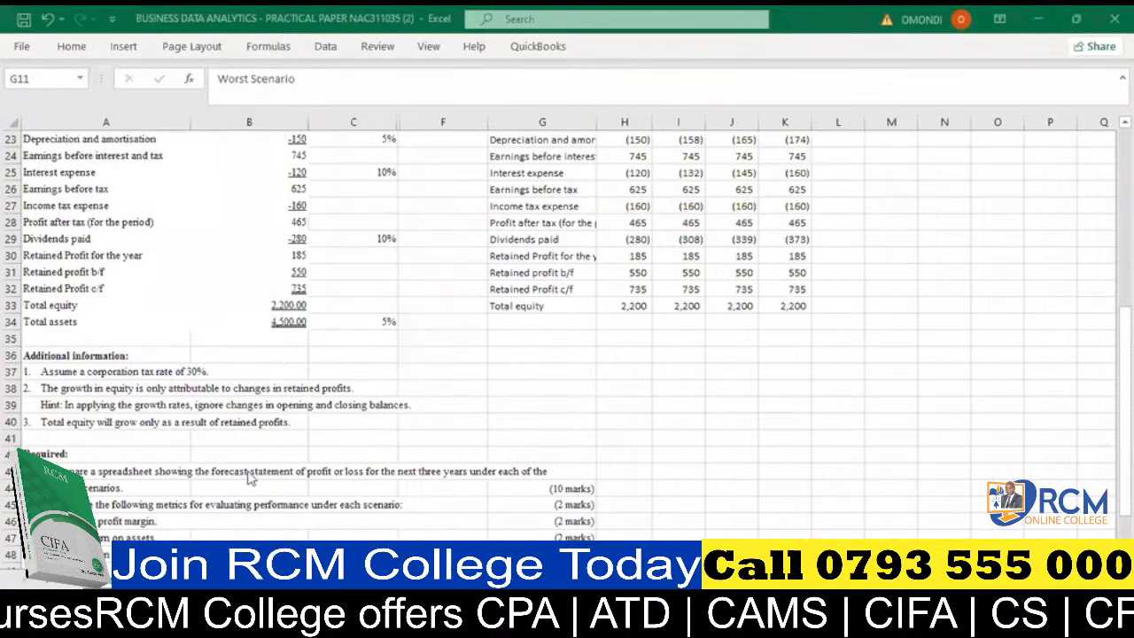
pyautogui.scroll(-1, 210, 427)
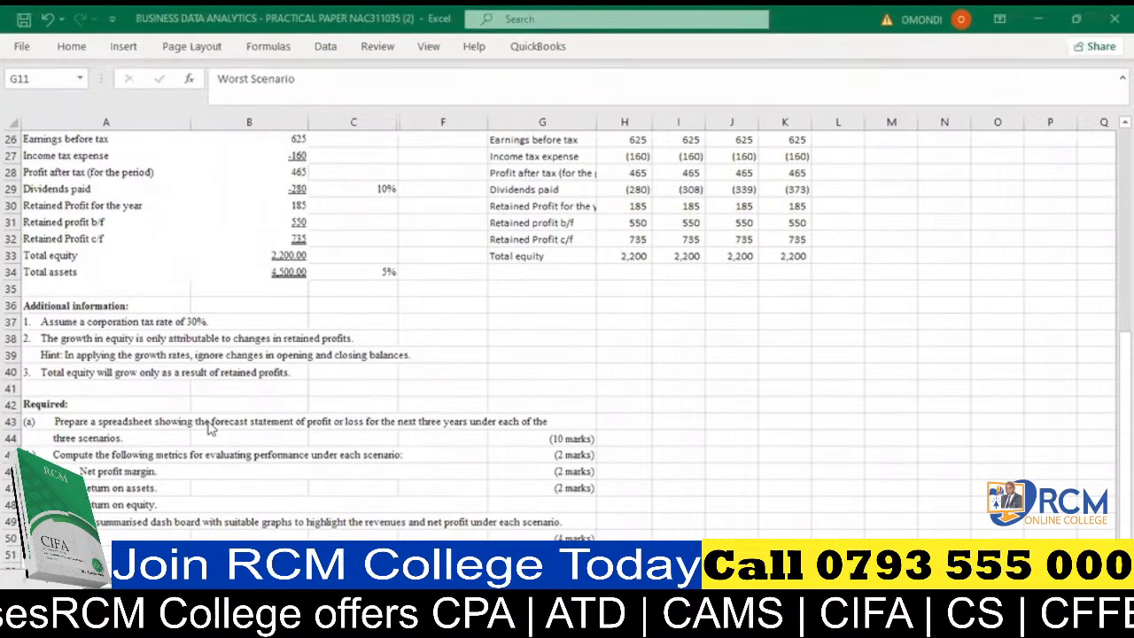
pyautogui.scroll(2, 744, 418)
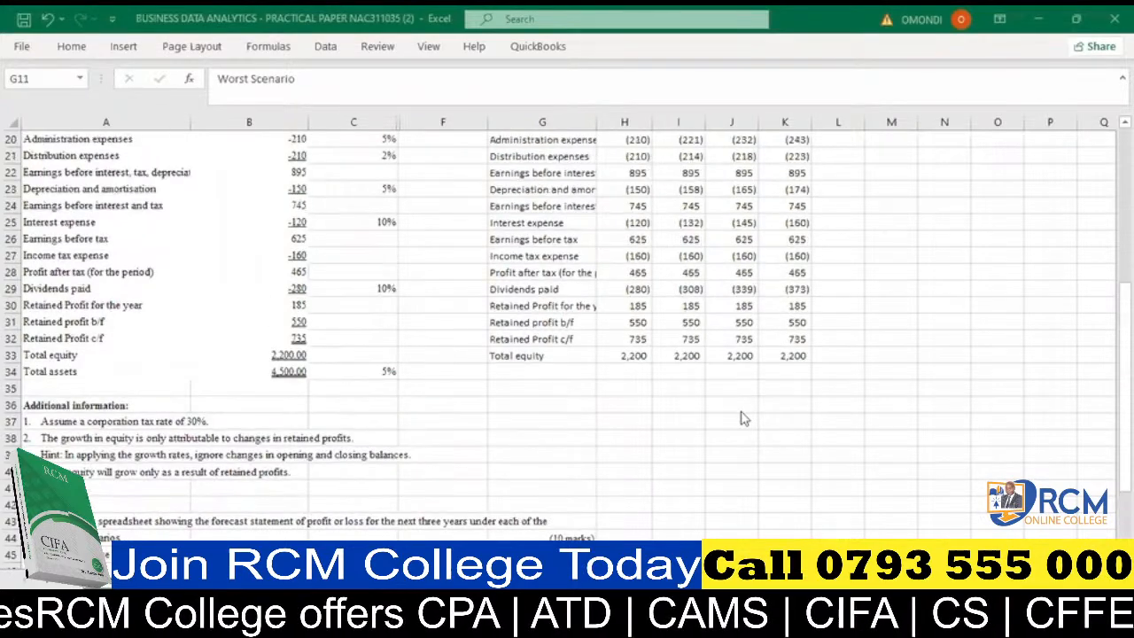
pyautogui.scroll(3, 744, 418)
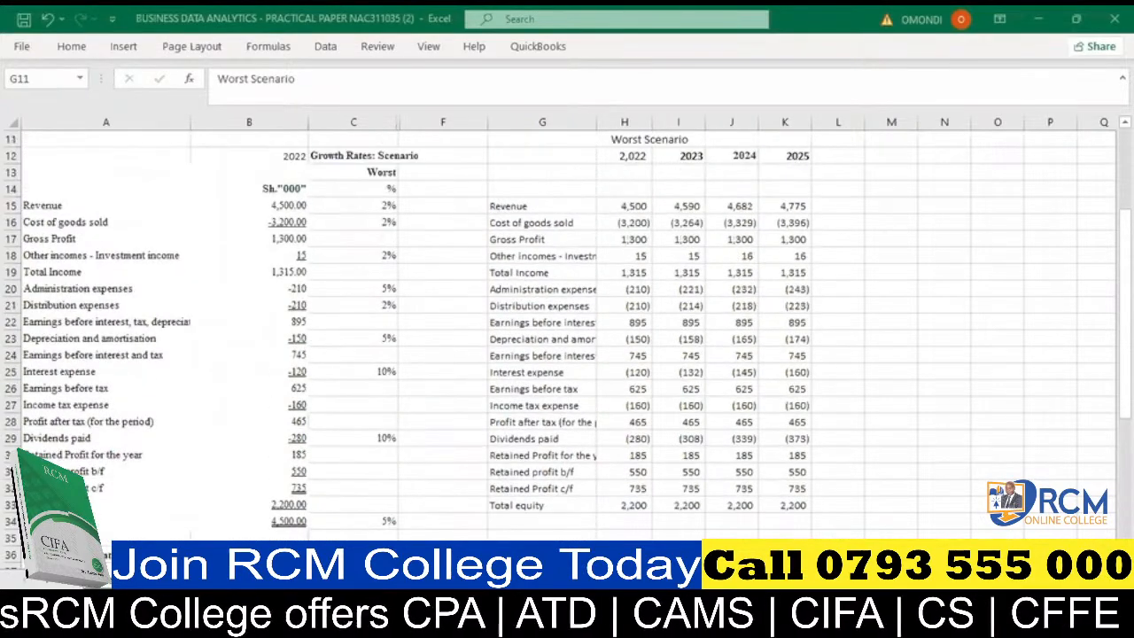
pyautogui.click(648, 140)
pyautogui.hscroll(2, 567, 337)
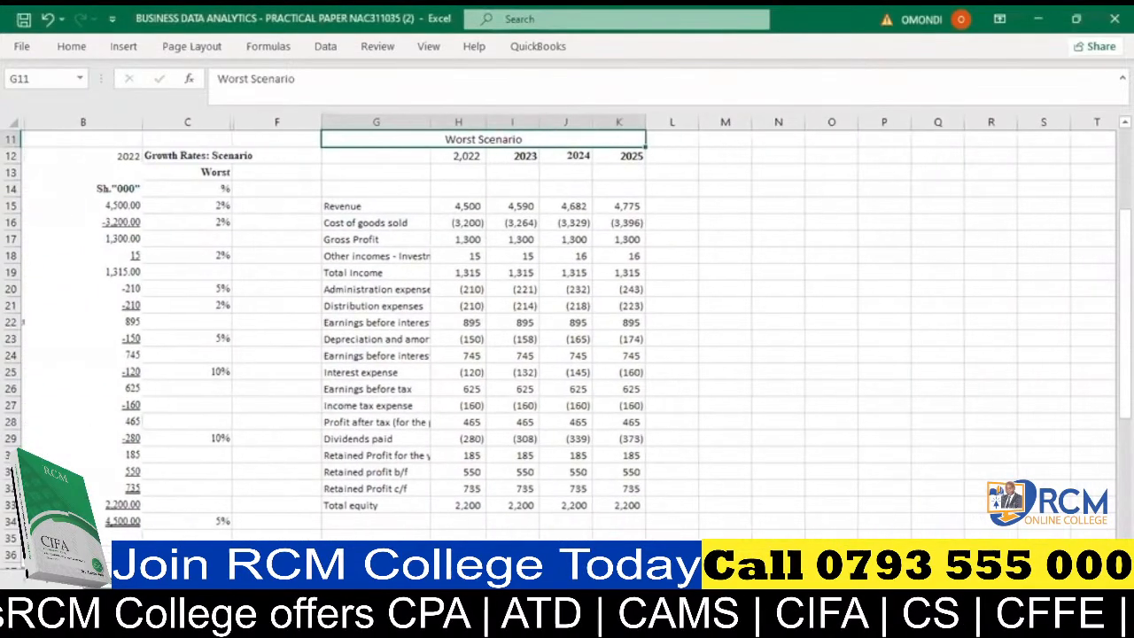
pyautogui.scroll(1, 626, 348)
pyautogui.scroll(1, 626, 348)
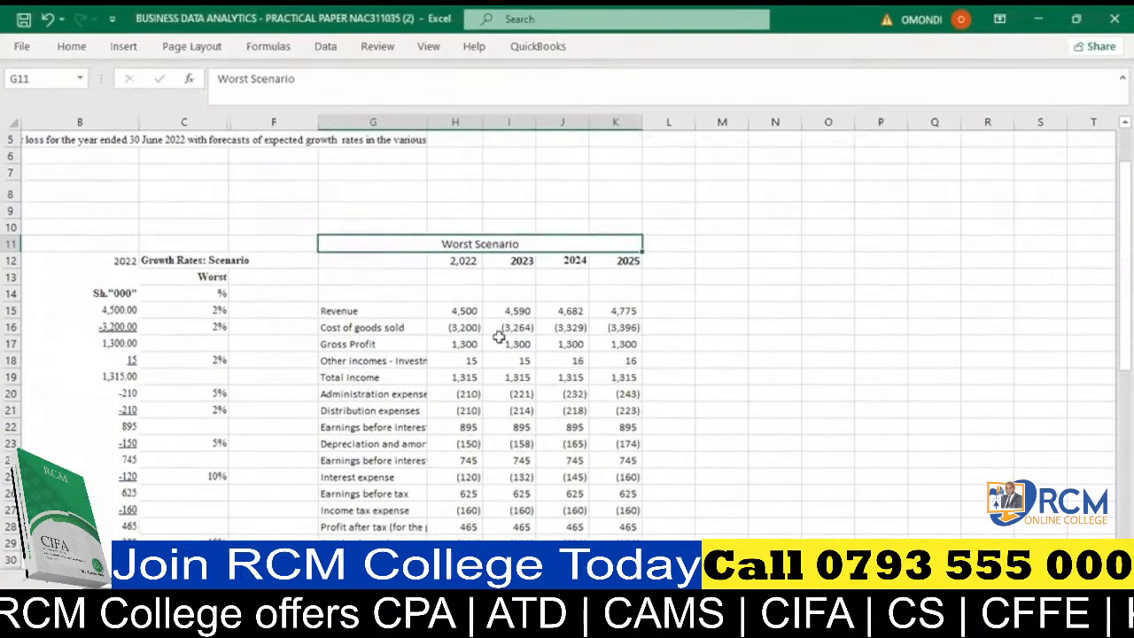
# - Clear the 2023–2025 forecast formulas in I15:K33, from Revenue down to Total equity
pyautogui.click(467, 311)
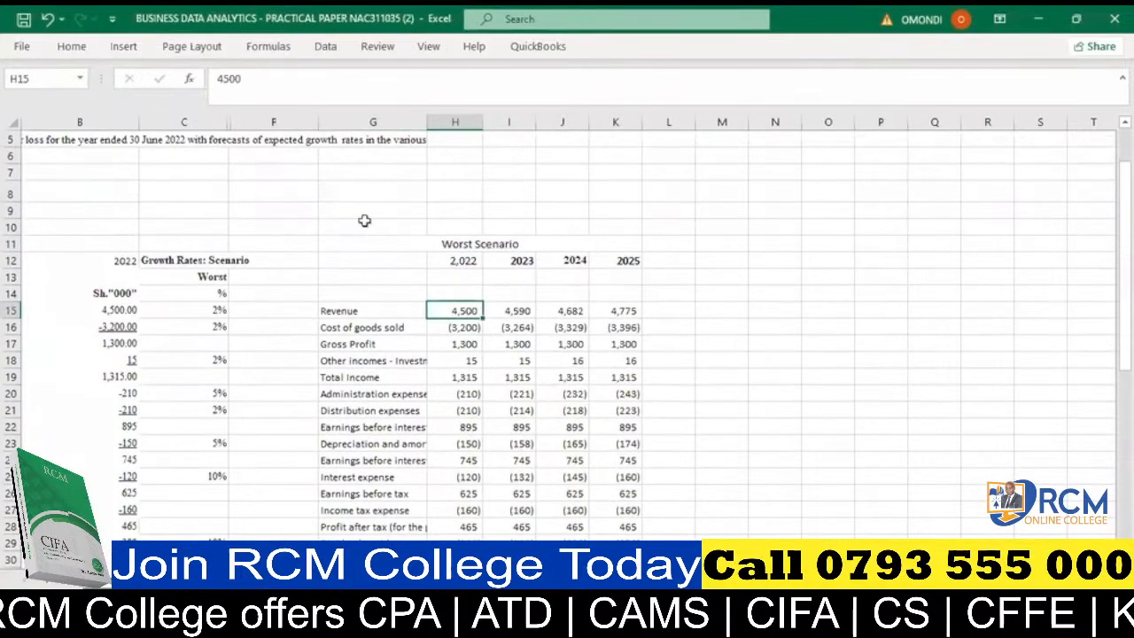
pyautogui.click(515, 307)
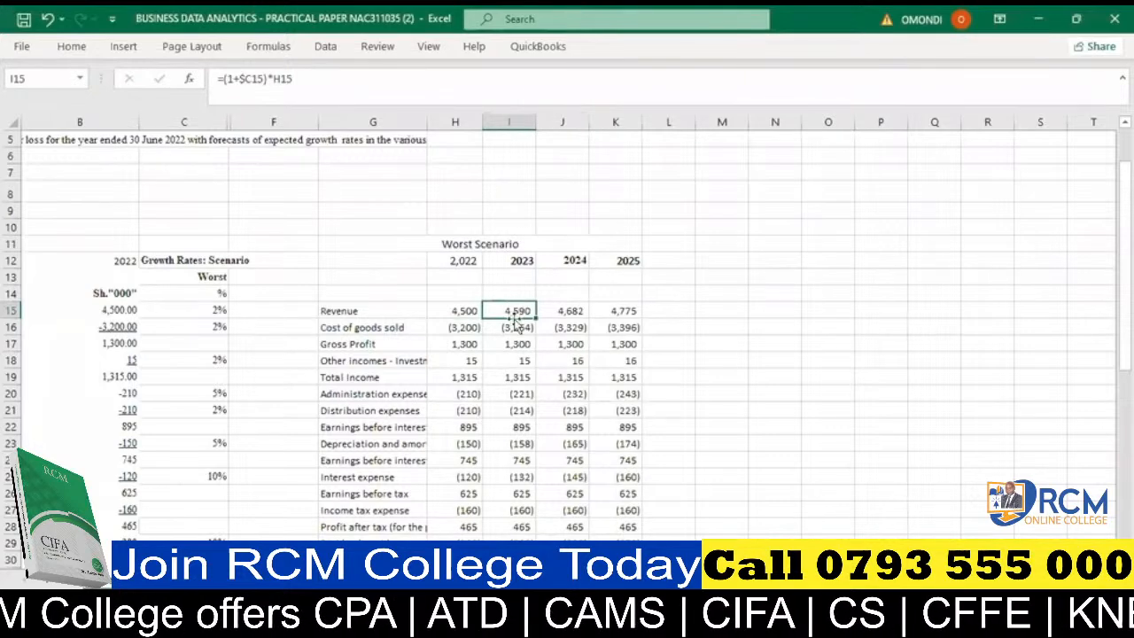
pyautogui.moveTo(515, 309); pyautogui.dragTo(606, 522)
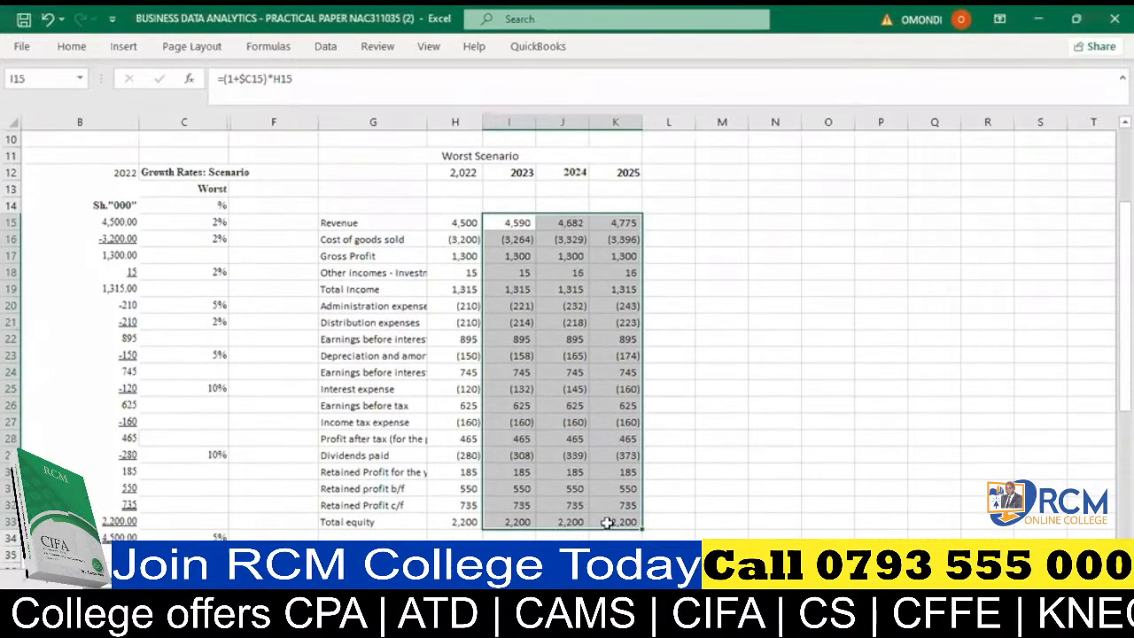
pyautogui.press('Delete')
pyautogui.click(545, 358)
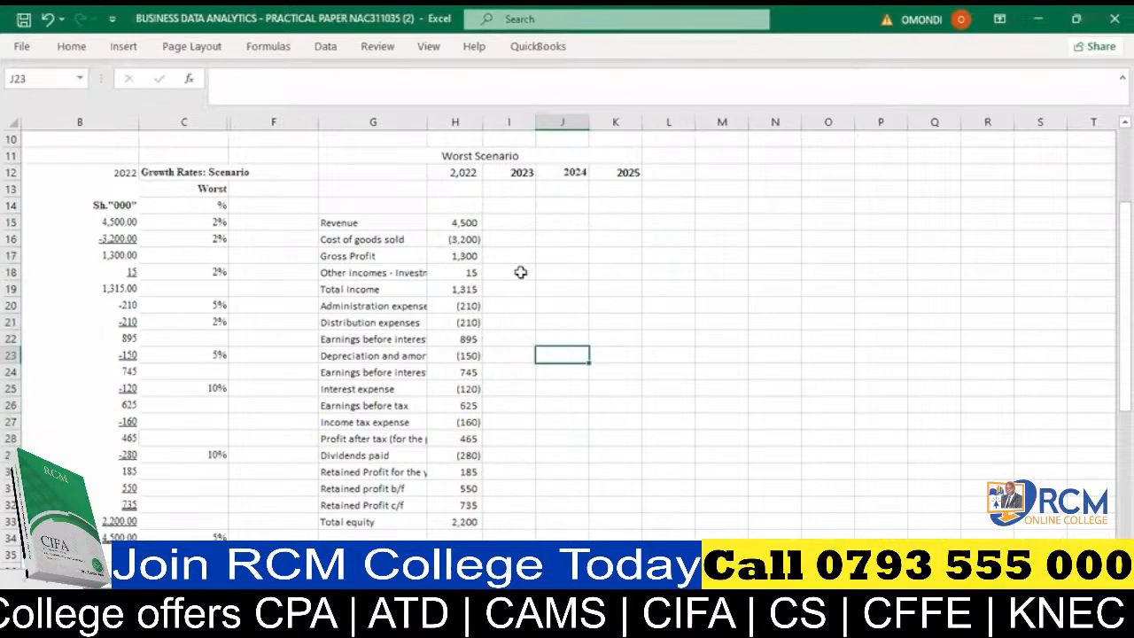
# - Autofit column G to its line-item labels and save the workbook
pyautogui.scroll(1, 520, 273)
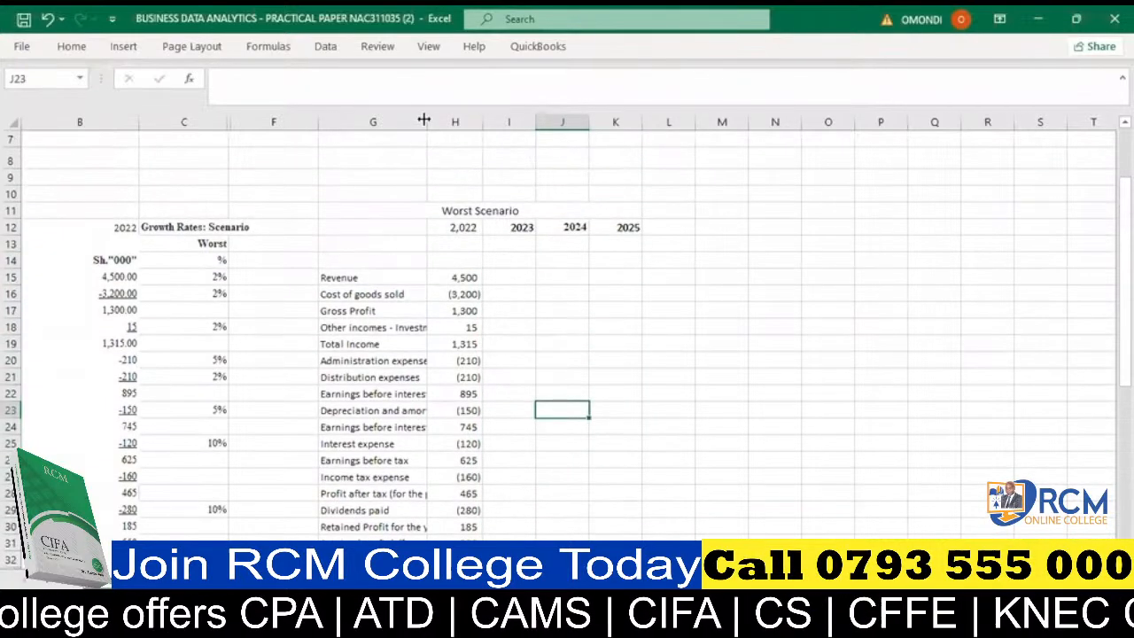
pyautogui.doubleClick(425, 120)
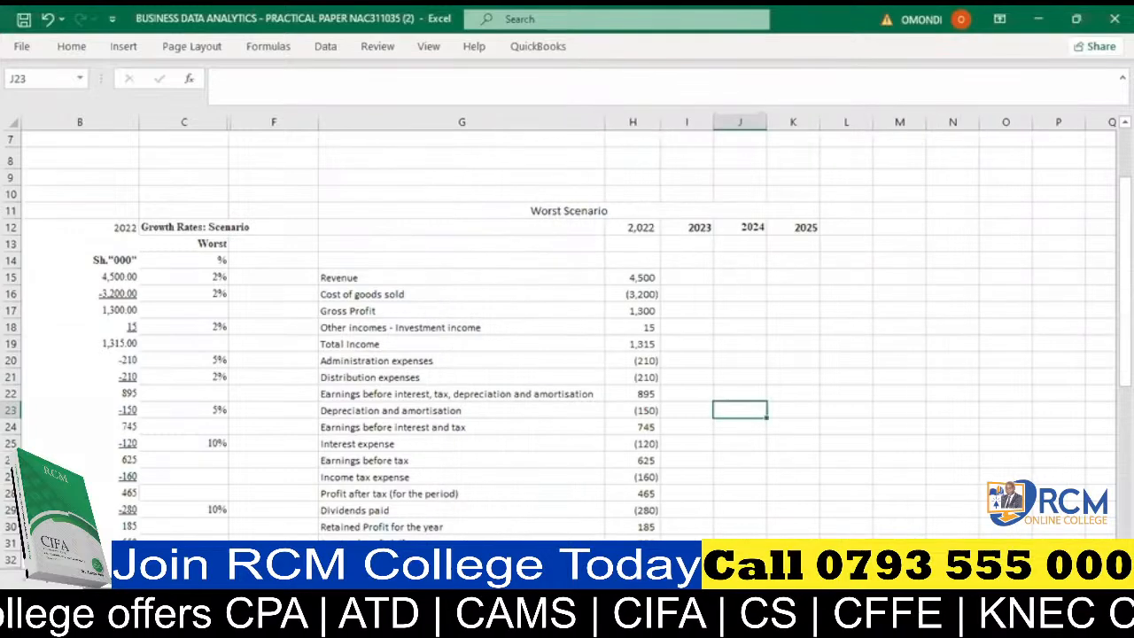
pyautogui.hotkey('ctrl', 's')
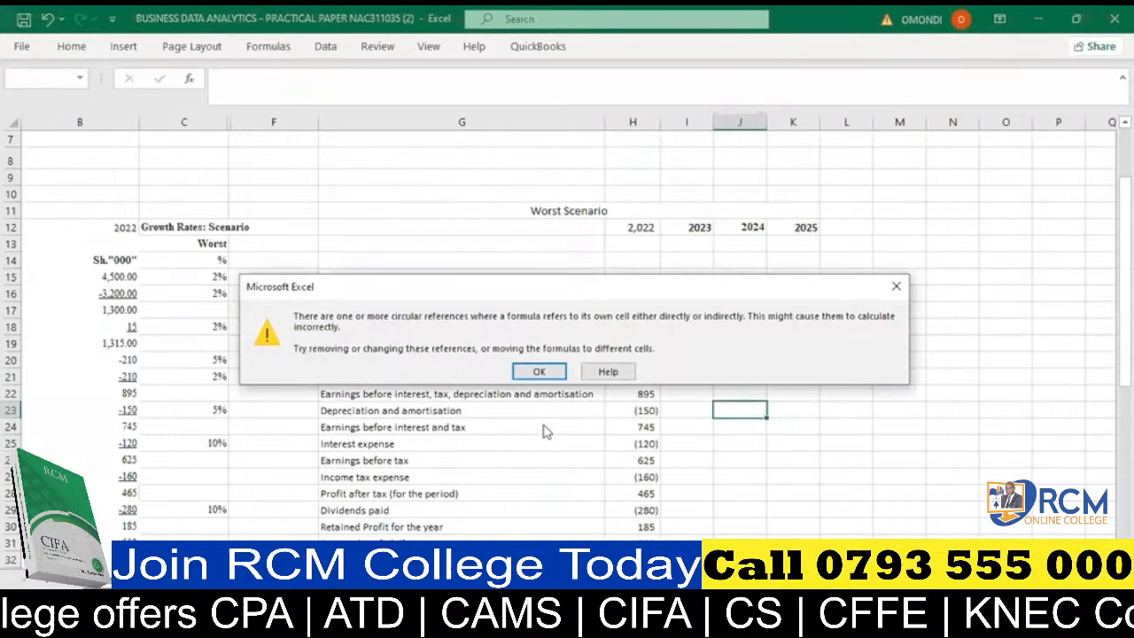
pyautogui.click(539, 371)
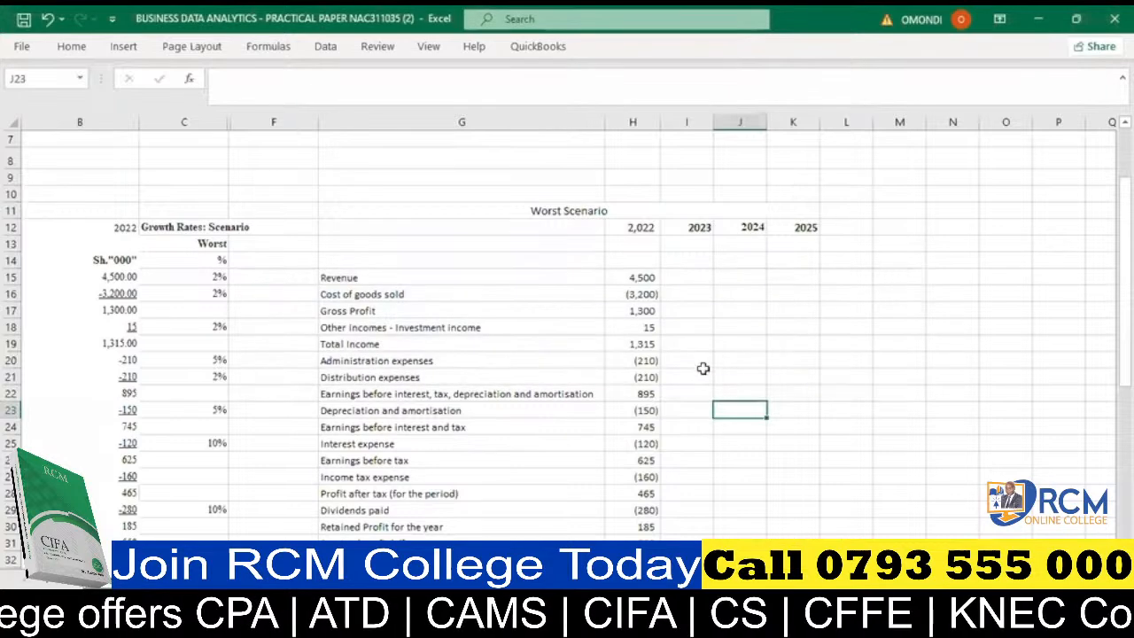
# - Enter the 2023 revenue forecast in I15 as =(1+$C15)*H15, fixing only the column of the growth-rate reference
pyautogui.click(697, 361)
pyautogui.click(688, 278)
pyautogui.write('=')
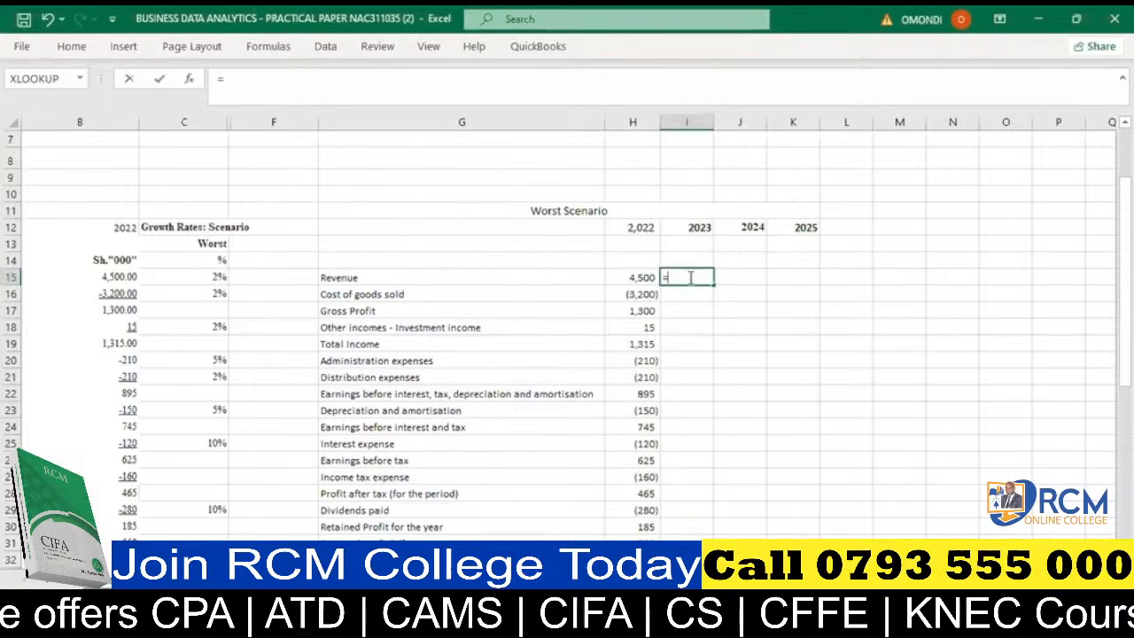
pyautogui.write('(1')
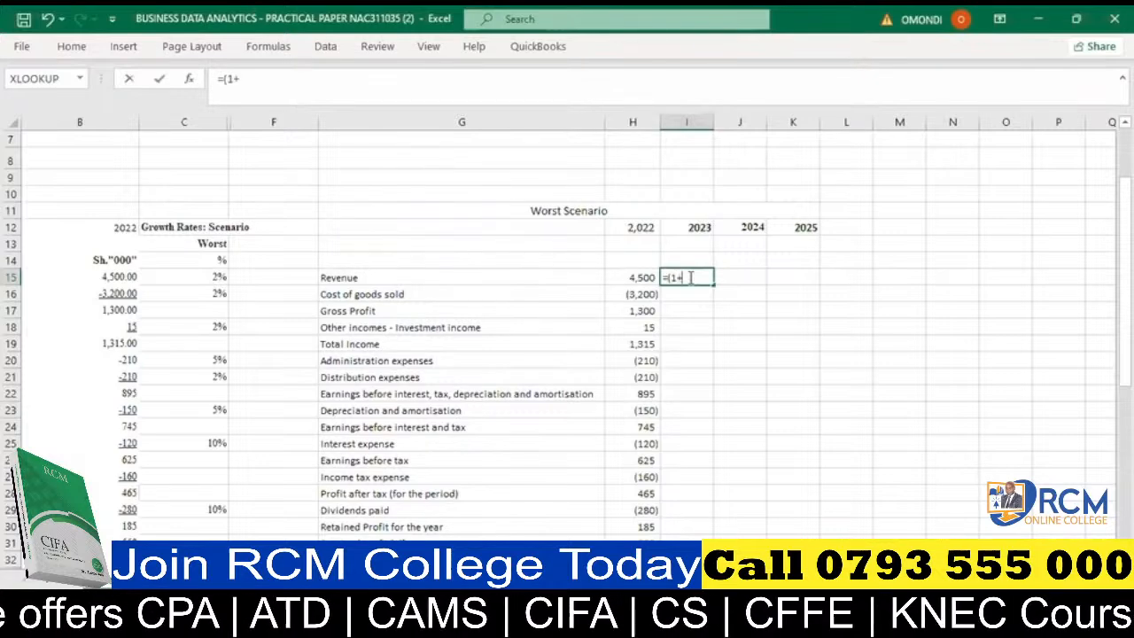
pyautogui.write('+')
pyautogui.click(198, 278)
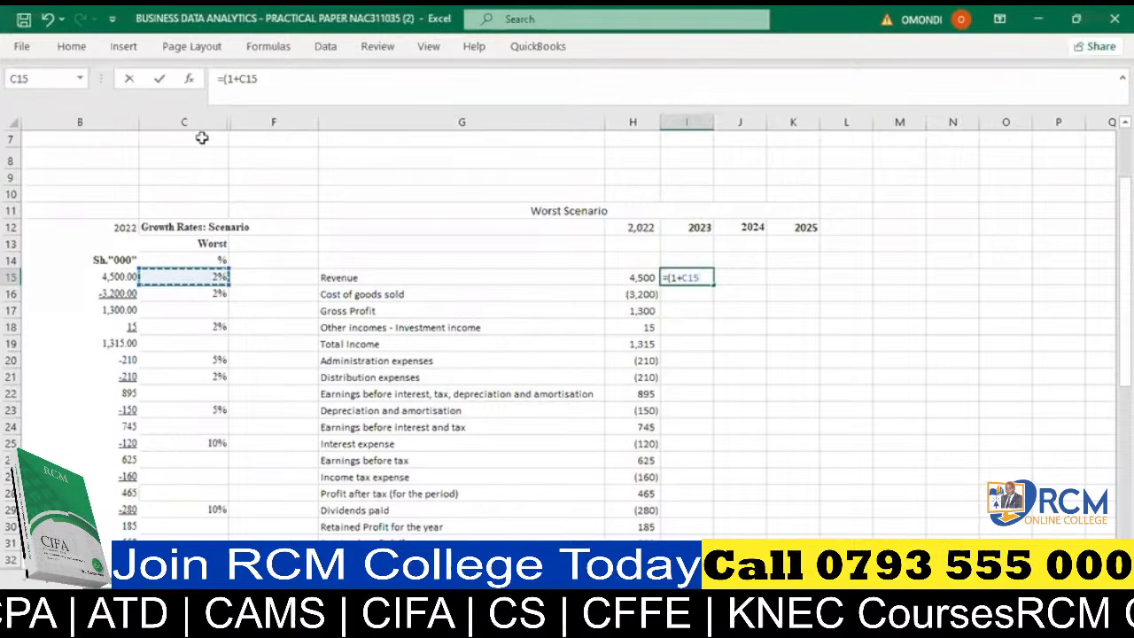
pyautogui.click(683, 277)
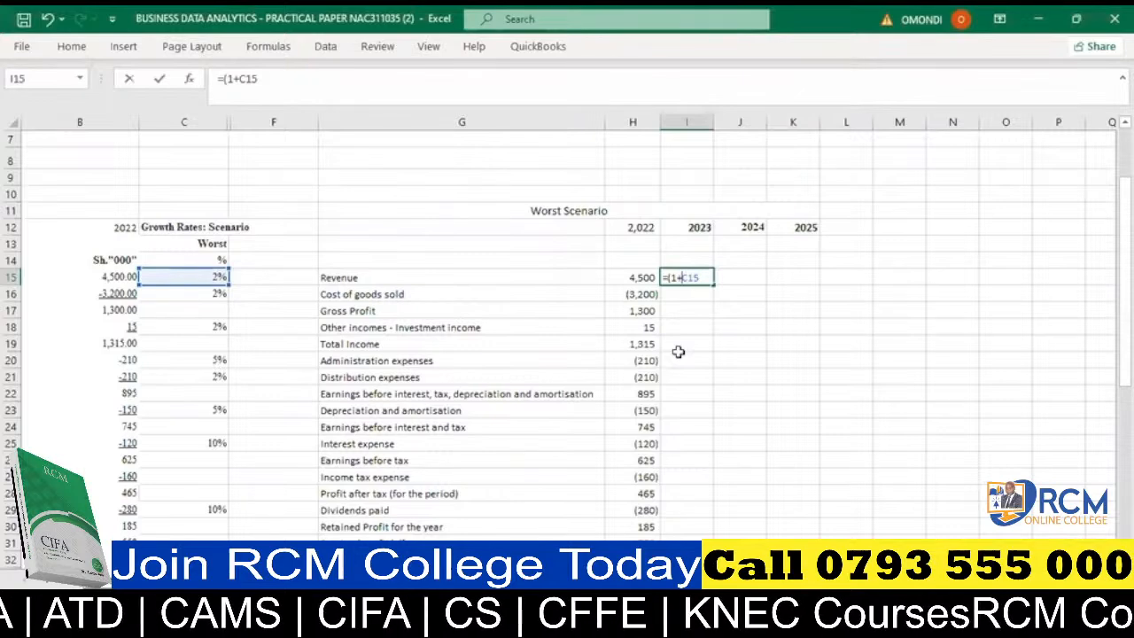
pyautogui.press('F4')
pyautogui.press('F4')
pyautogui.press('F4')
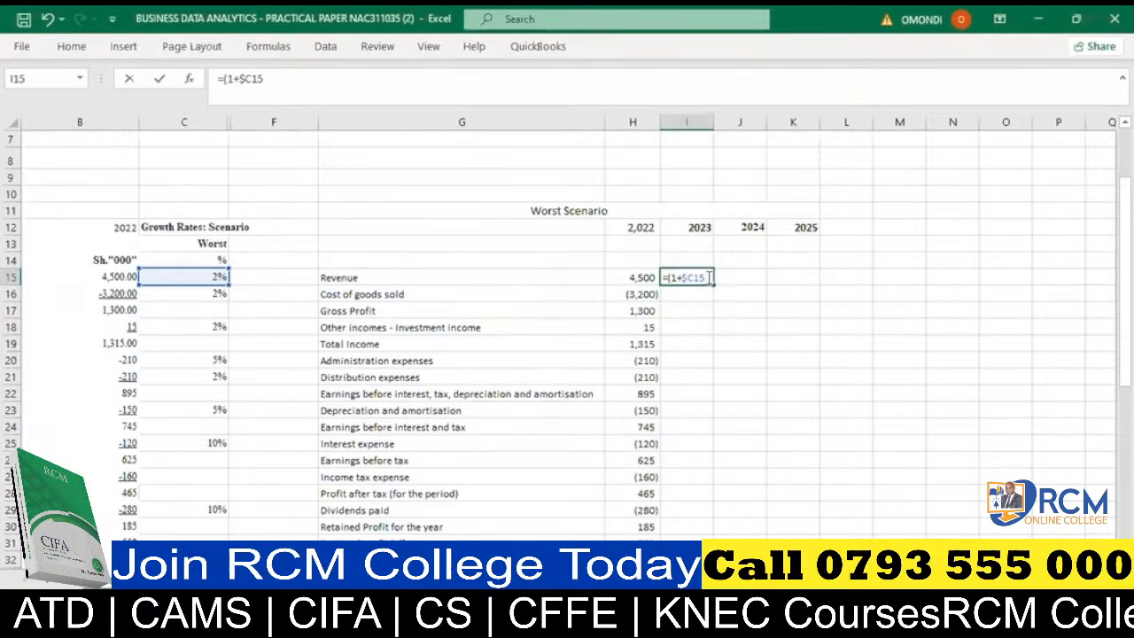
pyautogui.write(')')
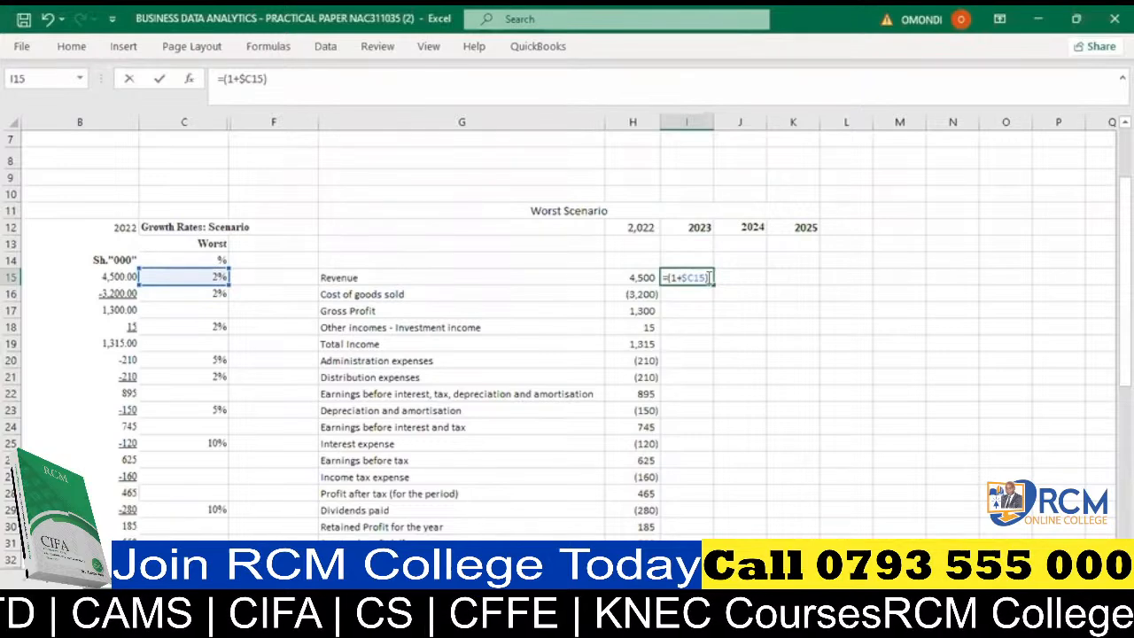
pyautogui.write('*')
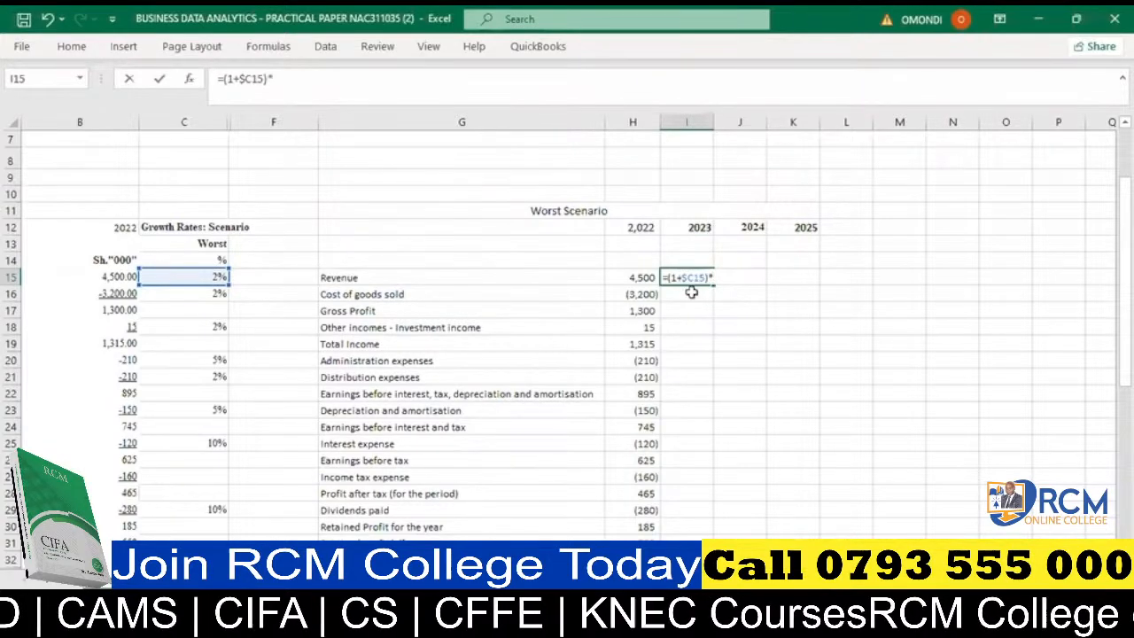
pyautogui.click(636, 277)
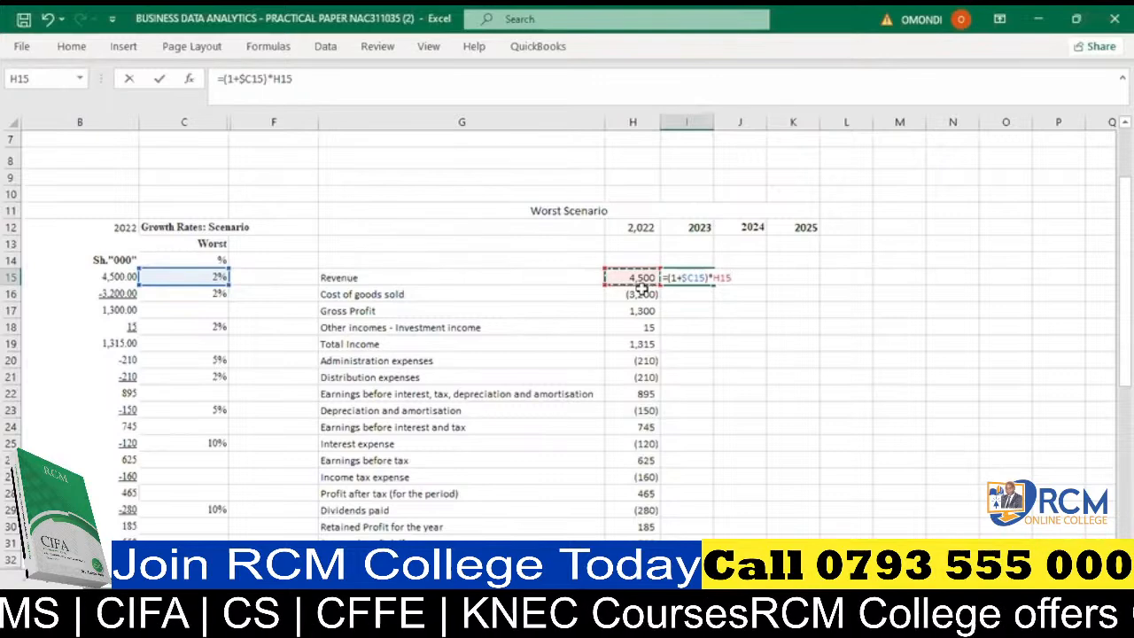
pyautogui.press('Return')
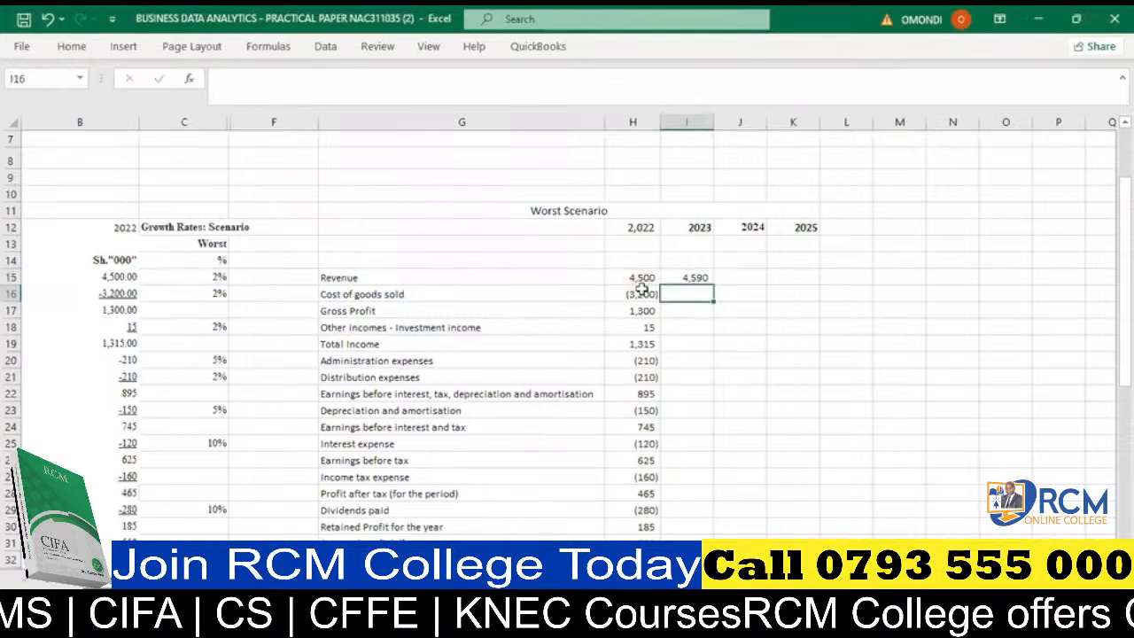
# - Fill the 2023 revenue formula from I15 across to K15 and copy the range I15:K15
pyautogui.click(704, 277)
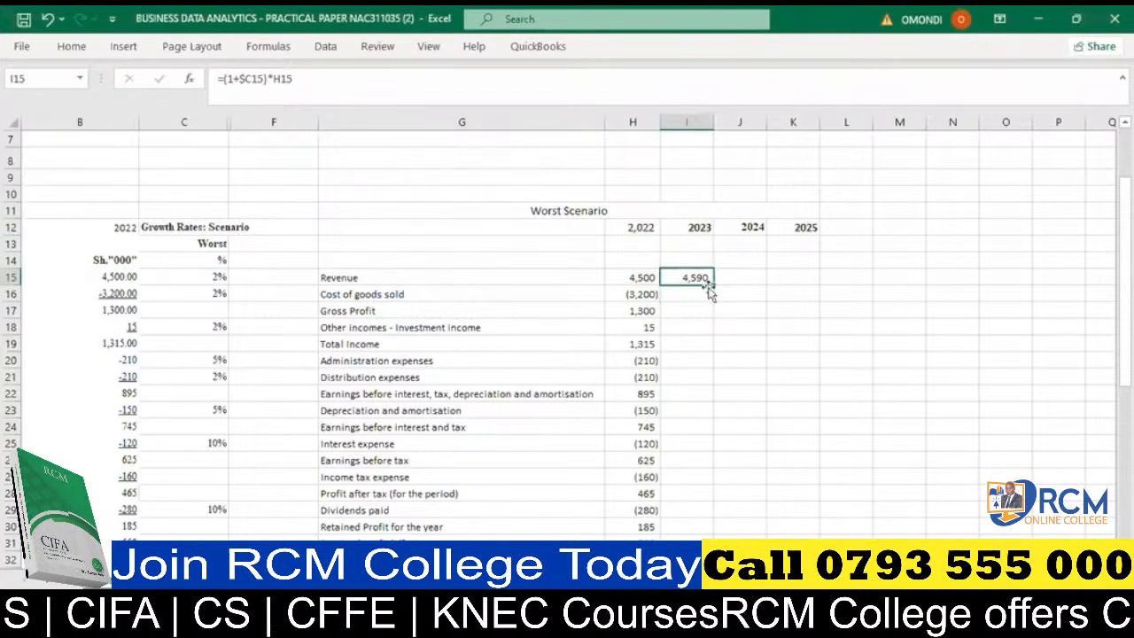
pyautogui.moveTo(736, 282); pyautogui.dragTo(823, 282)
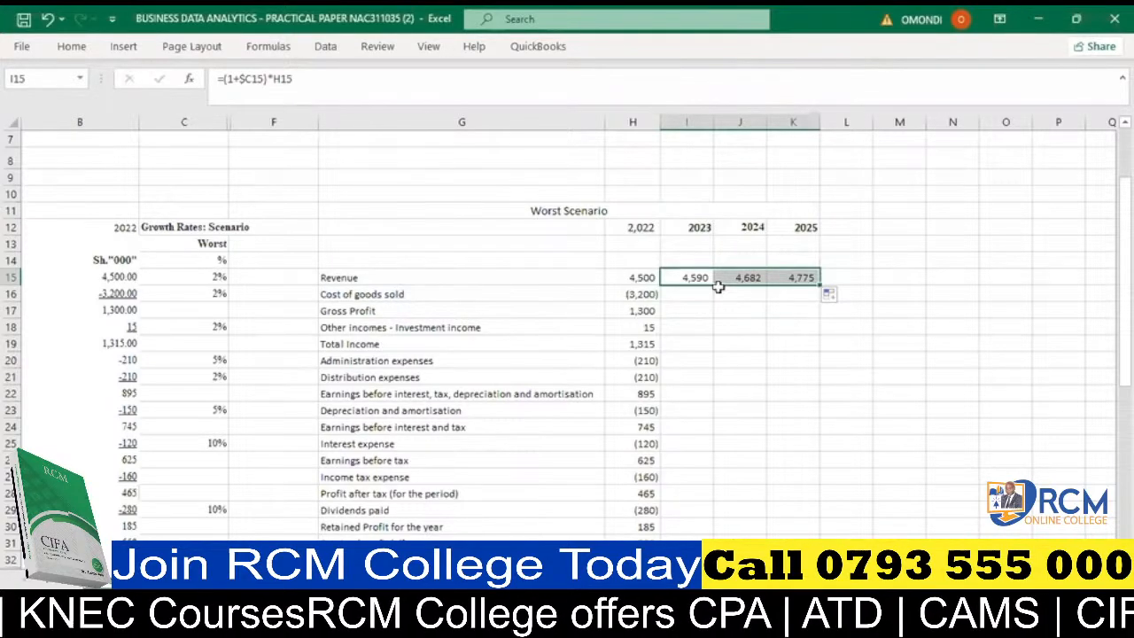
pyautogui.hotkey('ctrl', 'c')
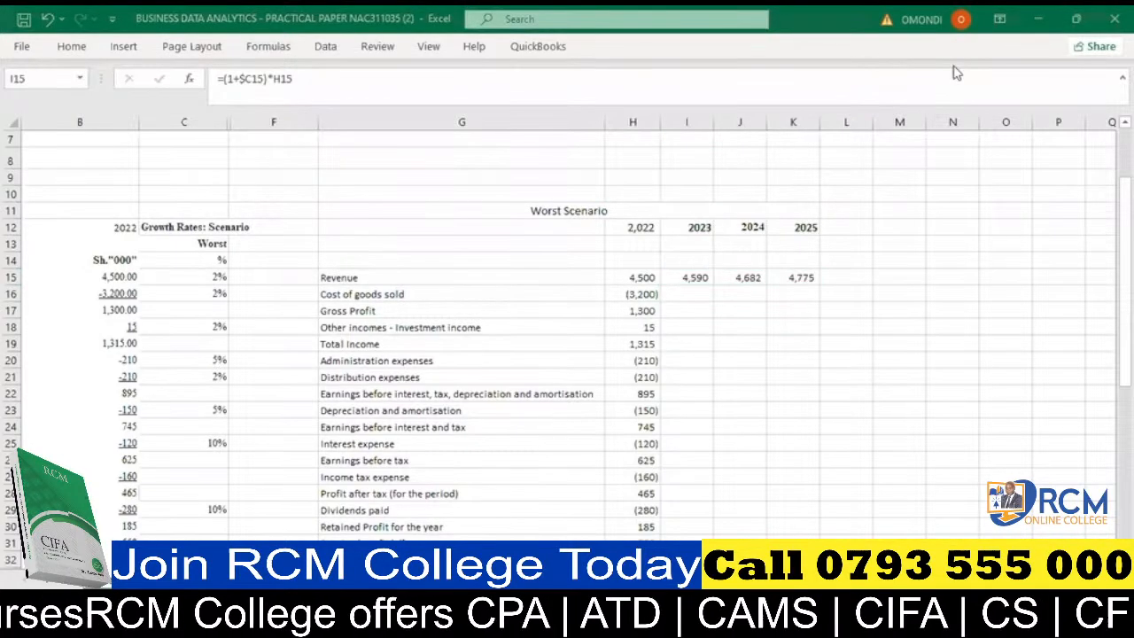
# - Fill the revenue forecast formulas in I15:K15 down through all the remaining statement lines
pyautogui.click(685, 288)
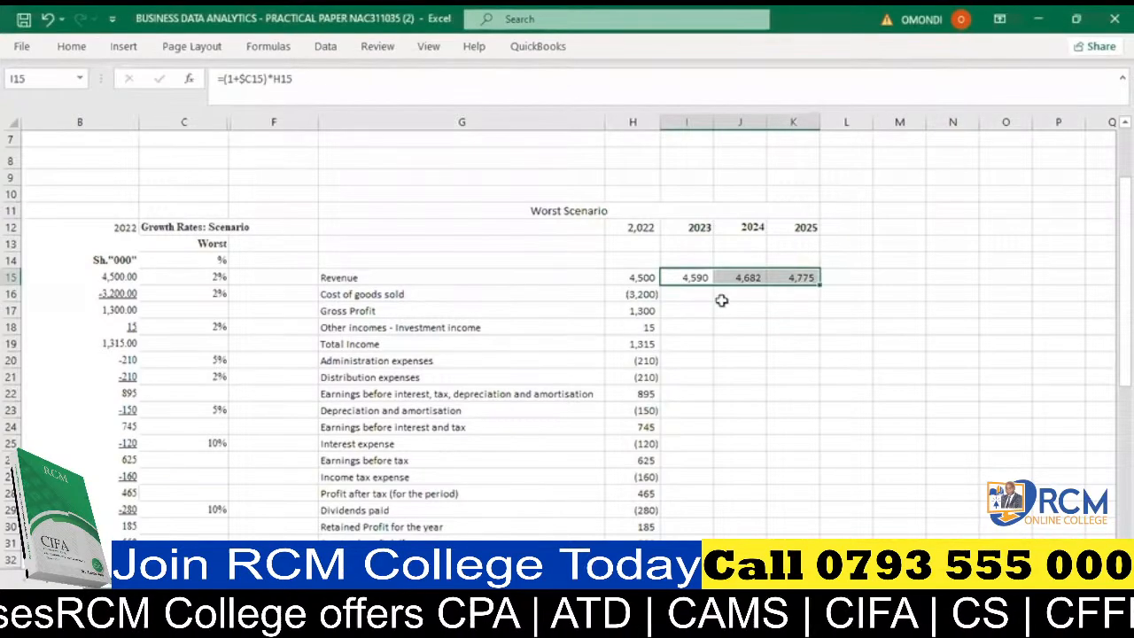
pyautogui.doubleClick(821, 285)
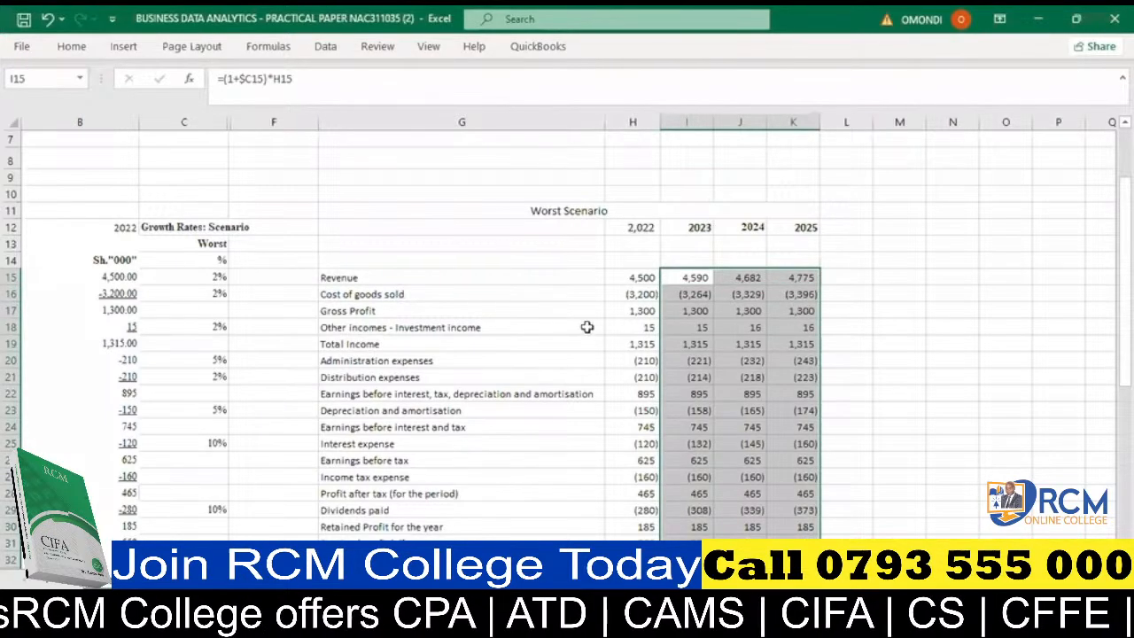
# - Replace the hardcoded 2022 gross profit in H17 with =SUM(H15:H16)
pyautogui.click(630, 311)
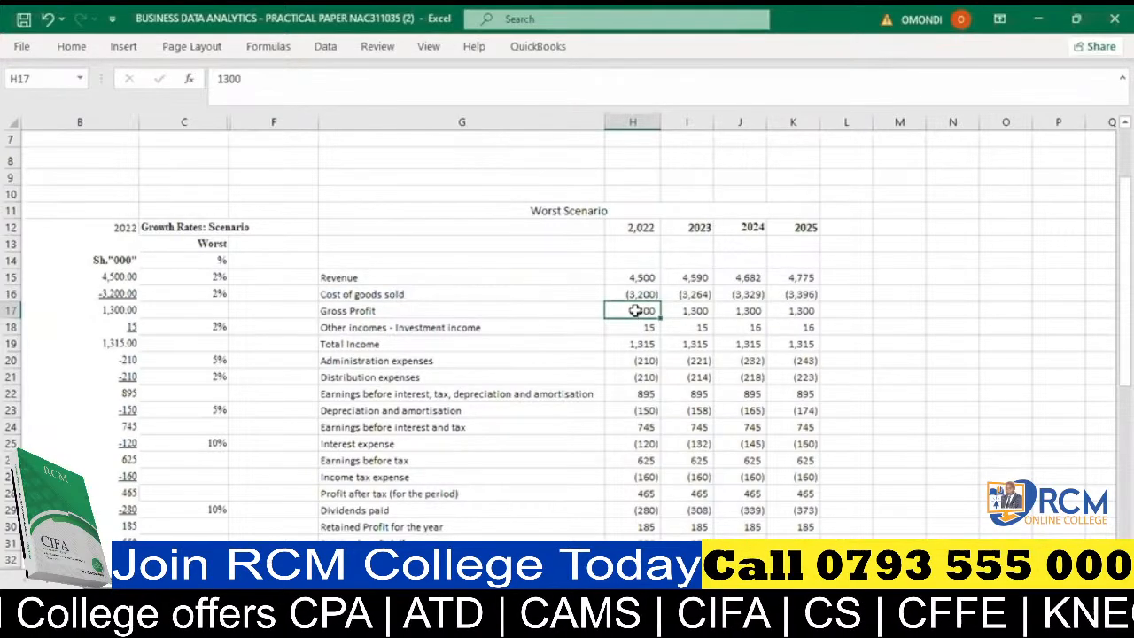
pyautogui.moveTo(635, 310); pyautogui.dragTo(786, 309)
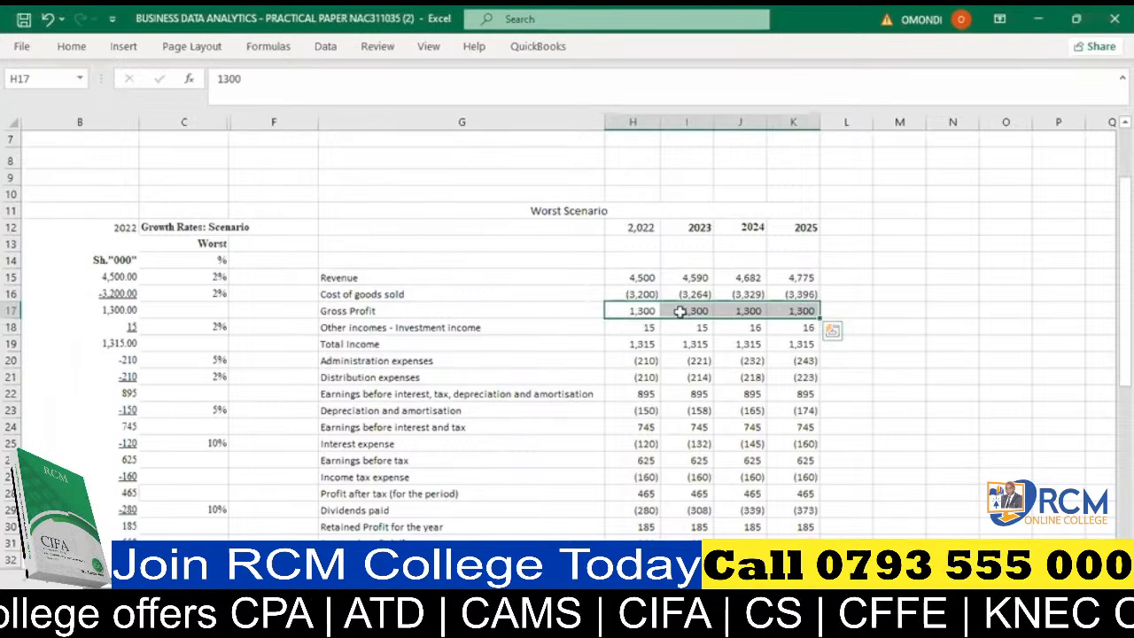
pyautogui.click(636, 311)
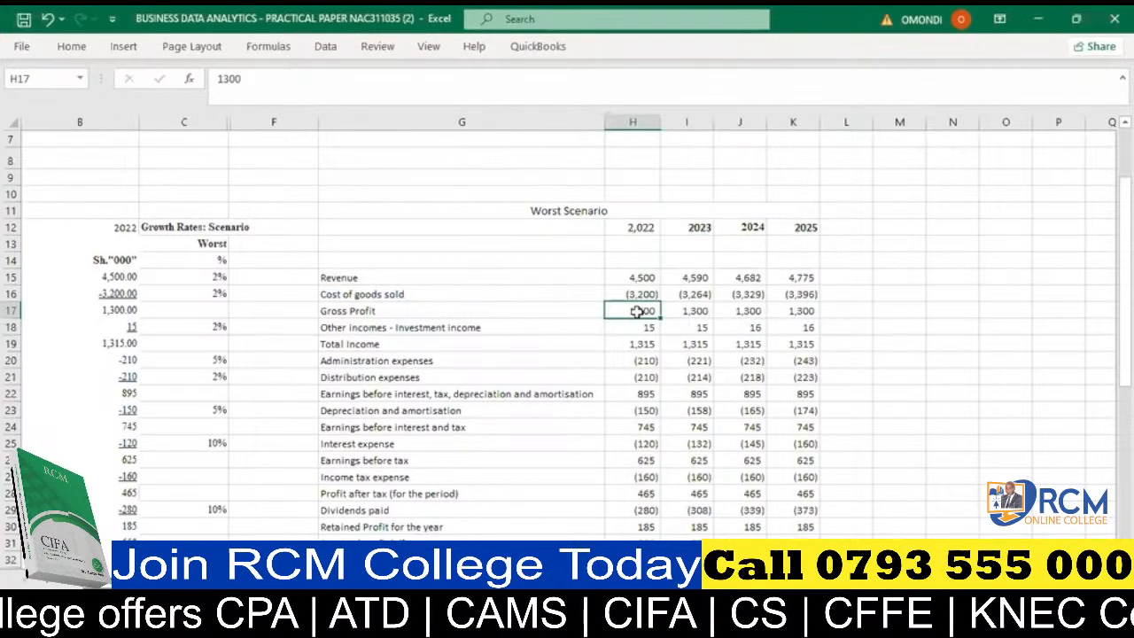
pyautogui.hotkey('alt', '=')
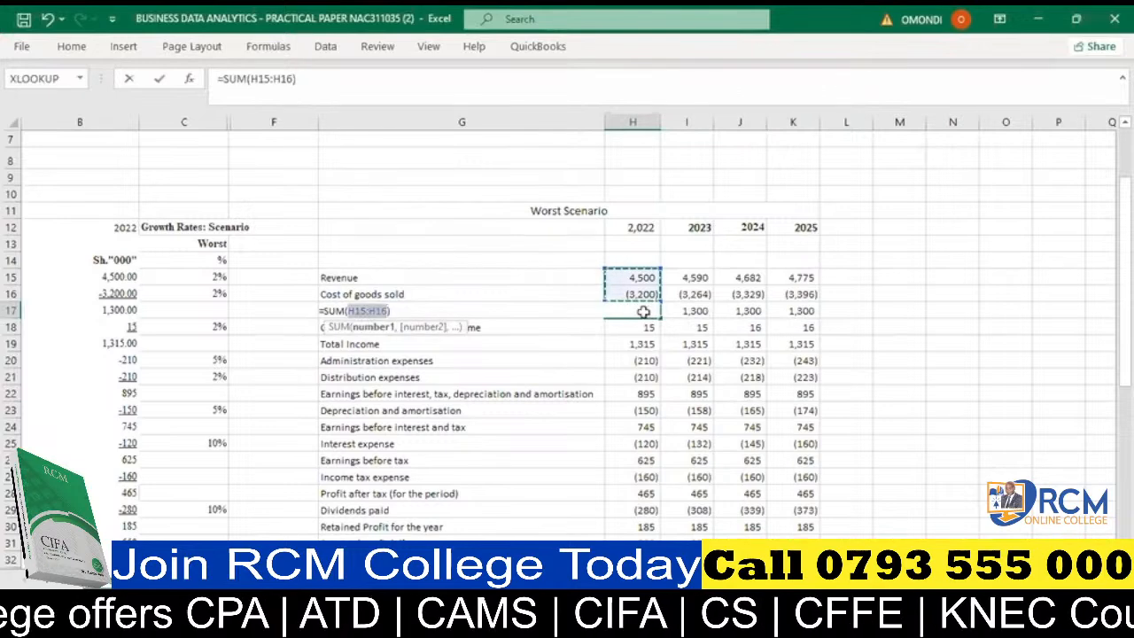
pyautogui.press('Return')
# - Copy the gross profit sum formula from H17 into the 2023, 2024 and 2025 cells I17, J17 and K17
pyautogui.click(632, 310)
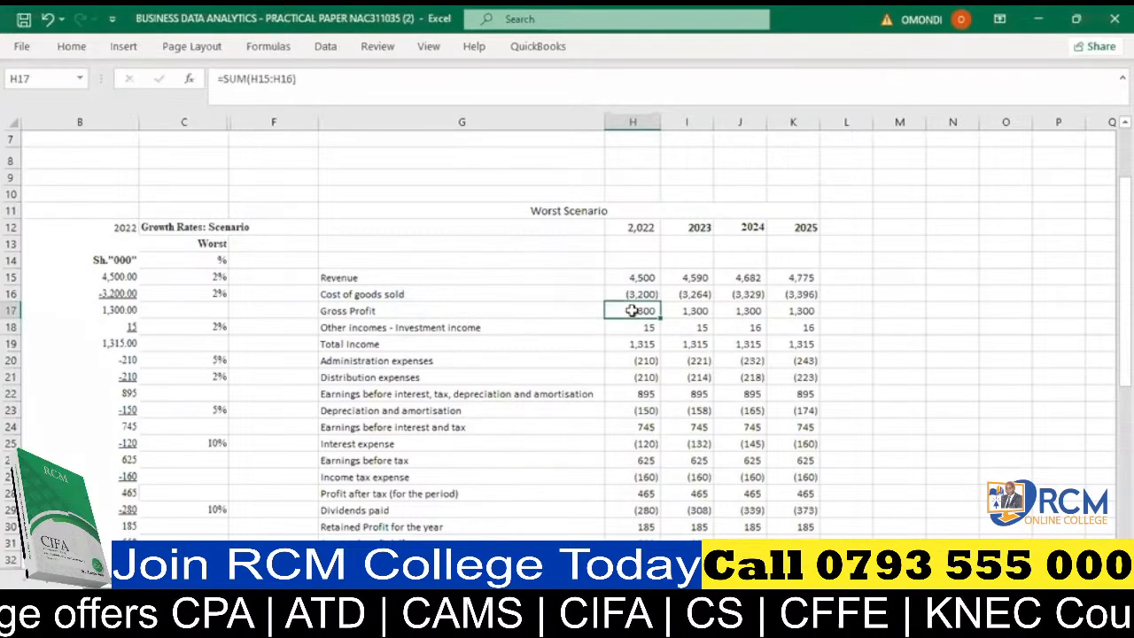
pyautogui.click(699, 305)
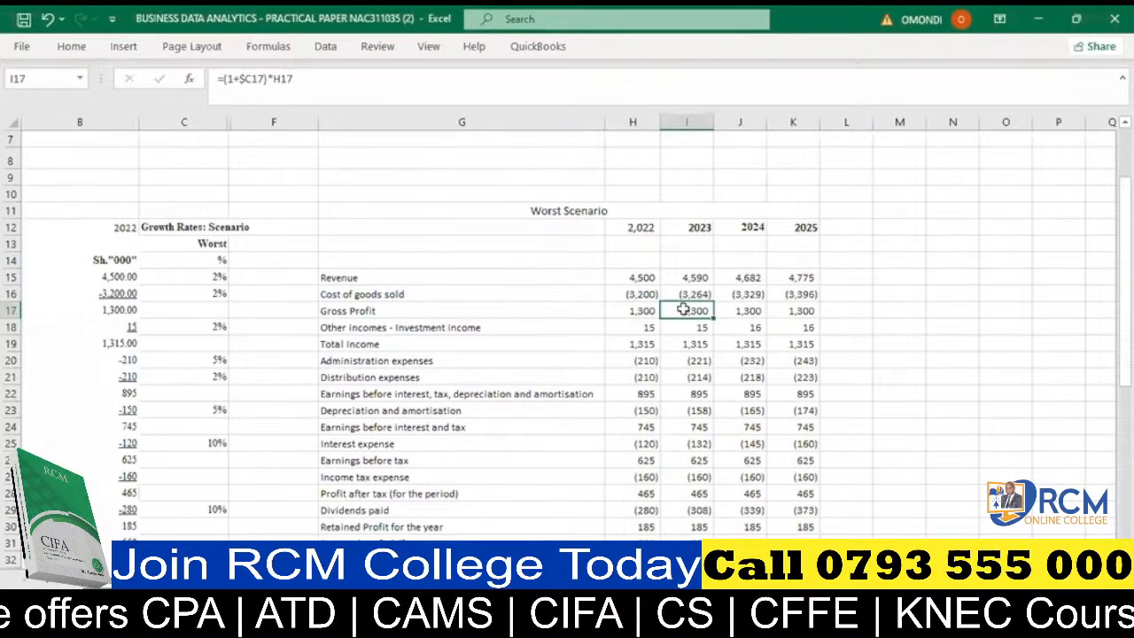
pyautogui.moveTo(679, 309); pyautogui.dragTo(766, 308)
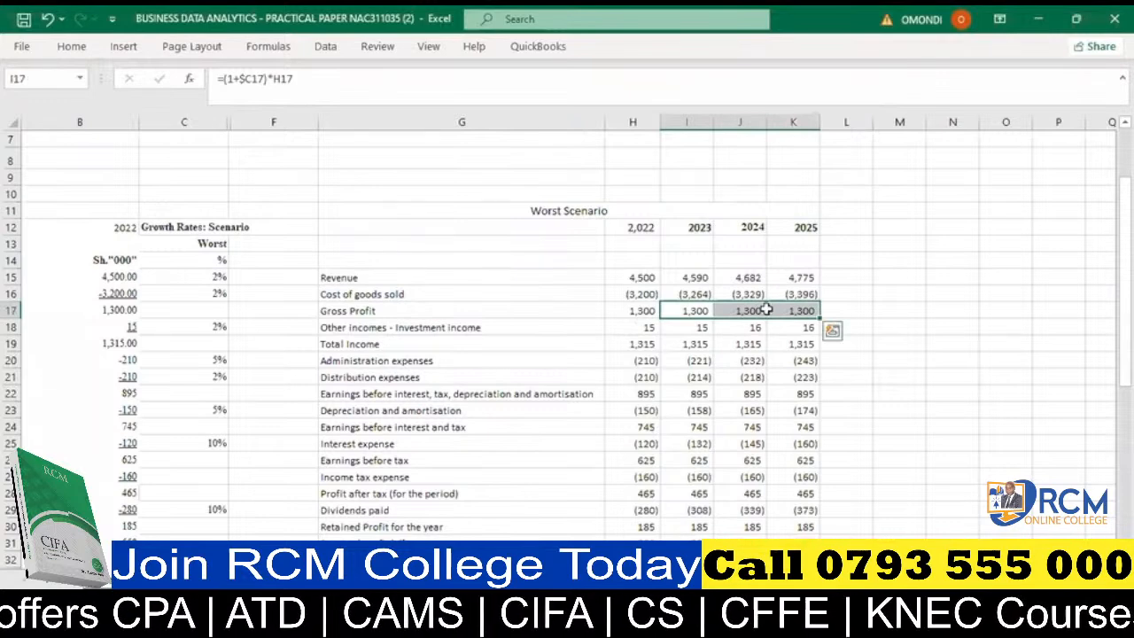
pyautogui.click(707, 310)
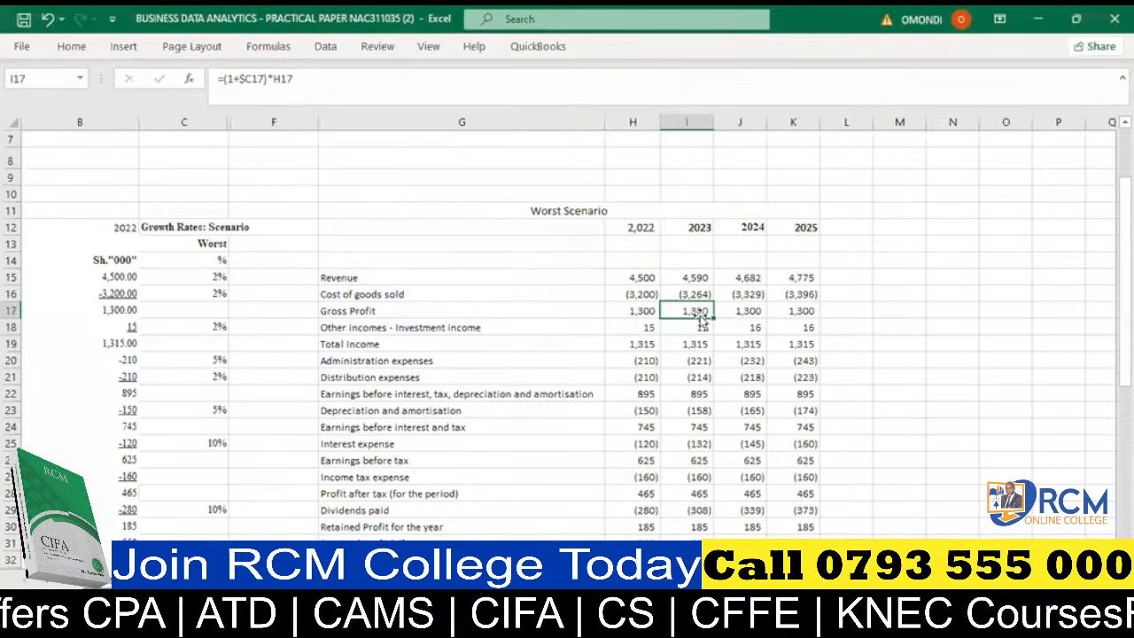
pyautogui.hotkey('ctrl', 'v')
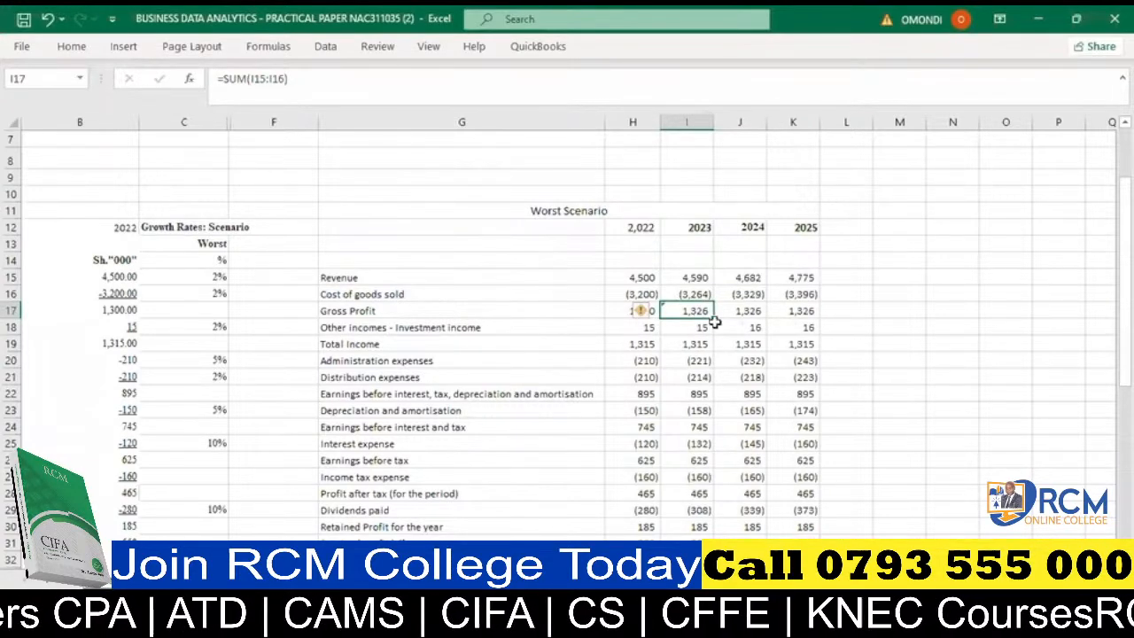
pyautogui.doubleClick(744, 312)
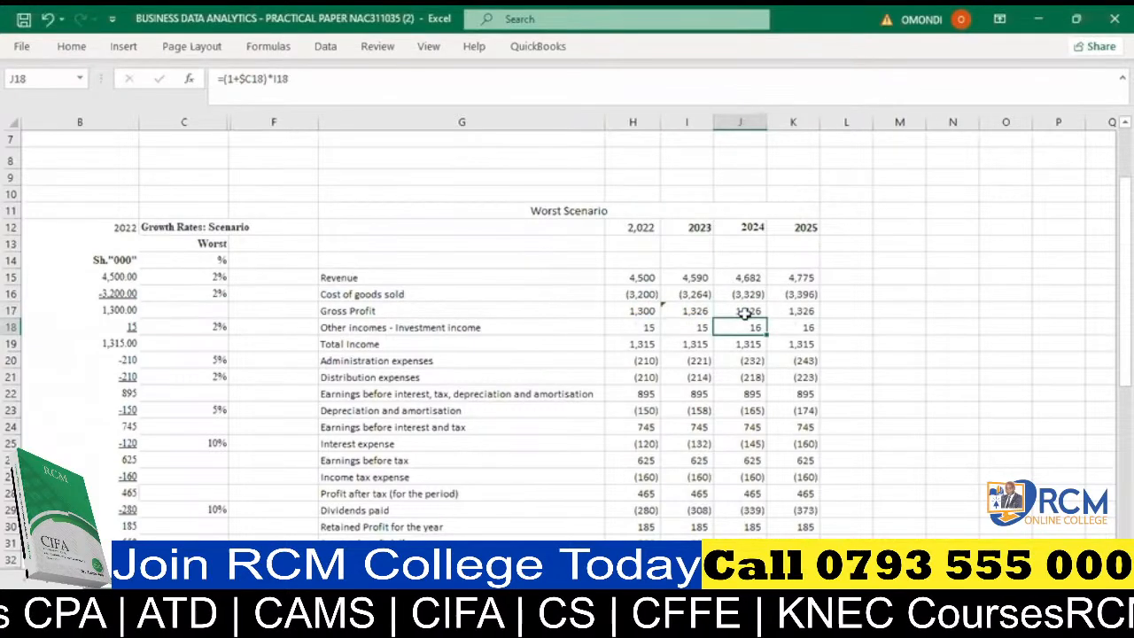
pyautogui.click(747, 309)
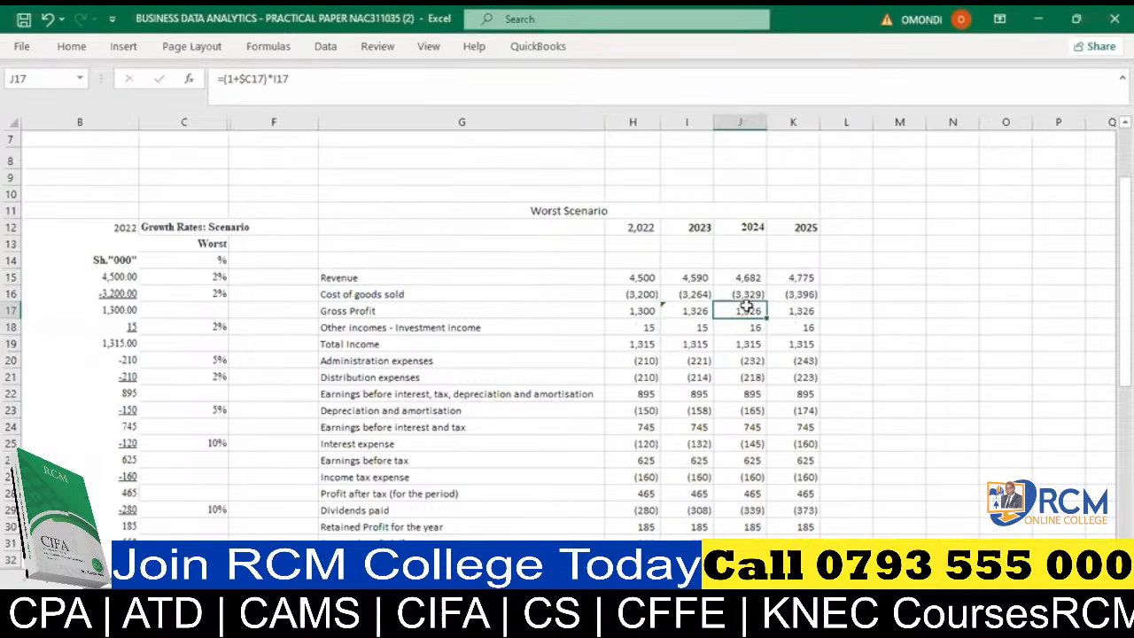
pyautogui.hotkey('ctrl', 'v')
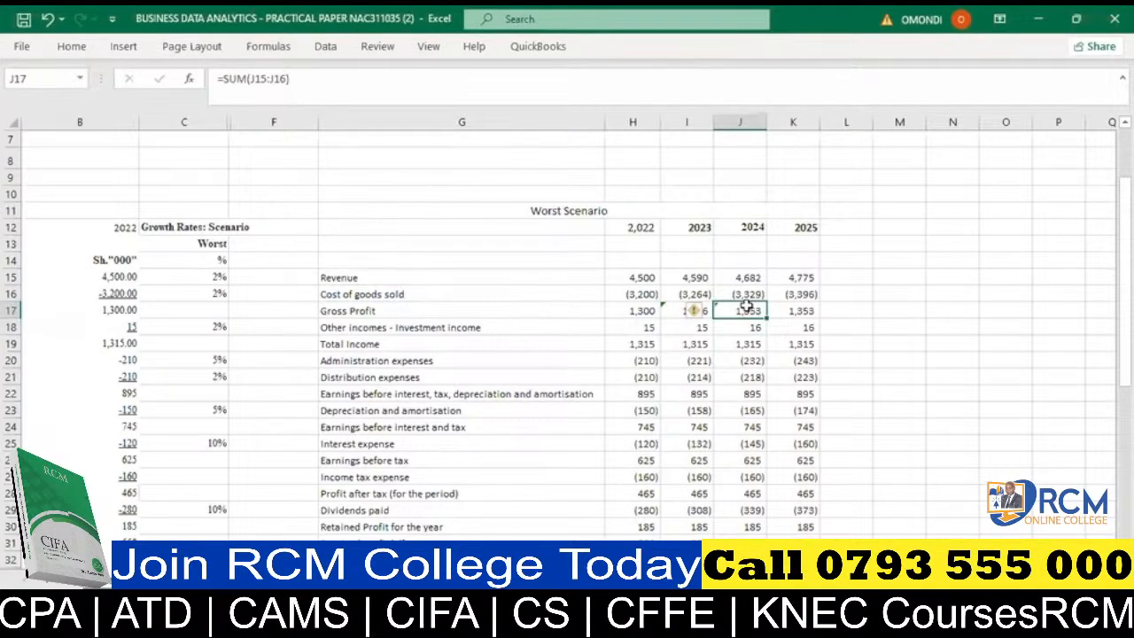
pyautogui.click(810, 309)
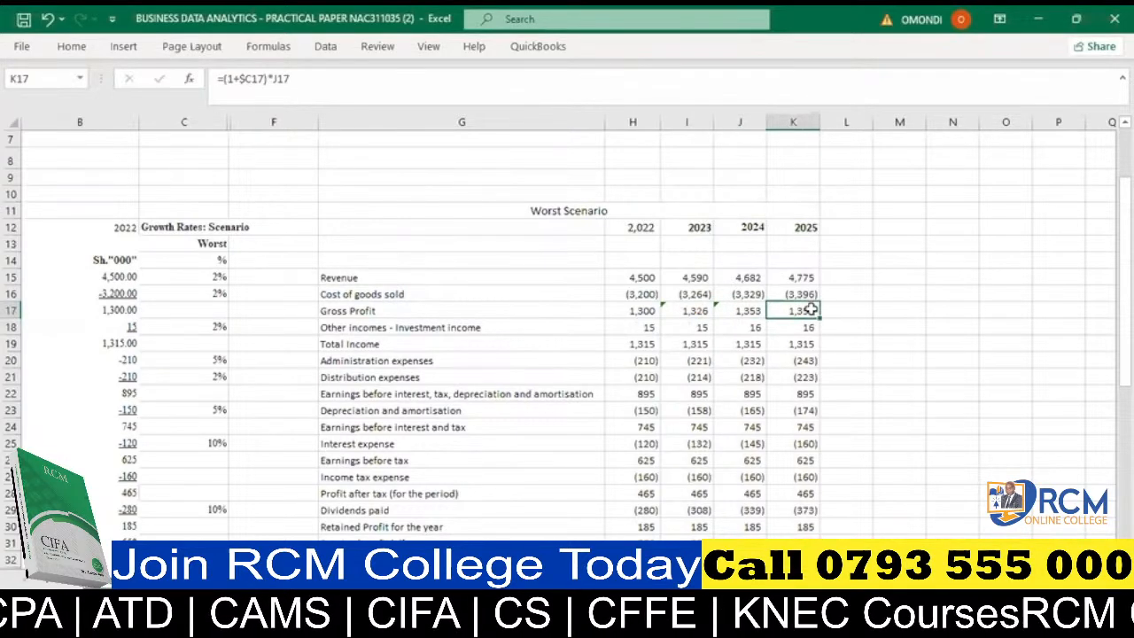
pyautogui.hotkey('ctrl', 'v')
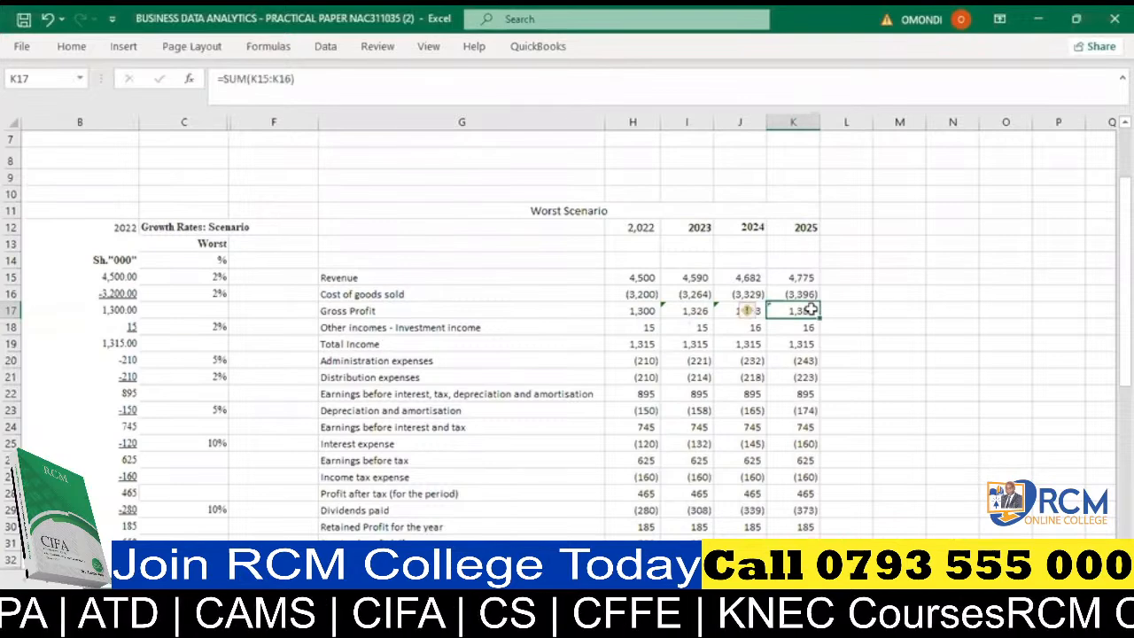
# - Examine the formulas behind the 2025 gross profit in K17 and the investment income forecasts in I18 and J18
pyautogui.moveTo(810, 309); pyautogui.dragTo(781, 310)
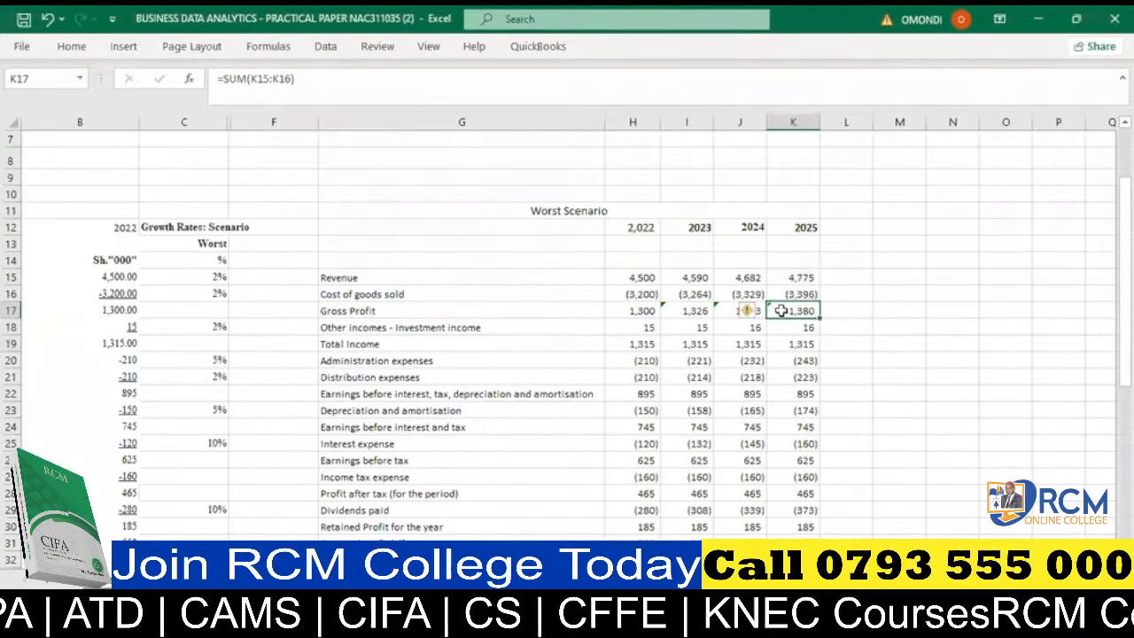
pyautogui.doubleClick(780, 310)
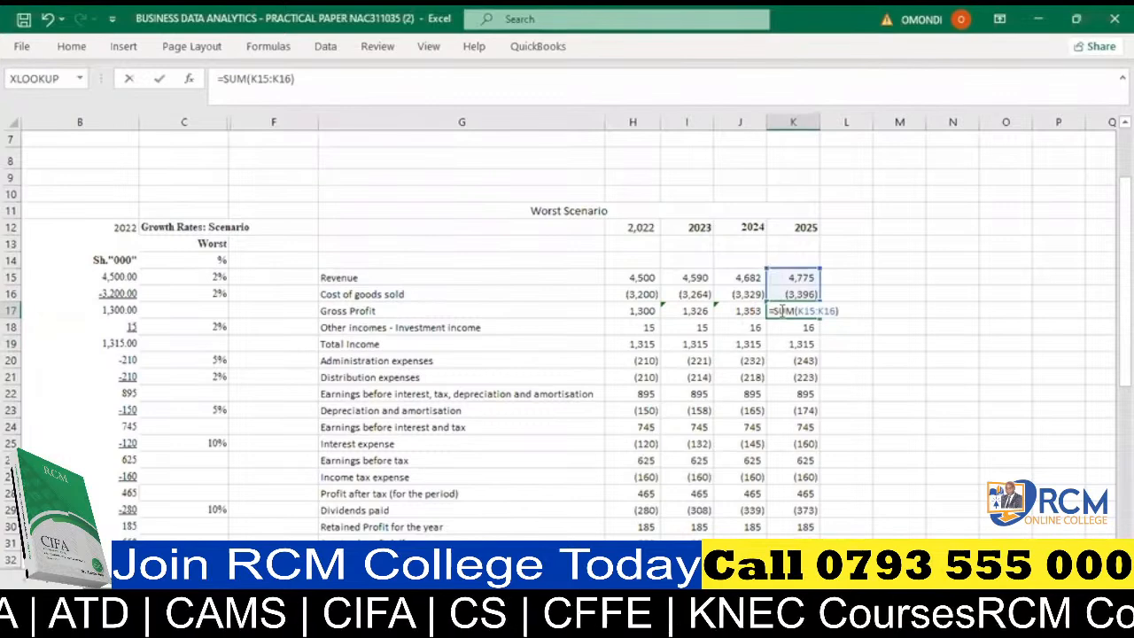
pyautogui.press('Return')
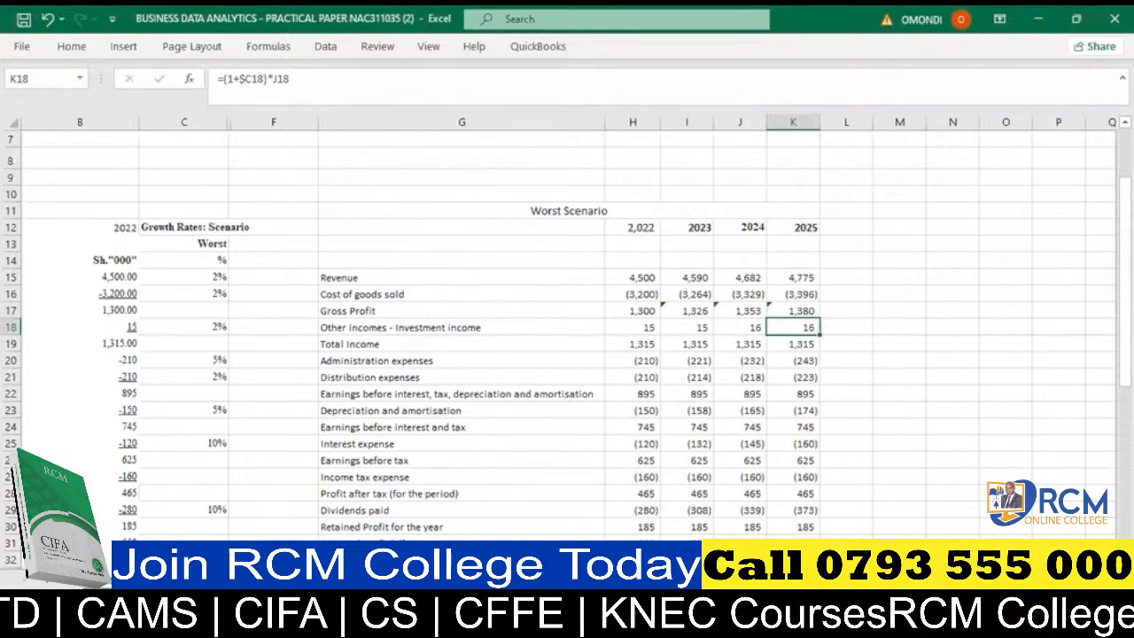
pyautogui.hscroll(-2, 567, 336)
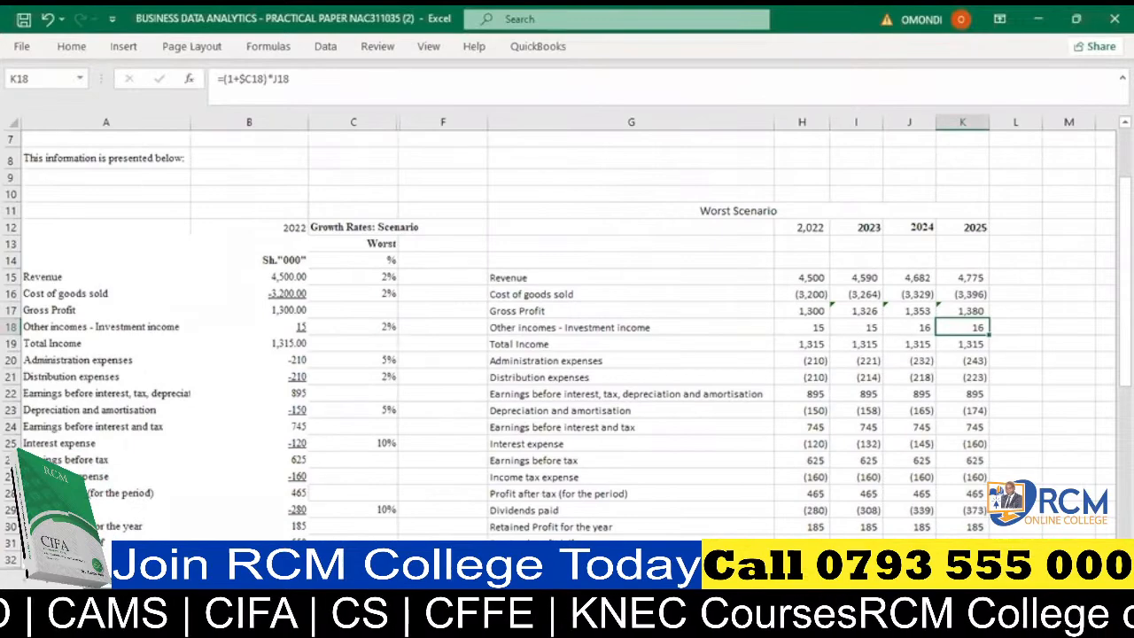
pyautogui.hscroll(1, 566, 336)
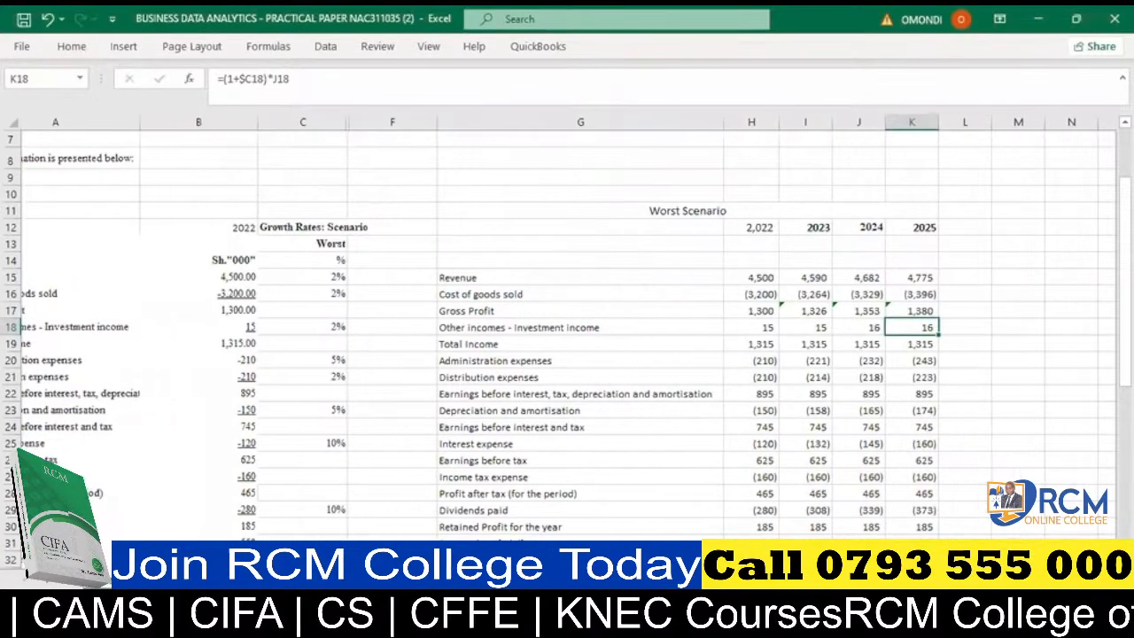
pyautogui.hscroll(1, 567, 337)
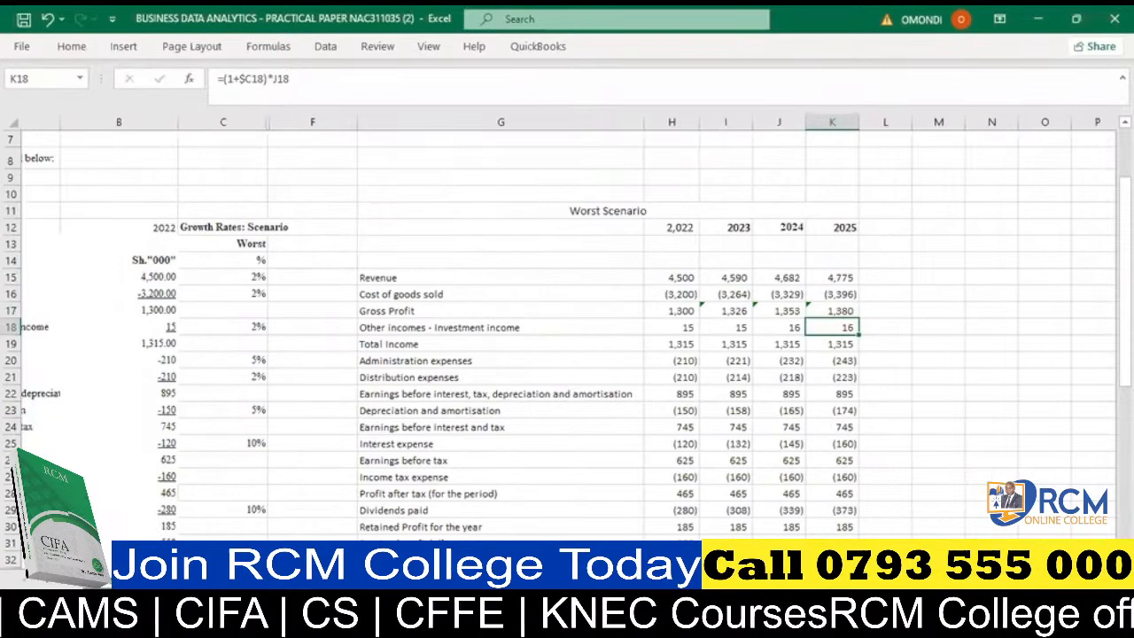
pyautogui.hscroll(1, 567, 336)
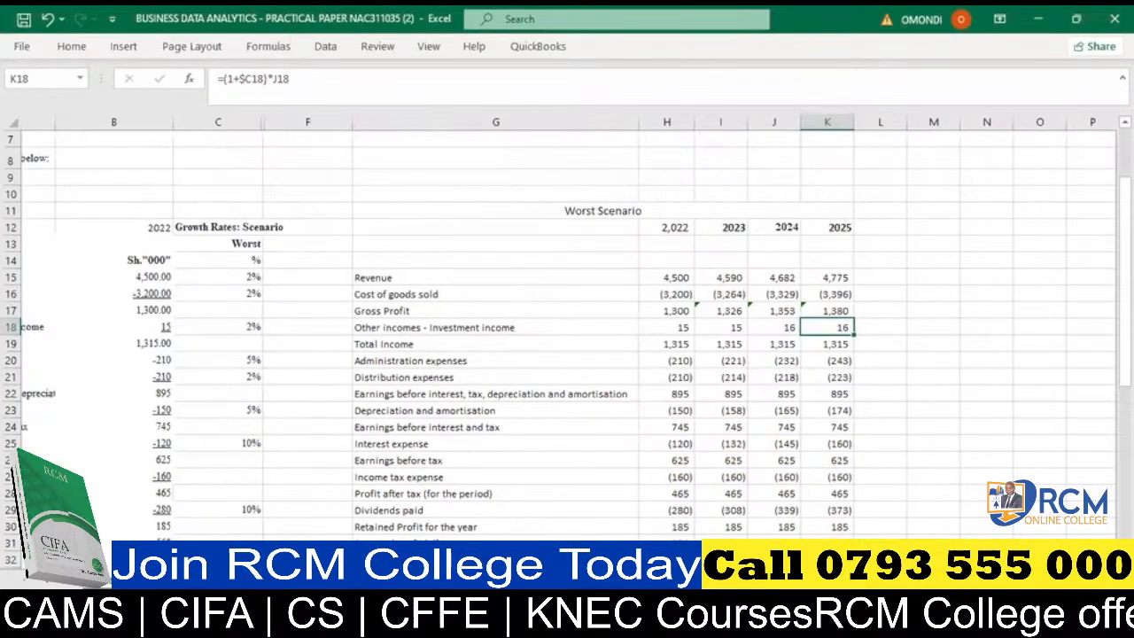
pyautogui.hscroll(-2, 567, 337)
pyautogui.hscroll(1, 566, 337)
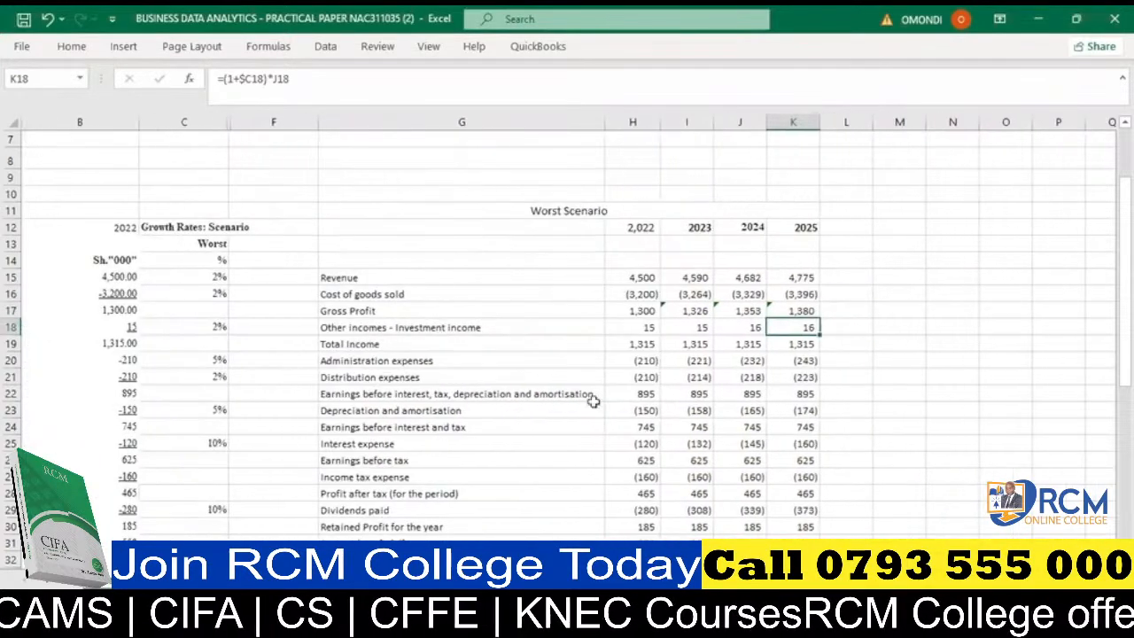
pyautogui.click(697, 326)
pyautogui.doubleClick(698, 326)
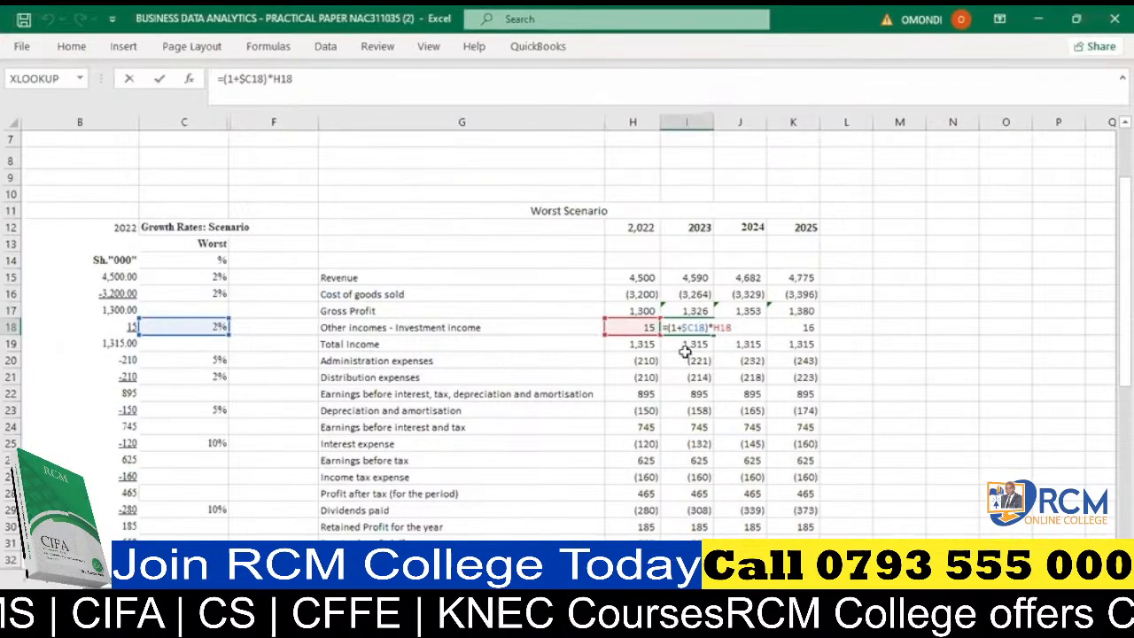
pyautogui.press('Return')
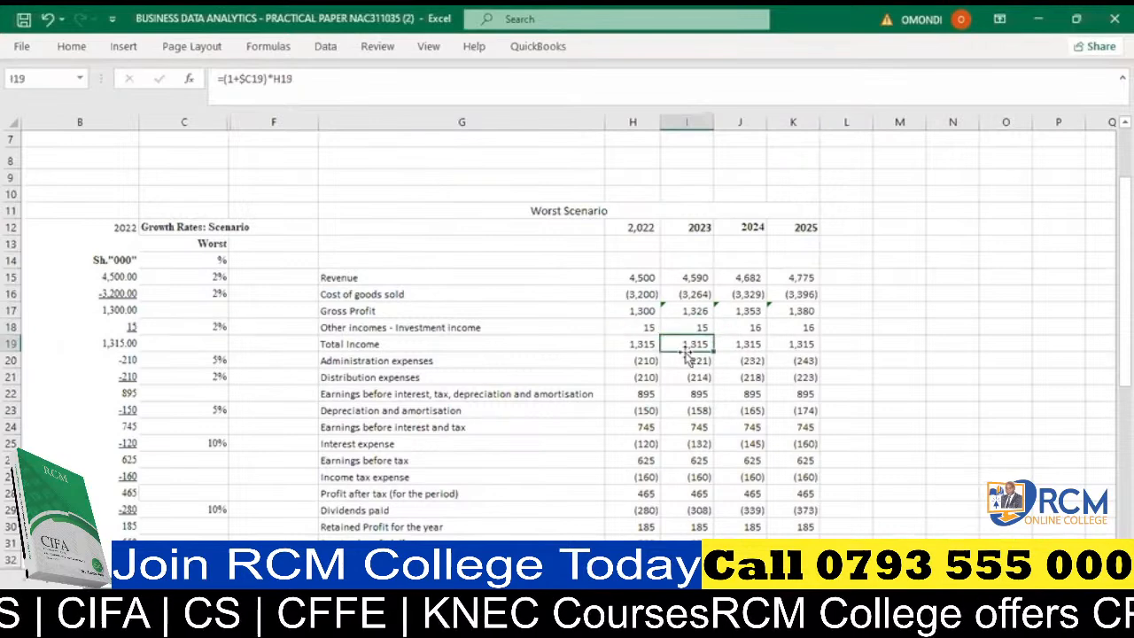
pyautogui.click(746, 324)
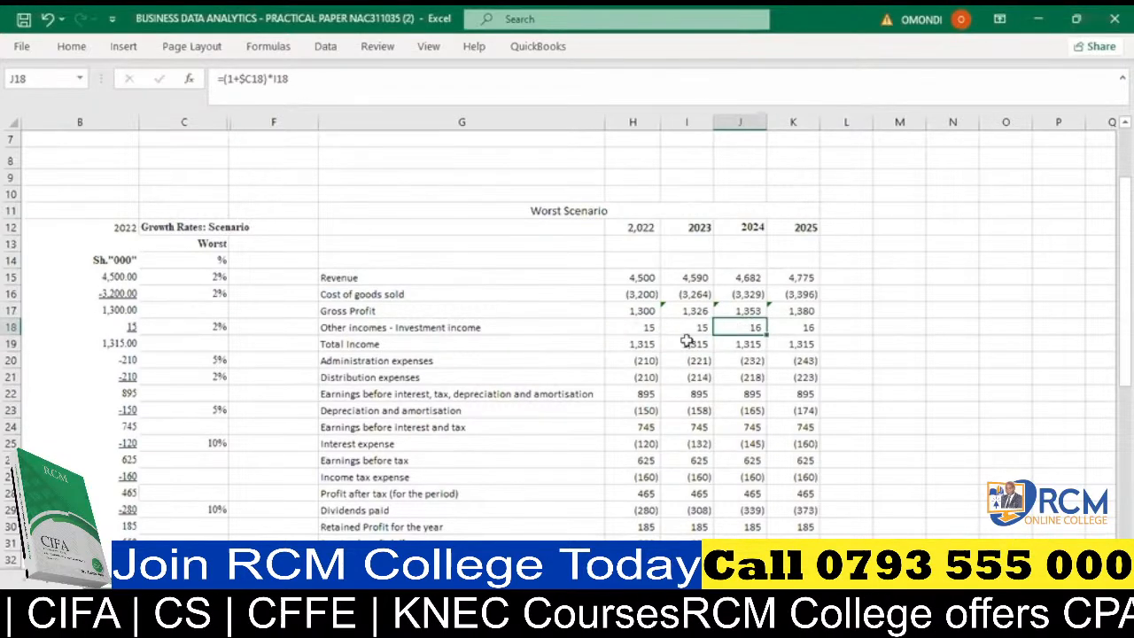
# - Replace the hardcoded 2022 total income in H19 with =SUM(H17:H18)
pyautogui.click(634, 345)
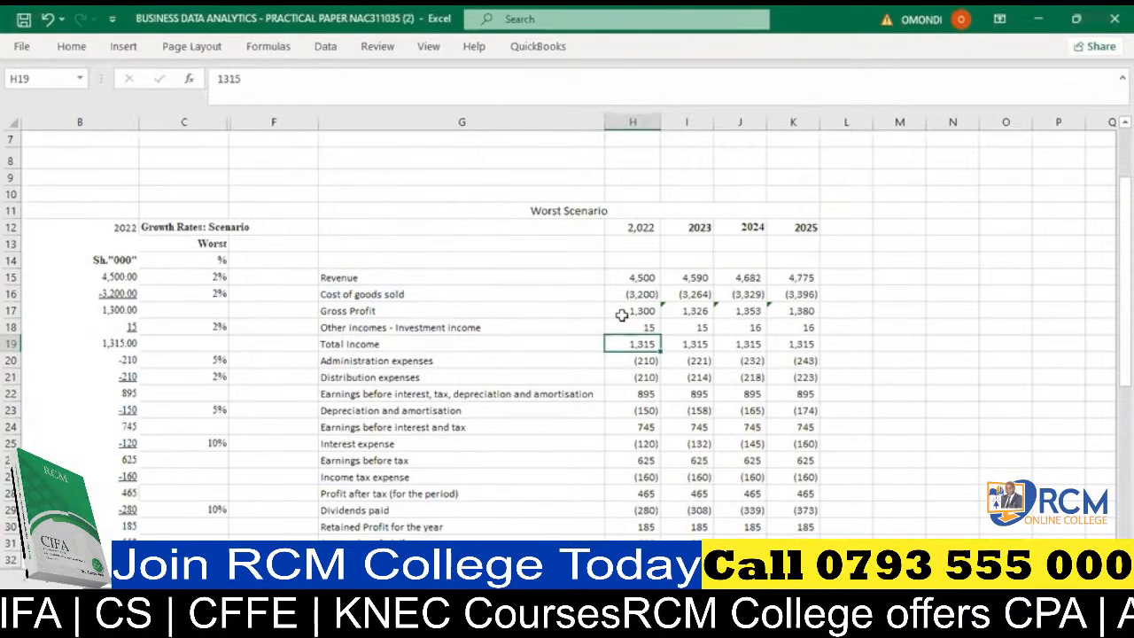
pyautogui.write('=SUM(')
pyautogui.click(624, 314)
pyautogui.write(')')
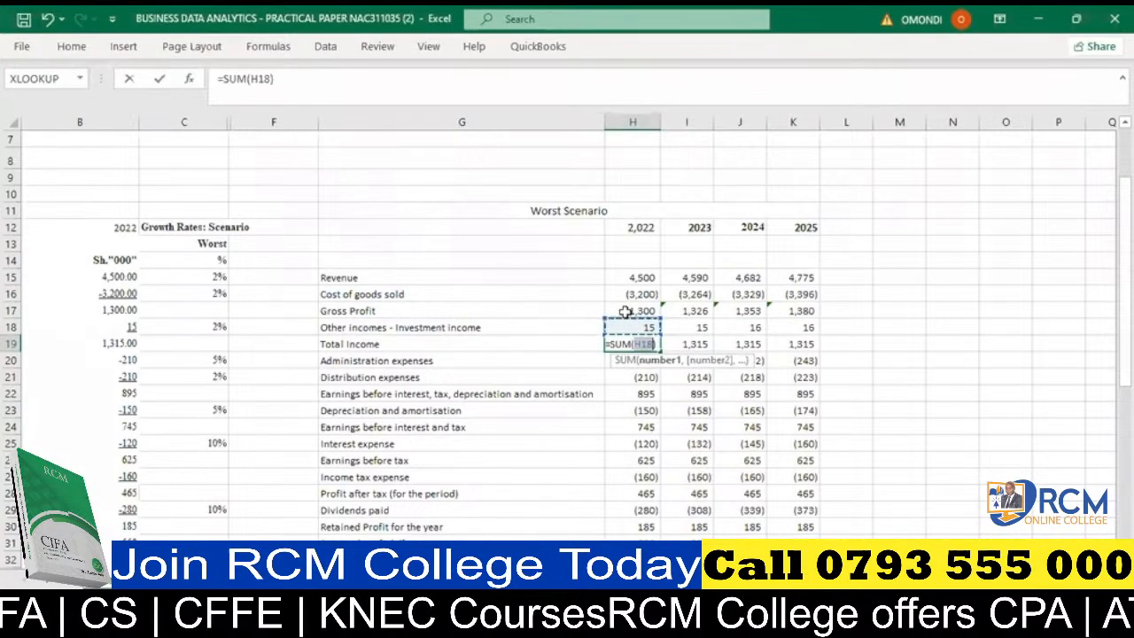
pyautogui.moveTo(626, 315); pyautogui.dragTo(626, 327)
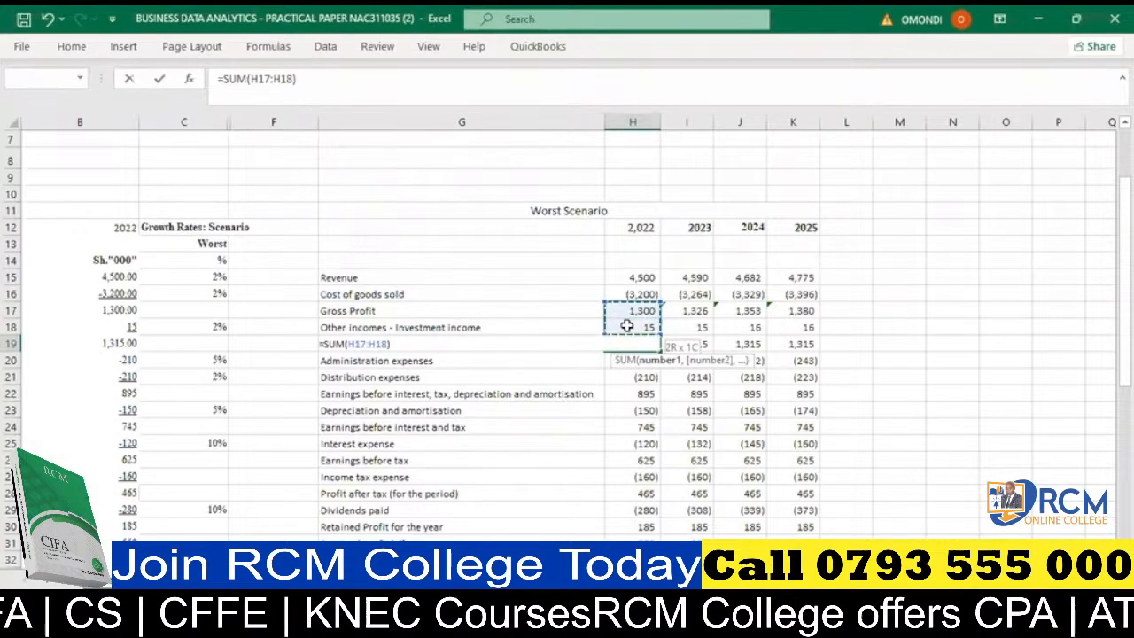
pyautogui.press('Return')
# - Copy the total income sum formula from H19 into the 2023–2025 cells I19, J19 and K19
pyautogui.click(642, 345)
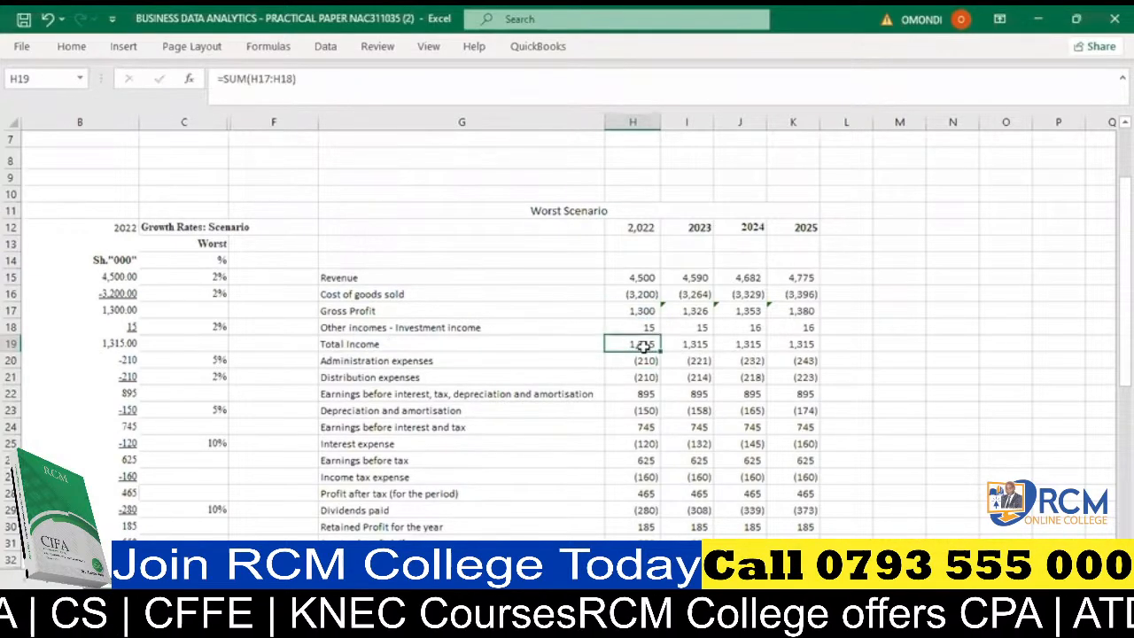
pyautogui.click(677, 344)
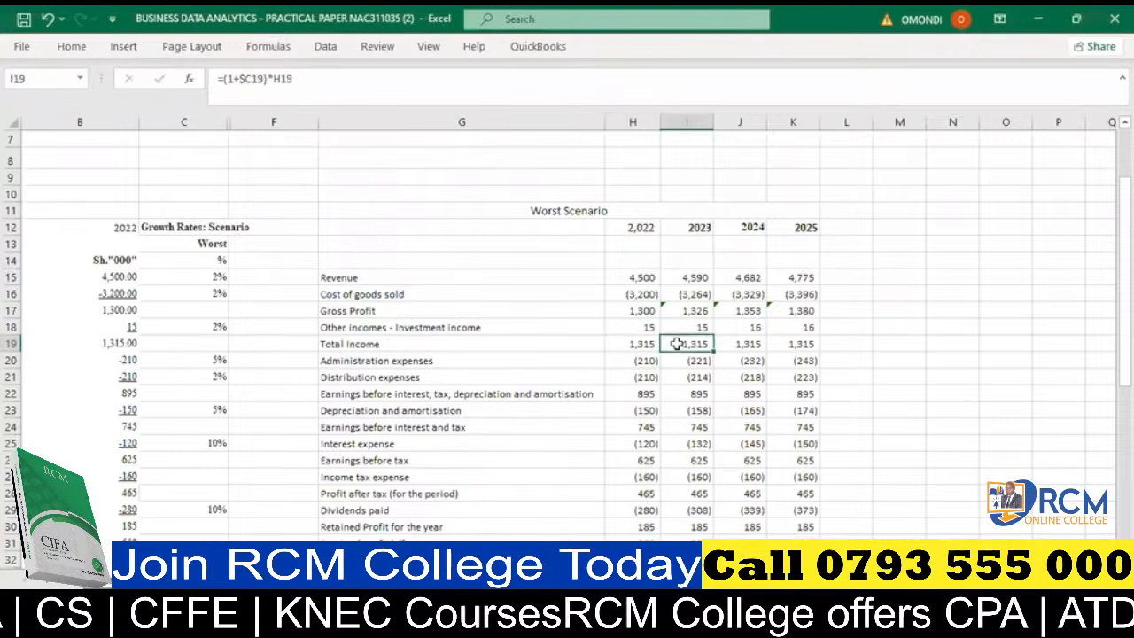
pyautogui.hotkey('ctrl', 'v')
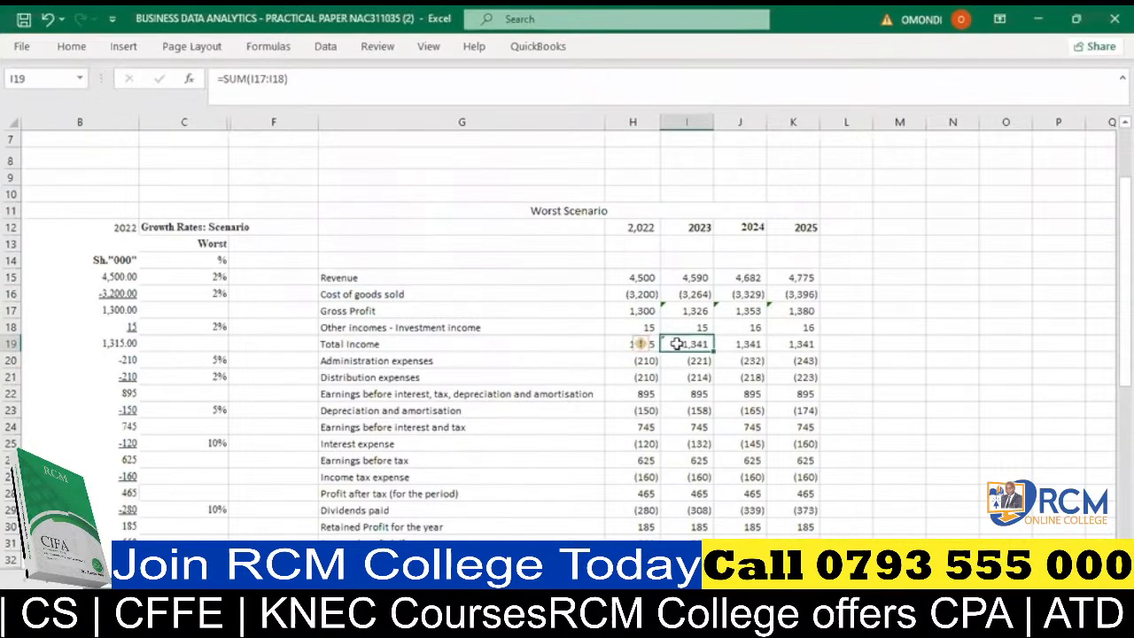
pyautogui.press('Right')
pyautogui.hotkey('ctrl', 'v')
pyautogui.press('Right')
pyautogui.hotkey('ctrl', 'v')
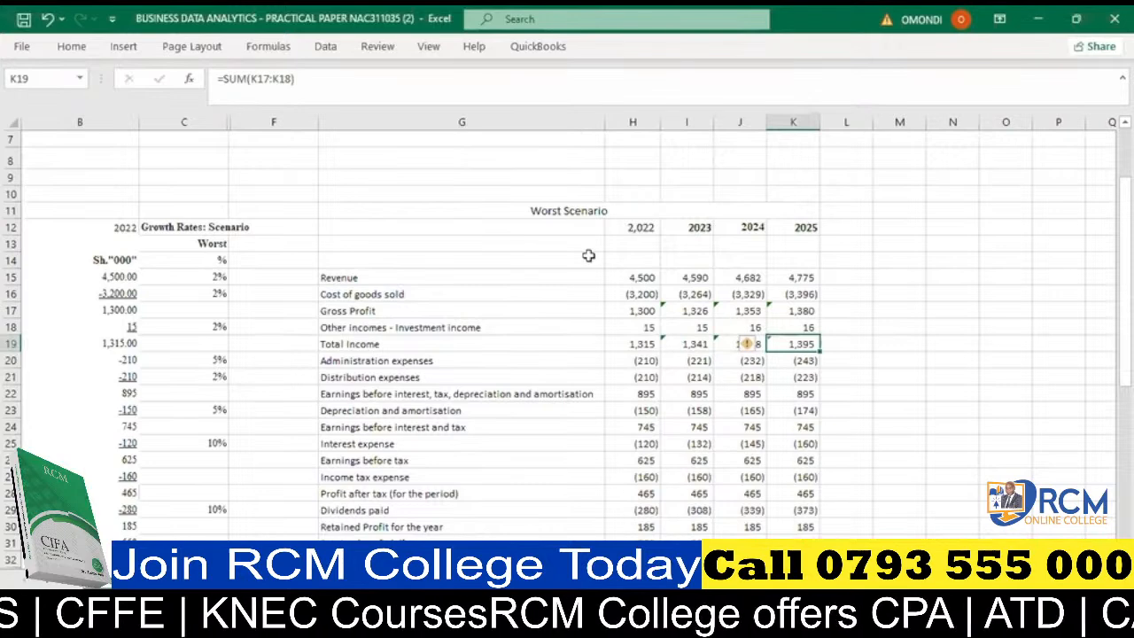
pyautogui.hotkey('alt', 'Tab')
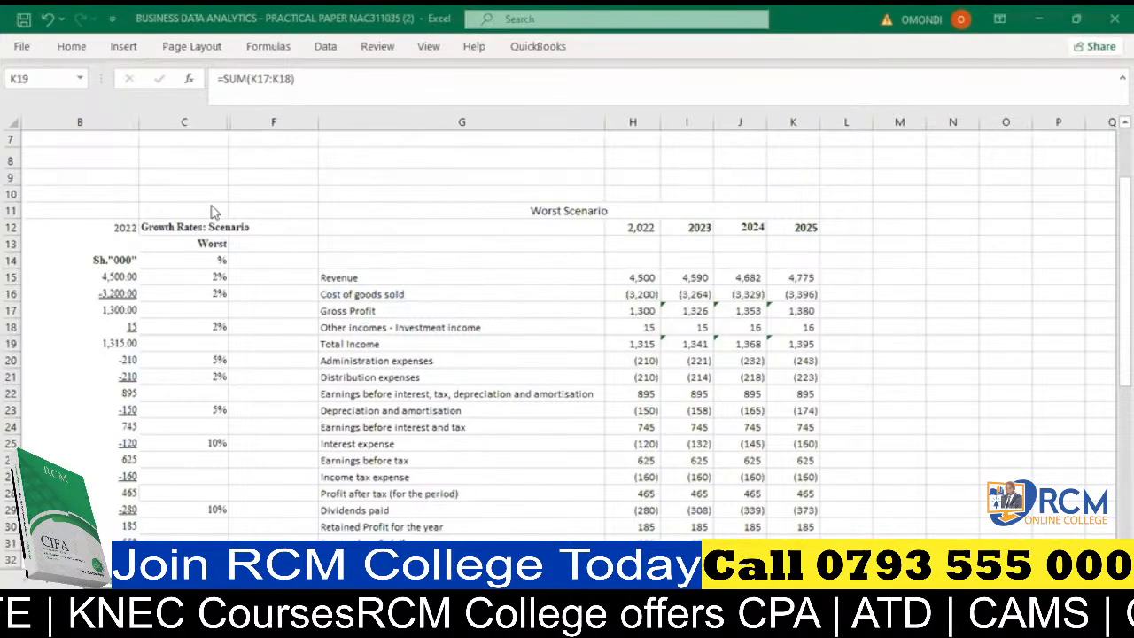
# - Replace the hardcoded 2022 EBITDA in H22 with =SUM(H19:H21) and copy the formula into the 2023–2025 cells I22:K22
pyautogui.click(623, 358)
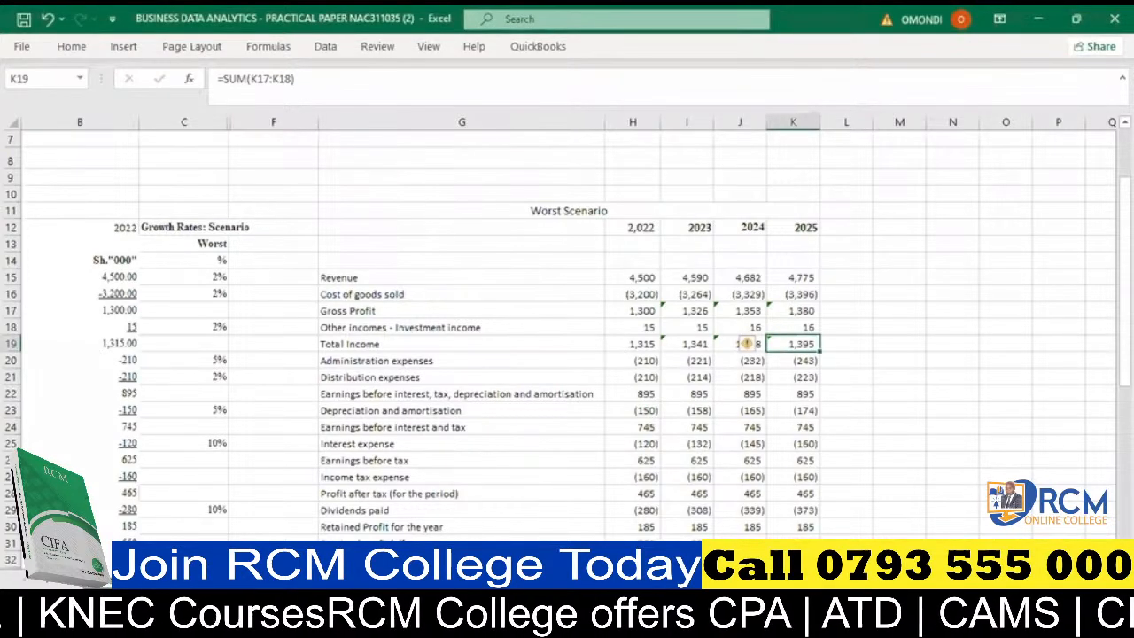
pyautogui.hscroll(-1, 645, 461)
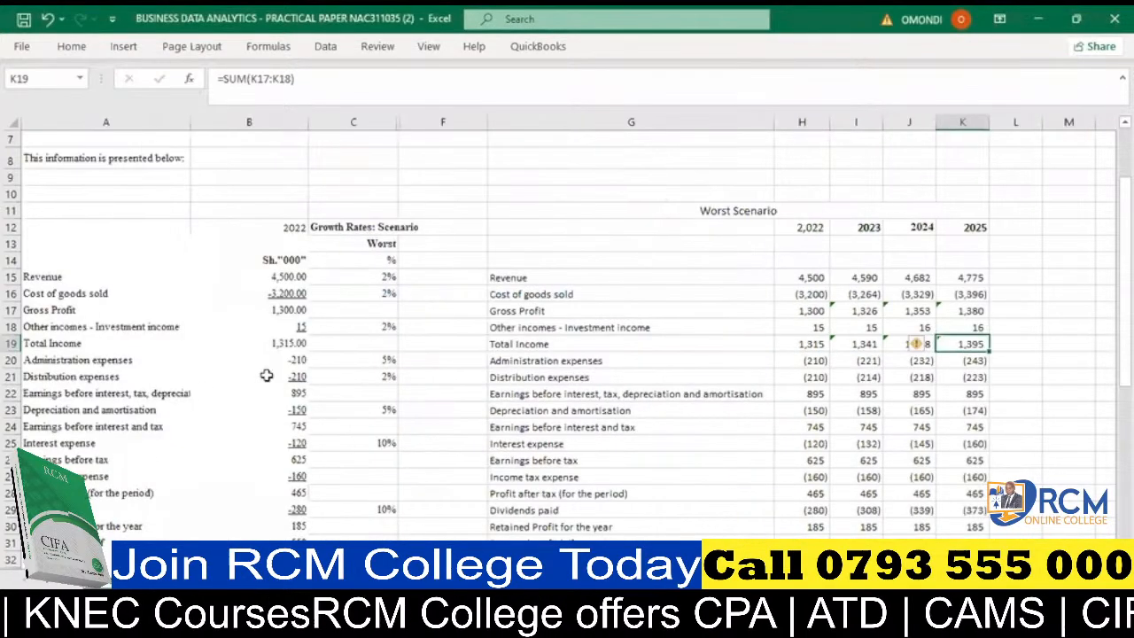
pyautogui.hscroll(1, 558, 330)
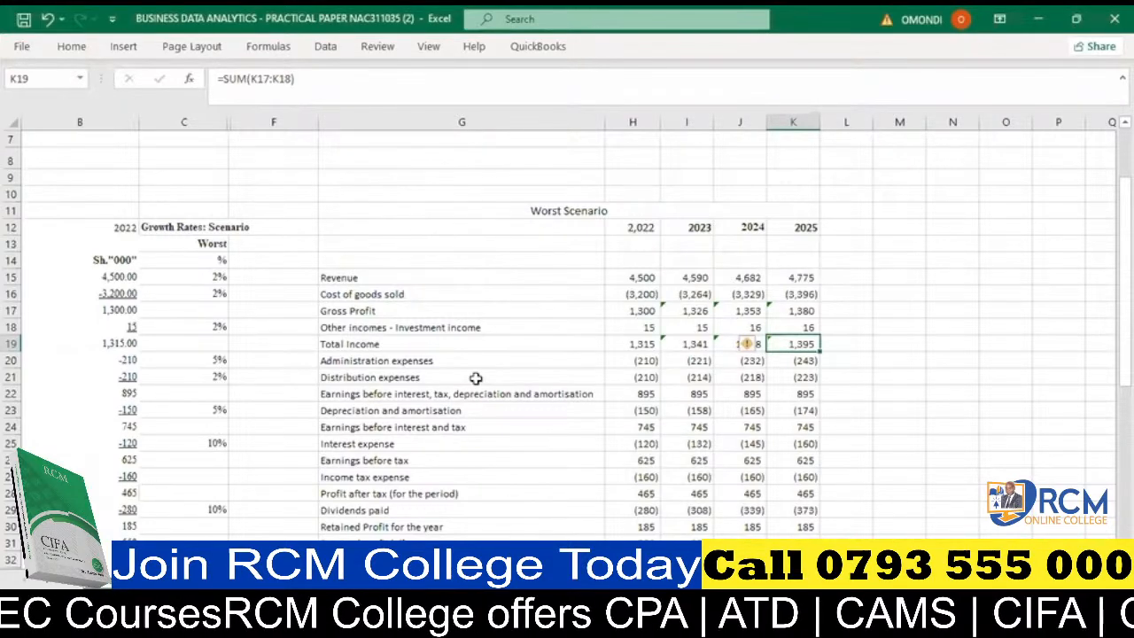
pyautogui.click(627, 394)
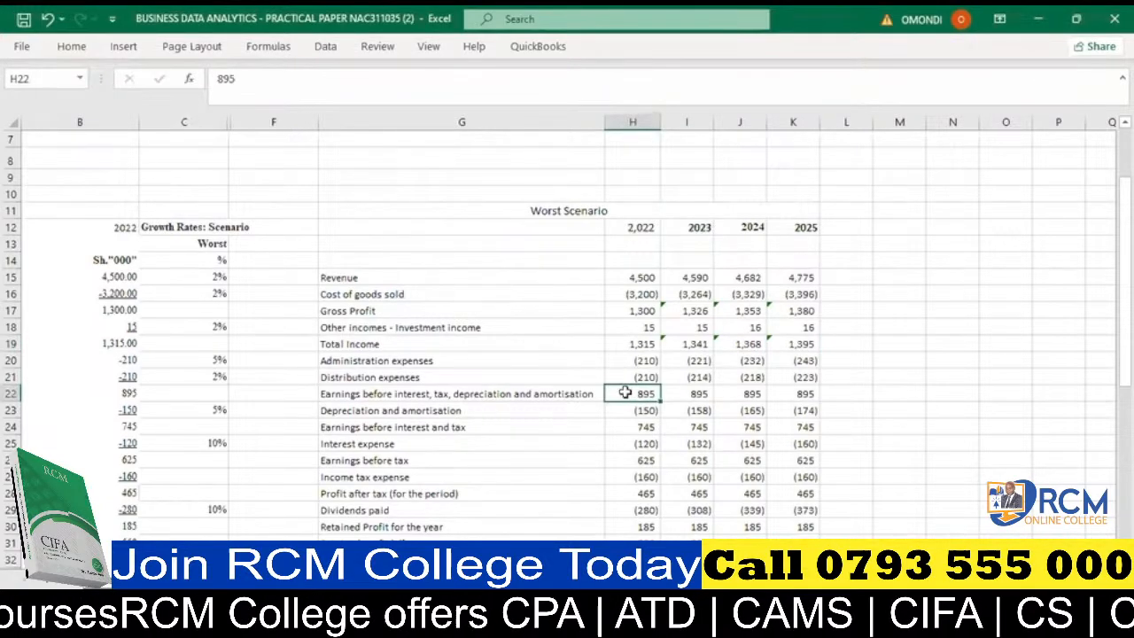
pyautogui.hotkey('alt', '=')
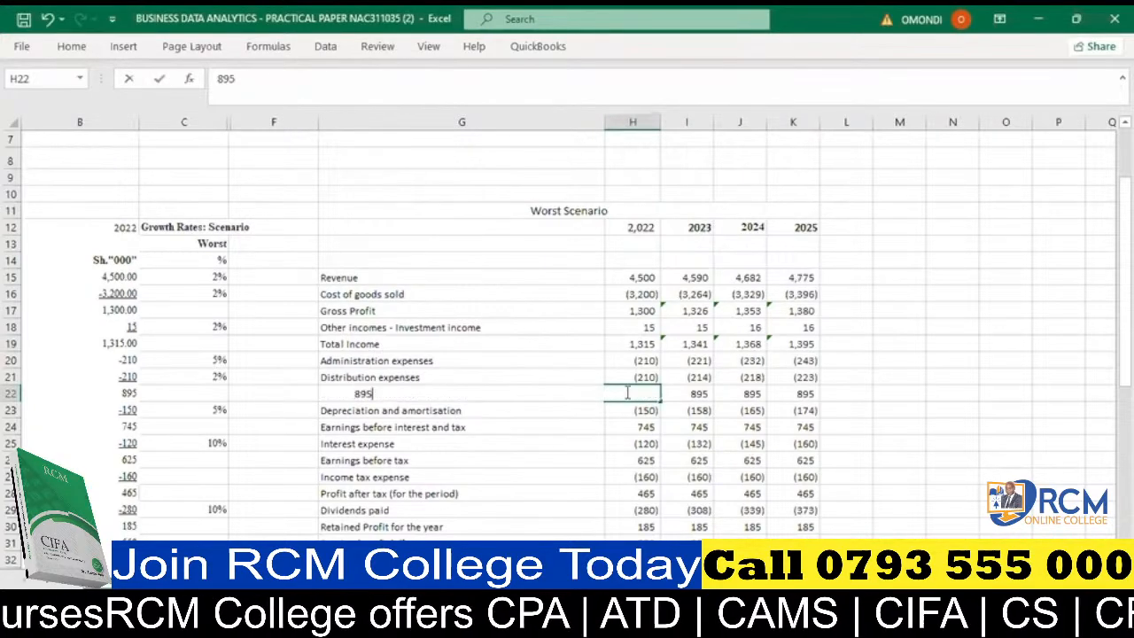
pyautogui.moveTo(643, 343); pyautogui.dragTo(647, 368)
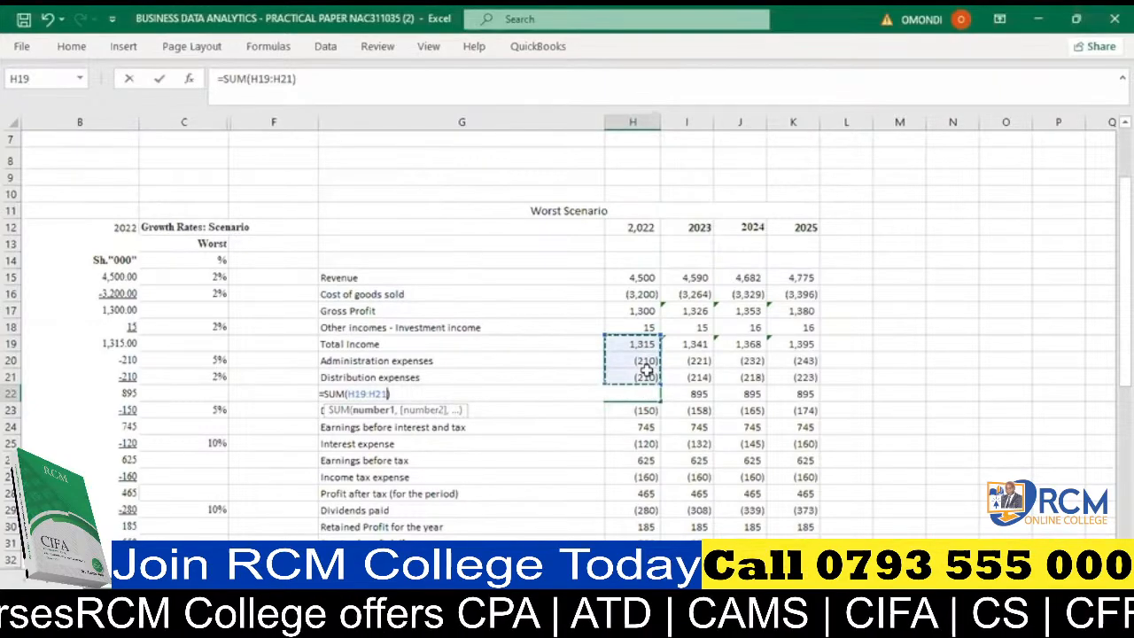
pyautogui.press('Return')
pyautogui.click(647, 395)
pyautogui.moveTo(660, 403); pyautogui.dragTo(806, 401)
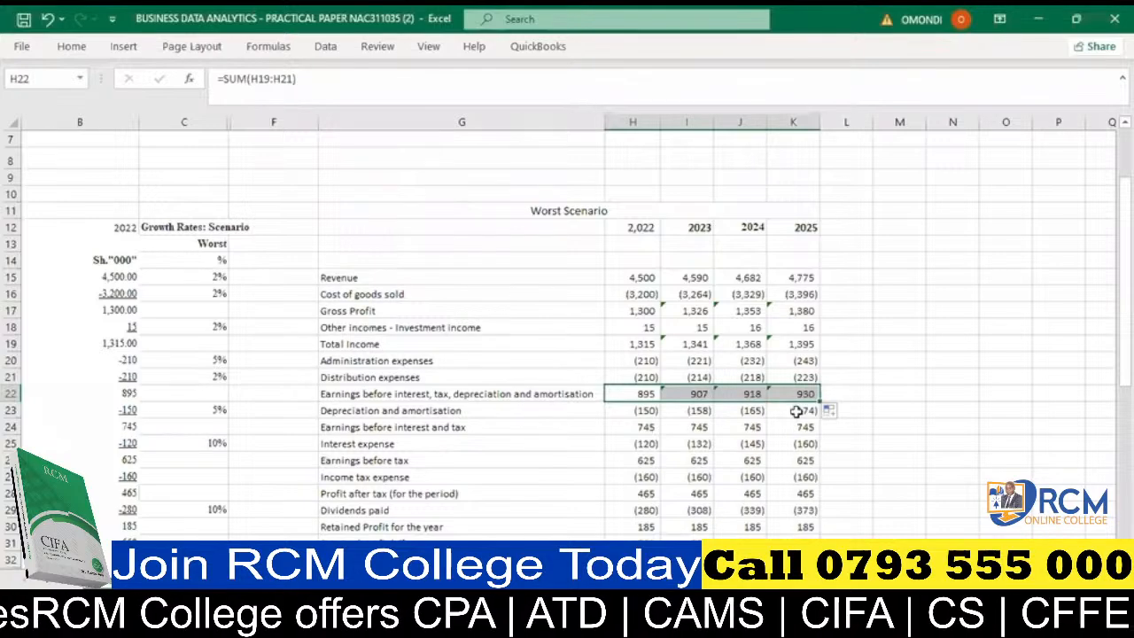
# - Replace the hardcoded 2022 earnings before interest and tax in H24 with =SUM(H22:H23) and copy it into I24:K24
pyautogui.scroll(-1, 744, 412)
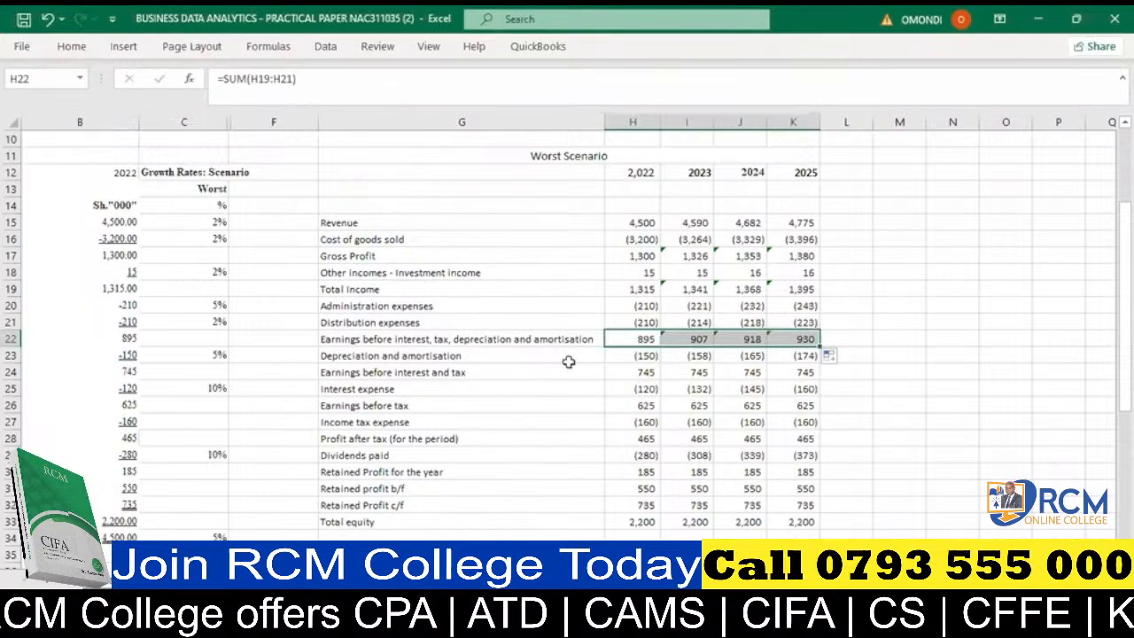
pyautogui.click(645, 370)
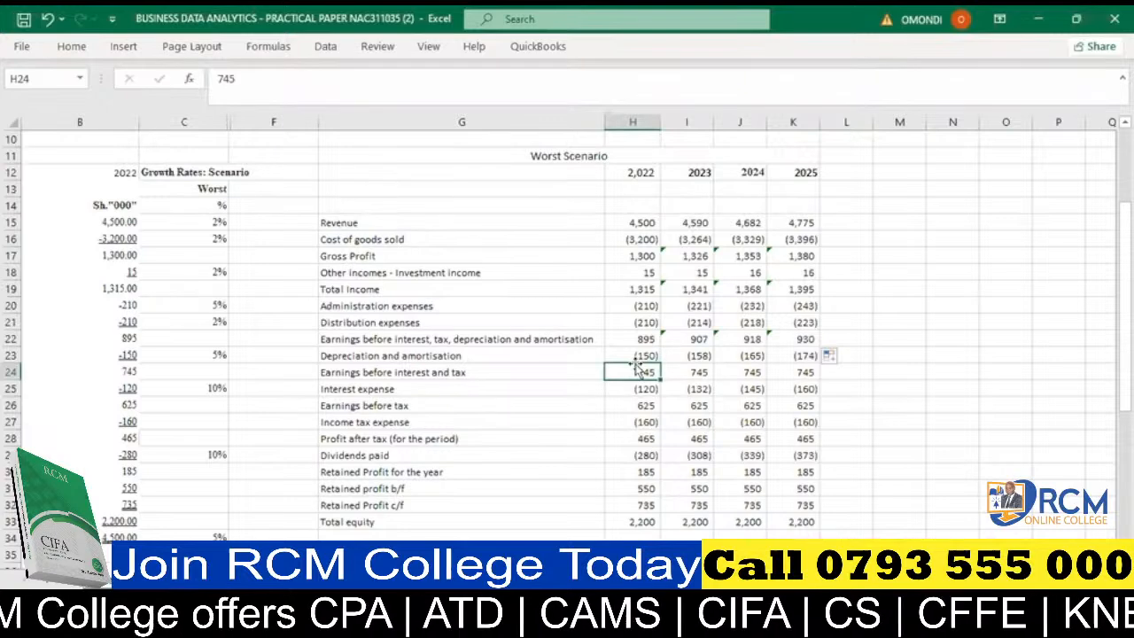
pyautogui.write('=SUM(')
pyautogui.click(635, 356)
pyautogui.write(')')
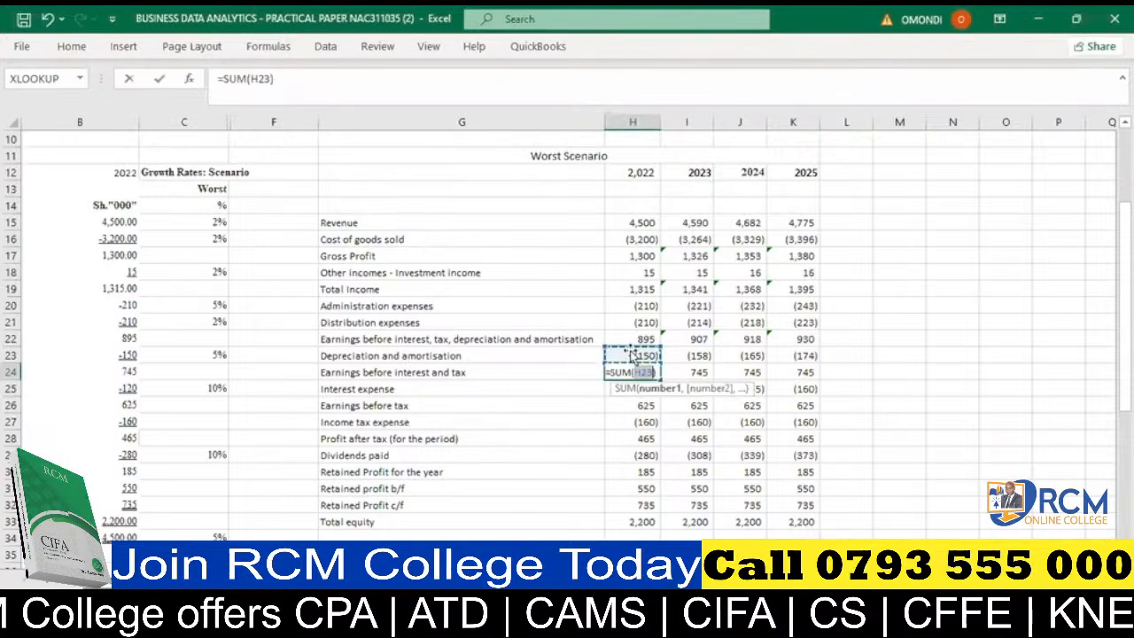
pyautogui.click(636, 339)
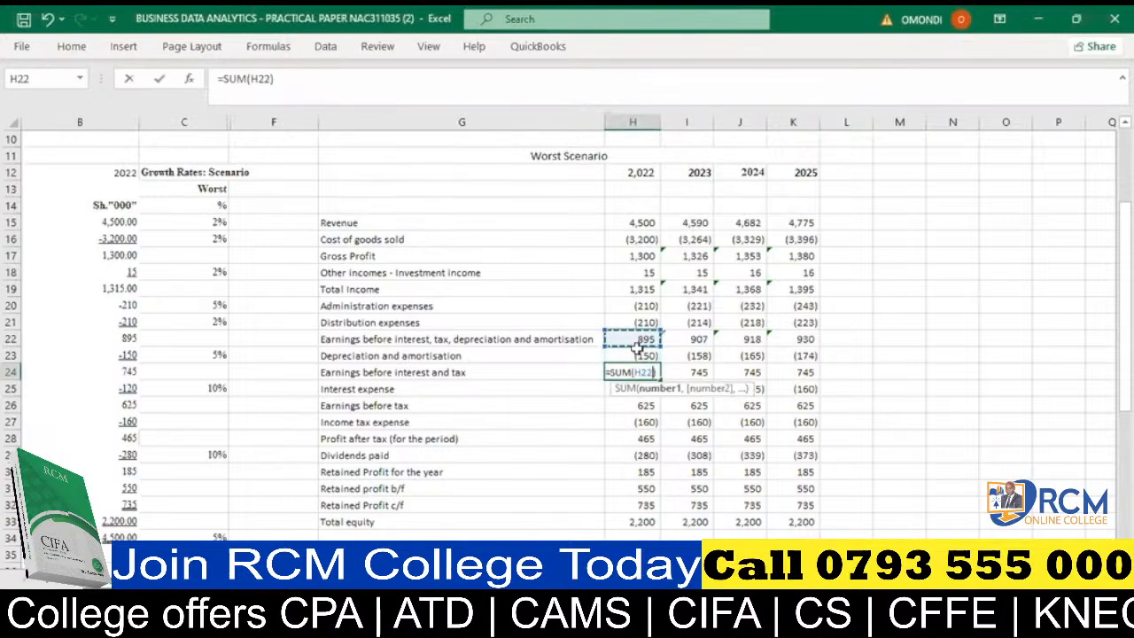
pyautogui.moveTo(636, 348); pyautogui.dragTo(636, 349)
pyautogui.press('Return')
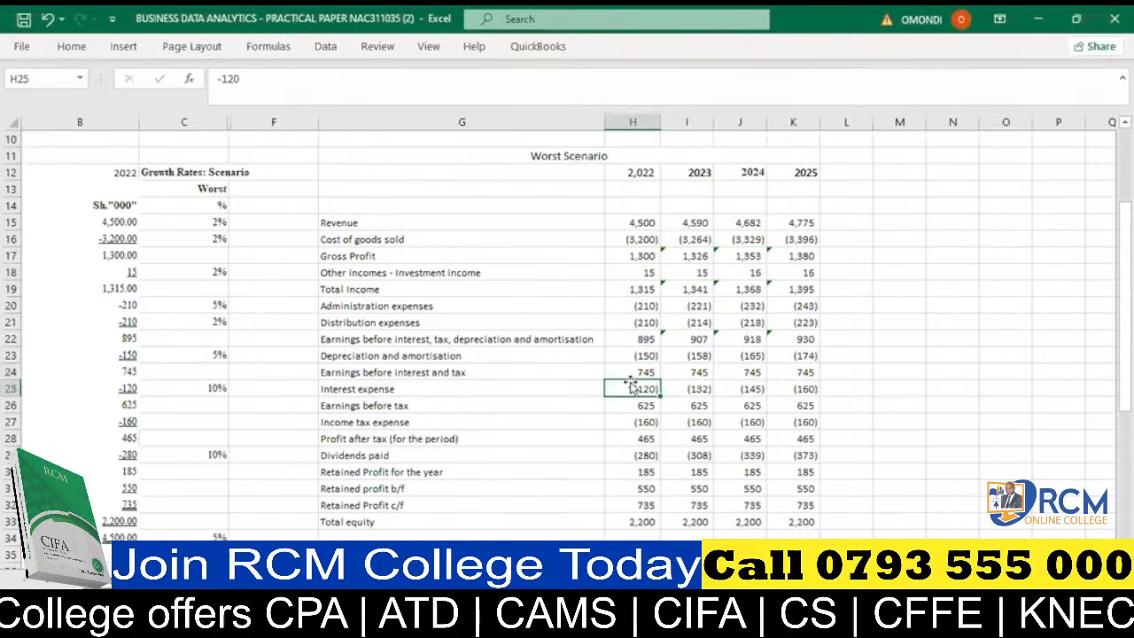
pyautogui.click(640, 373)
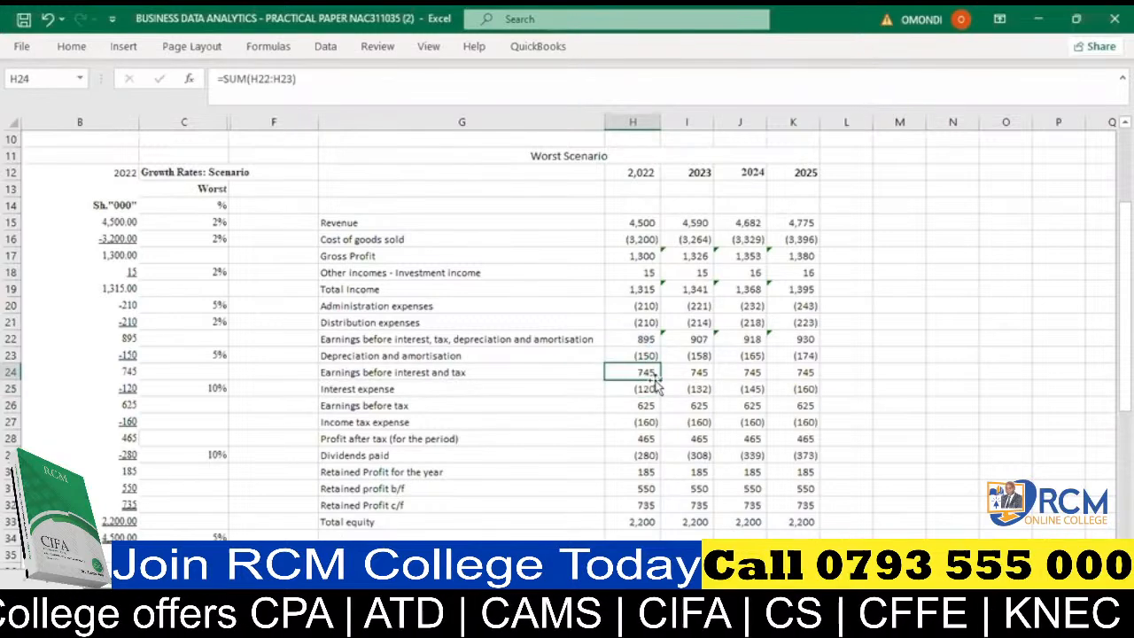
pyautogui.moveTo(658, 379); pyautogui.dragTo(795, 367)
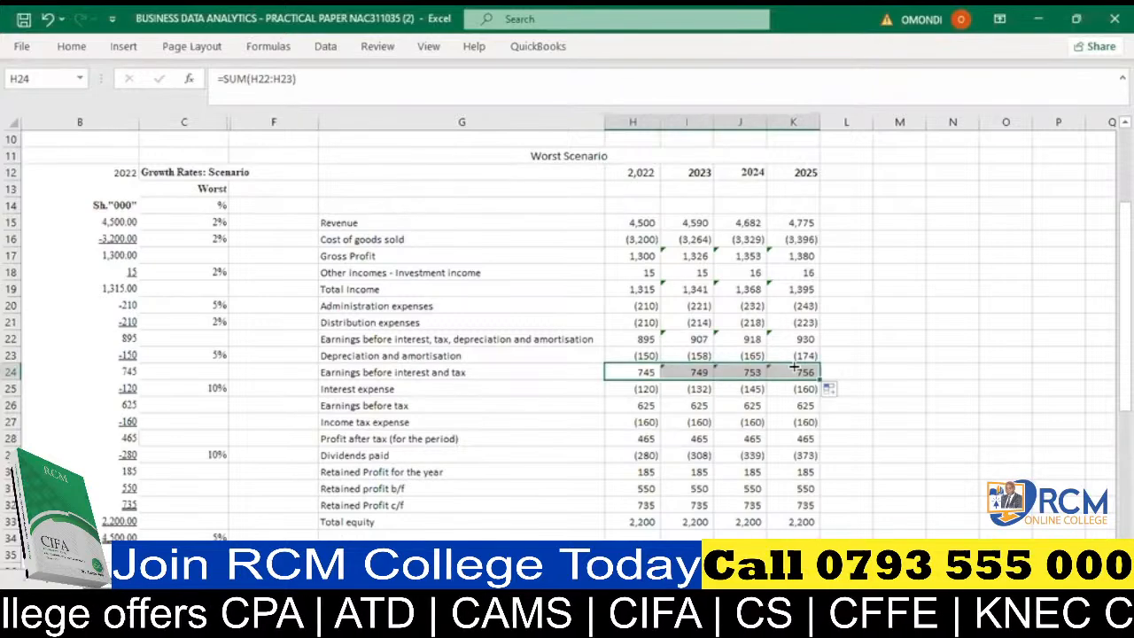
# - Replace the hardcoded 2022 earnings before tax in H26 with =SUM(H24:H25) and copy it across 2023–2025 in I26:K26
pyautogui.click(639, 384)
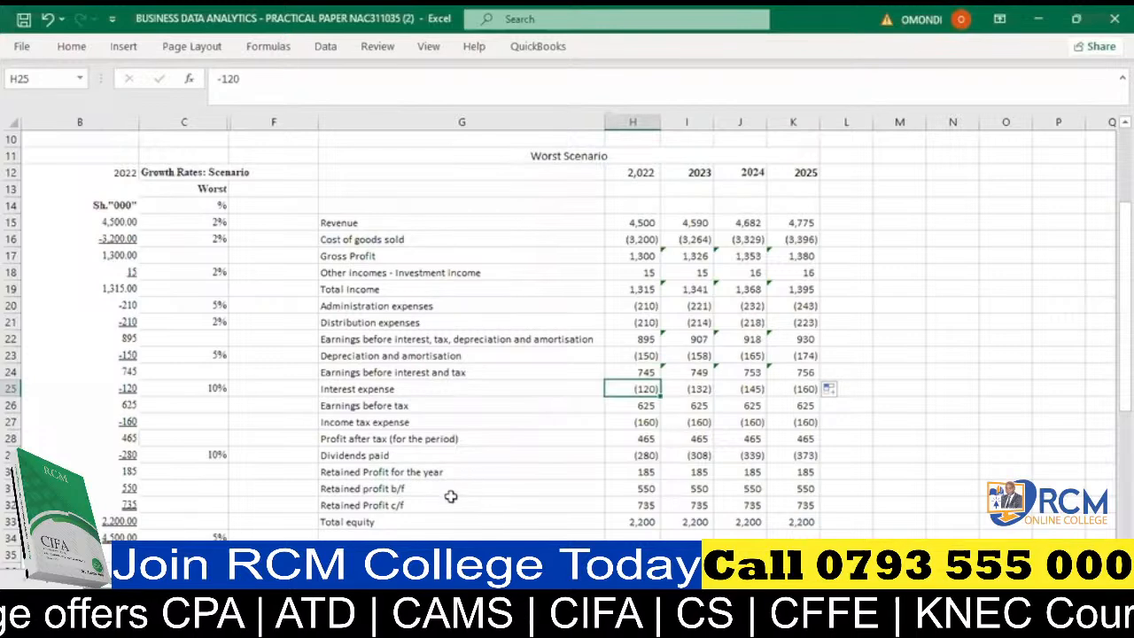
pyautogui.click(644, 402)
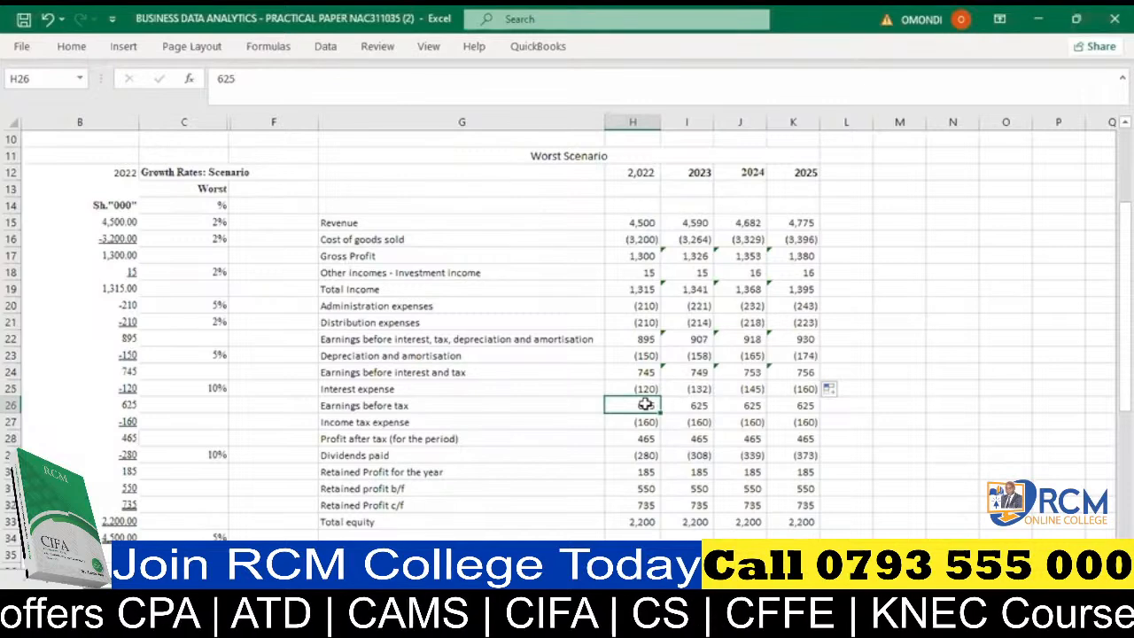
pyautogui.hotkey('alt', '=')
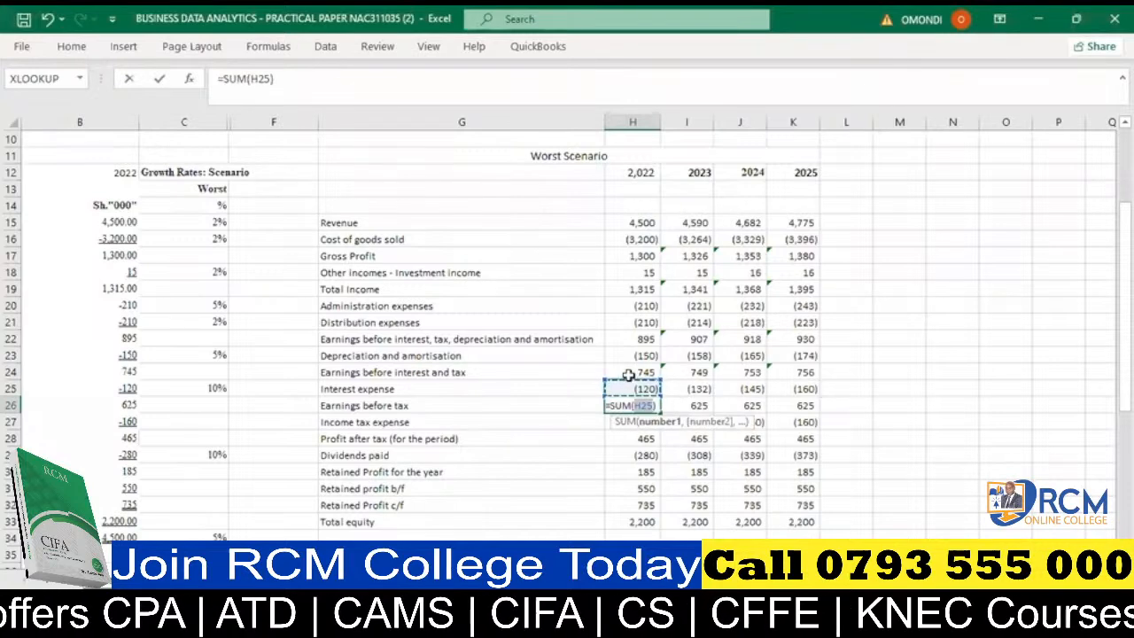
pyautogui.click(628, 373)
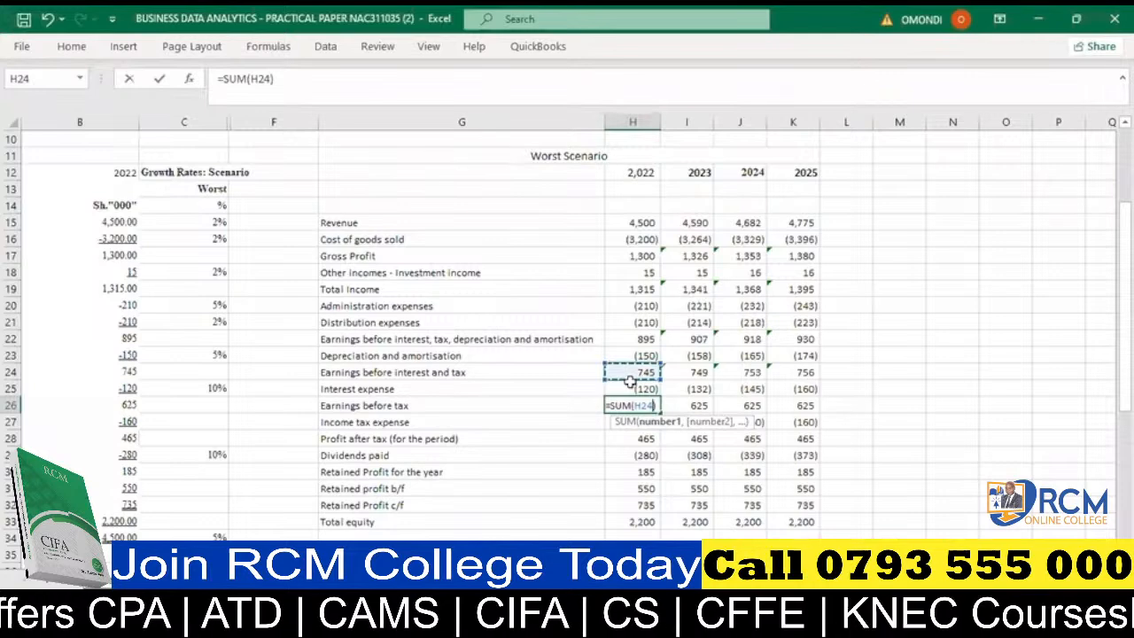
pyautogui.moveTo(629, 381); pyautogui.dragTo(629, 382)
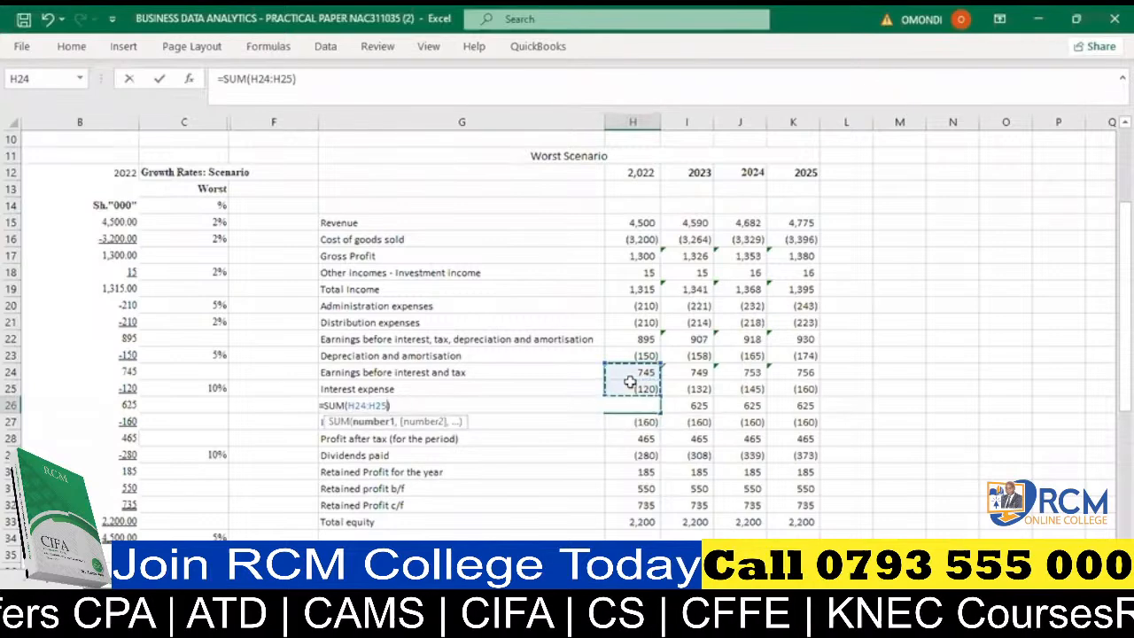
pyautogui.press('Return')
pyautogui.click(629, 403)
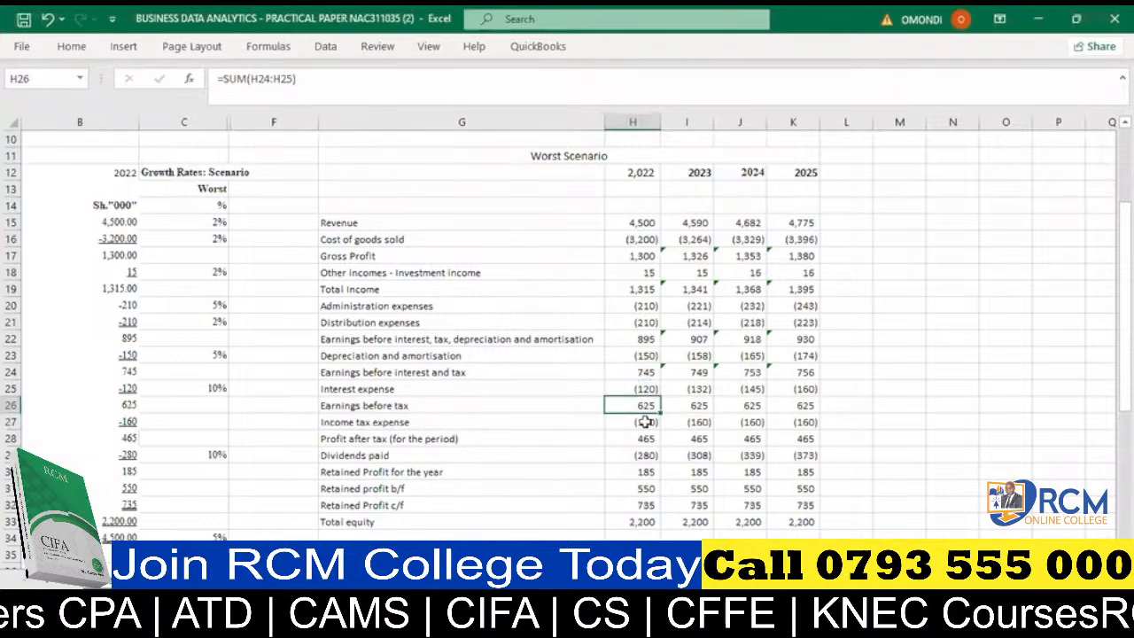
pyautogui.moveTo(659, 417); pyautogui.dragTo(802, 418)
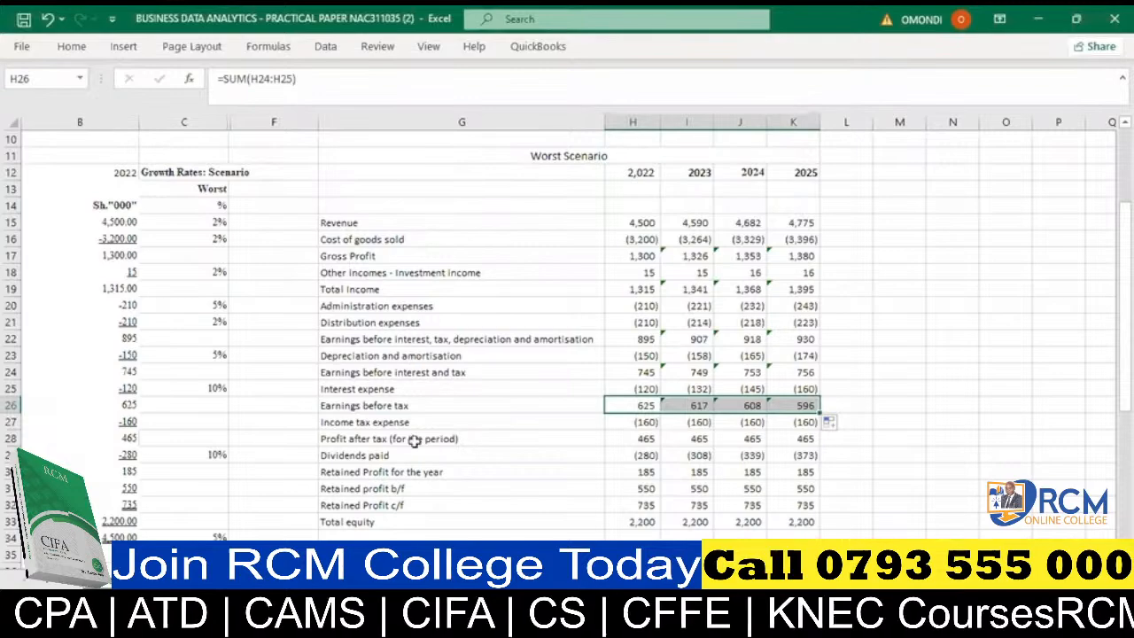
# - Examine the forecast rows from income tax expense to total equity and the additional information below the source statement
pyautogui.moveTo(365, 423); pyautogui.dragTo(846, 522)
pyautogui.hscroll(-1, 567, 328)
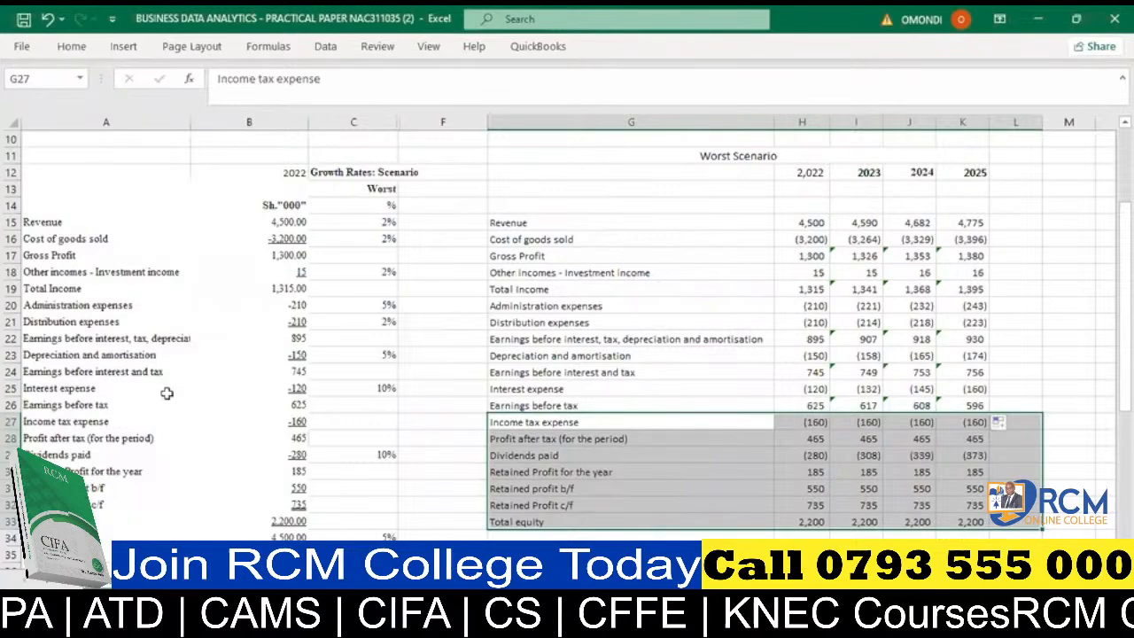
pyautogui.scroll(-4, 166, 393)
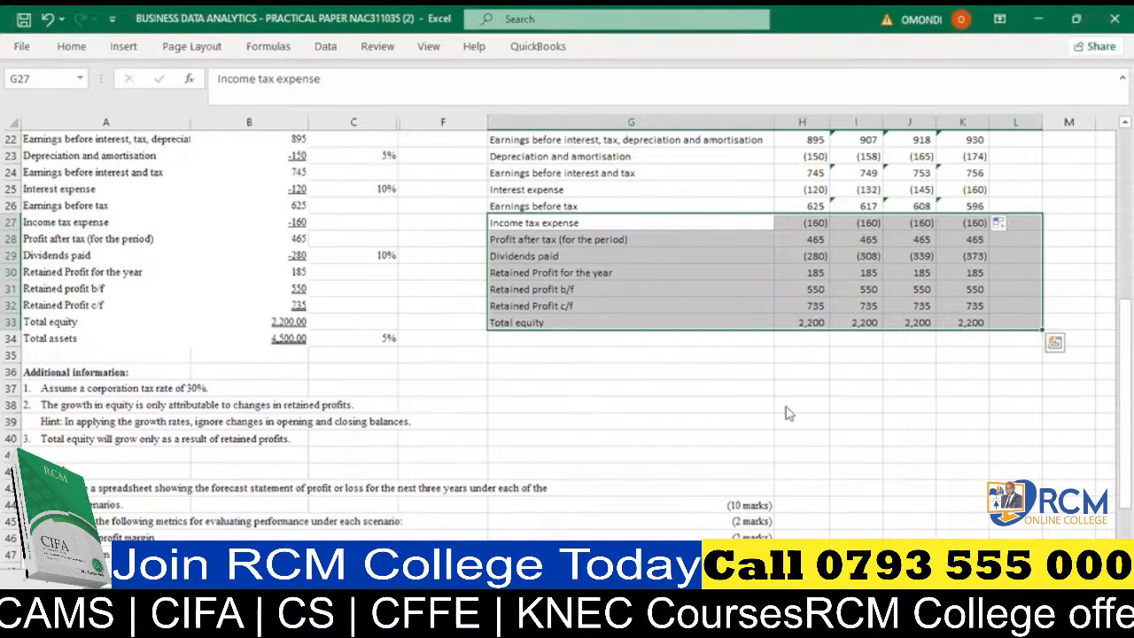
pyautogui.click(635, 239)
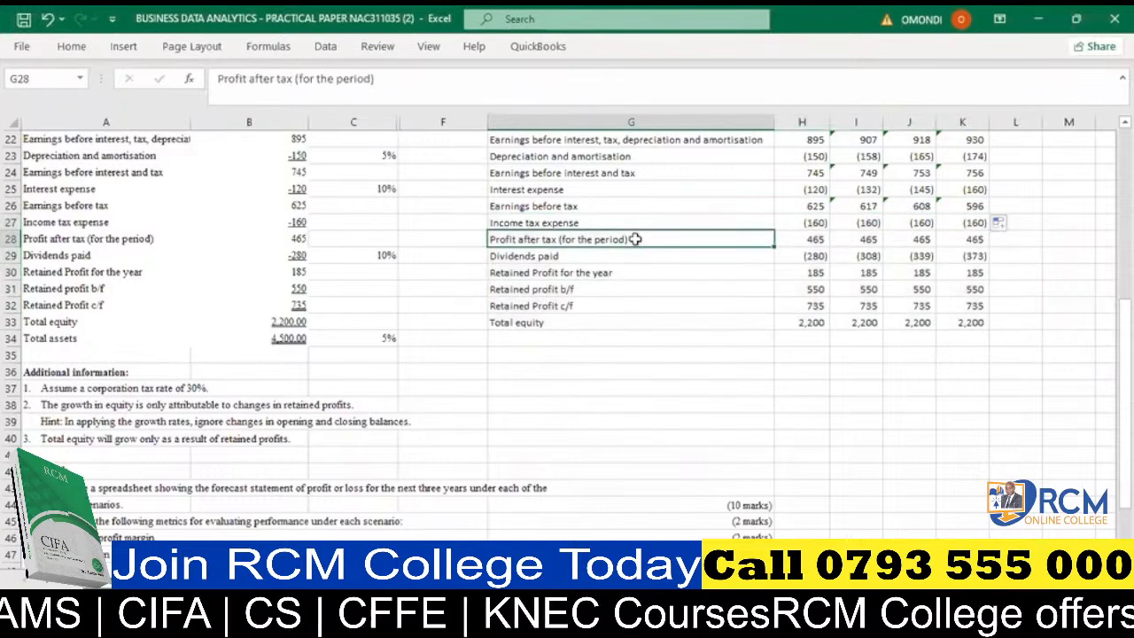
pyautogui.click(547, 223)
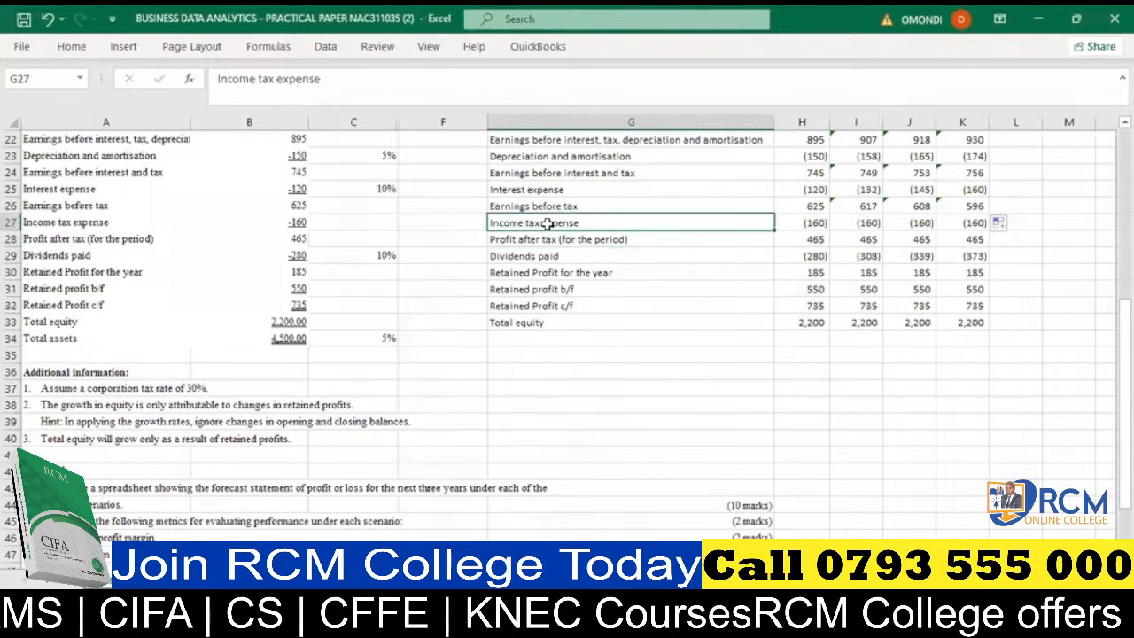
# - Try calculating the 2022 income tax expense in H27 as =30%*H26, and undo the entry
pyautogui.click(819, 222)
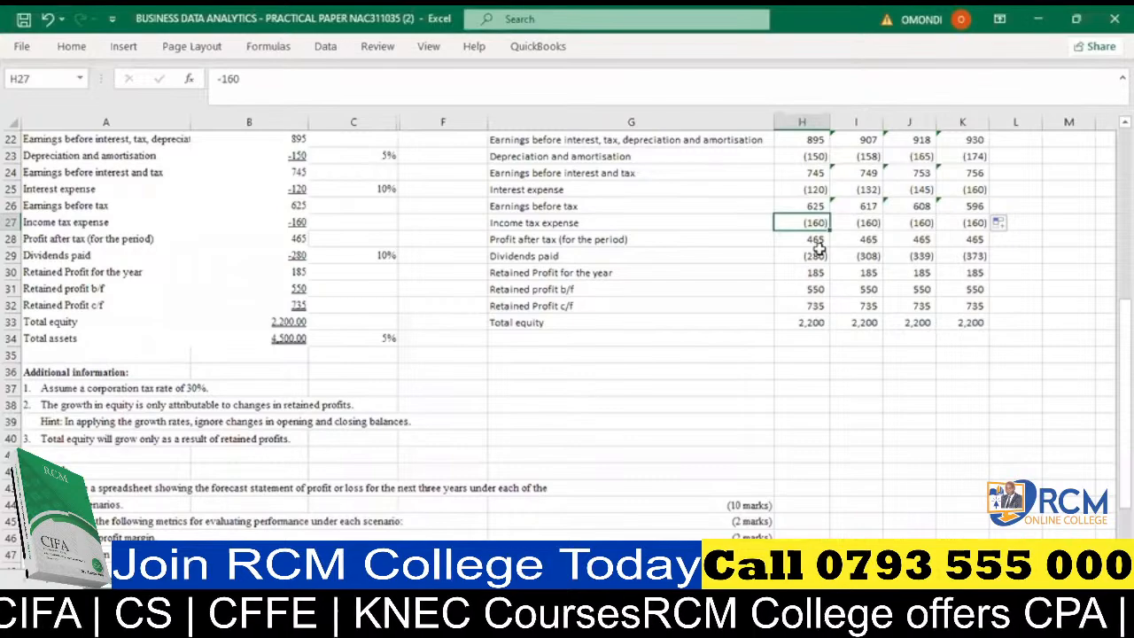
pyautogui.write('=30%')
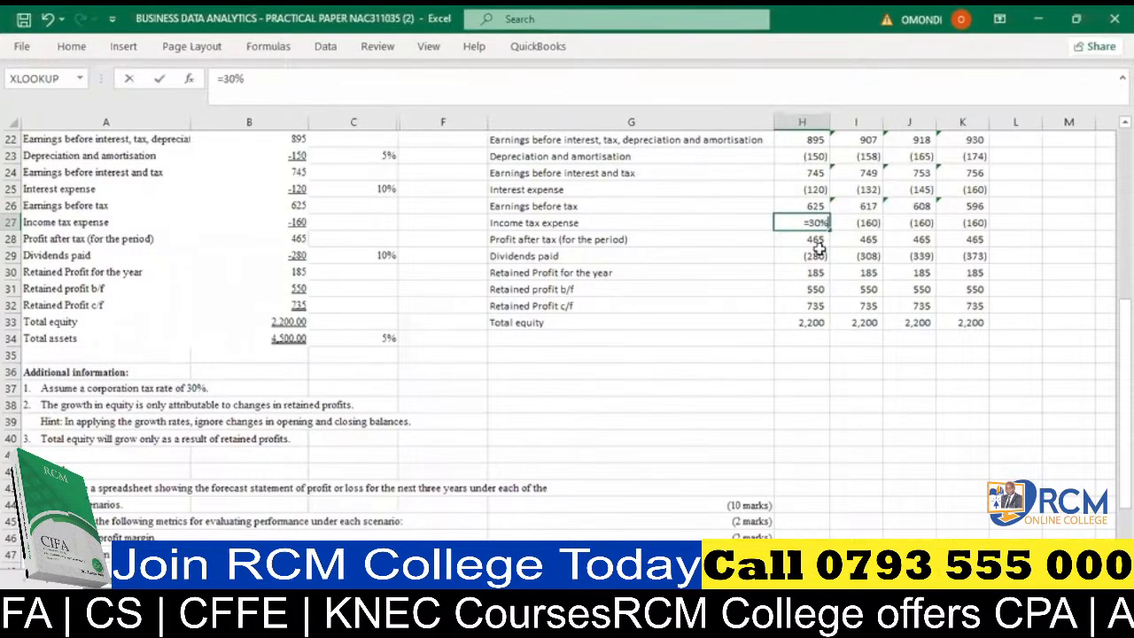
pyautogui.write('*')
pyautogui.click(813, 207)
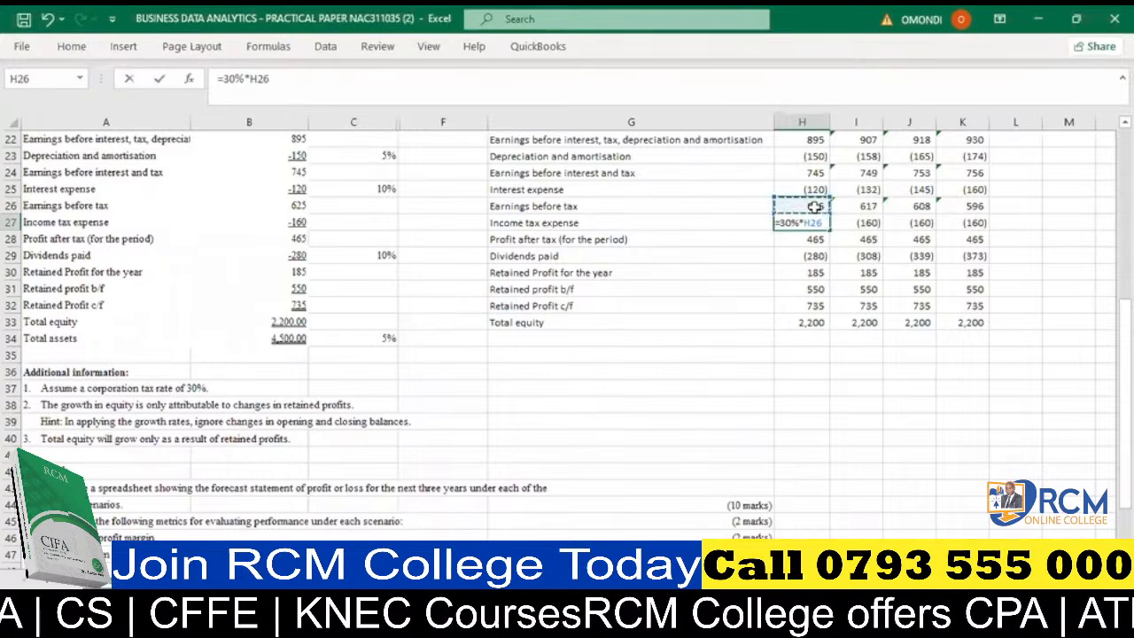
pyautogui.press('Return')
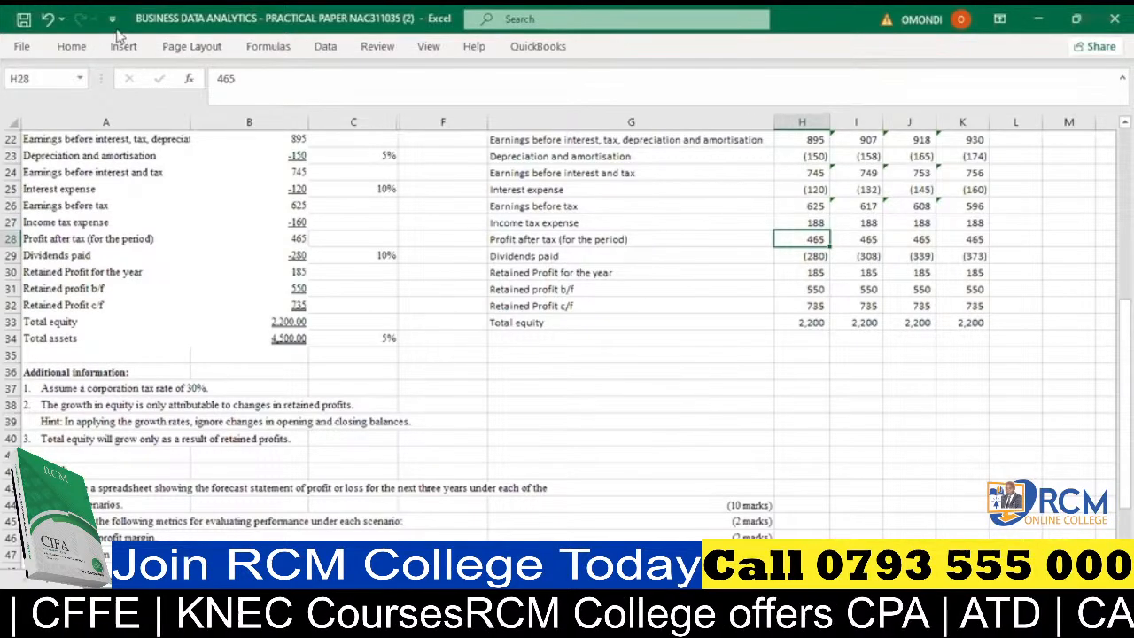
pyautogui.click(44, 19)
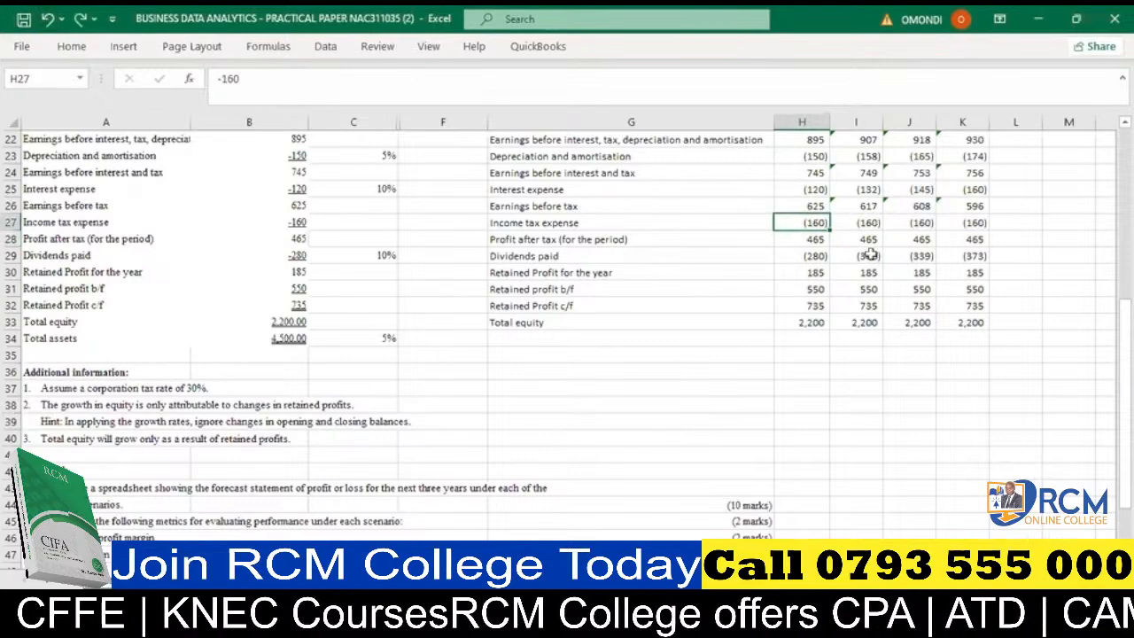
# - Replace the hardcoded 2022 profit after tax in H28 with =SUM(H26:H27) and copy it across 2023–2025 in I28:K28
pyautogui.click(867, 224)
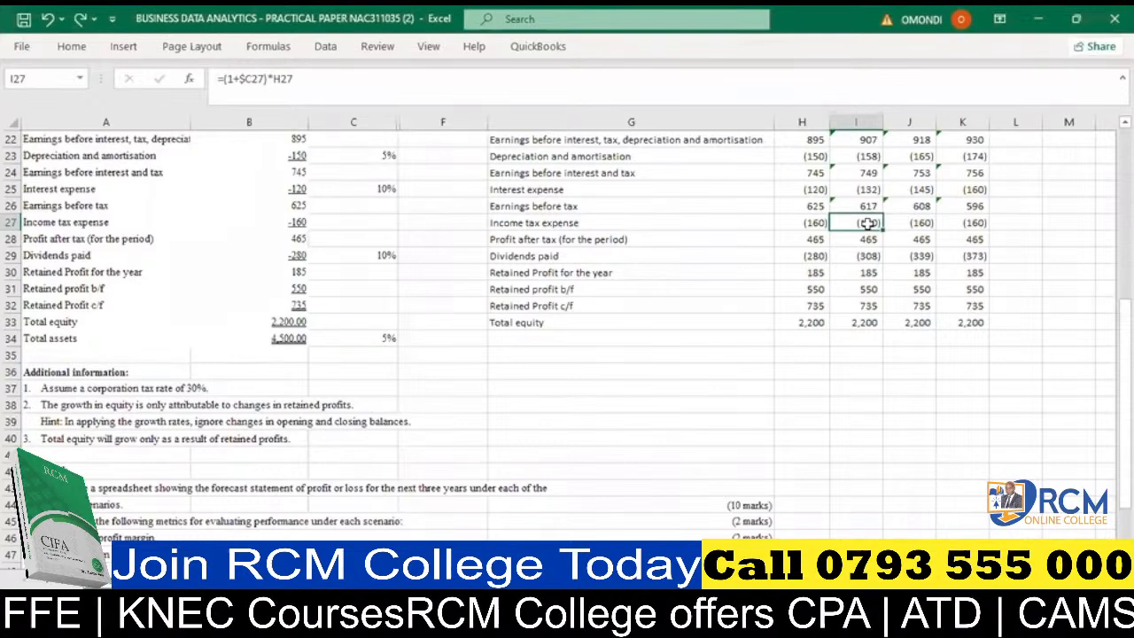
pyautogui.click(815, 242)
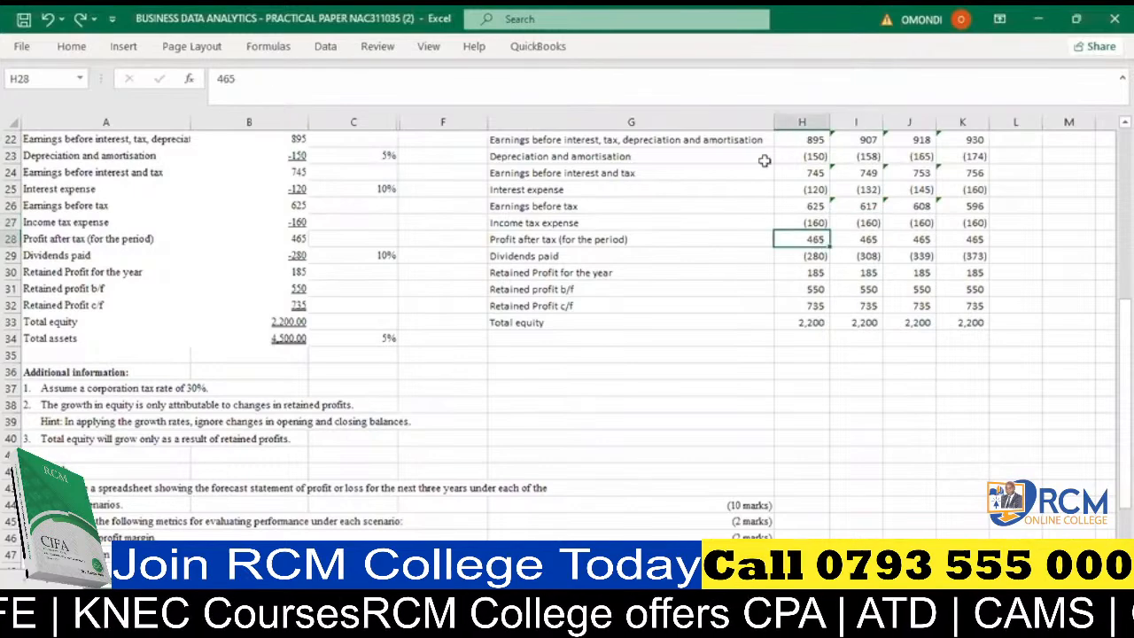
pyautogui.write('=')
pyautogui.press('Up')
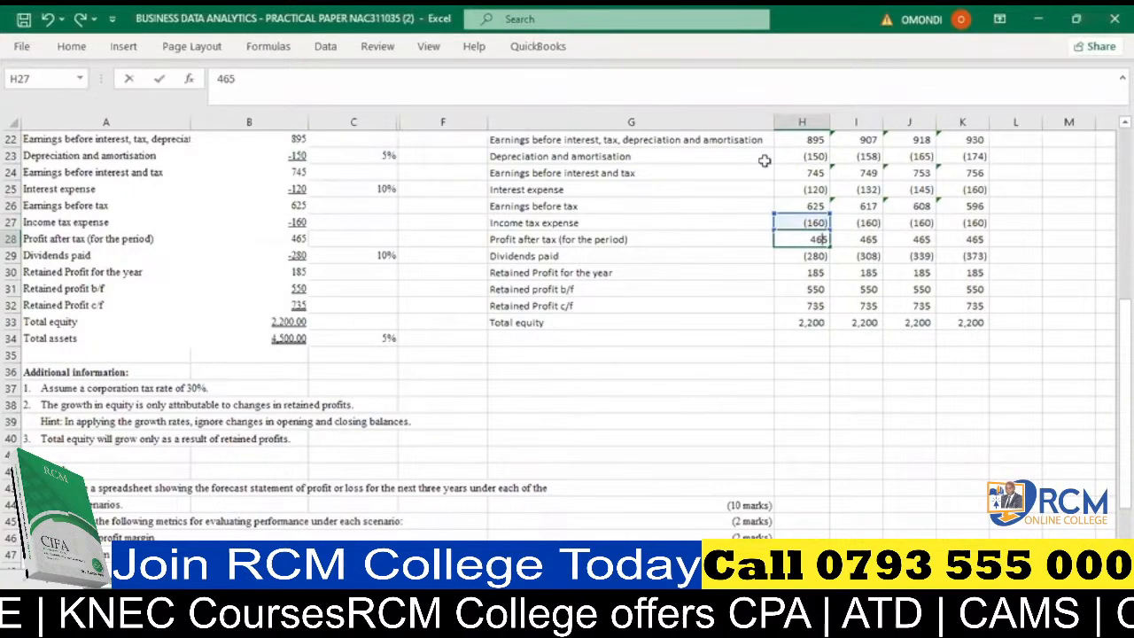
pyautogui.hotkey('alt', '=')
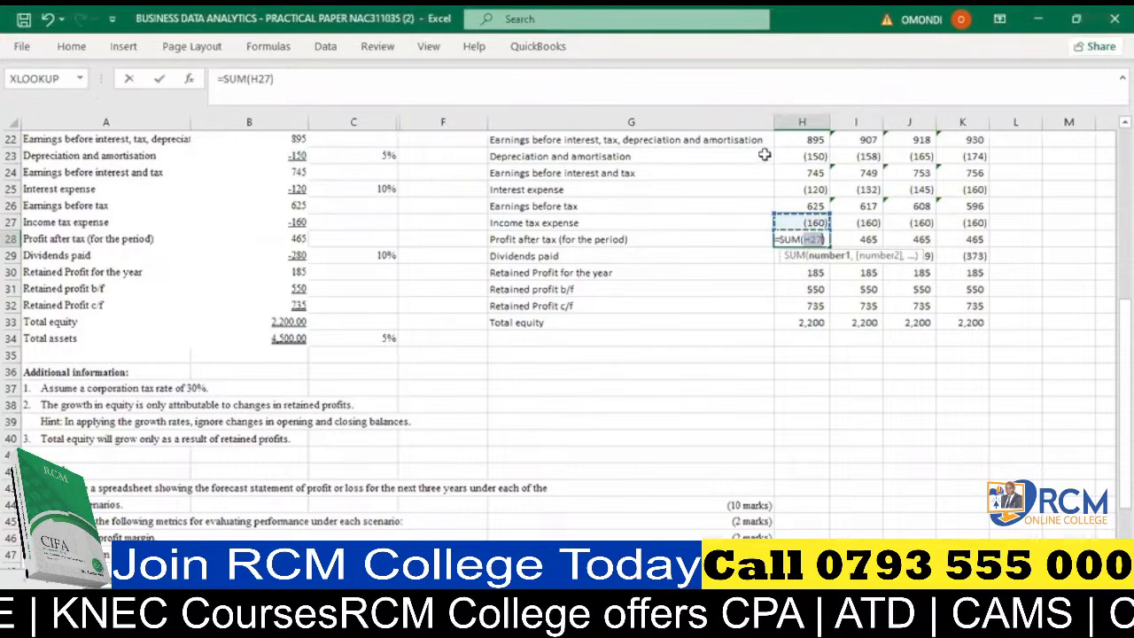
pyautogui.click(809, 206)
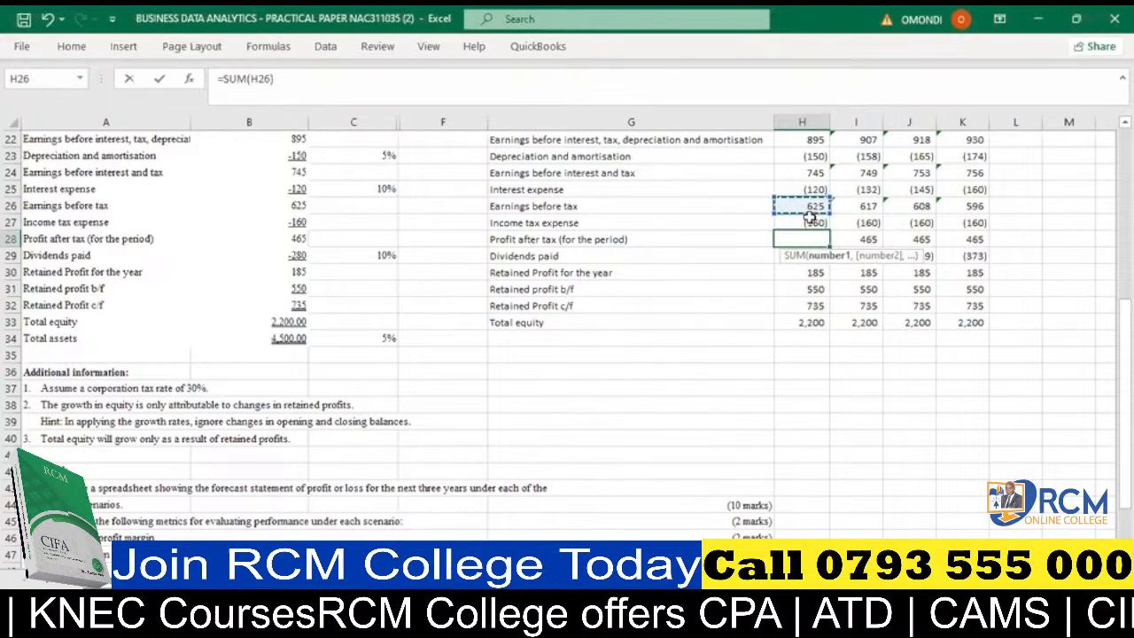
pyautogui.moveTo(809, 218); pyautogui.dragTo(808, 223)
pyautogui.press('Return')
pyautogui.click(807, 241)
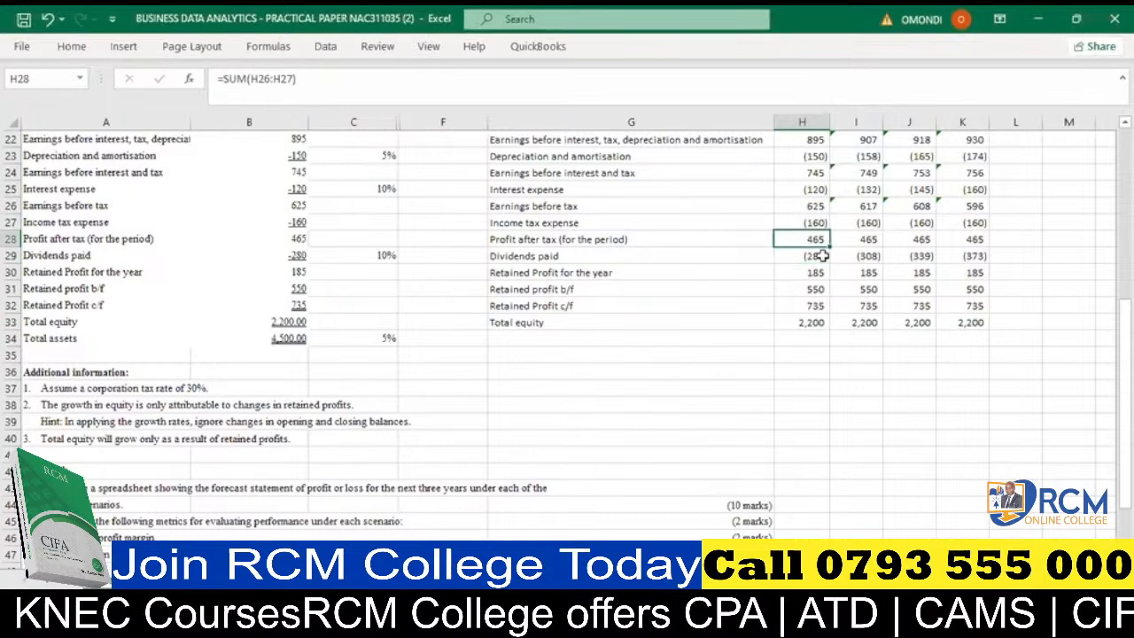
pyautogui.moveTo(832, 247); pyautogui.dragTo(967, 240)
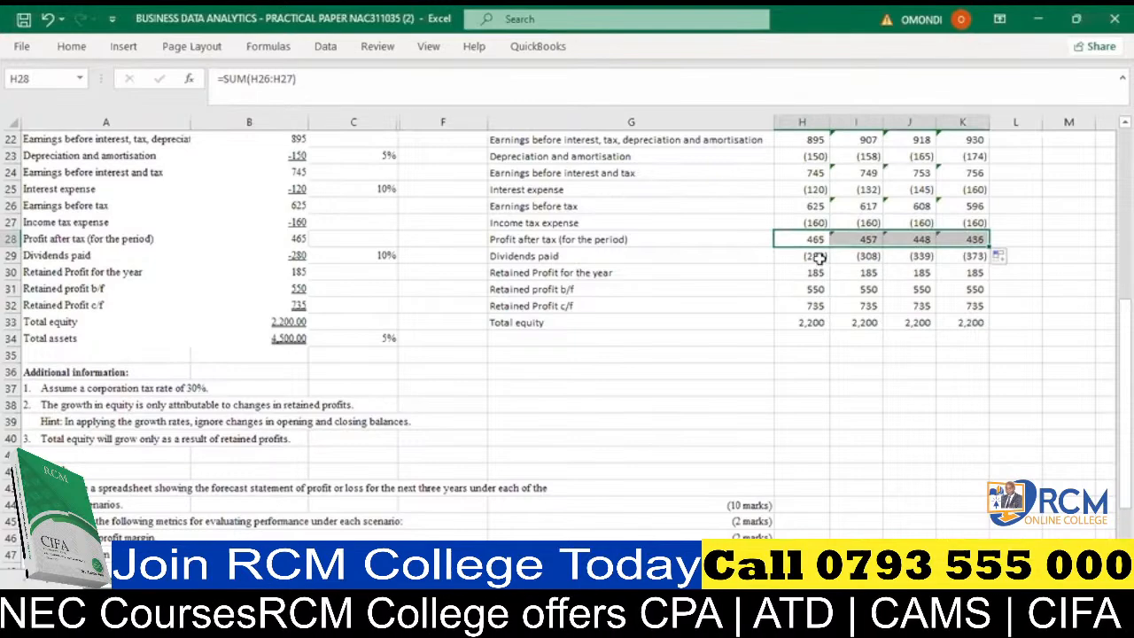
# - Inspect the 2023 income tax expense formula in I27 and the surrounding forecast rows
pyautogui.click(864, 222)
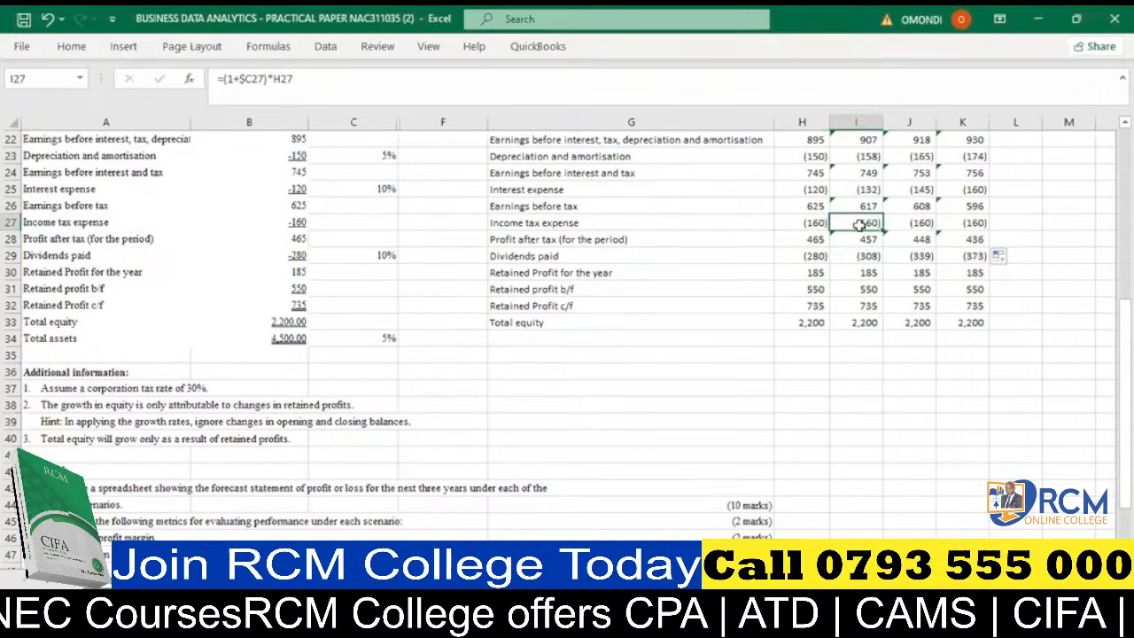
pyautogui.scroll(1, 863, 223)
pyautogui.scroll(3, 856, 245)
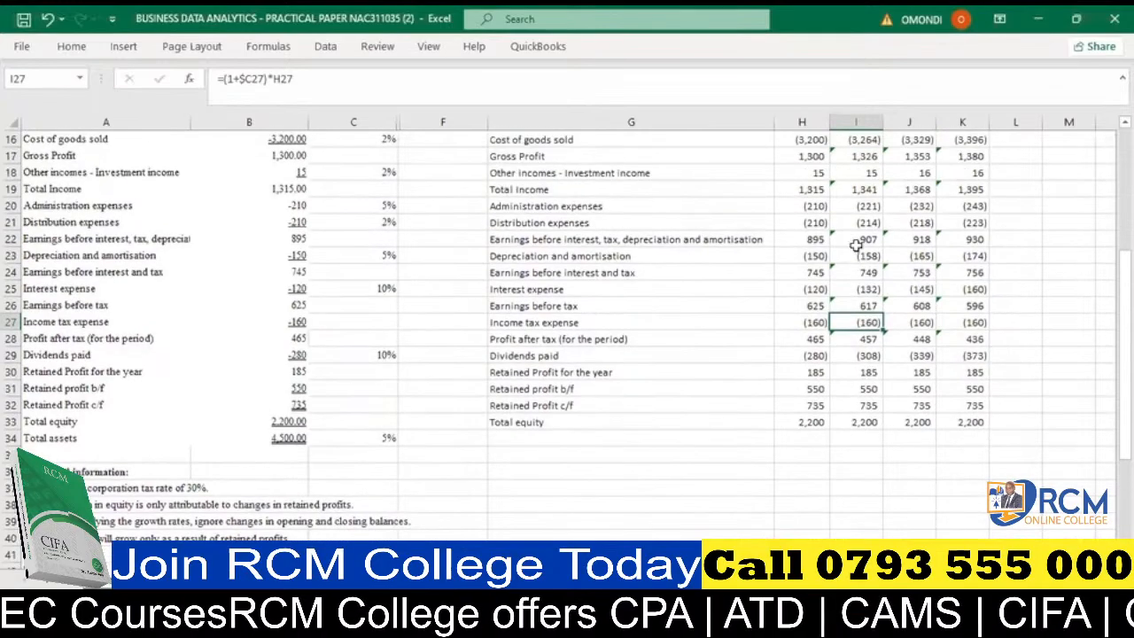
pyautogui.scroll(-4, 856, 245)
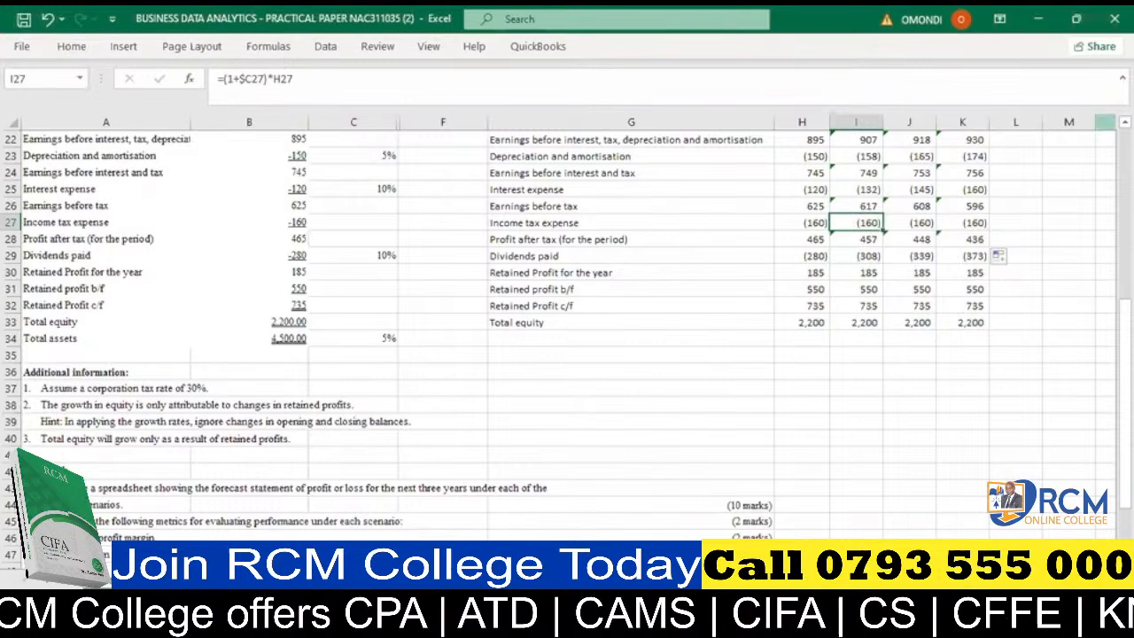
pyautogui.scroll(2, 567, 345)
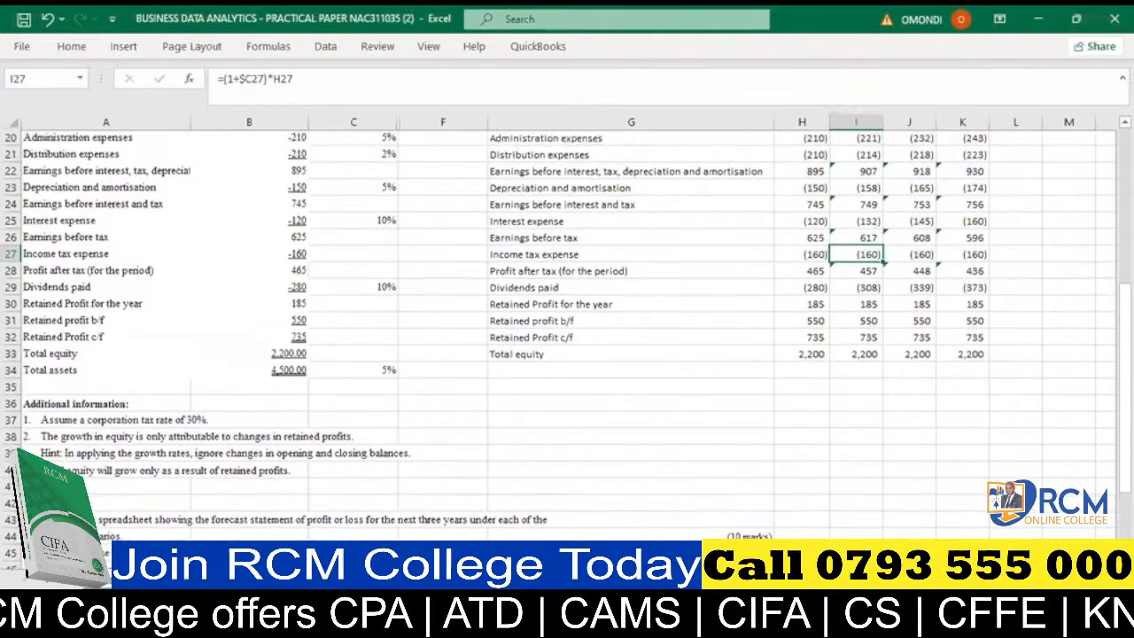
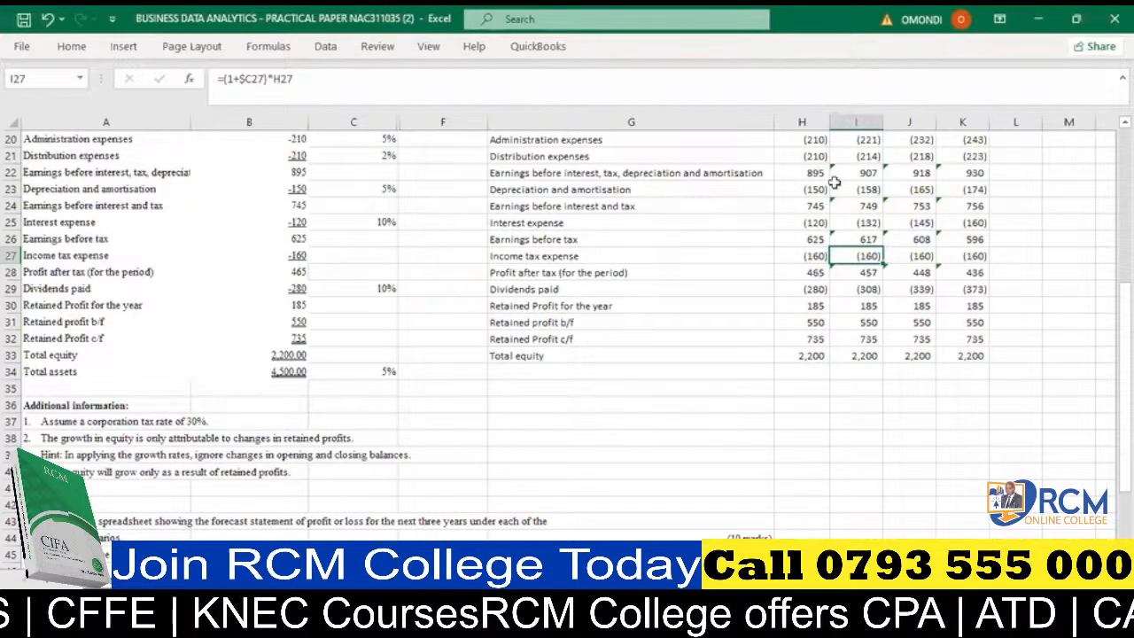
# - Inspect the 2023 and 2024 distribution expenses formulas in I21 and J21 and review the forecast rows from revenue to total equity
pyautogui.doubleClick(855, 156)
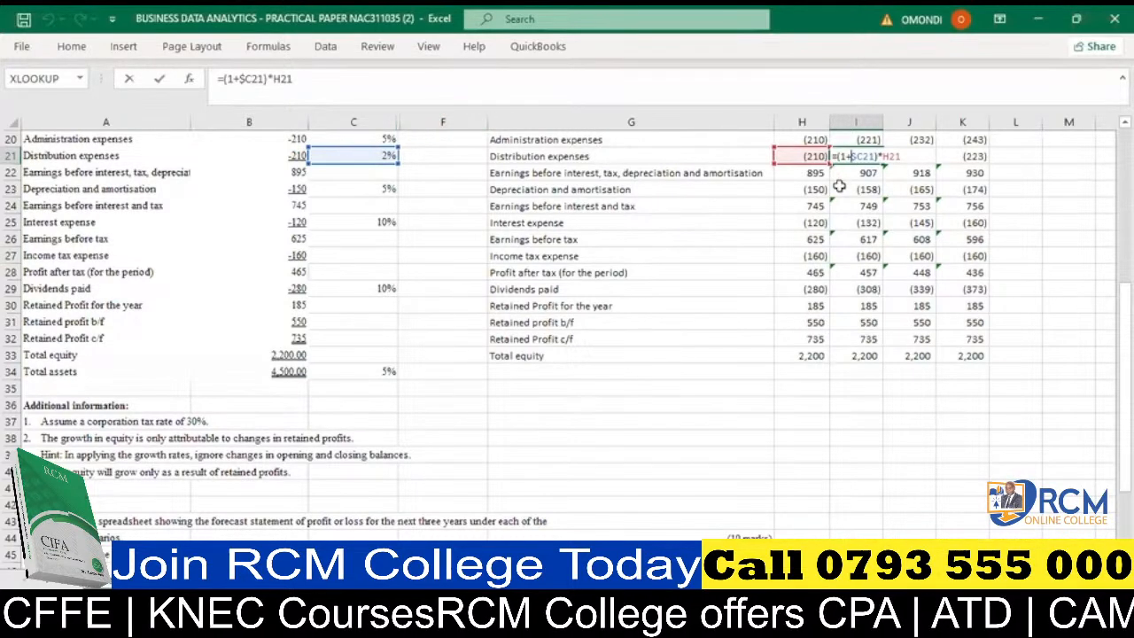
pyautogui.press('Return')
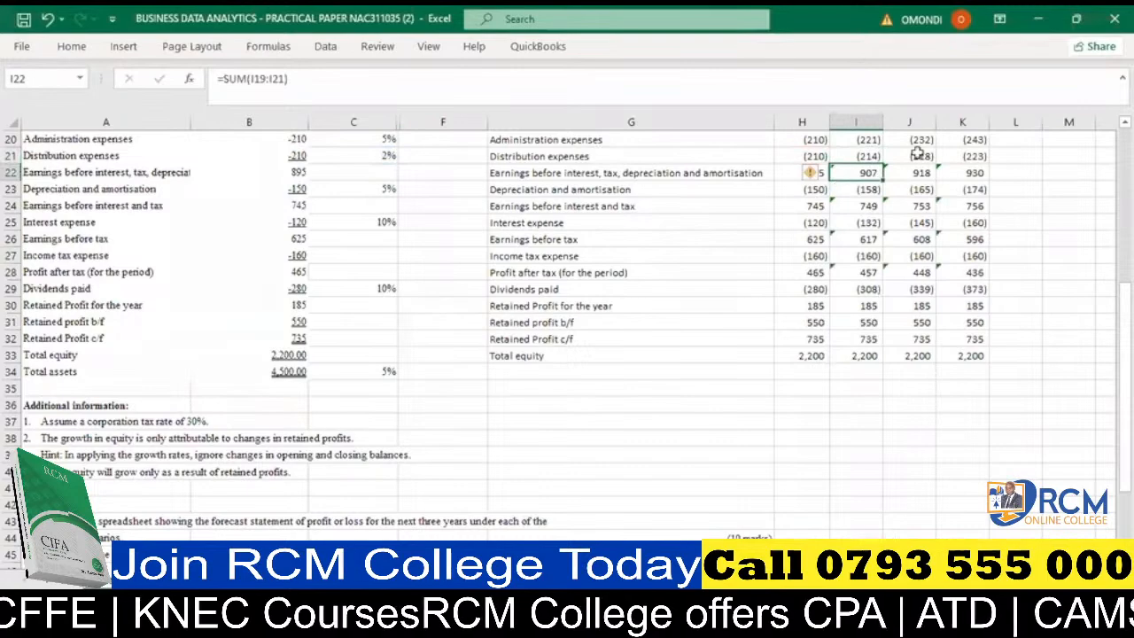
pyautogui.doubleClick(913, 156)
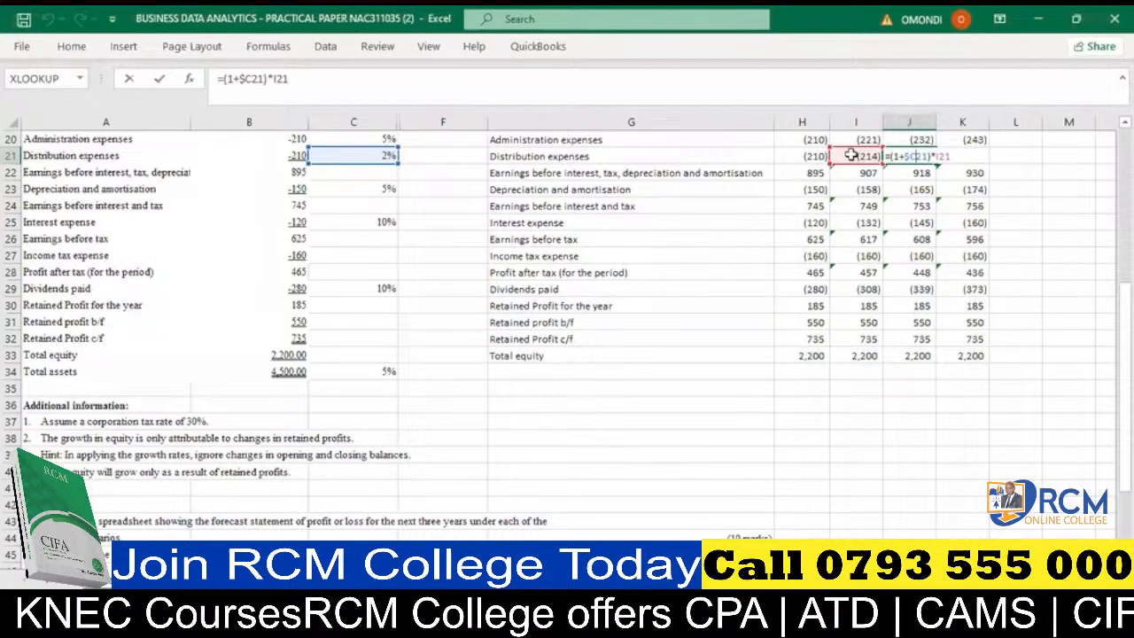
pyautogui.press('Return')
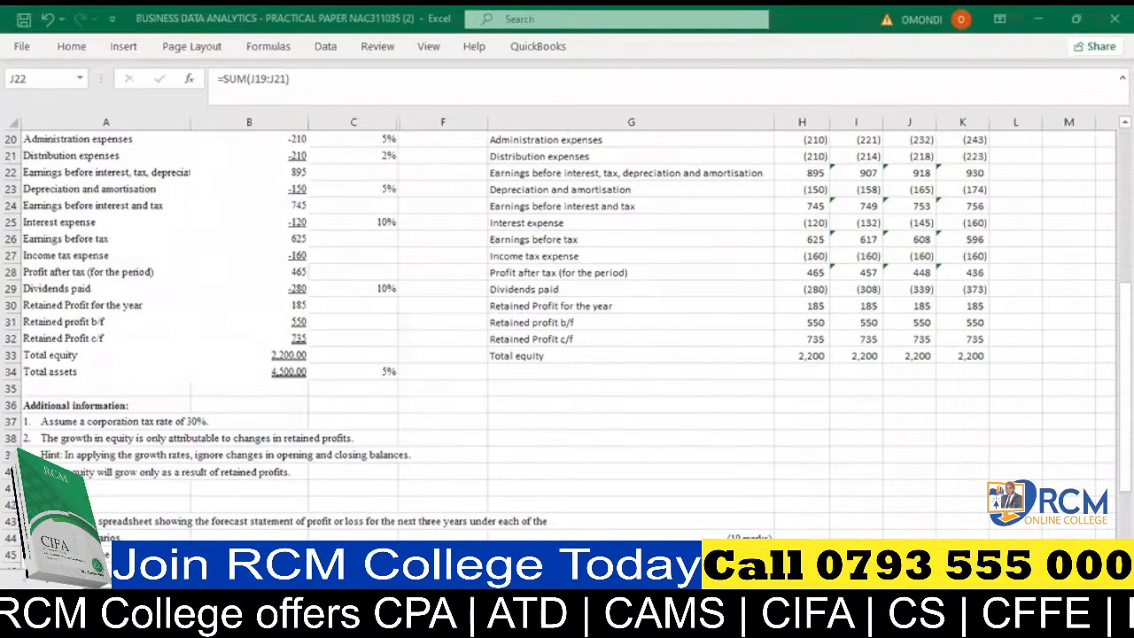
pyautogui.scroll(3, 1067, 416)
pyautogui.scroll(3, 1067, 416)
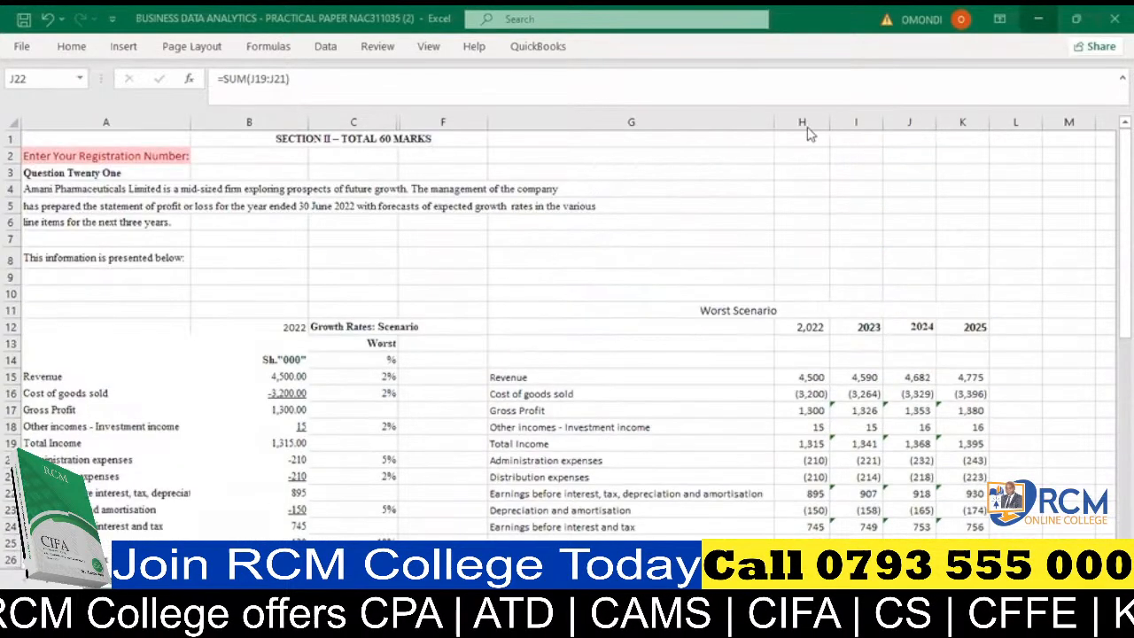
pyautogui.scroll(-4, 777, 340)
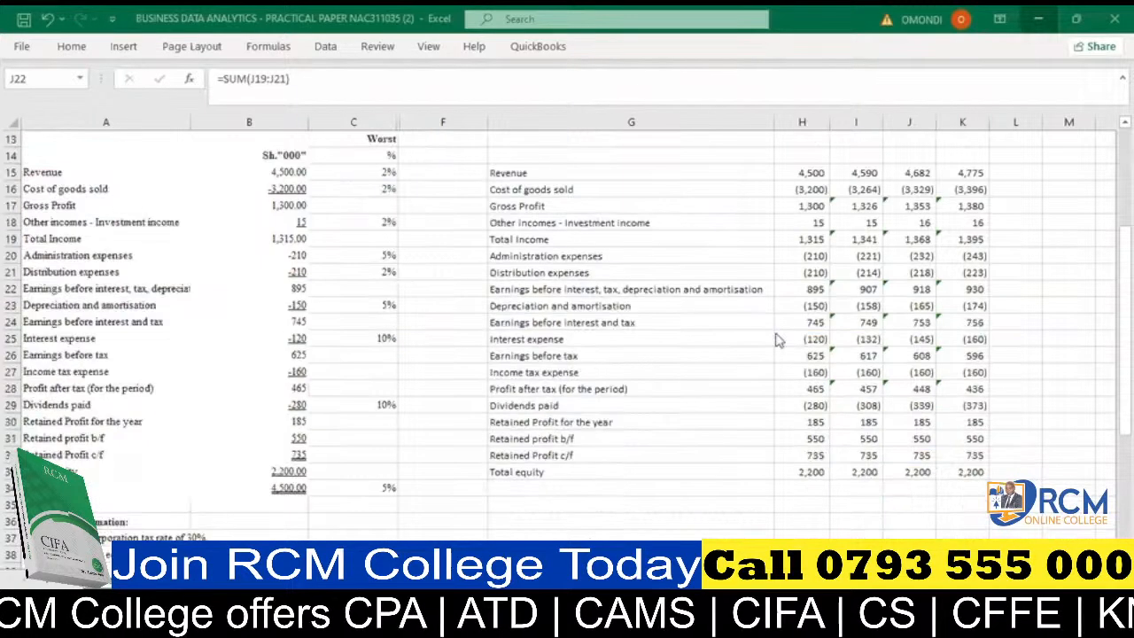
pyautogui.scroll(-1, 776, 341)
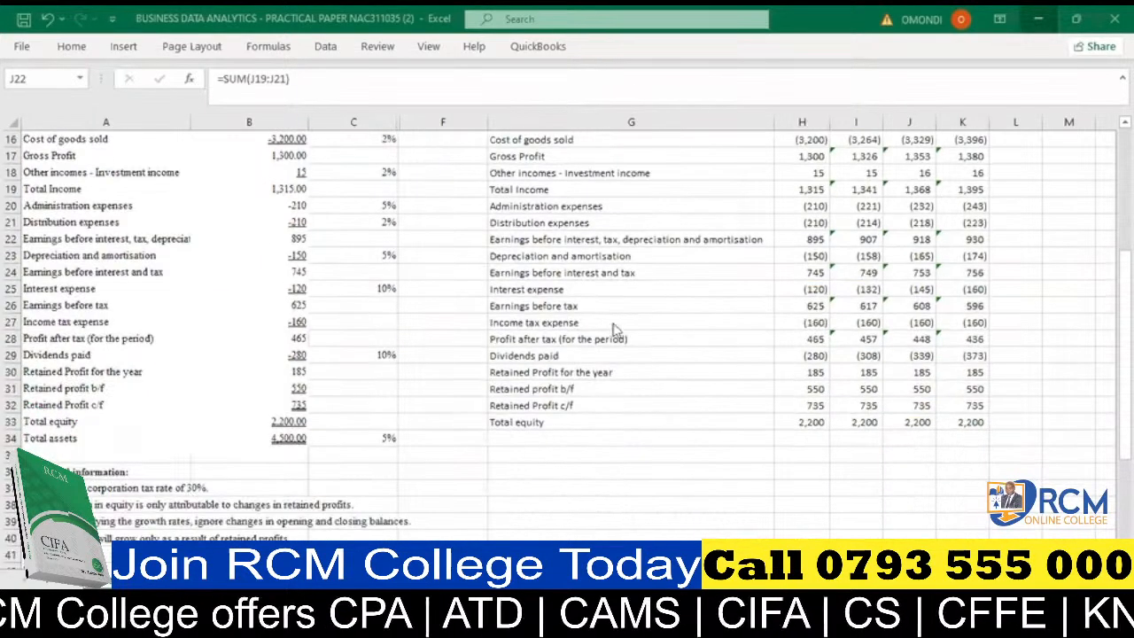
# - Highlight the forecast's income tax expense row, G27:K27, with a yellow fill
pyautogui.click(649, 360)
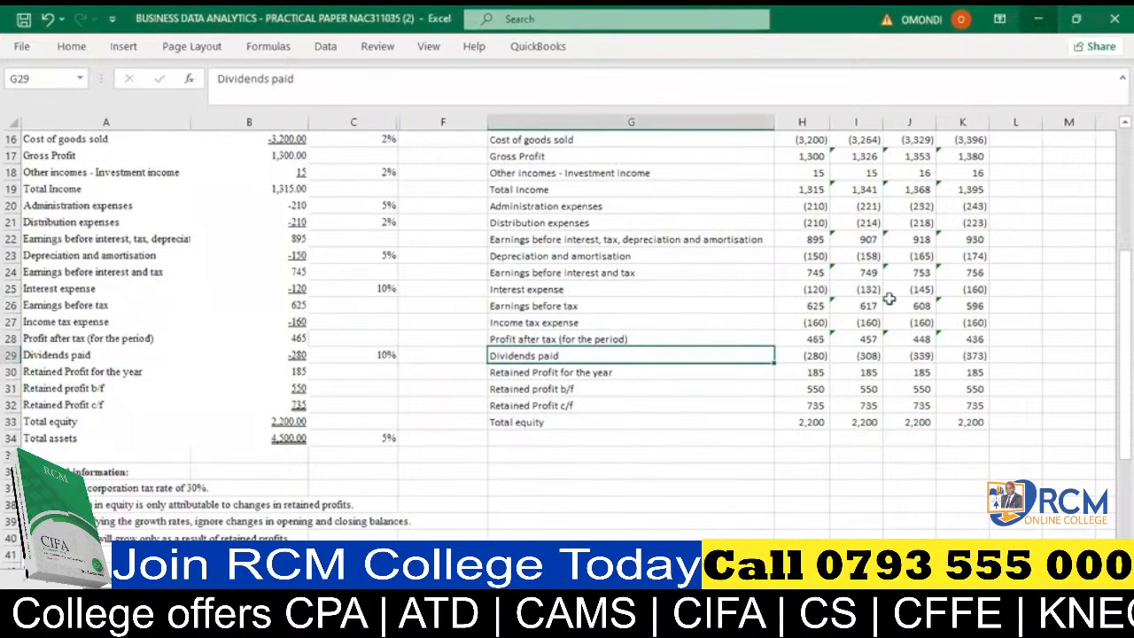
pyautogui.moveTo(516, 320); pyautogui.dragTo(653, 322)
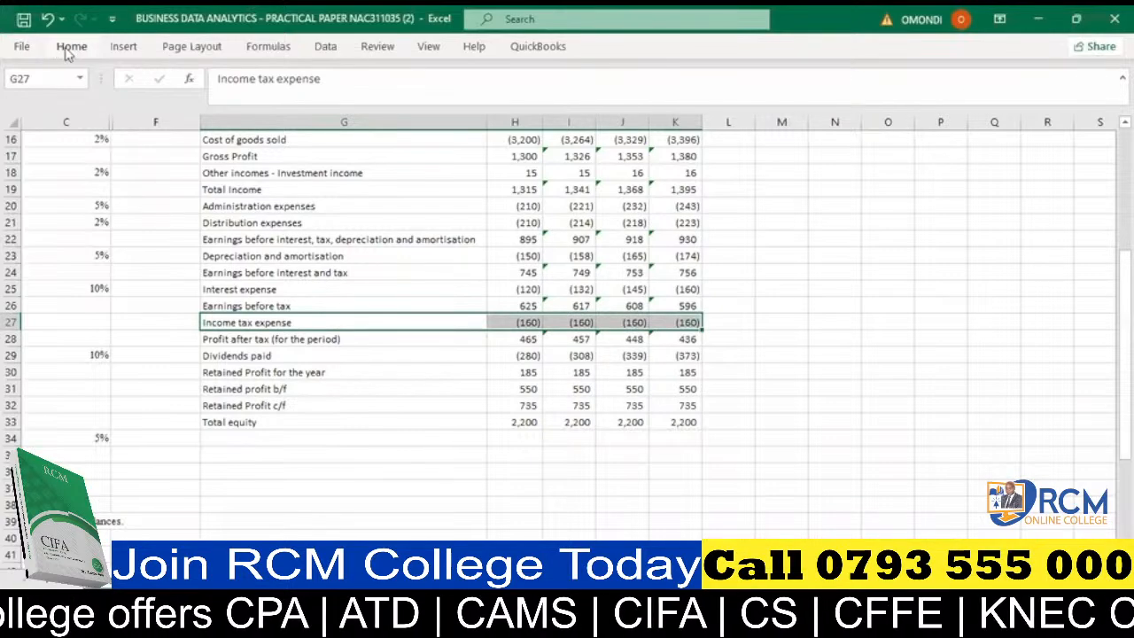
pyautogui.click(68, 48)
pyautogui.click(212, 107)
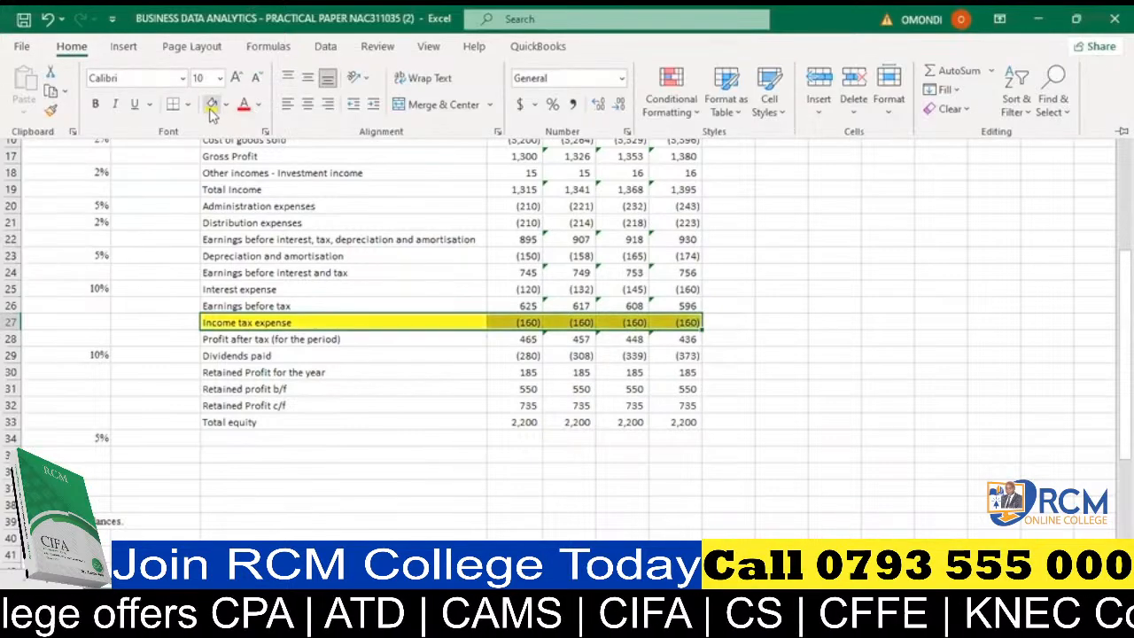
pyautogui.click(859, 335)
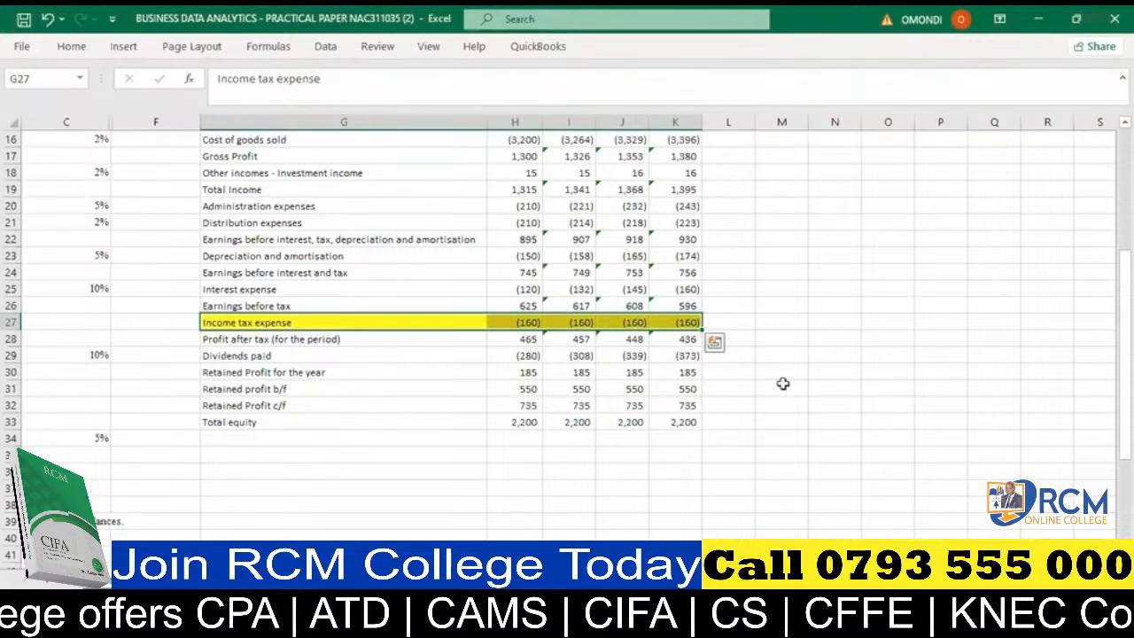
pyautogui.click(782, 387)
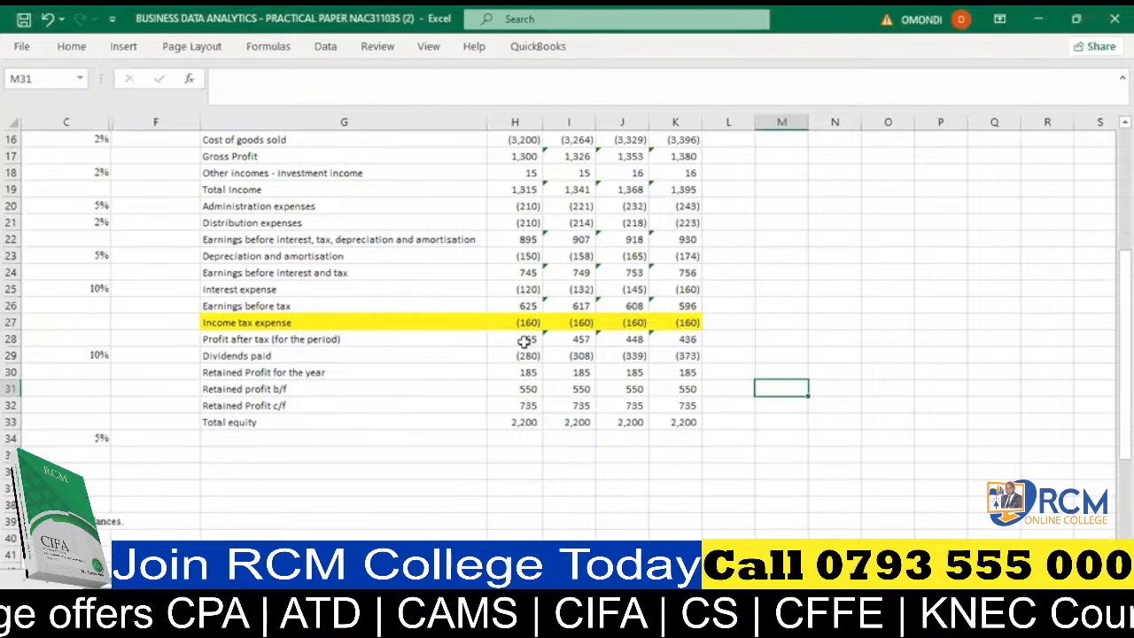
# - Re-enter the 2022 profit after tax in H28 as =SUM(H26:H27) and copy it across 2023–2025 in I28:K28
pyautogui.click(531, 342)
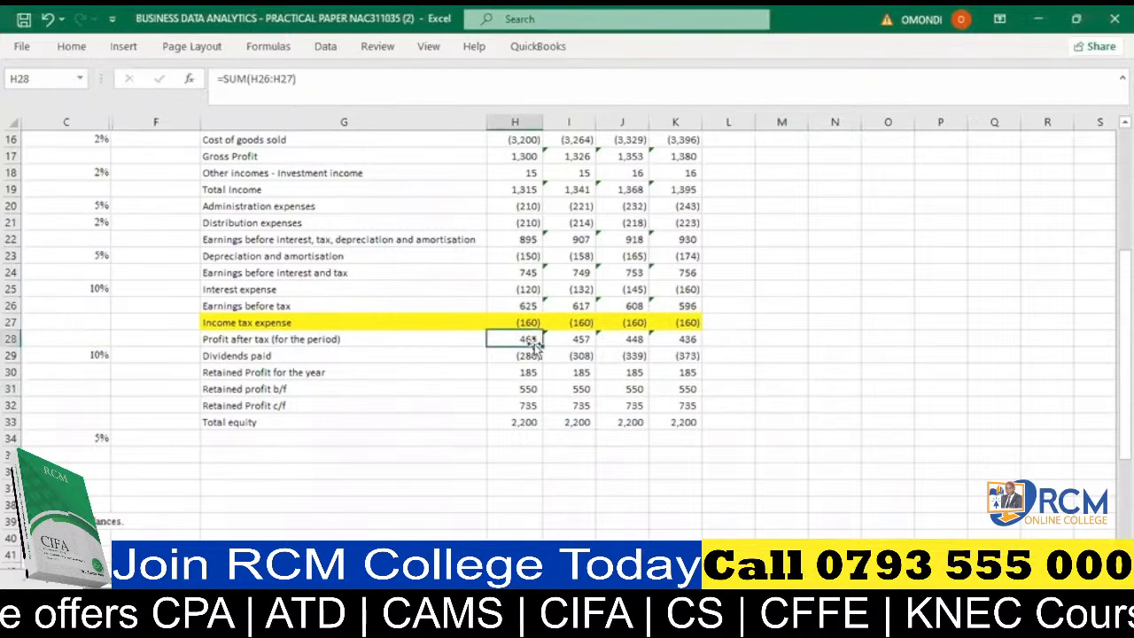
pyautogui.hotkey('alt', '=')
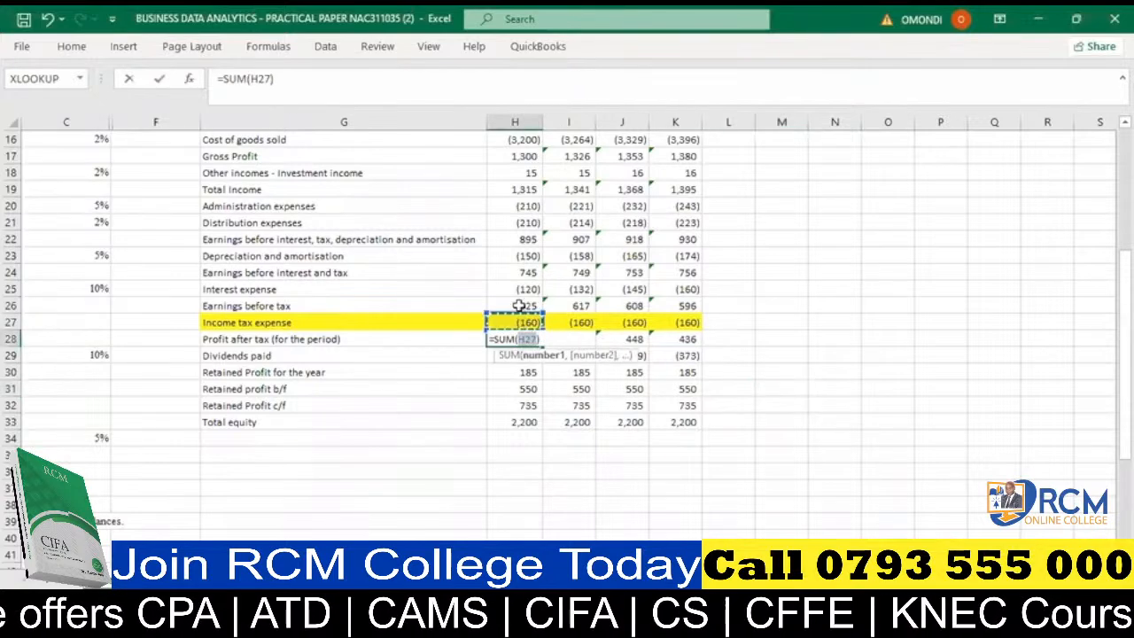
pyautogui.click(517, 305)
pyautogui.keyDown('shift'); pyautogui.click(517, 322); pyautogui.keyUp('shift')
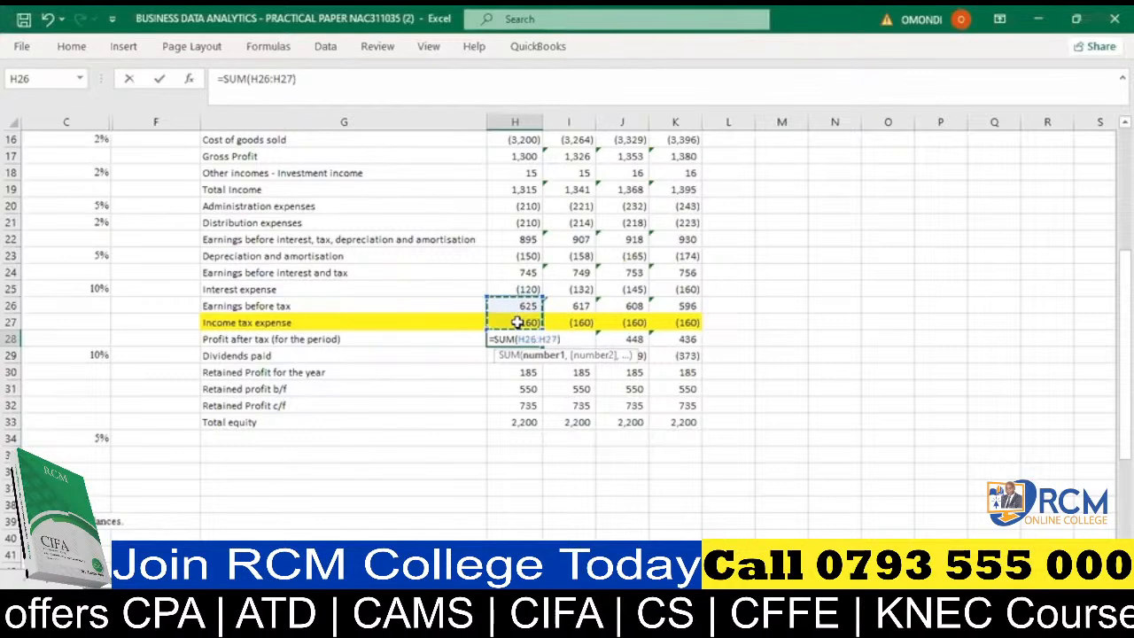
pyautogui.press('Return')
pyautogui.moveTo(529, 343); pyautogui.dragTo(699, 341)
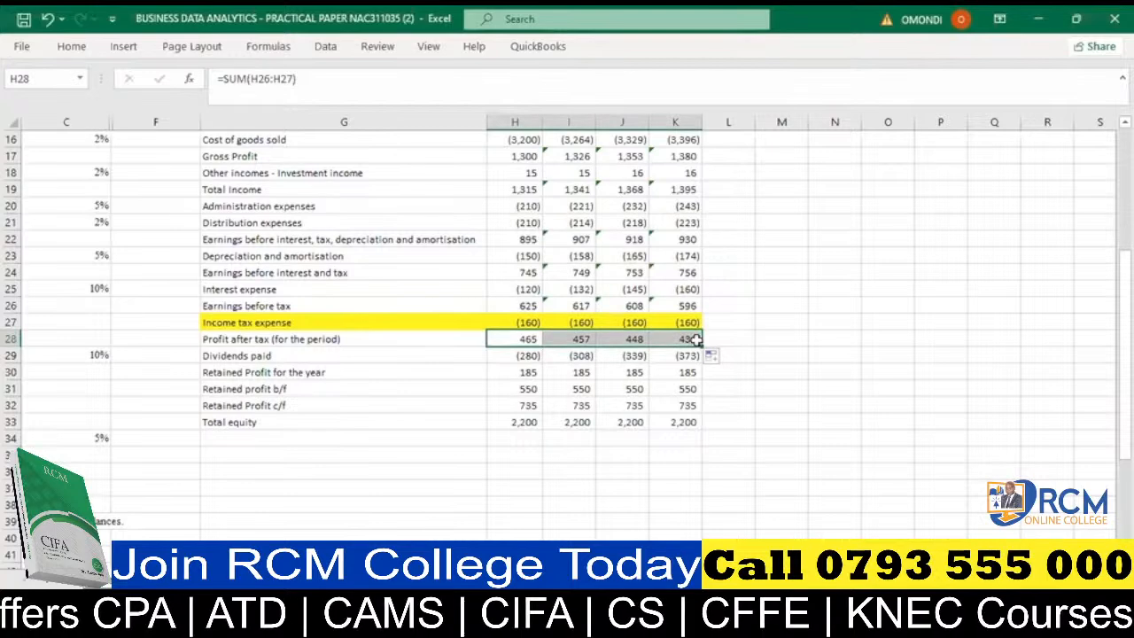
# - Inspect the dividends paid entries in row 29, from the 2022 value in H29 to the growth formulas in I29:K29
pyautogui.click(518, 354)
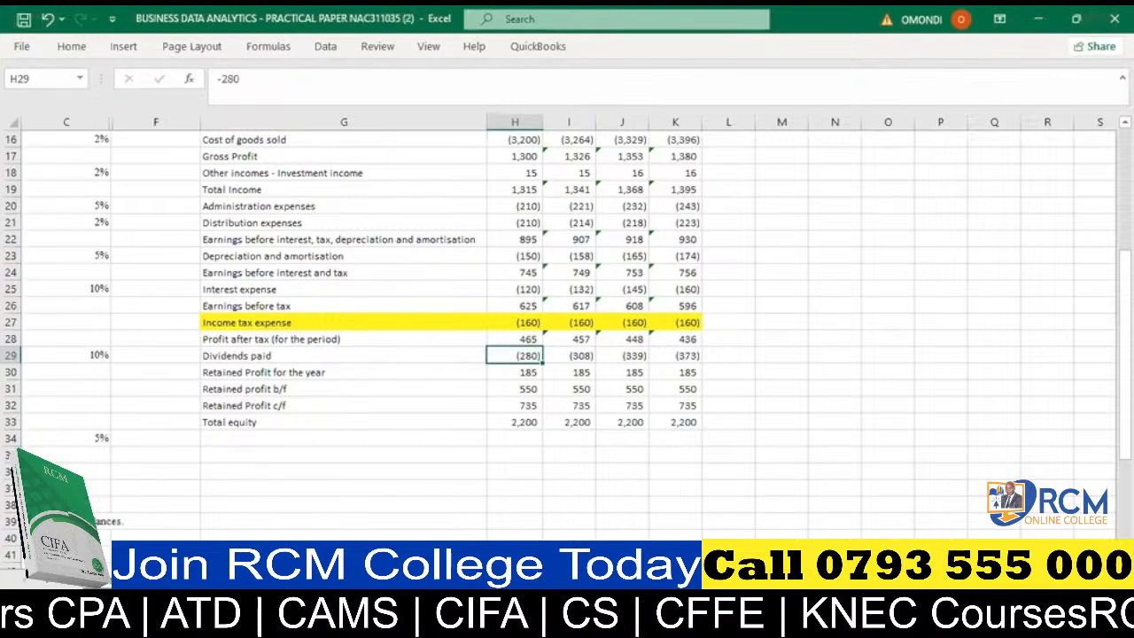
pyautogui.hscroll(-2, 683, 363)
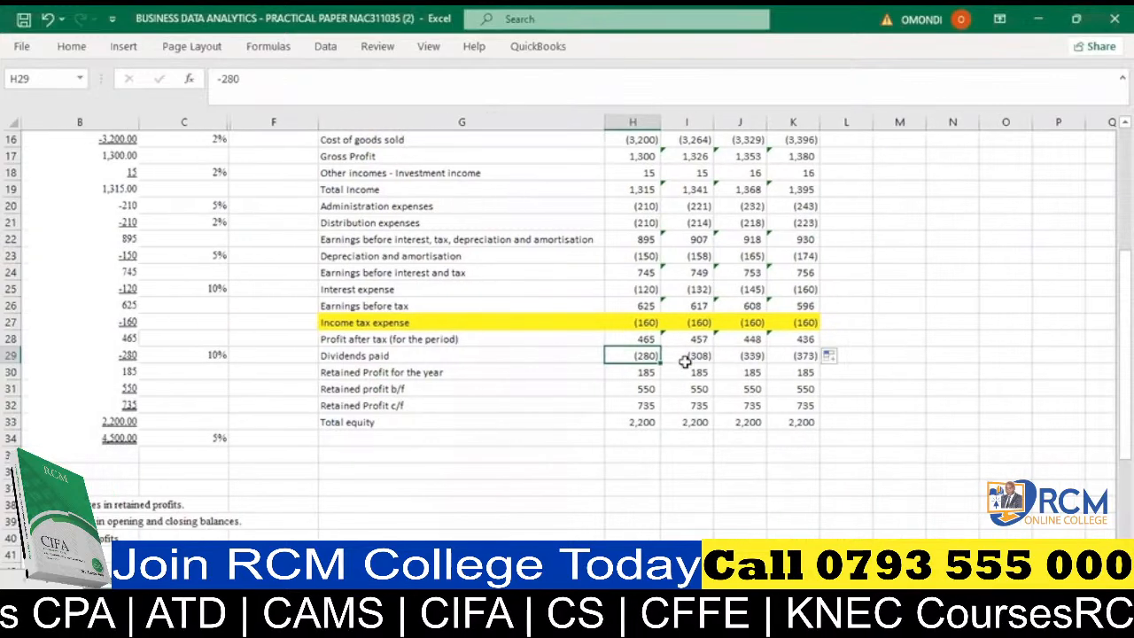
pyautogui.doubleClick(682, 363)
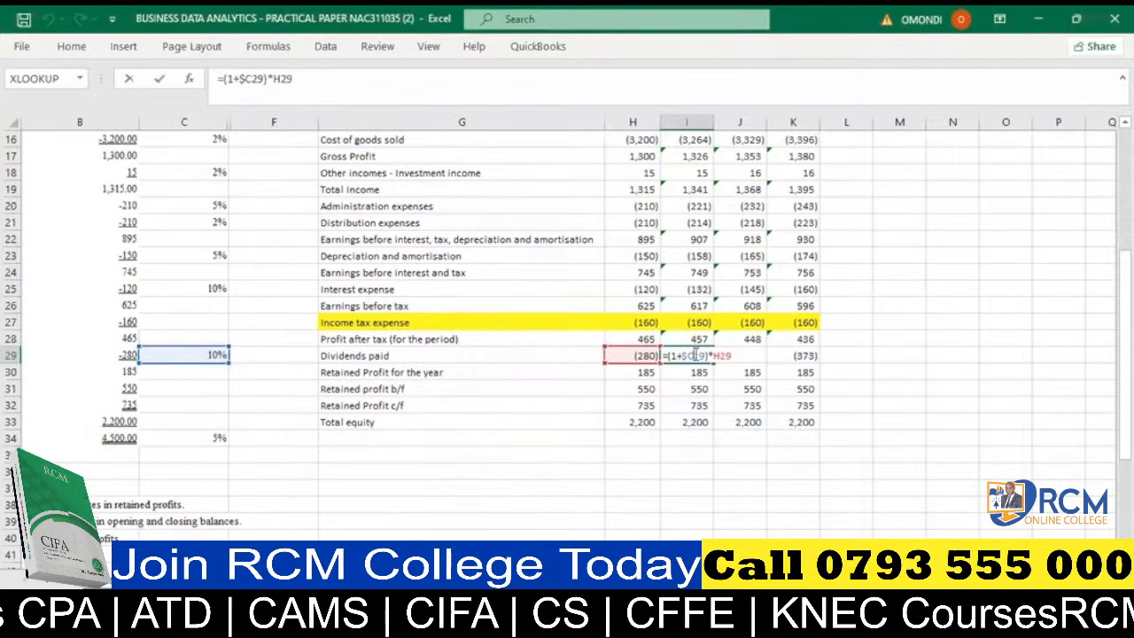
pyautogui.press('Return')
pyautogui.click(740, 353)
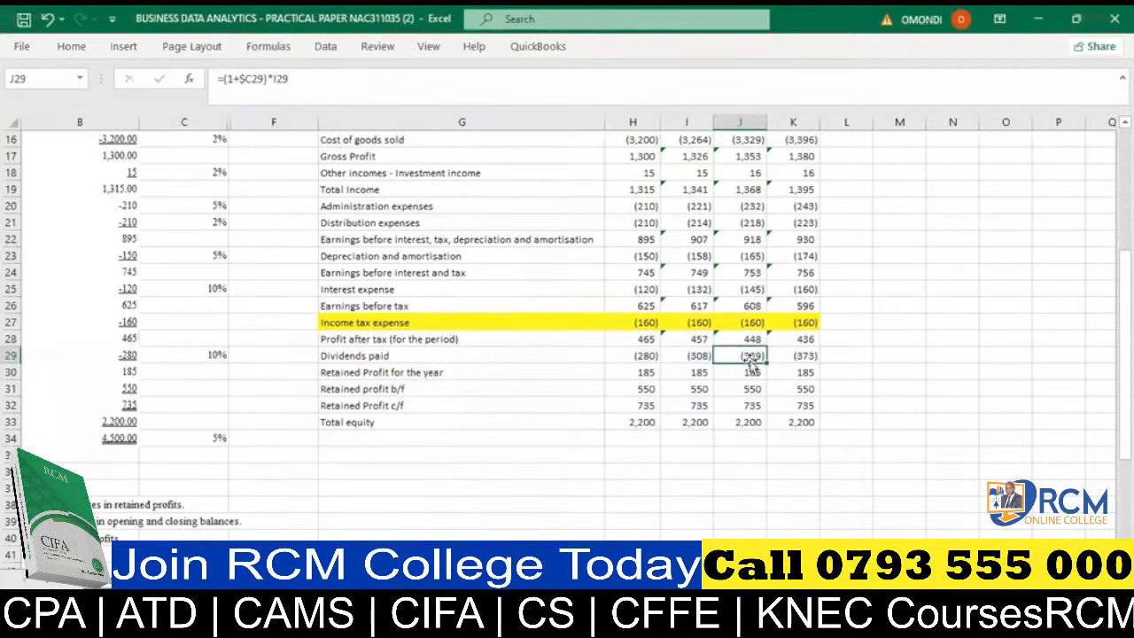
pyautogui.doubleClick(750, 354)
pyautogui.press('Return')
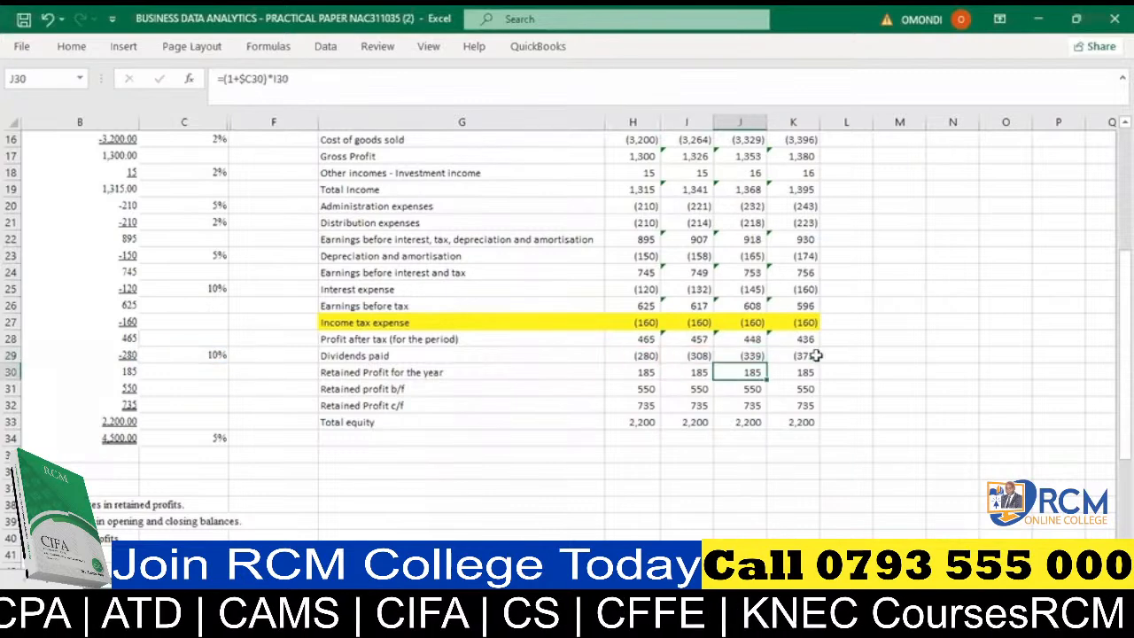
pyautogui.doubleClick(809, 355)
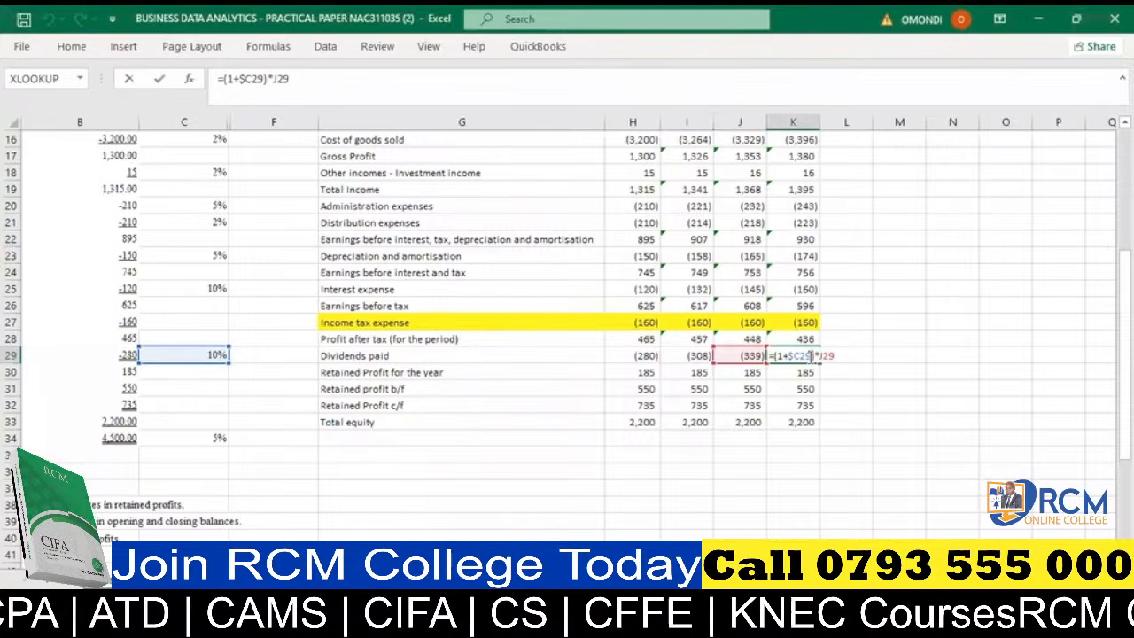
pyautogui.press('Return')
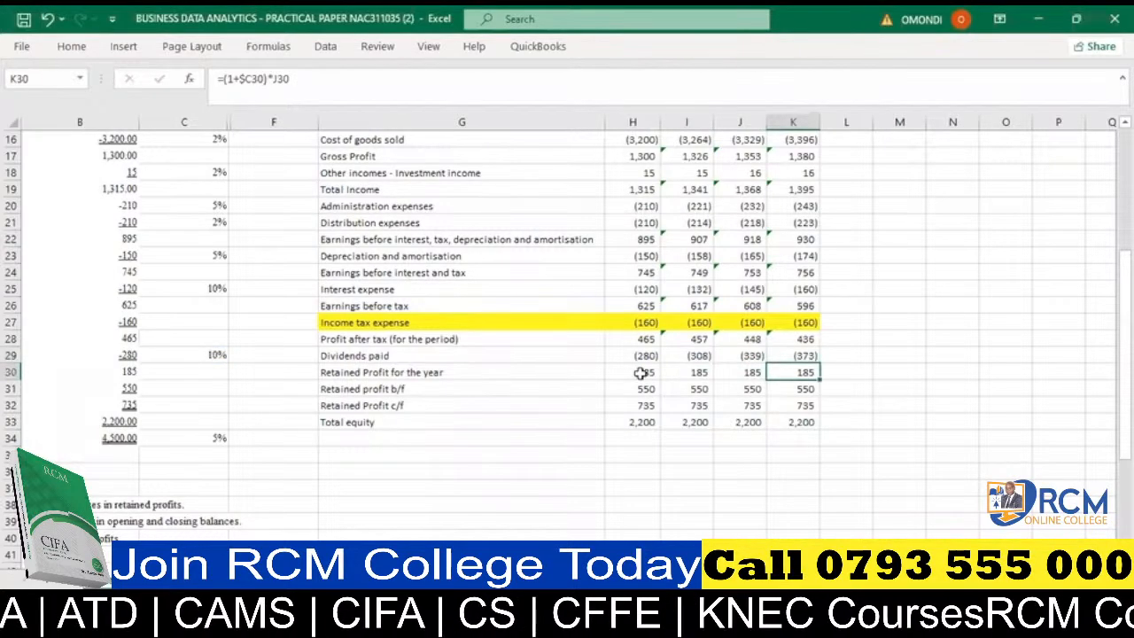
# - Replace the hardcoded 2022 retained profit for the year in H30 with =SUM(H28:H29) and copy it across 2023–2025 in I30:K30
pyautogui.click(640, 372)
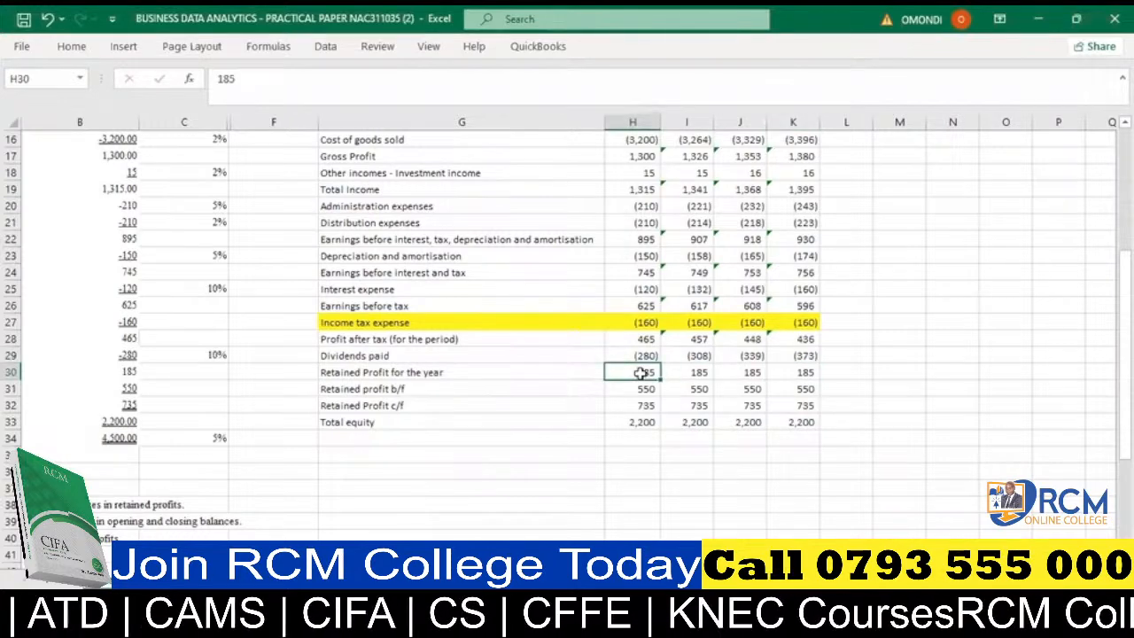
pyautogui.hotkey('alt', '=')
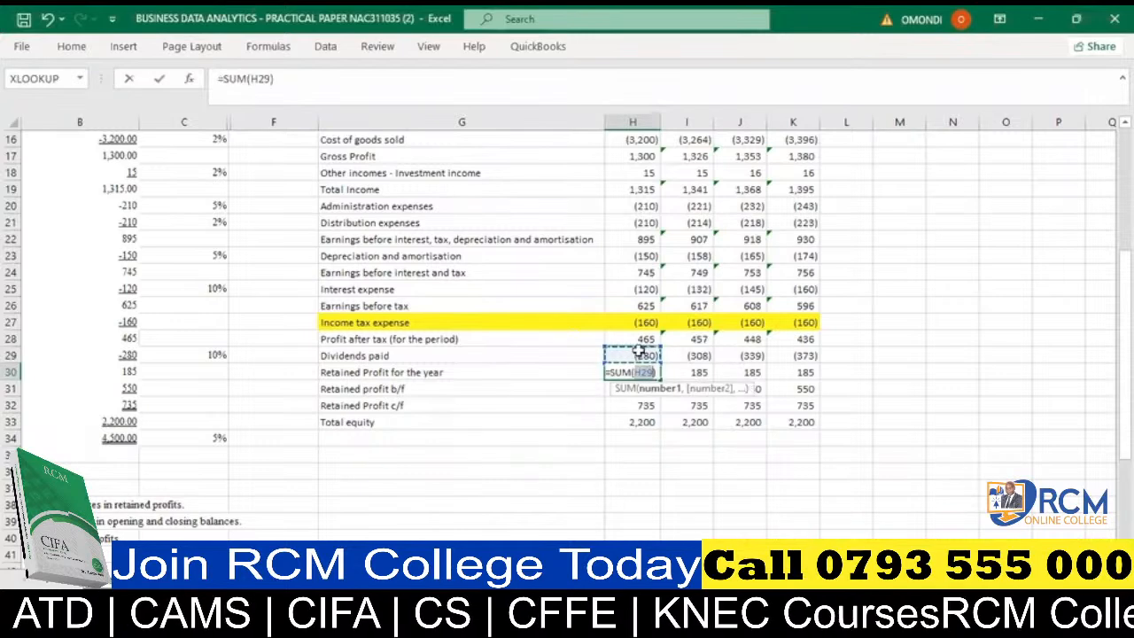
pyautogui.click(641, 340)
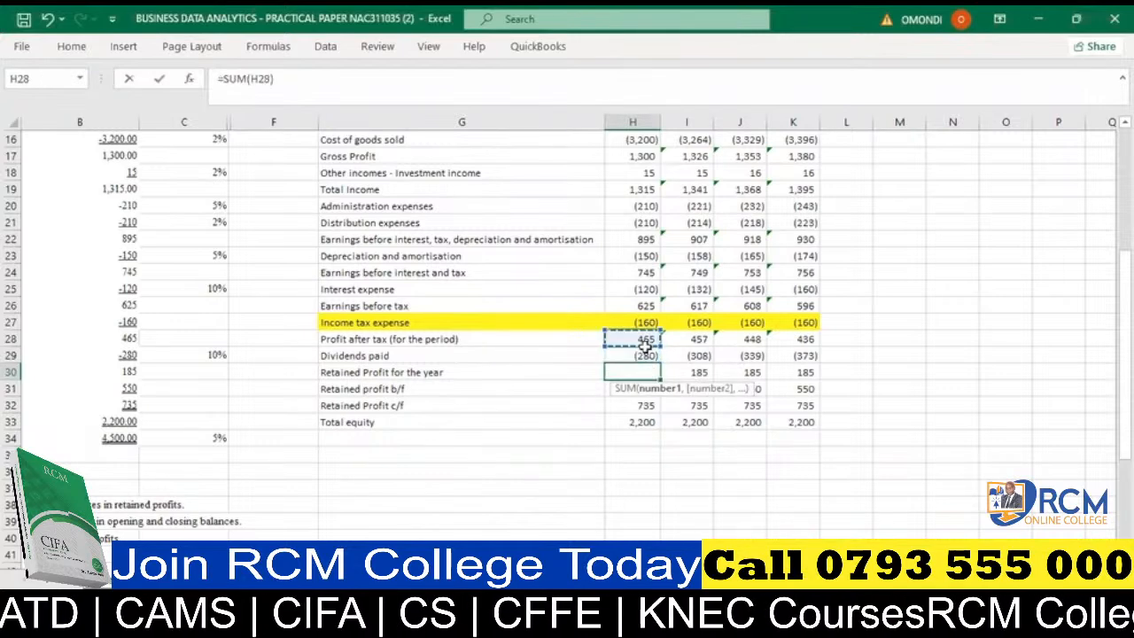
pyautogui.press('Return')
pyautogui.moveTo(645, 347); pyautogui.dragTo(806, 372)
pyautogui.click(652, 373)
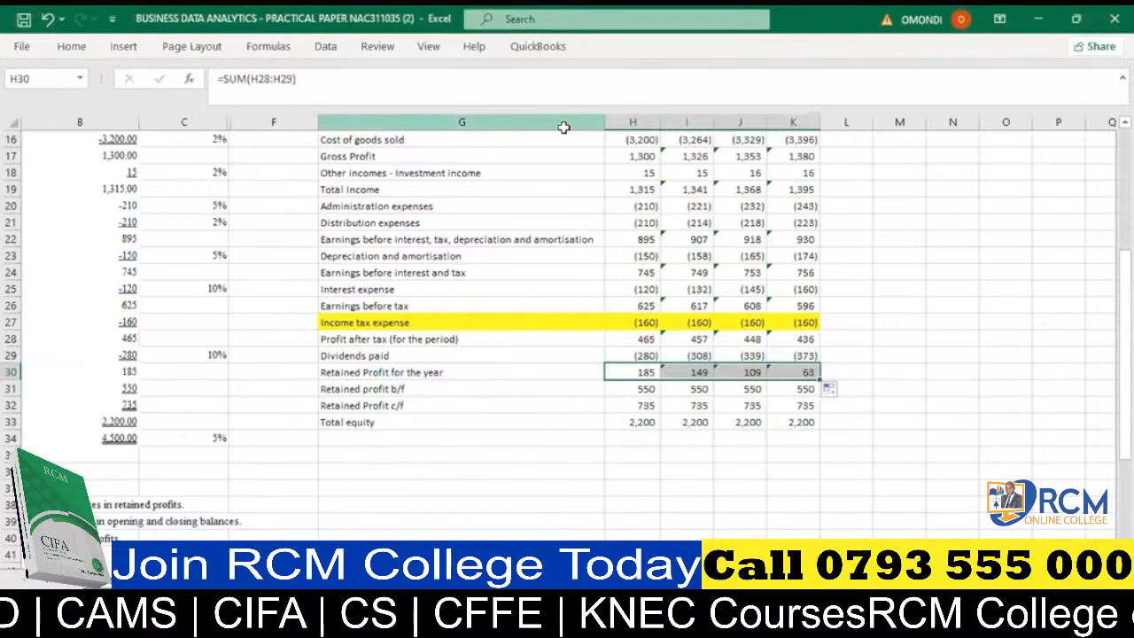
# - Examine the forecast's retained profit for the year, b/f and c/f rows, the 2022 b/f value in H31, and the year headings
pyautogui.hotkey('alt', 'Tab')
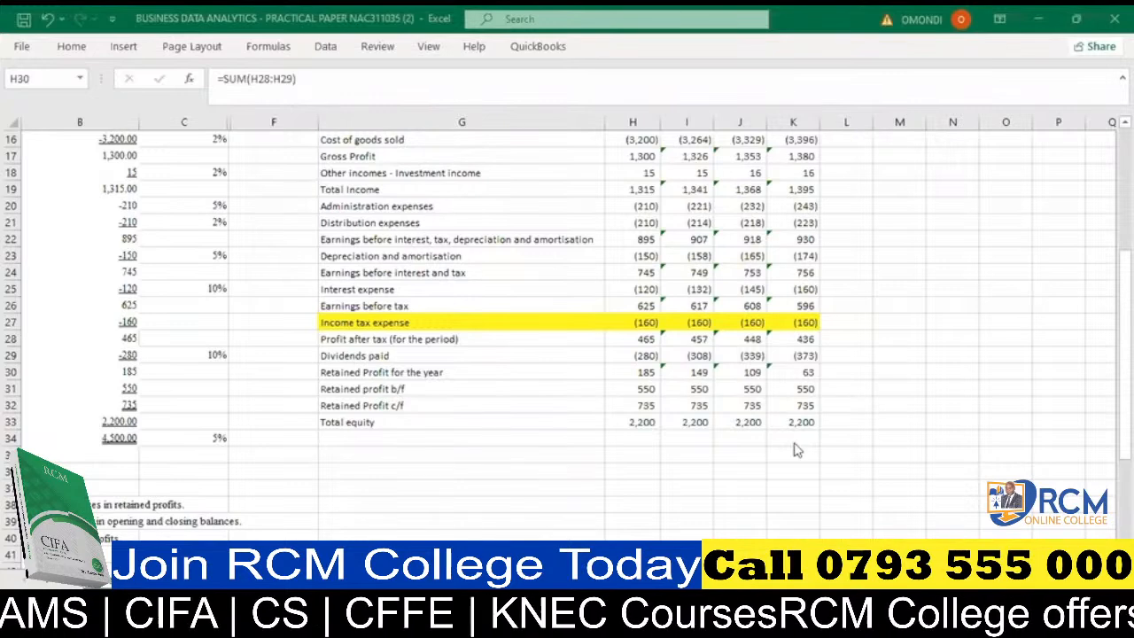
pyautogui.hotkey('shift', 'Right')
pyautogui.hotkey('shift', 'Right')
pyautogui.hotkey('shift', 'Right')
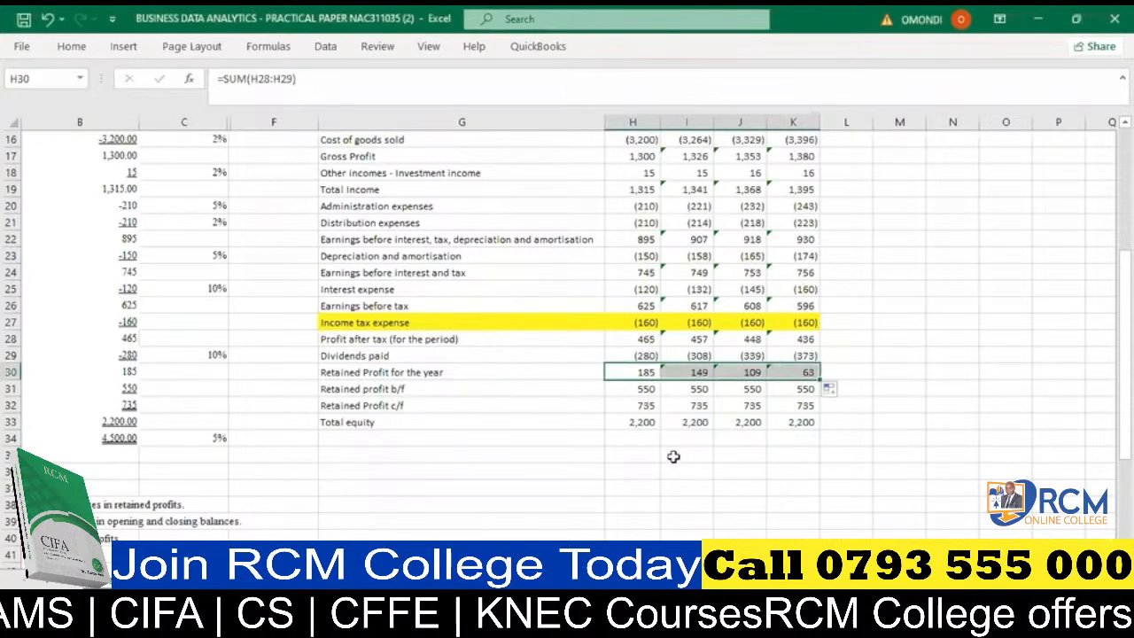
pyautogui.click(675, 456)
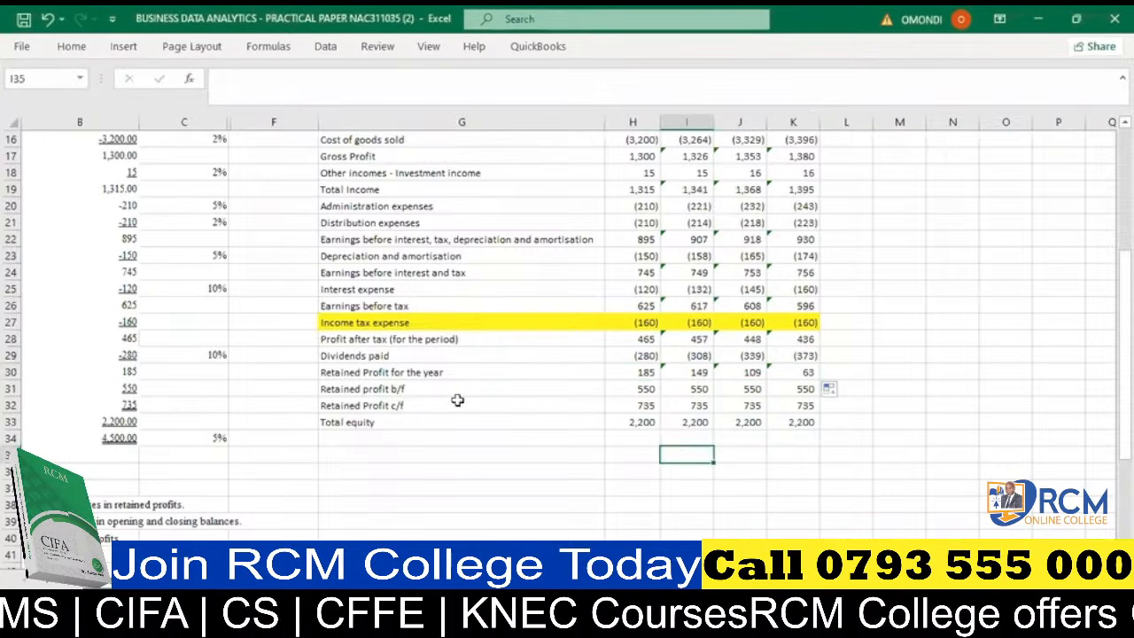
pyautogui.click(367, 393)
pyautogui.moveTo(367, 392); pyautogui.dragTo(408, 400)
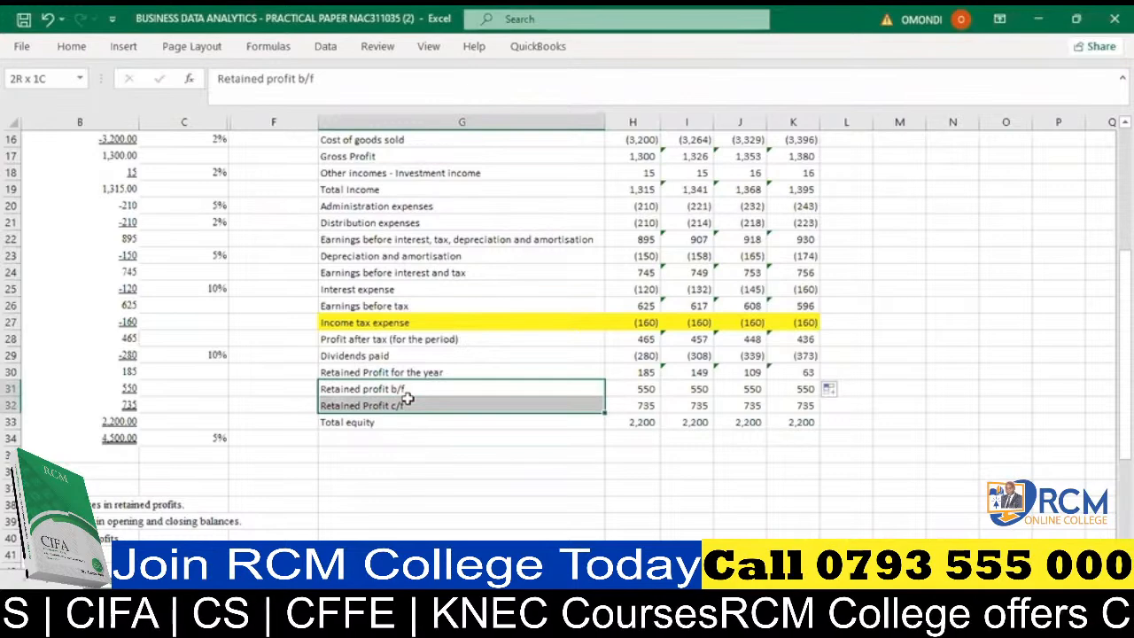
pyautogui.click(410, 471)
pyautogui.click(458, 383)
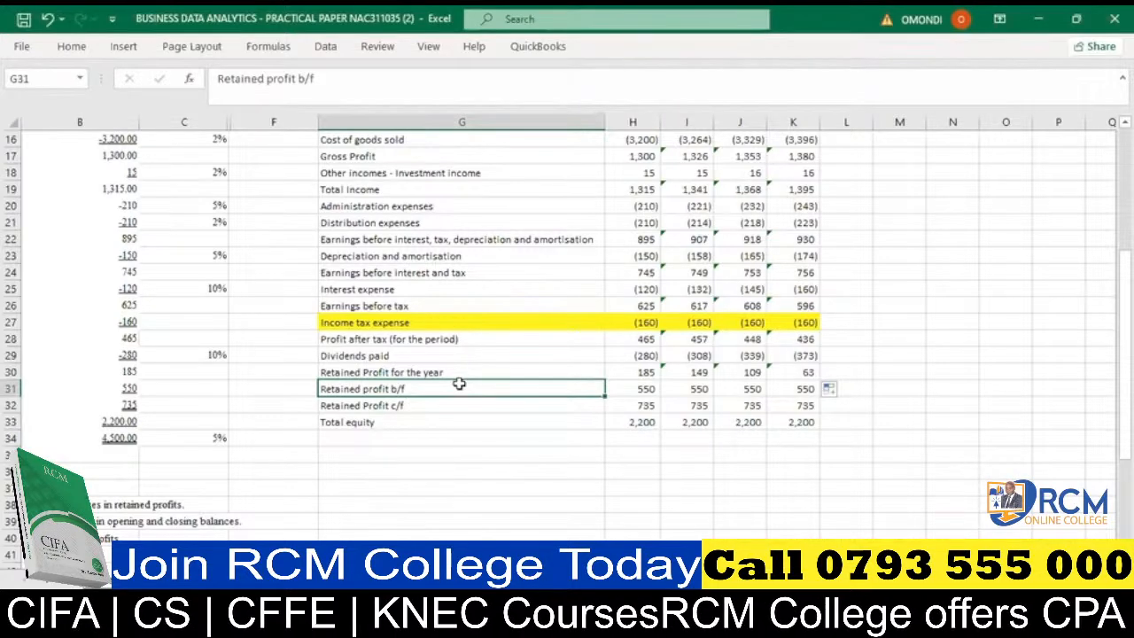
pyautogui.click(634, 388)
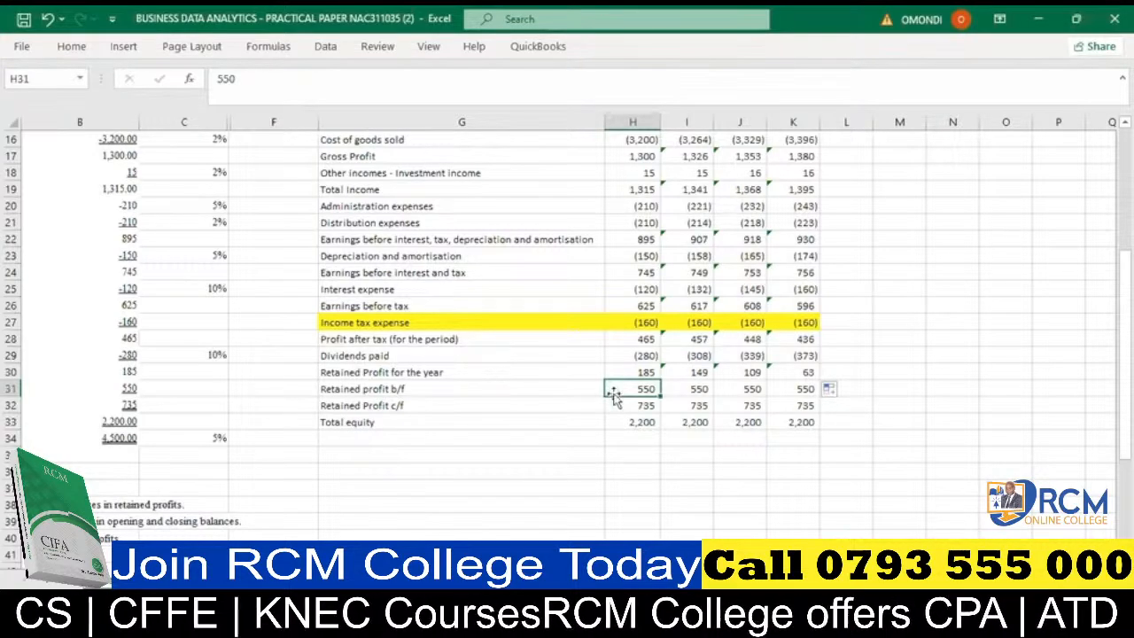
pyautogui.scroll(4, 642, 344)
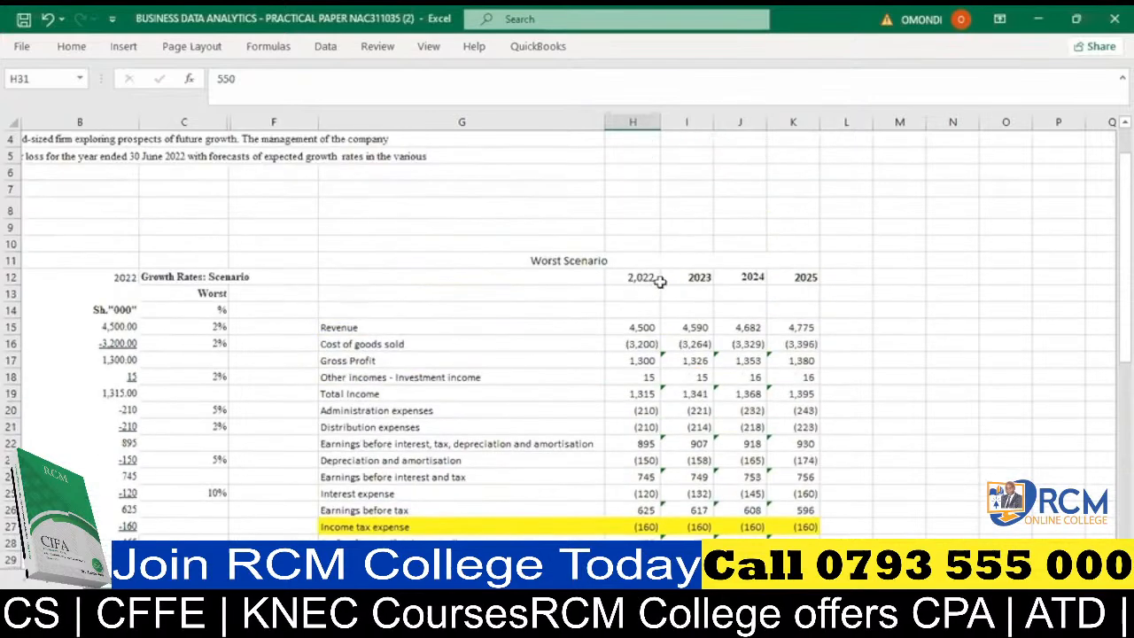
pyautogui.scroll(-4, 659, 282)
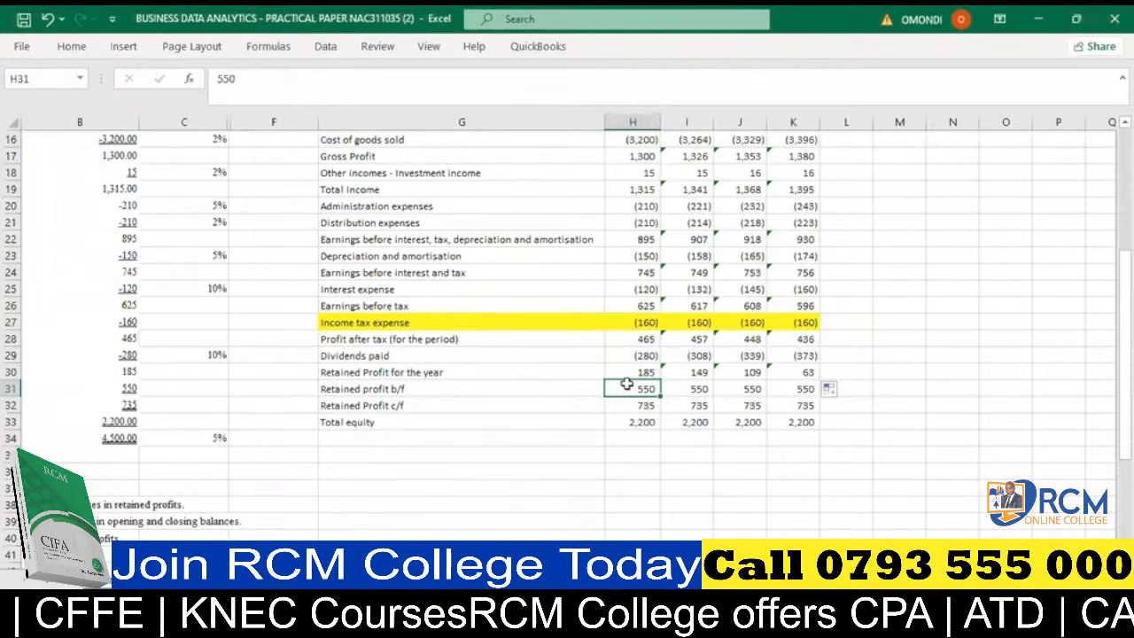
# - Inspect the 2022 retained profit for the year, b/f and c/f entries in H30:H32
pyautogui.click(637, 373)
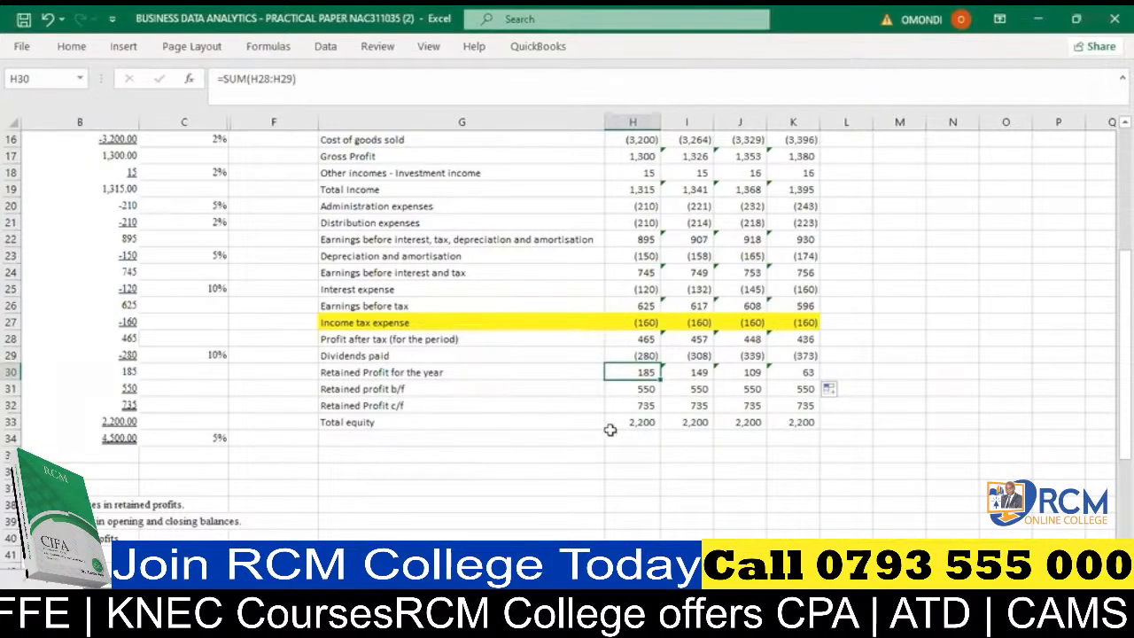
pyautogui.moveTo(635, 372); pyautogui.dragTo(638, 391)
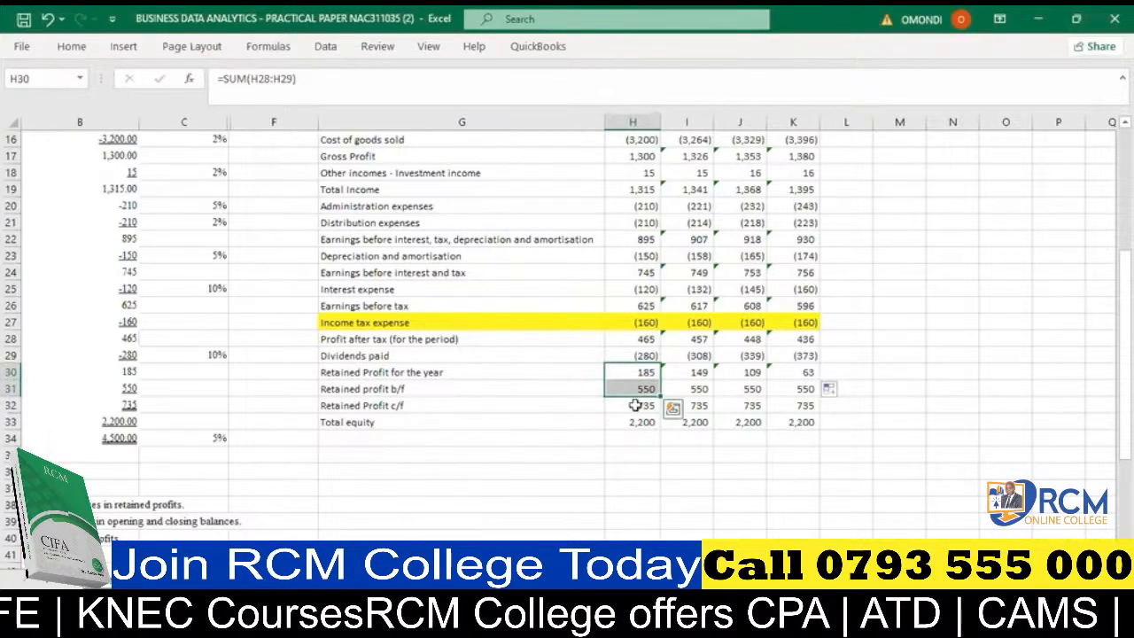
pyautogui.click(634, 405)
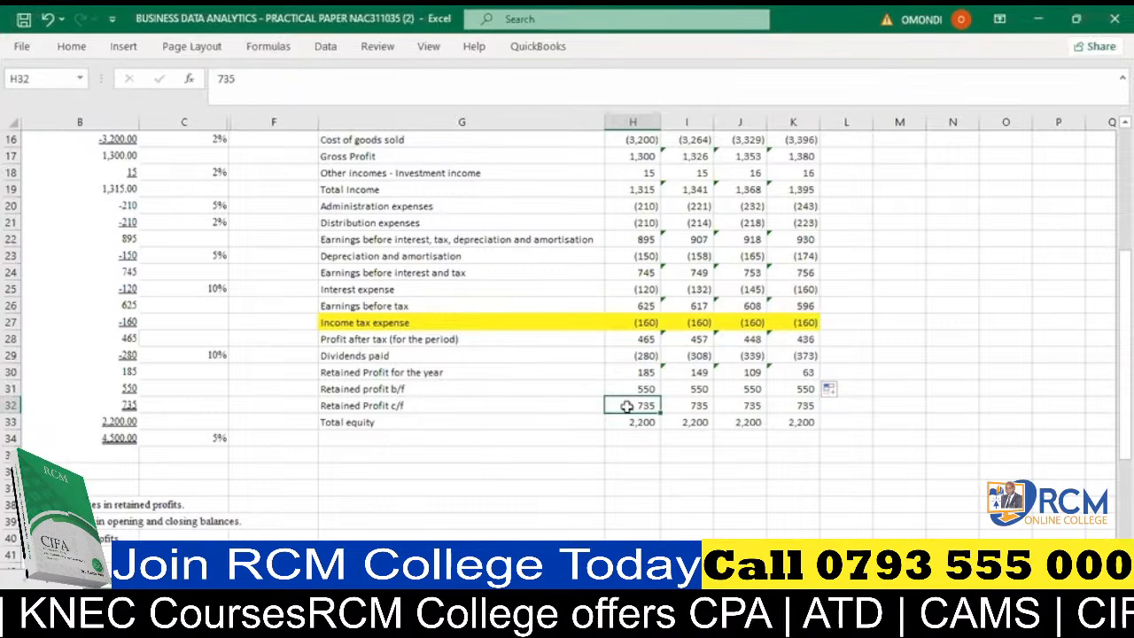
# - Add the heading "shareholders' equity" in G36, below the forecast's total equity row
pyautogui.click(520, 471)
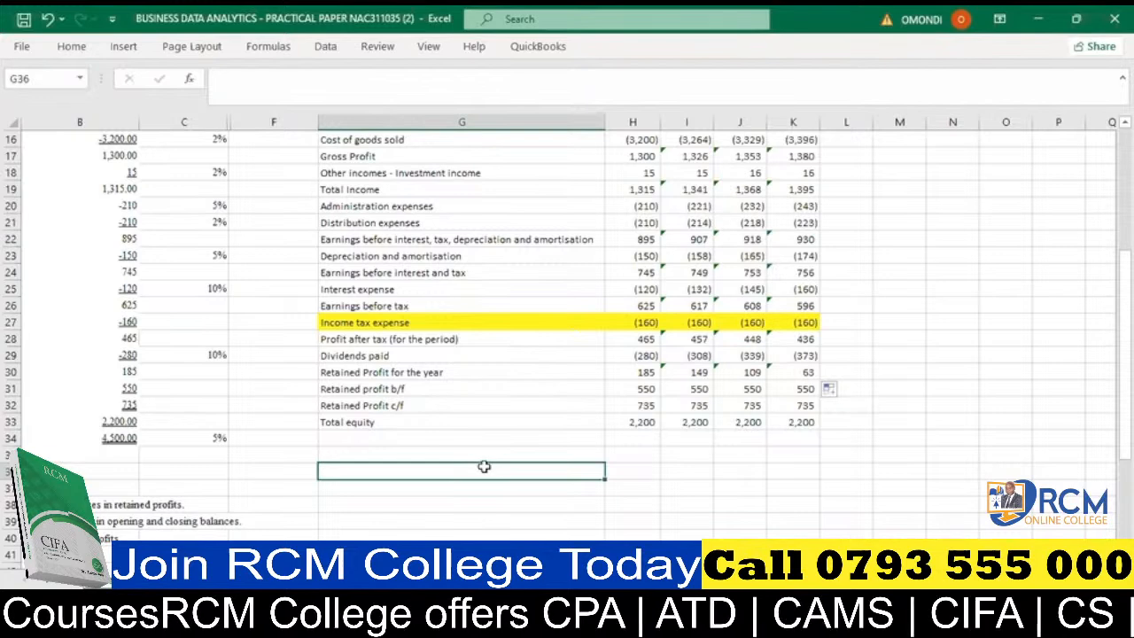
pyautogui.write('sha')
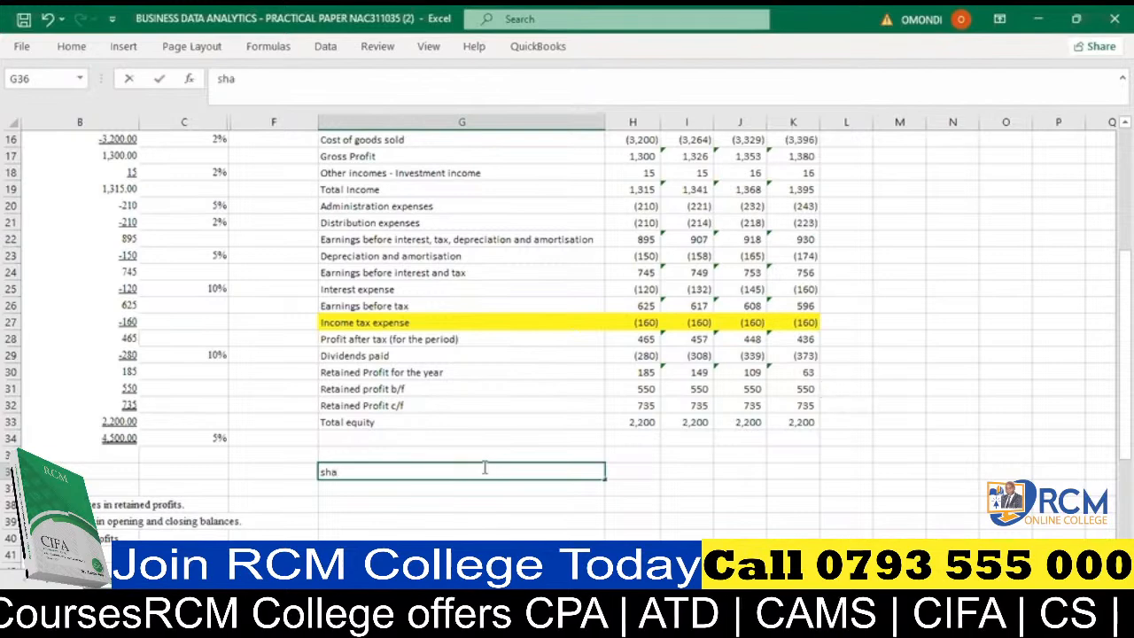
pyautogui.write('reho')
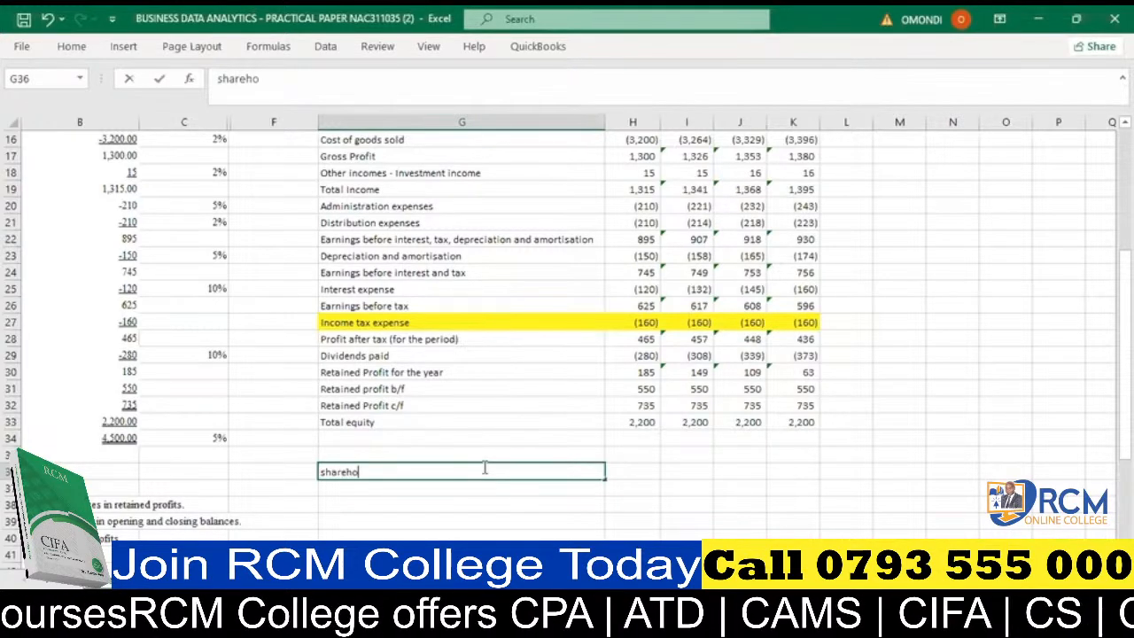
pyautogui.write('lders')
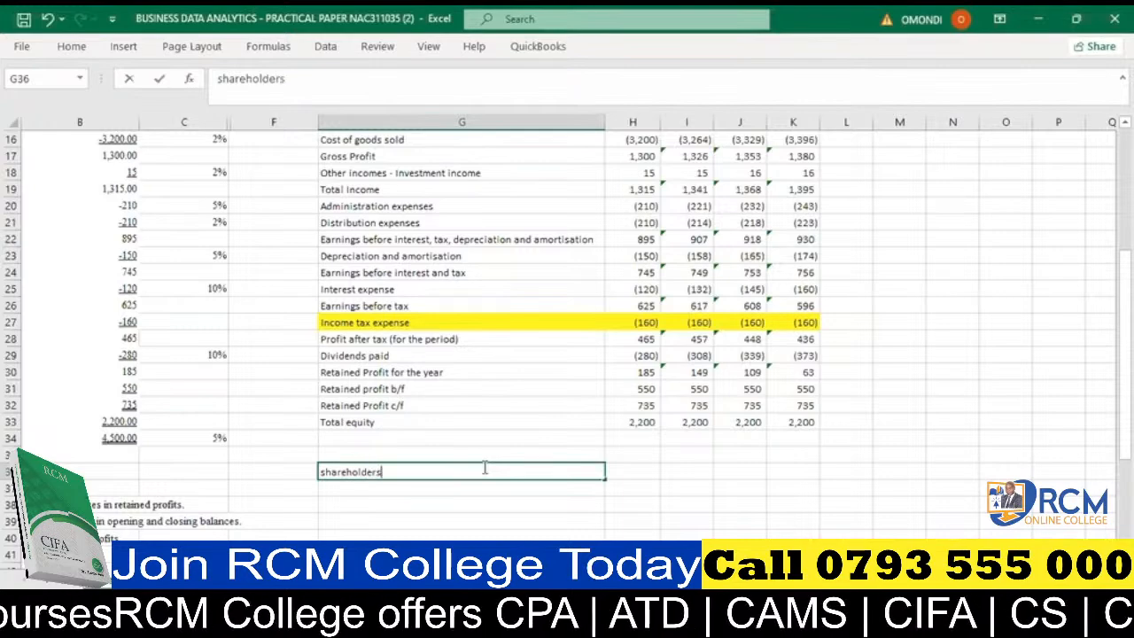
pyautogui.write("' ")
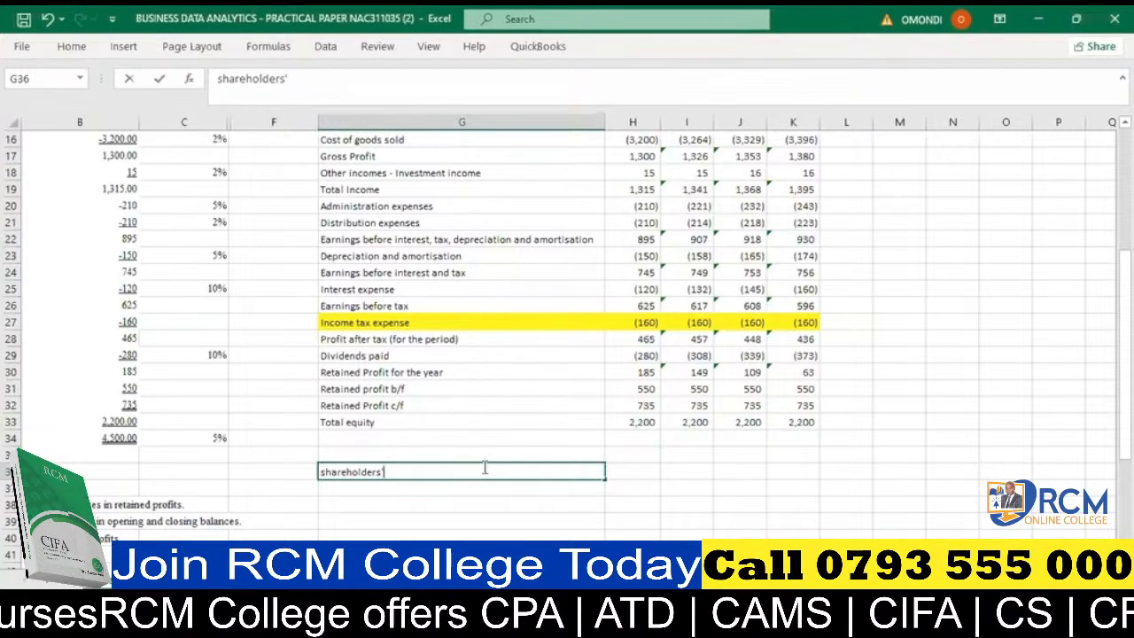
pyautogui.write('e')
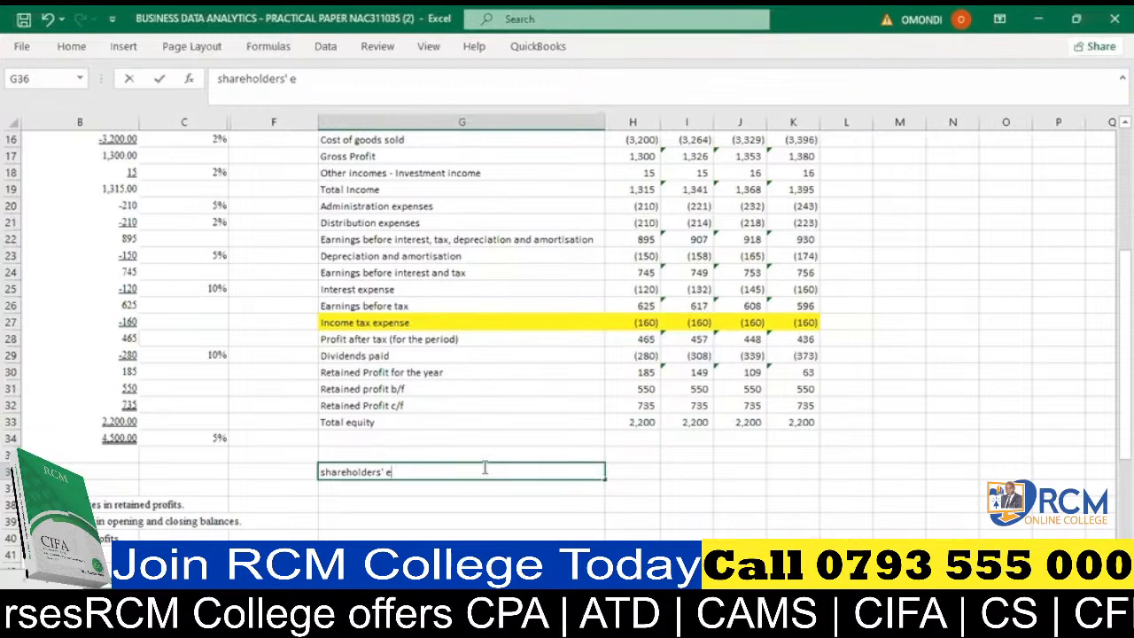
pyautogui.write('quity')
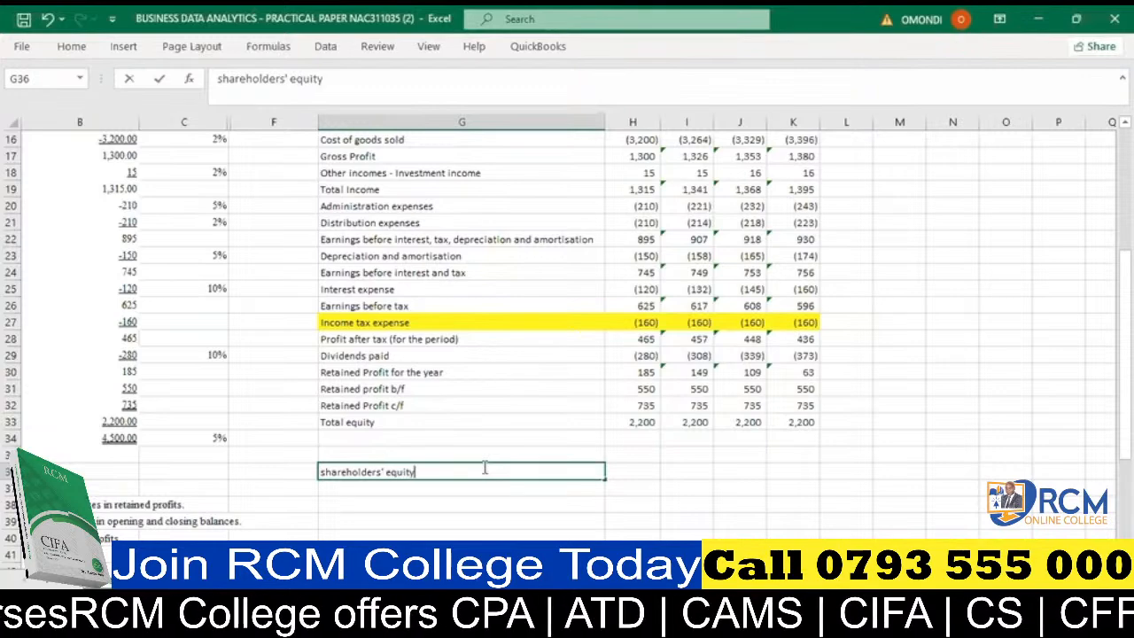
pyautogui.scroll(-1, 522, 400)
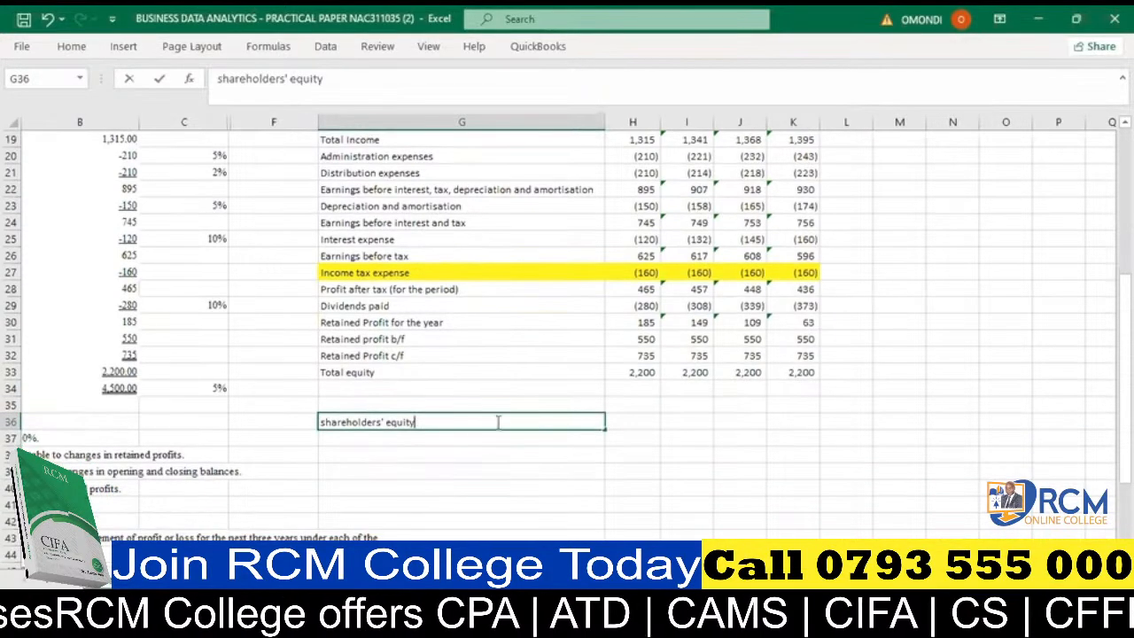
pyautogui.click(412, 443)
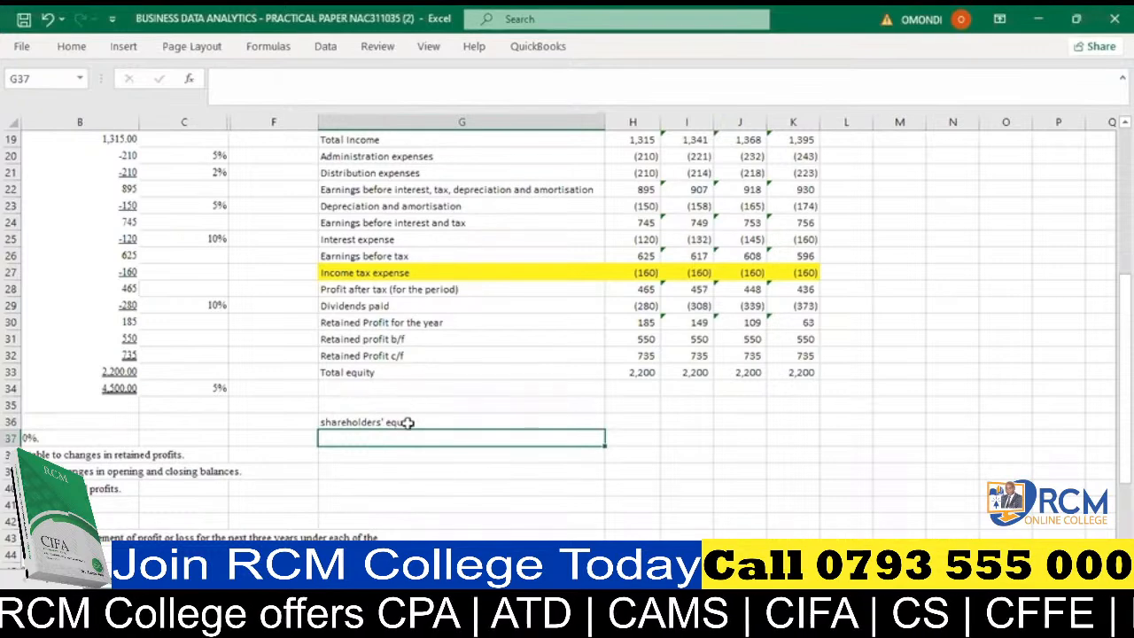
pyautogui.click(406, 423)
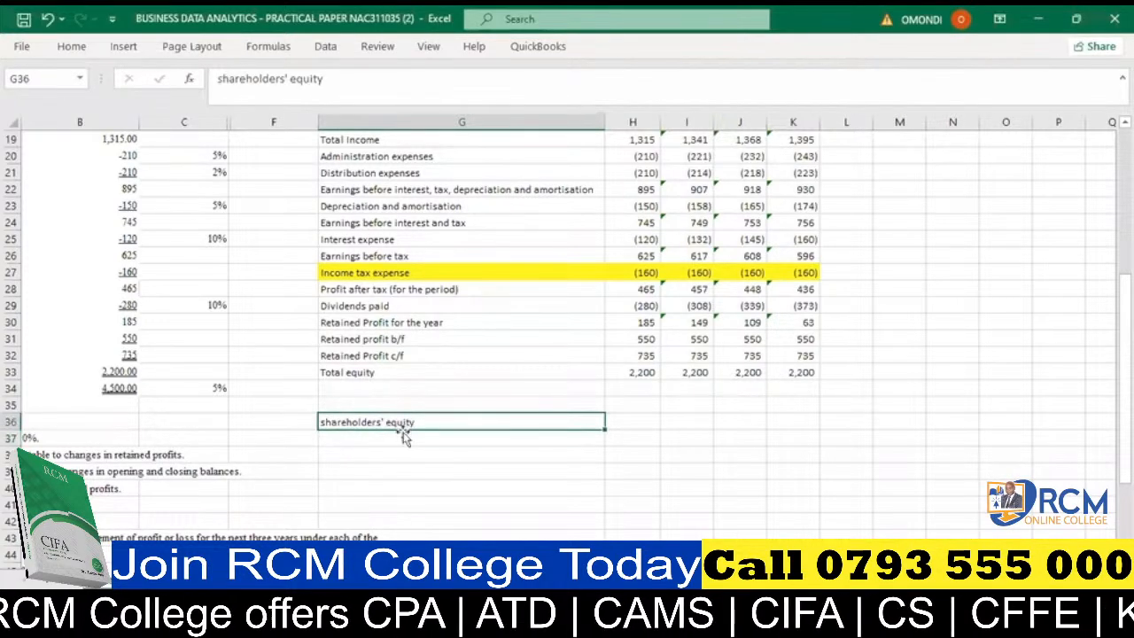
# - List the equity components under the shareholders' equity heading: "osc" in G37 and "retained earnings" in G38
pyautogui.click(356, 433)
pyautogui.write('osc')
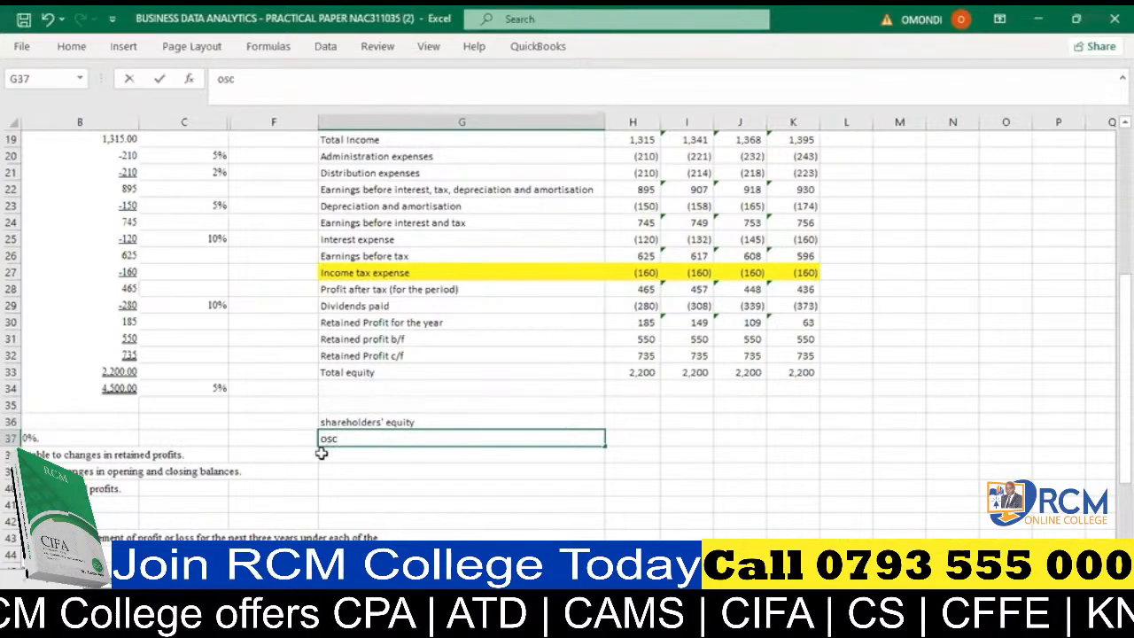
pyautogui.click(334, 454)
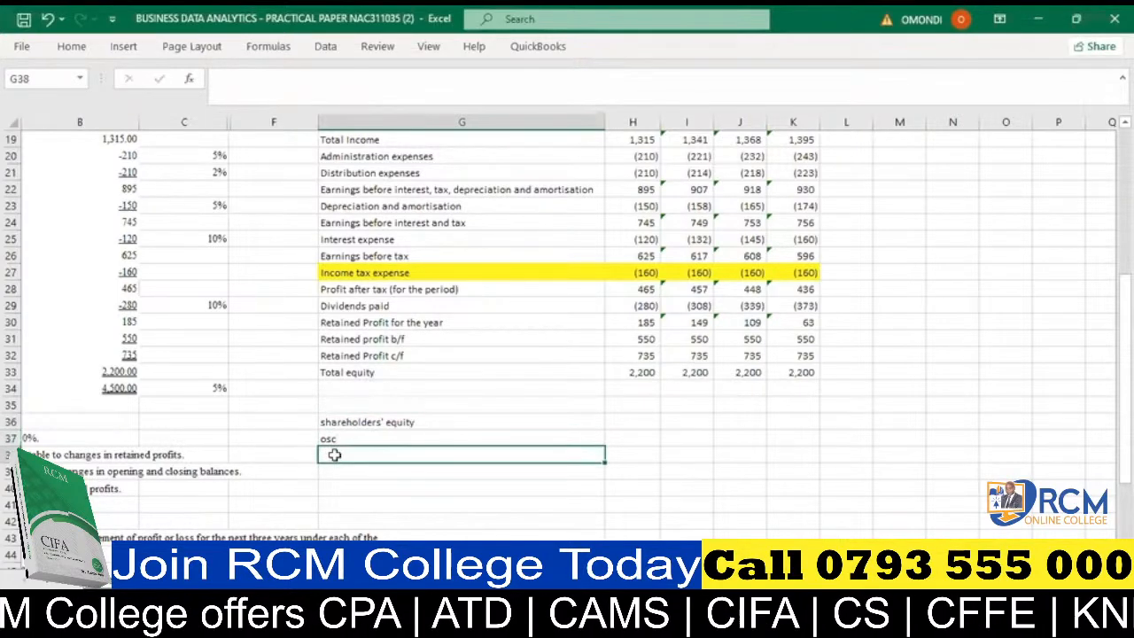
pyautogui.write('retai')
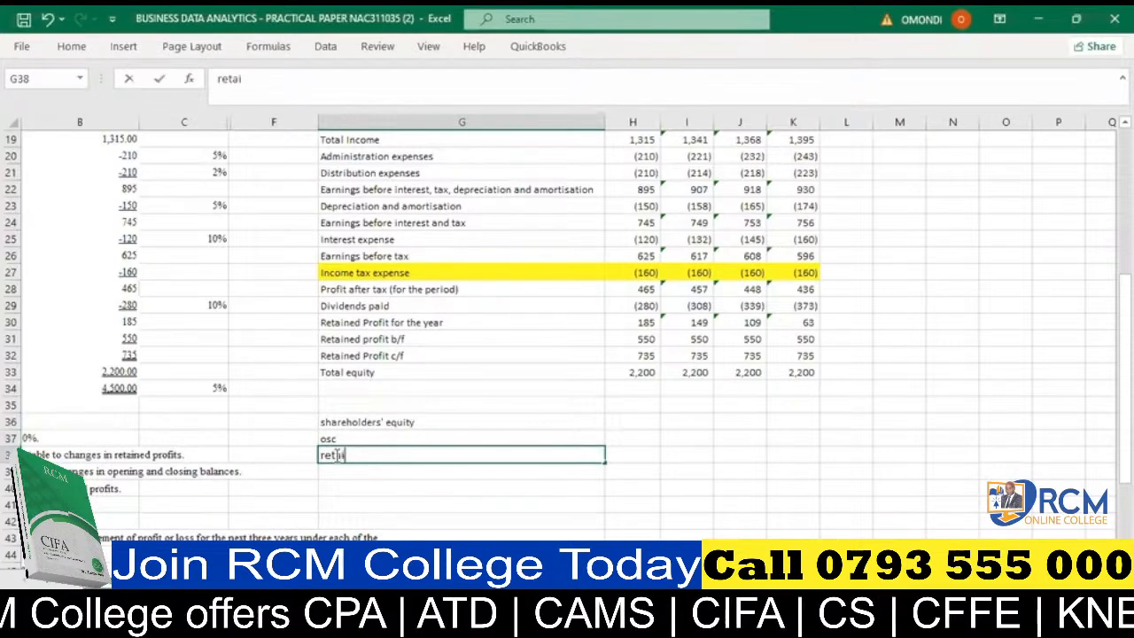
pyautogui.write('ned earb')
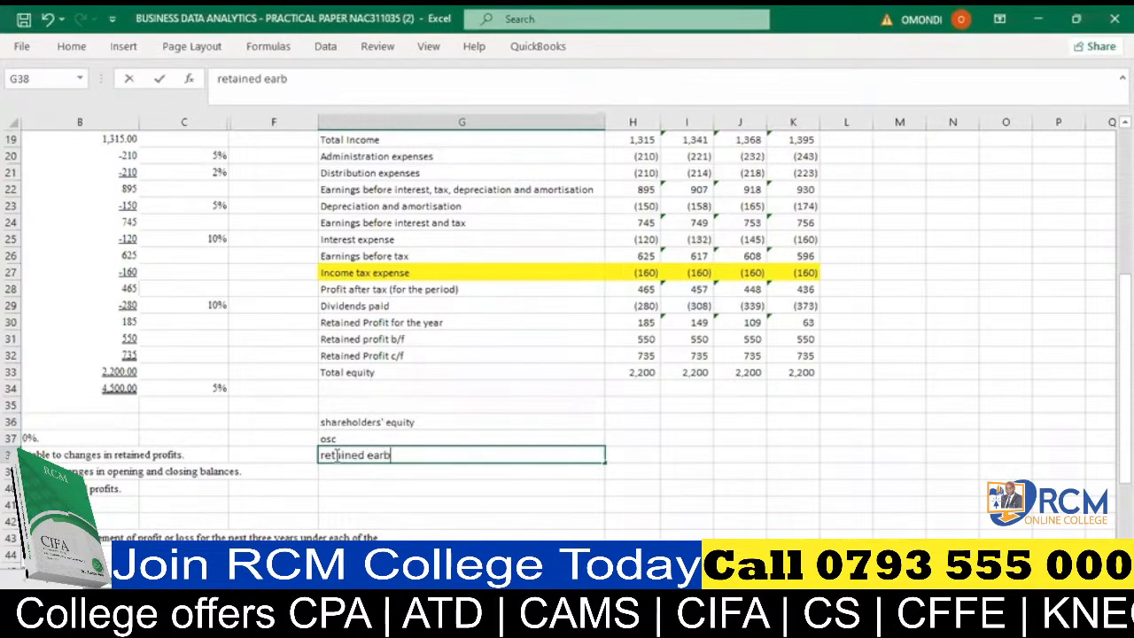
pyautogui.press('BackSpace')
pyautogui.write('nings')
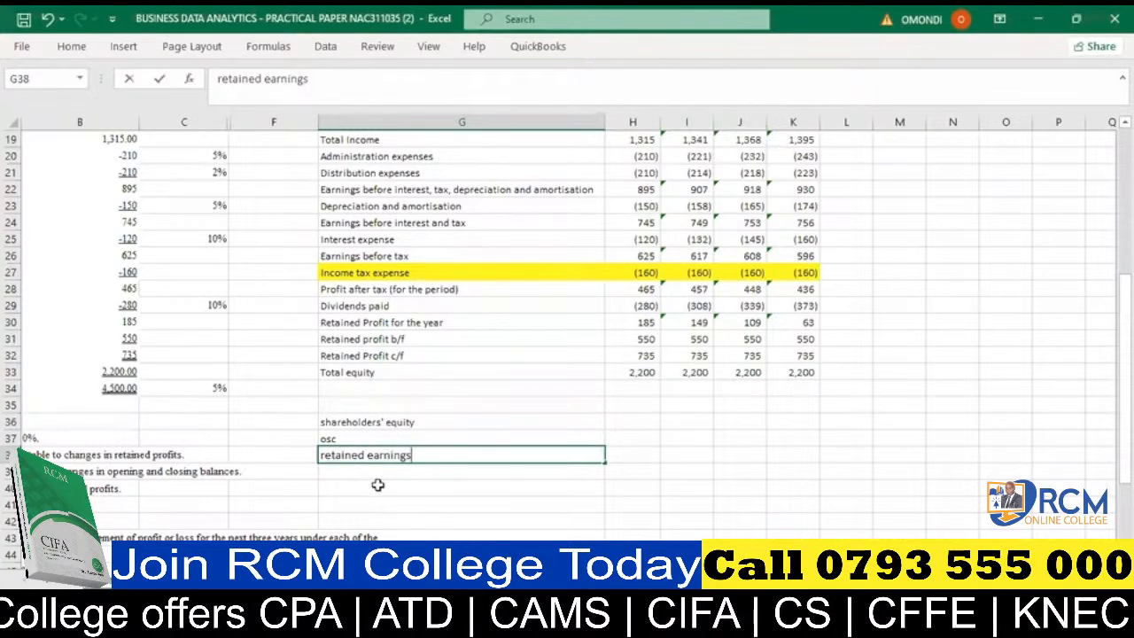
pyautogui.press('Return')
pyautogui.write('res')
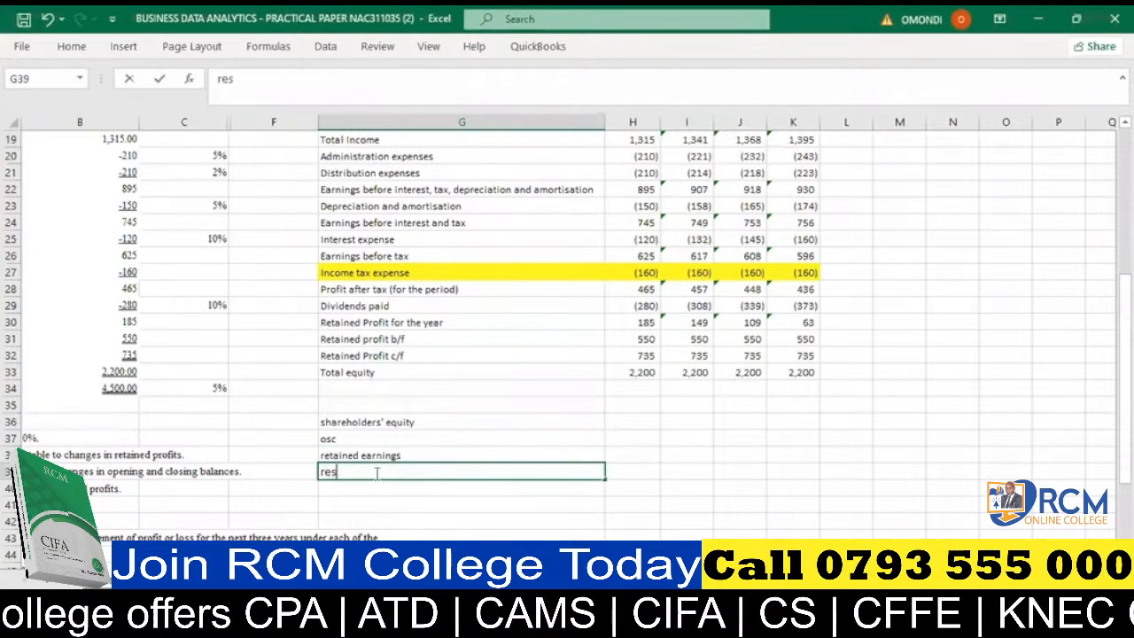
pyautogui.write('erves')
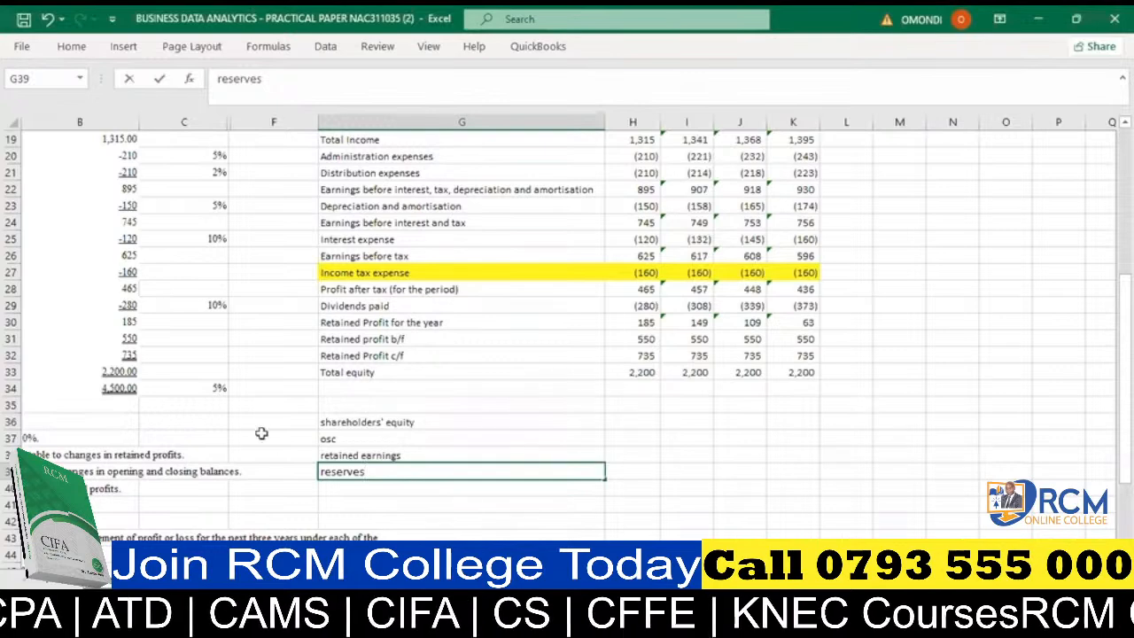
pyautogui.moveTo(372, 471); pyautogui.dragTo(302, 484)
pyautogui.press('BackSpace')
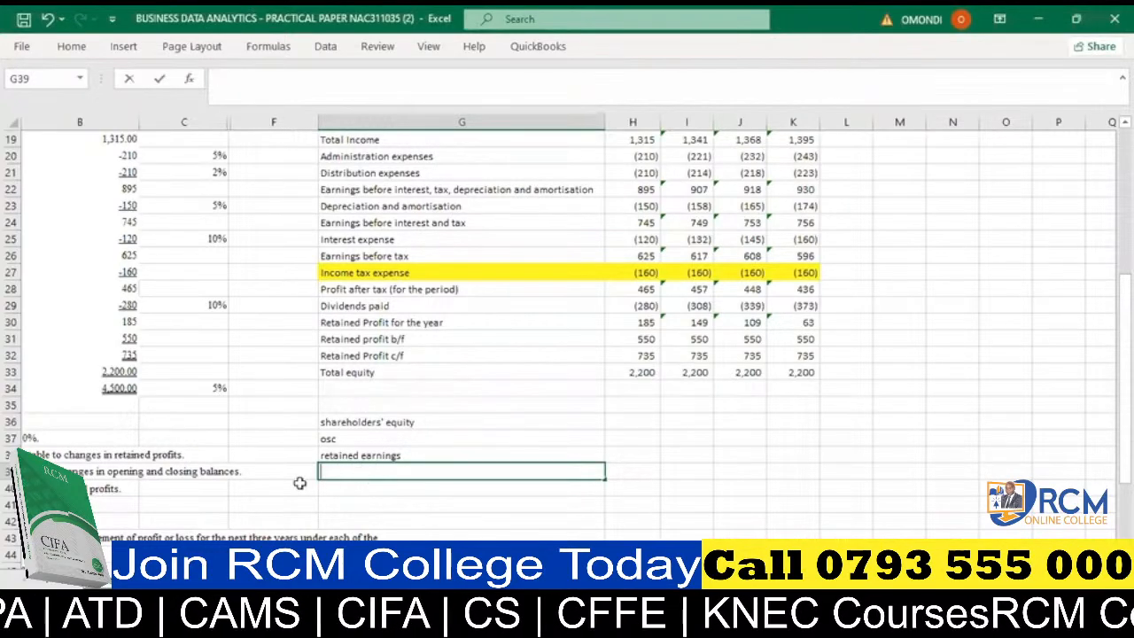
pyautogui.click(369, 503)
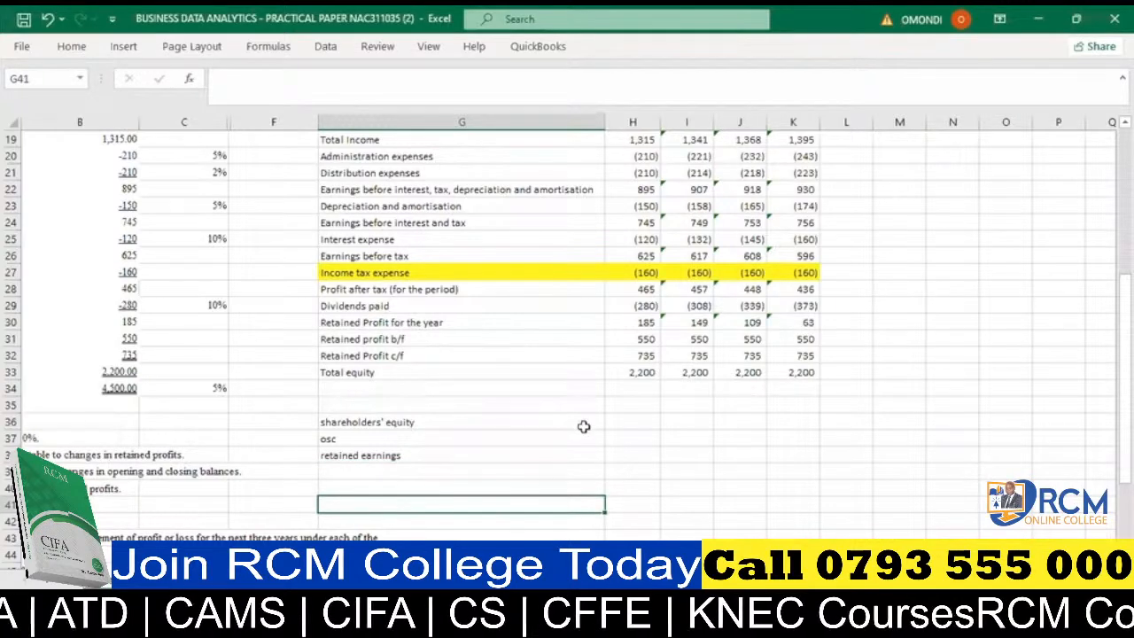
# - Enter "x" in H37 as the unknown osc amount
pyautogui.click(620, 433)
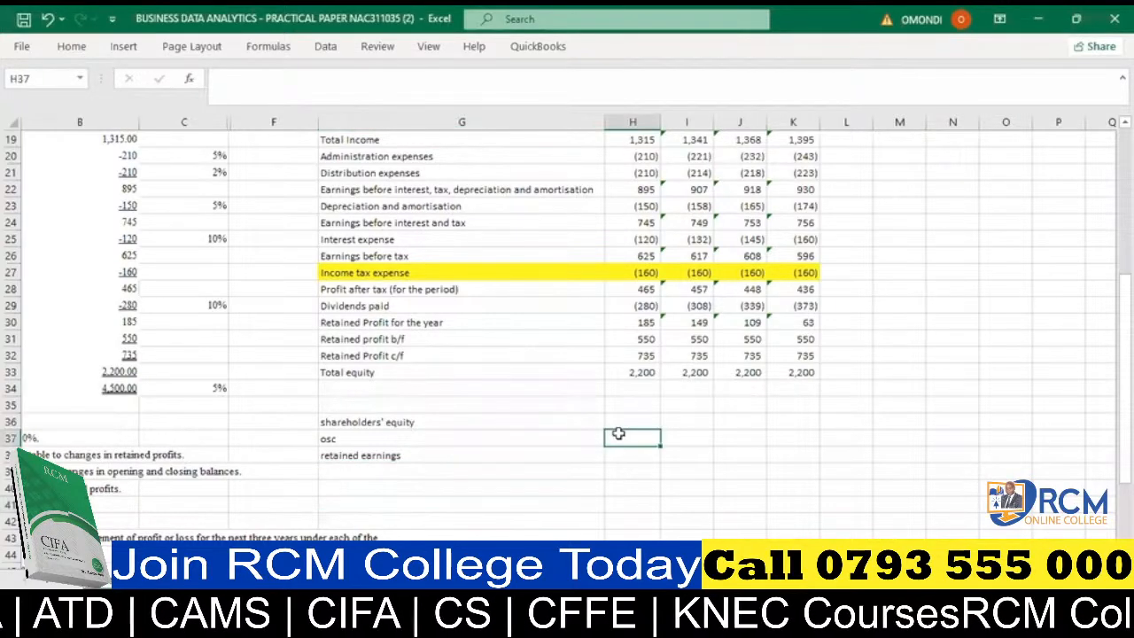
pyautogui.write('x')
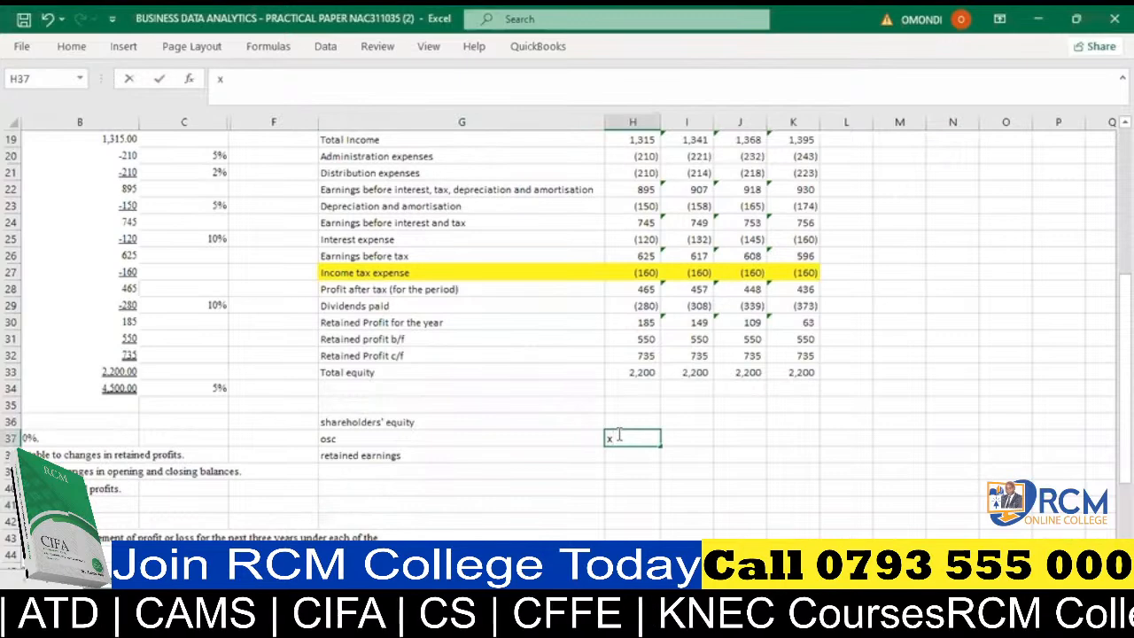
pyautogui.click(611, 453)
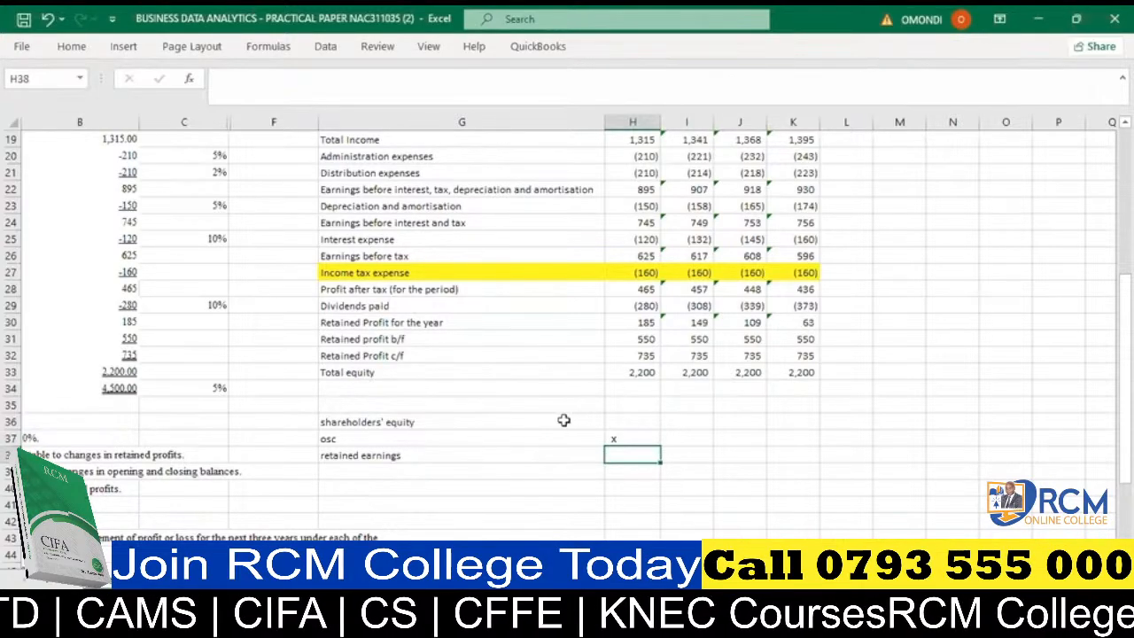
# - Compare the 2022 retained profit for the year in H30 with the retained profit b/f in H31
pyautogui.click(638, 344)
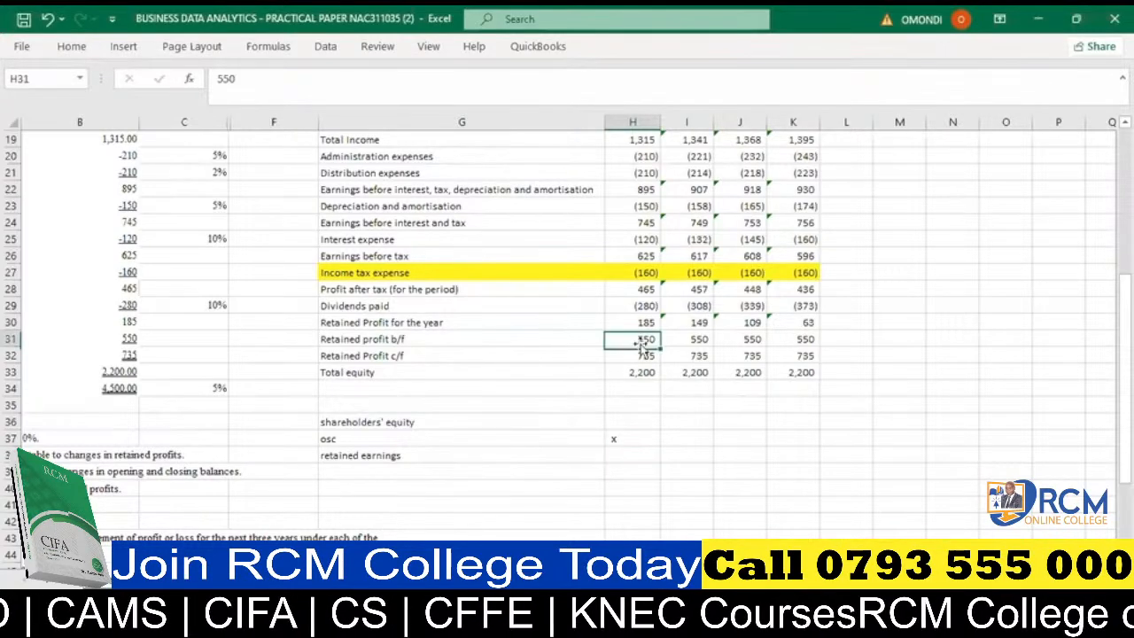
pyautogui.click(640, 320)
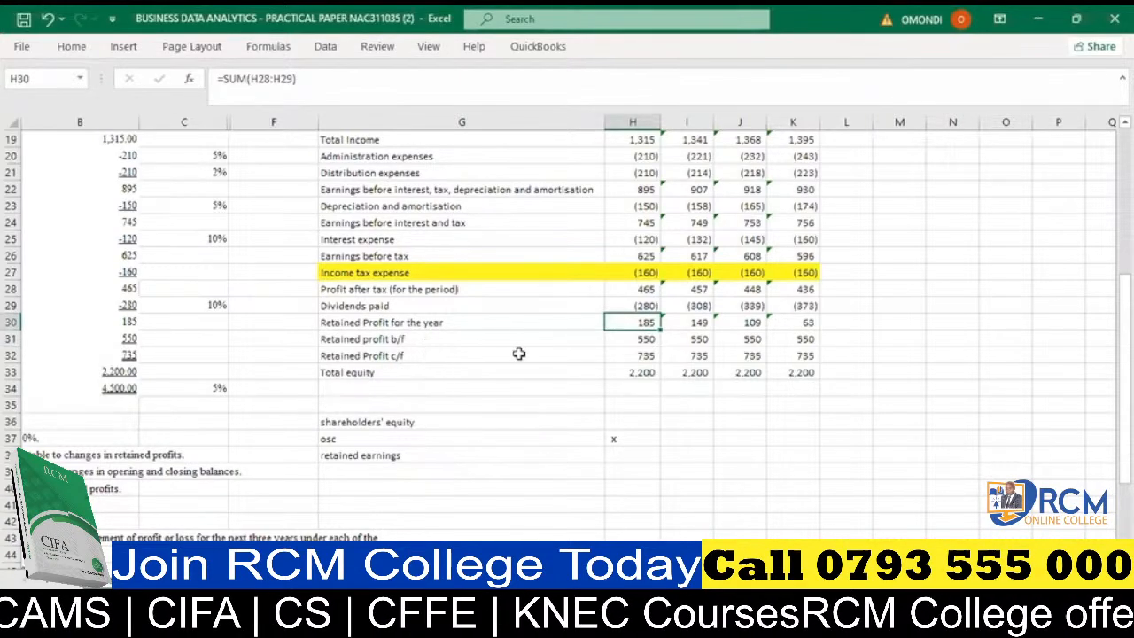
pyautogui.click(625, 340)
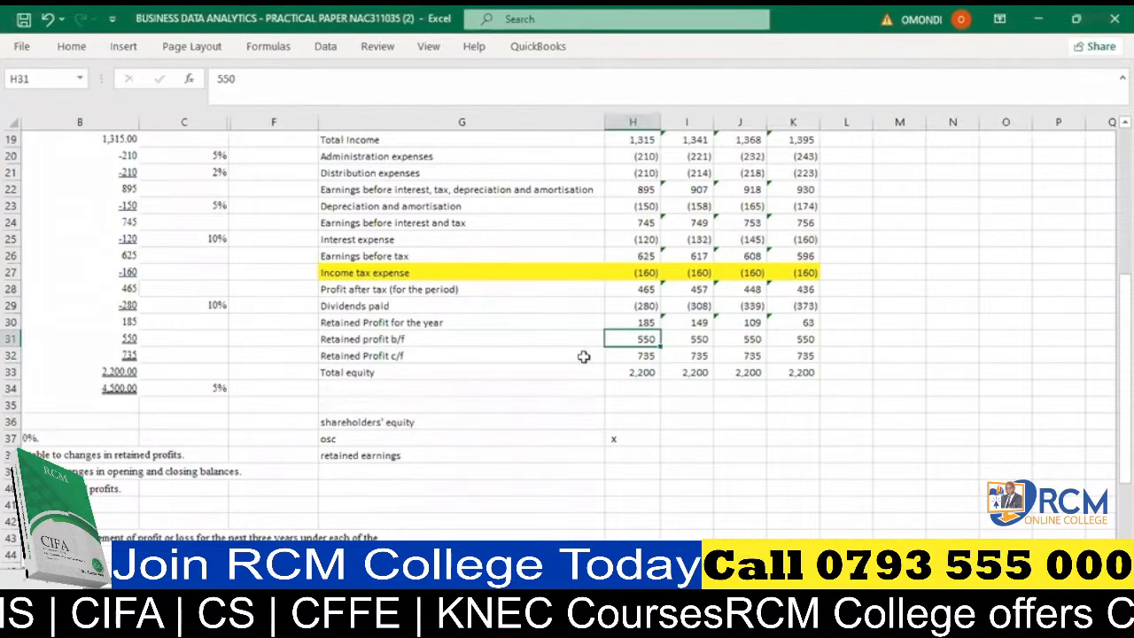
pyautogui.click(348, 472)
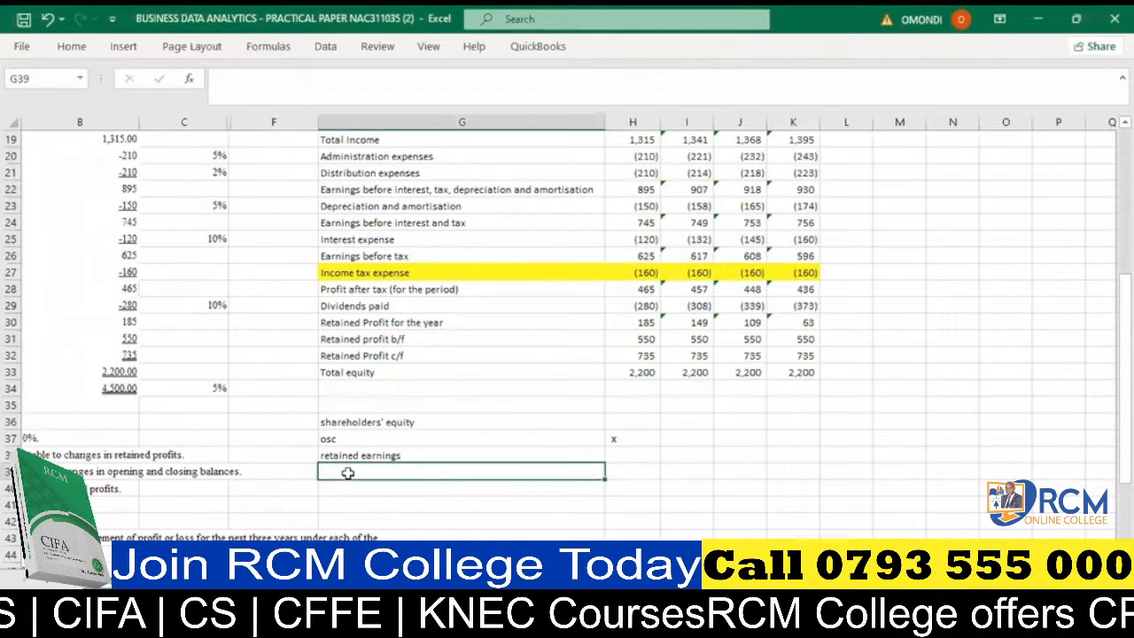
# - Enter the 2022 total equity of 2200 in H39 and retained earnings of 735 in H38
pyautogui.click(626, 474)
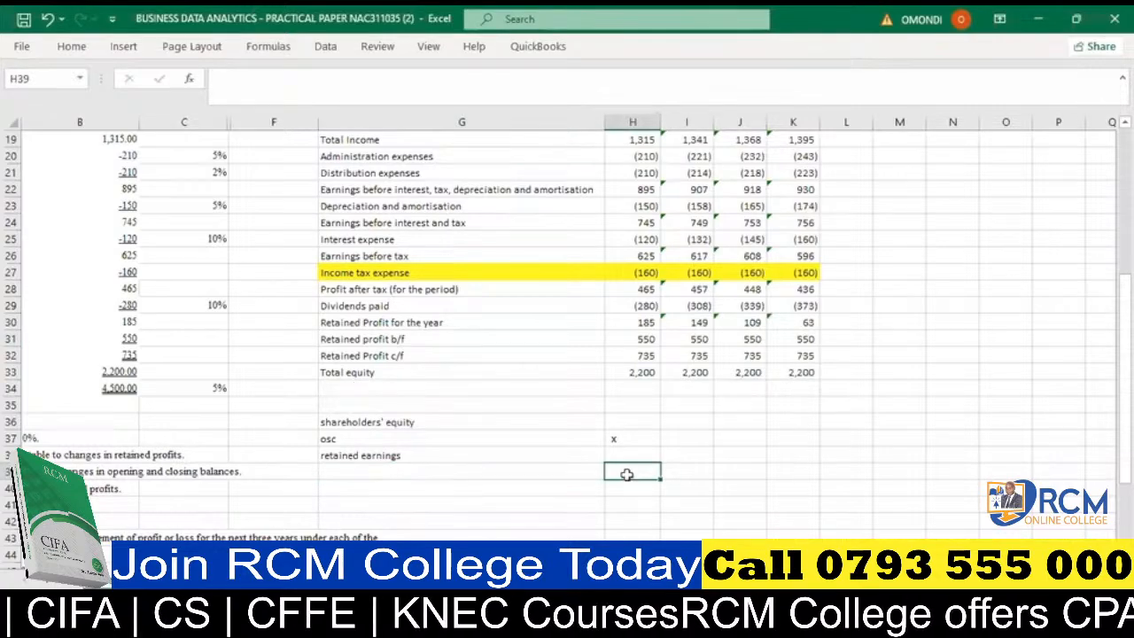
pyautogui.scroll(2, 627, 473)
pyautogui.scroll(1, 626, 474)
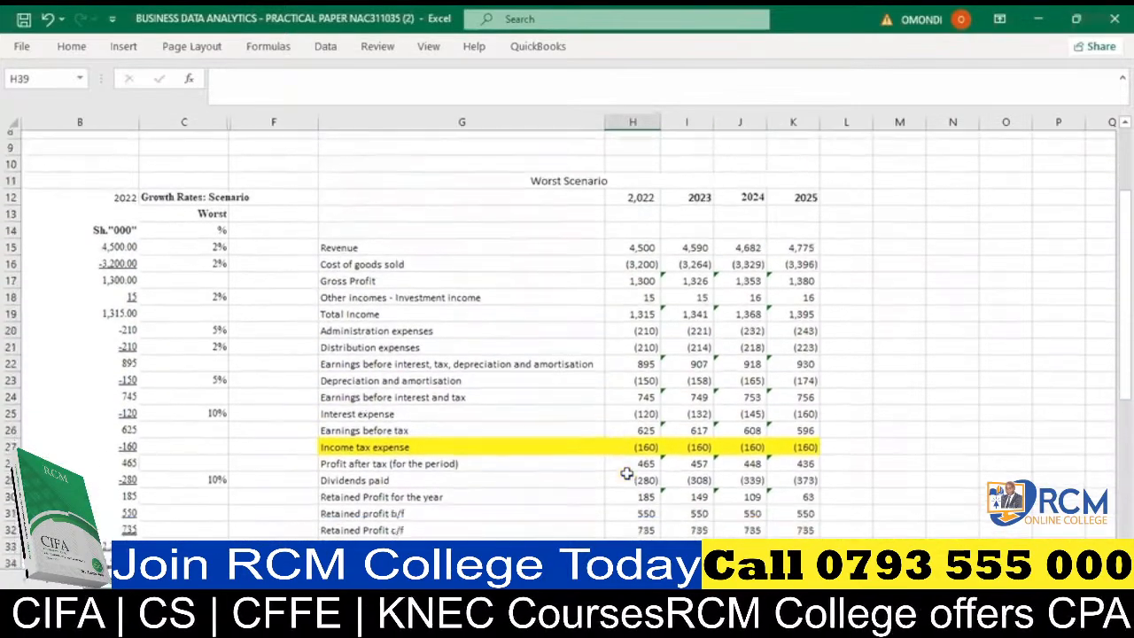
pyautogui.scroll(-4, 626, 473)
pyautogui.write('2200')
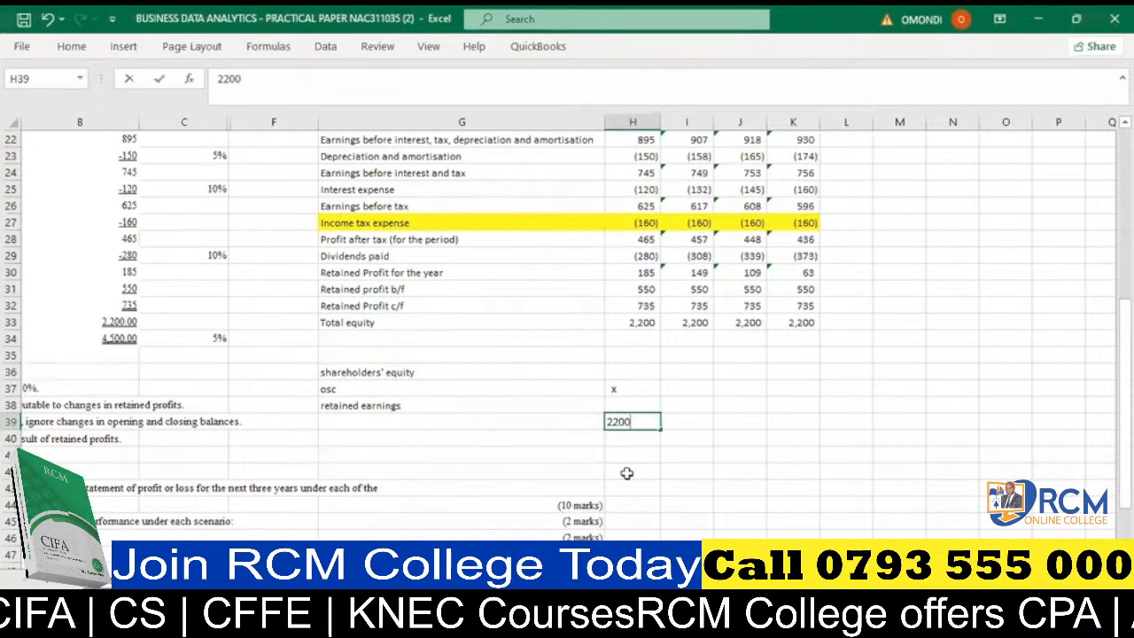
pyautogui.click(631, 470)
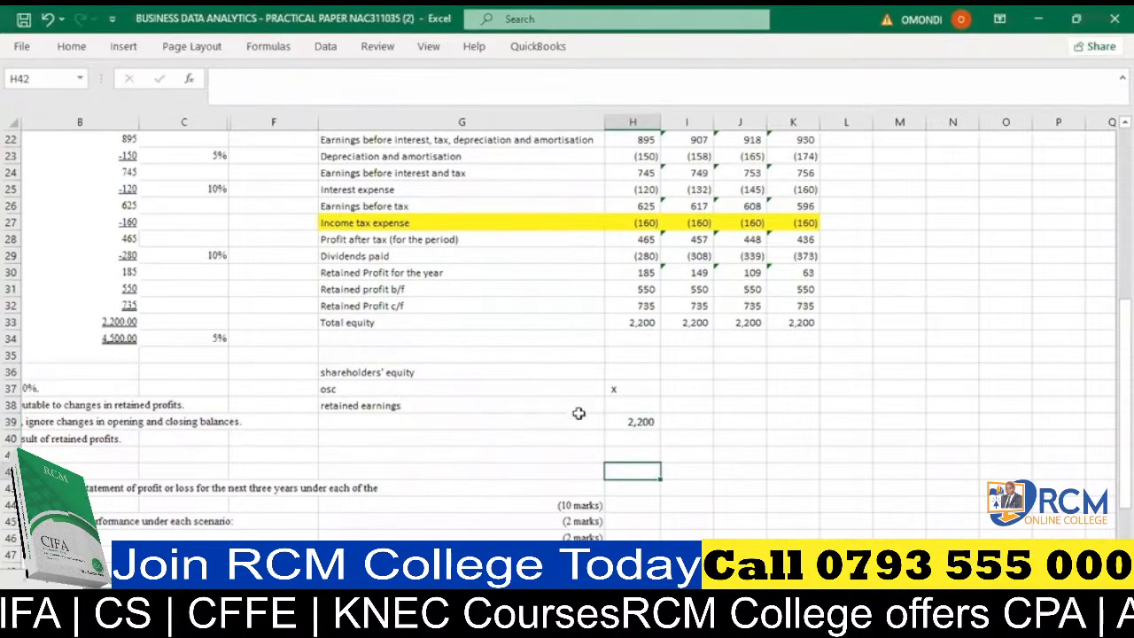
pyautogui.click(622, 406)
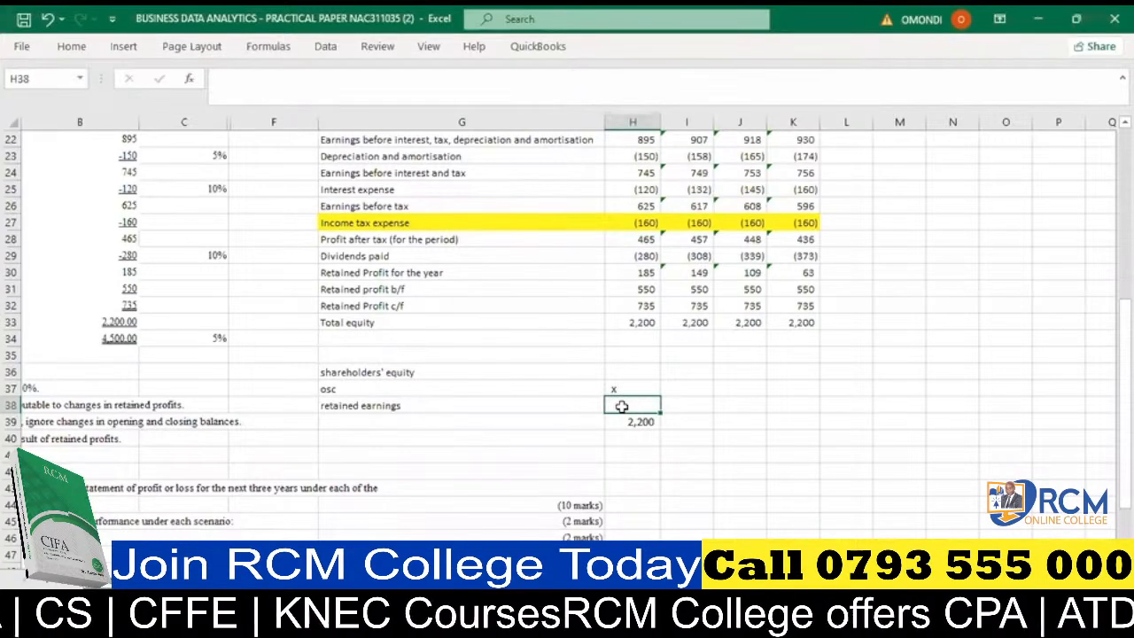
pyautogui.write('735')
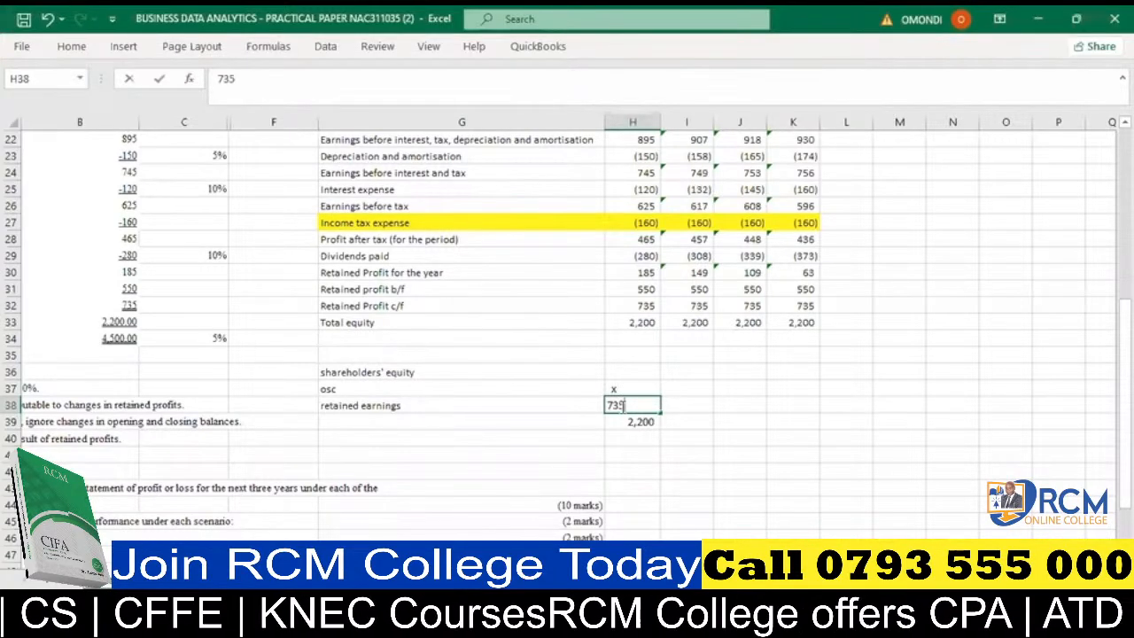
# - Extend the retained earnings label in G38 to read "retained earnings c/d"
pyautogui.click(521, 405)
pyautogui.doubleClick(524, 406)
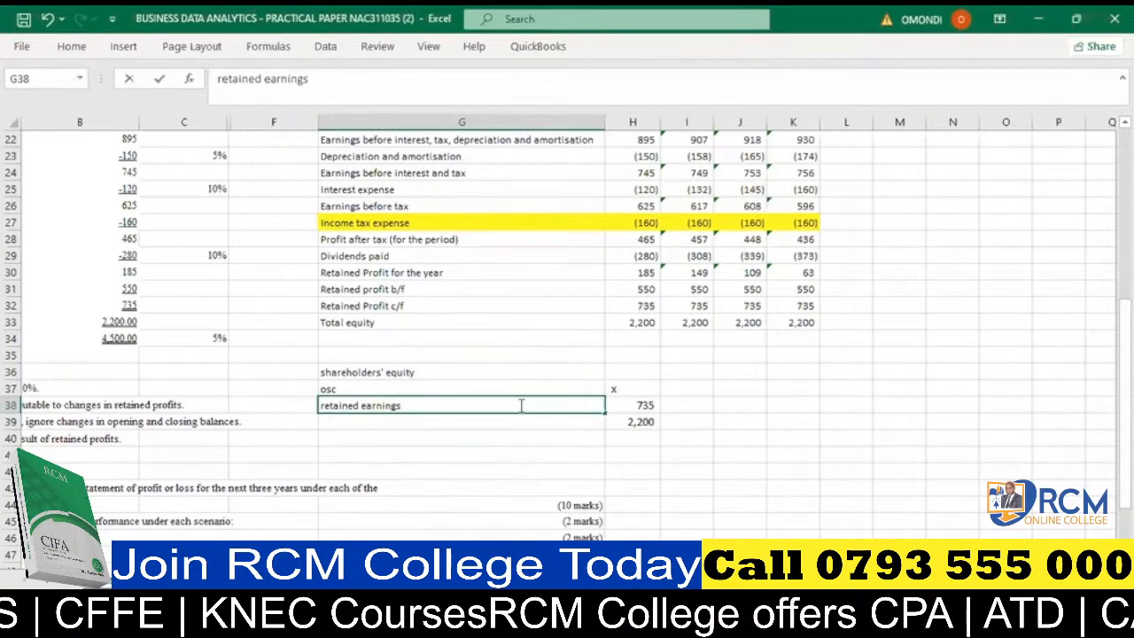
pyautogui.write('c/d')
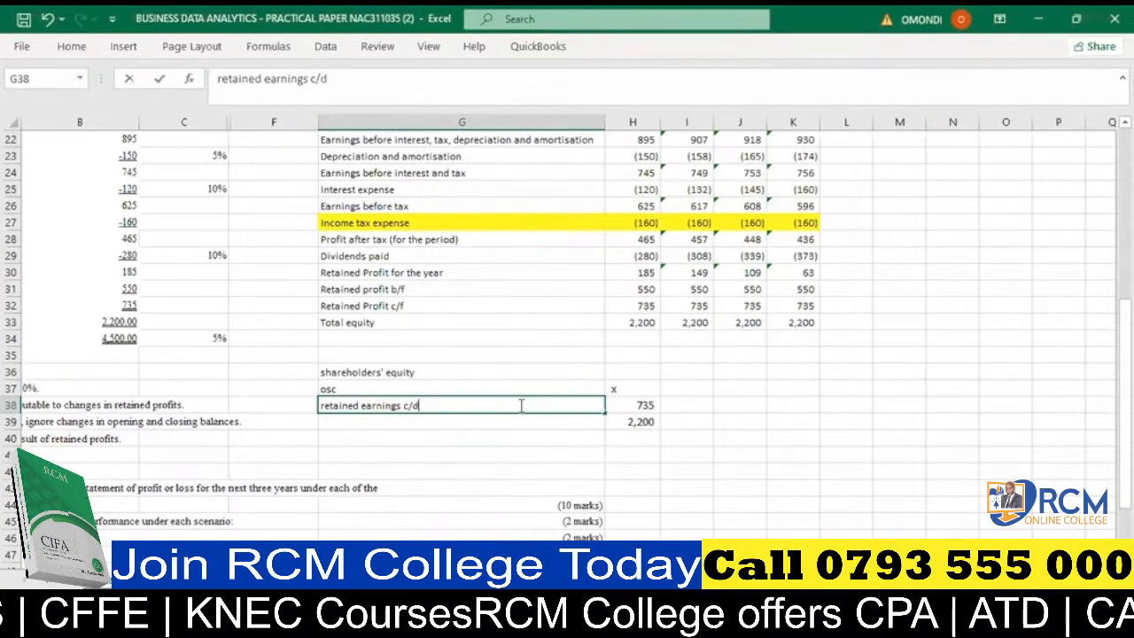
pyautogui.press('Return')
pyautogui.press('Return')
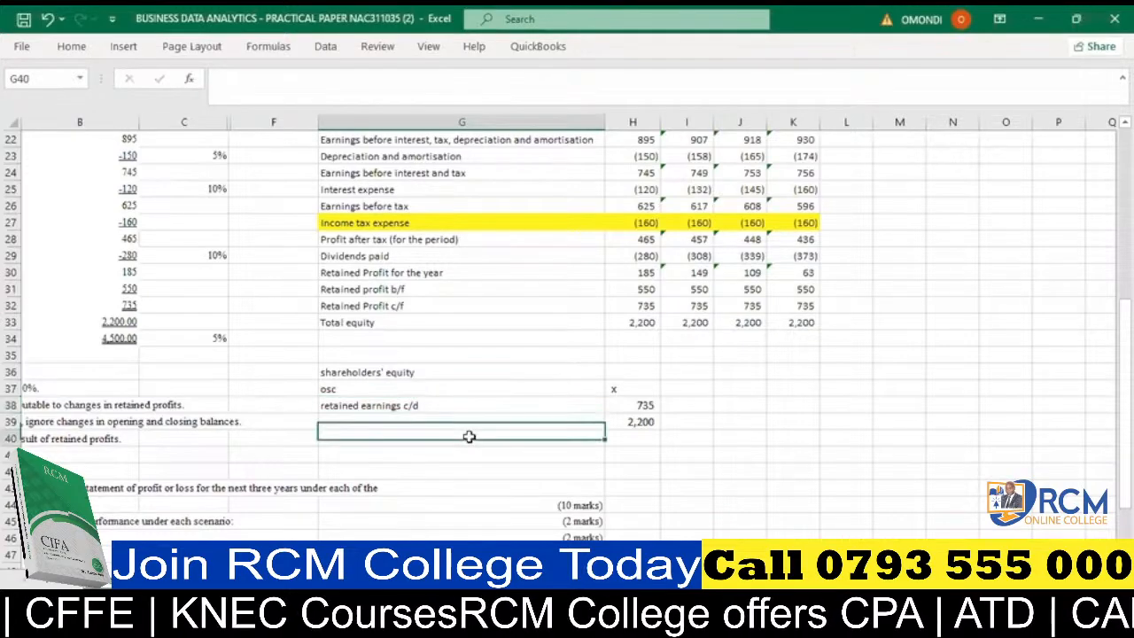
# - Replace the unknown osc amount in H37 with 1465
pyautogui.click(627, 405)
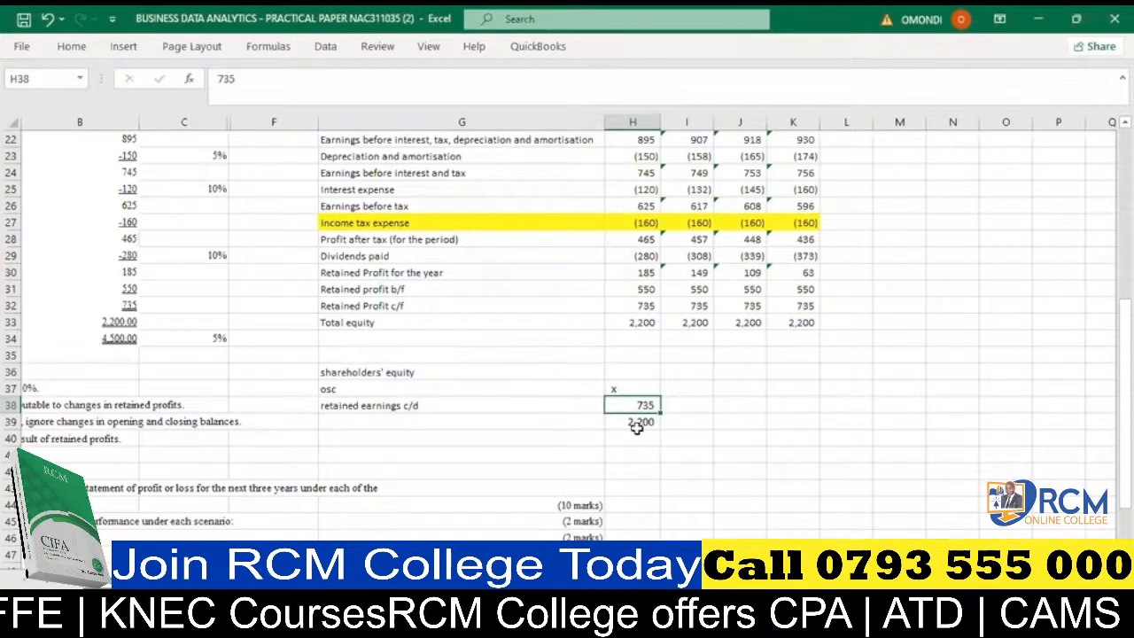
pyautogui.click(631, 390)
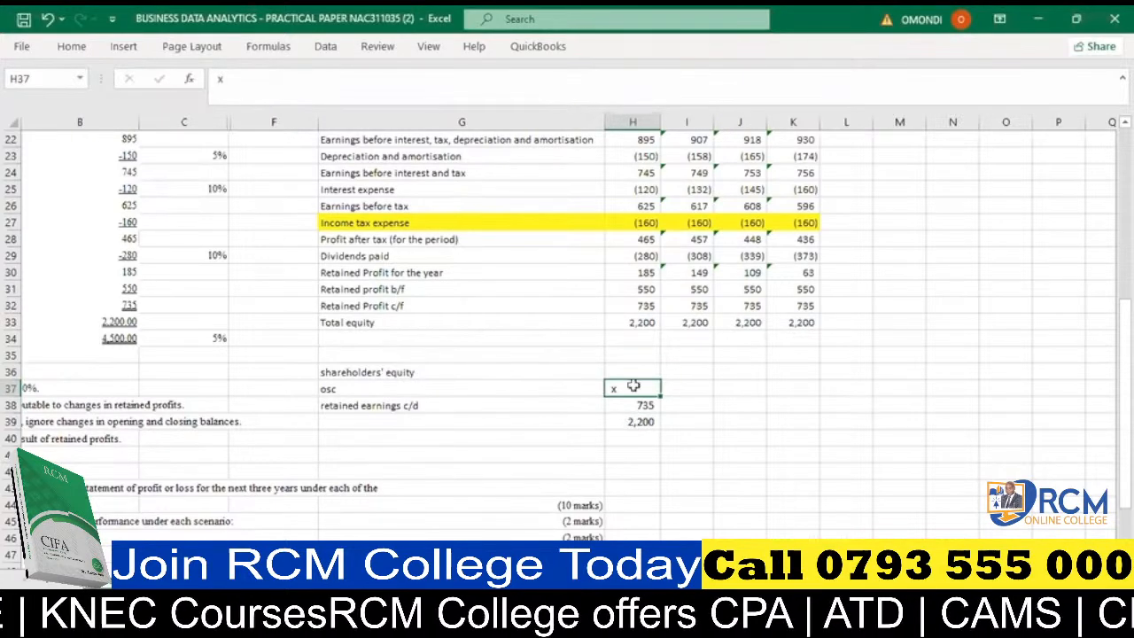
pyautogui.write('1465')
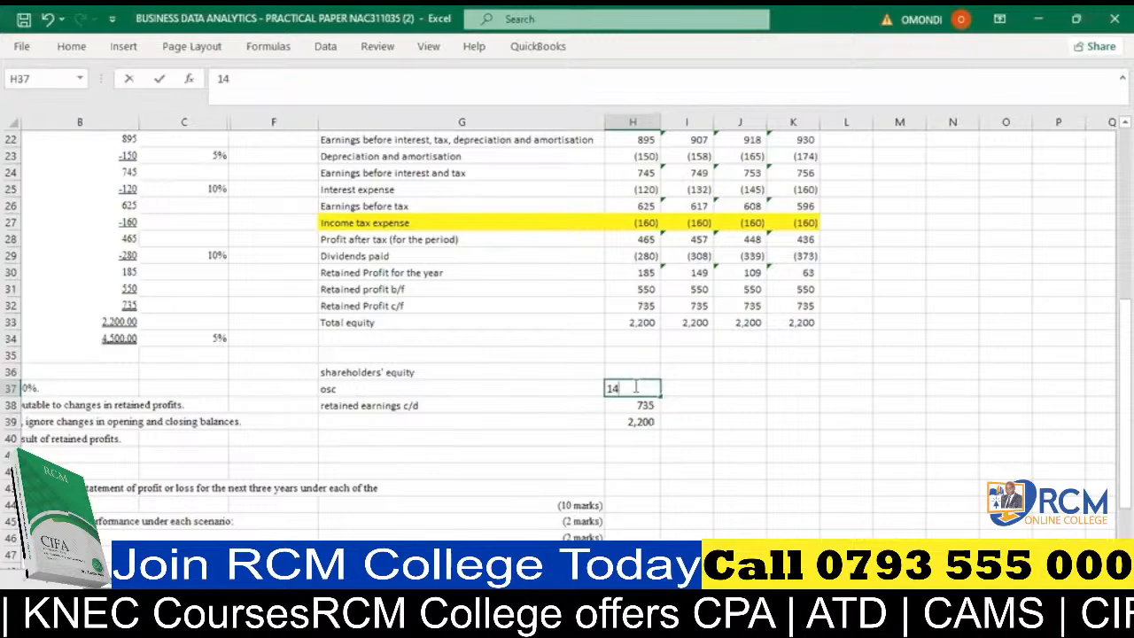
pyautogui.click(653, 439)
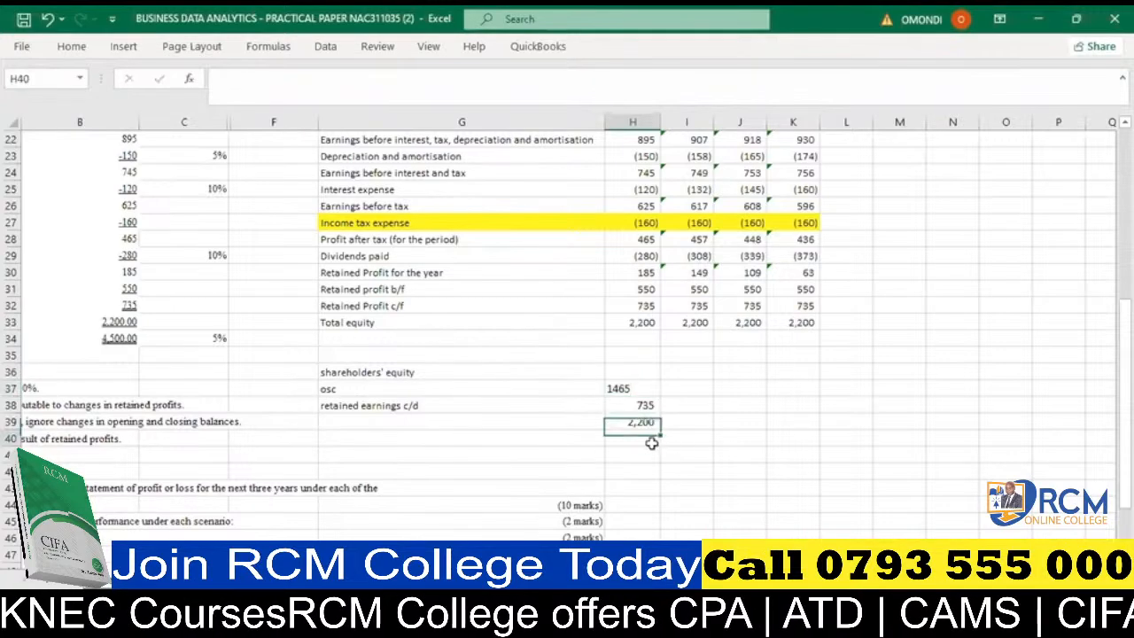
pyautogui.click(640, 390)
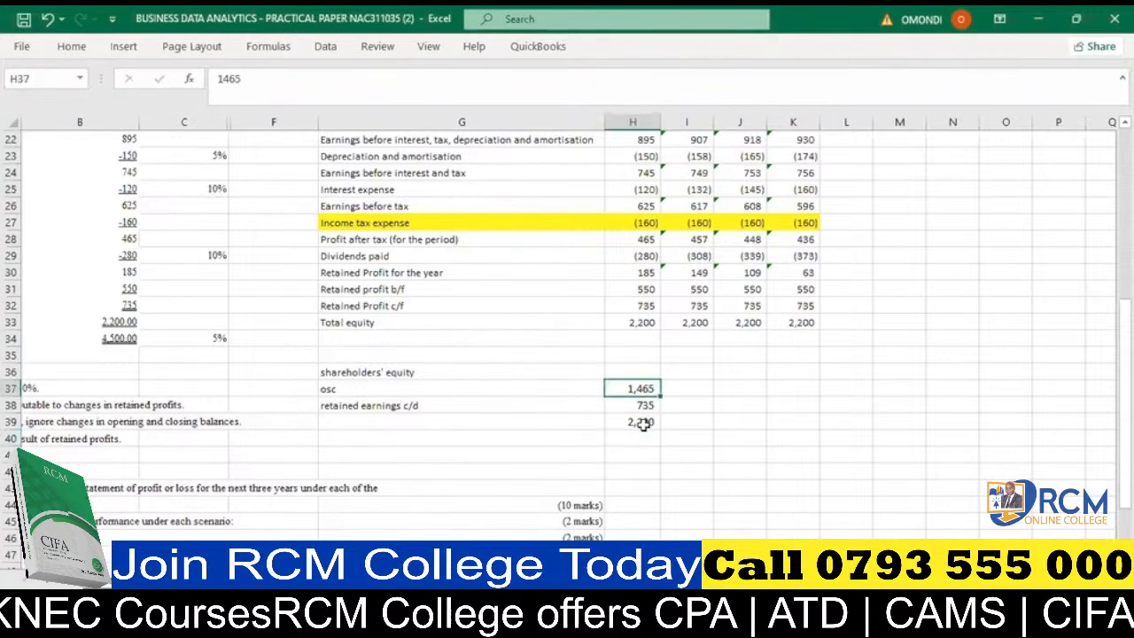
# - Replace the fixed total in H39 with the formula =SUM(H37:H38)
pyautogui.click(643, 423)
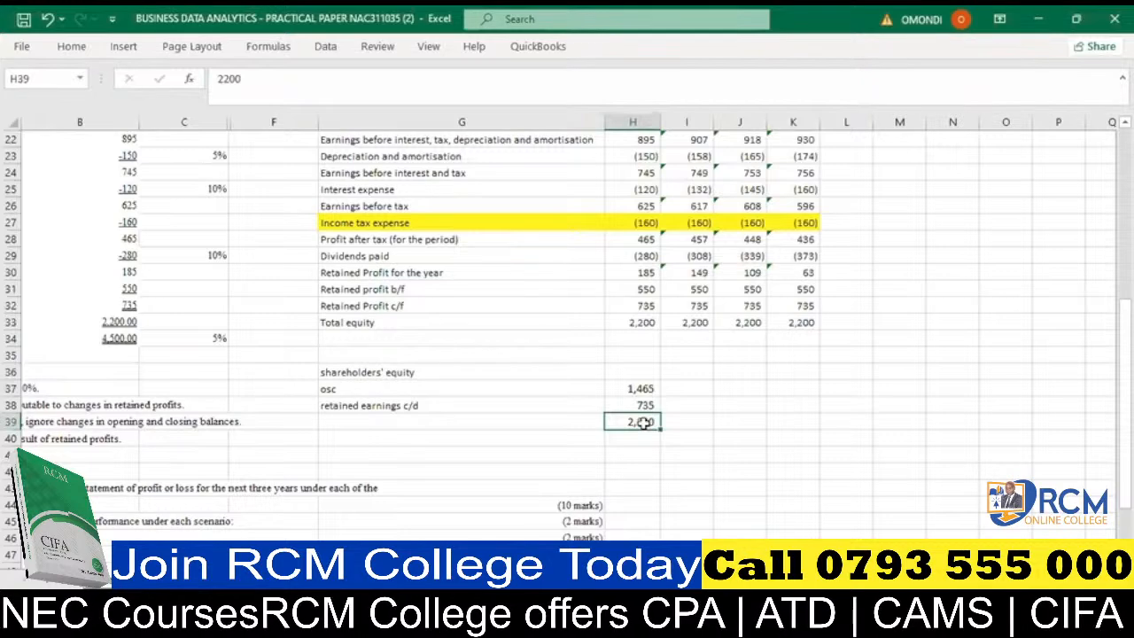
pyautogui.hotkey('alt', '=')
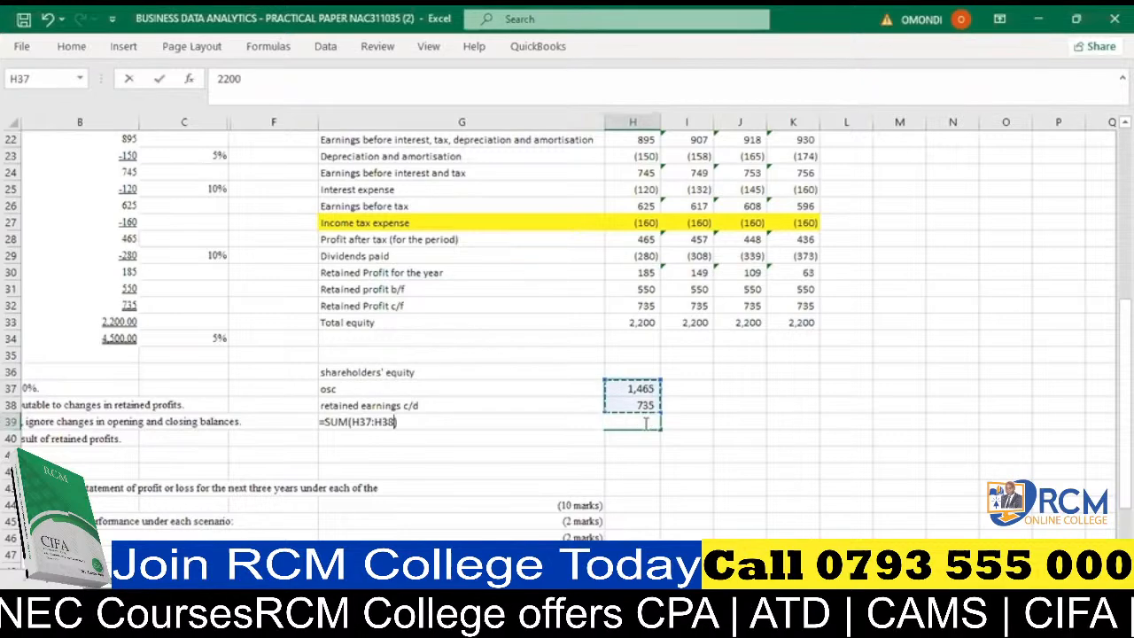
pyautogui.press('Return')
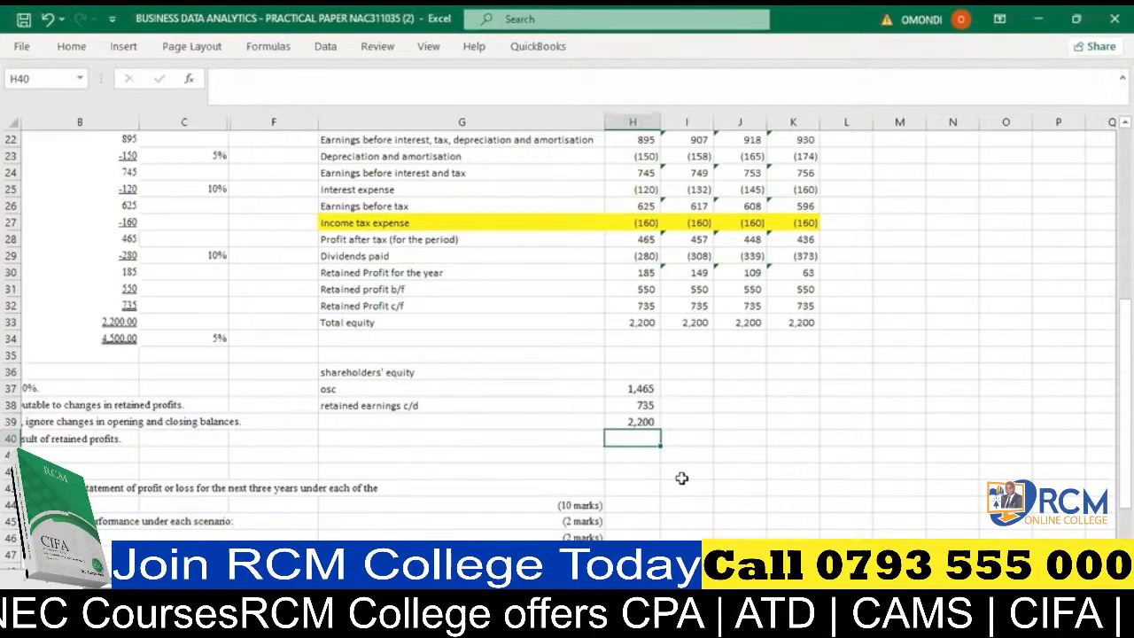
# - Label the shareholders' equity sum in G39 as "total equity"
pyautogui.click(492, 421)
pyautogui.write('total e')
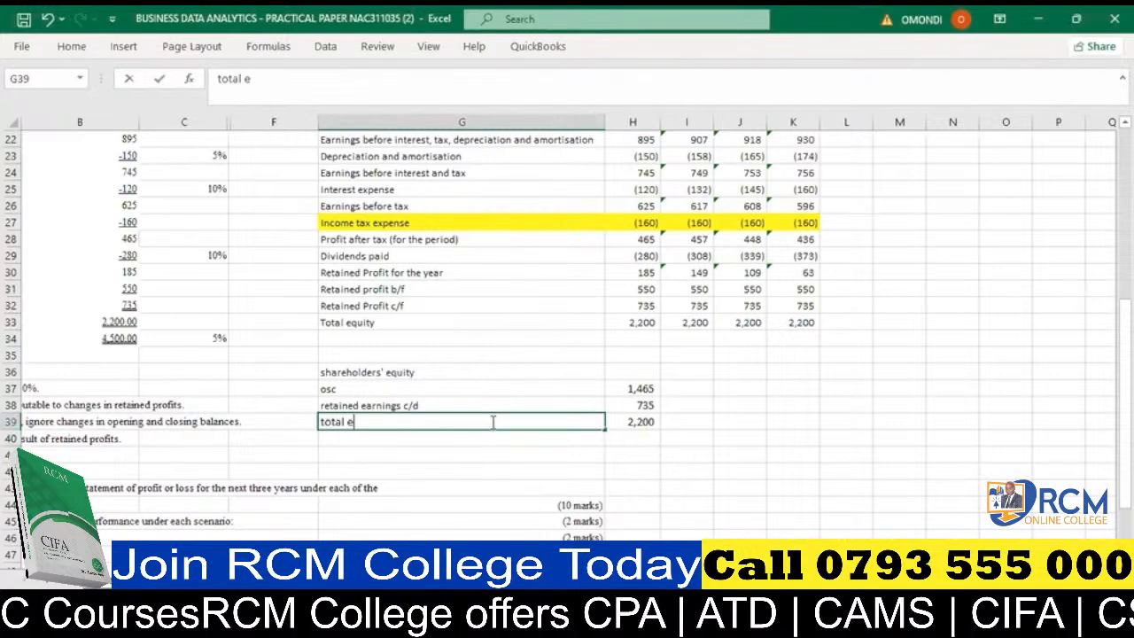
pyautogui.write('qui')
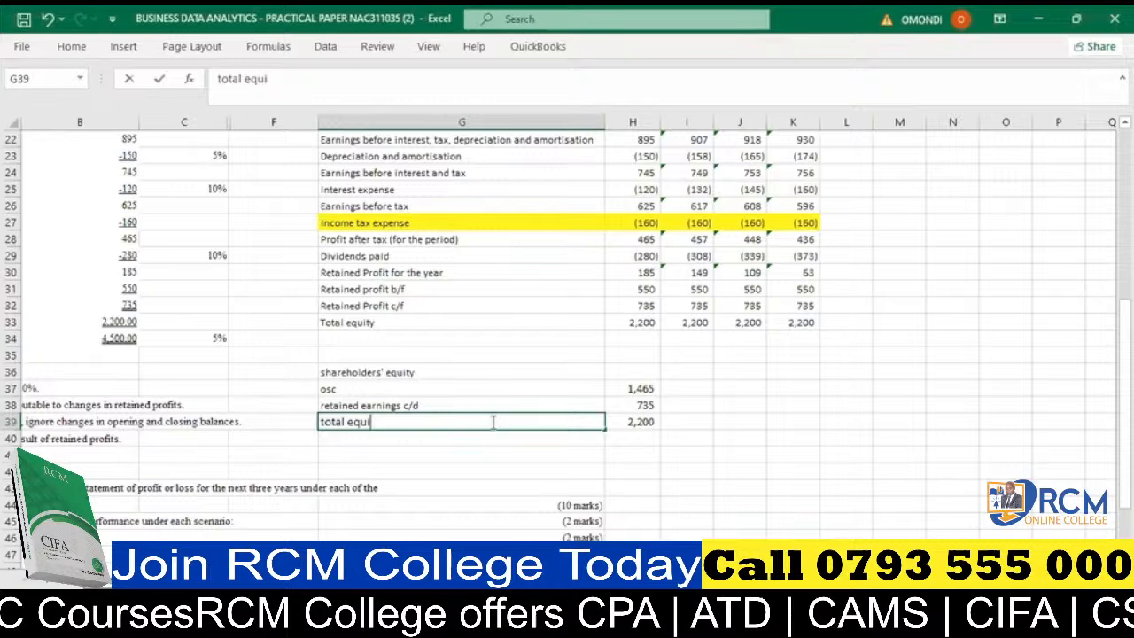
pyautogui.write('ty')
pyautogui.click(502, 456)
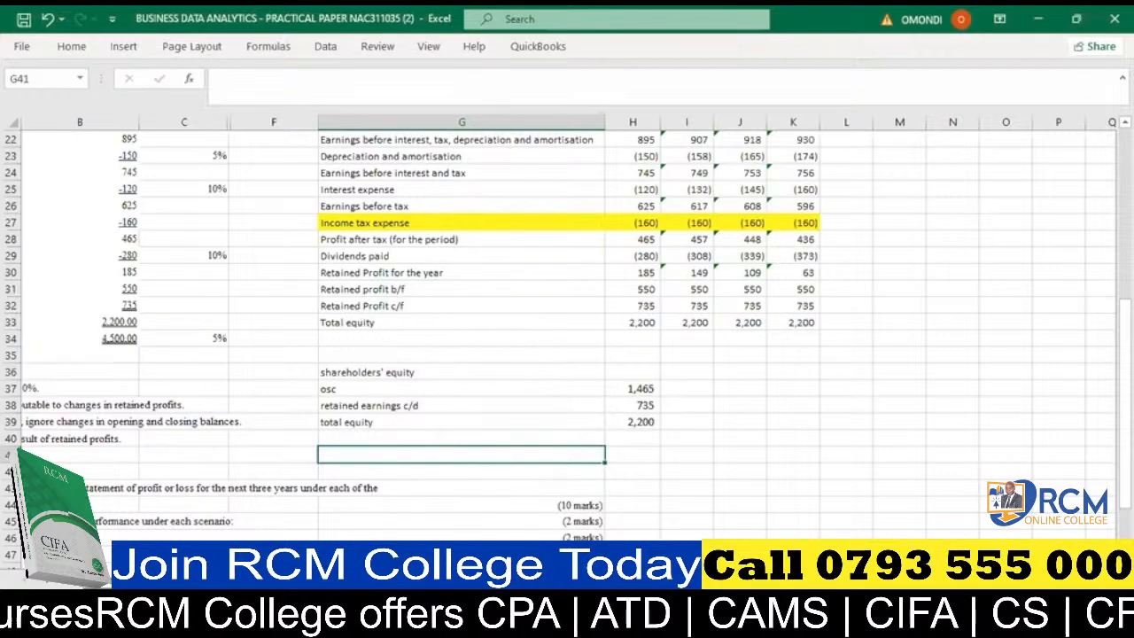
# - Link I37 to the osc amount with the absolute reference =$H$37 and fill it across to K37
pyautogui.hscroll(-2, 345, 390)
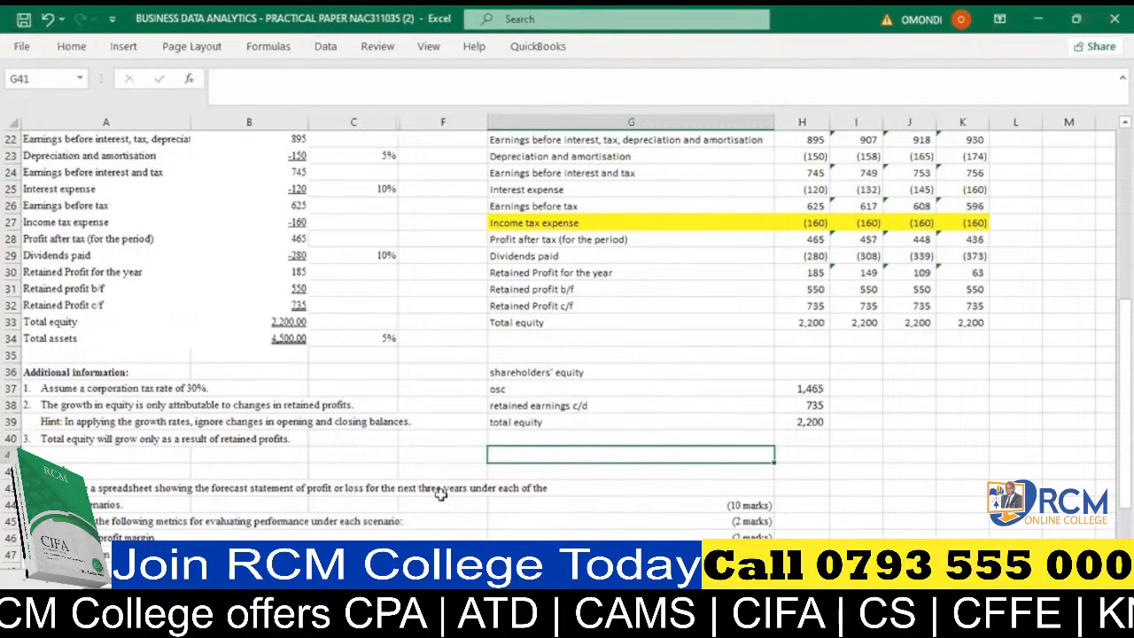
pyautogui.hscroll(1, 567, 337)
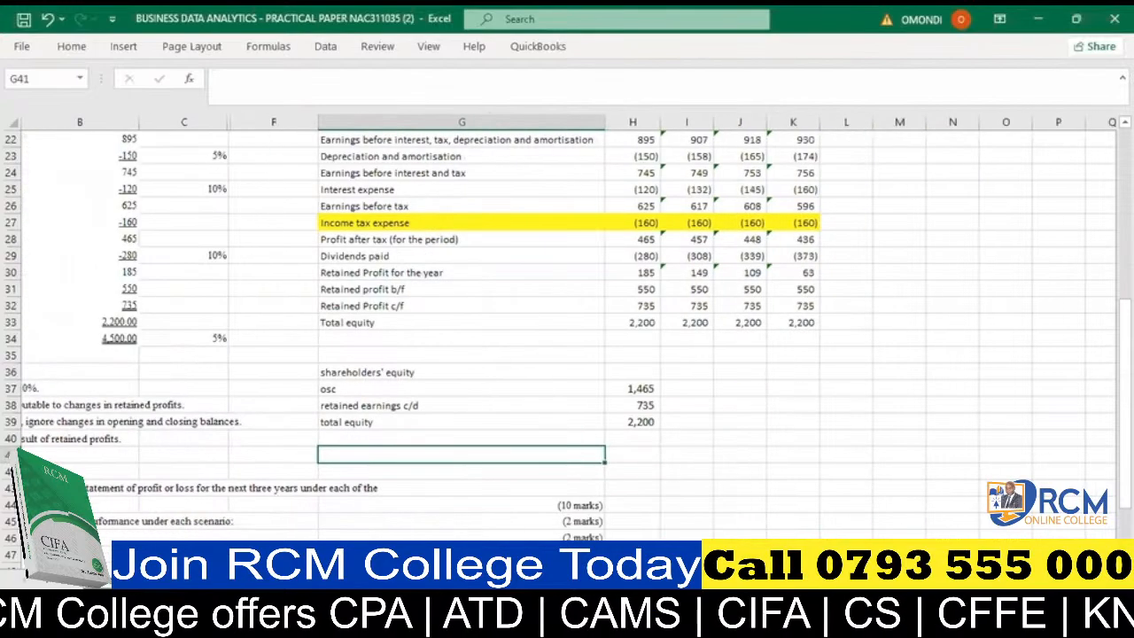
pyautogui.click(673, 388)
pyautogui.write('=')
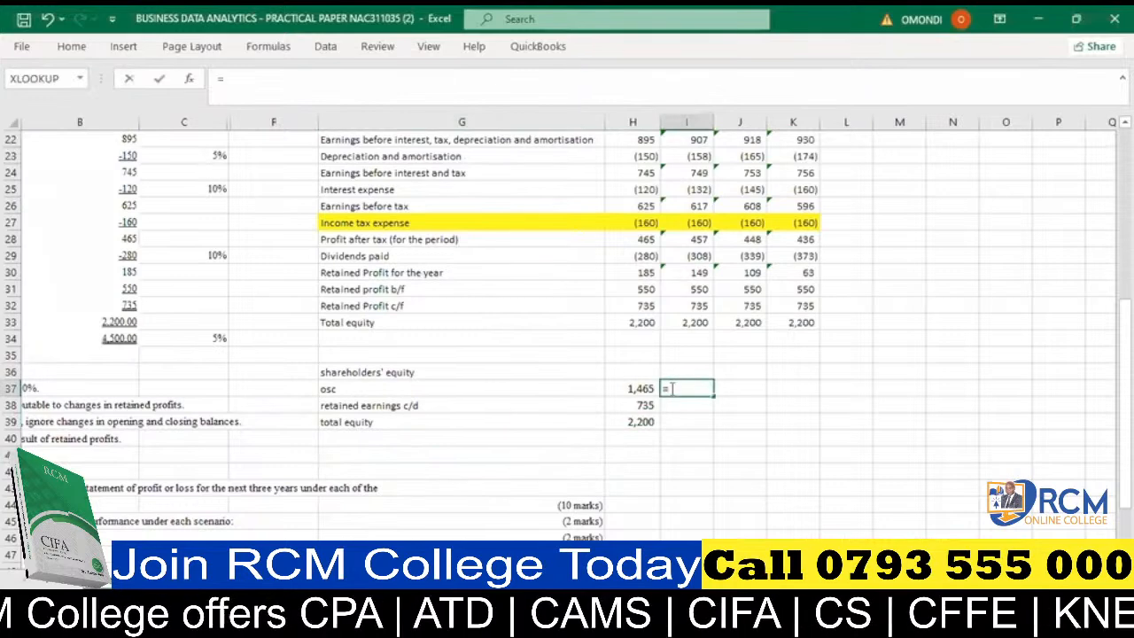
pyautogui.click(647, 388)
pyautogui.press('F4')
pyautogui.press('Return')
pyautogui.click(694, 388)
pyautogui.moveTo(714, 395); pyautogui.dragTo(821, 383)
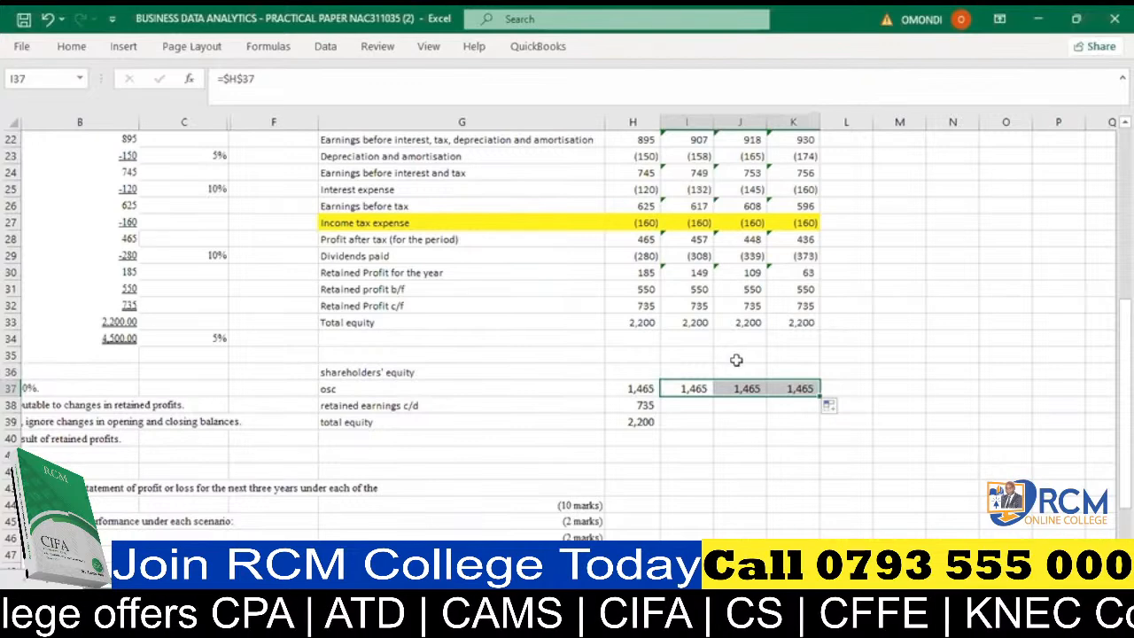
# - Clear the osc amounts from I37:K37
pyautogui.moveTo(688, 388); pyautogui.dragTo(810, 389)
pyautogui.press('Delete')
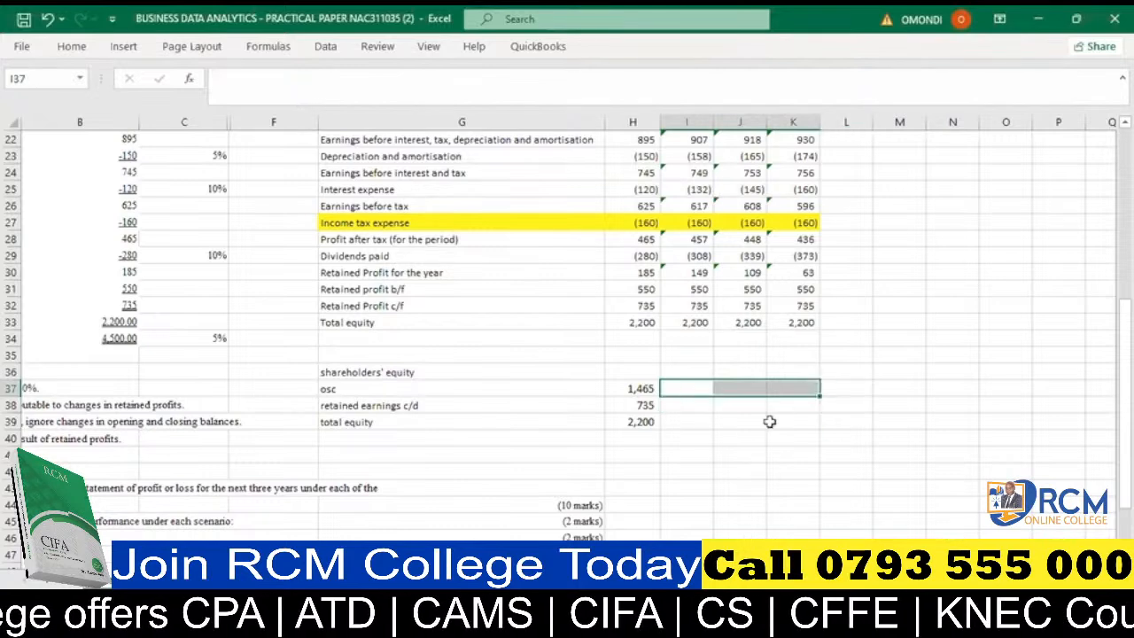
pyautogui.click(738, 436)
# - Enter the note "0sc" in J40, beside the shareholders' equity breakdown
pyautogui.moveTo(641, 389); pyautogui.dragTo(639, 400)
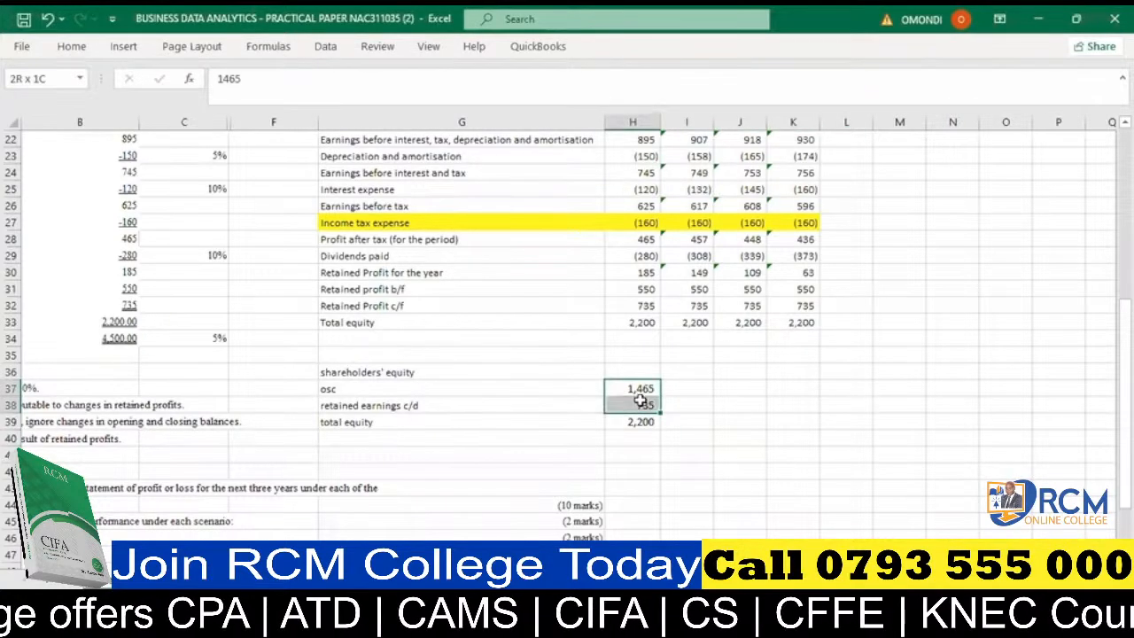
pyautogui.click(631, 435)
pyautogui.scroll(-1, 531, 407)
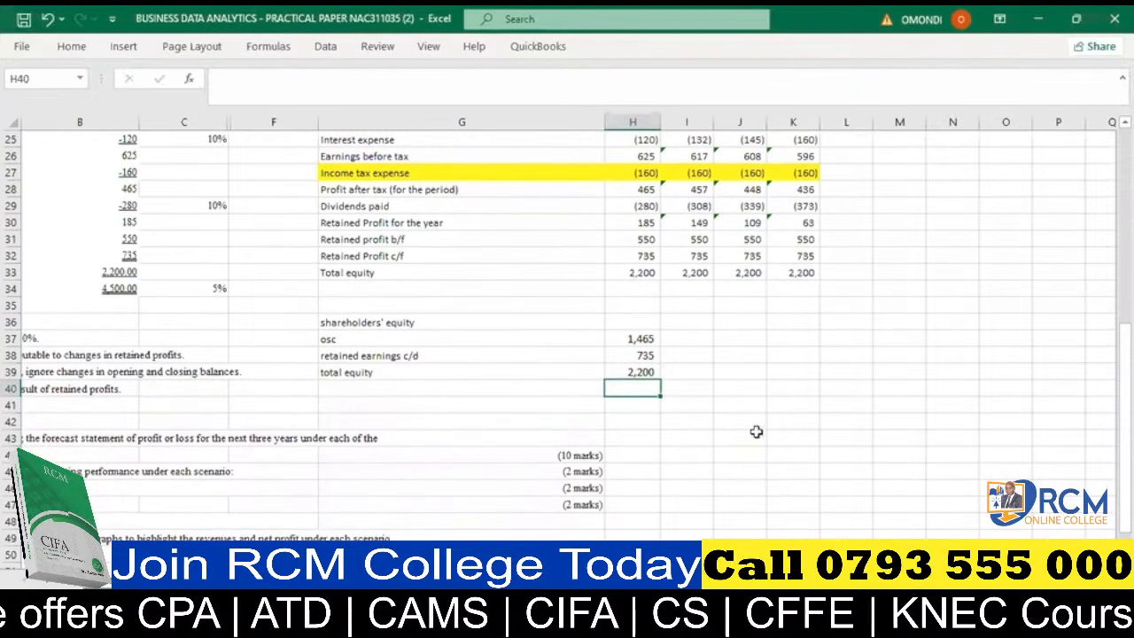
pyautogui.click(743, 386)
pyautogui.write('0sc')
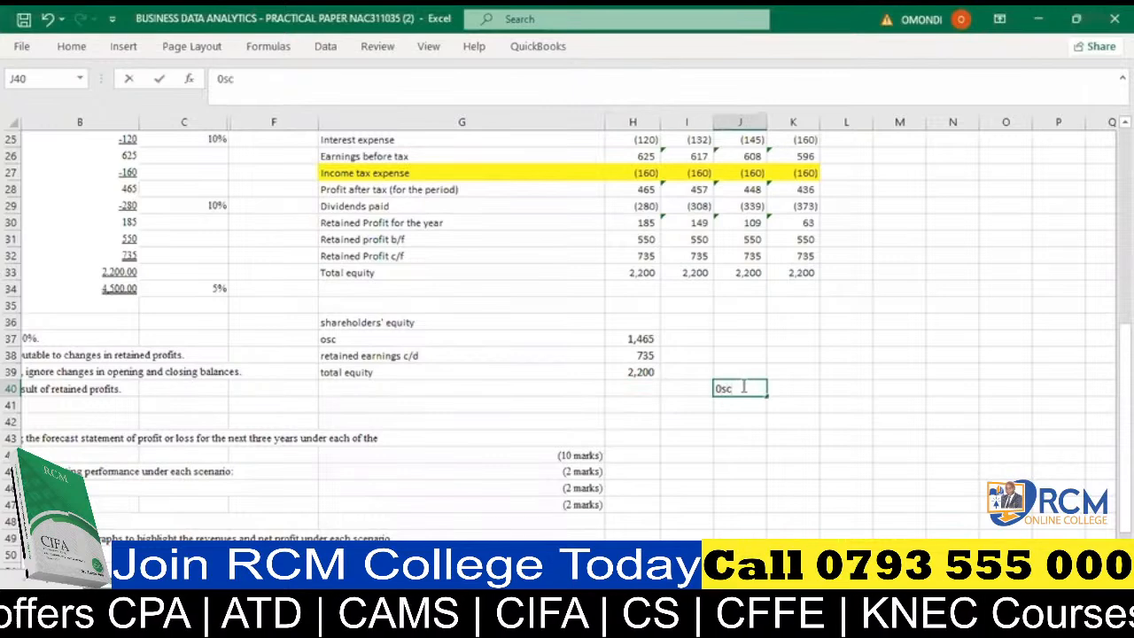
pyautogui.press('Return')
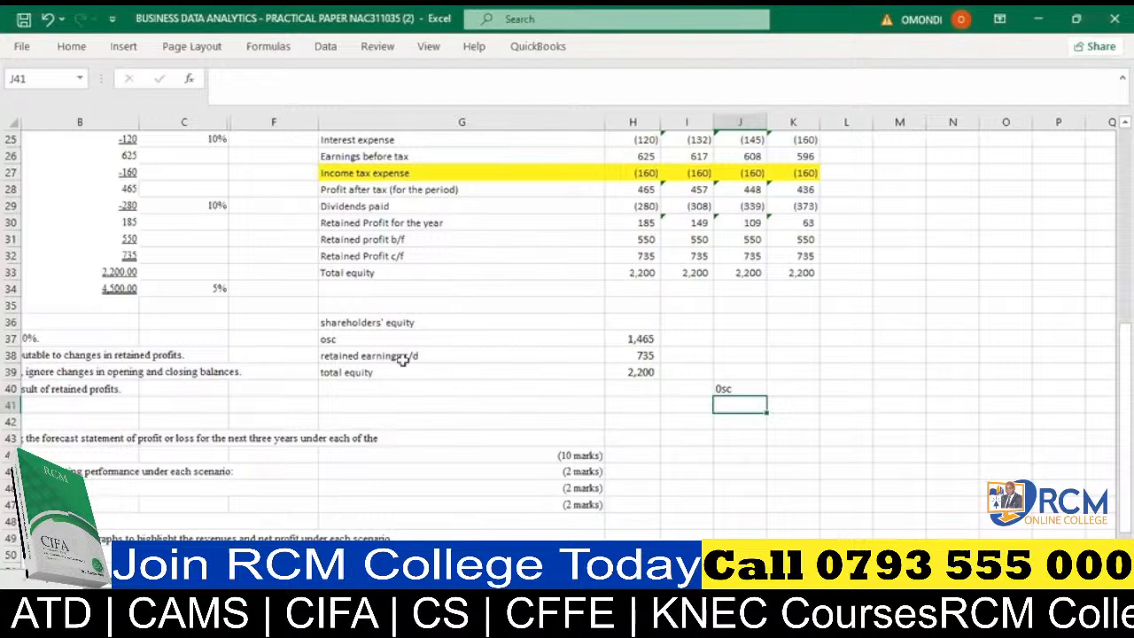
# - Trace the retained earnings c/d in H38 back to the 2022 retained profit figures in H30:H32
pyautogui.click(631, 355)
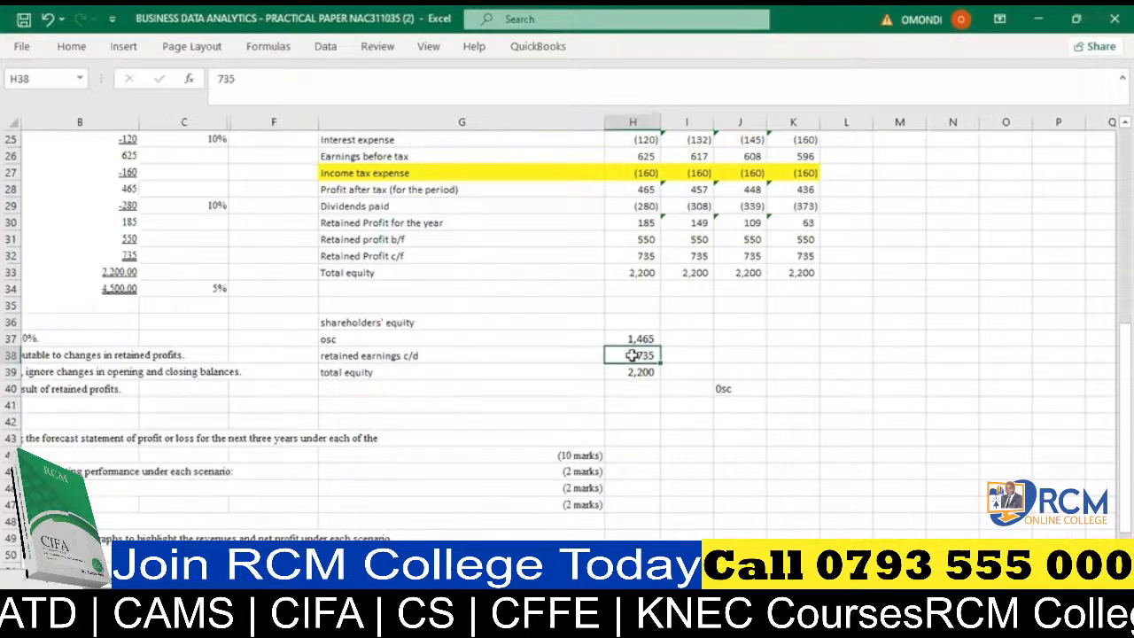
pyautogui.click(639, 240)
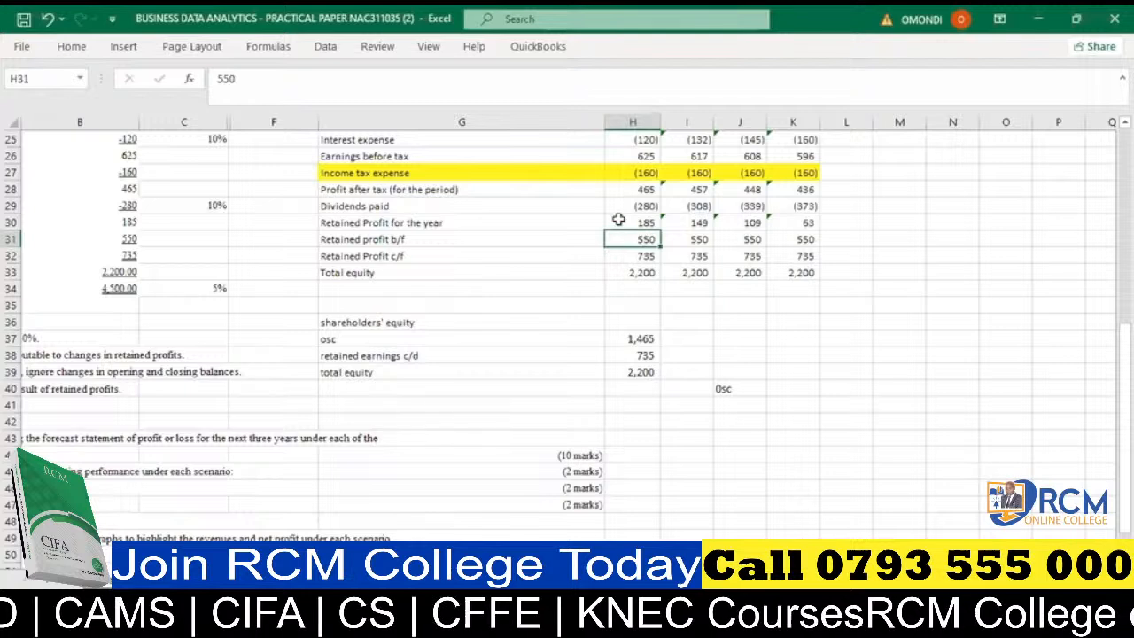
pyautogui.click(631, 222)
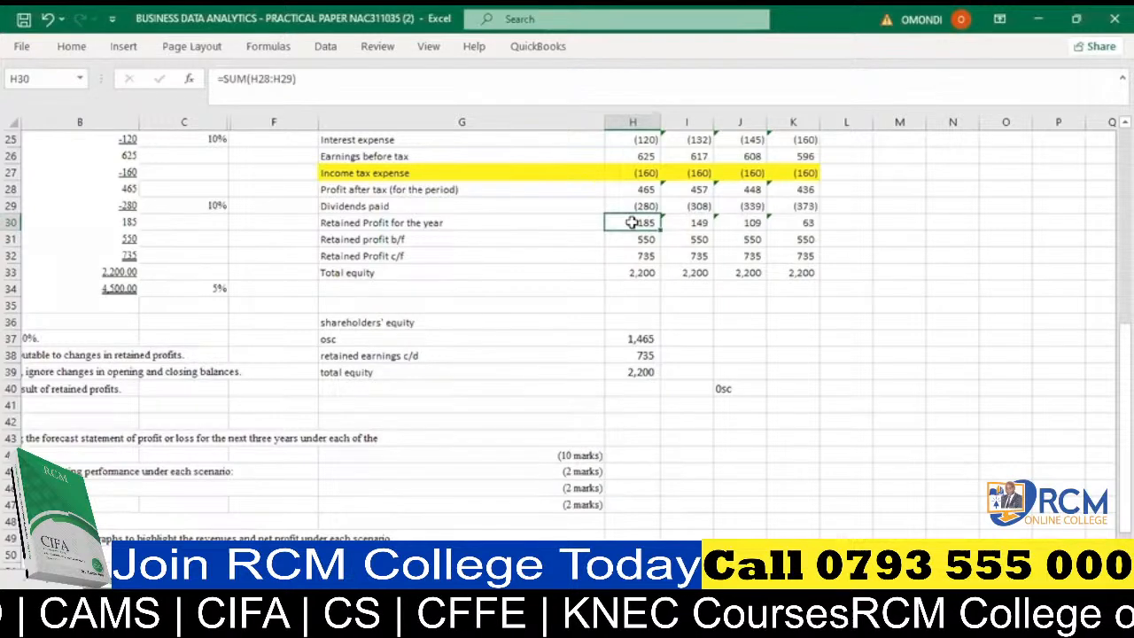
pyautogui.click(633, 255)
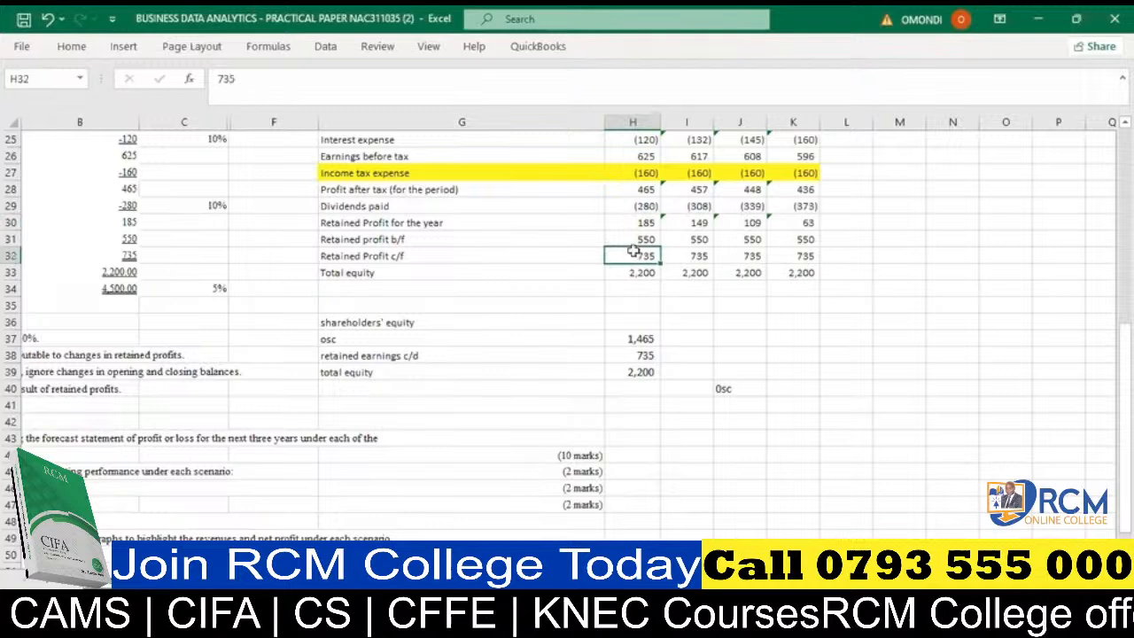
pyautogui.click(629, 356)
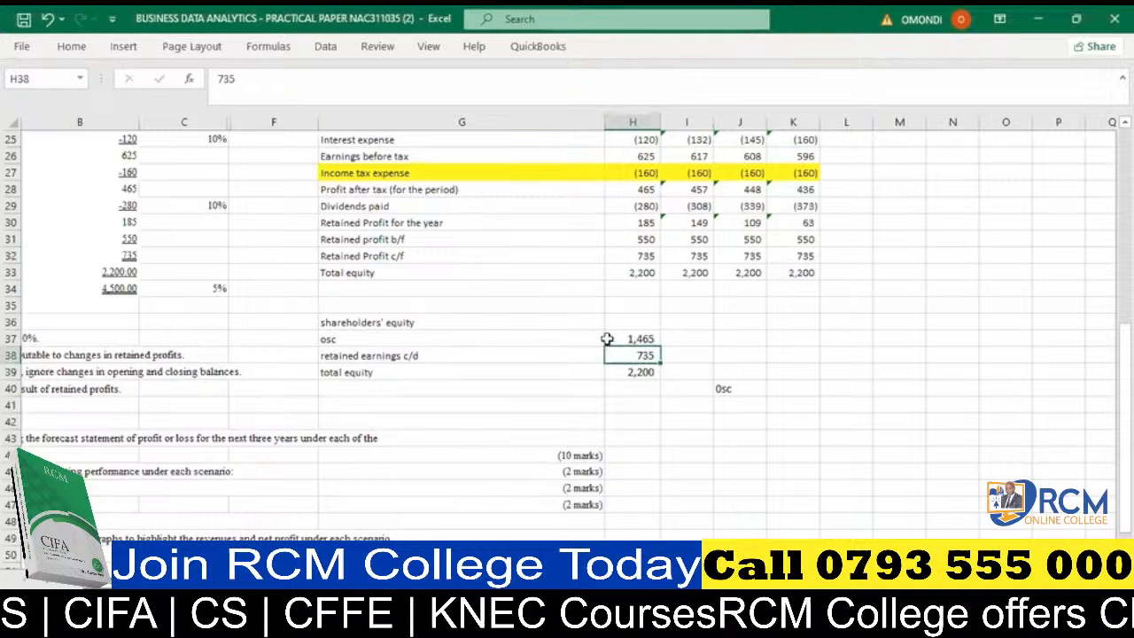
# - Examine how osc in H37 and retained earnings in H38 make up the total equity in H39
pyautogui.click(630, 339)
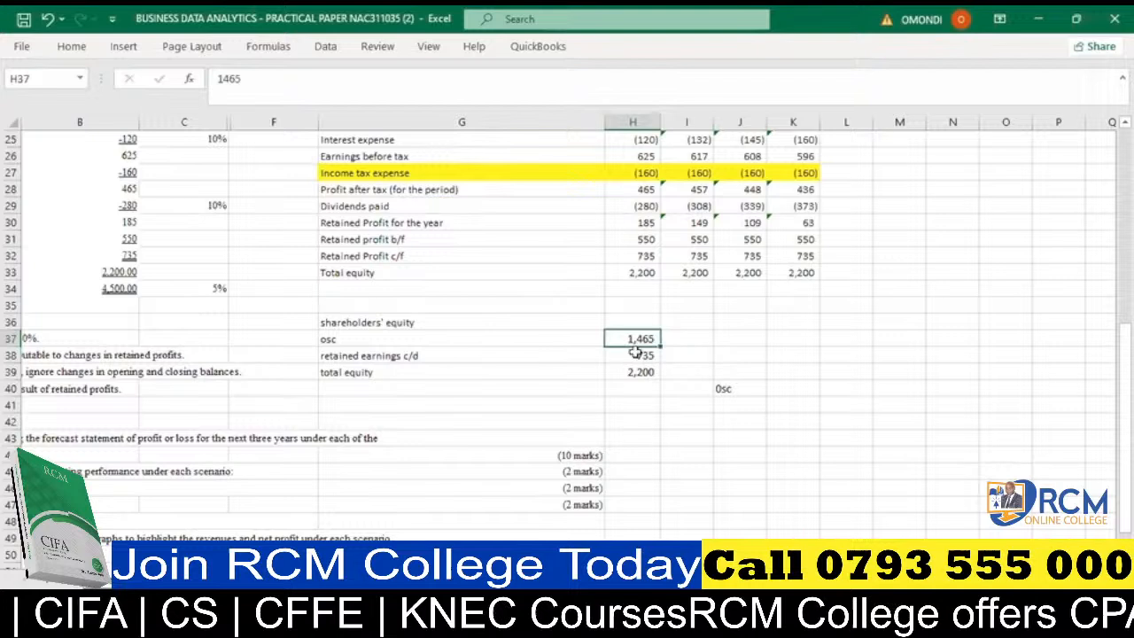
pyautogui.click(635, 352)
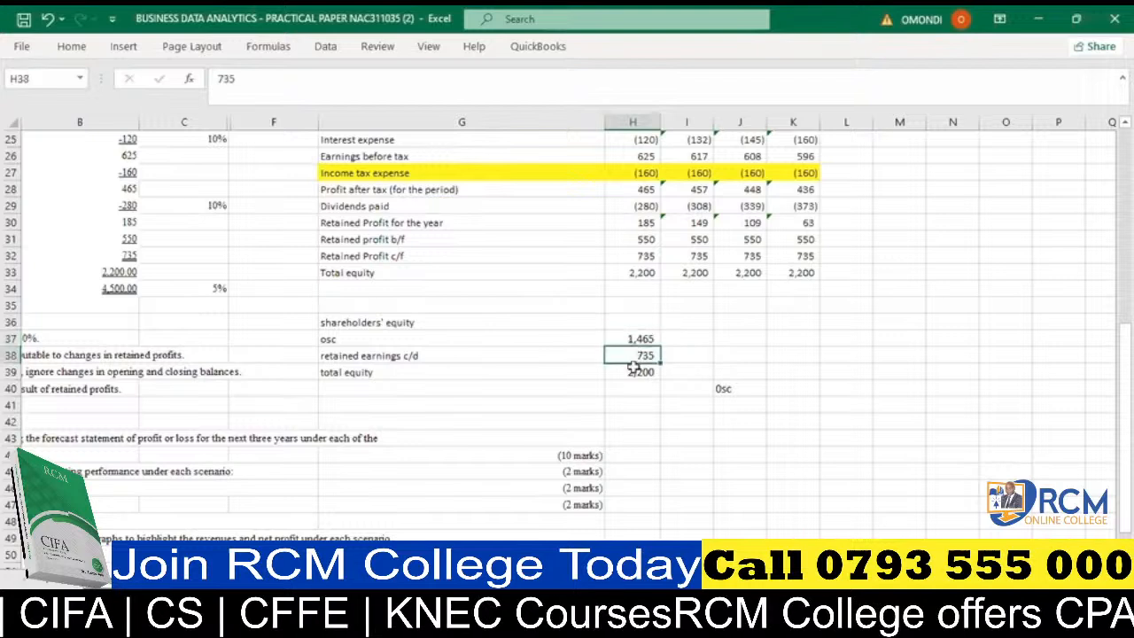
pyautogui.click(632, 372)
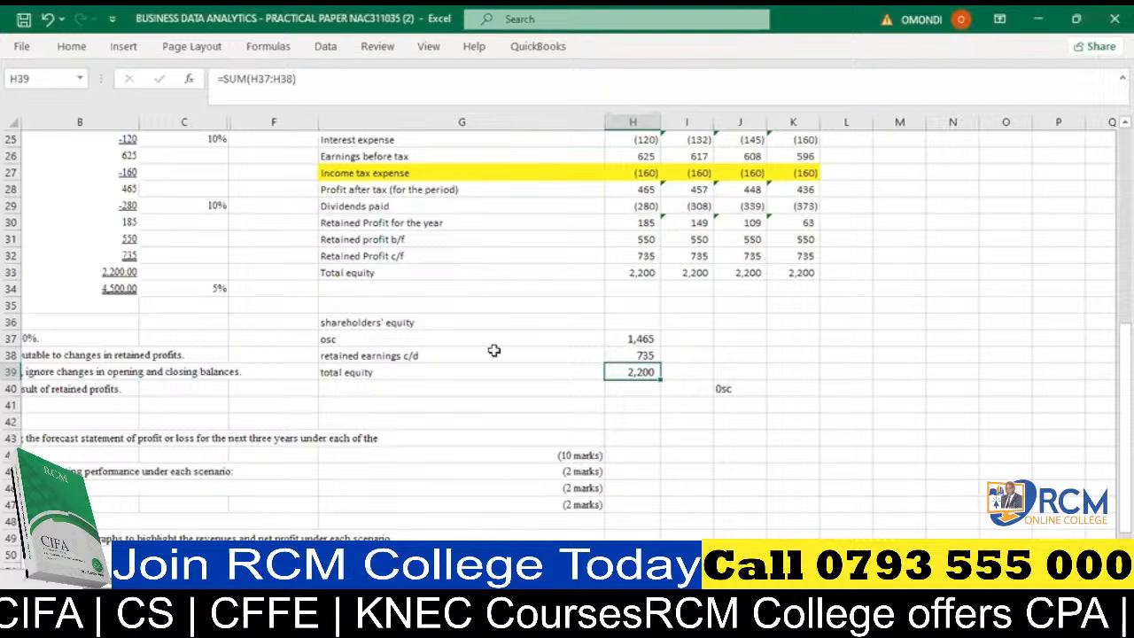
pyautogui.click(639, 341)
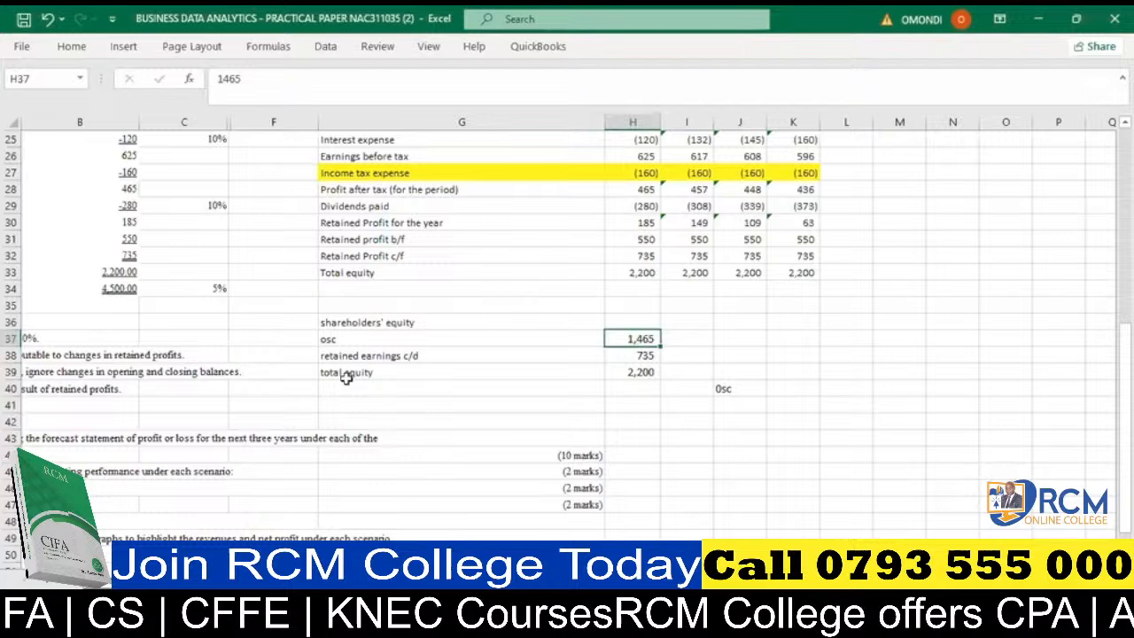
pyautogui.click(639, 373)
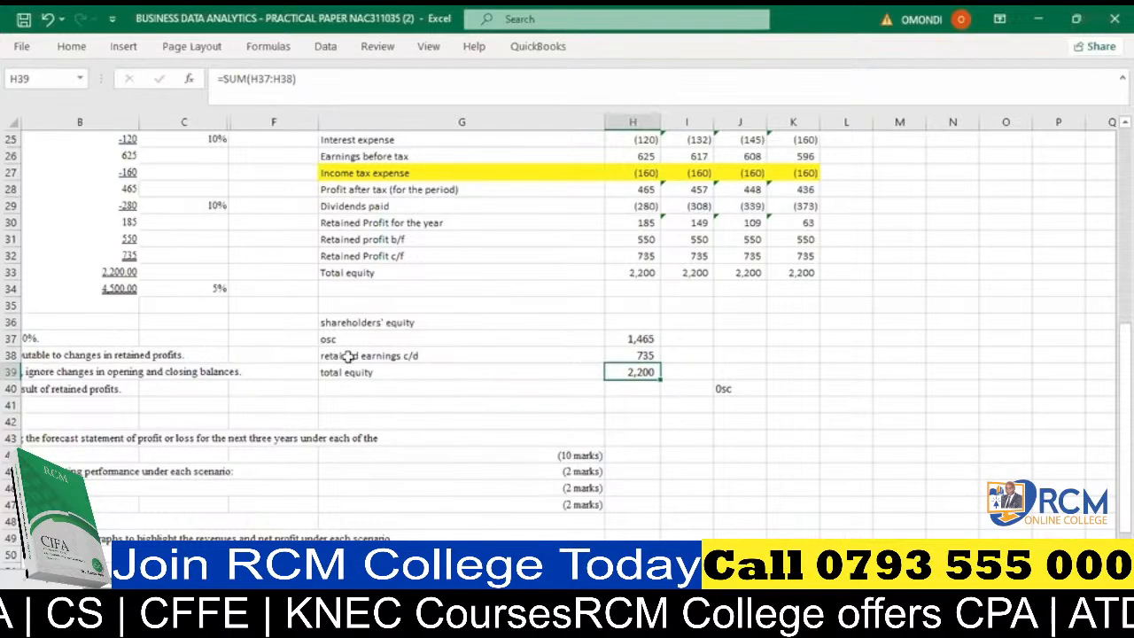
pyautogui.click(639, 352)
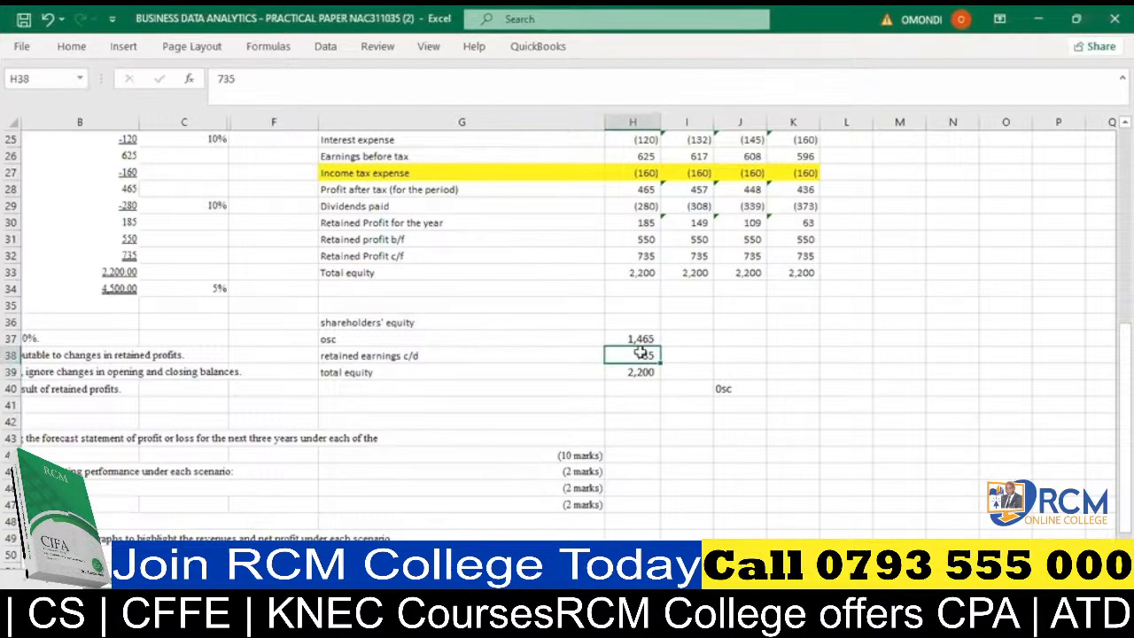
pyautogui.click(636, 338)
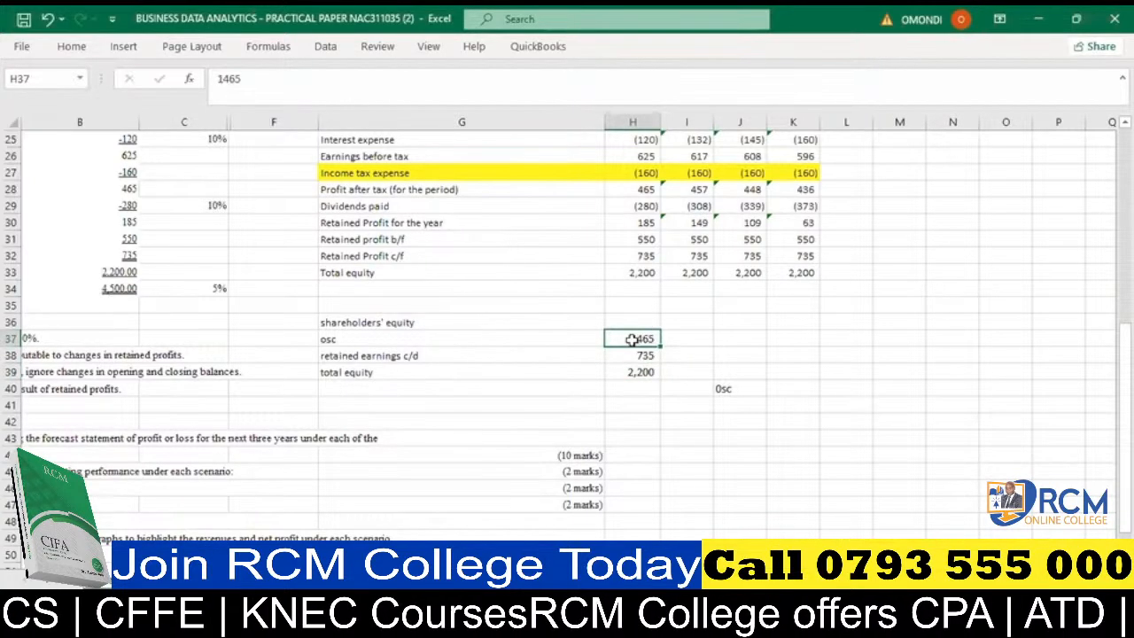
# - Link I37 to the 2022 osc amount with the absolute reference =$H$37 and fill it across to K37
pyautogui.click(671, 336)
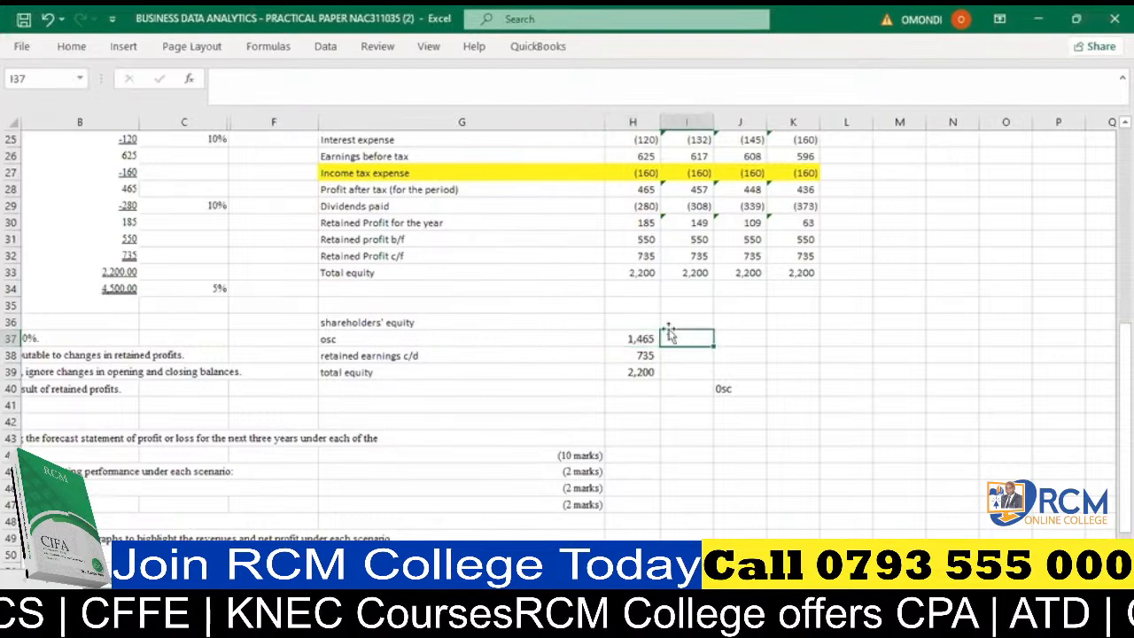
pyautogui.write('=')
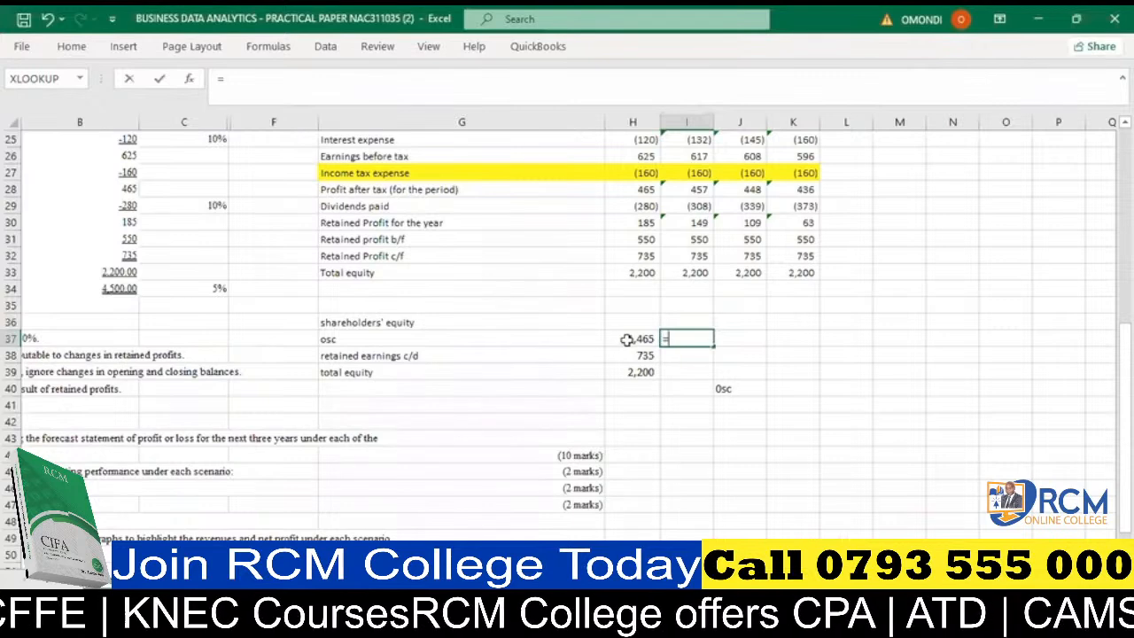
pyautogui.click(640, 339)
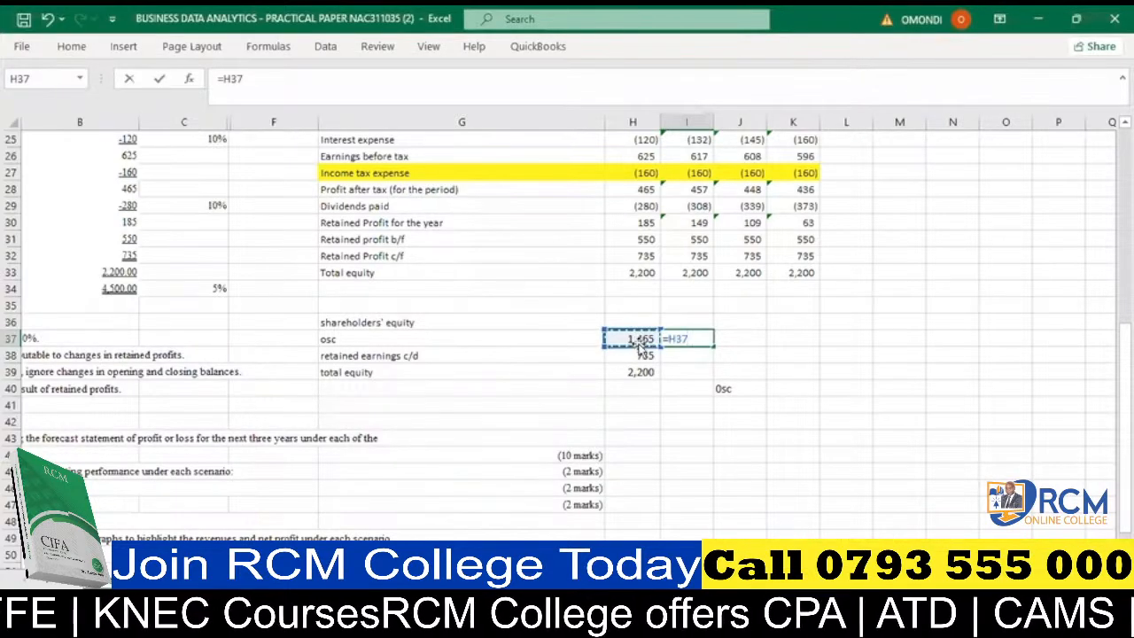
pyautogui.press('F4')
pyautogui.press('Return')
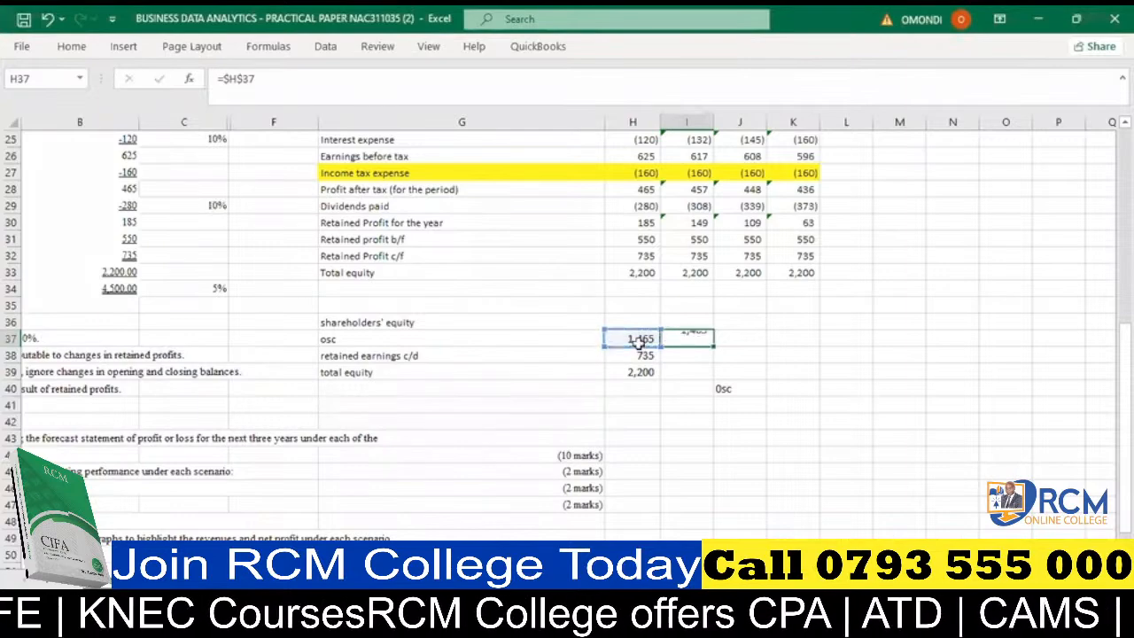
pyautogui.click(698, 340)
pyautogui.moveTo(710, 344); pyautogui.dragTo(810, 342)
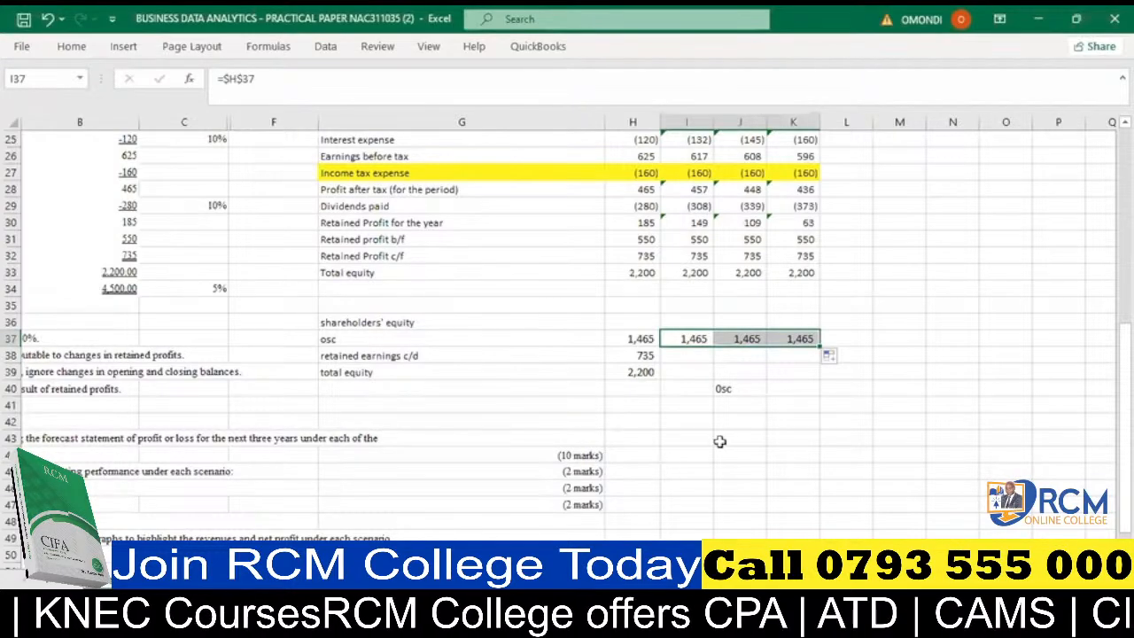
# - Clear the forecast retained profit b/f, retained profit c/f and total equity figures in I31:K34
pyautogui.click(646, 356)
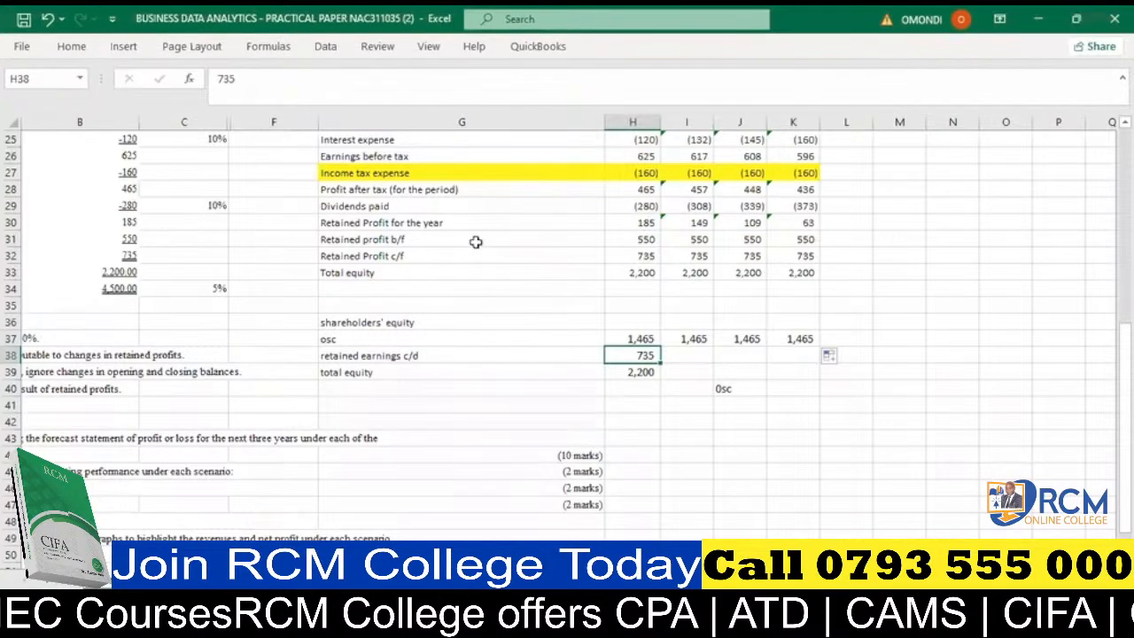
pyautogui.click(643, 237)
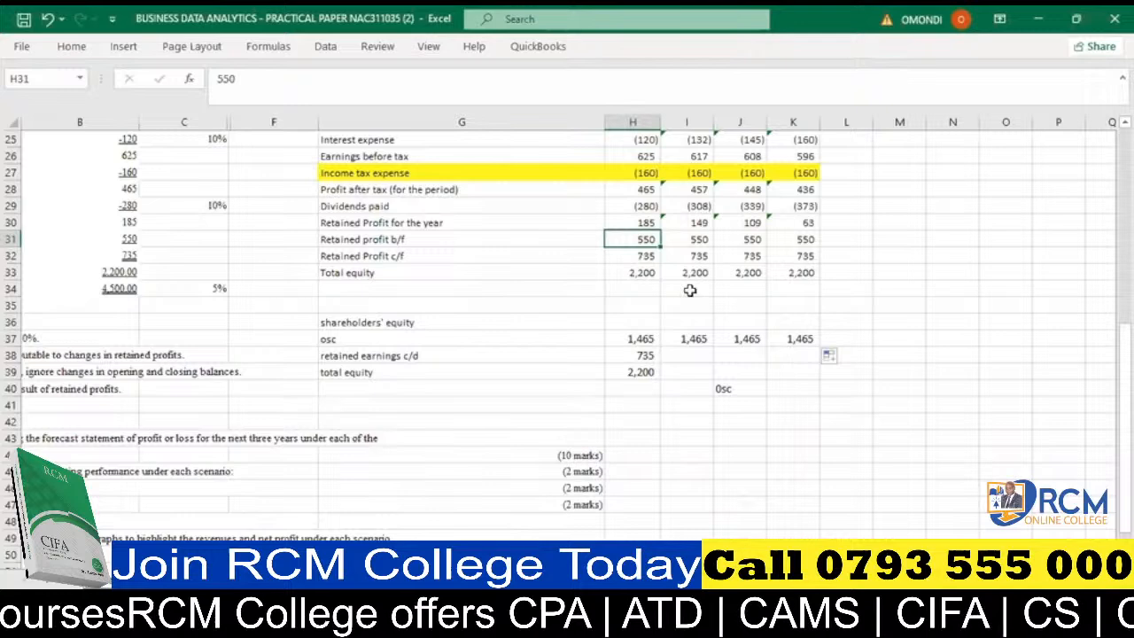
pyautogui.press('Right')
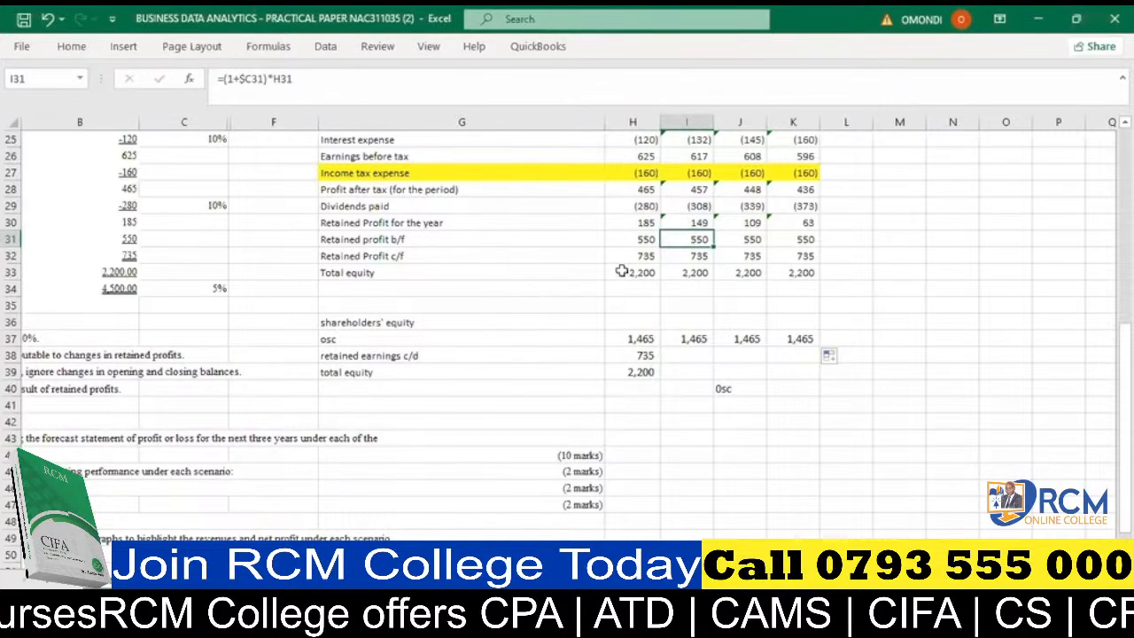
pyautogui.moveTo(693, 239); pyautogui.dragTo(770, 239)
pyautogui.press('Delete')
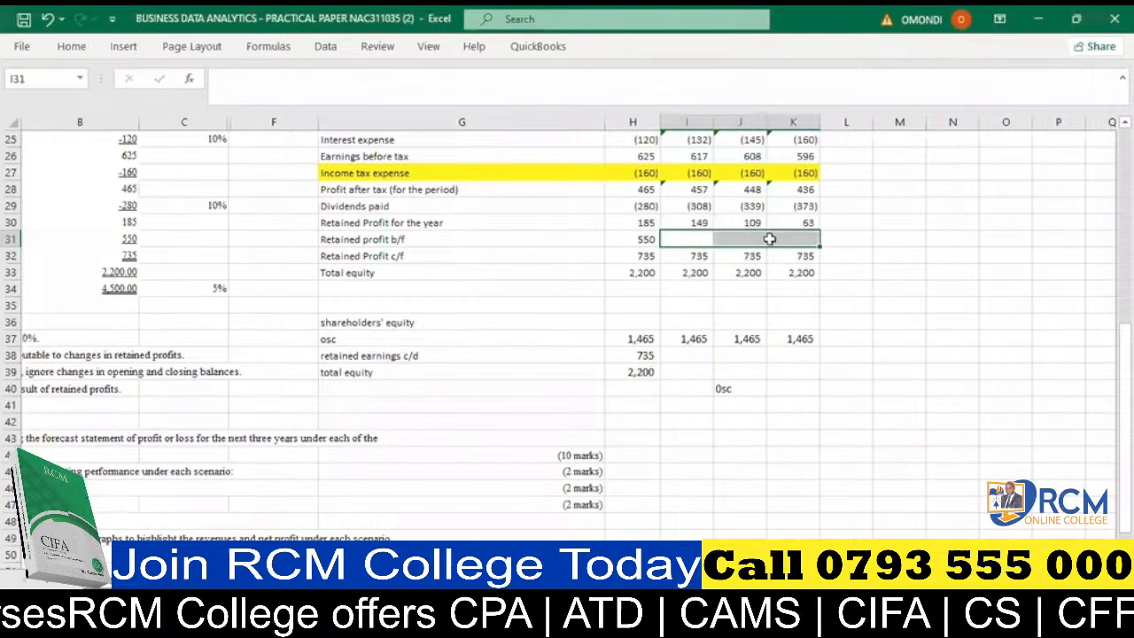
pyautogui.click(686, 237)
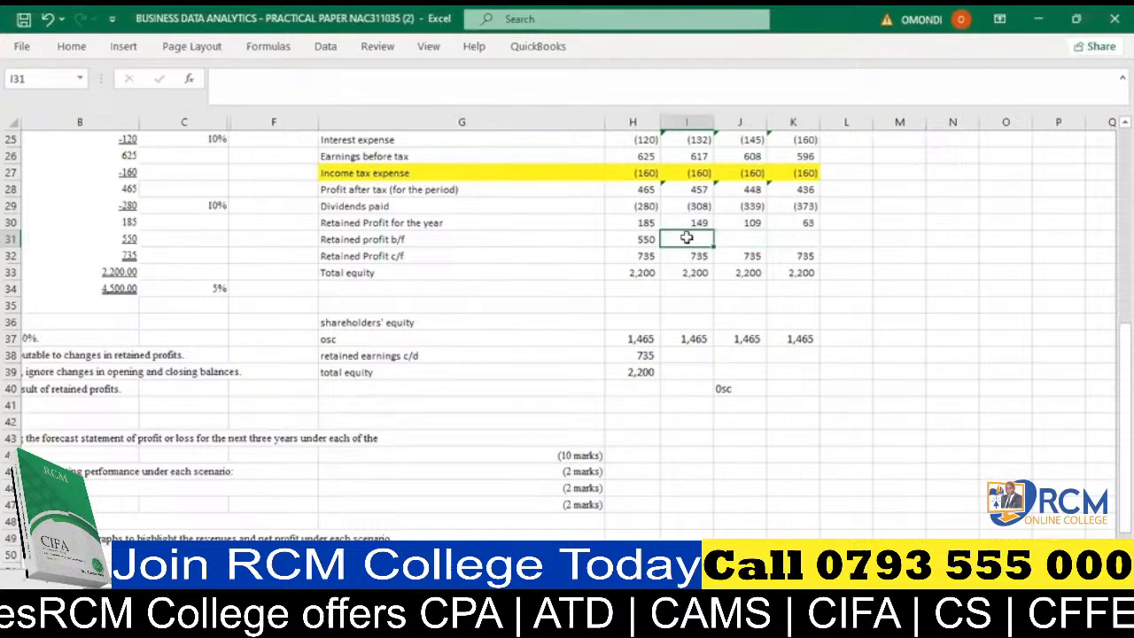
pyautogui.moveTo(686, 237); pyautogui.dragTo(772, 280)
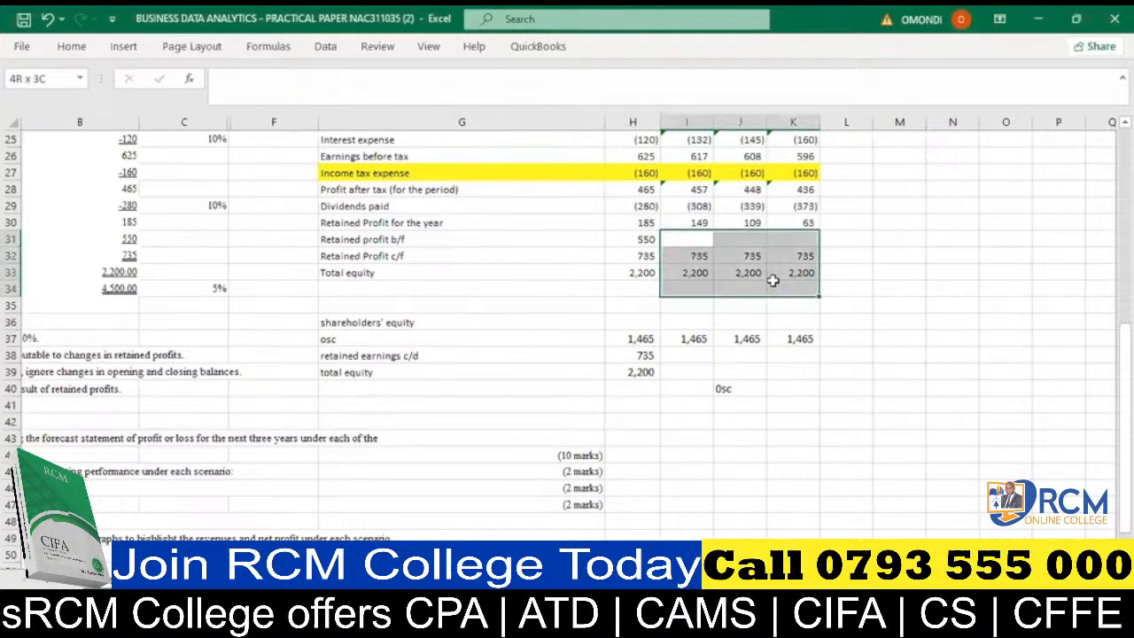
pyautogui.press('Delete')
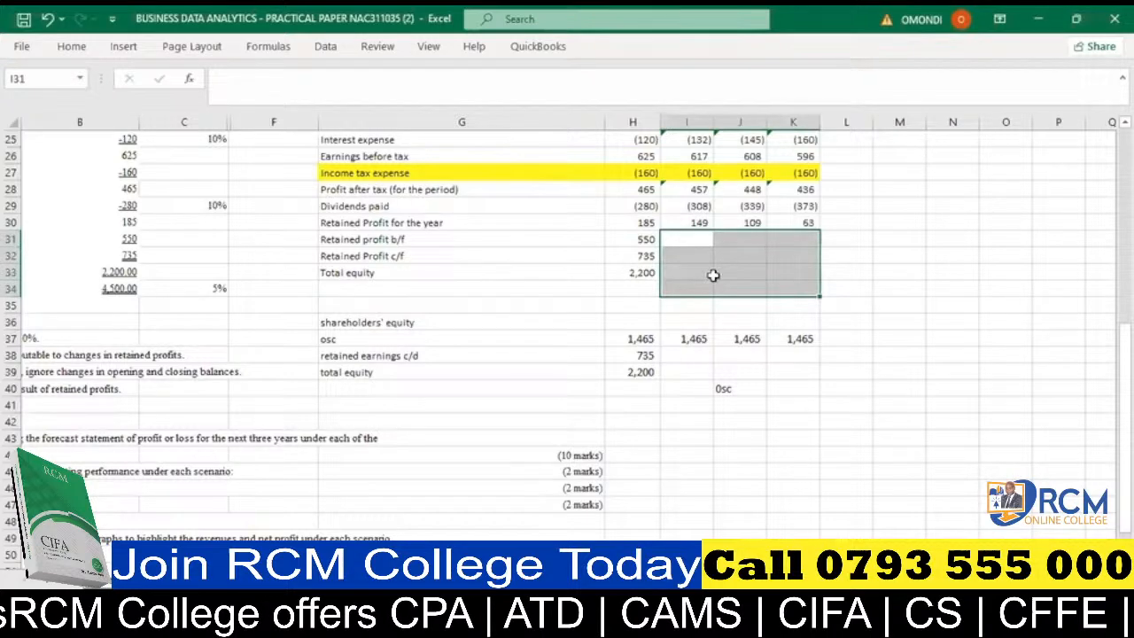
# - Relabel G31 as "Retained profit b/d" and G32 as "Retained Profit c/d"
pyautogui.click(633, 288)
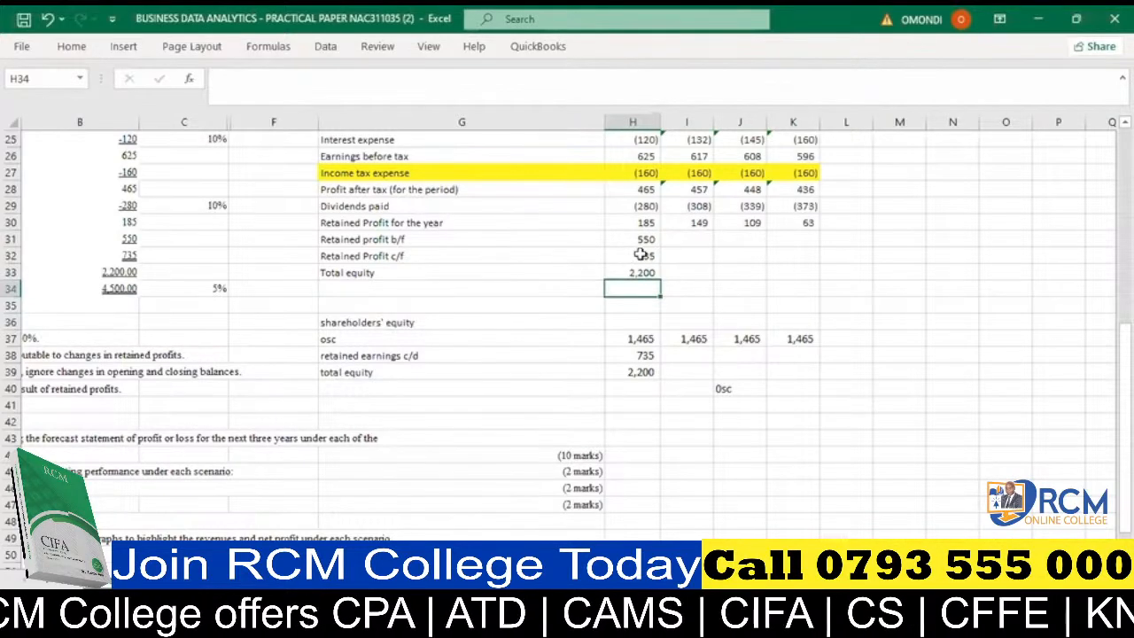
pyautogui.click(412, 238)
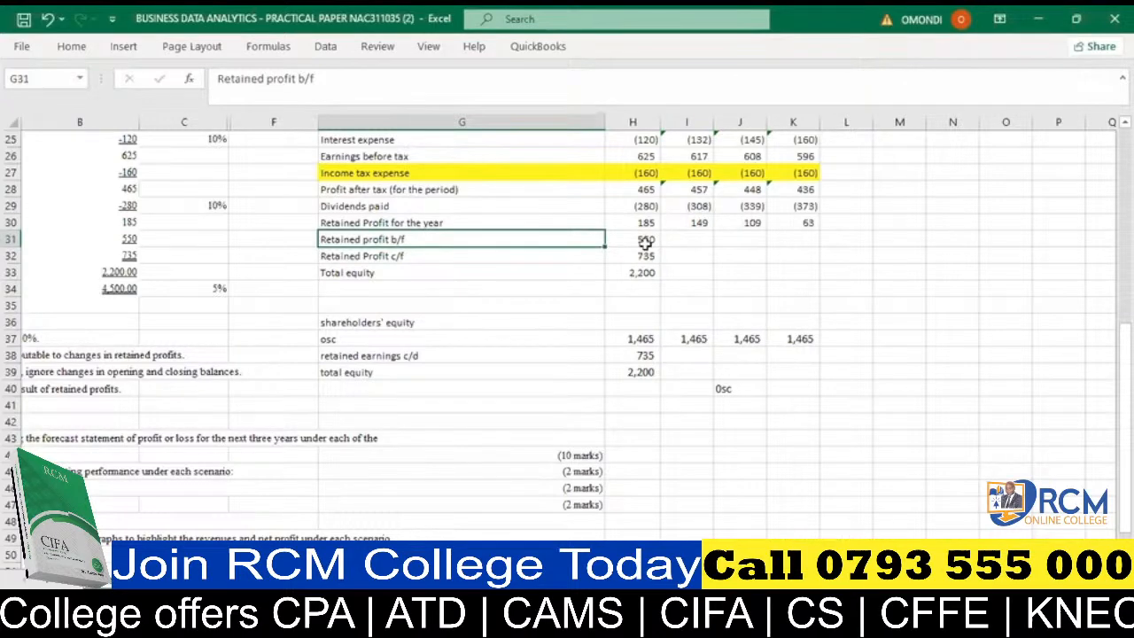
pyautogui.click(699, 237)
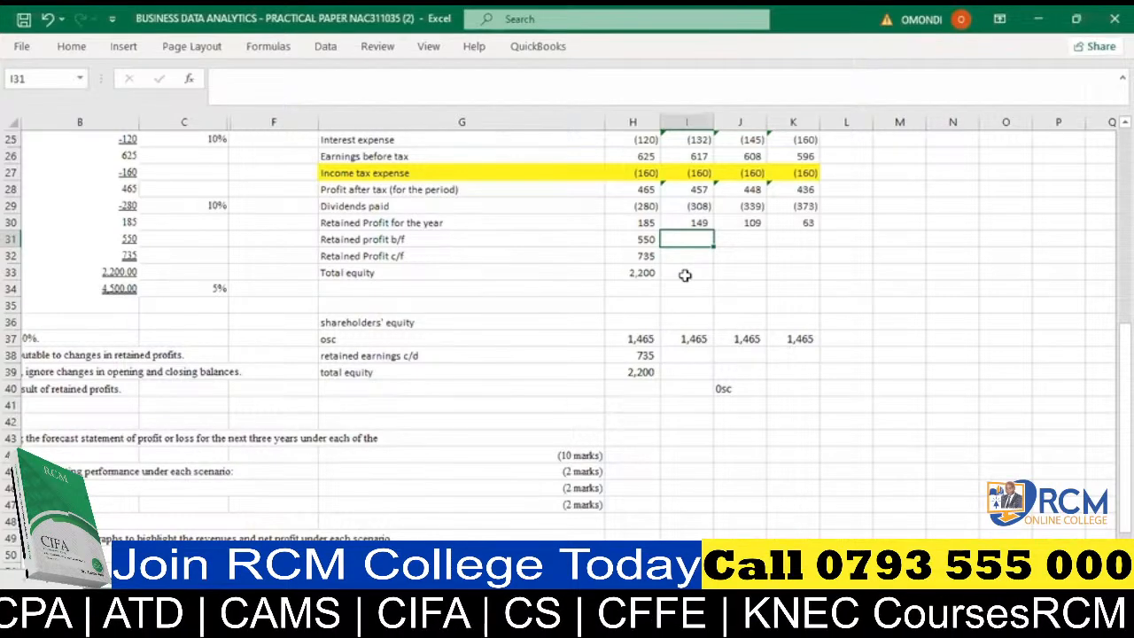
pyautogui.click(463, 237)
pyautogui.click(342, 78)
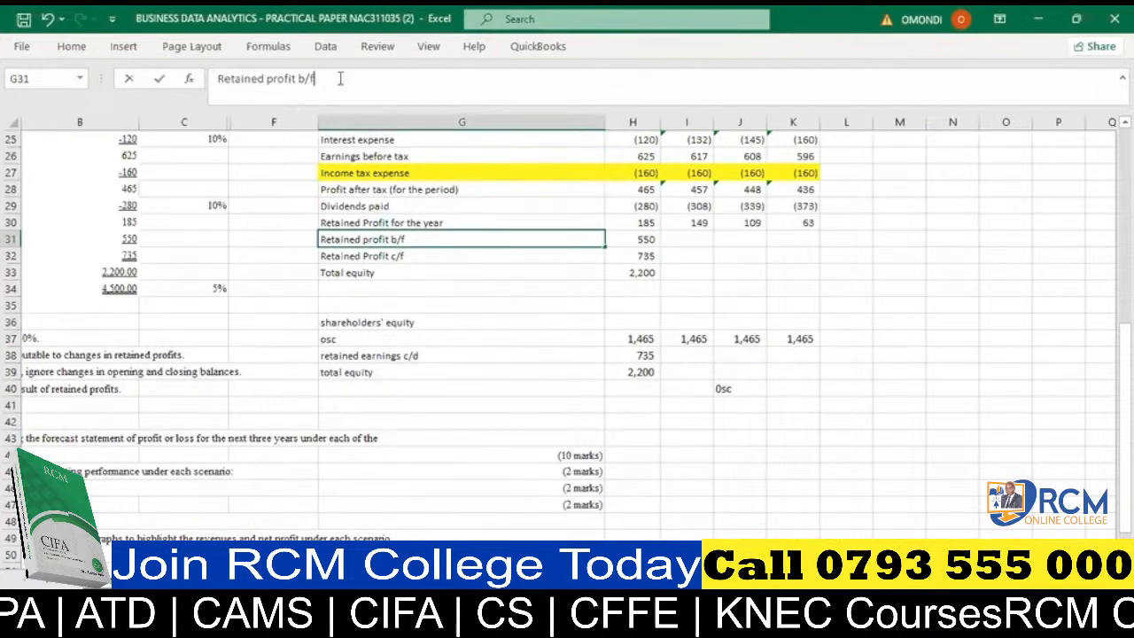
pyautogui.press('BackSpace')
pyautogui.write('d')
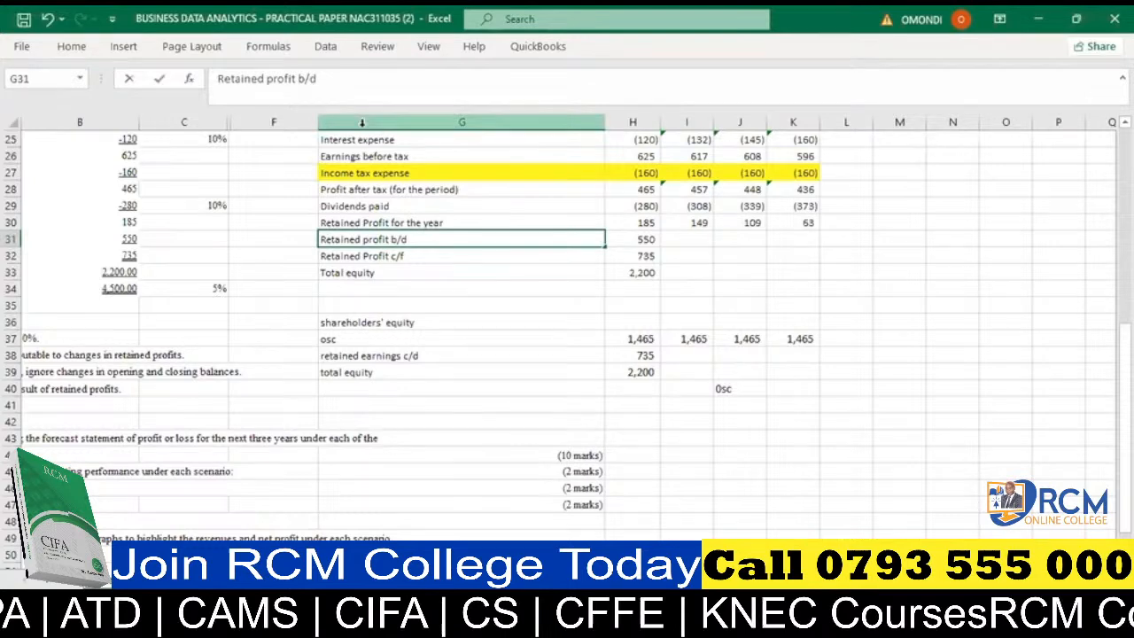
pyautogui.press('Down')
pyautogui.click(340, 78)
pyautogui.press('BackSpace')
pyautogui.write('d')
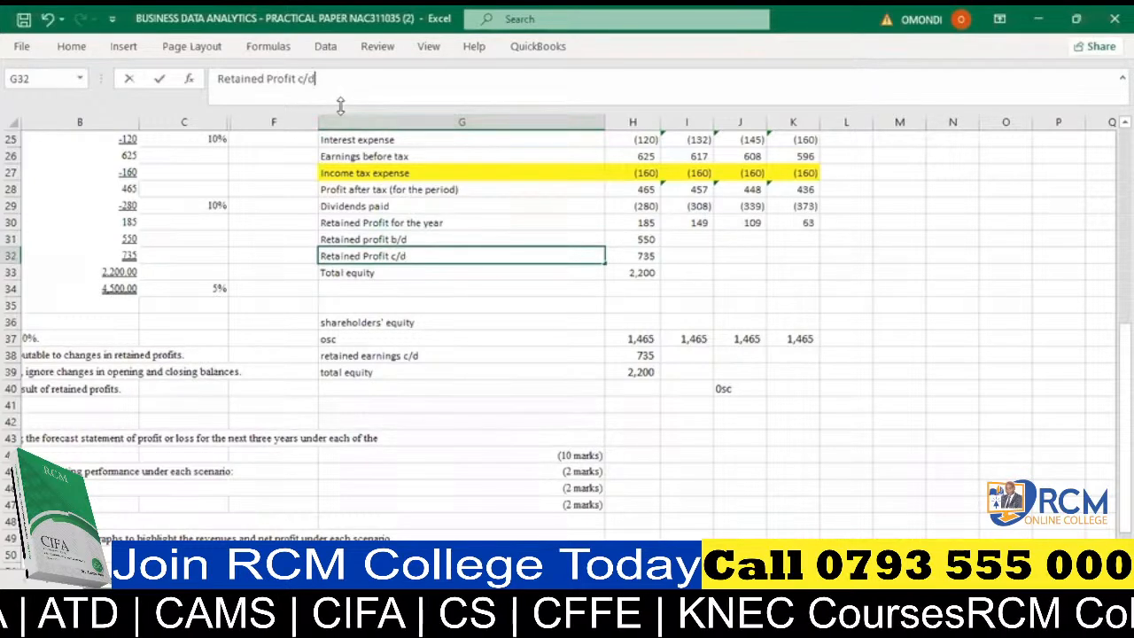
pyautogui.click(559, 358)
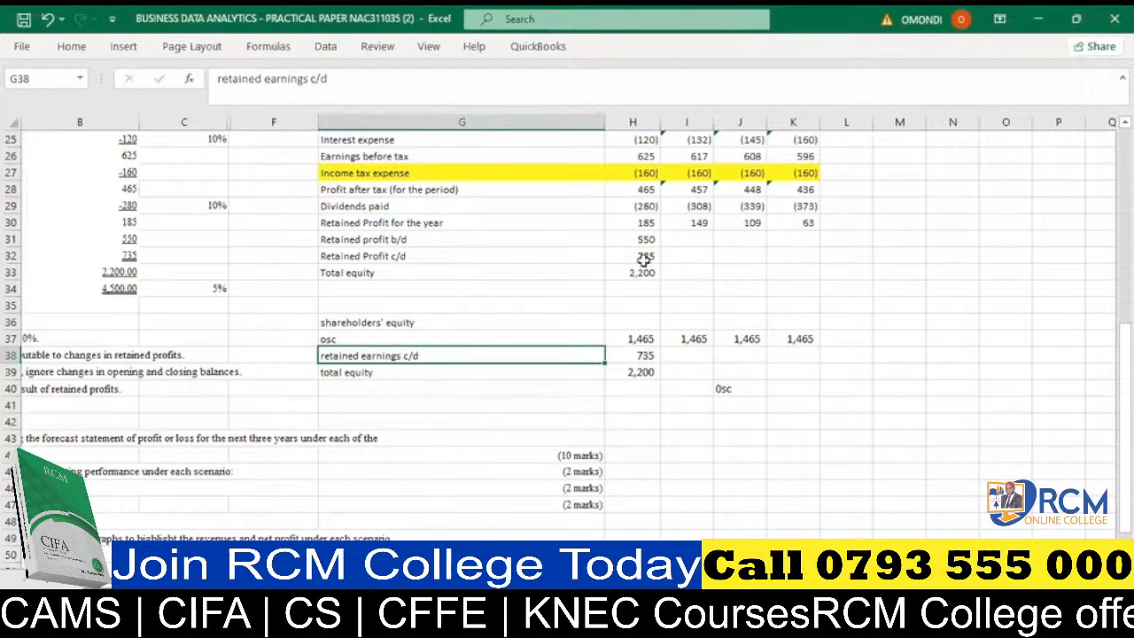
# - Set the first forecast year's retained profit b/d in I31 to the prior year's closing balance with =H32
pyautogui.click(686, 239)
pyautogui.write('=')
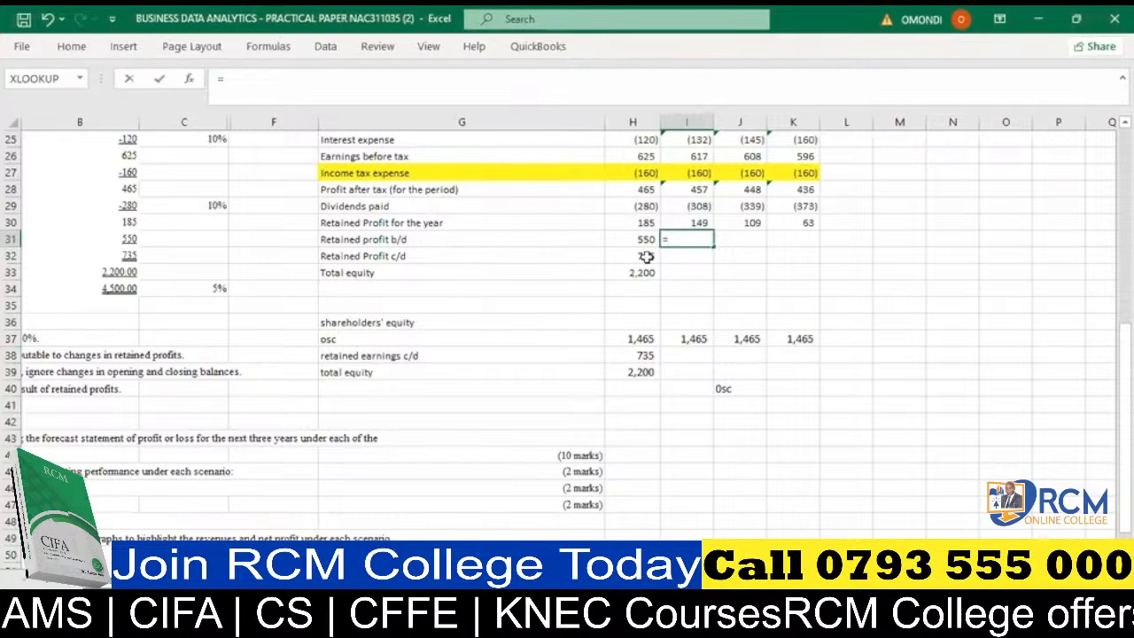
pyautogui.click(647, 256)
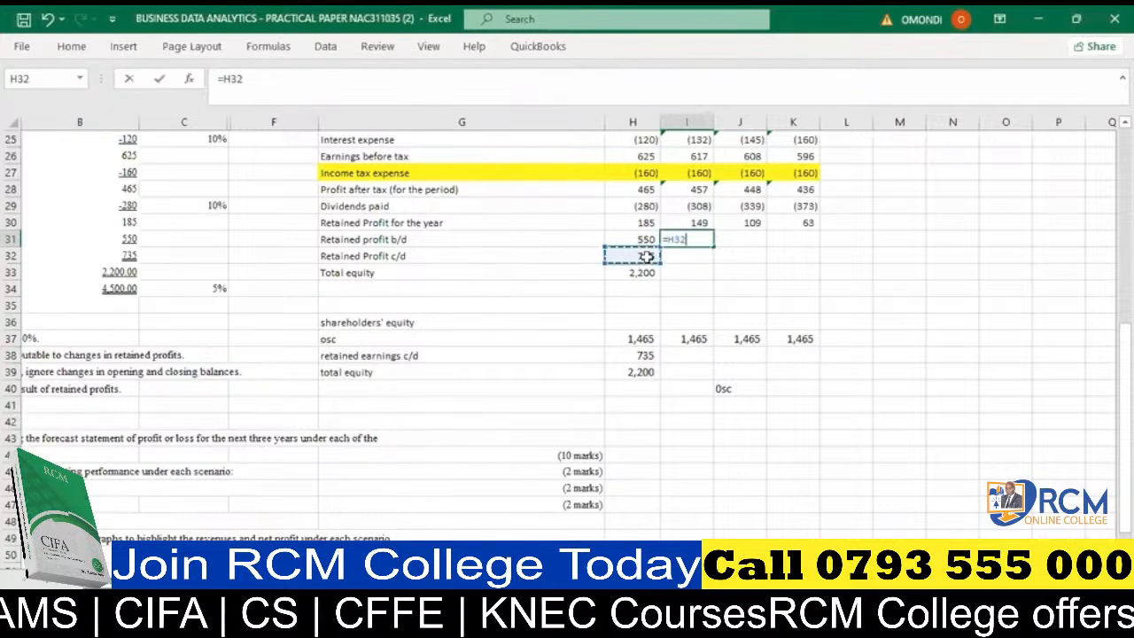
pyautogui.press('Return')
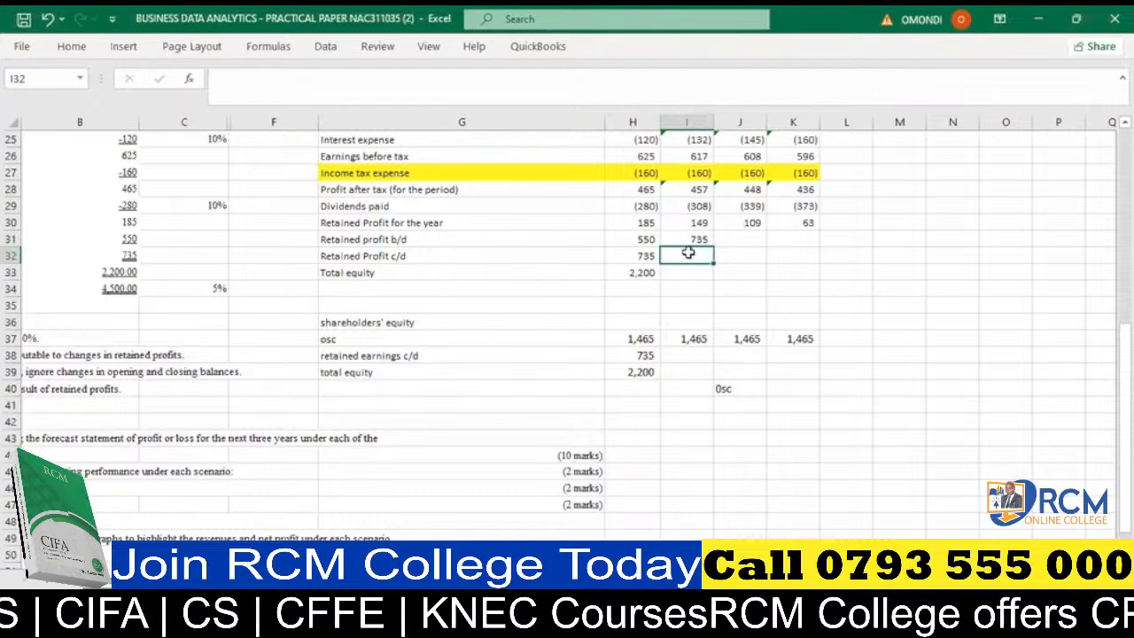
# - Calculate retained profit c/d in H32 with =SUM(H30:H31) and fill the formula across to I32
pyautogui.click(640, 256)
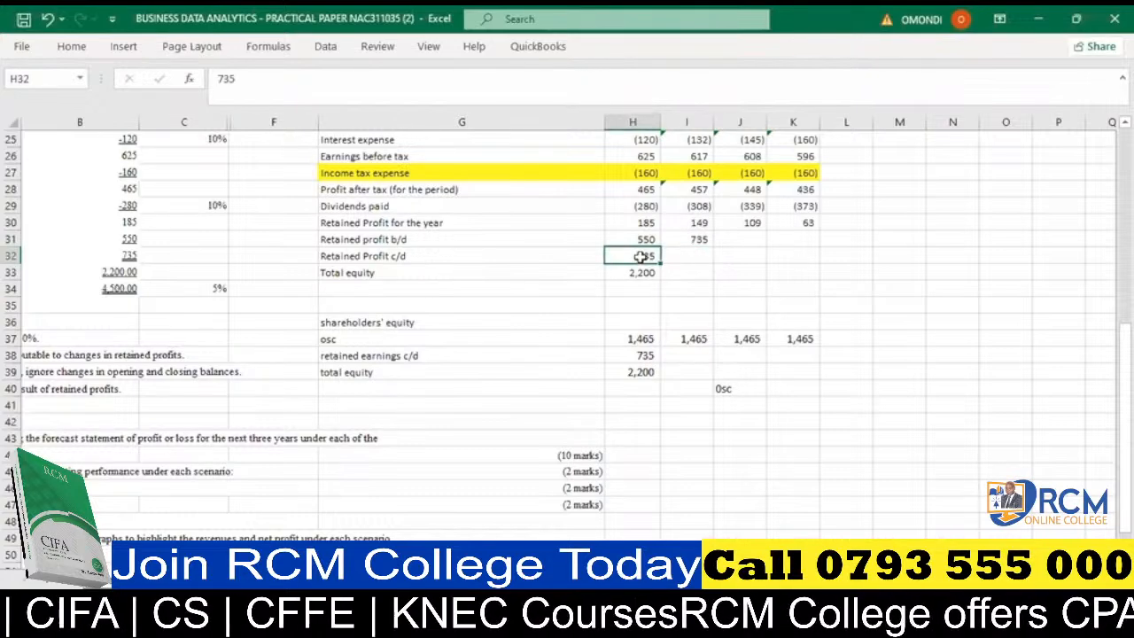
pyautogui.hotkey('alt', '=')
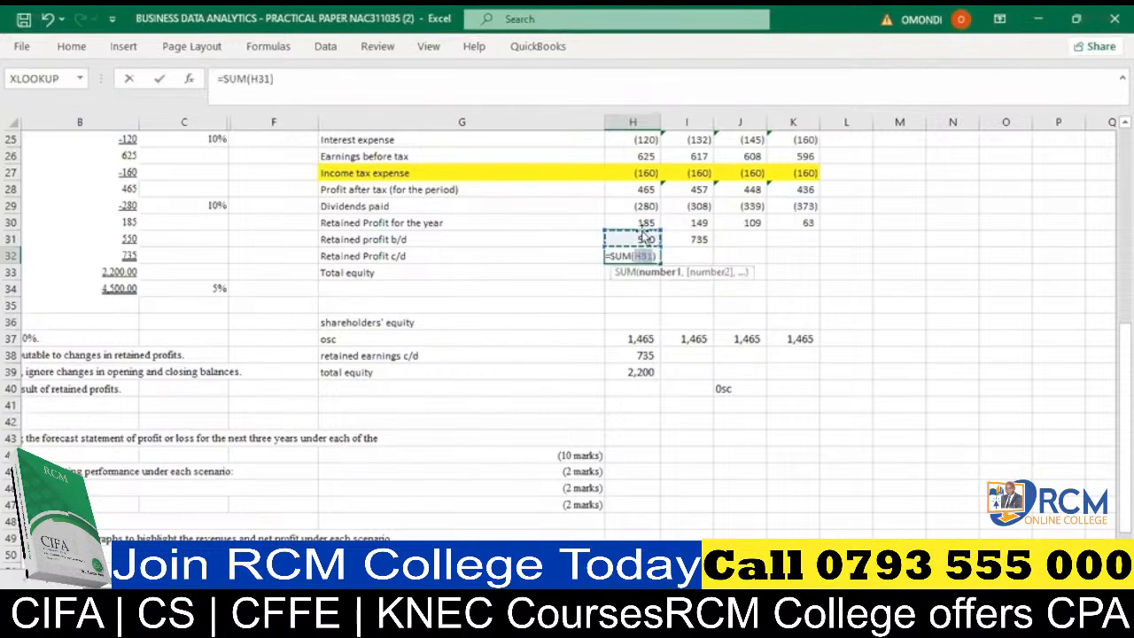
pyautogui.moveTo(641, 223); pyautogui.dragTo(641, 232)
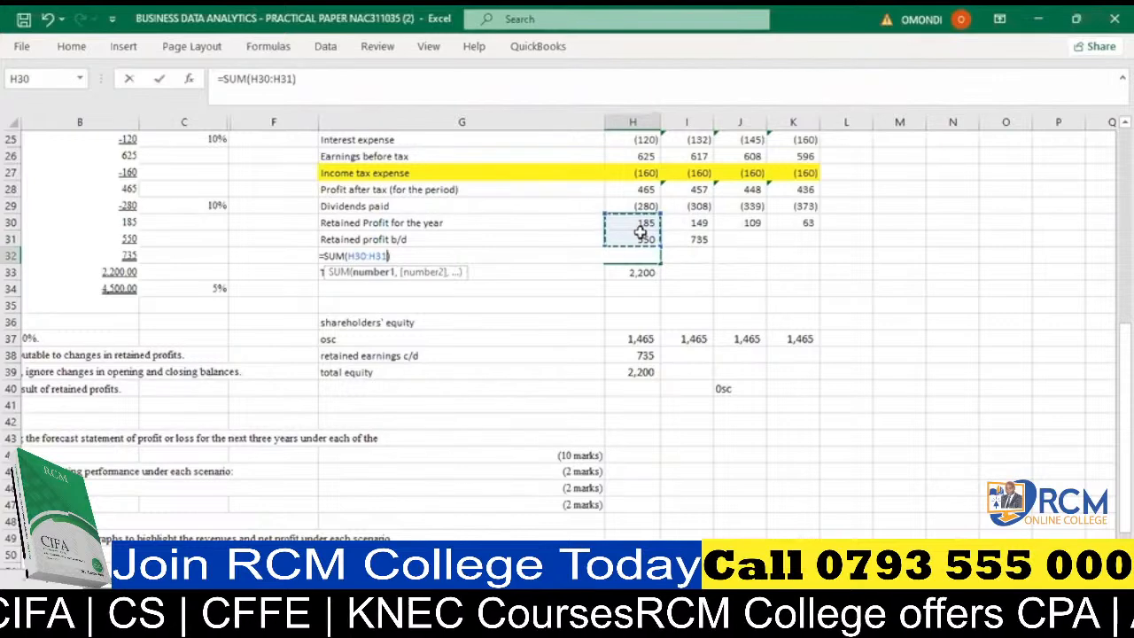
pyautogui.press('Return')
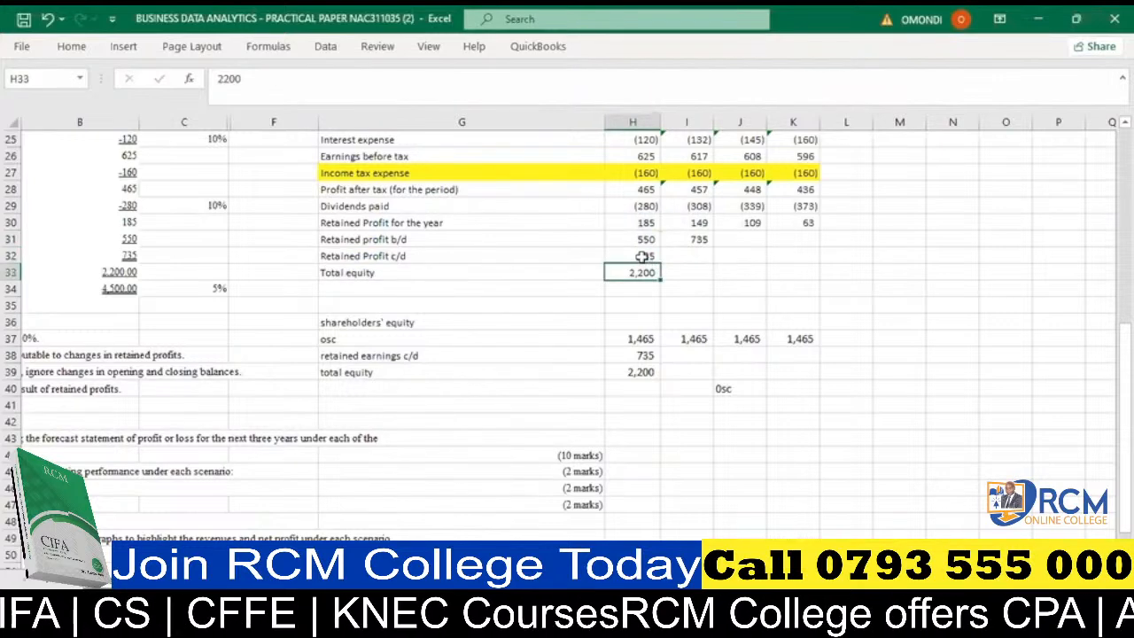
pyautogui.click(642, 256)
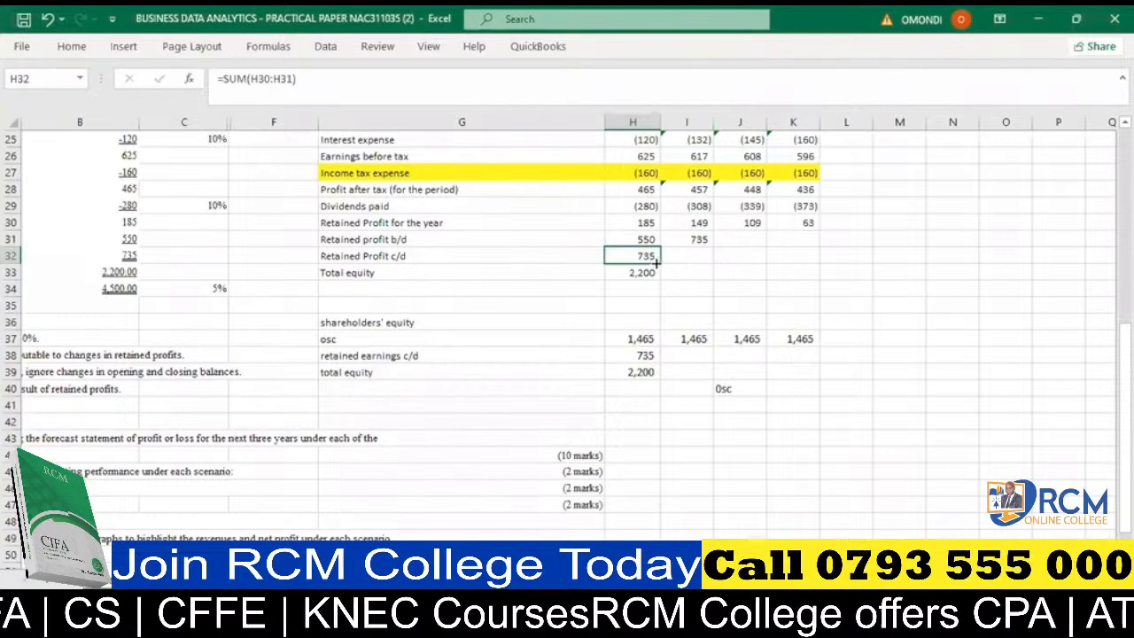
pyautogui.moveTo(660, 265); pyautogui.dragTo(714, 257)
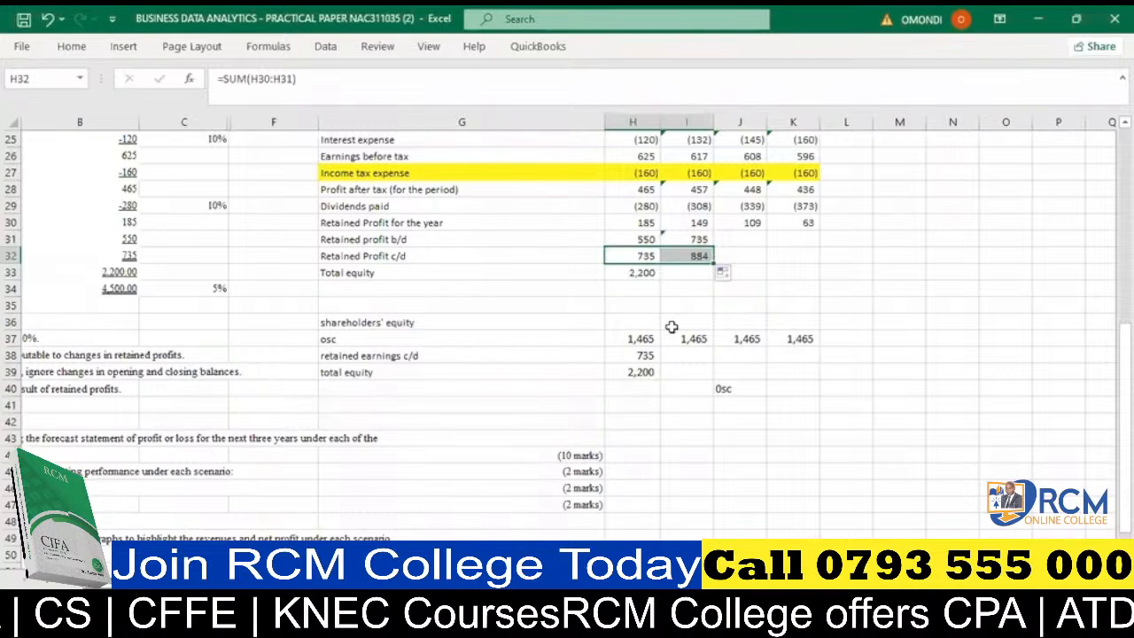
# - Check the retained profit formulas in I31 and I32, and fill both across to column K
pyautogui.click(387, 255)
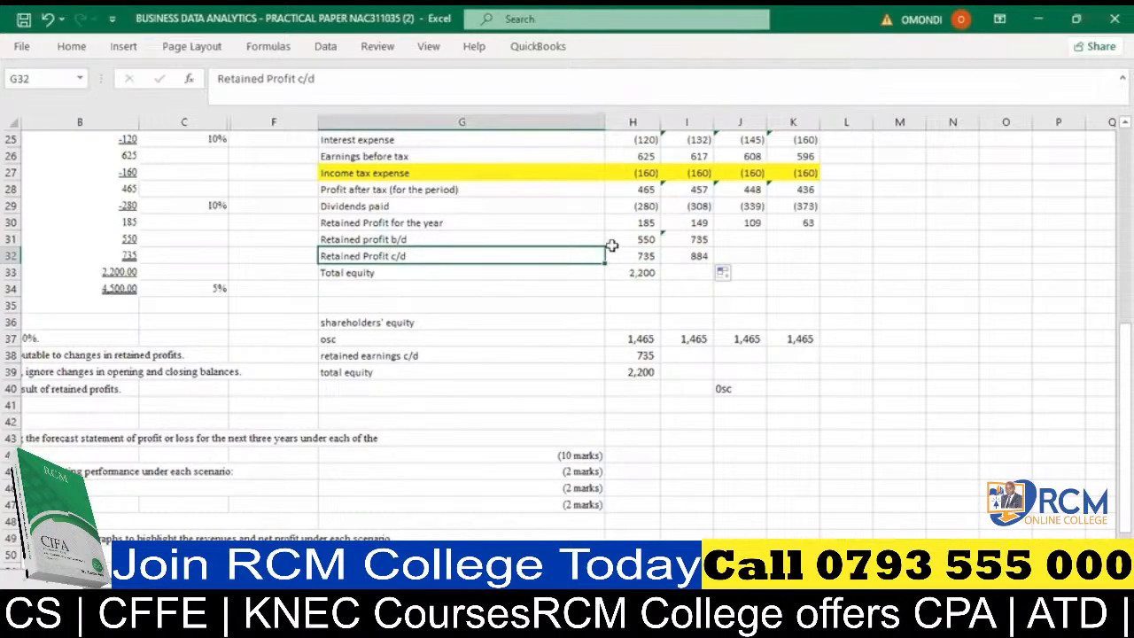
pyautogui.click(698, 254)
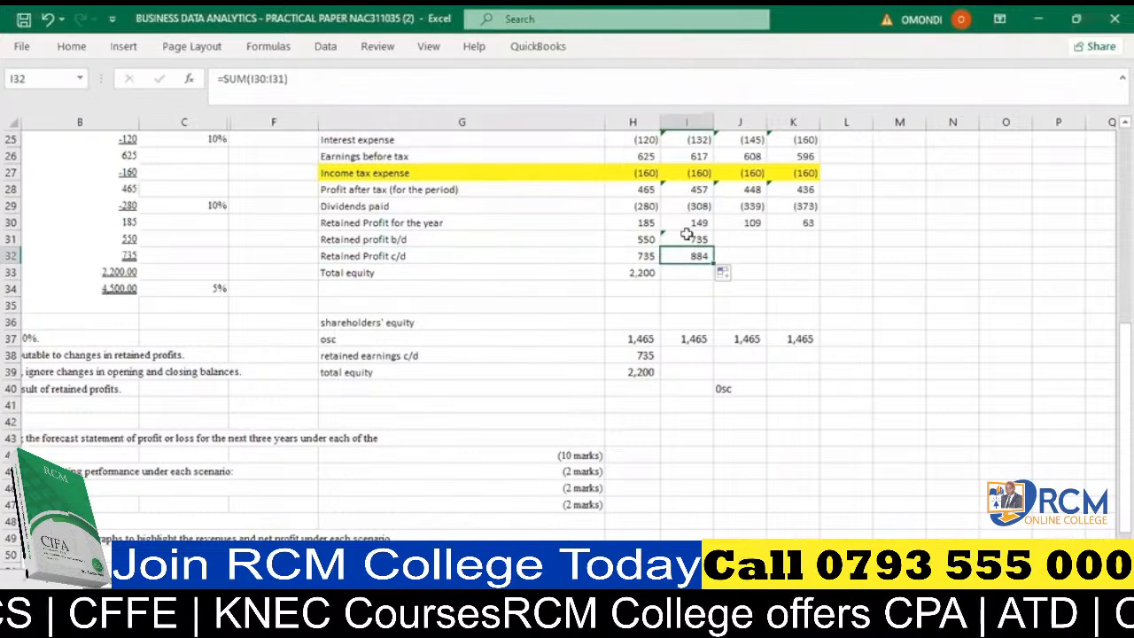
pyautogui.click(688, 238)
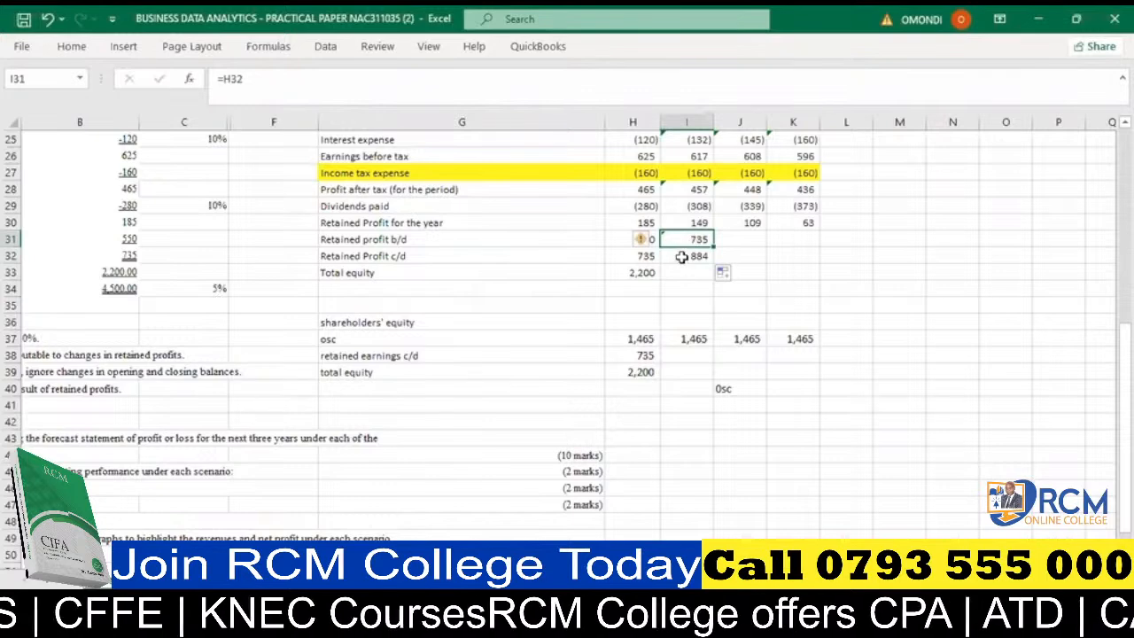
pyautogui.click(684, 256)
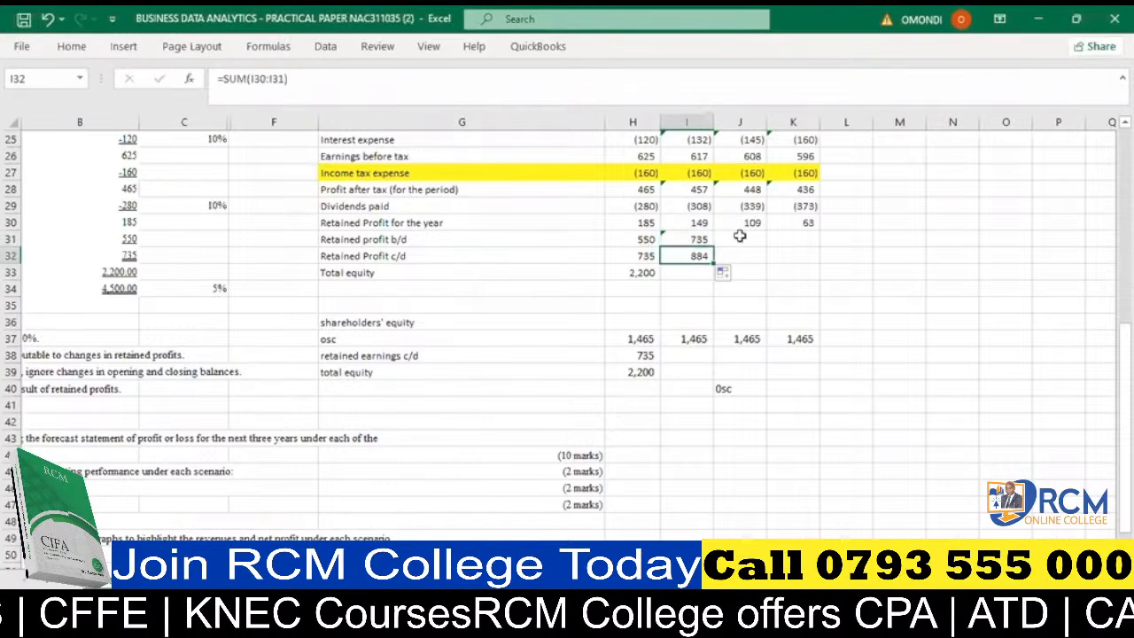
pyautogui.click(739, 234)
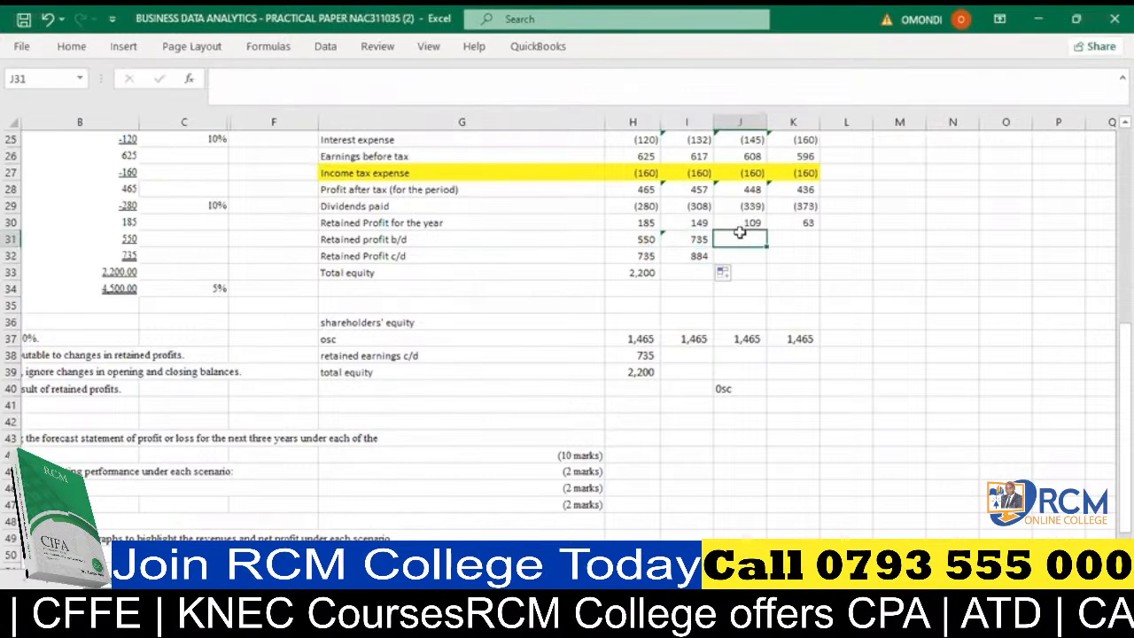
pyautogui.click(684, 256)
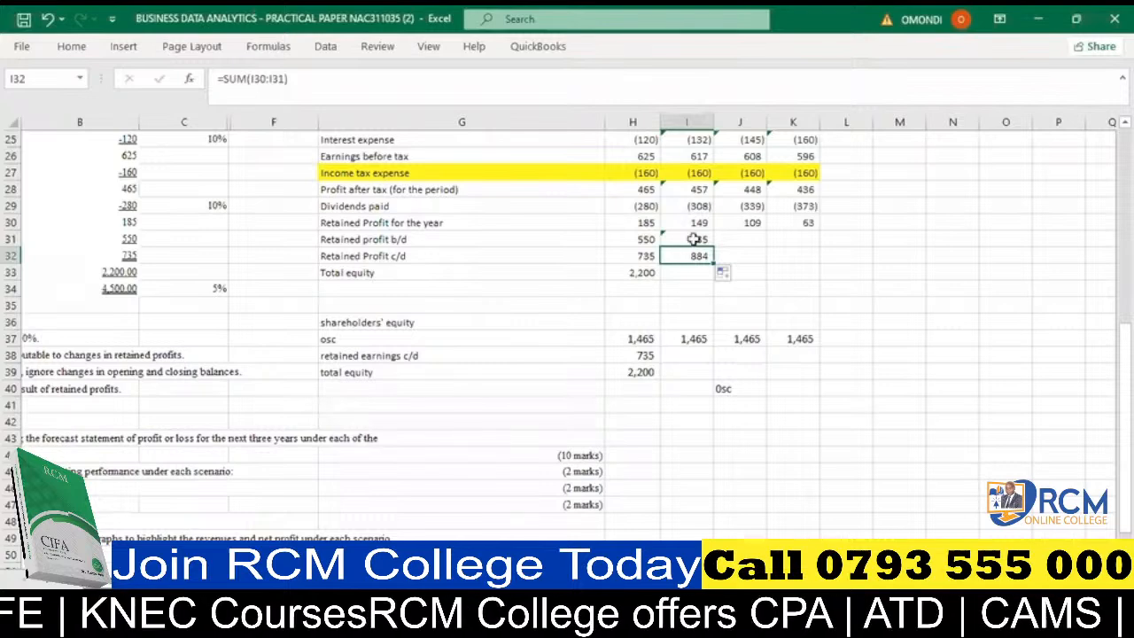
pyautogui.moveTo(695, 239); pyautogui.dragTo(801, 255)
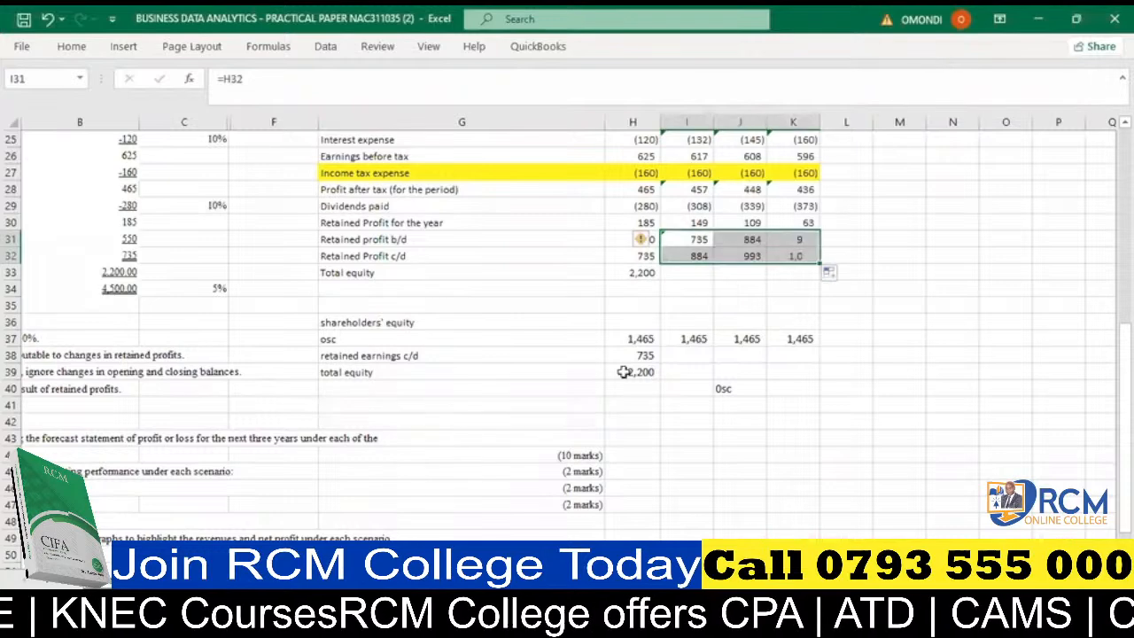
# - Check the retained profit formulas in cells I32, J31 and K31
pyautogui.click(726, 259)
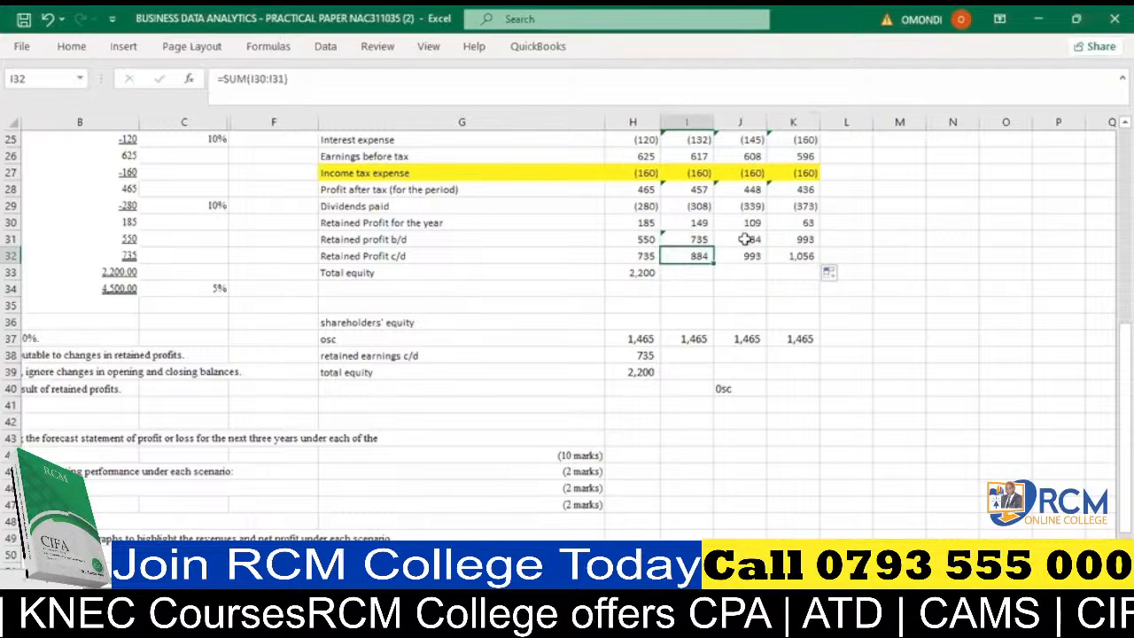
pyautogui.click(752, 236)
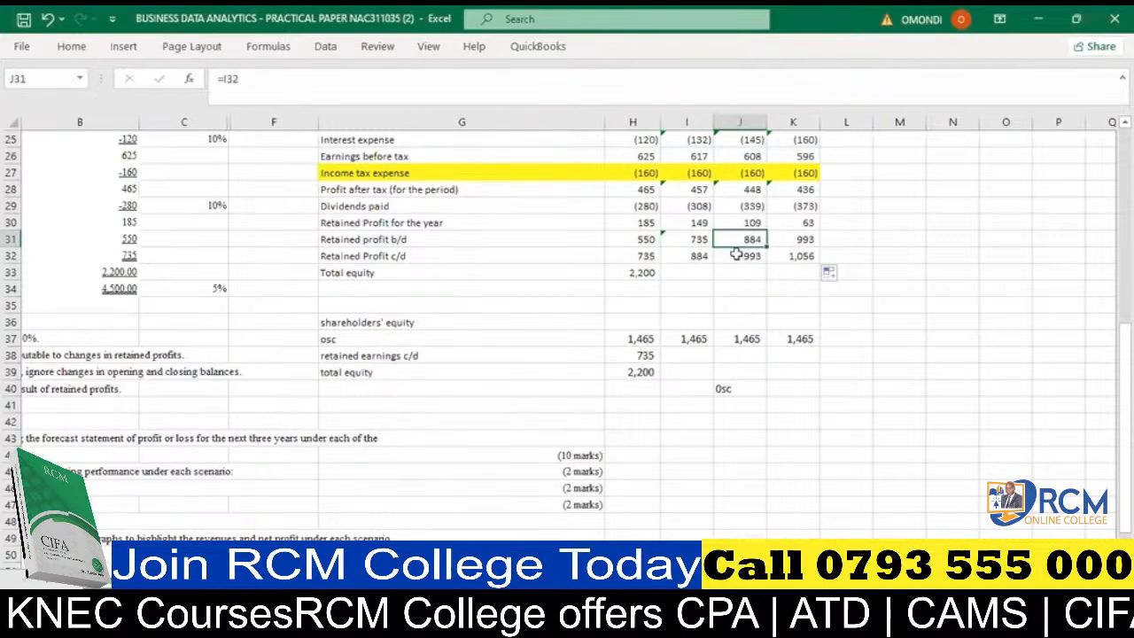
pyautogui.click(796, 238)
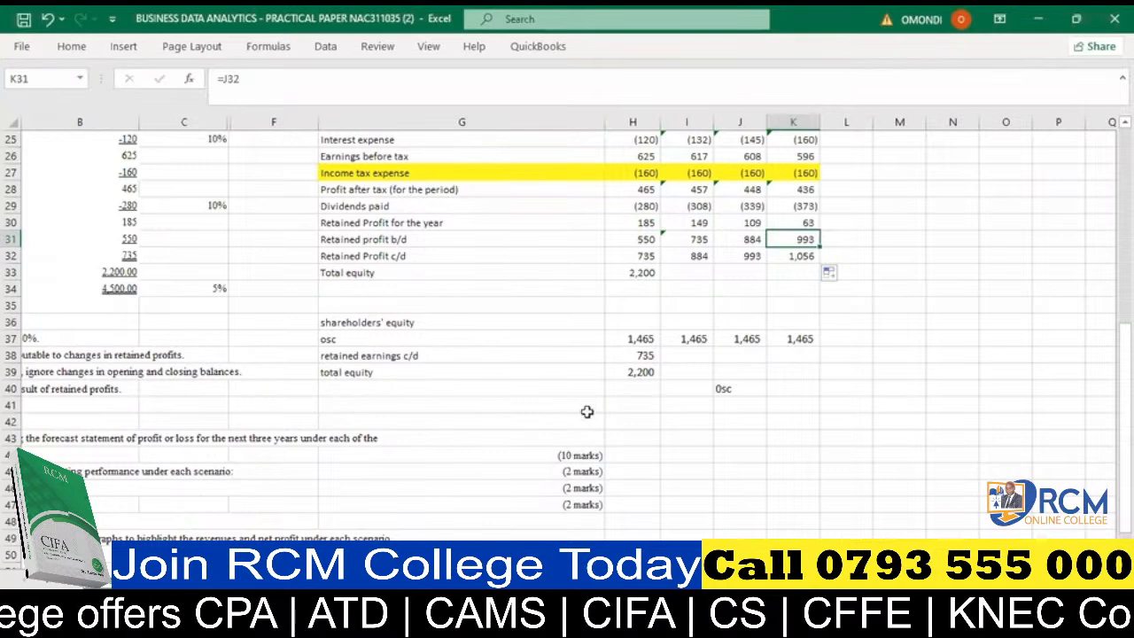
pyautogui.click(675, 437)
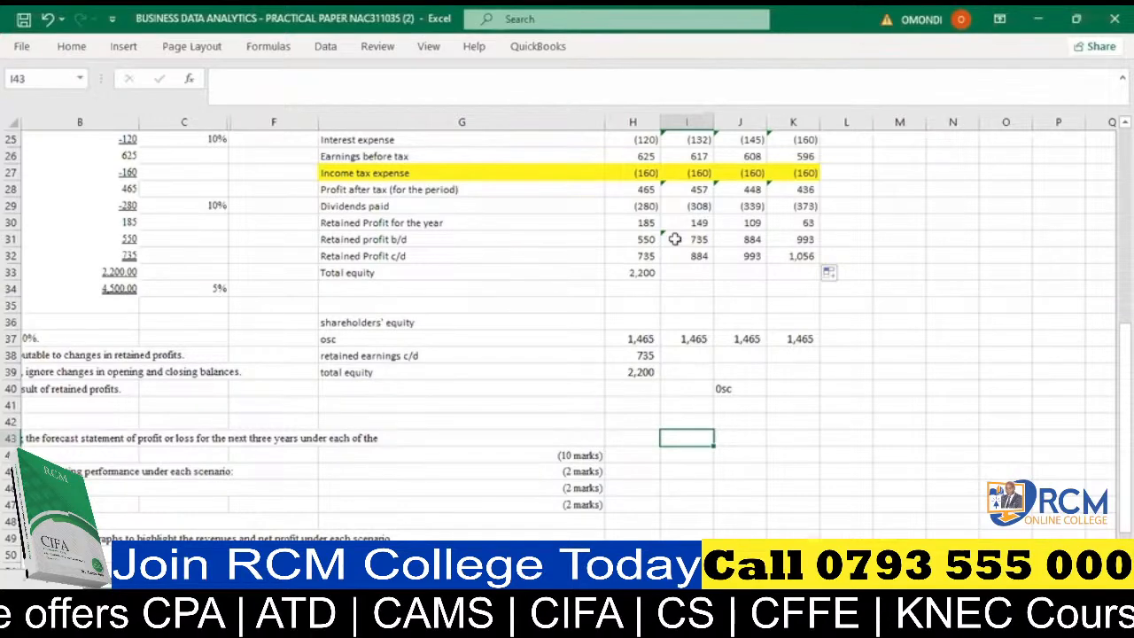
# - Clear the retained profit b/d, retained profit c/d and total equity cells for the forecast years, I31:K33
pyautogui.moveTo(675, 239); pyautogui.dragTo(774, 272)
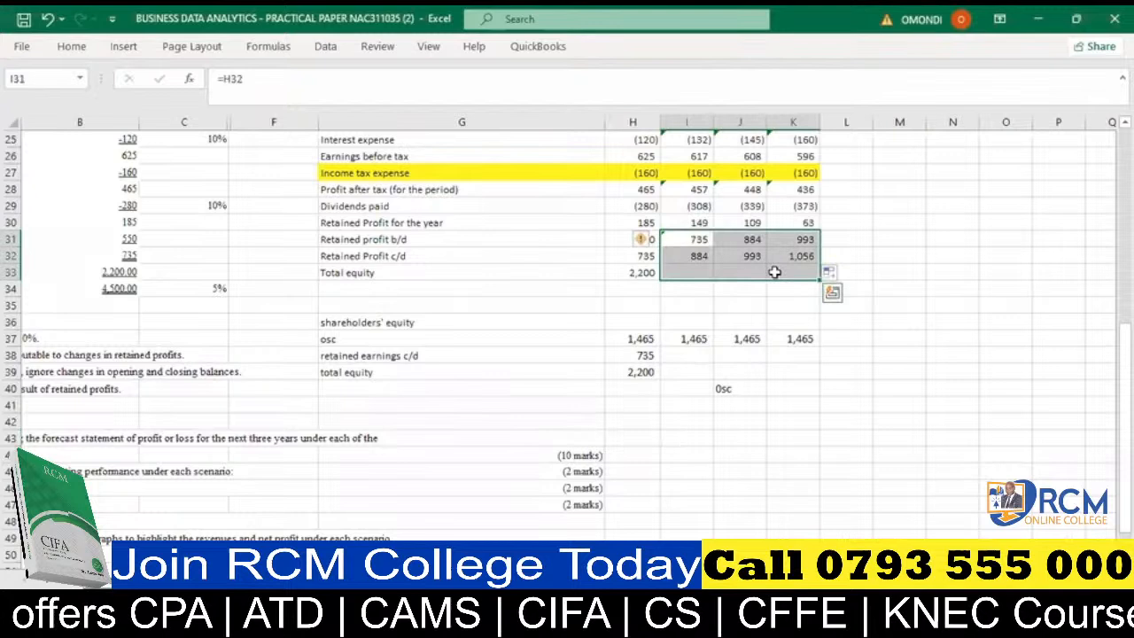
pyautogui.press('Delete')
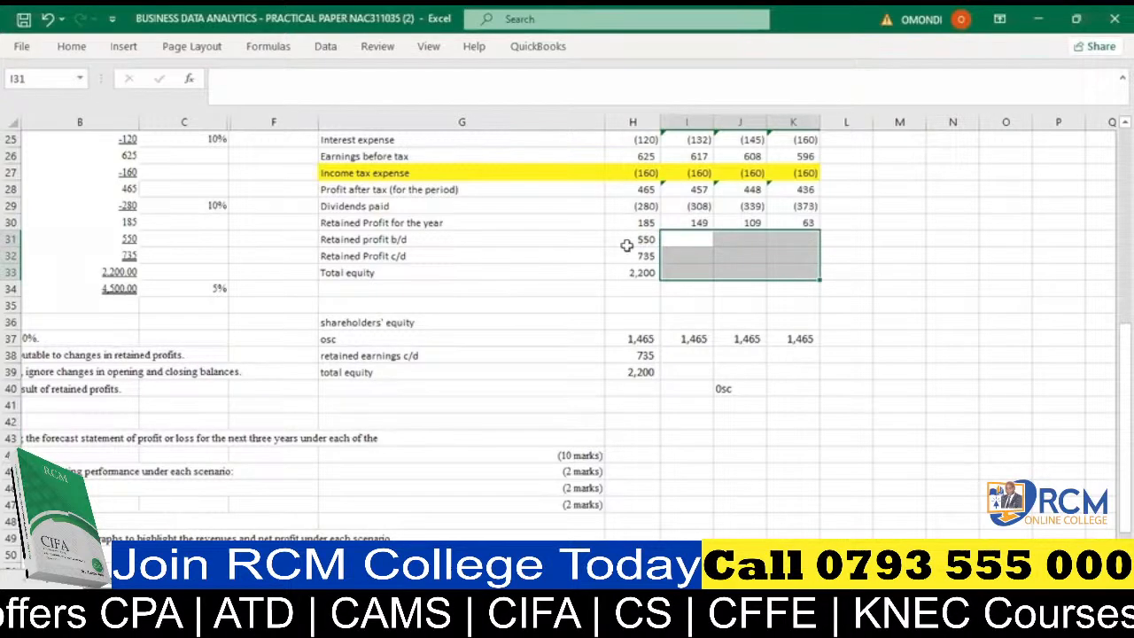
pyautogui.click(634, 287)
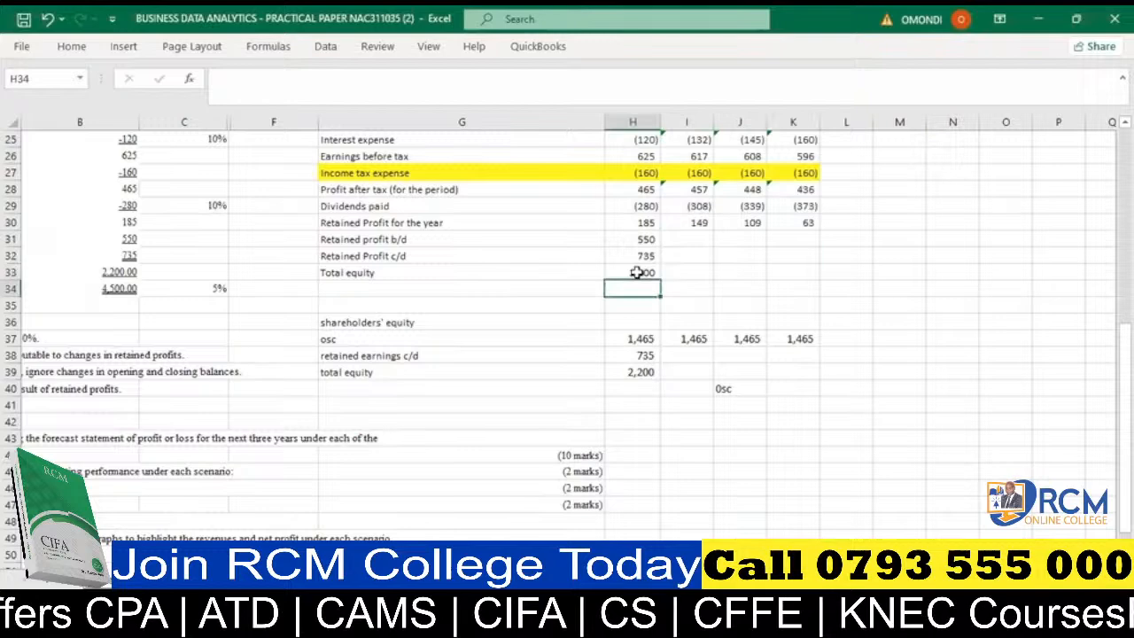
pyautogui.click(636, 273)
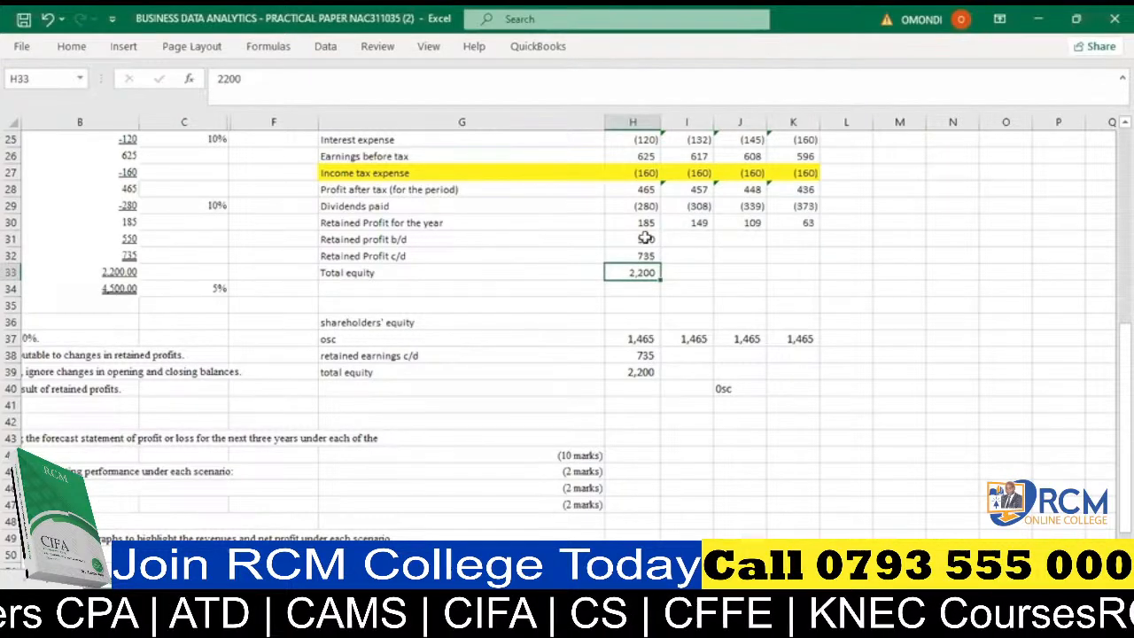
# - Enter the year 2021 in G12, just before the 2022 column heading
pyautogui.scroll(7, 647, 239)
pyautogui.click(584, 280)
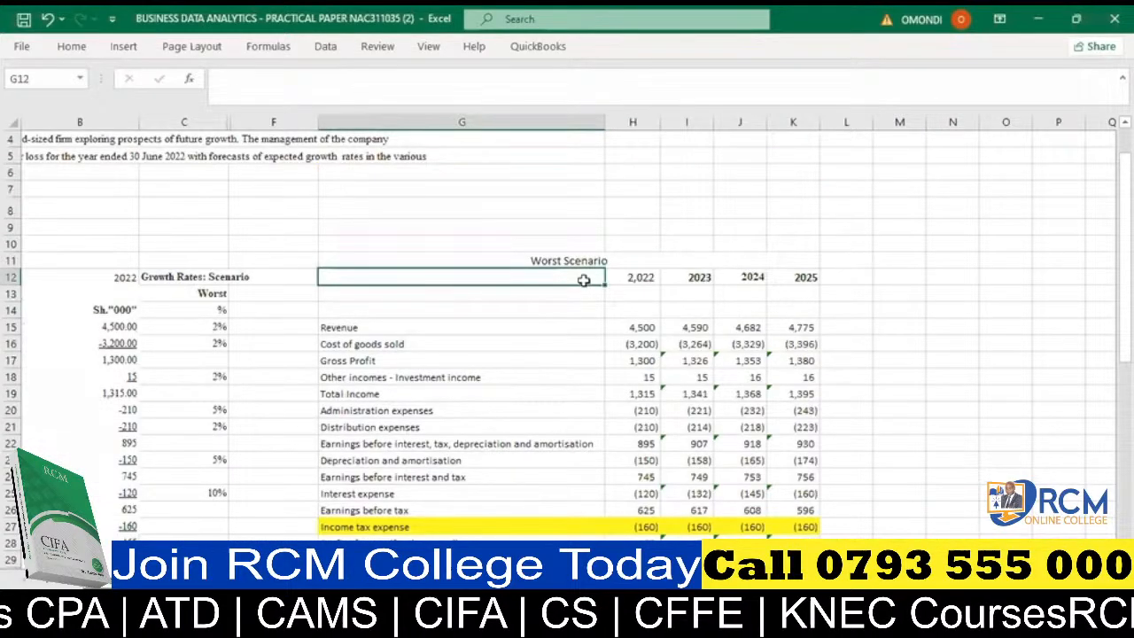
pyautogui.write('2021')
pyautogui.press('Return')
pyautogui.press('Return')
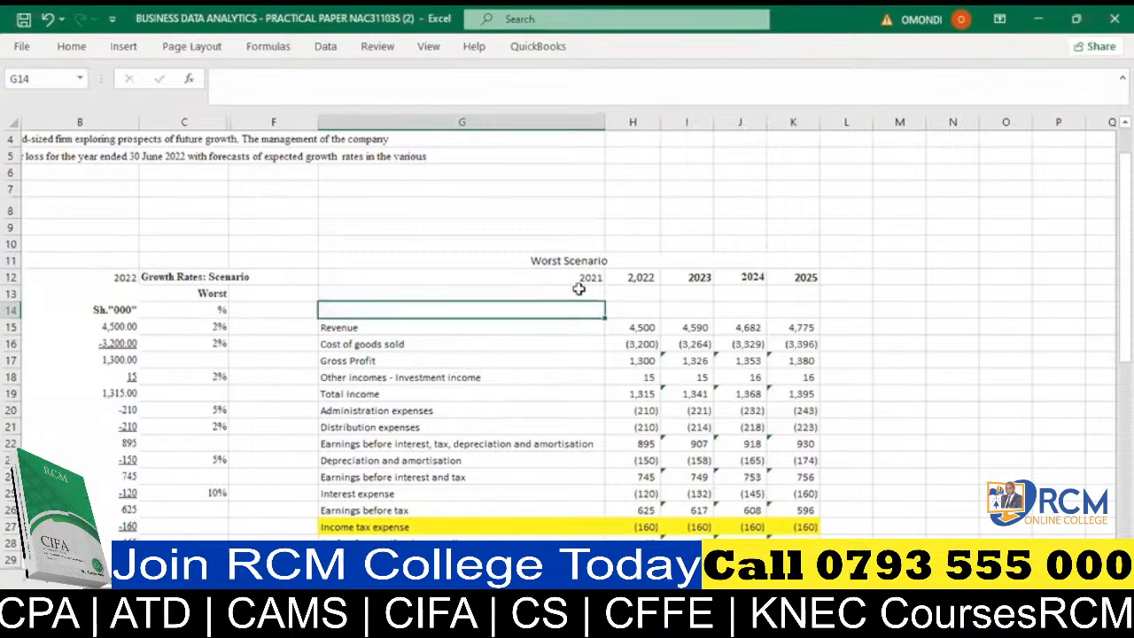
# - Append 550 to the "Retained Profit c/d" label in G32, spaced out to the cell's far edge beneath the 2021 heading
pyautogui.scroll(-4, 578, 289)
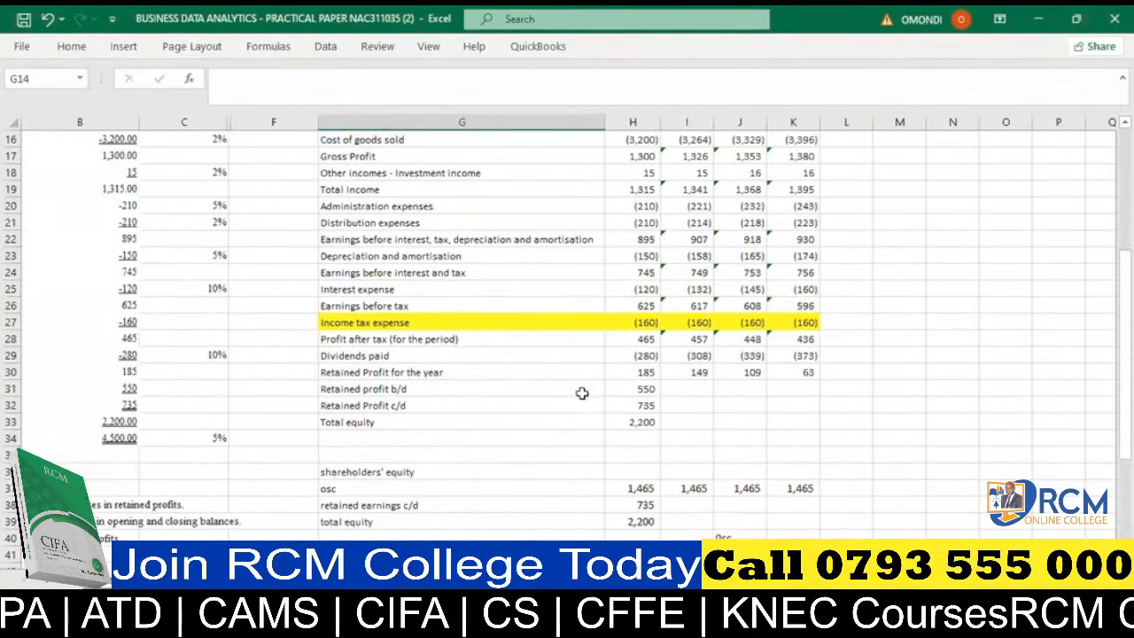
pyautogui.click(584, 405)
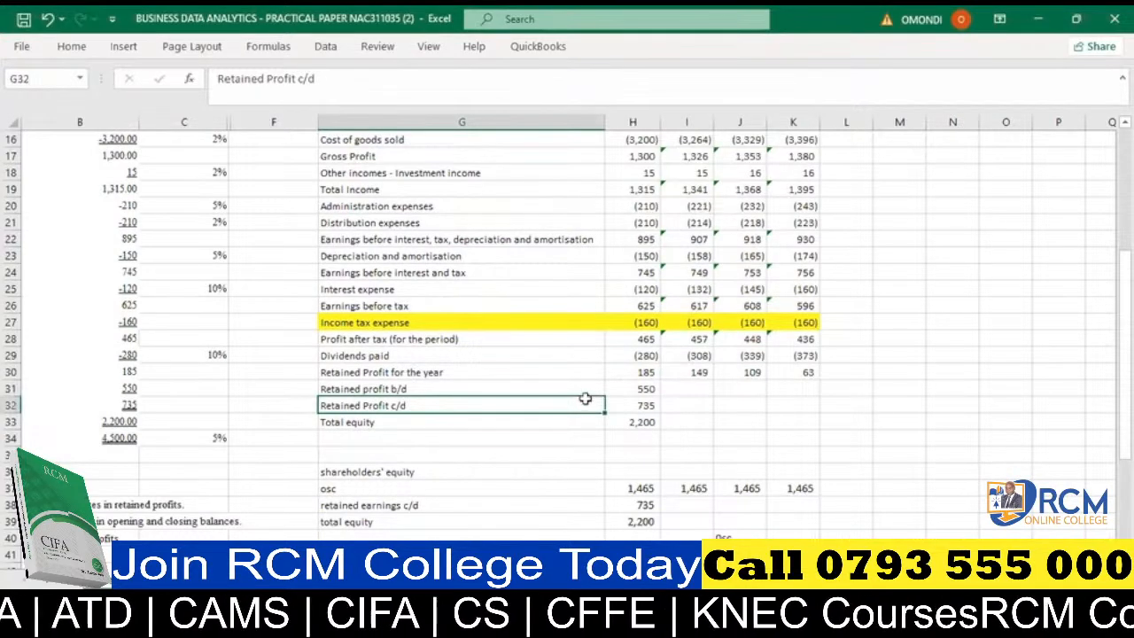
pyautogui.click(310, 78)
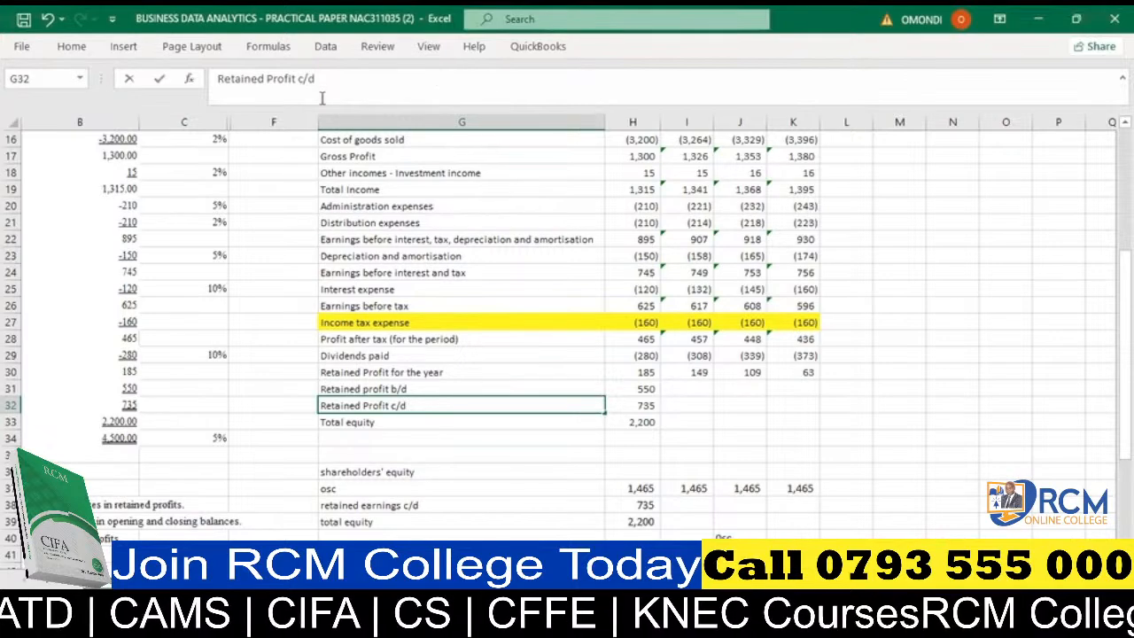
pyautogui.write('550')
pyautogui.press('Return')
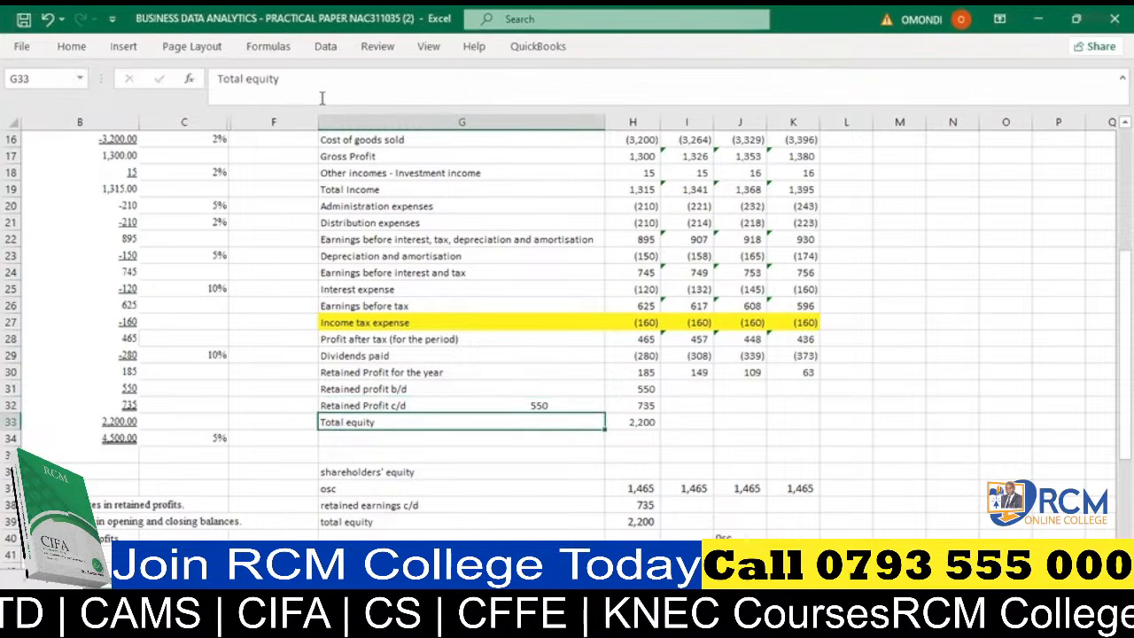
pyautogui.click(519, 407)
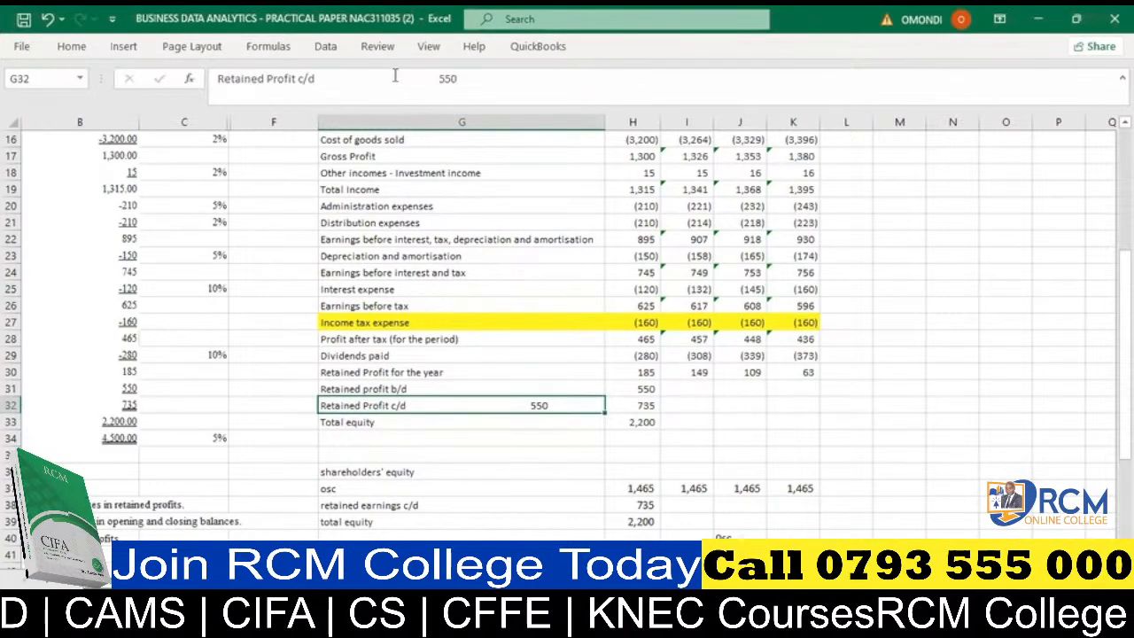
pyautogui.click(412, 78)
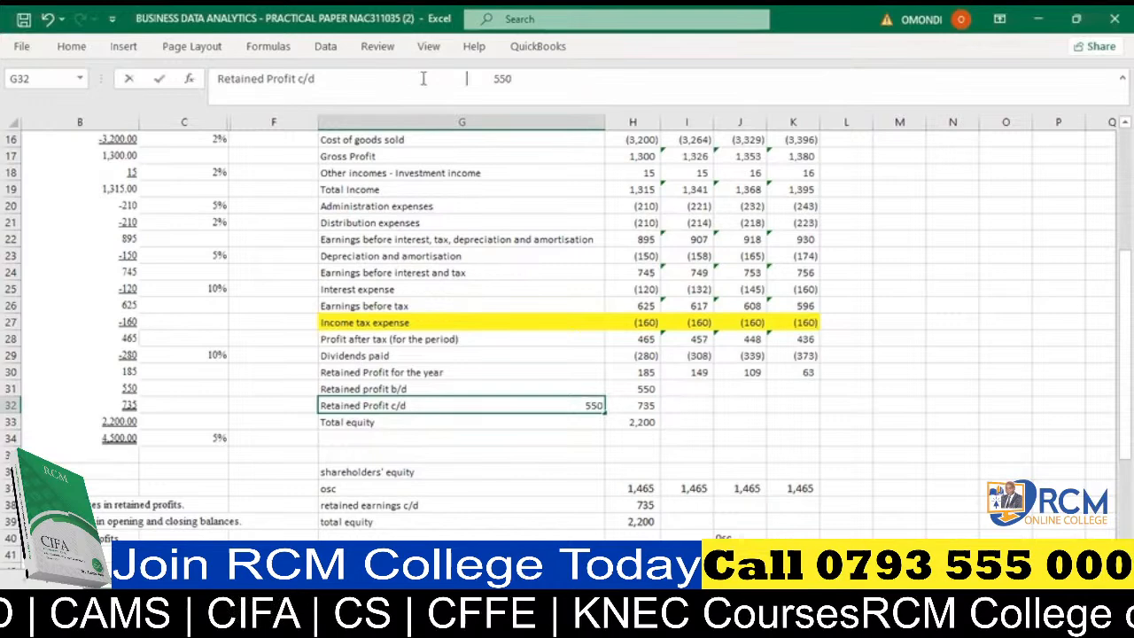
pyautogui.click(587, 405)
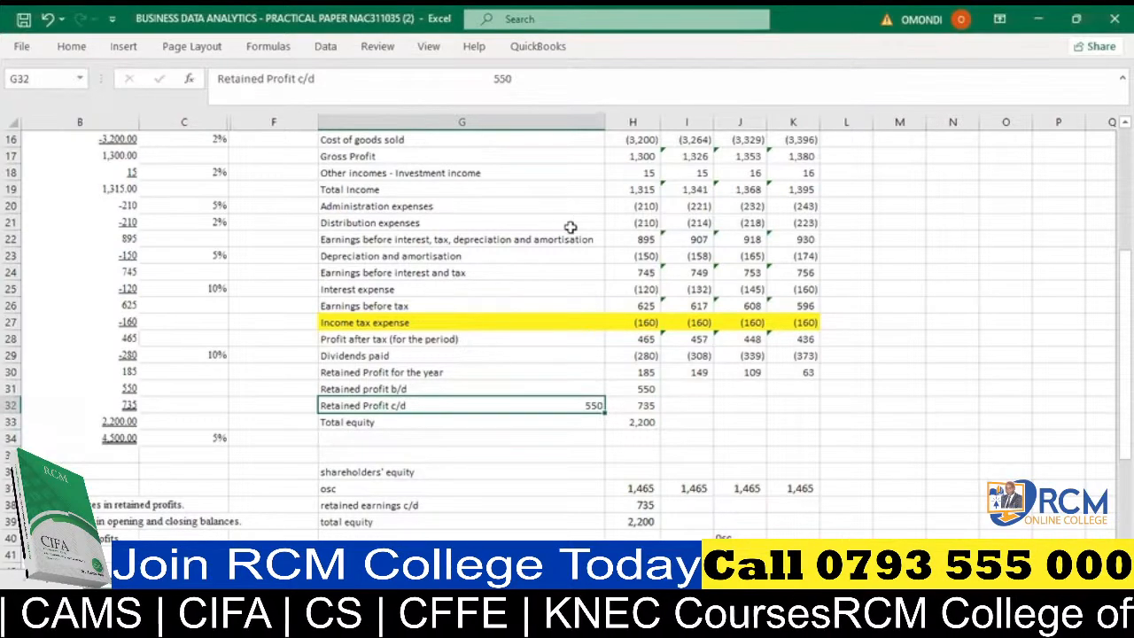
pyautogui.scroll(-1, 526, 331)
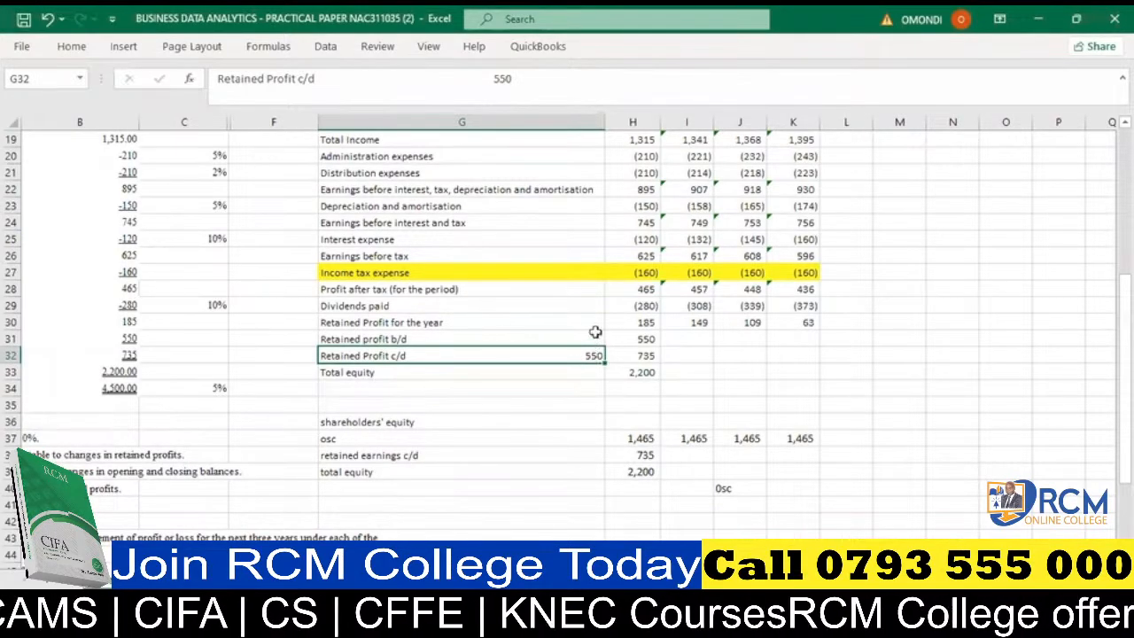
# - Compare the 2022 retained profit figures in H30:H32 with the 2021 closing balance in G32
pyautogui.click(637, 341)
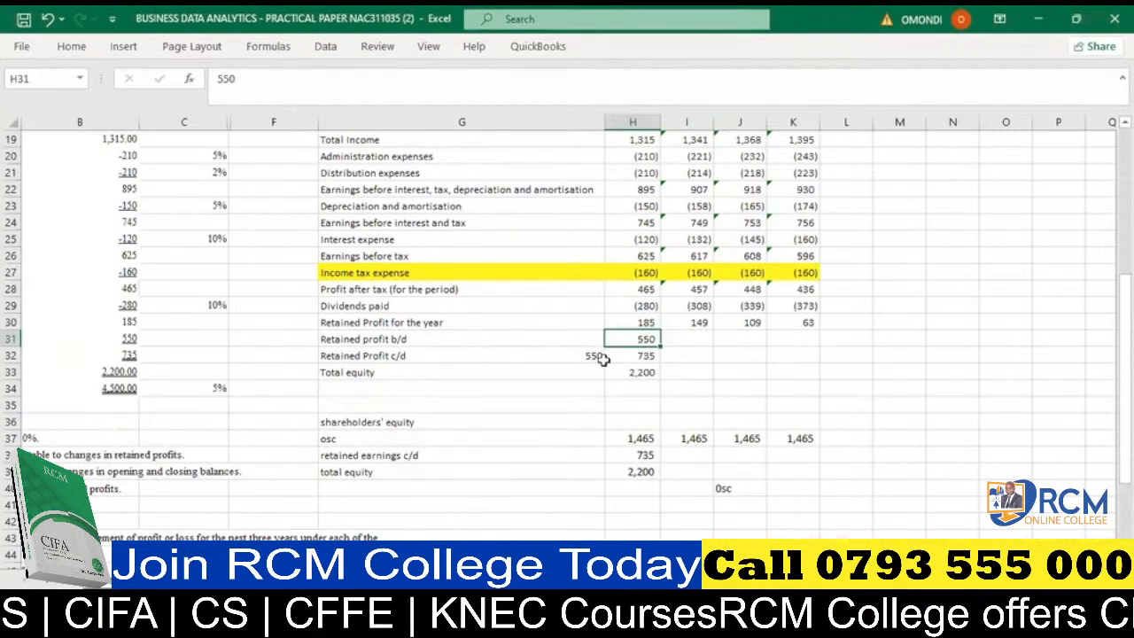
pyautogui.click(642, 323)
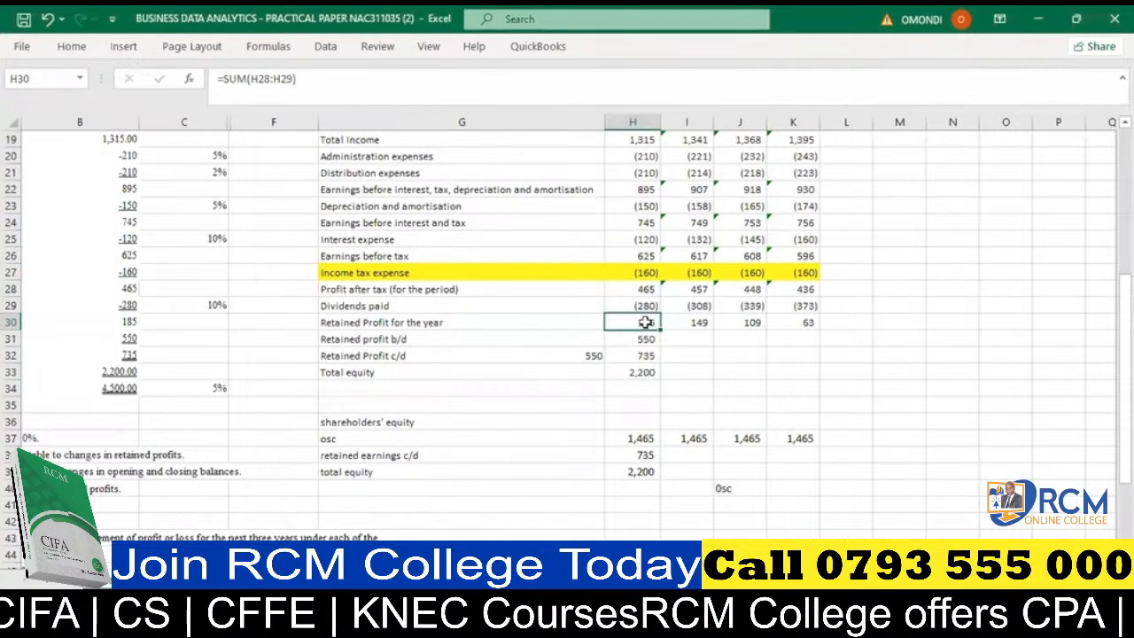
pyautogui.click(684, 339)
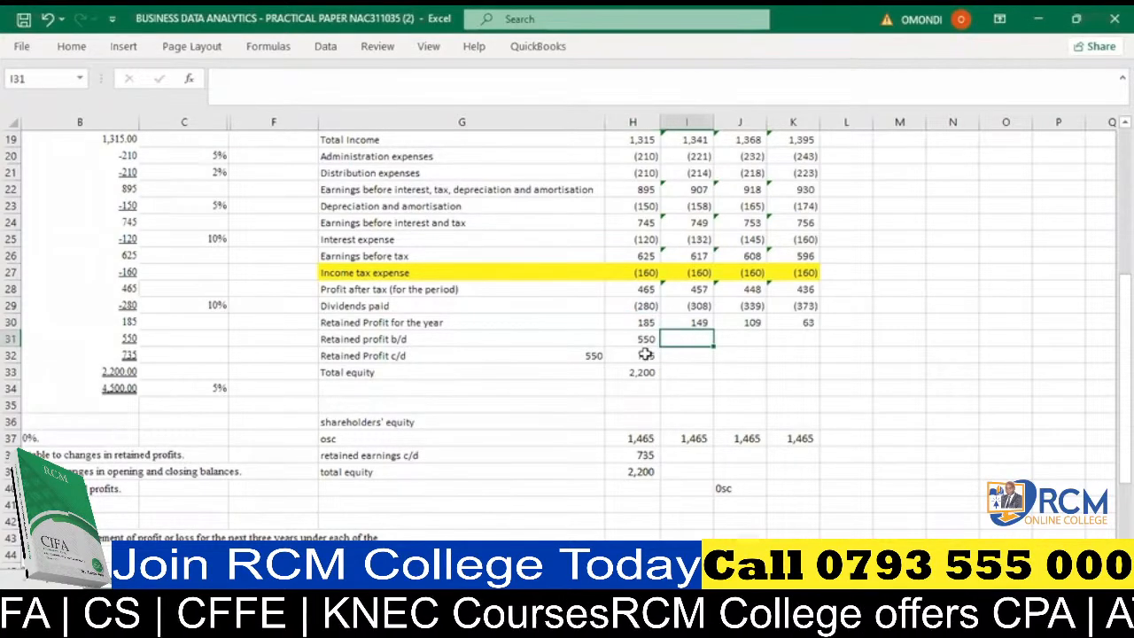
pyautogui.click(646, 353)
pyautogui.click(588, 352)
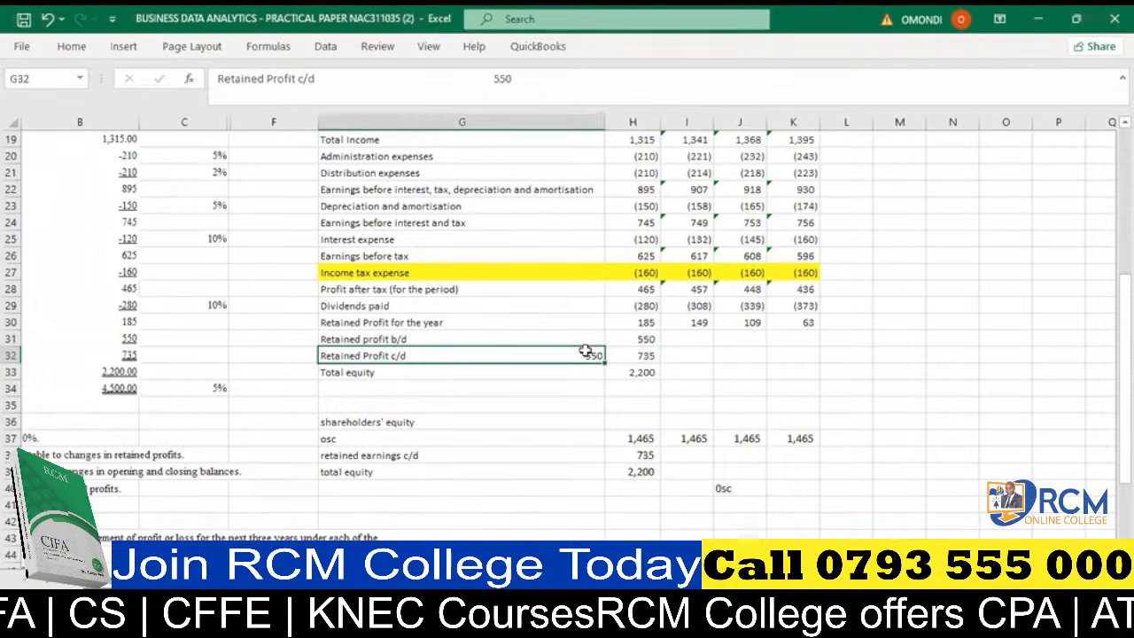
pyautogui.click(643, 340)
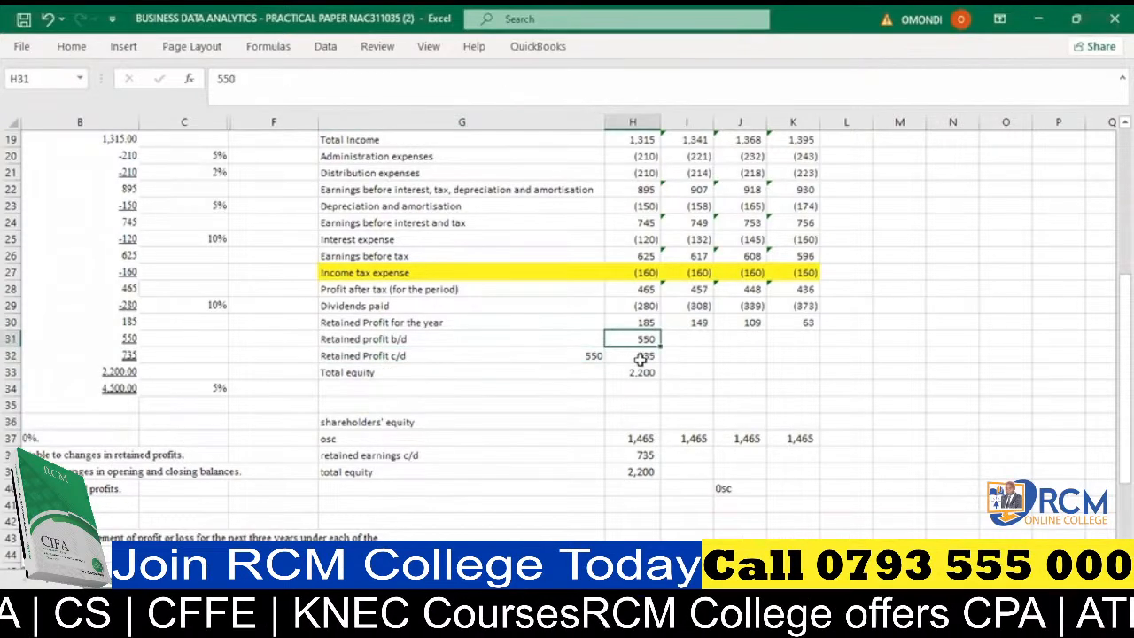
# - Link the 2023 retained profit b/d in I31 to the 2022 closing balance with =H32
pyautogui.click(689, 334)
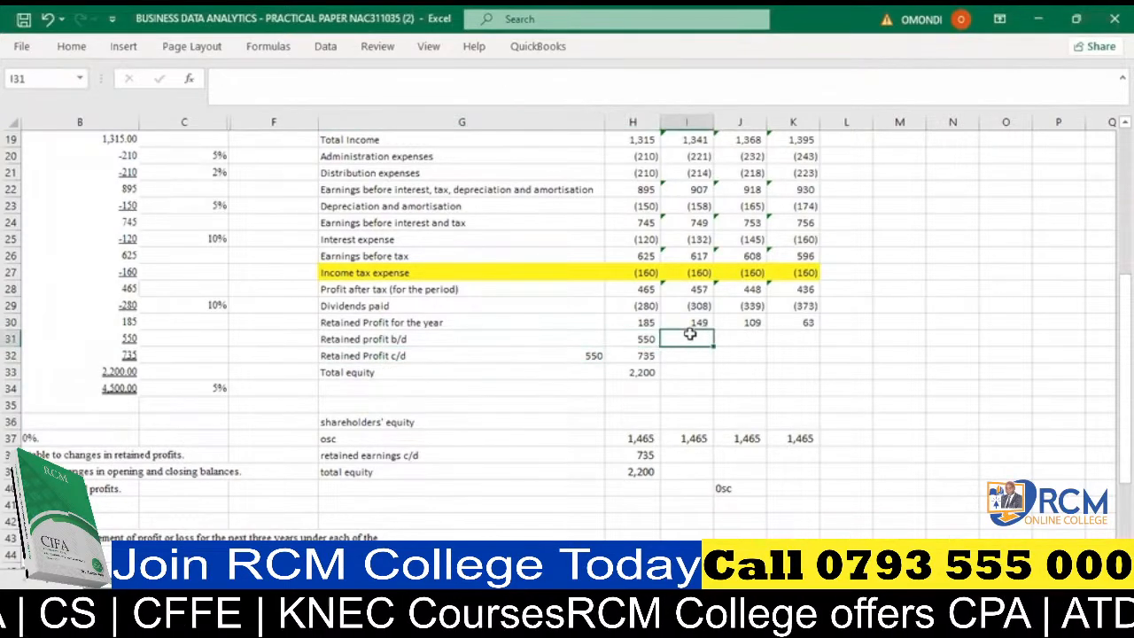
pyautogui.write('=')
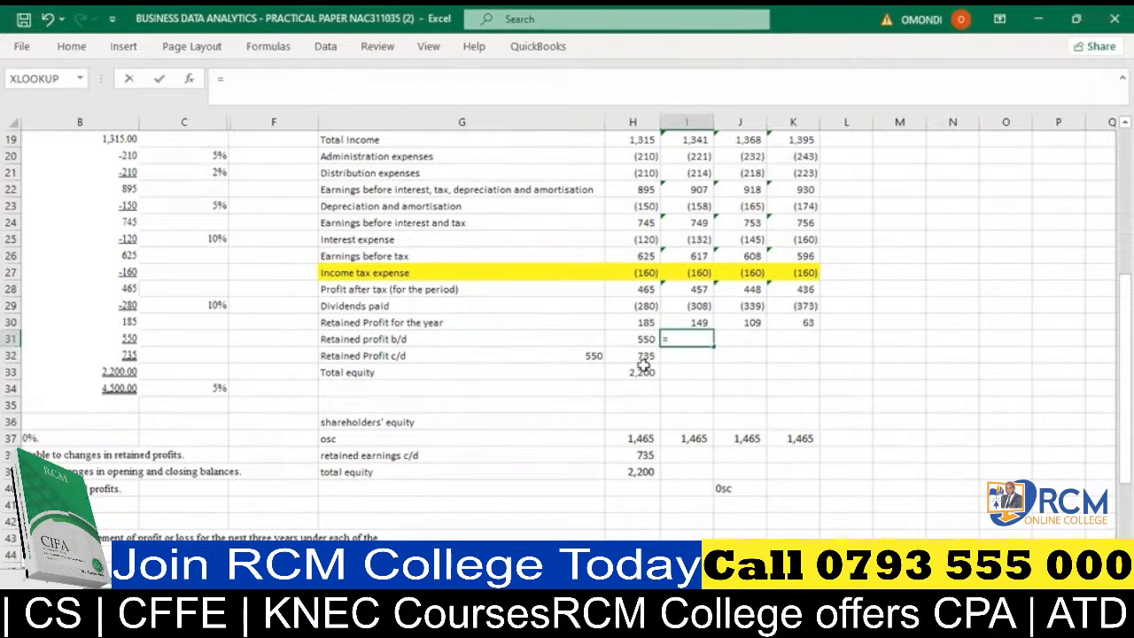
pyautogui.click(643, 356)
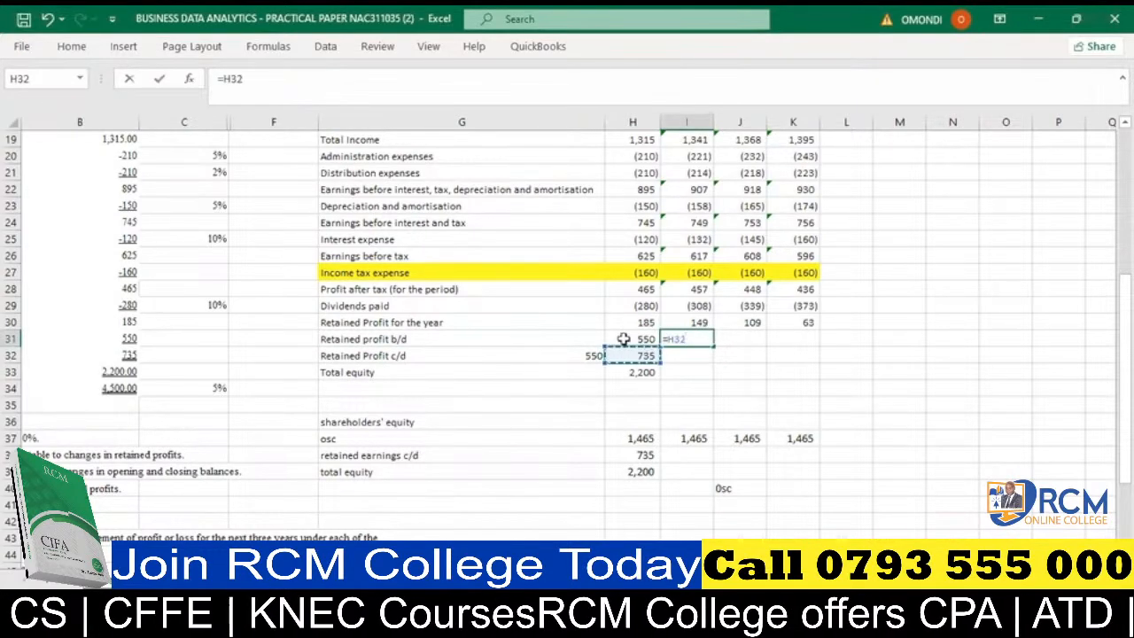
pyautogui.press('Return')
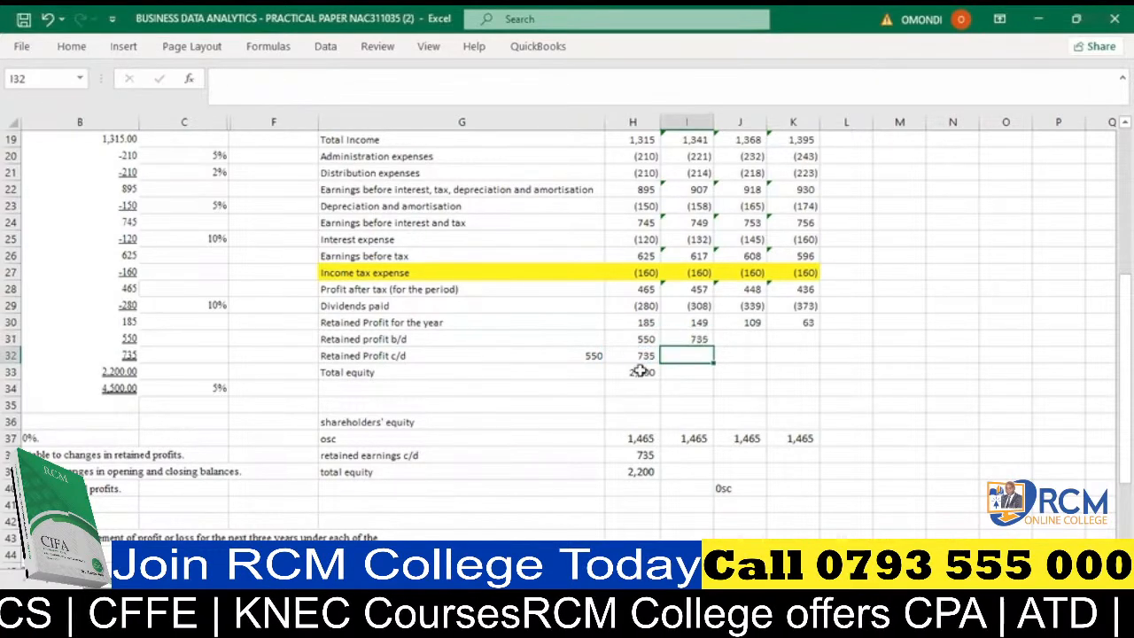
# - Check the 2022 retained profit b/d and c/d cells, and fill the H32 formula =SUM(H30:H31) across to K32
pyautogui.click(644, 356)
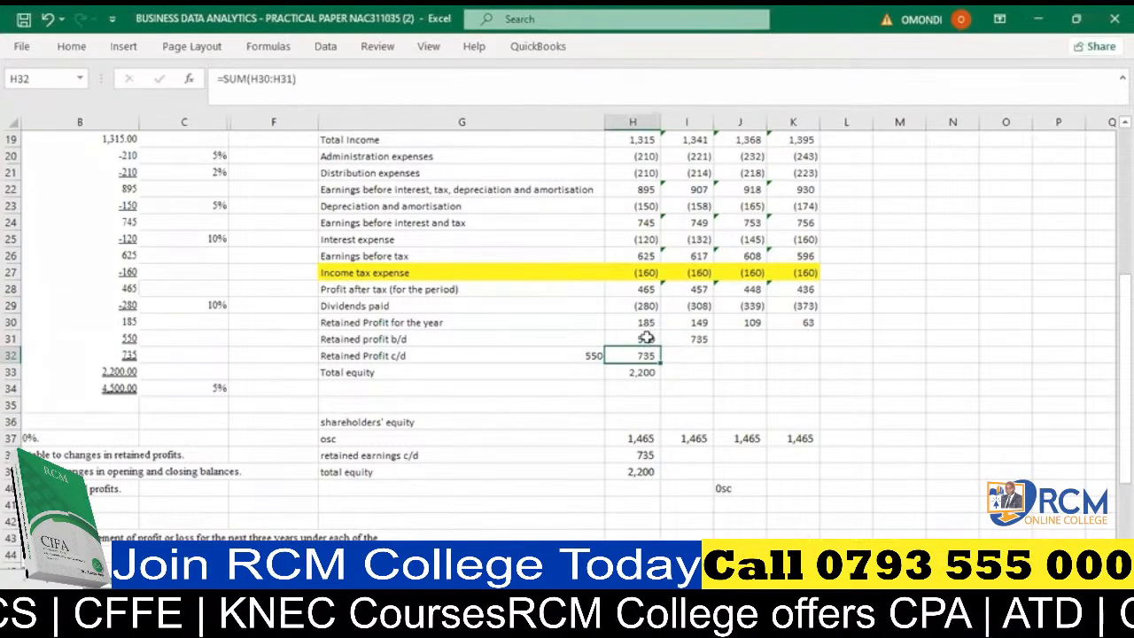
pyautogui.click(645, 338)
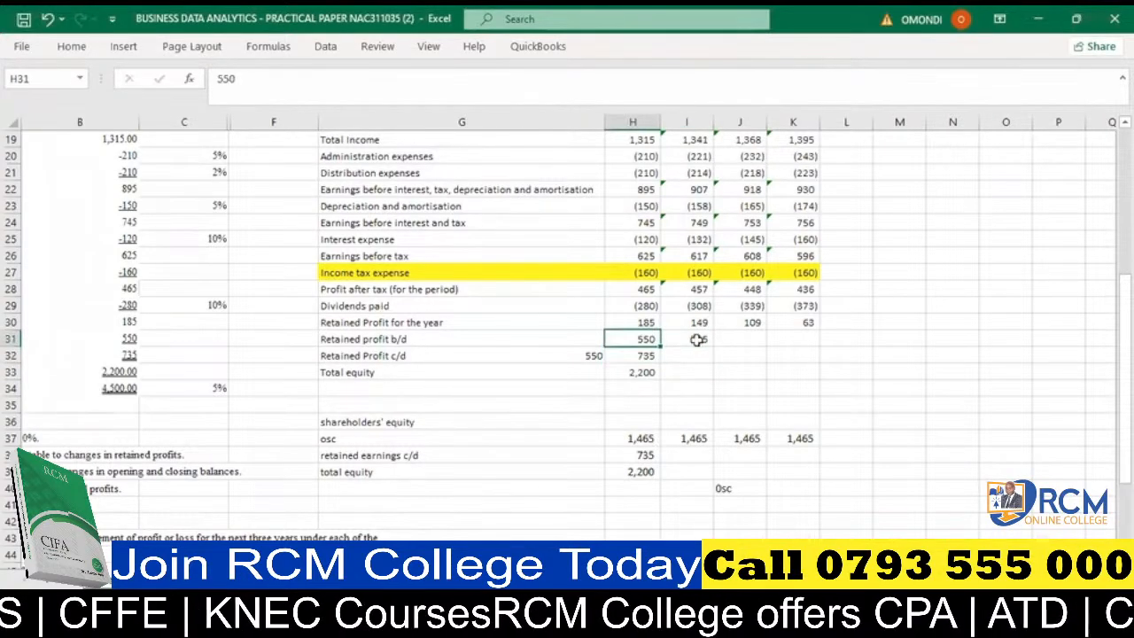
pyautogui.click(644, 356)
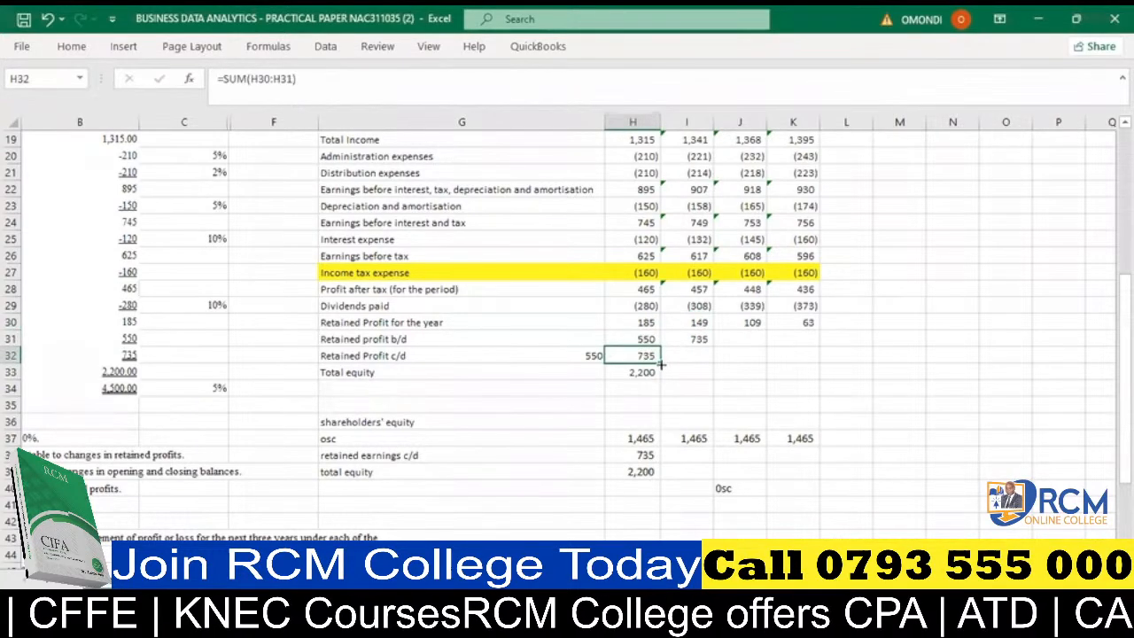
pyautogui.moveTo(684, 363); pyautogui.dragTo(802, 349)
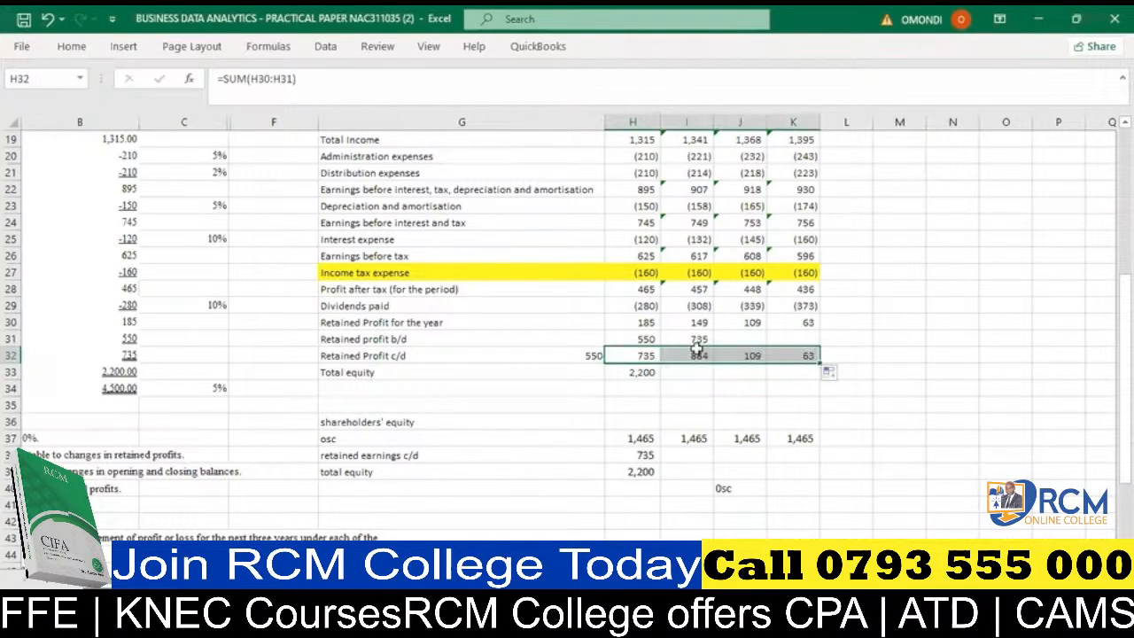
# - Inspect the cells summed by the 2023 retained profit c/d formula in I32, and select the 2024 b/d cell J31
pyautogui.click(697, 352)
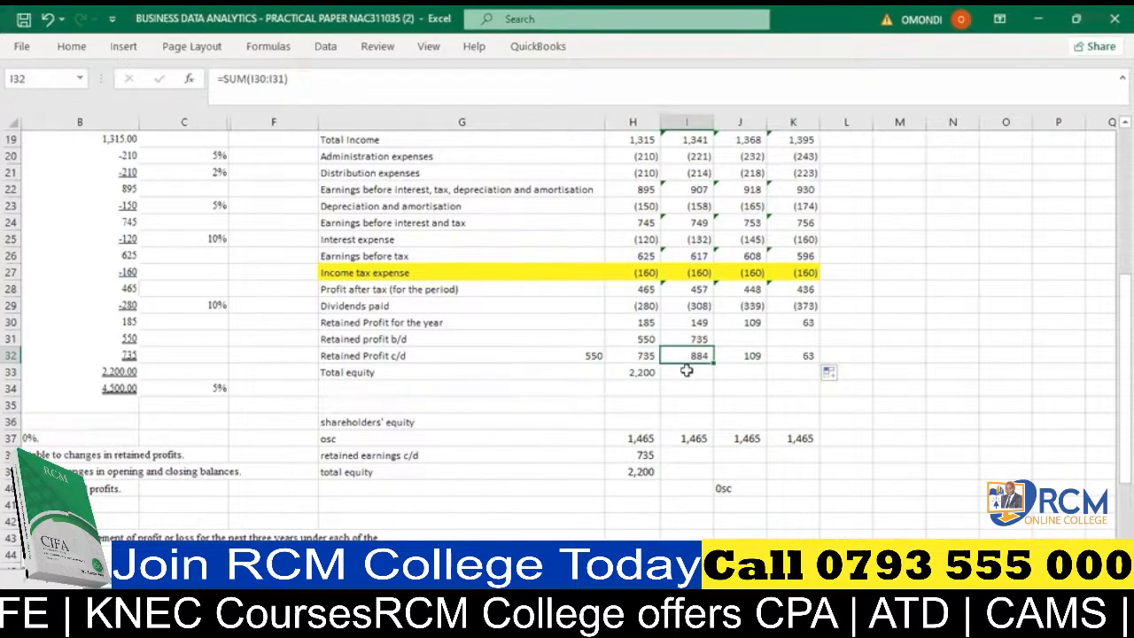
pyautogui.doubleClick(689, 358)
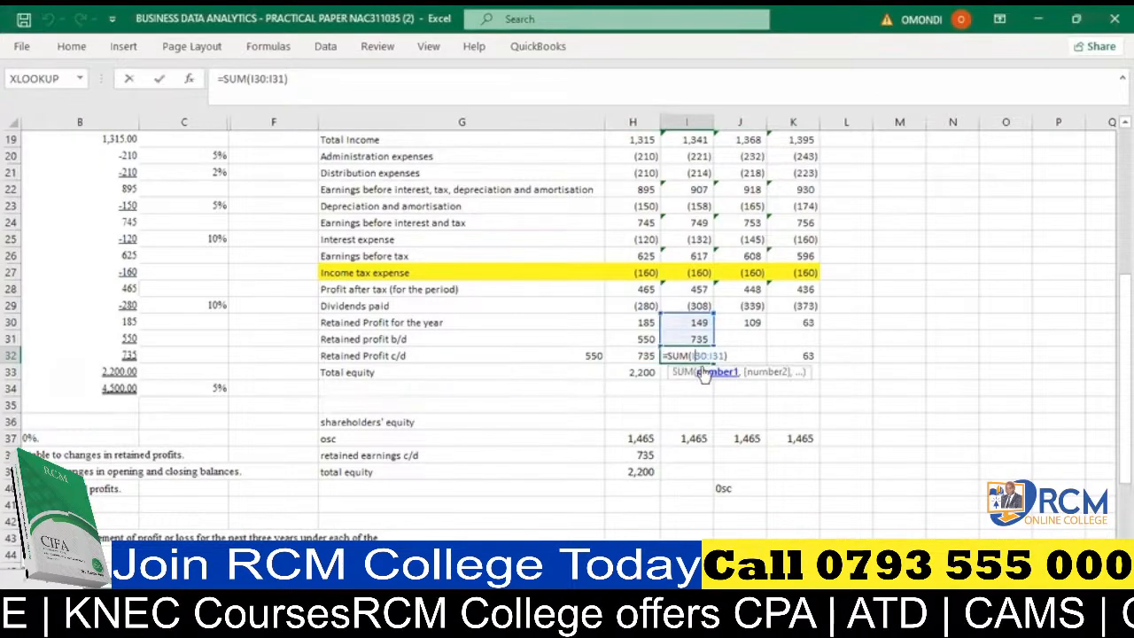
pyautogui.press('Return')
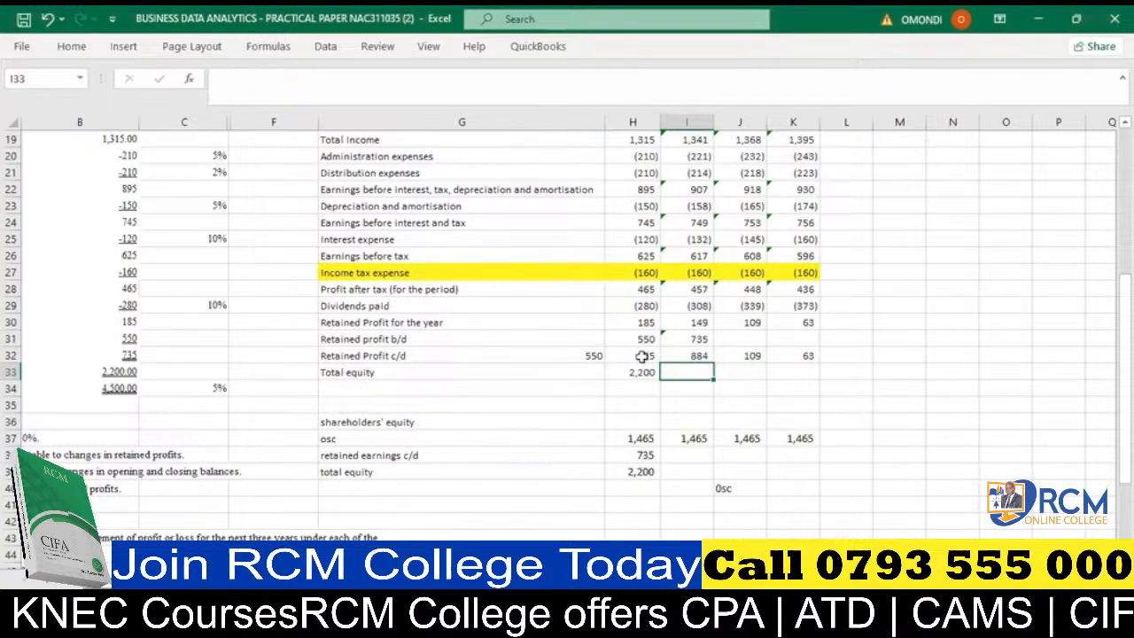
pyautogui.click(749, 339)
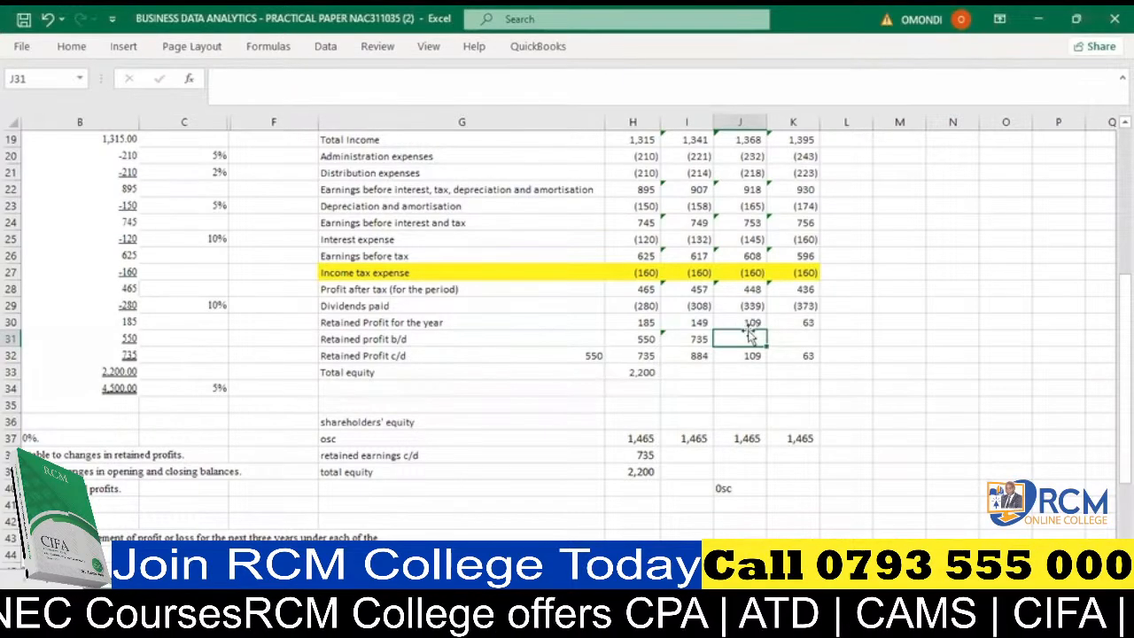
# - Fill the retained profit b/d formula =H32 from I31 across 2024 and 2025, through K31
pyautogui.click(699, 340)
pyautogui.moveTo(713, 346); pyautogui.dragTo(753, 346)
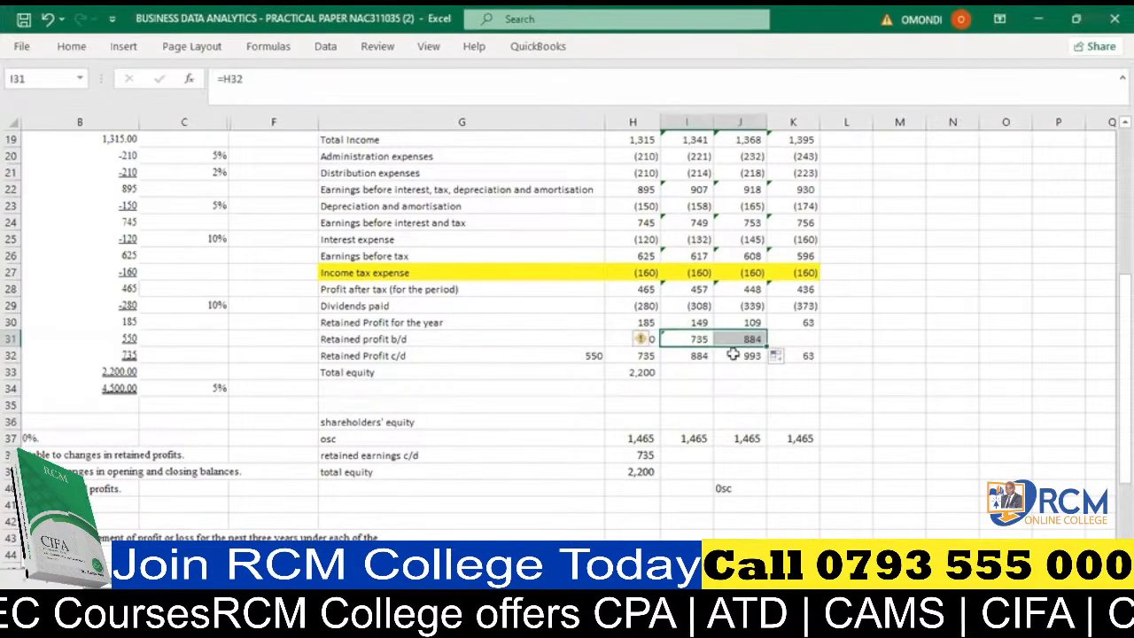
pyautogui.click(747, 336)
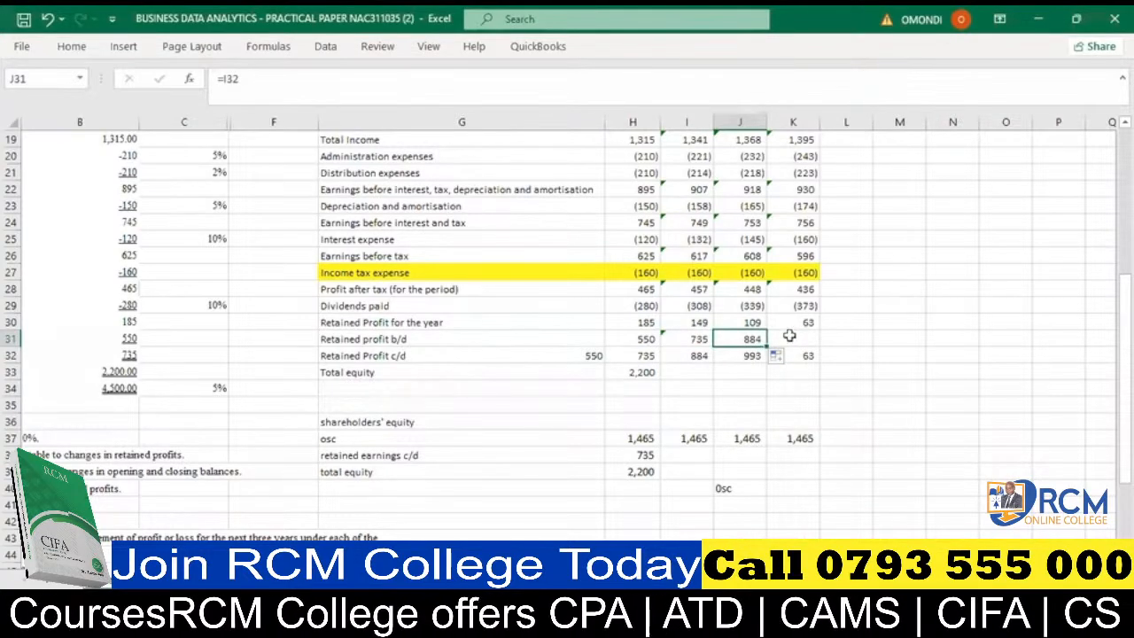
pyautogui.moveTo(766, 347); pyautogui.dragTo(803, 348)
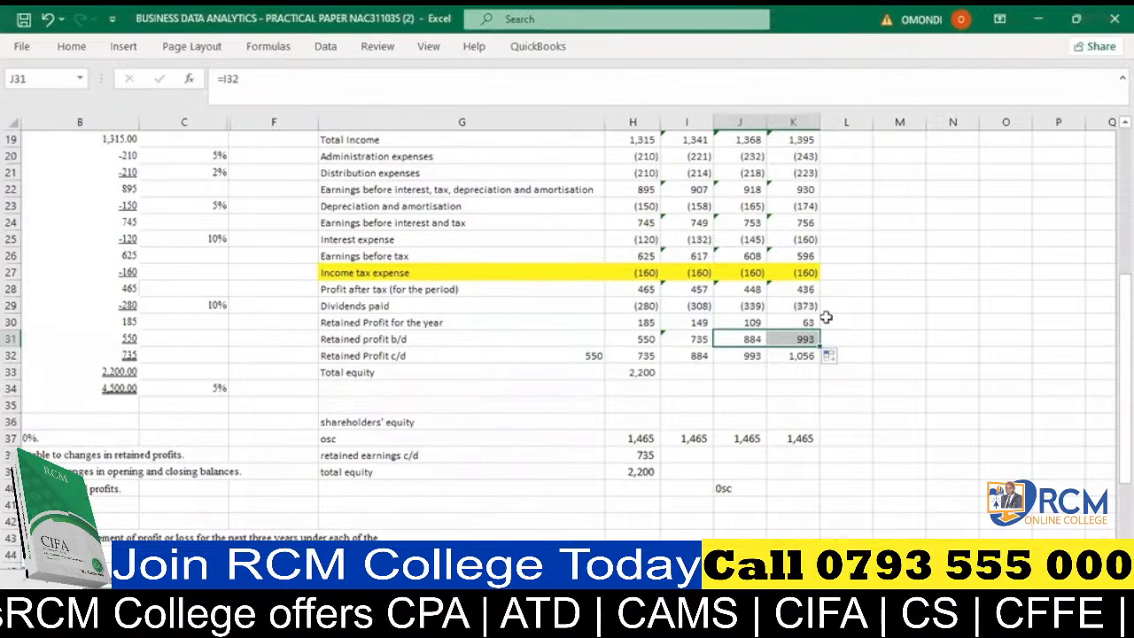
pyautogui.click(775, 373)
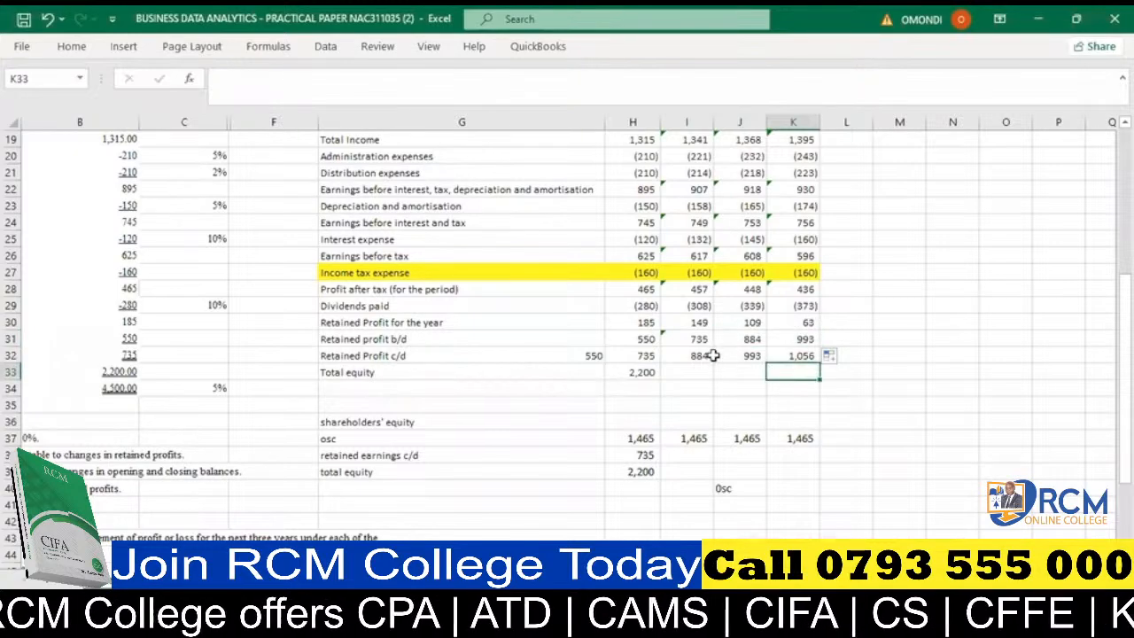
# - Review the retained profit c/d balances across row 32 and the 2022 sum formula in H32
pyautogui.click(639, 359)
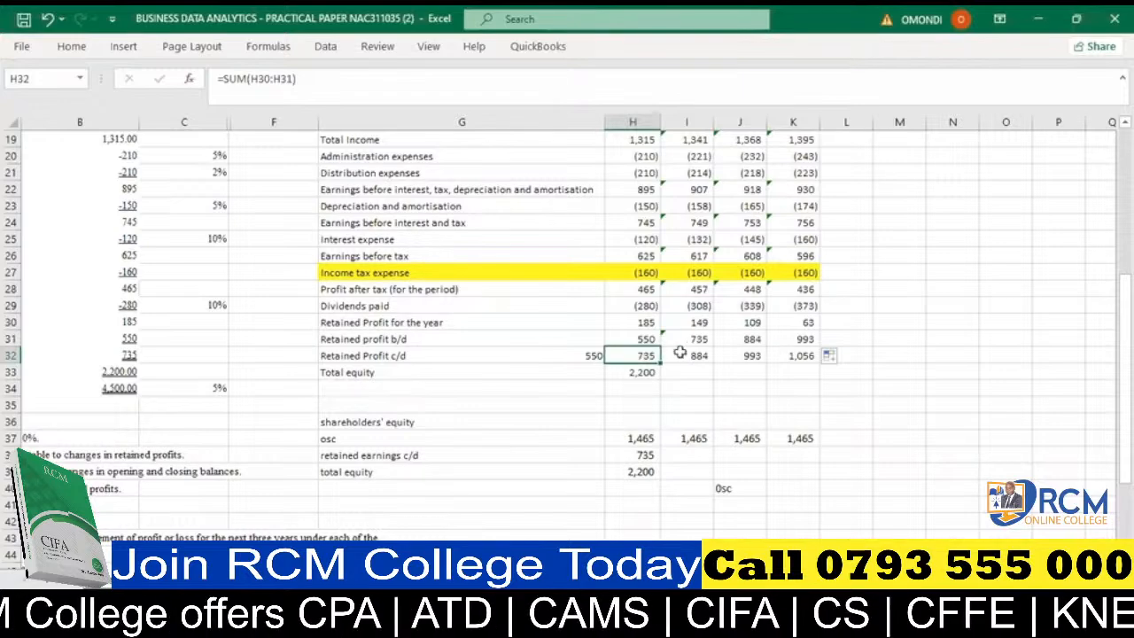
pyautogui.moveTo(569, 359); pyautogui.dragTo(797, 355)
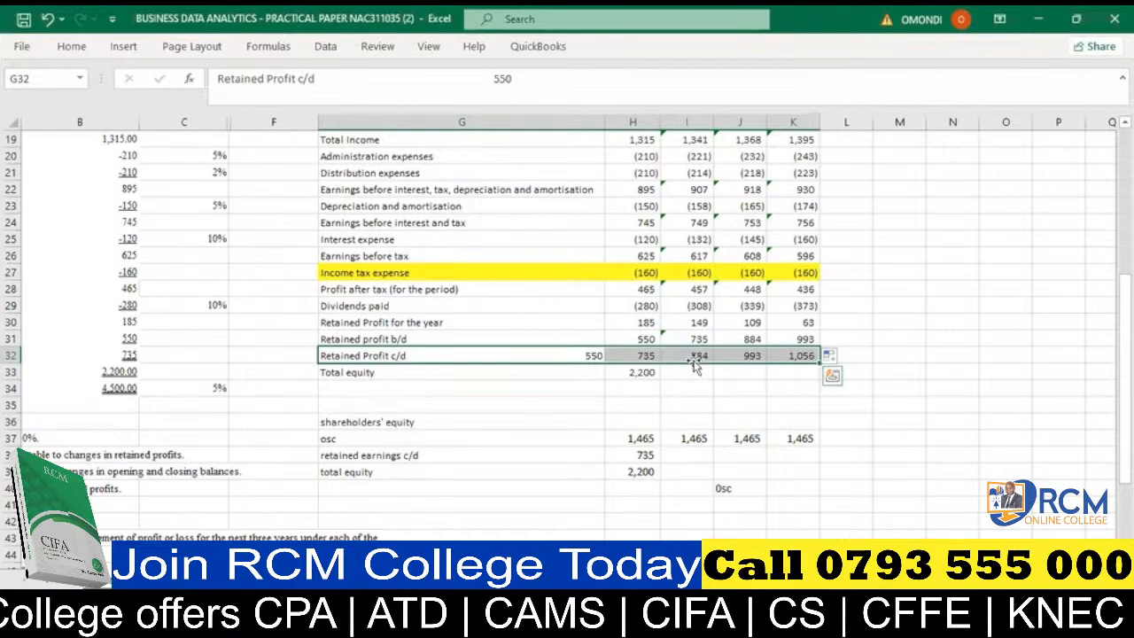
pyautogui.click(633, 354)
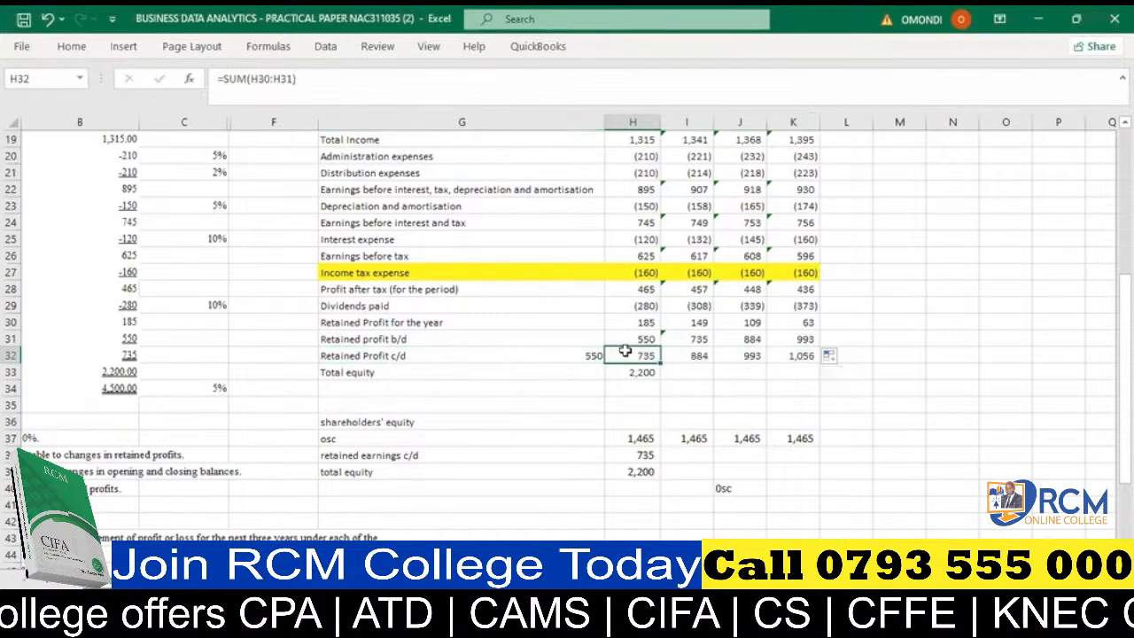
pyautogui.scroll(-1, 639, 379)
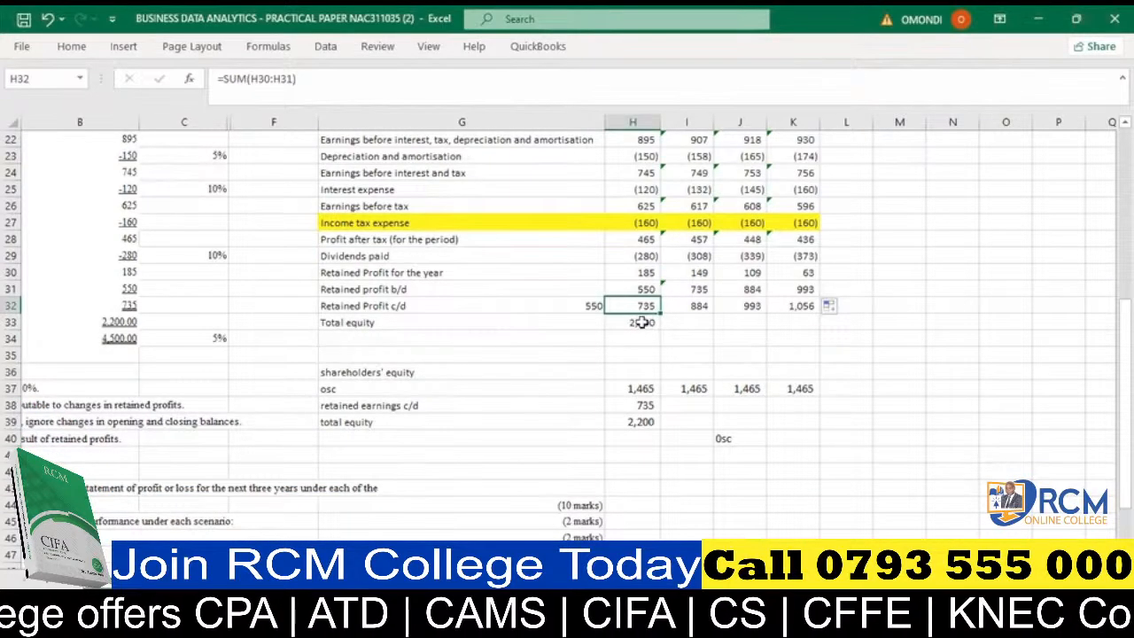
# - Examine how the osc and retained earnings c/d amounts in H37:H38 make up the 2022 total equity in H39
pyautogui.click(644, 402)
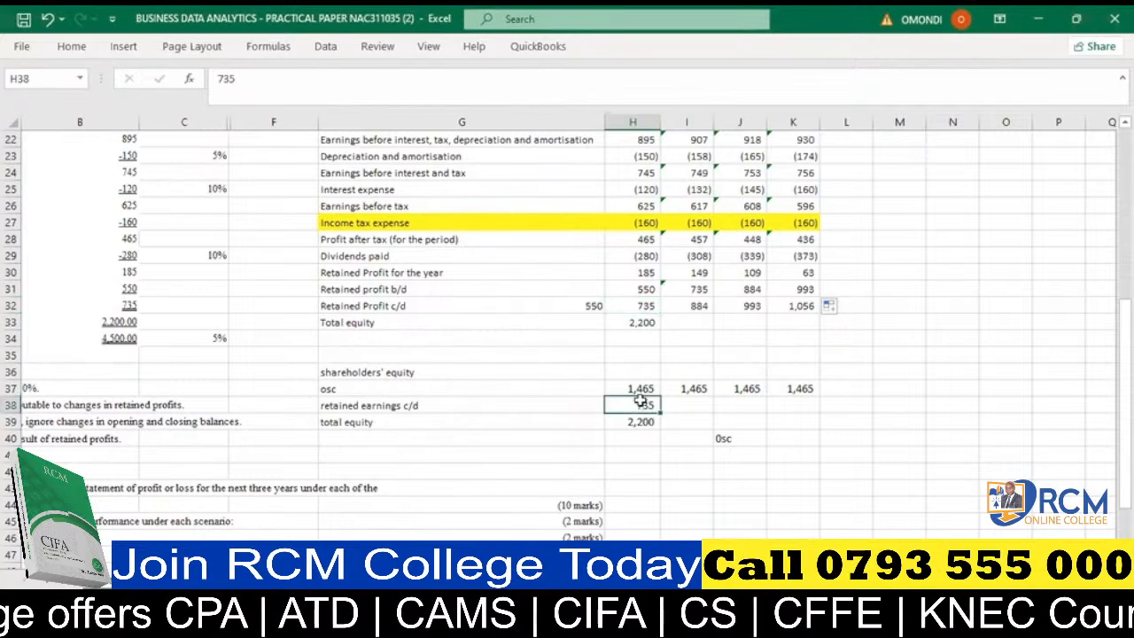
pyautogui.click(641, 388)
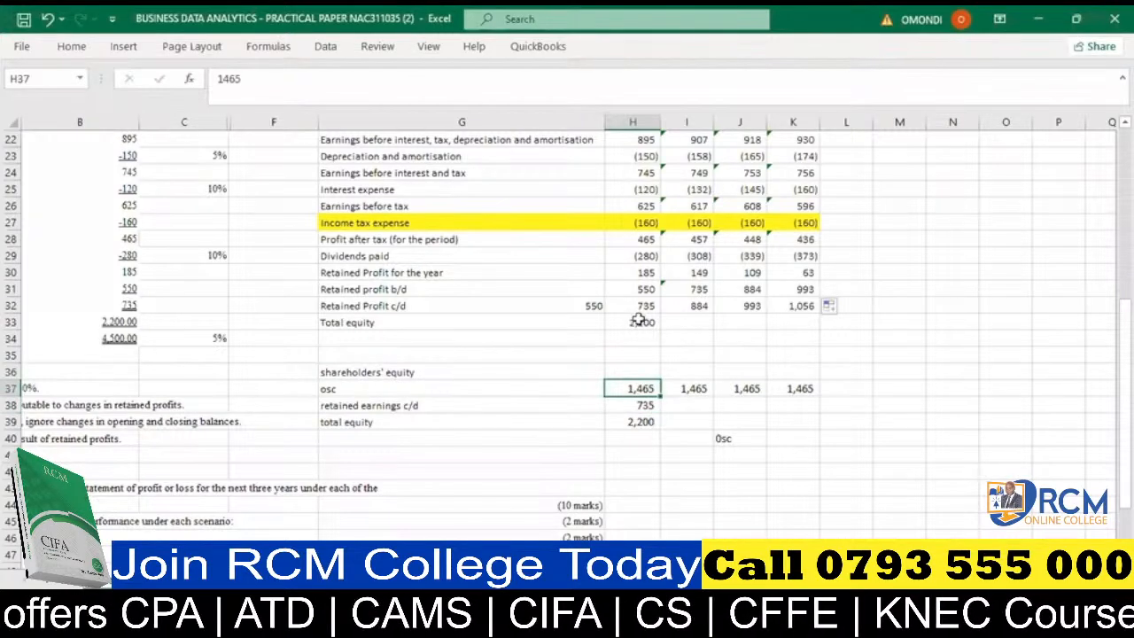
pyautogui.click(640, 405)
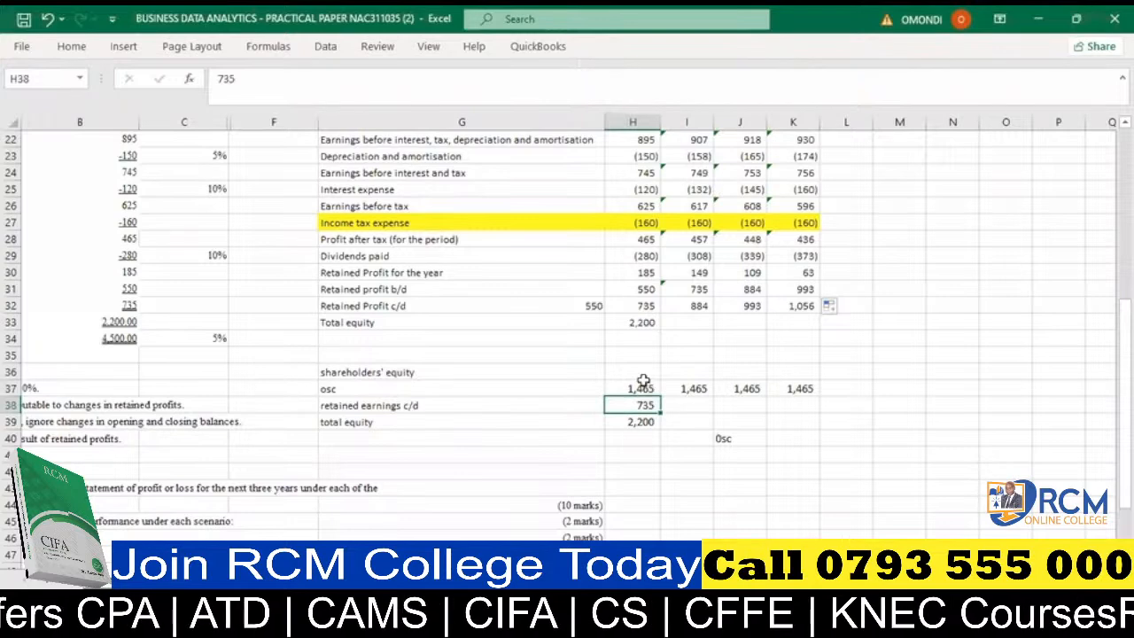
pyautogui.click(640, 422)
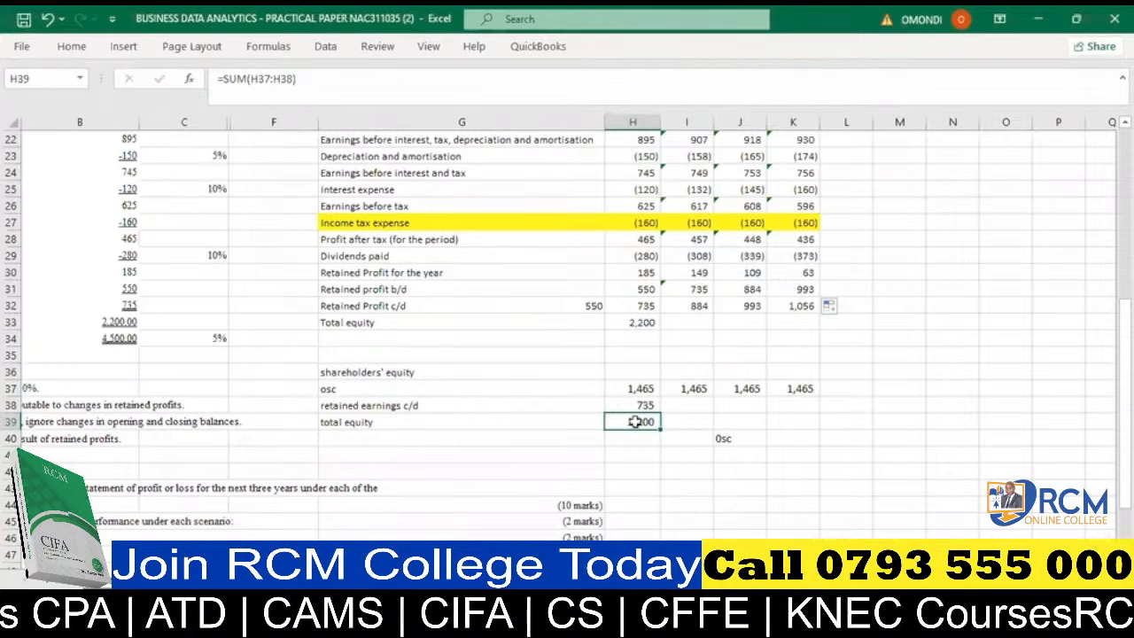
pyautogui.press('Up')
pyautogui.press('Up')
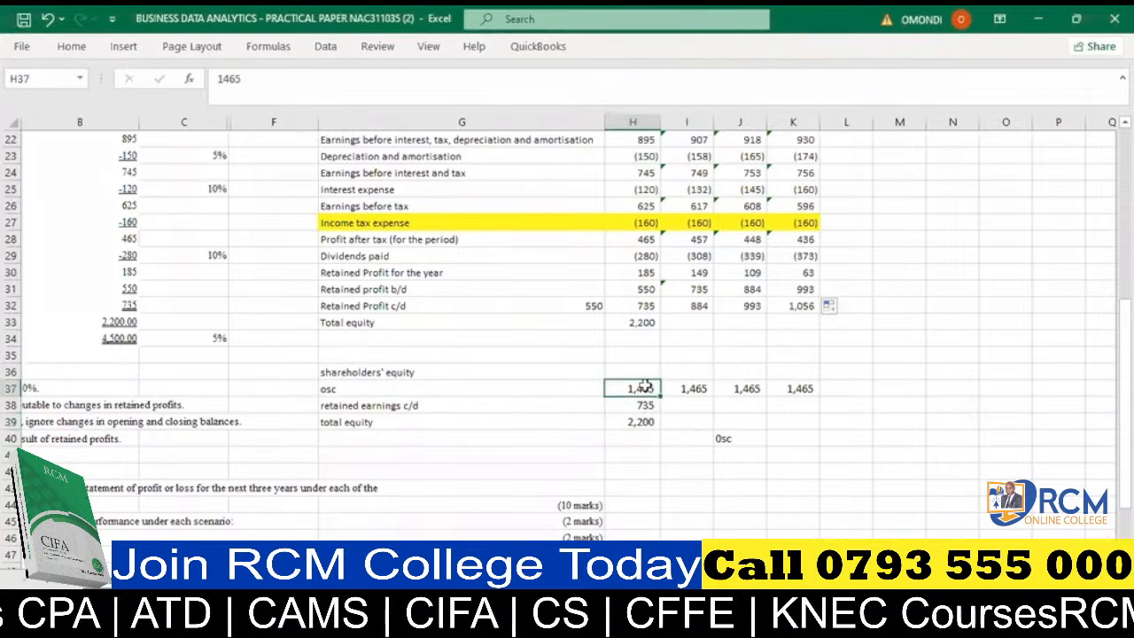
pyautogui.moveTo(644, 387); pyautogui.dragTo(644, 403)
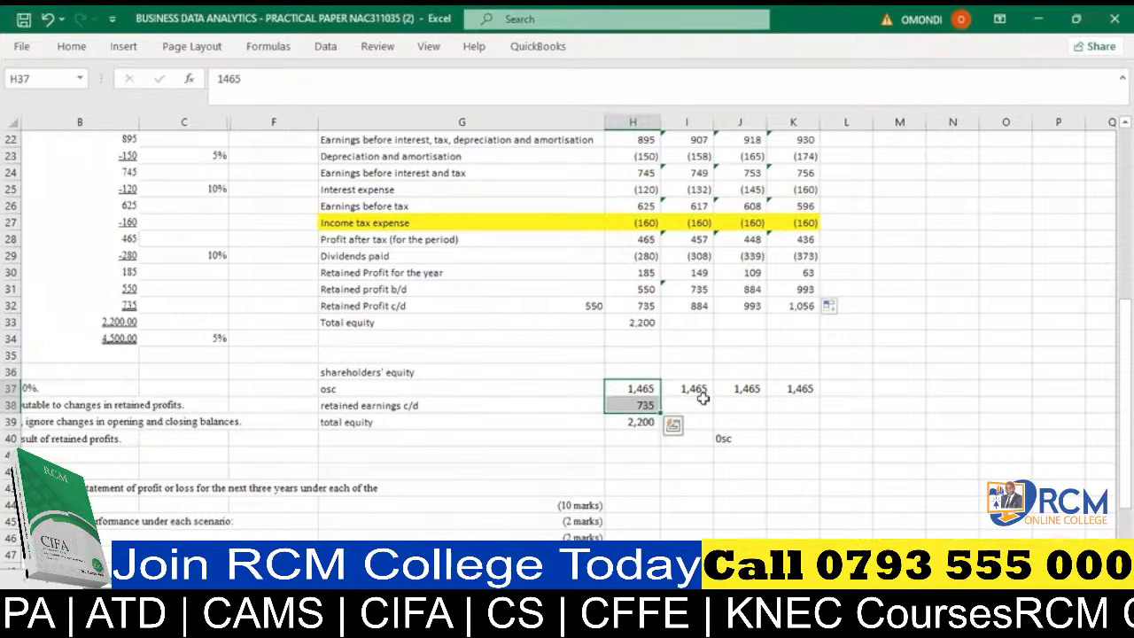
pyautogui.click(628, 386)
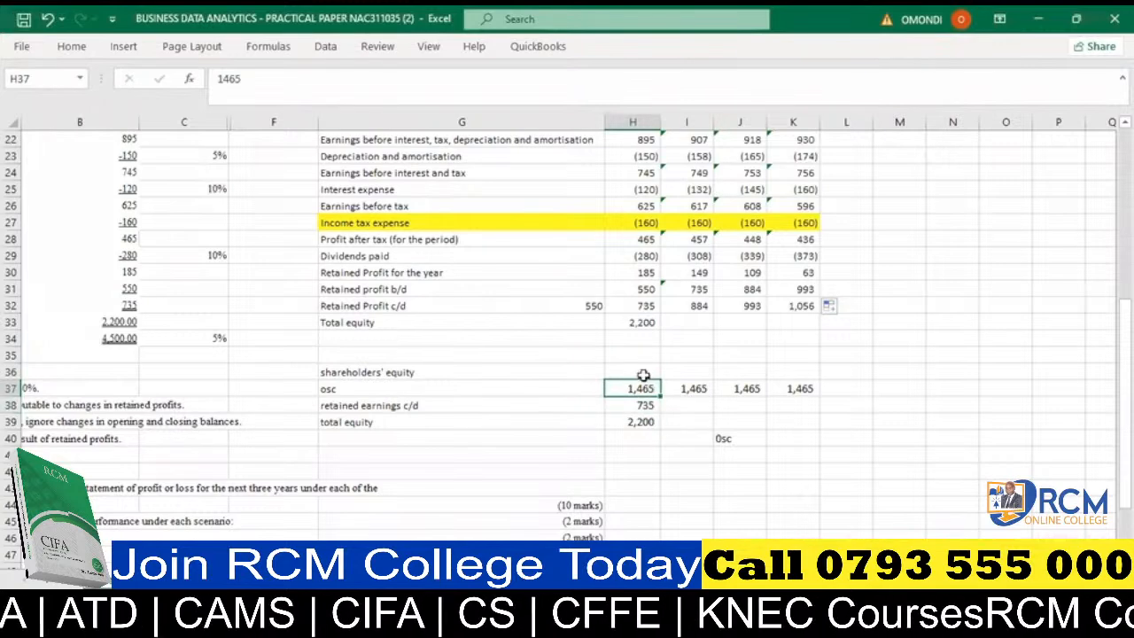
# - Check the 2022 osc amount in H37 against the total equity formula in H39 and the equity growth notes
pyautogui.click(445, 388)
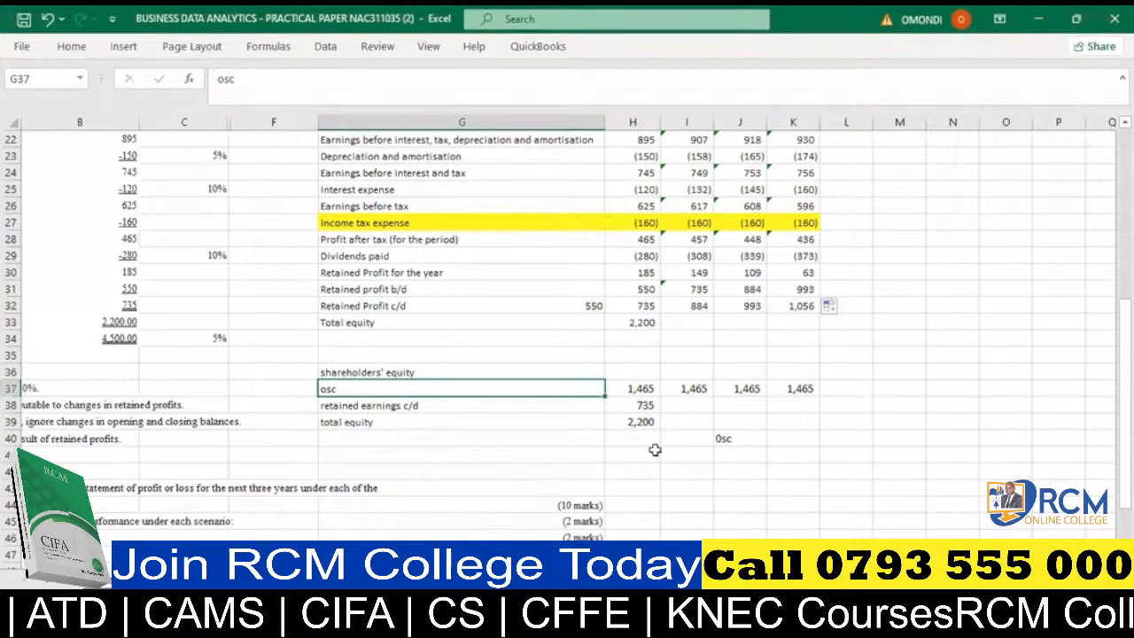
pyautogui.press('Right')
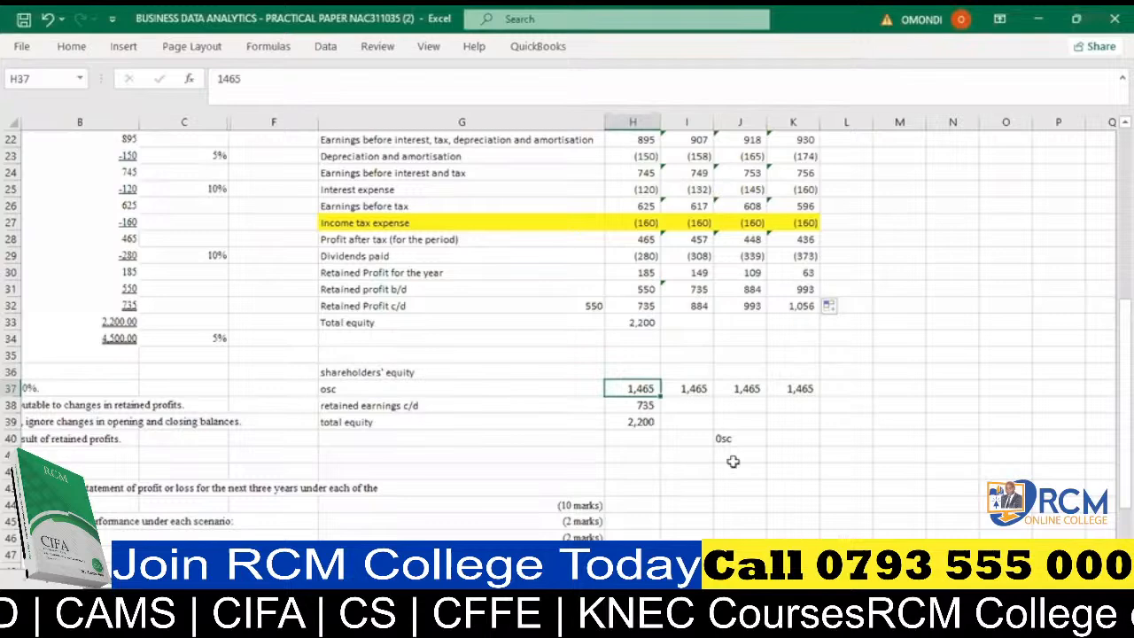
pyautogui.hscroll(-1, 733, 461)
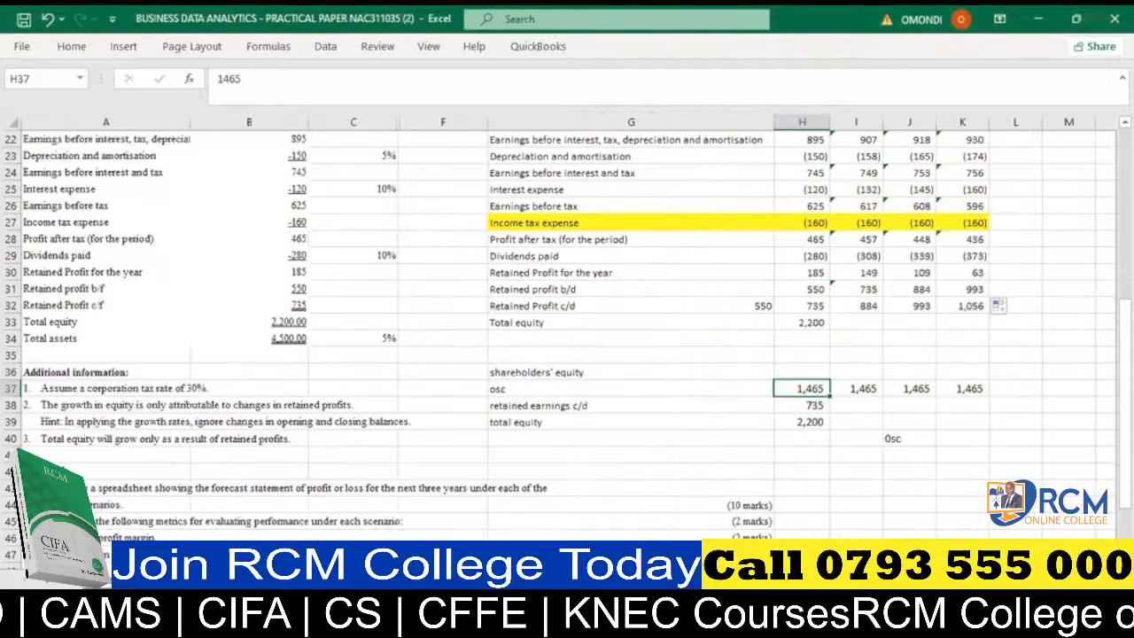
pyautogui.click(801, 422)
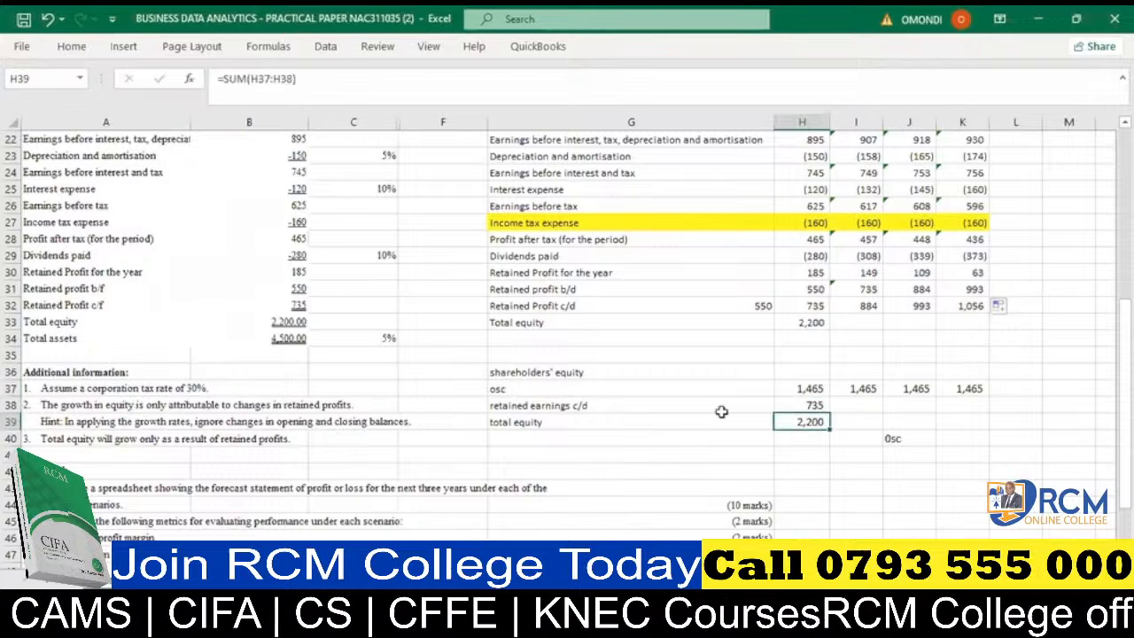
pyautogui.click(808, 390)
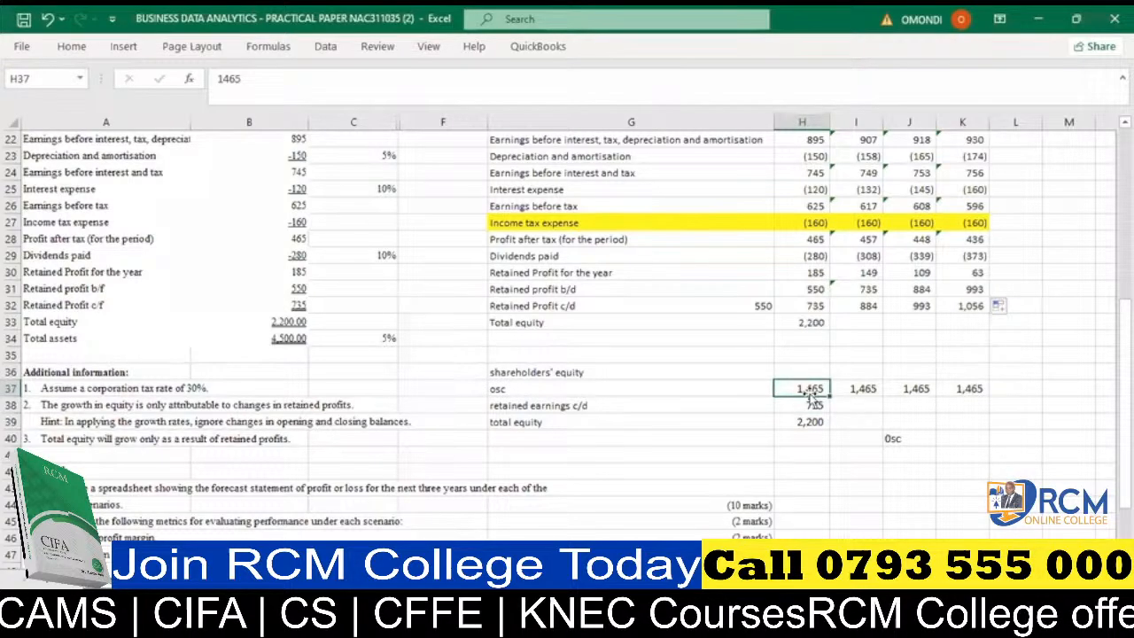
pyautogui.hscroll(2, 810, 396)
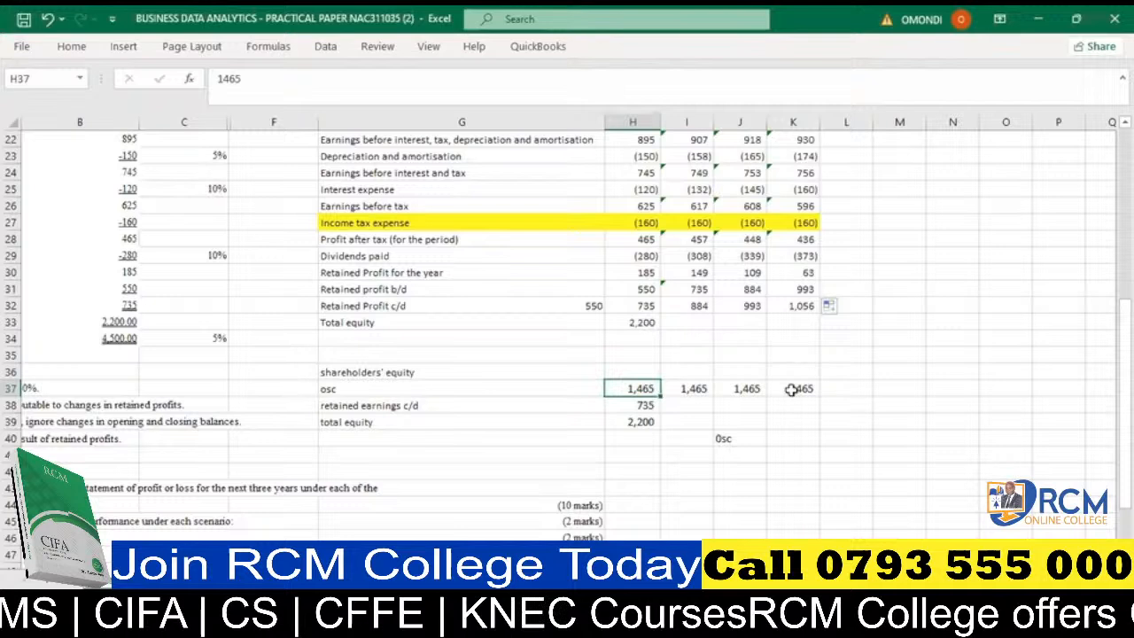
pyautogui.click(644, 422)
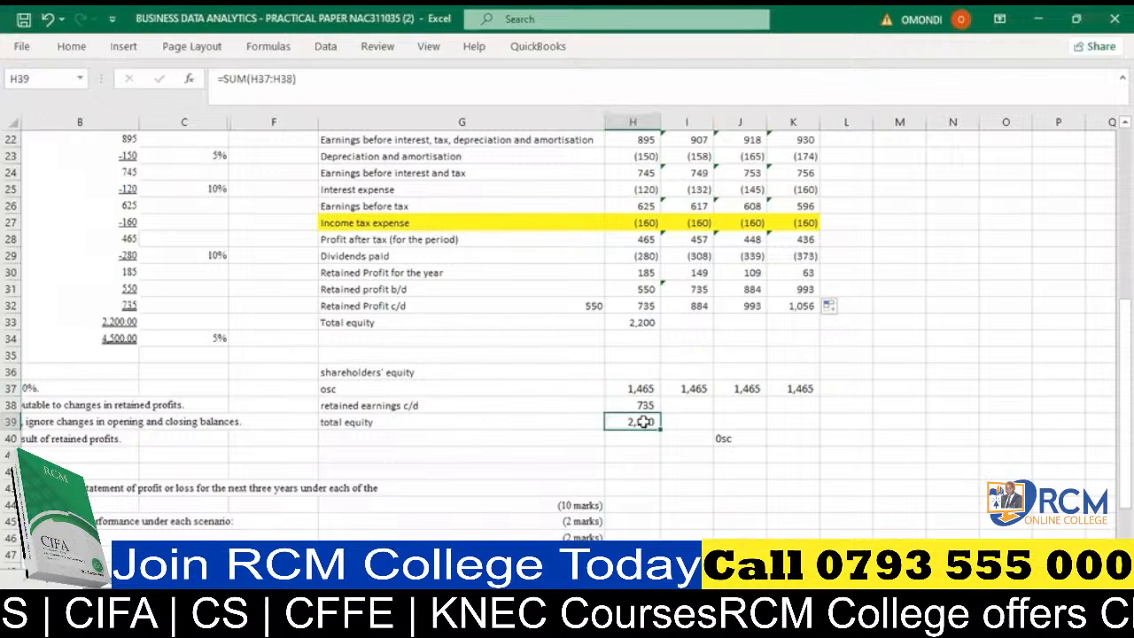
pyautogui.press('Up')
pyautogui.press('Up')
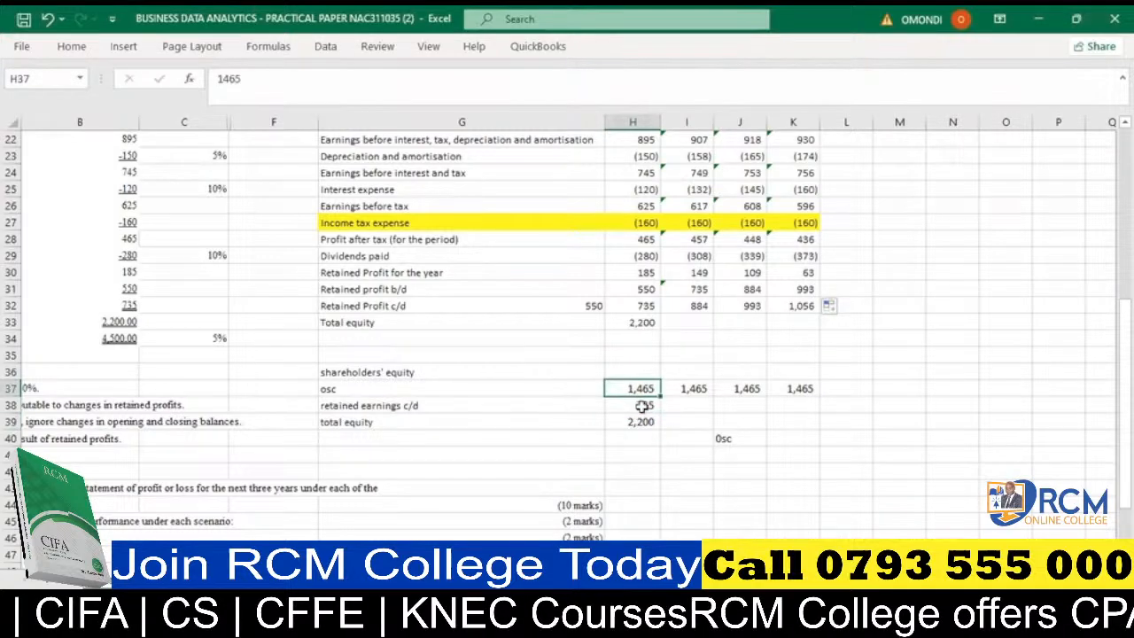
# - Calculate the 2023 total equity in I33 as osc plus retained profit c/d with =I37+I32
pyautogui.click(687, 322)
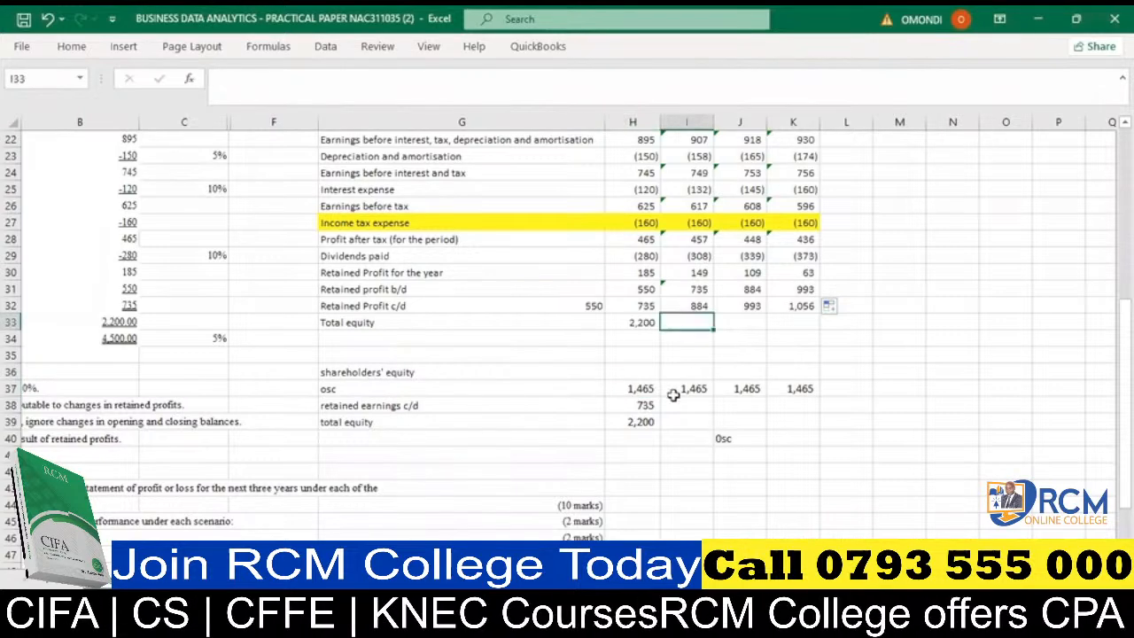
pyautogui.write('=')
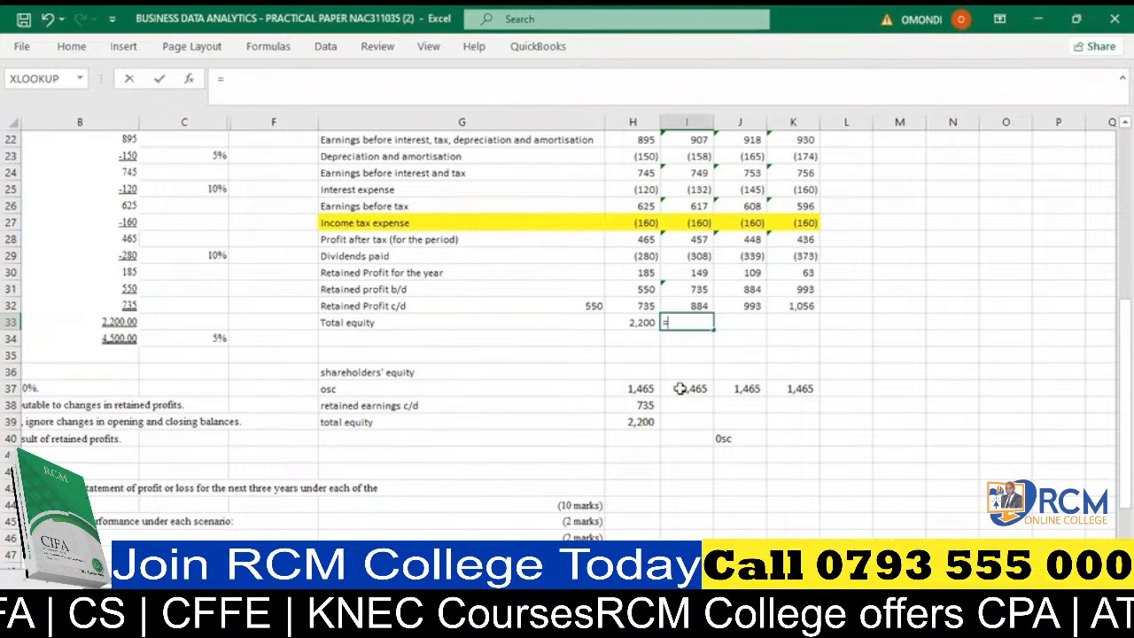
pyautogui.click(679, 388)
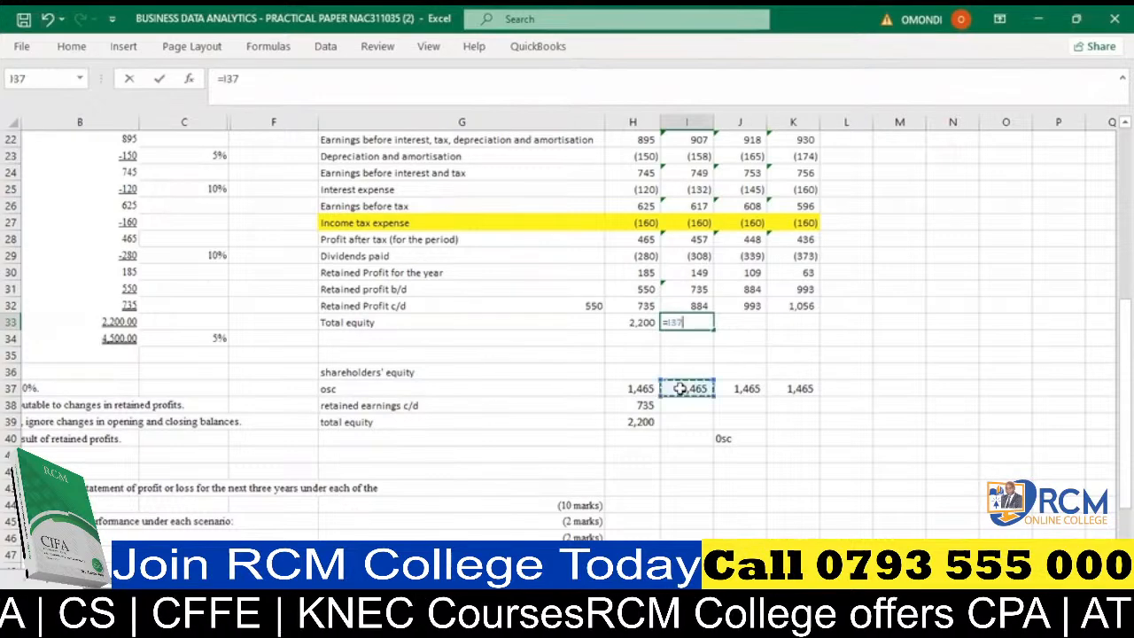
pyautogui.write('+')
pyautogui.click(695, 304)
pyautogui.press('Return')
pyautogui.click(698, 326)
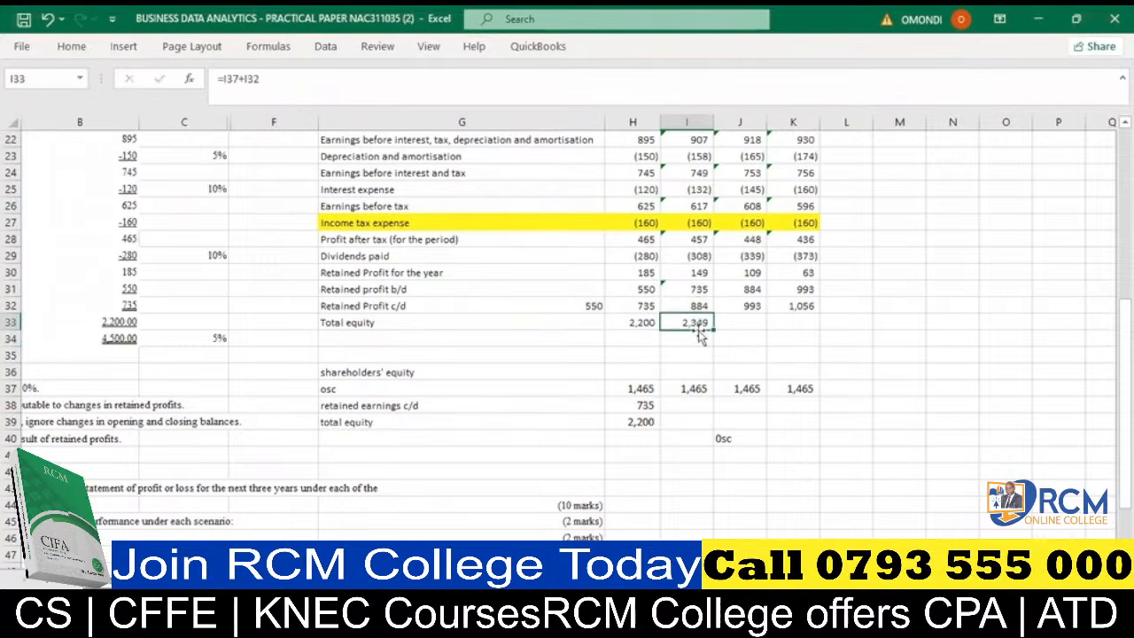
# - Fill the total equity formula from I33 across to K33 and check the formulas for 2023 to 2025
pyautogui.moveTo(713, 330); pyautogui.dragTo(806, 319)
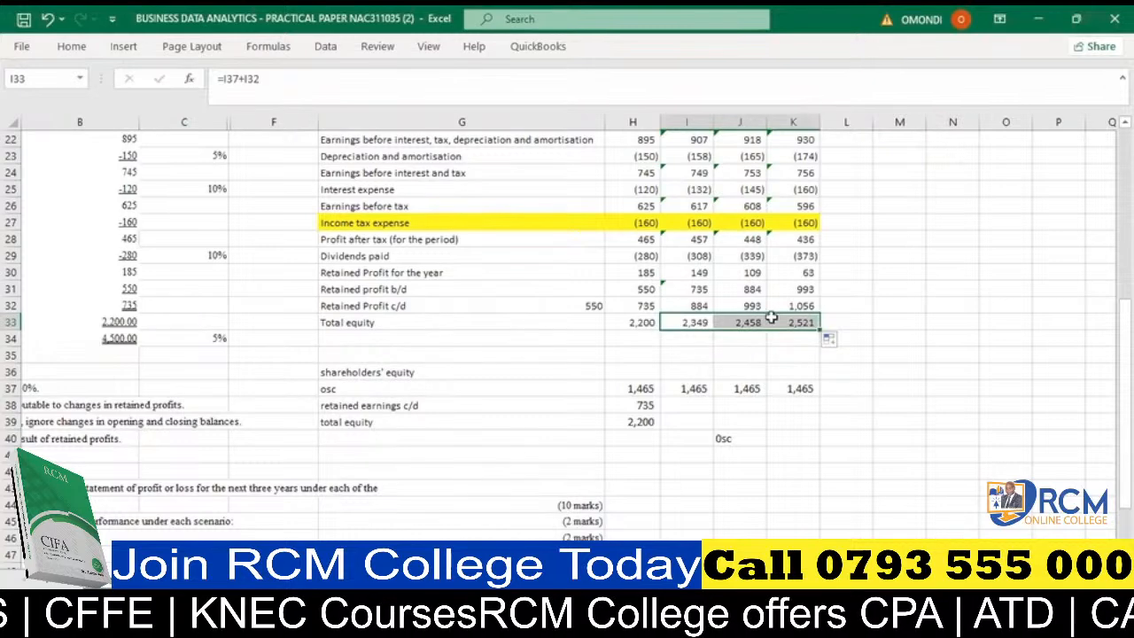
pyautogui.click(696, 321)
pyautogui.click(738, 322)
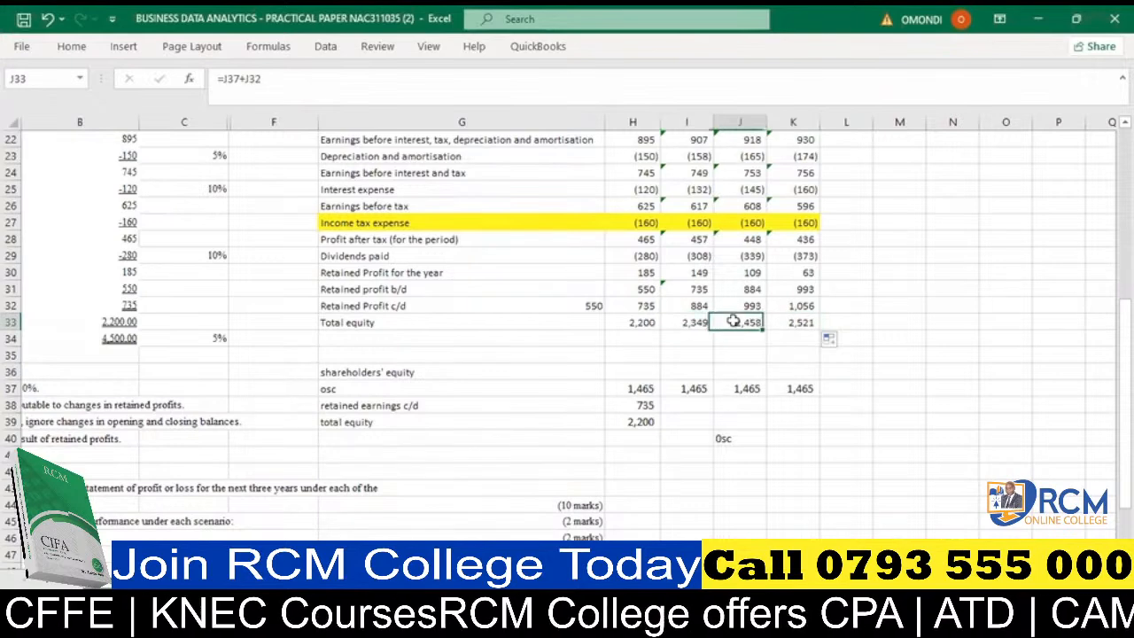
pyautogui.click(793, 323)
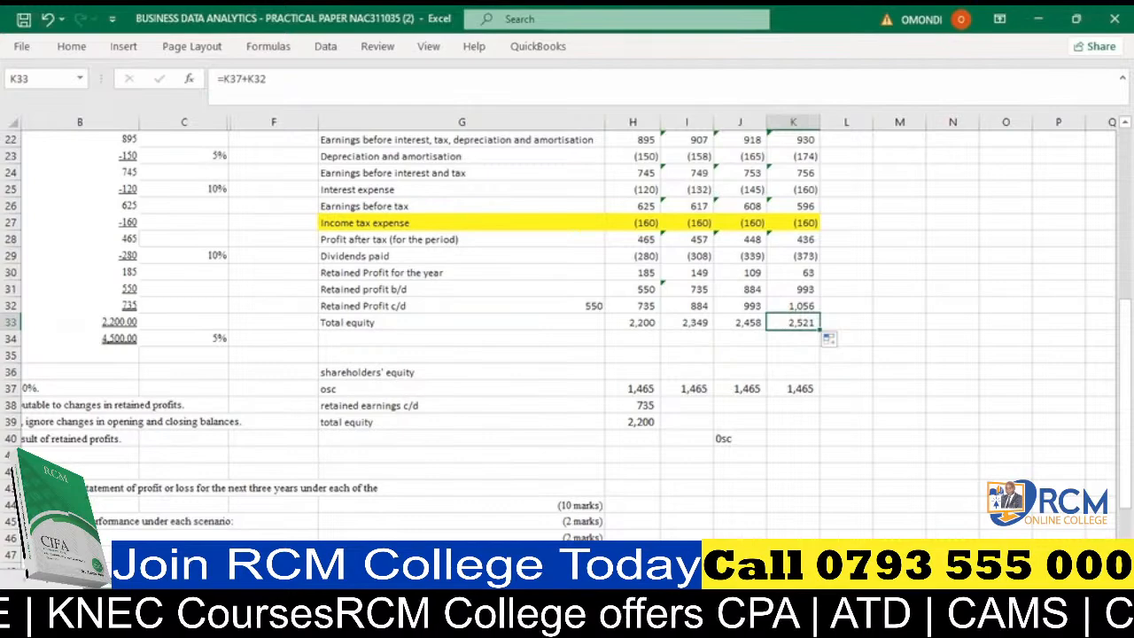
# - Review the completed Worst Scenario forecast against the 2022 figures and growth rates, including the dividends paid rate in C29
pyautogui.hscroll(-1, 567, 337)
pyautogui.hscroll(1, 567, 336)
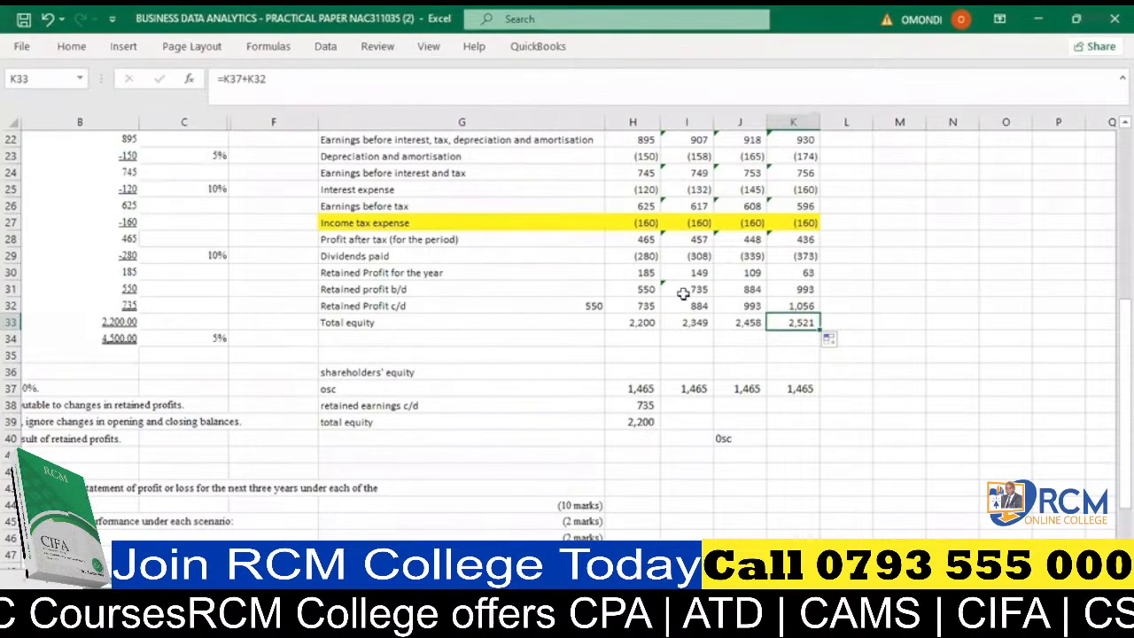
pyautogui.scroll(7, 469, 381)
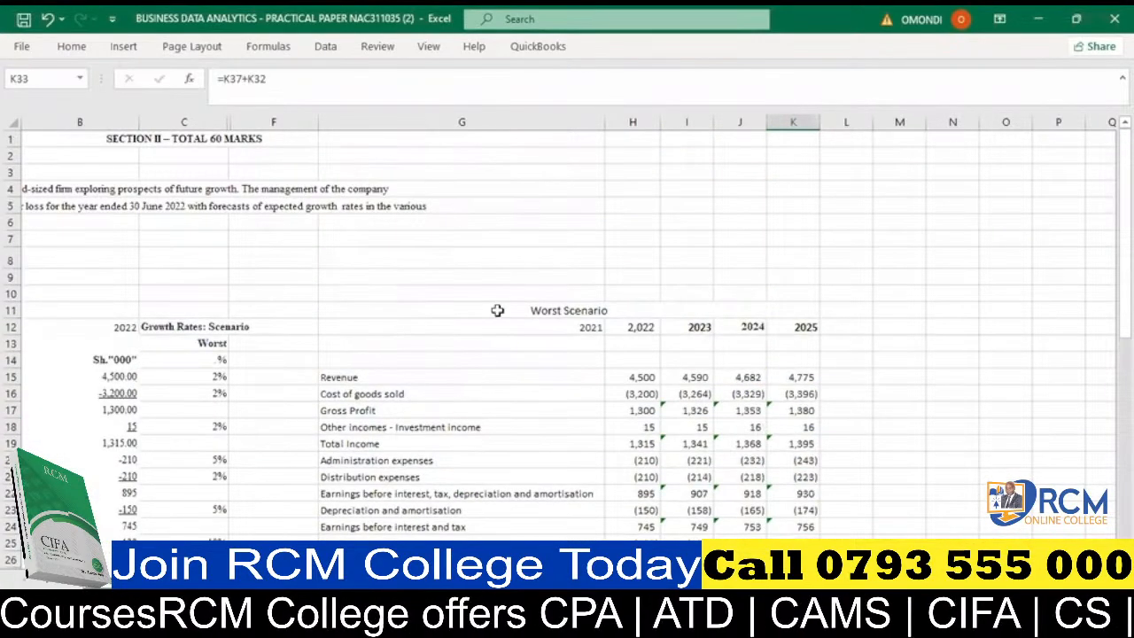
pyautogui.click(497, 310)
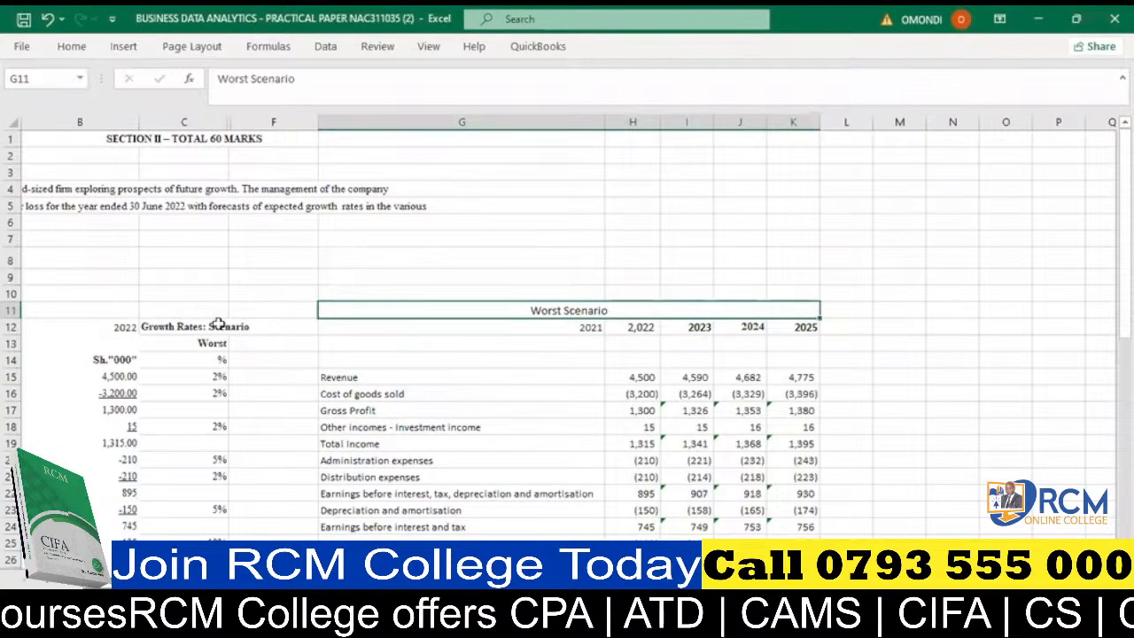
pyautogui.click(115, 325)
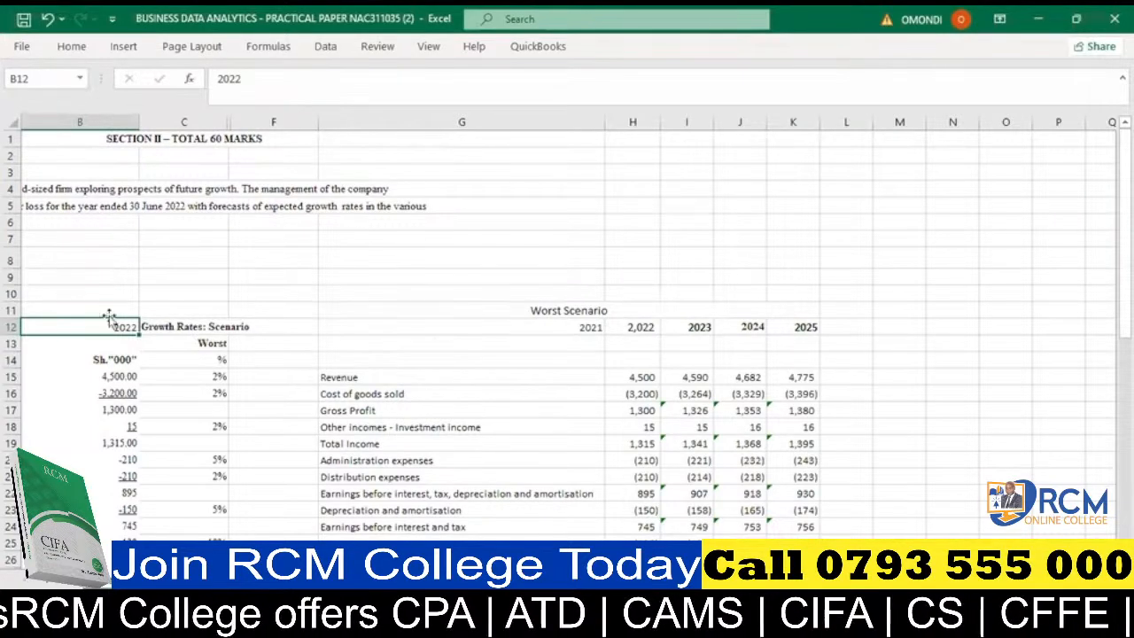
pyautogui.scroll(-2, 106, 345)
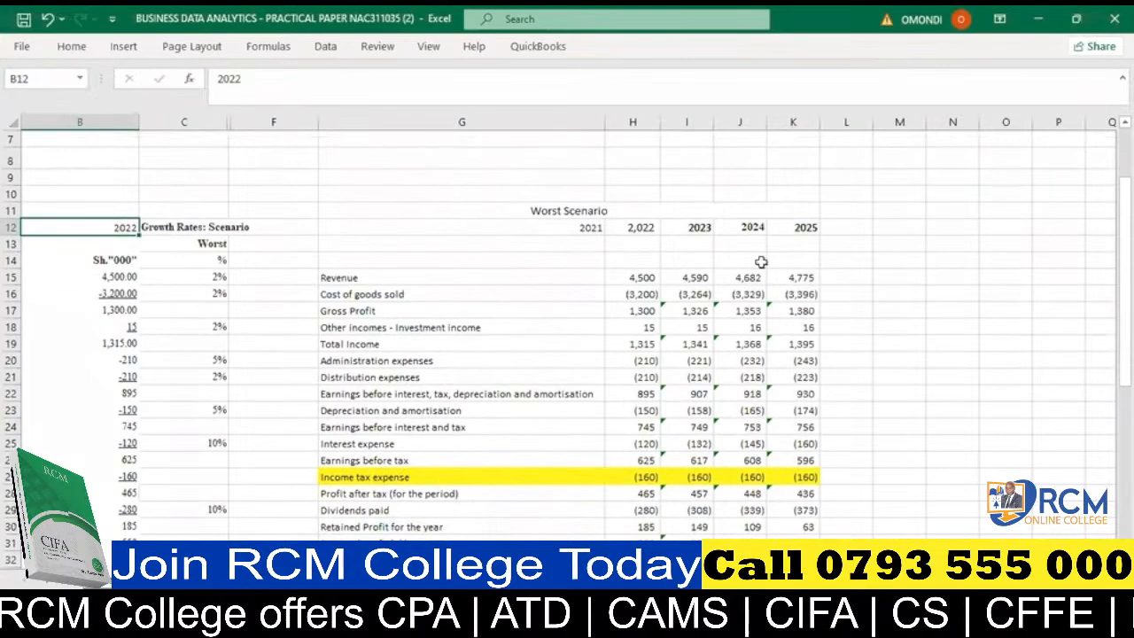
pyautogui.scroll(-1, 635, 297)
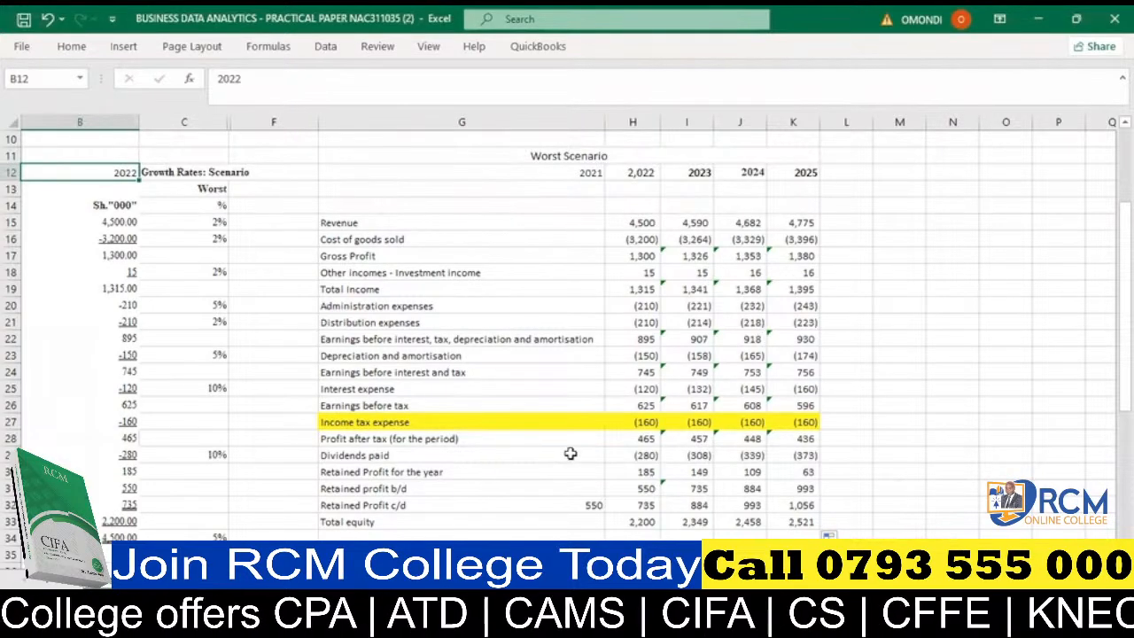
pyautogui.click(209, 451)
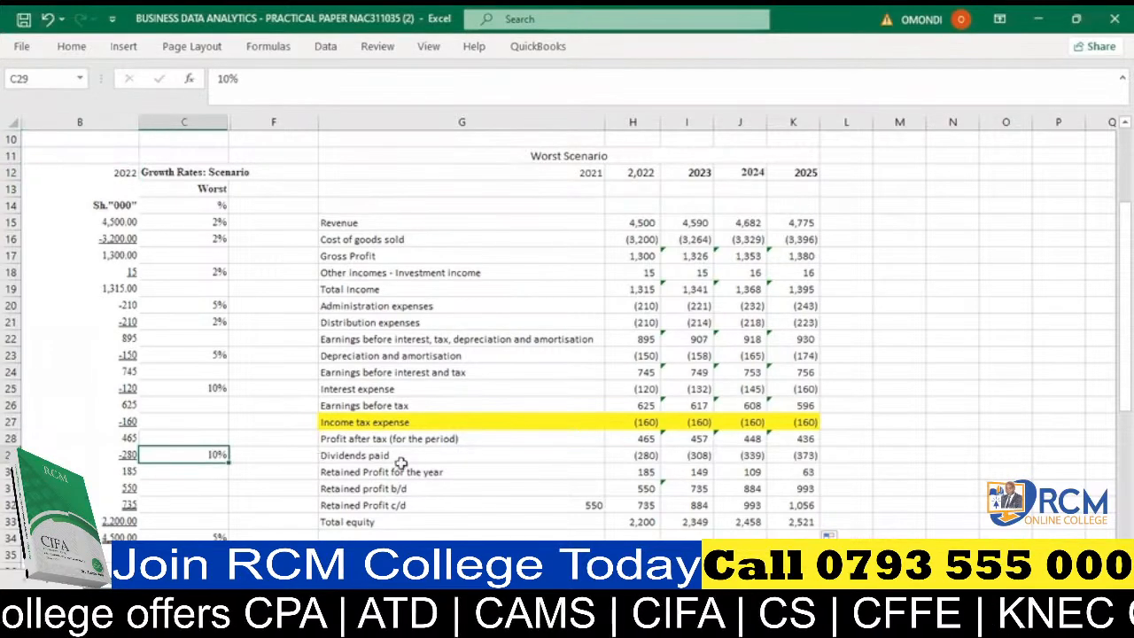